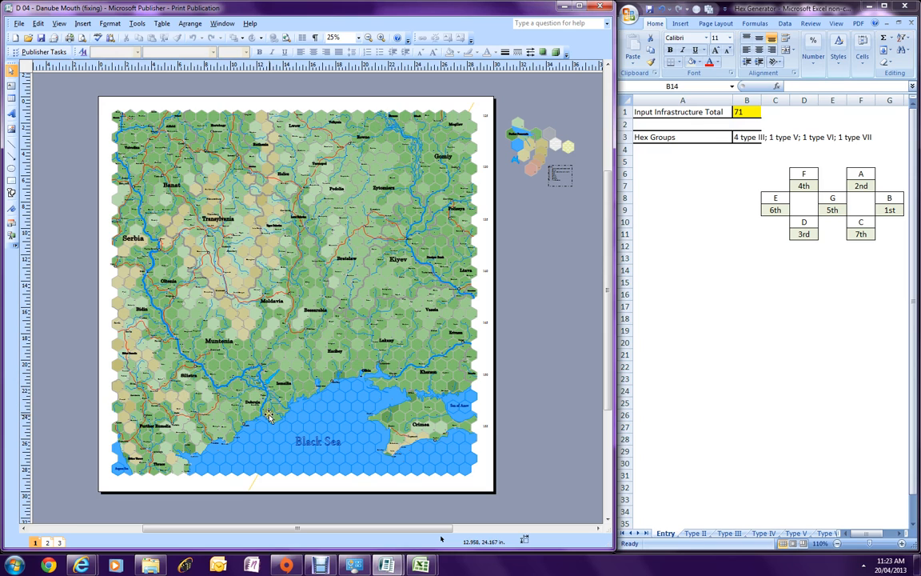
Zoom in on the Kronstadt and Sankt Georgen area of the hex map to 150%
{"action": "left_click", "coordinate": [239, 293]}
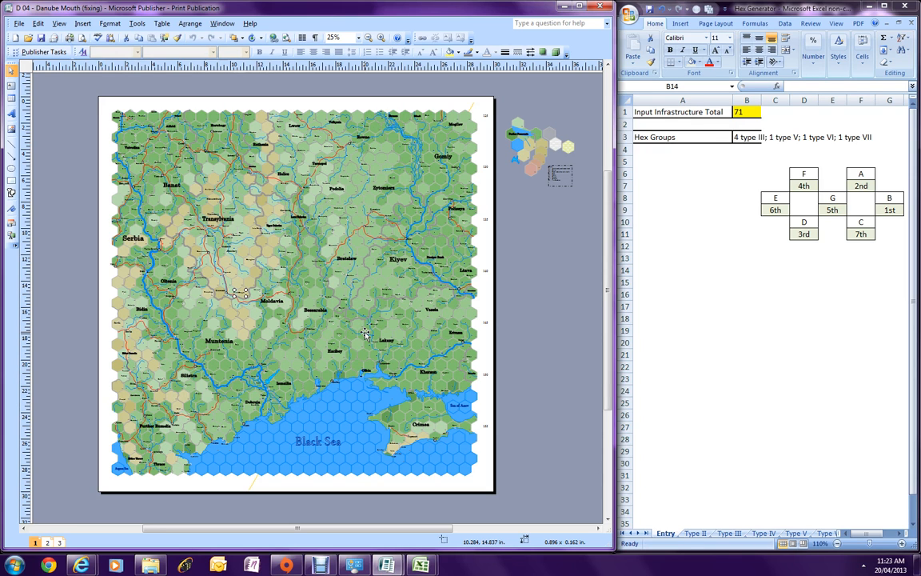
{"action": "left_click", "coordinate": [380, 38]}
{"action": "left_click", "coordinate": [380, 38]}
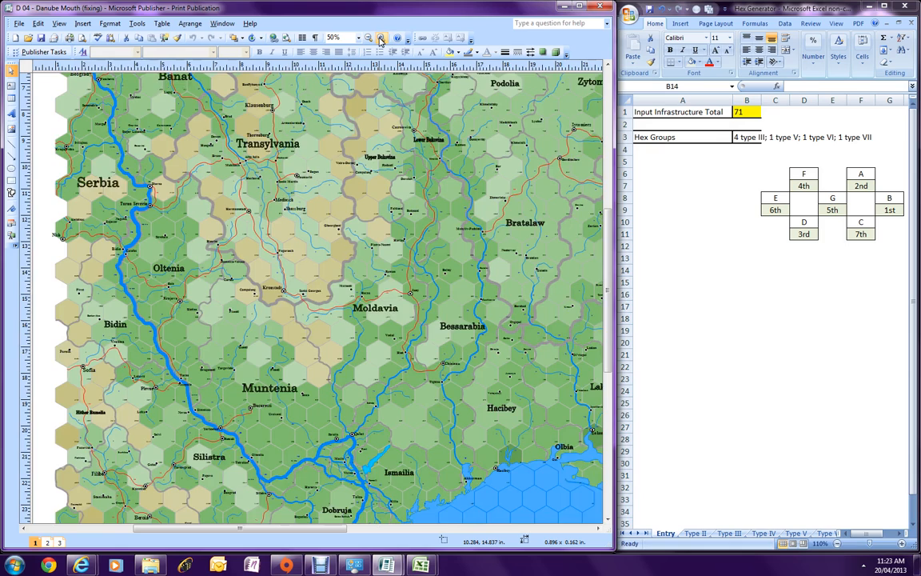
{"action": "left_click", "coordinate": [381, 37]}
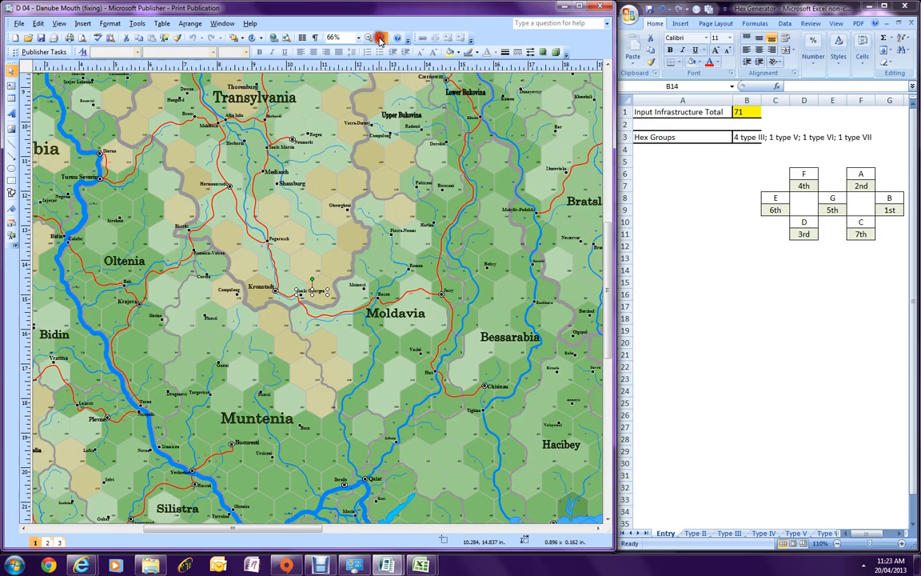
{"action": "left_click", "coordinate": [381, 37]}
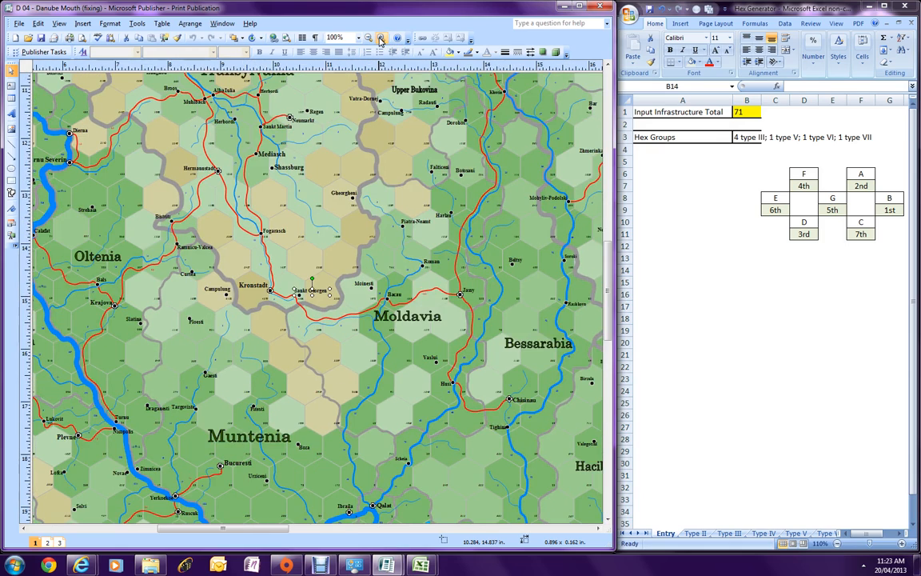
{"action": "left_click", "coordinate": [381, 38]}
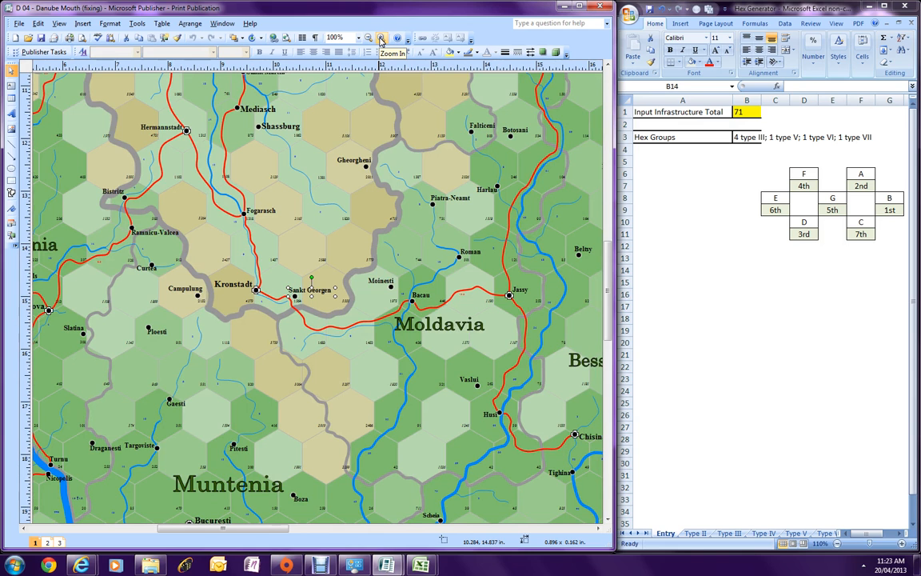
{"action": "left_click", "coordinate": [381, 38]}
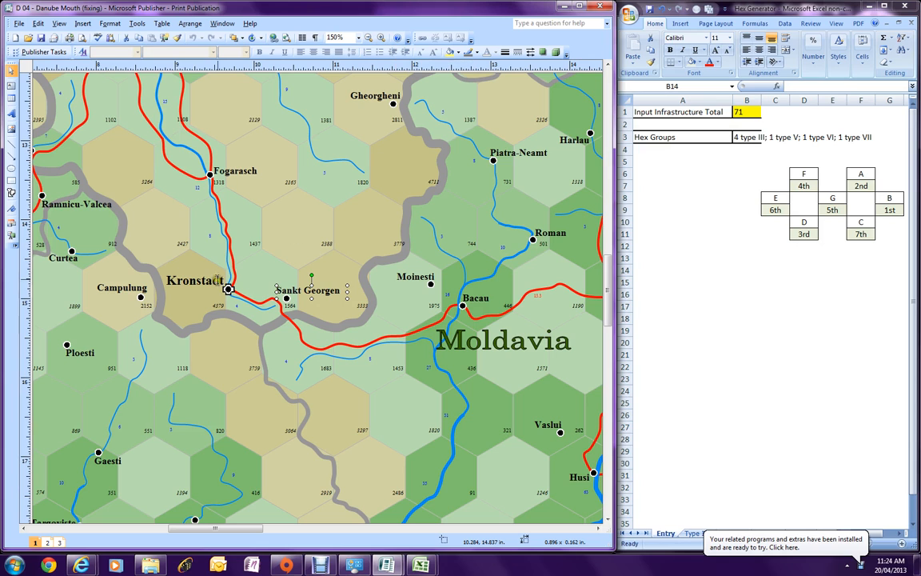
Bring the green hex under Sankt Georgen to the front and delete it, undoing both changes
{"action": "left_click", "coordinate": [232, 261]}
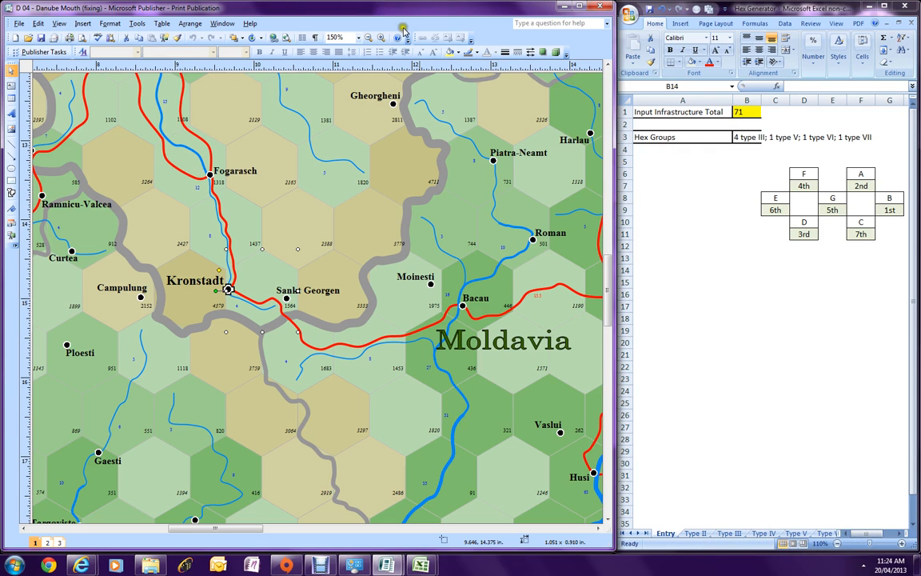
{"action": "left_click", "coordinate": [381, 37]}
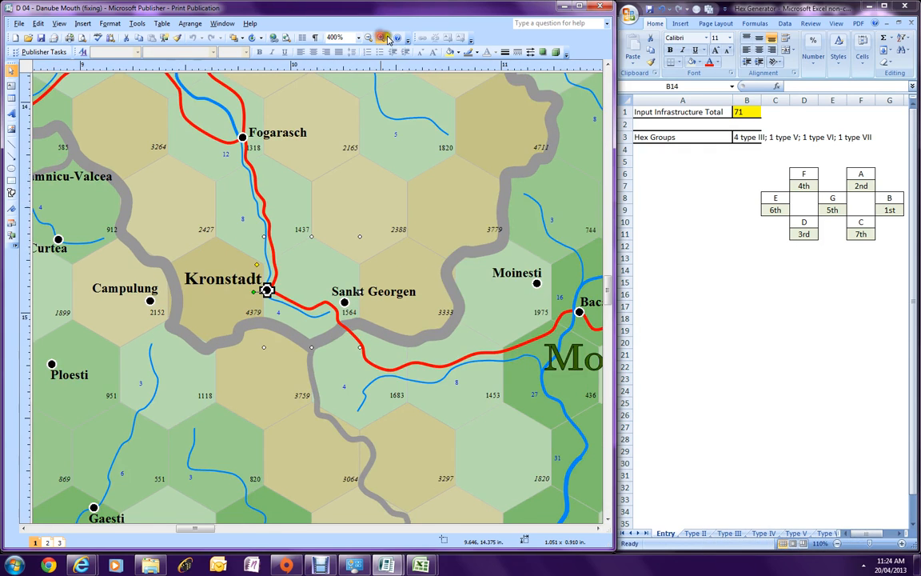
{"action": "left_click", "coordinate": [235, 39]}
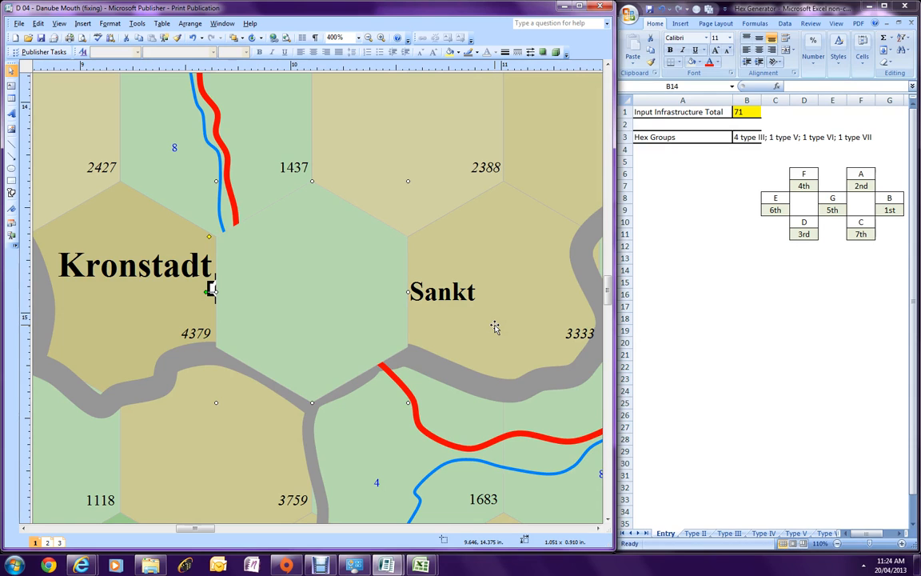
{"action": "key", "text": "Delete"}
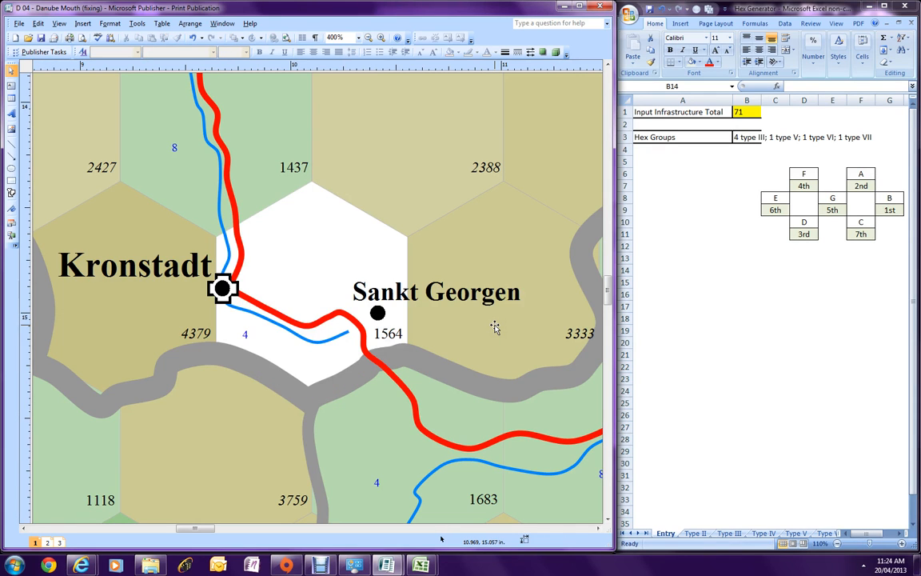
{"action": "left_click", "coordinate": [192, 38]}
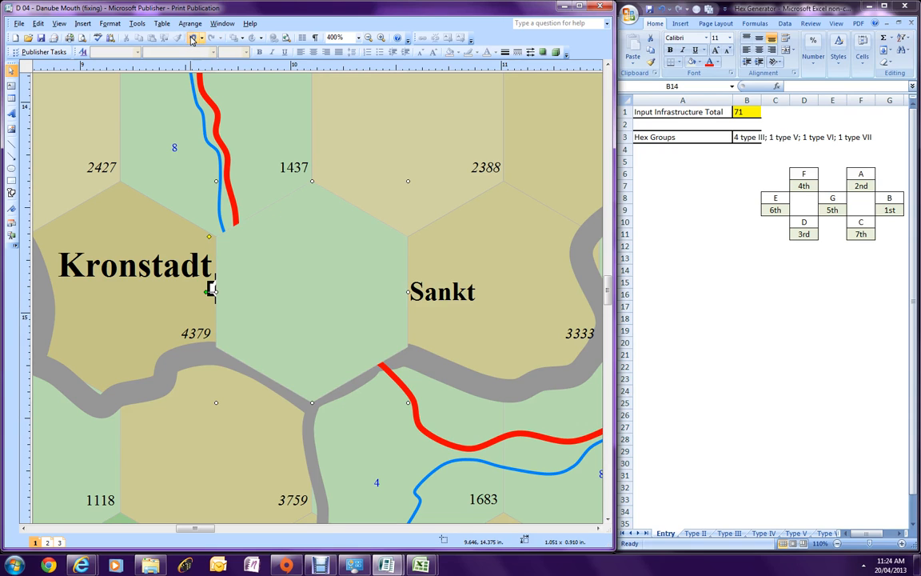
{"action": "left_click", "coordinate": [192, 39]}
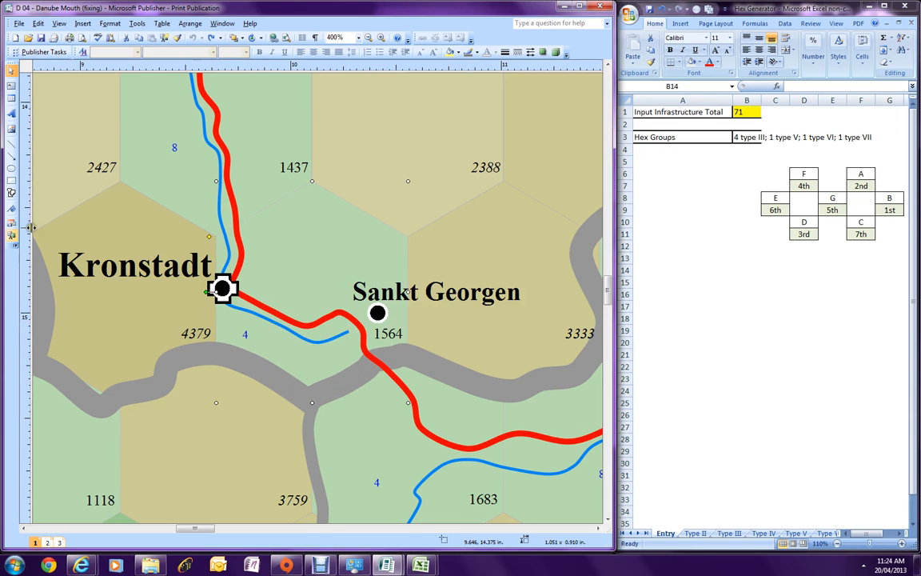
Recolour the hex under Sankt Georgen yellow and undo the fill
{"action": "left_click", "coordinate": [451, 53]}
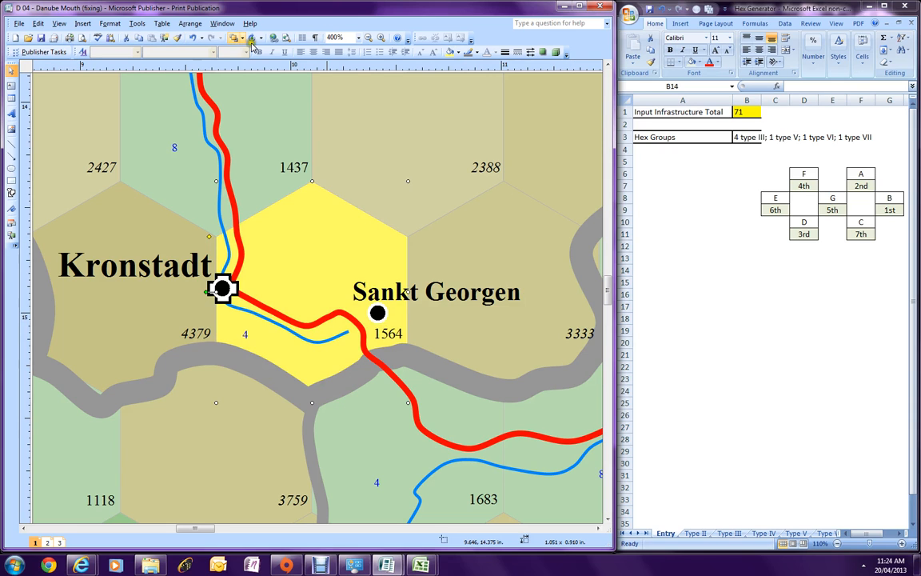
{"action": "left_click", "coordinate": [192, 38]}
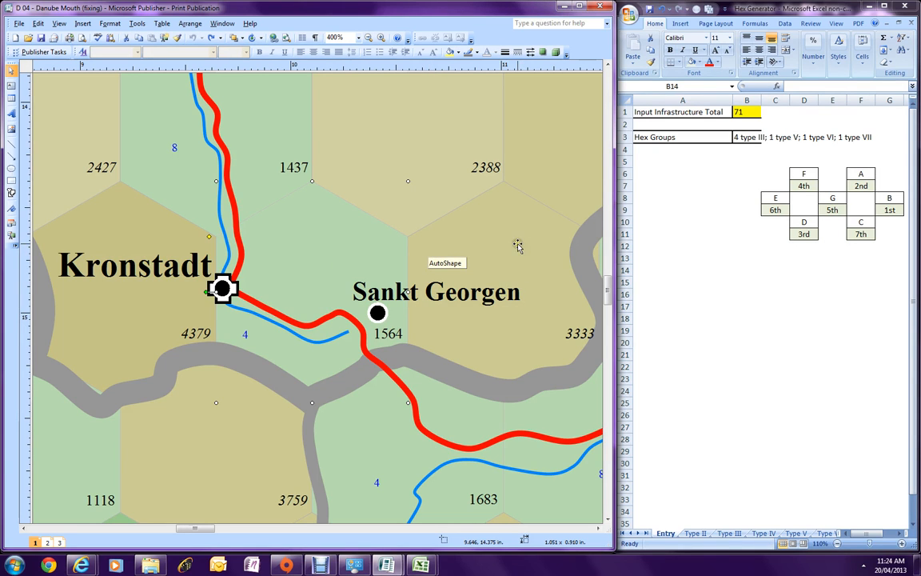
Examine the hex borders, roads and number labels around Sankt Georgen and between Bacau and Jassy at 800% and 400% zoom
{"action": "left_click", "coordinate": [383, 38]}
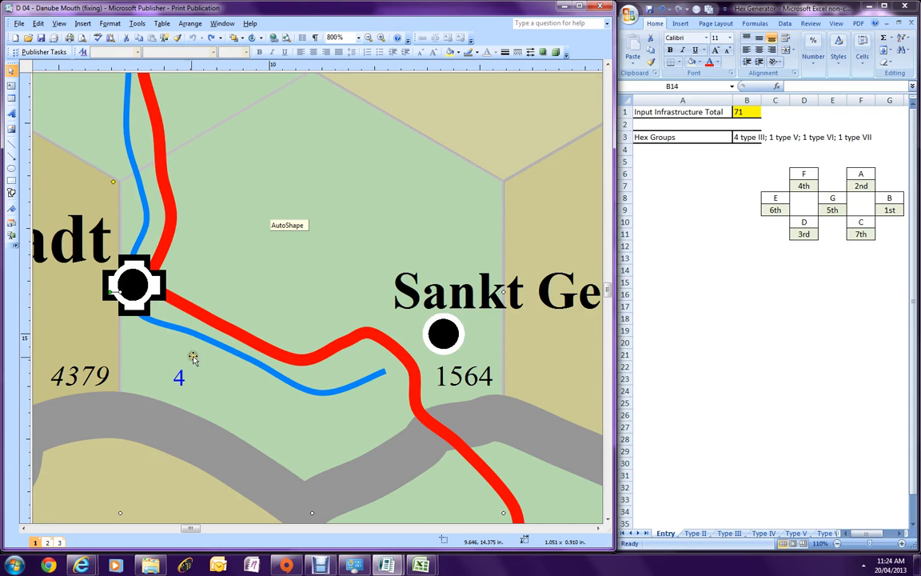
{"action": "left_click_drag", "start_coordinate": [191, 528], "coordinate": [240, 526]}
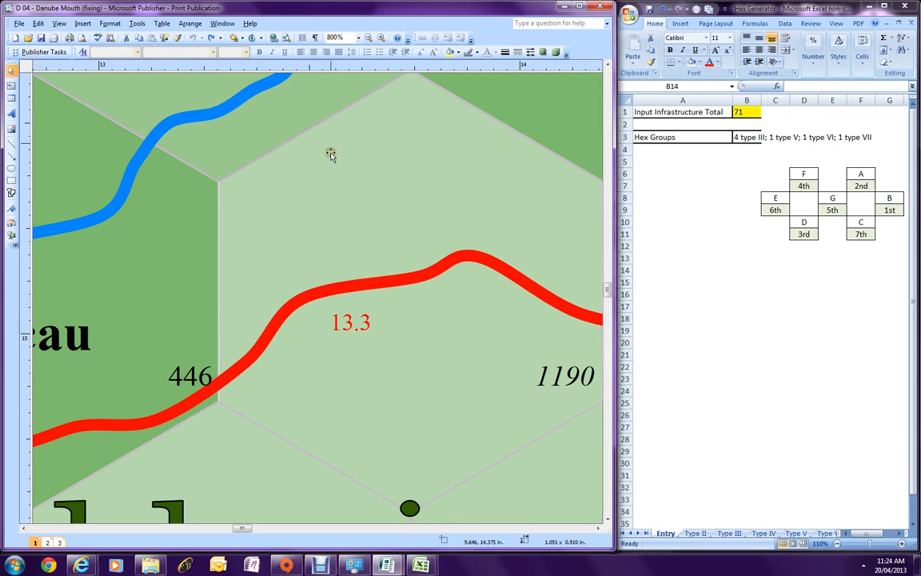
{"action": "scroll", "coordinate": [434, 251], "scroll_direction": "down", "scroll_amount": 2, "text": "ctrl"}
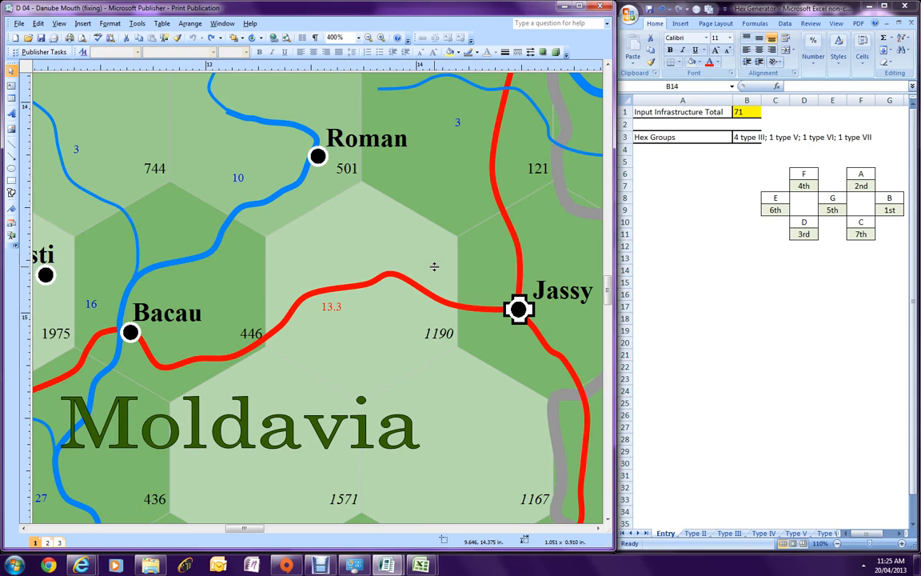
{"action": "left_click_drag", "start_coordinate": [236, 535], "coordinate": [192, 545]}
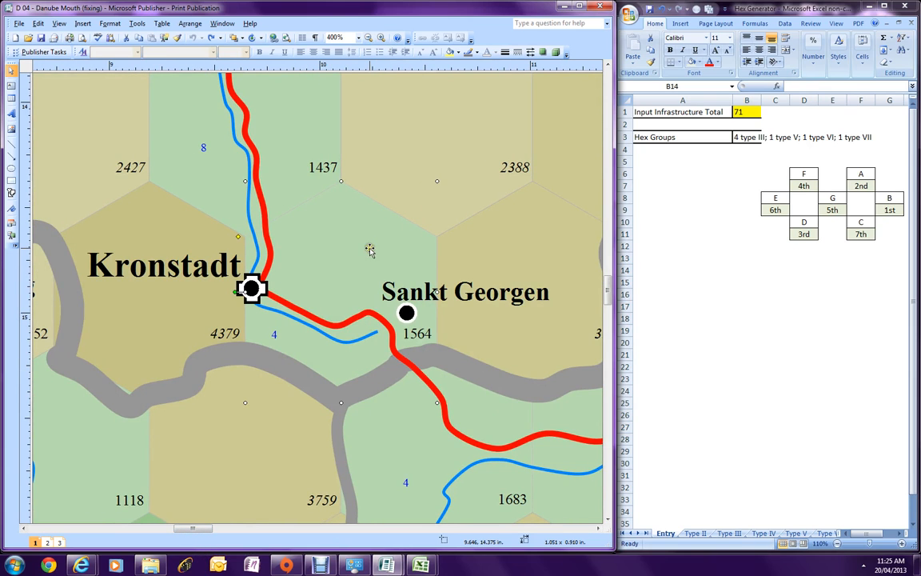
Place a copy of the Sankt Georgen hex over the neighbouring 2388 hex, check its borders at 800% zoom, and delete the copy
{"action": "left_click_drag", "start_coordinate": [346, 257], "coordinate": [460, 158]}
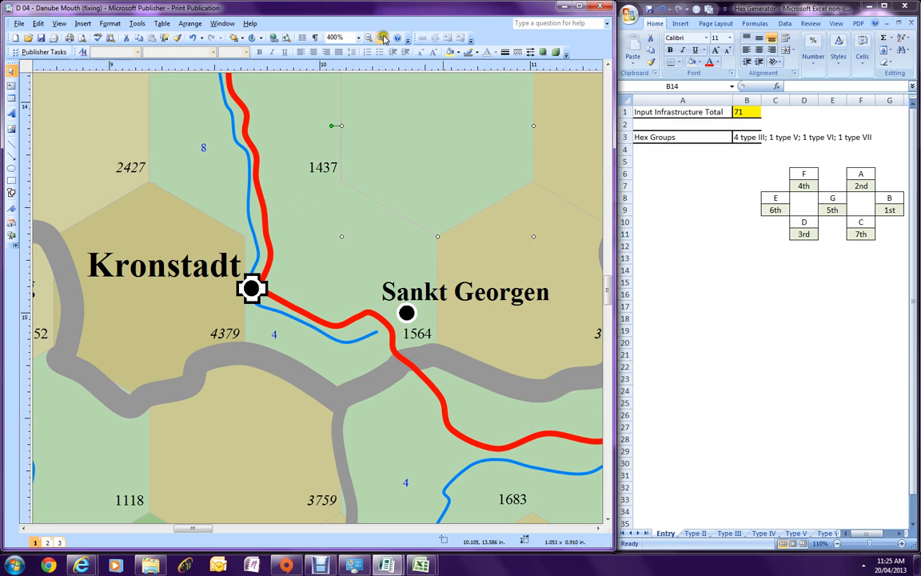
{"action": "left_click", "coordinate": [358, 37]}
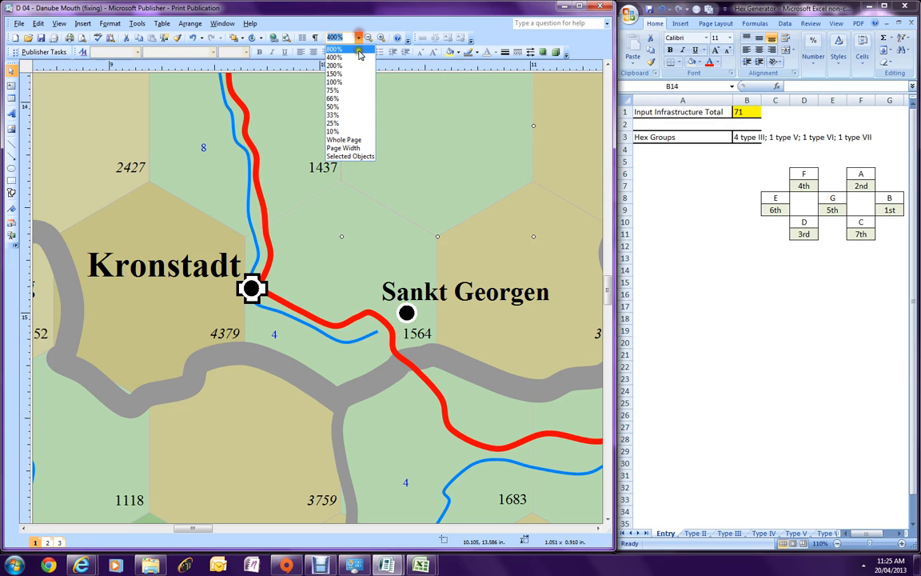
{"action": "left_click", "coordinate": [358, 50]}
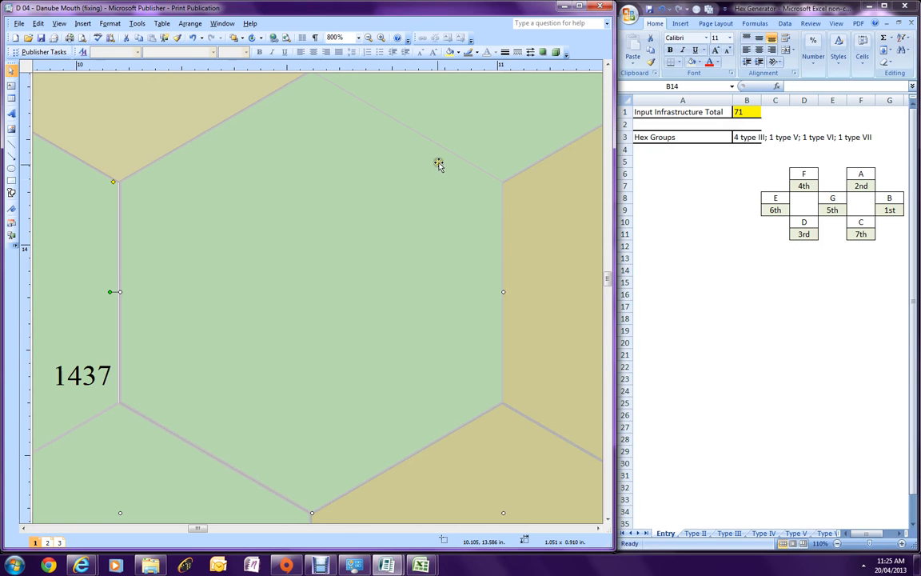
{"action": "mouse_move", "coordinate": [317, 393]}
{"action": "left_mouse_down"}
{"action": "mouse_move", "coordinate": [323, 379]}
{"action": "mouse_move", "coordinate": [316, 393]}
{"action": "left_mouse_up"}
{"action": "key", "text": "Delete"}
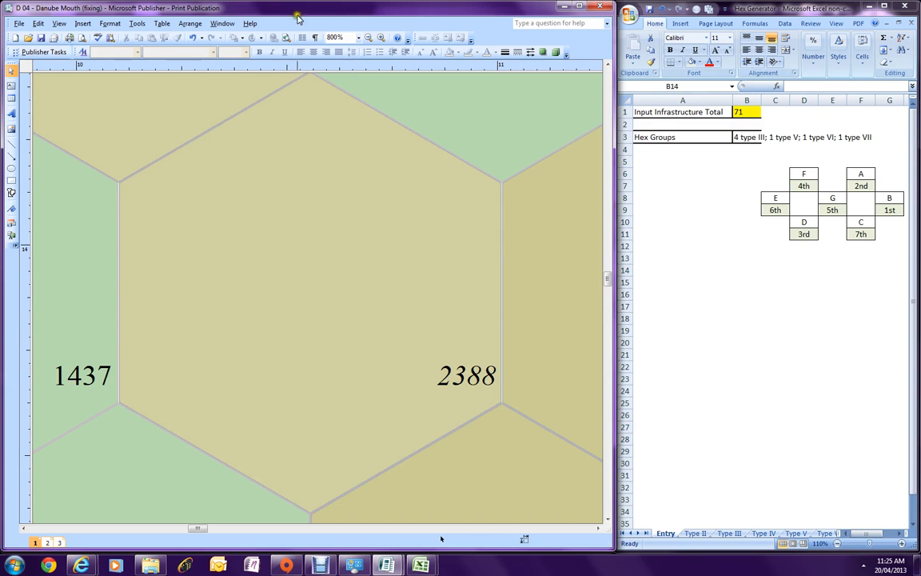
Examine the towns, roads, rivers and borders around Kronstadt, Fogarasch, Hermannstadt and Bacau at 200% zoom
{"action": "left_click", "coordinate": [367, 38]}
{"action": "left_click", "coordinate": [367, 38]}
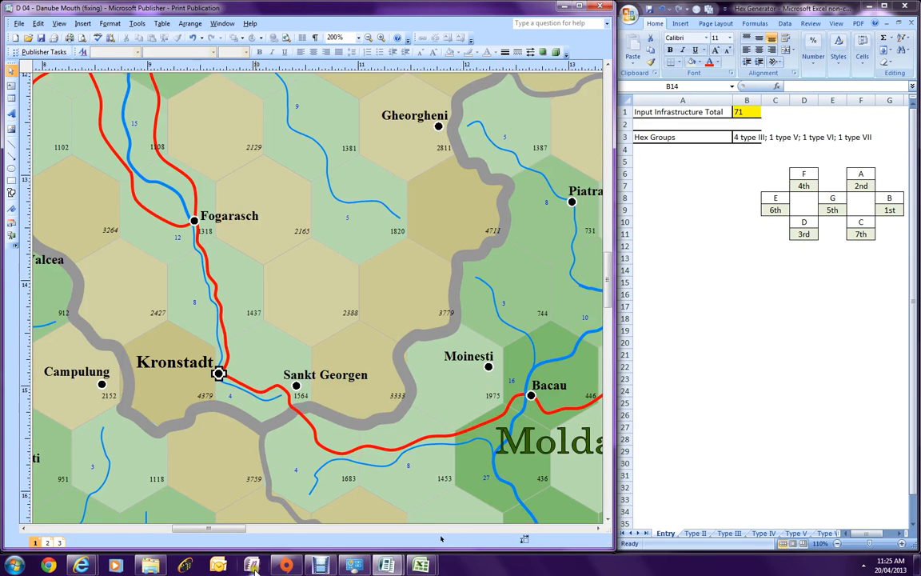
{"action": "scroll", "coordinate": [448, 472], "scroll_direction": "down", "scroll_amount": 3}
{"action": "scroll", "coordinate": [453, 485], "scroll_direction": "down", "scroll_amount": 2}
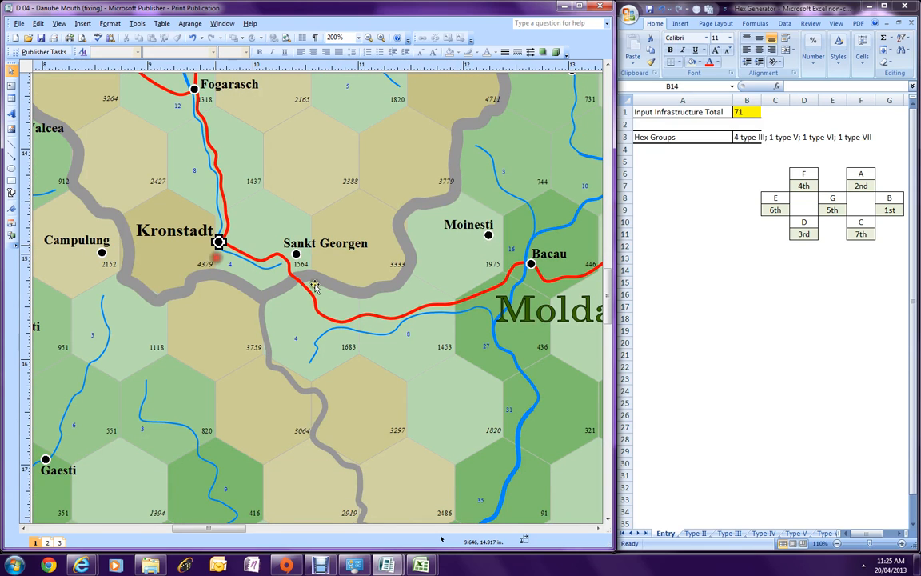
{"action": "left_click", "coordinate": [212, 232]}
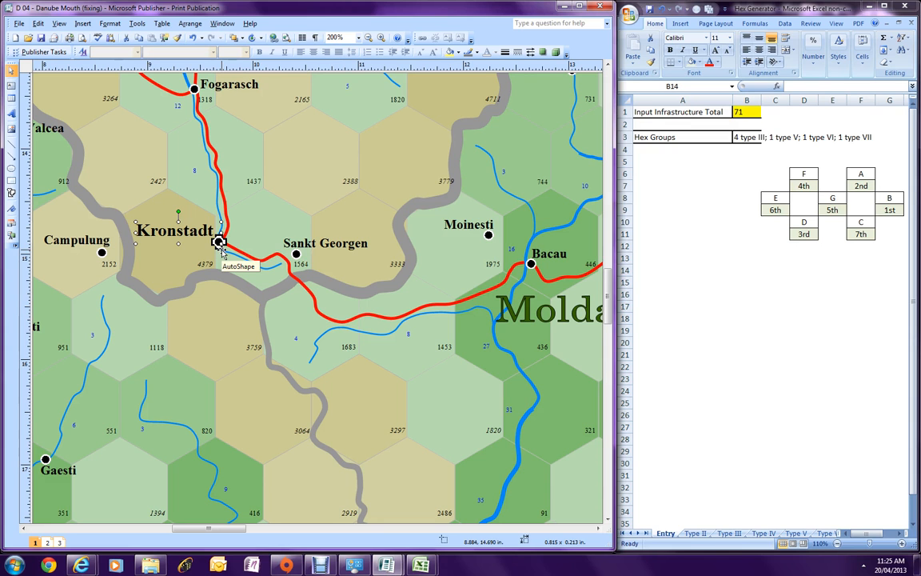
{"action": "scroll", "coordinate": [283, 203], "scroll_direction": "up", "scroll_amount": 4}
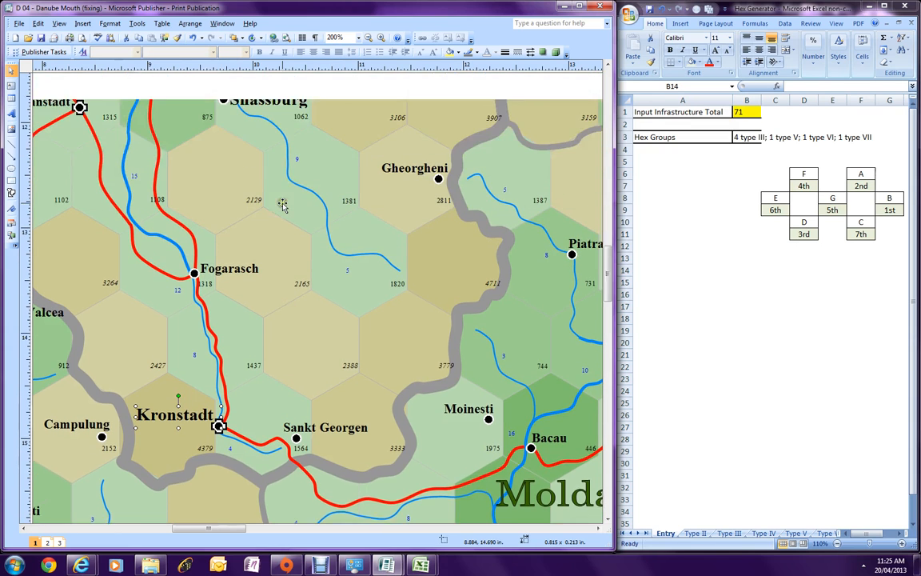
{"action": "scroll", "coordinate": [283, 203], "scroll_direction": "up", "scroll_amount": 1}
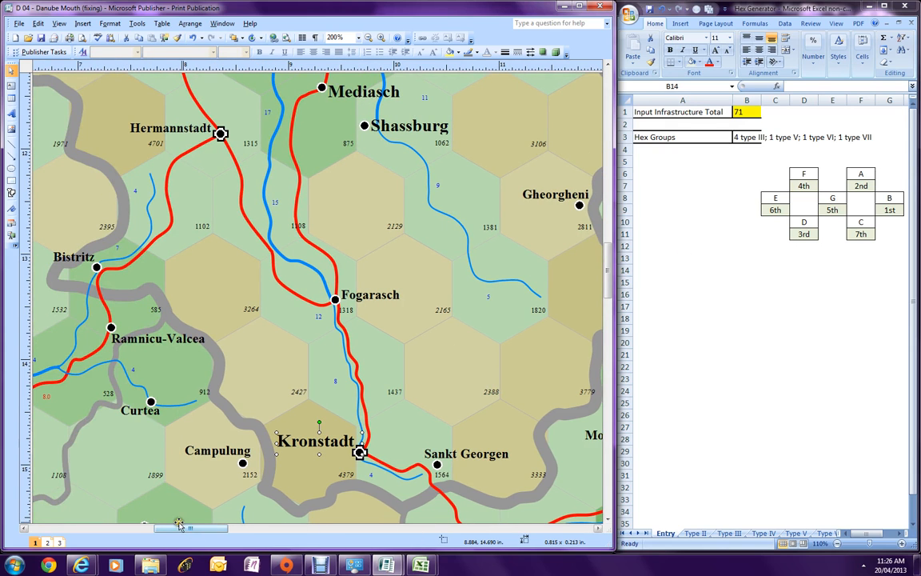
{"action": "left_click_drag", "start_coordinate": [184, 532], "coordinate": [206, 532]}
{"action": "scroll", "coordinate": [370, 421], "scroll_direction": "down", "scroll_amount": 3}
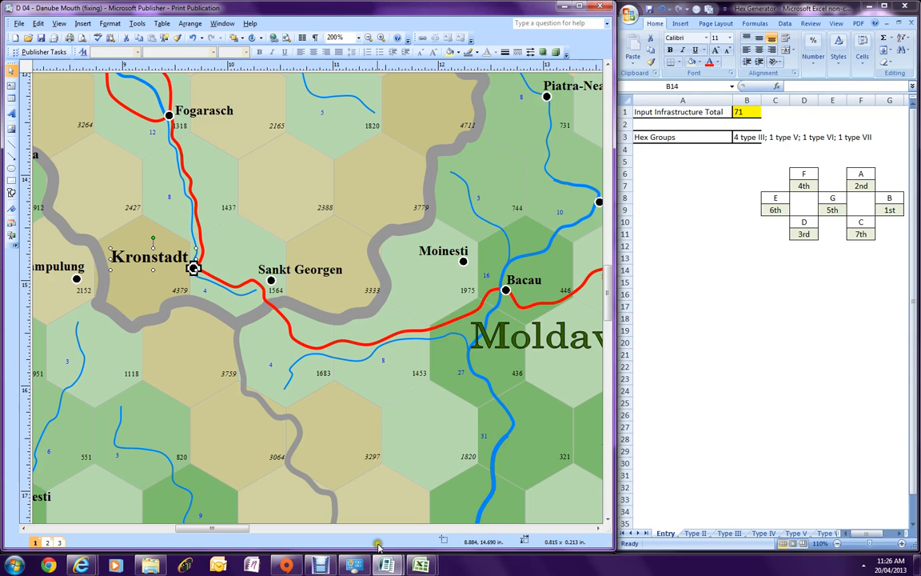
{"action": "left_click_drag", "start_coordinate": [199, 534], "coordinate": [184, 530]}
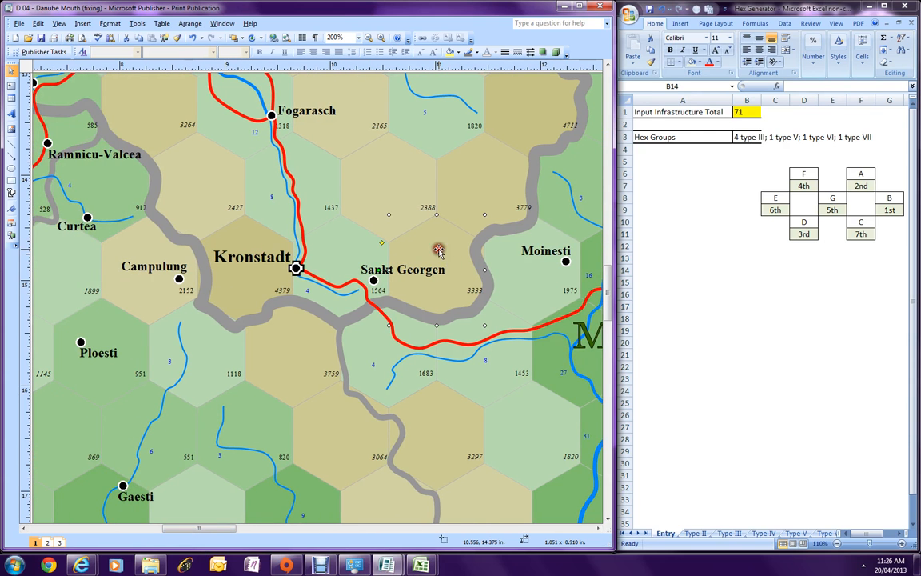
Select the tan hex marked 3333 east of Sankt Georgen and inspect it with its surroundings at 400% zoom
{"action": "left_click", "coordinate": [429, 285]}
{"action": "left_click", "coordinate": [381, 37]}
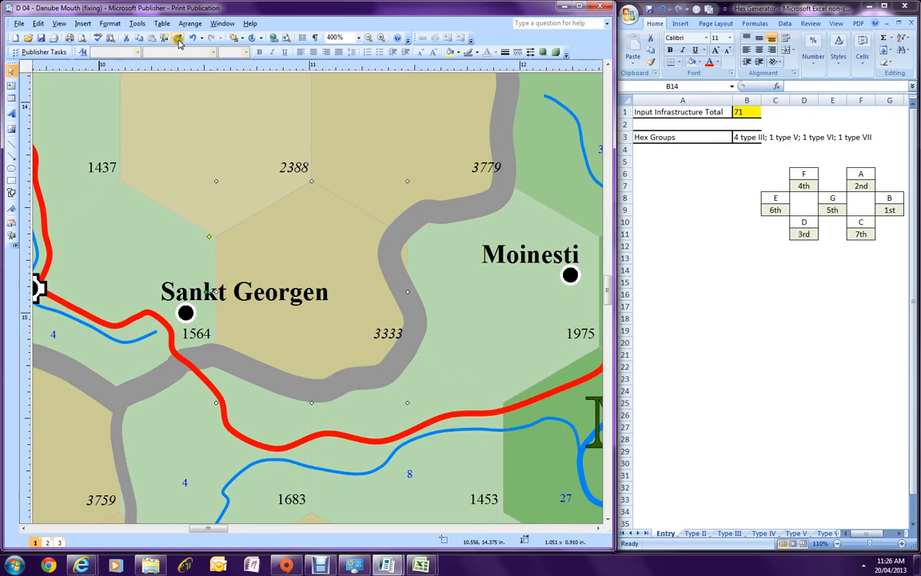
{"action": "left_click_drag", "start_coordinate": [212, 529], "coordinate": [202, 530]}
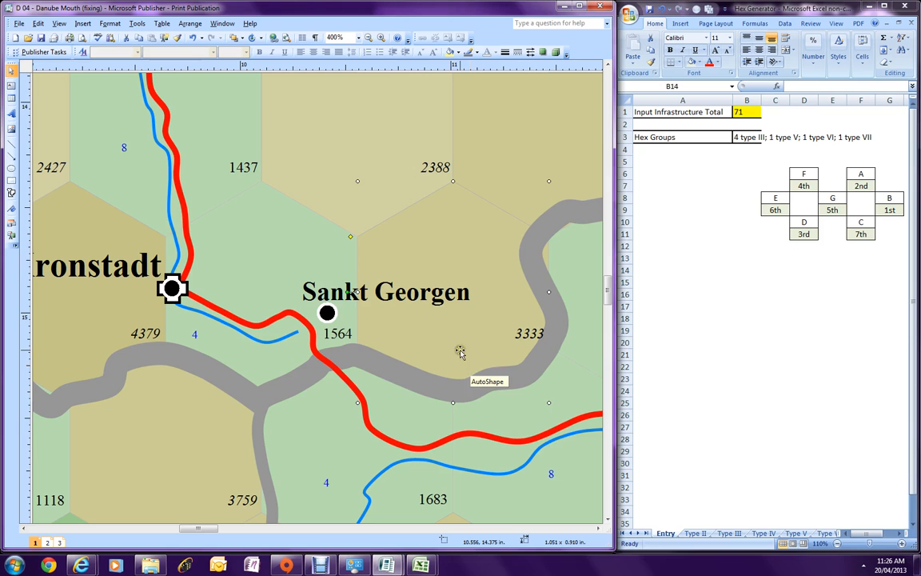
Switch to Google Earth and dismiss its start-up tip
{"action": "left_click", "coordinate": [15, 565]}
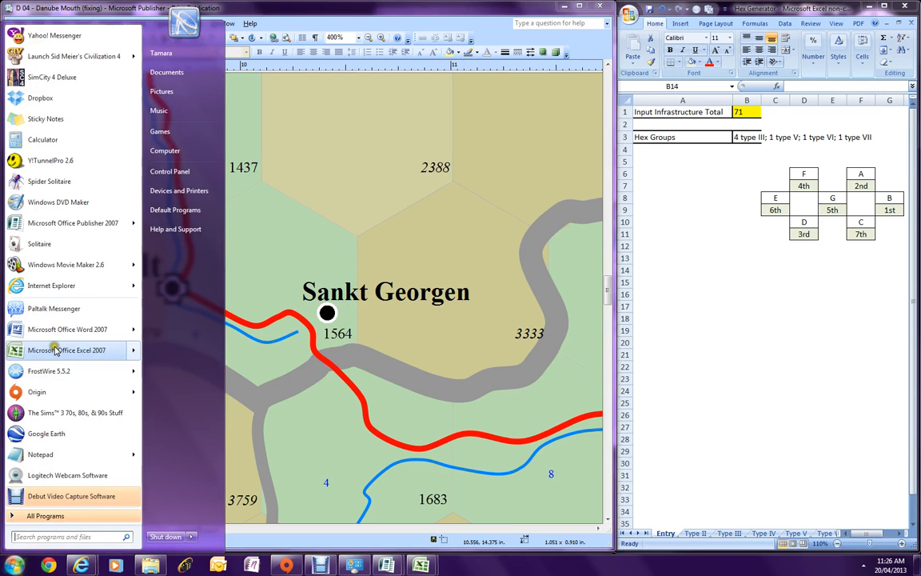
{"action": "left_click", "coordinate": [62, 435]}
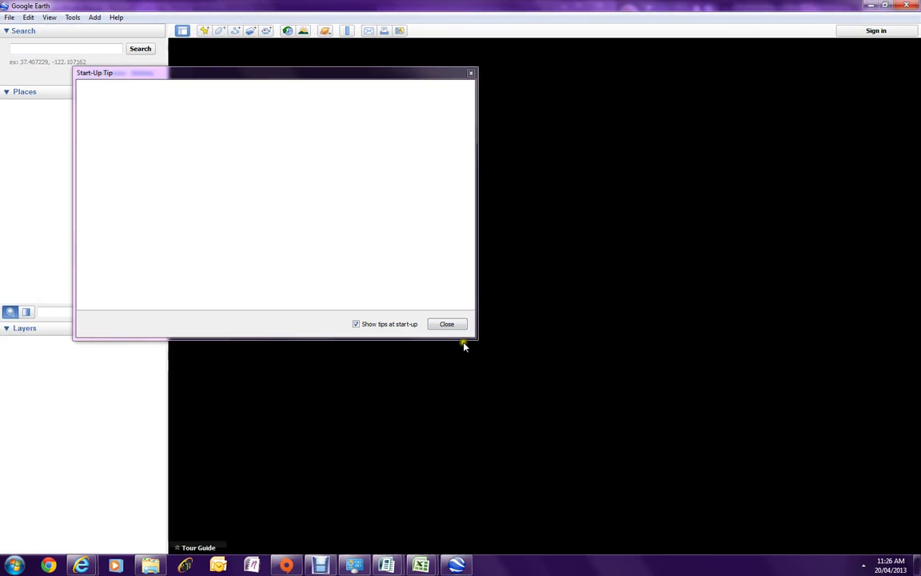
{"action": "left_click", "coordinate": [471, 74]}
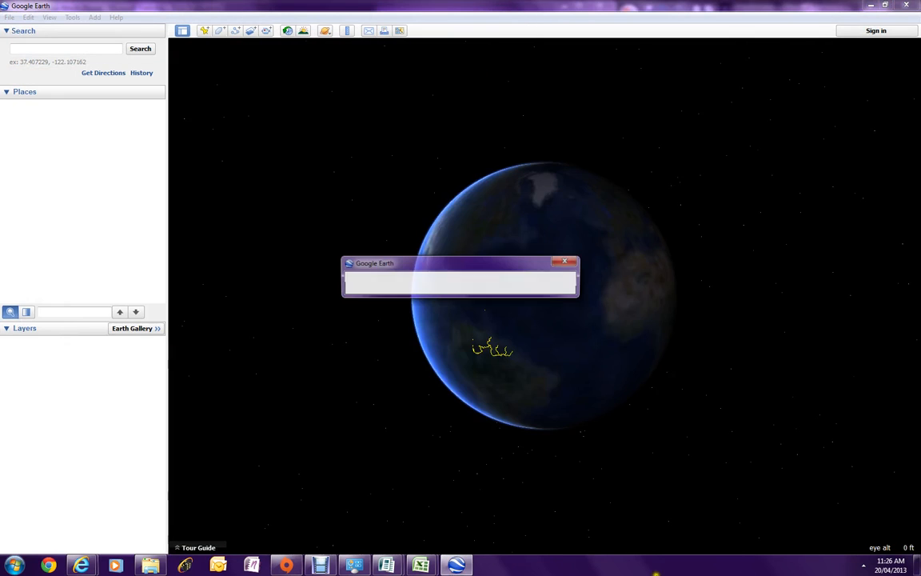
{"action": "left_click", "coordinate": [149, 566]}
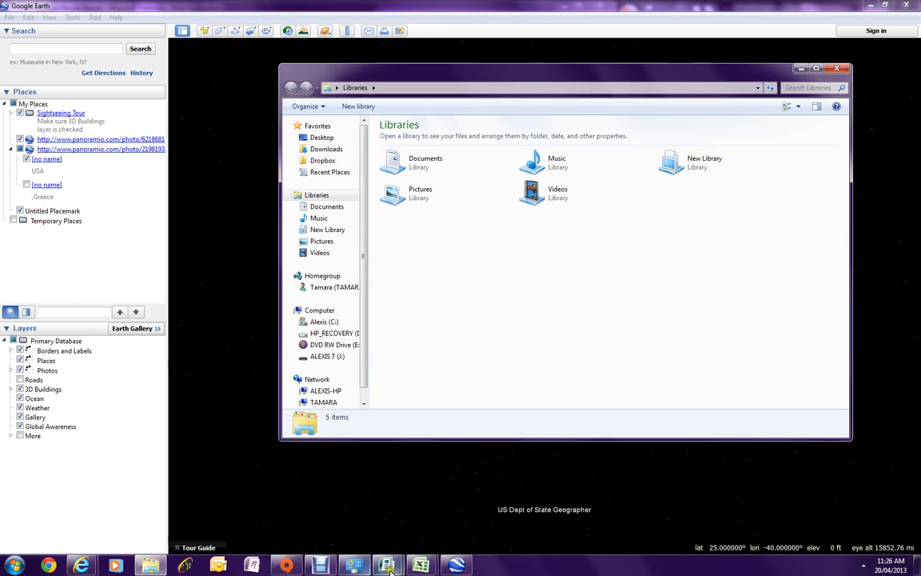
Switch to the Danube Mouth publication in Publisher and minimise the Libraries window beside it
{"action": "mouse_move", "coordinate": [387, 567]}
{"action": "left_click", "coordinate": [438, 473]}
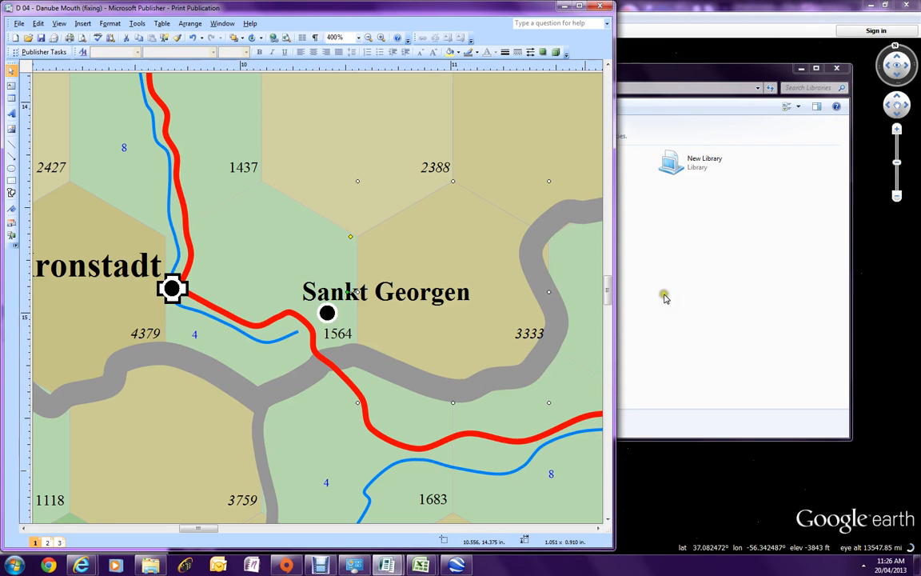
{"action": "left_click", "coordinate": [802, 69]}
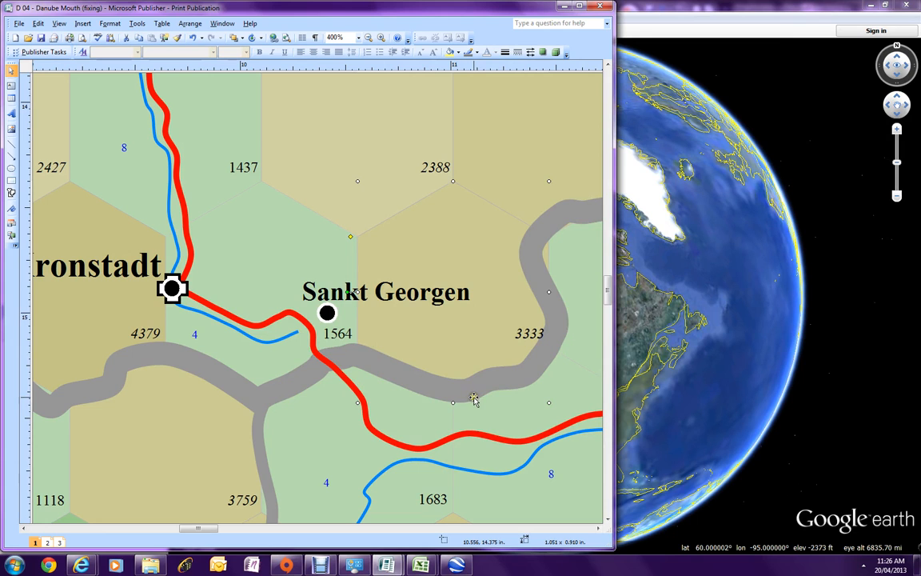
Examine the hexes and grey border from Sankt Georgen past Moinesti to Piatra-Neamt, returning to the Kronstadt area
{"action": "left_click_drag", "start_coordinate": [199, 528], "coordinate": [212, 528]}
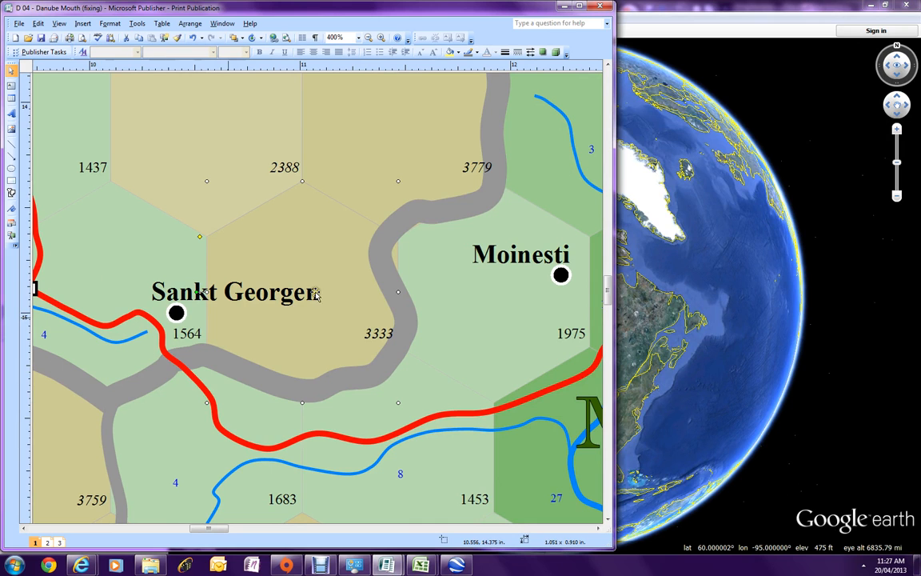
{"action": "left_click", "coordinate": [12, 144]}
{"action": "middle_click", "coordinate": [133, 370]}
{"action": "mouse_move", "coordinate": [255, 145]}
{"action": "left_mouse_down"}
{"action": "mouse_move", "coordinate": [325, 222]}
{"action": "mouse_move", "coordinate": [332, 216]}
{"action": "left_mouse_up"}
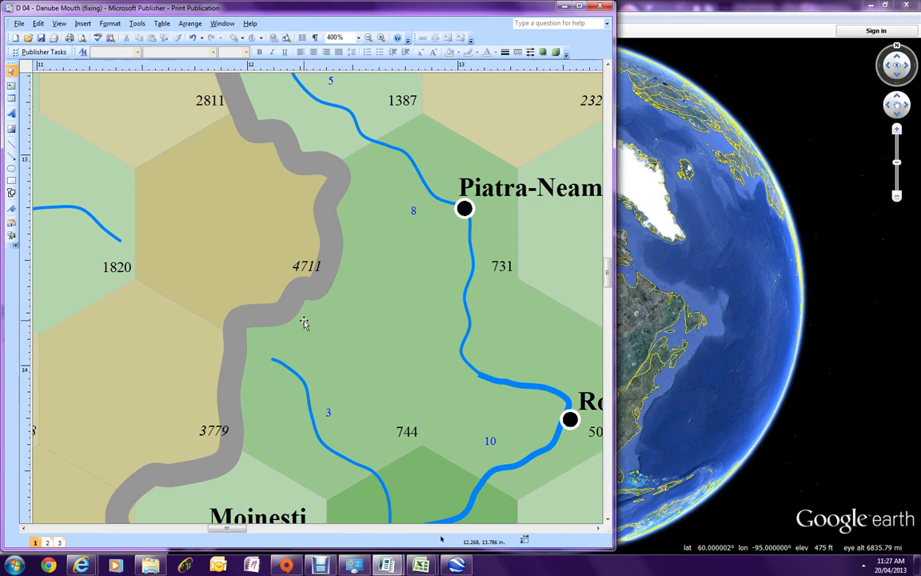
{"action": "scroll", "coordinate": [257, 408], "scroll_direction": "down", "scroll_amount": 5}
{"action": "left_click_drag", "start_coordinate": [227, 531], "coordinate": [197, 531]}
Switch to Google Earth, rotate the globe to Europe and home in on Romania between Bucharest and the Black Sea
{"action": "left_click_drag", "start_coordinate": [726, 231], "coordinate": [646, 344]}
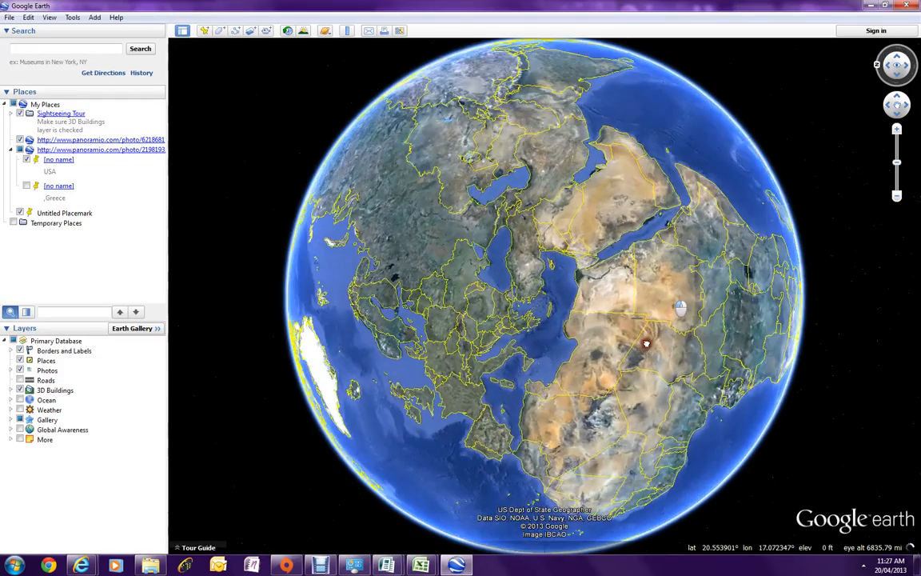
{"action": "left_click_drag", "start_coordinate": [539, 337], "coordinate": [597, 328]}
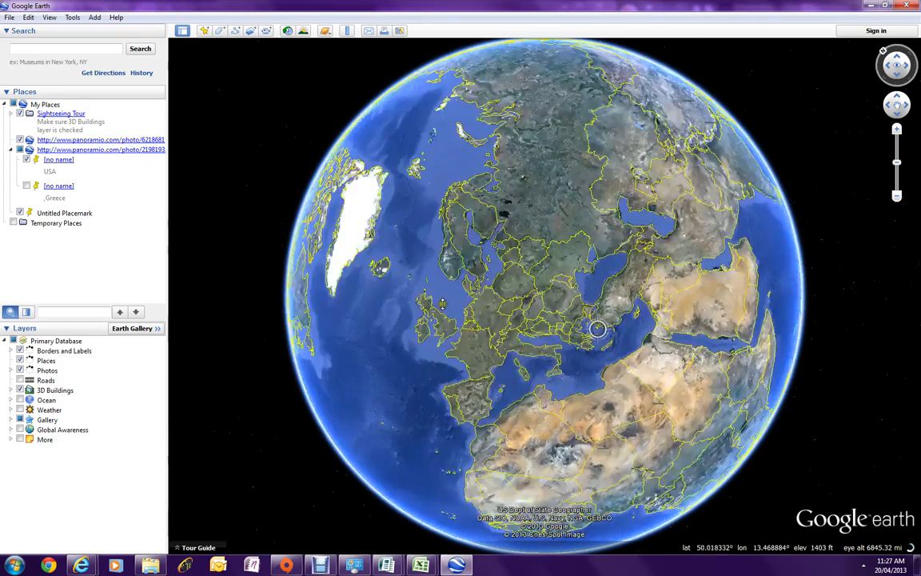
{"action": "left_click_drag", "start_coordinate": [442, 304], "coordinate": [323, 200]}
{"action": "left_click_drag", "start_coordinate": [548, 254], "coordinate": [510, 284]}
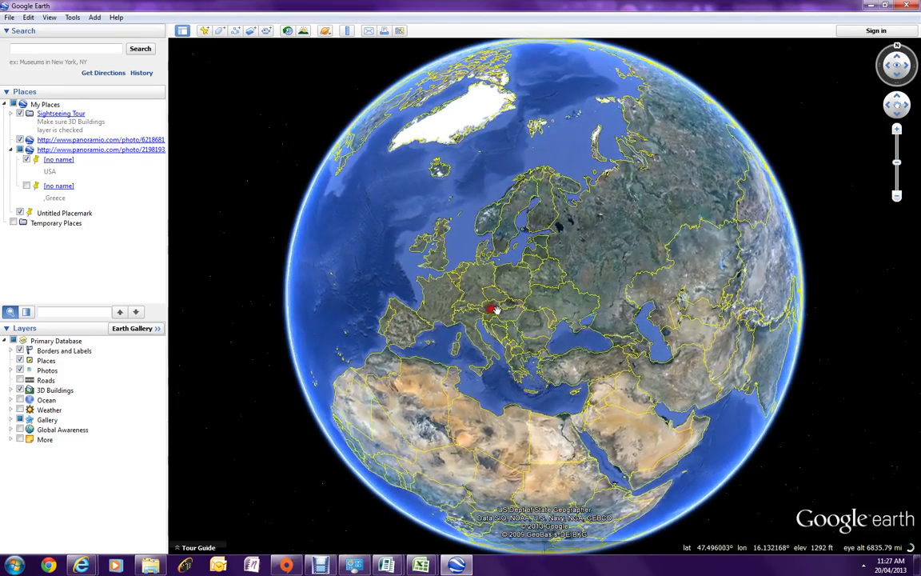
{"action": "scroll", "coordinate": [522, 303], "scroll_direction": "up", "scroll_amount": 9}
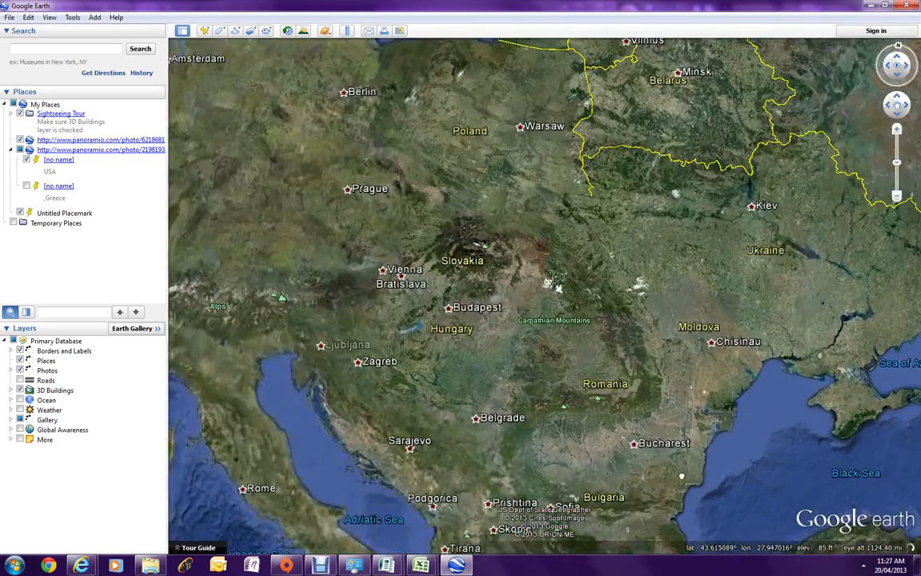
{"action": "scroll", "coordinate": [681, 476], "scroll_direction": "up", "scroll_amount": 7}
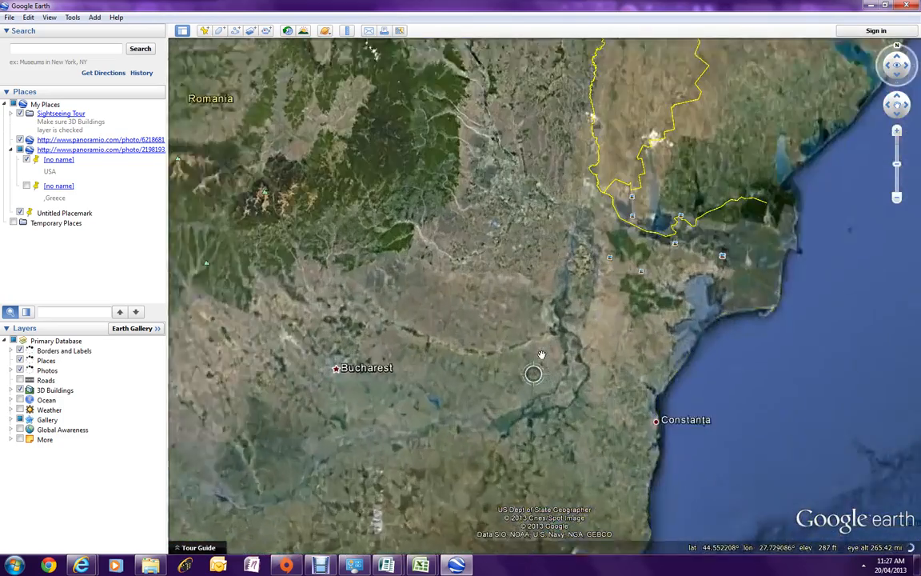
Locate Brașov and Sfântu Gheorghe and close in on the plain around Târgu Secuiesc and Covasna
{"action": "left_click_drag", "start_coordinate": [343, 149], "coordinate": [462, 272]}
{"action": "scroll", "coordinate": [452, 267], "scroll_direction": "up", "scroll_amount": 3}
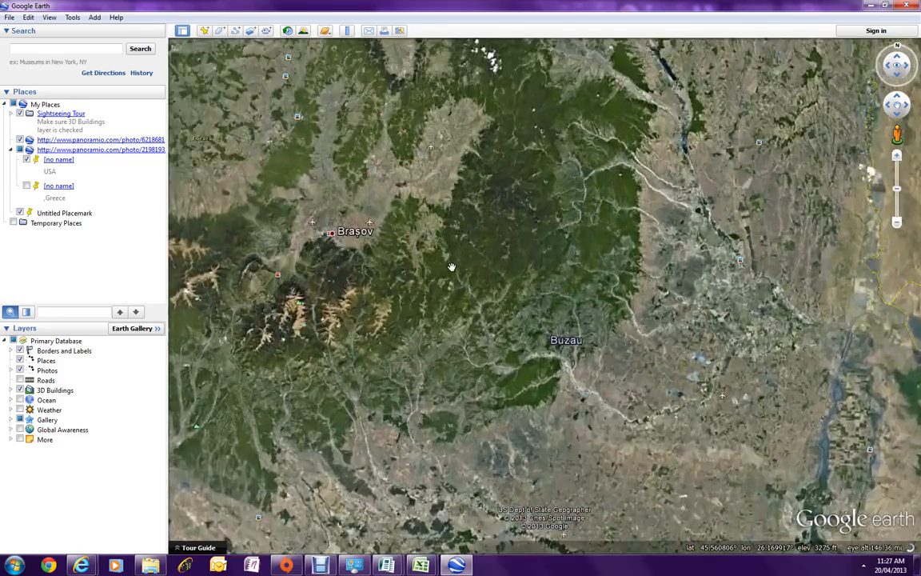
{"action": "scroll", "coordinate": [451, 267], "scroll_direction": "up", "scroll_amount": 2}
{"action": "left_click_drag", "start_coordinate": [374, 234], "coordinate": [456, 324]}
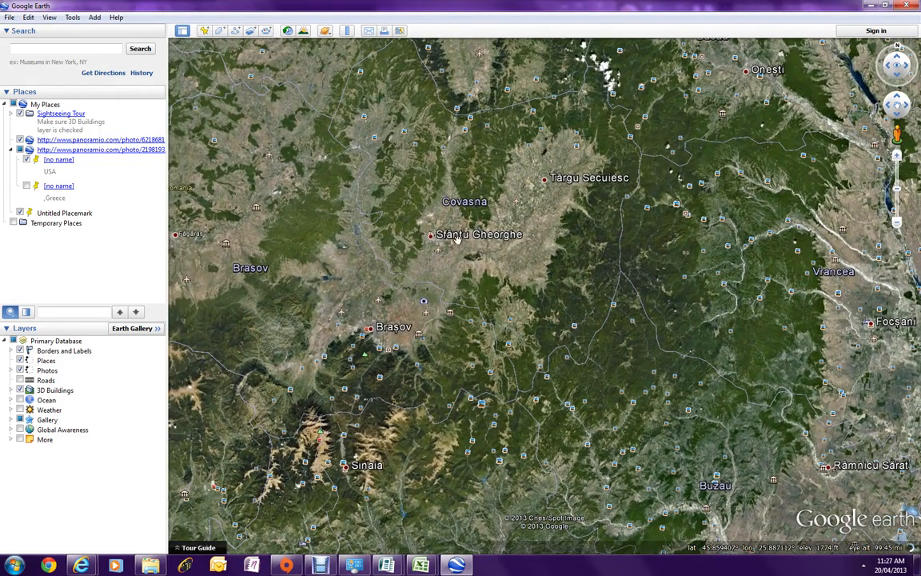
{"action": "scroll", "coordinate": [461, 313], "scroll_direction": "up", "scroll_amount": 1}
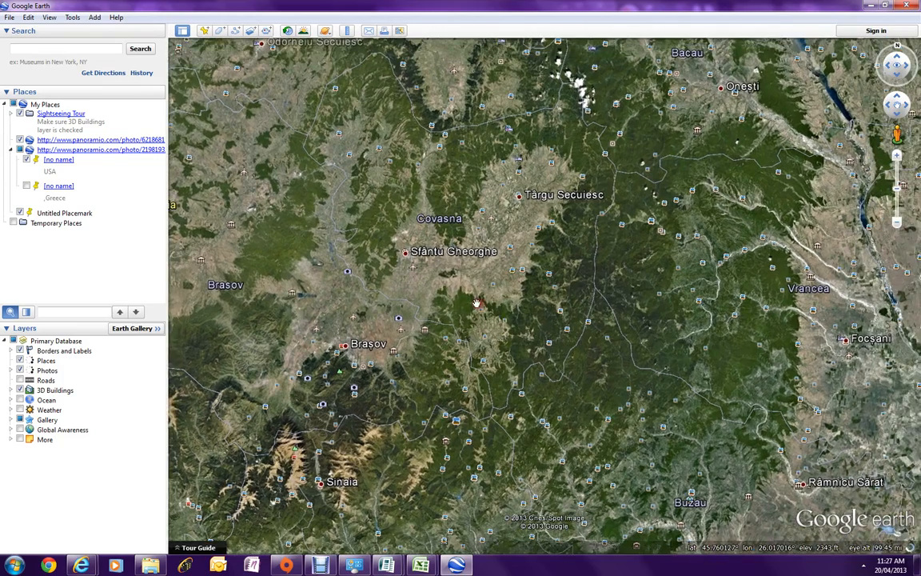
{"action": "scroll", "coordinate": [488, 302], "scroll_direction": "up", "scroll_amount": 1}
{"action": "scroll", "coordinate": [496, 296], "scroll_direction": "up", "scroll_amount": 4}
{"action": "left_click_drag", "start_coordinate": [465, 193], "coordinate": [414, 345]}
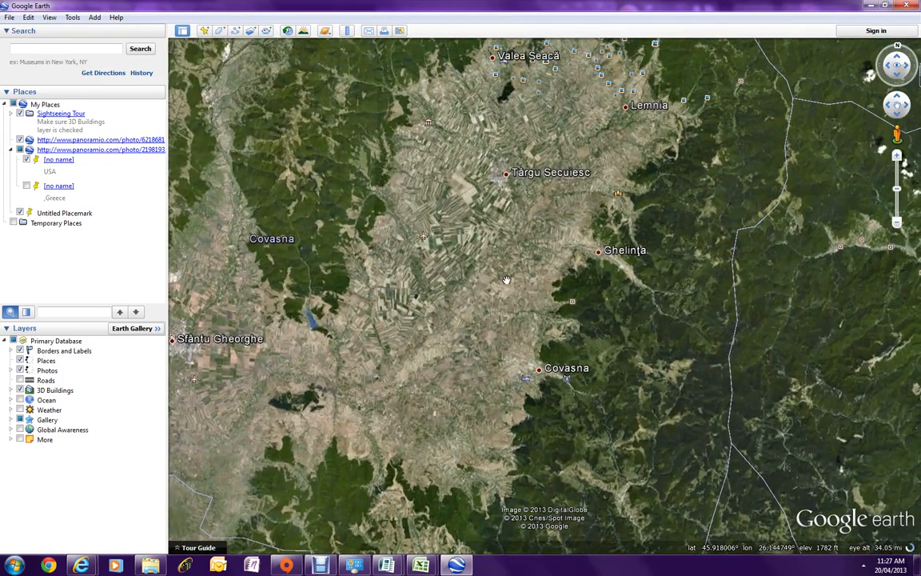
{"action": "left_click_drag", "start_coordinate": [504, 282], "coordinate": [497, 300]}
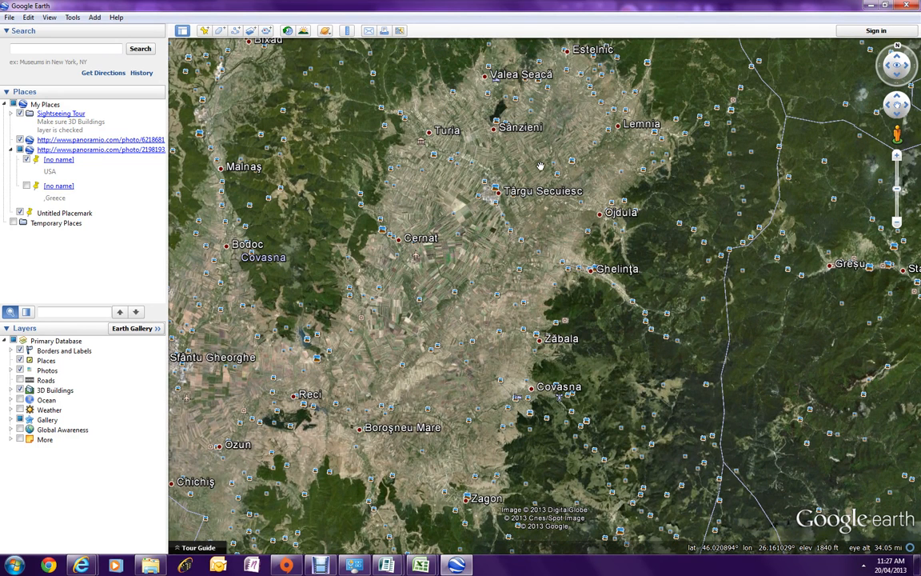
Inspect the farmland and mountain edge around Covasna, Zăbala and Tamașfalău in a tilted close-up view
{"action": "scroll", "coordinate": [543, 166], "scroll_direction": "up", "scroll_amount": 5}
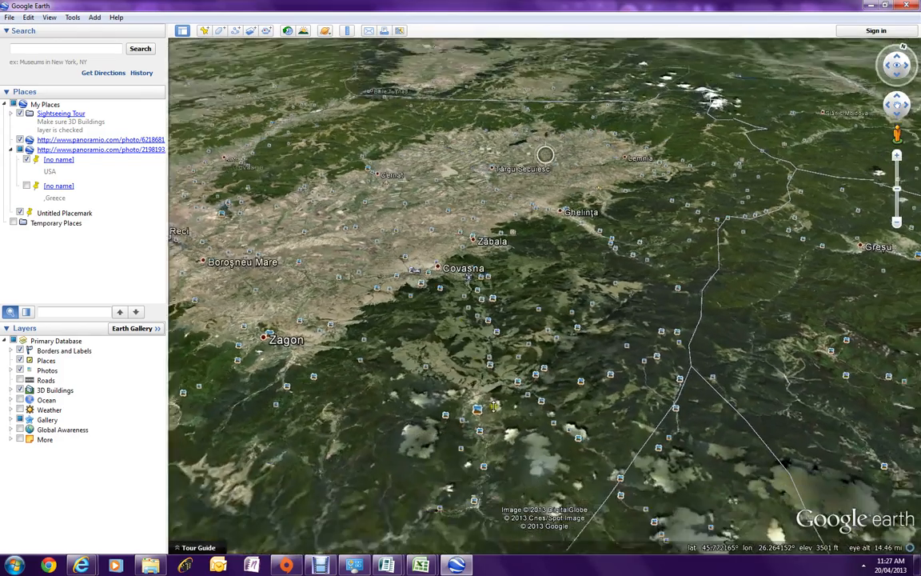
{"action": "scroll", "coordinate": [480, 269], "scroll_direction": "up", "scroll_amount": 5}
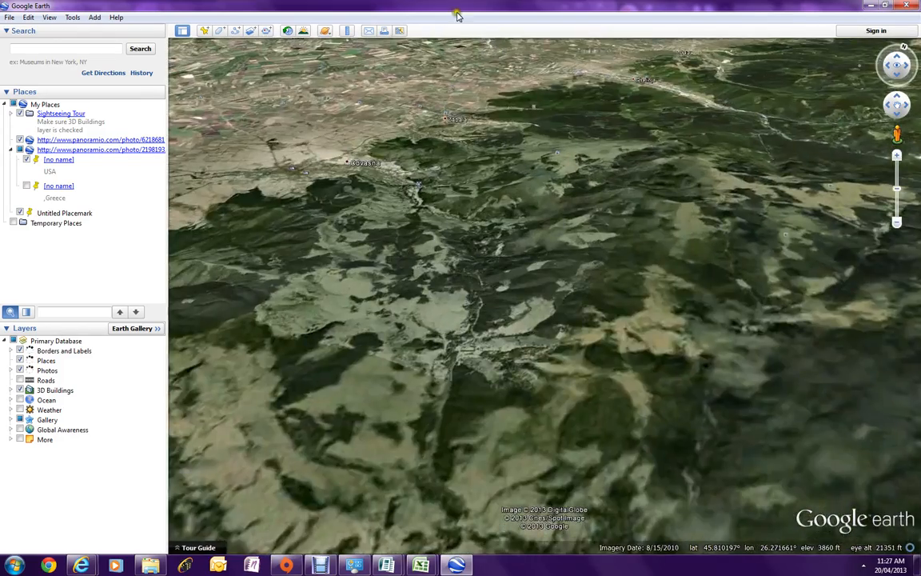
{"action": "left_click_drag", "start_coordinate": [470, 92], "coordinate": [530, 310]}
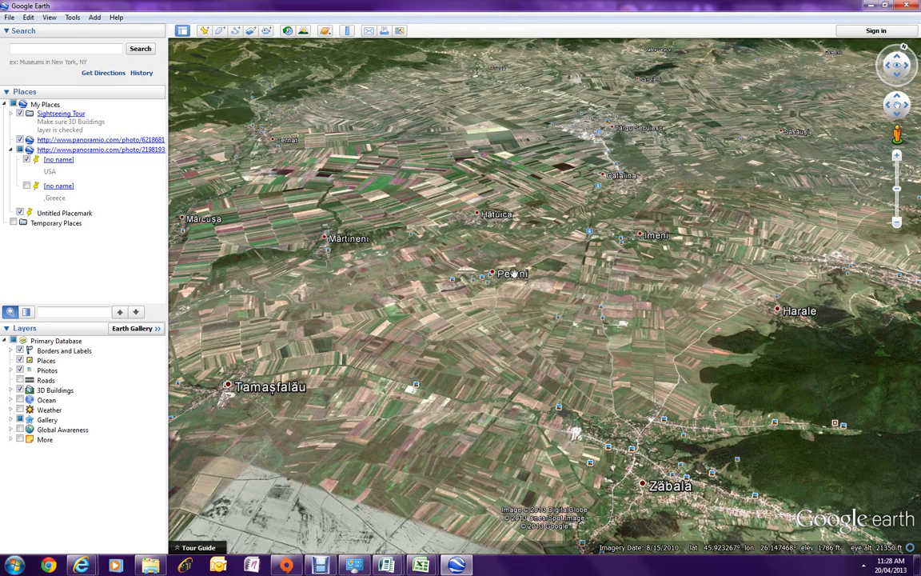
{"action": "left_click_drag", "start_coordinate": [500, 288], "coordinate": [614, 179]}
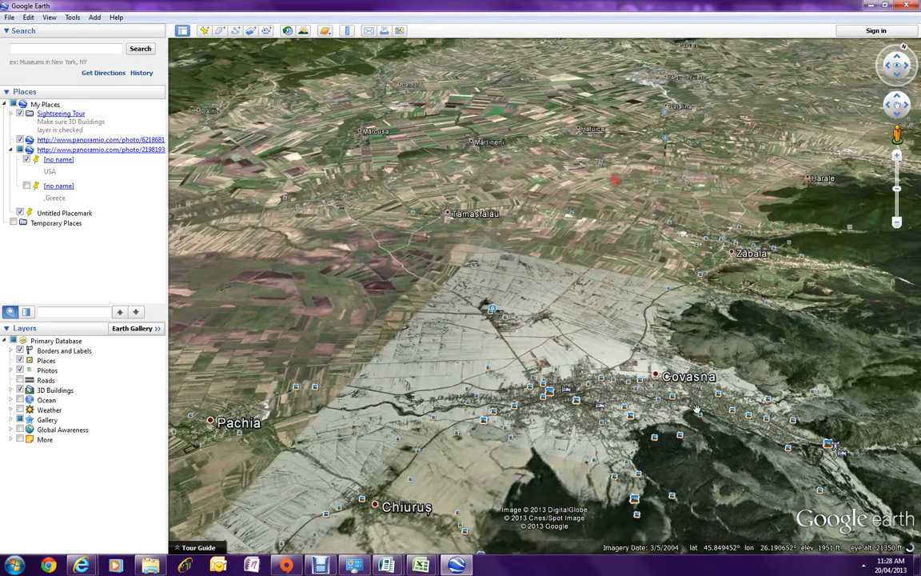
{"action": "left_click_drag", "start_coordinate": [695, 254], "coordinate": [665, 323]}
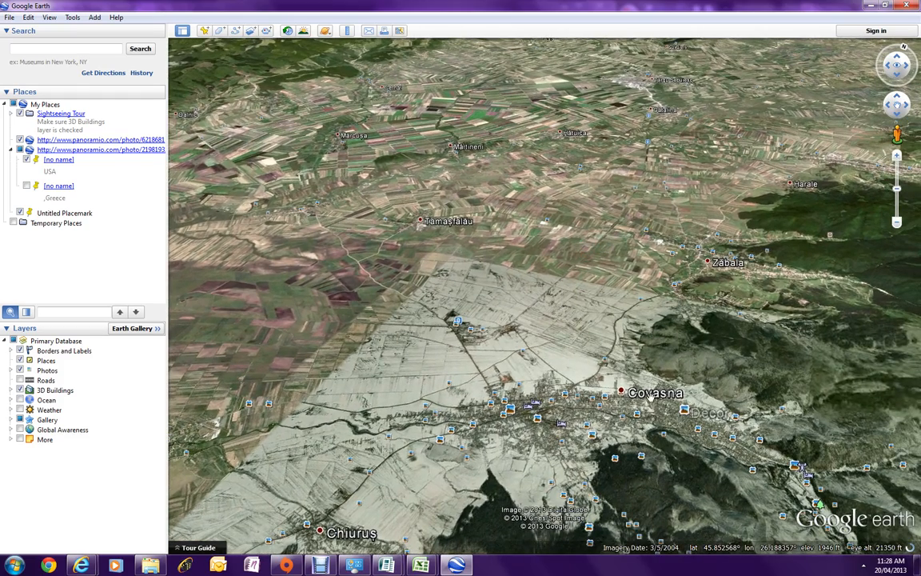
{"action": "left_click_drag", "start_coordinate": [612, 203], "coordinate": [497, 288]}
{"action": "left_click_drag", "start_coordinate": [604, 103], "coordinate": [537, 237]}
{"action": "left_click_drag", "start_coordinate": [566, 289], "coordinate": [623, 202]}
{"action": "left_click_drag", "start_coordinate": [559, 395], "coordinate": [578, 299]}
{"action": "left_click_drag", "start_coordinate": [537, 456], "coordinate": [544, 303]}
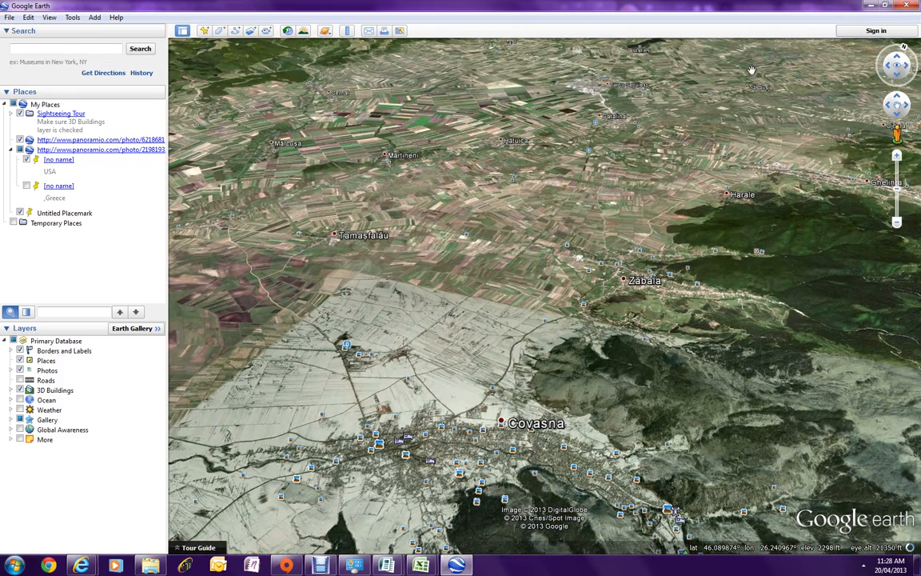
Close Google Earth and switch to the Garalzapan's 2-mile publication in Publisher
{"action": "left_click", "coordinate": [913, 7]}
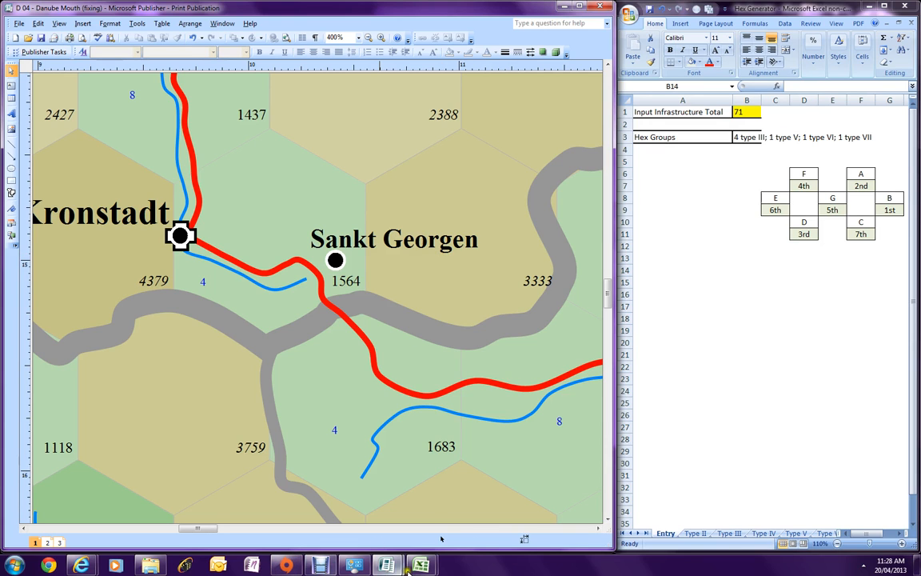
{"action": "mouse_move", "coordinate": [387, 566]}
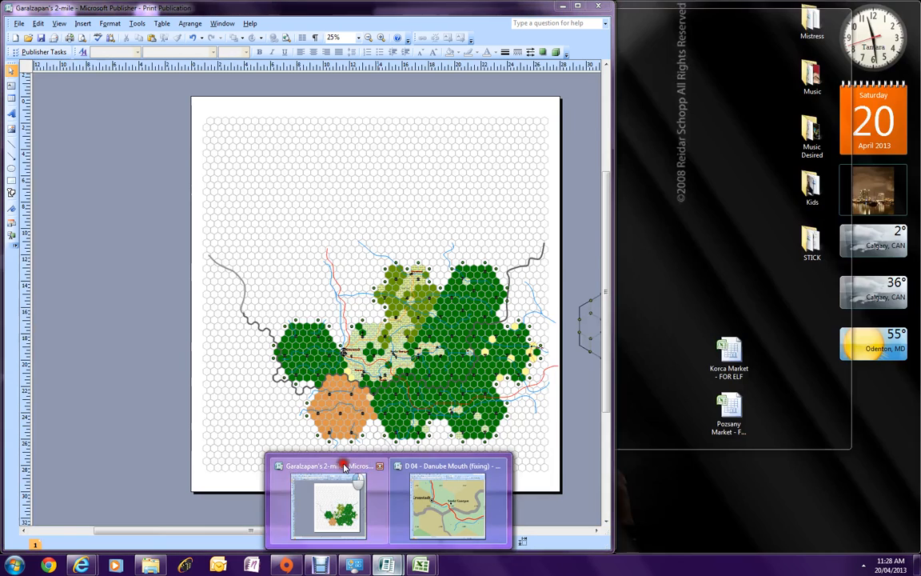
{"action": "left_click", "coordinate": [336, 500]}
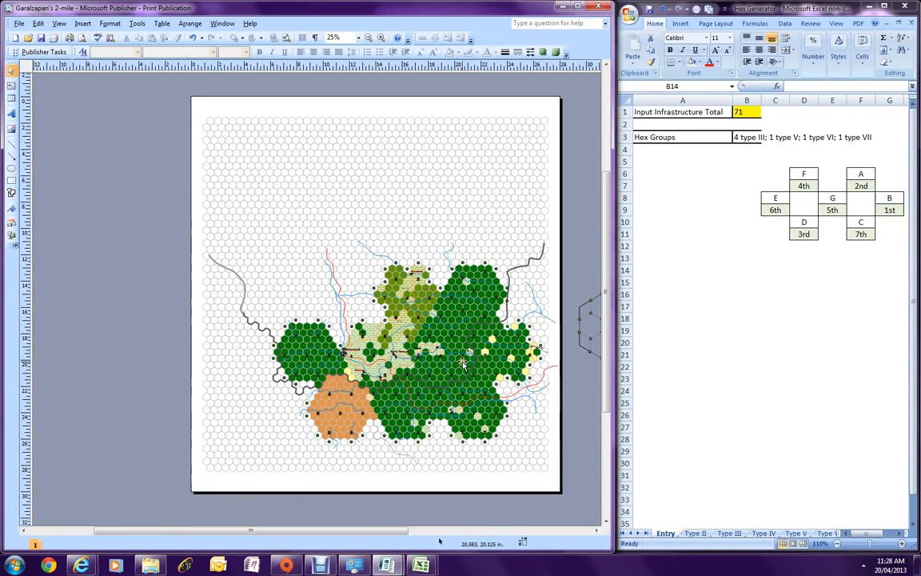
Select the hex group east of Sankt Georgen and view the Covasna area at 150% zoom
{"action": "left_click", "coordinate": [425, 349]}
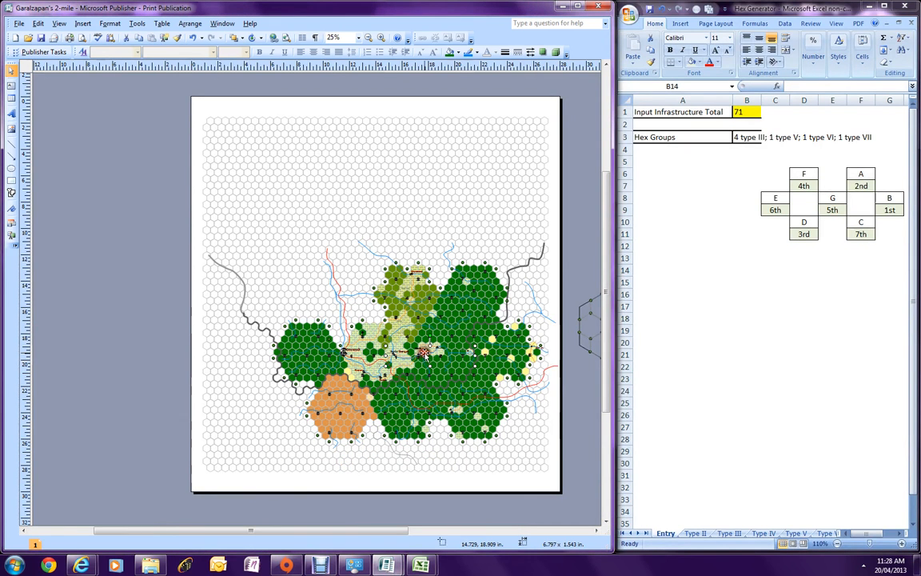
{"action": "left_click", "coordinate": [382, 38]}
{"action": "left_click", "coordinate": [382, 39]}
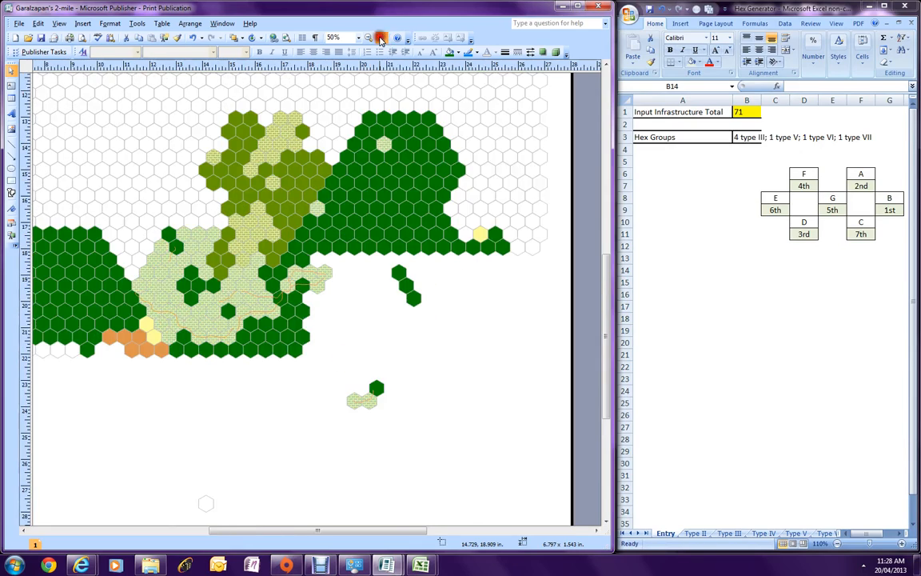
{"action": "left_click", "coordinate": [382, 38]}
{"action": "left_click", "coordinate": [383, 38]}
{"action": "left_click", "coordinate": [382, 38]}
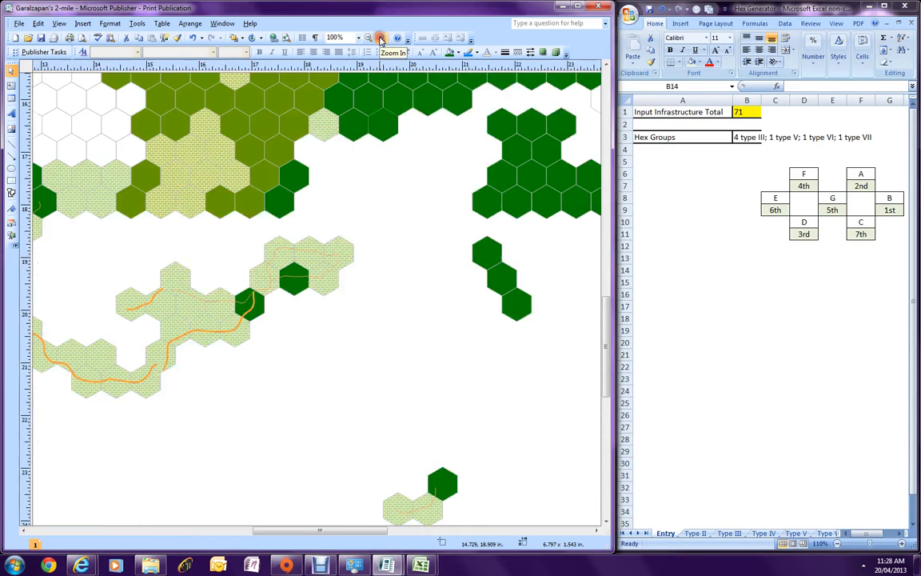
{"action": "left_click", "coordinate": [382, 38]}
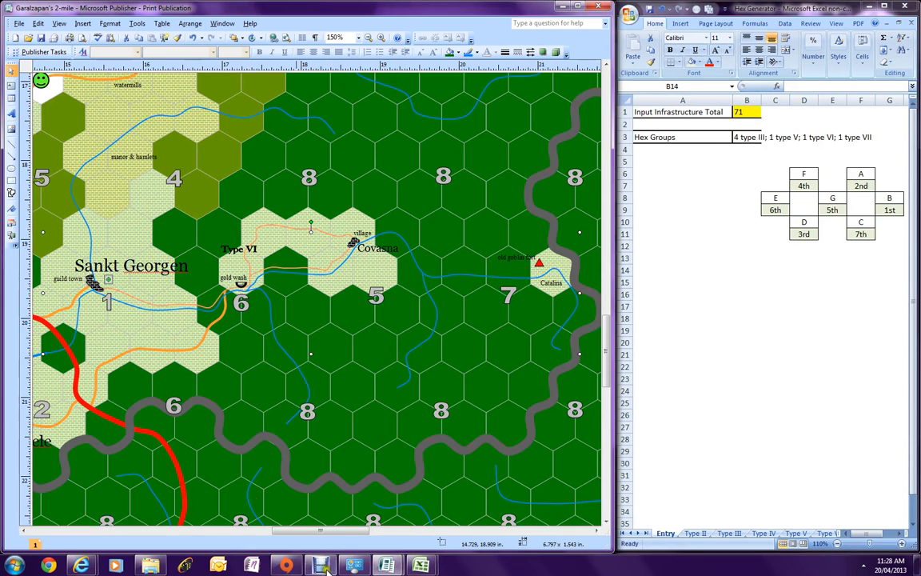
Inspect the settlements from Sankt Georgen west to Kronstadt, selecting the Kronstadt city symbol, Sankt Georgen label and Risnov town symbol
{"action": "left_click_drag", "start_coordinate": [323, 530], "coordinate": [294, 531]}
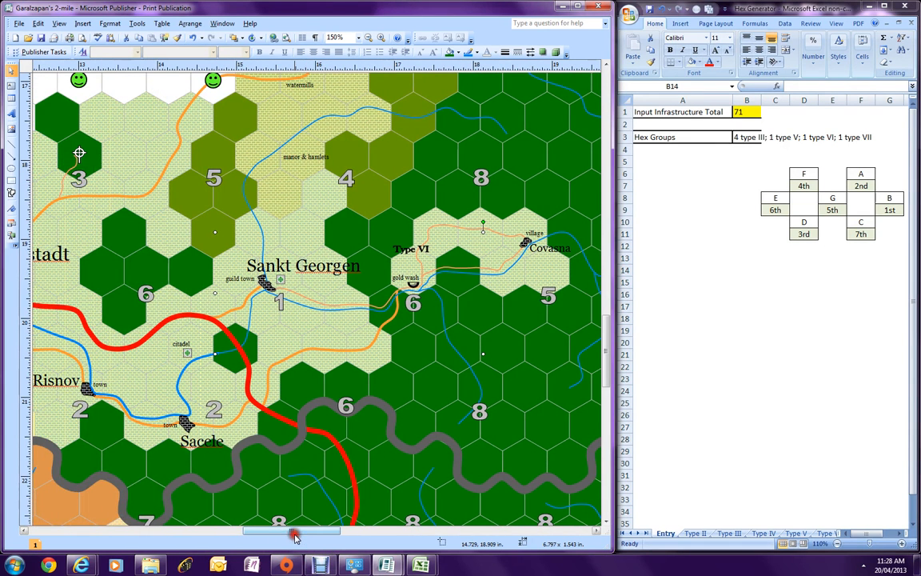
{"action": "left_click_drag", "start_coordinate": [316, 535], "coordinate": [304, 532]}
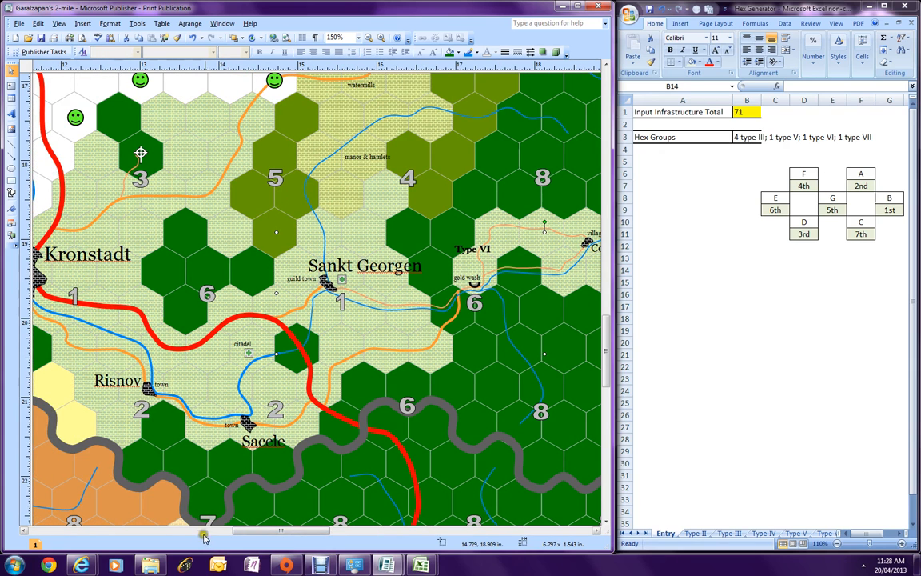
{"action": "left_click_drag", "start_coordinate": [319, 534], "coordinate": [295, 534]}
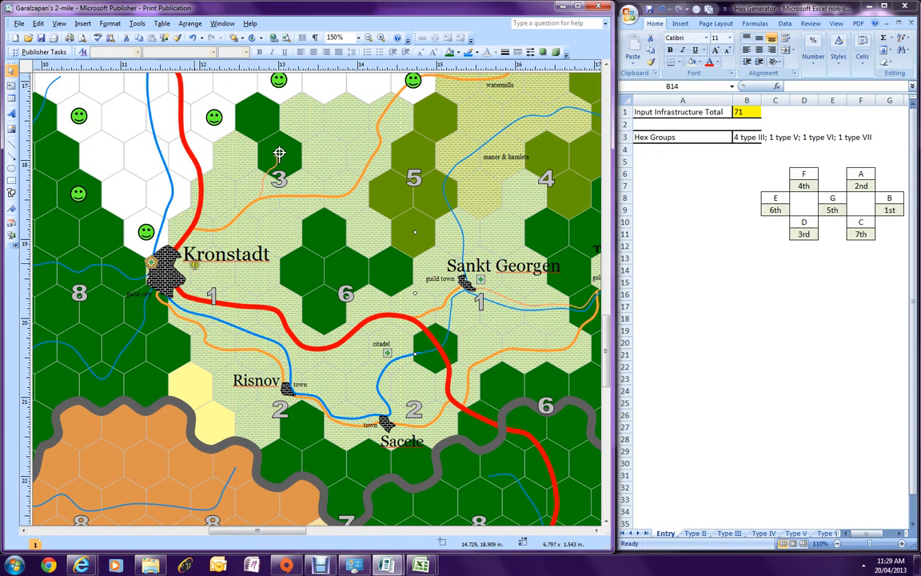
{"action": "left_click", "coordinate": [208, 266]}
{"action": "left_click", "coordinate": [168, 289]}
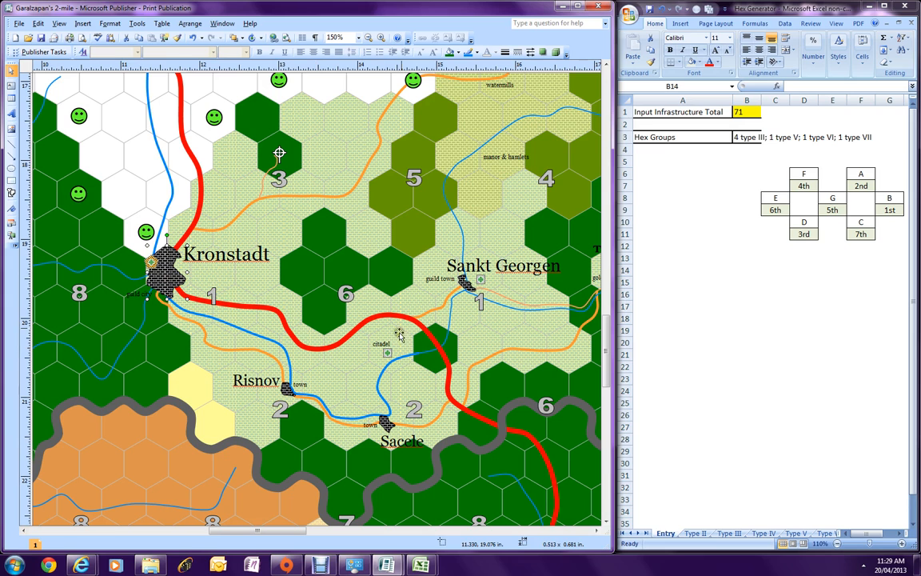
{"action": "left_click", "coordinate": [460, 281]}
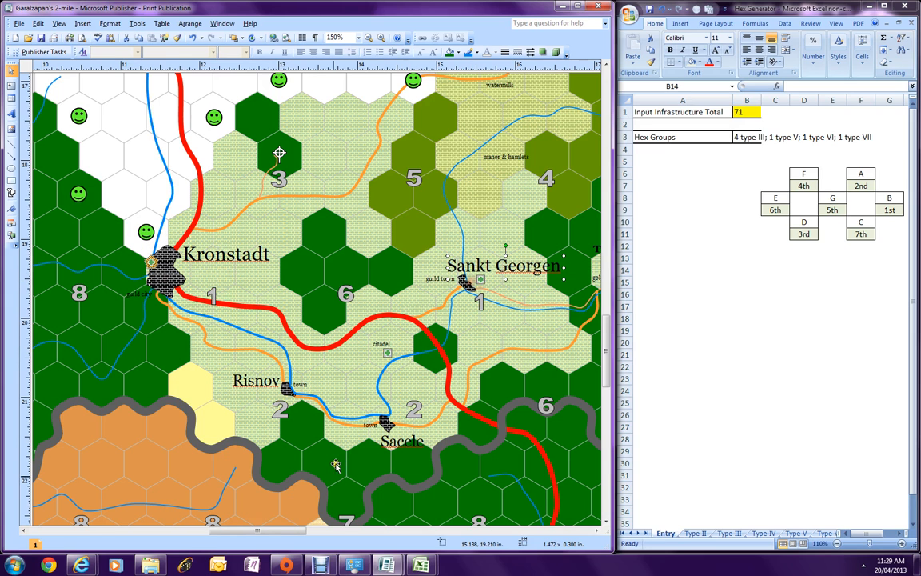
{"action": "left_click", "coordinate": [285, 388]}
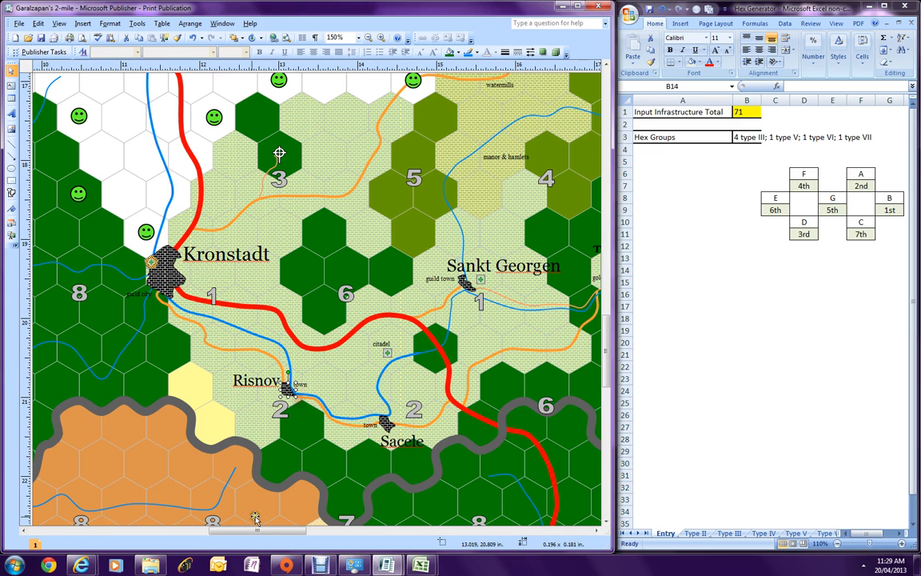
Select the Covasna village symbol and inspect it with its surroundings at 400% zoom
{"action": "left_click_drag", "start_coordinate": [252, 530], "coordinate": [320, 530]}
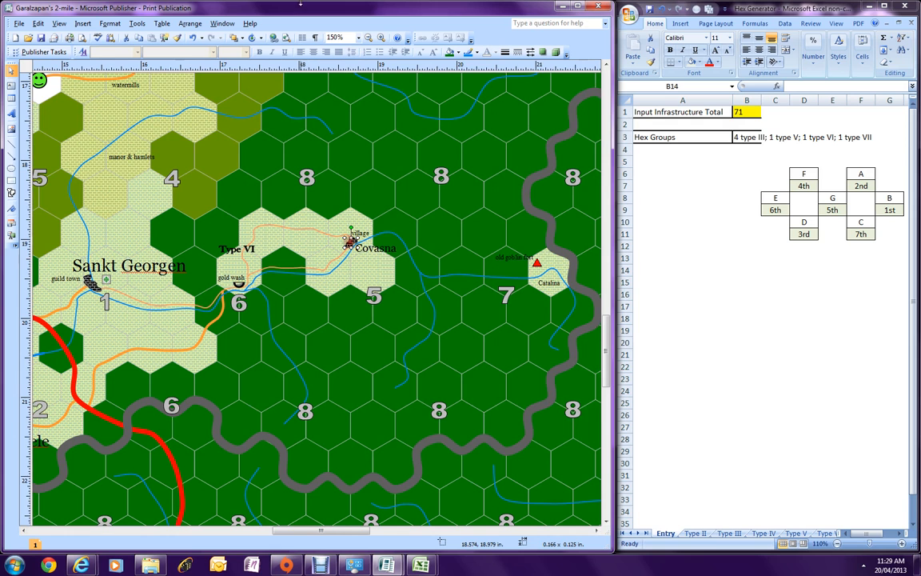
{"action": "left_click", "coordinate": [381, 38]}
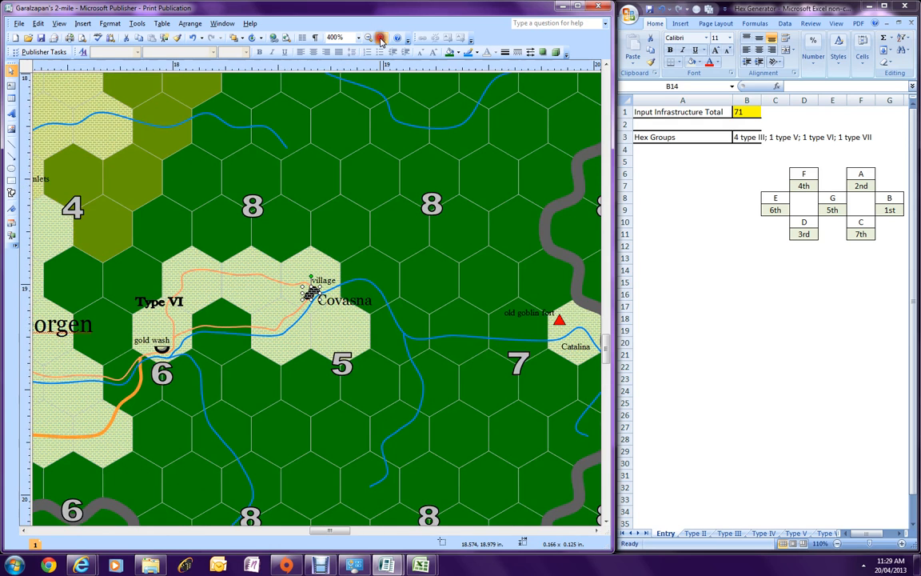
Inspect the Covasna village symbol at 800% zoom and select its village label
{"action": "left_click", "coordinate": [381, 39]}
{"action": "left_click", "coordinate": [381, 38]}
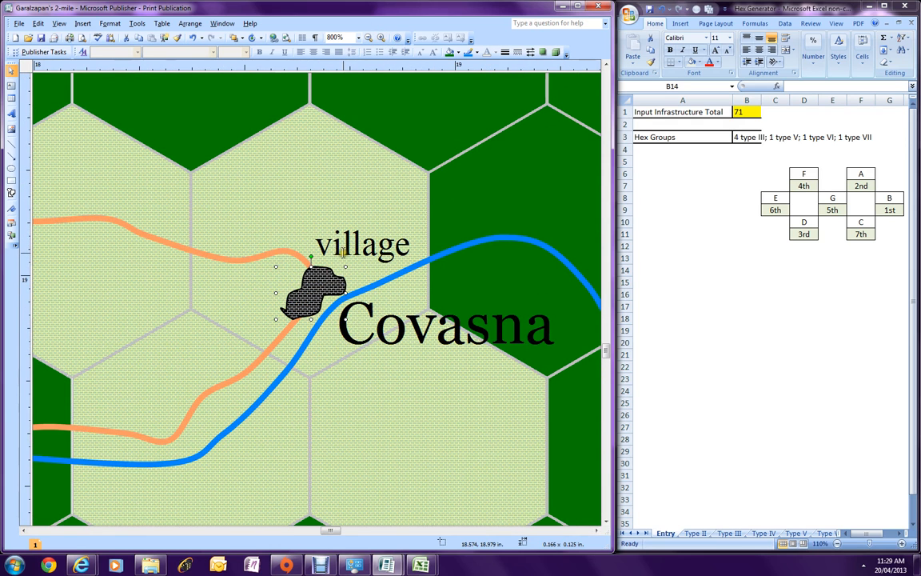
{"action": "left_click", "coordinate": [344, 250]}
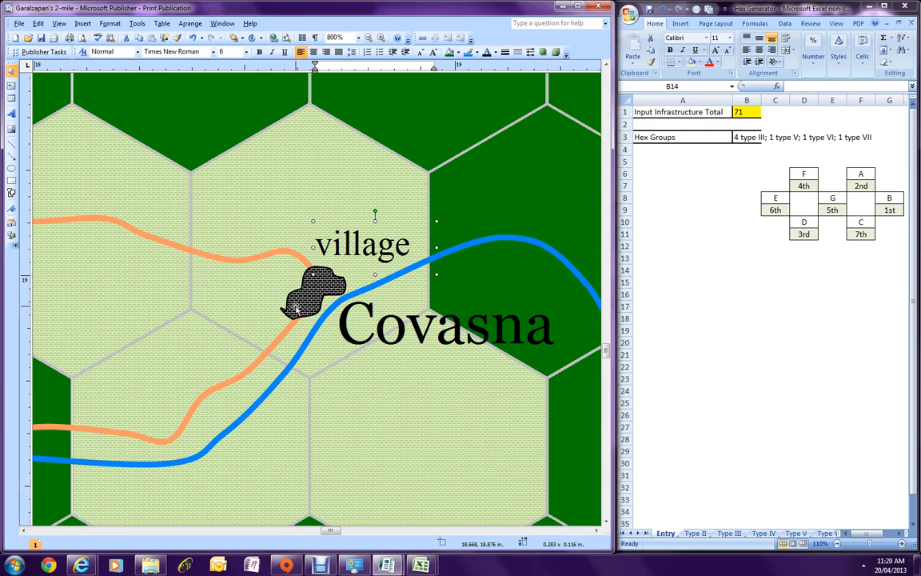
Return to 400% zoom and inspect the gold wash southwest of Covasna, selecting its symbol and label
{"action": "left_click", "coordinate": [368, 38]}
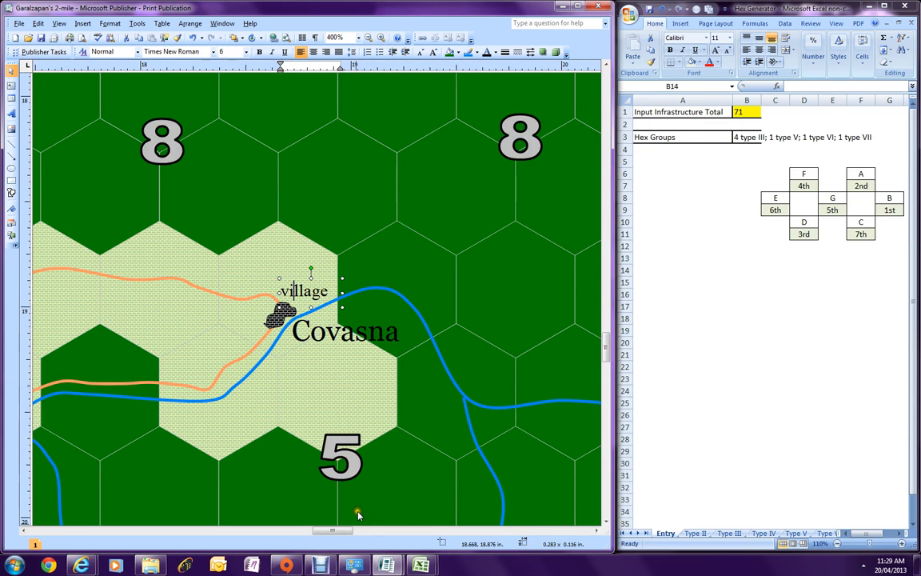
{"action": "left_click_drag", "start_coordinate": [335, 532], "coordinate": [322, 532]}
{"action": "scroll", "coordinate": [258, 356], "scroll_direction": "down", "scroll_amount": 3}
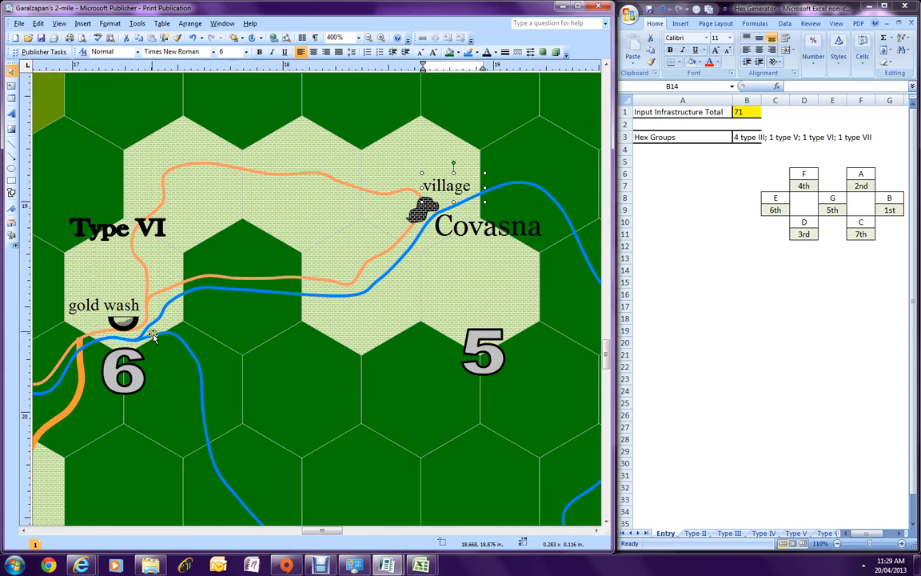
{"action": "left_click", "coordinate": [124, 318]}
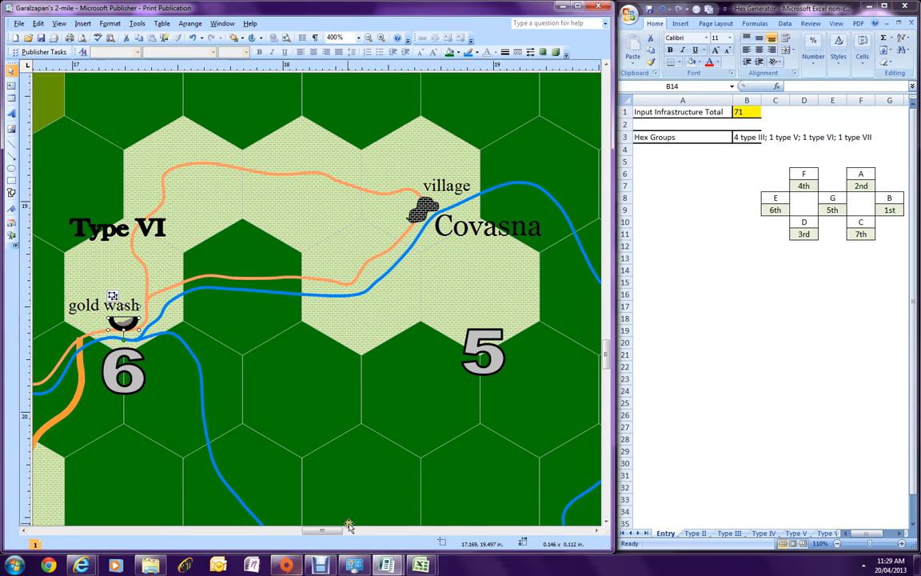
{"action": "left_click_drag", "start_coordinate": [335, 538], "coordinate": [329, 537]}
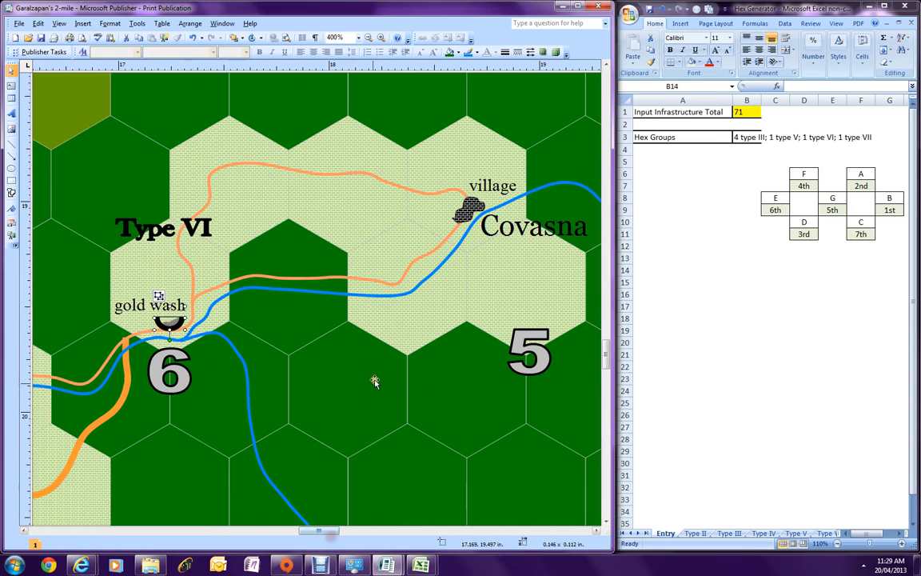
{"action": "left_click", "coordinate": [174, 328]}
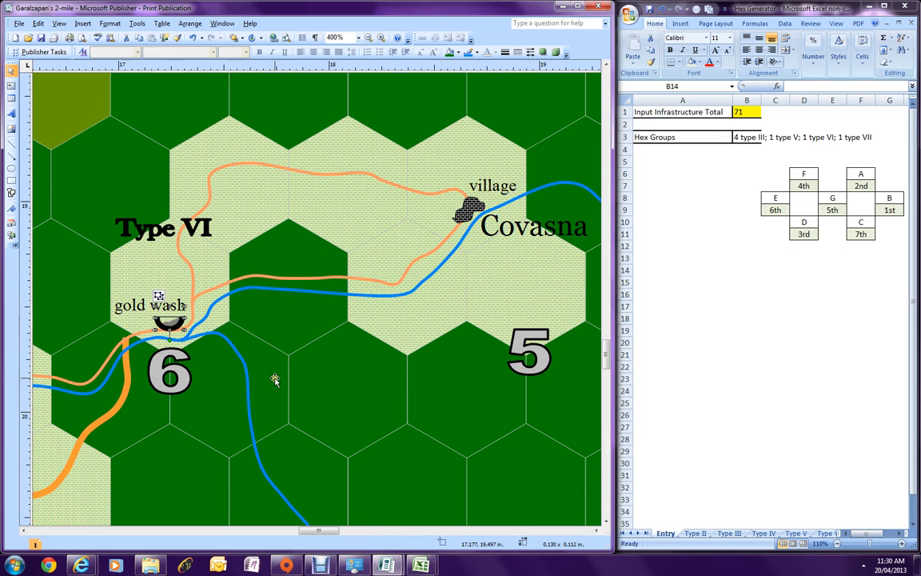
{"action": "left_click", "coordinate": [117, 290]}
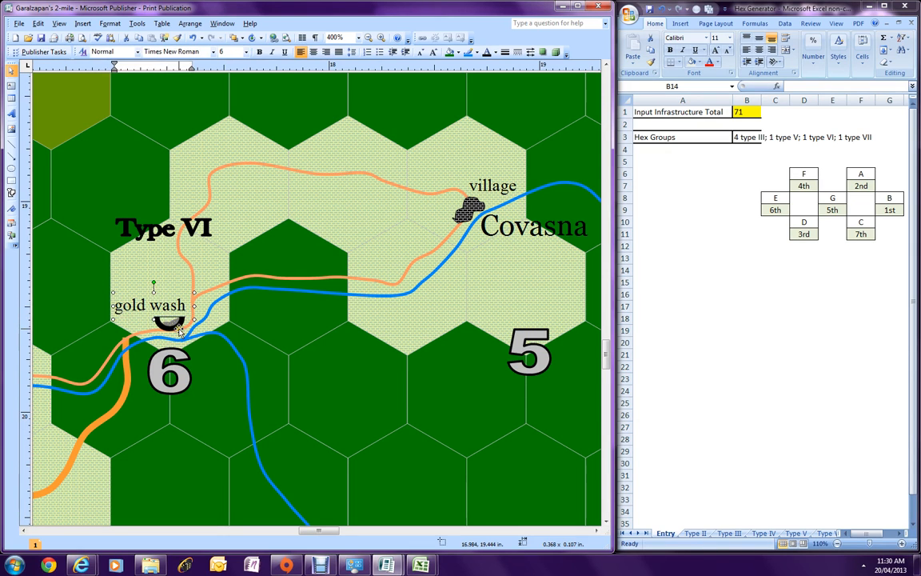
{"action": "left_click", "coordinate": [177, 326]}
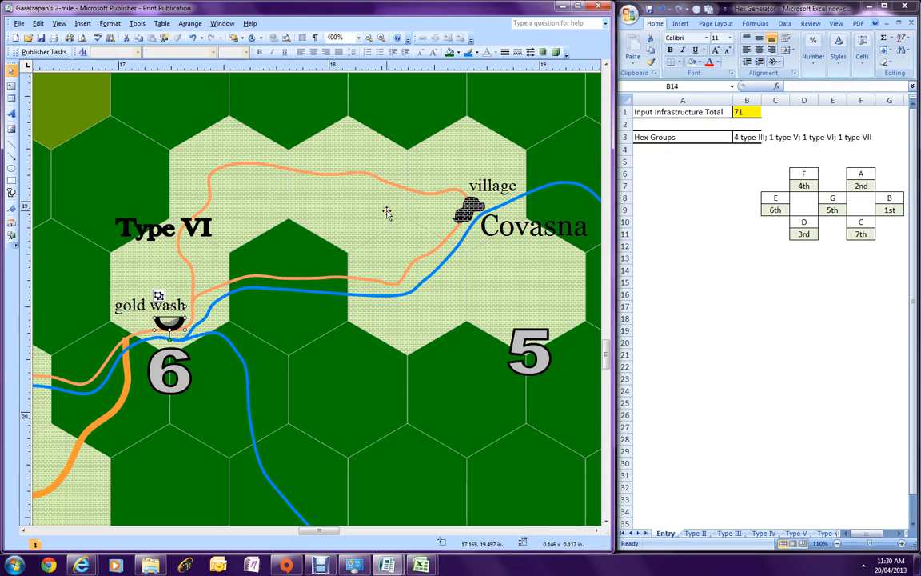
Switch to the Hex Generator workbook and reroll the Type IV sheet's random results three times
{"action": "left_click", "coordinate": [654, 385]}
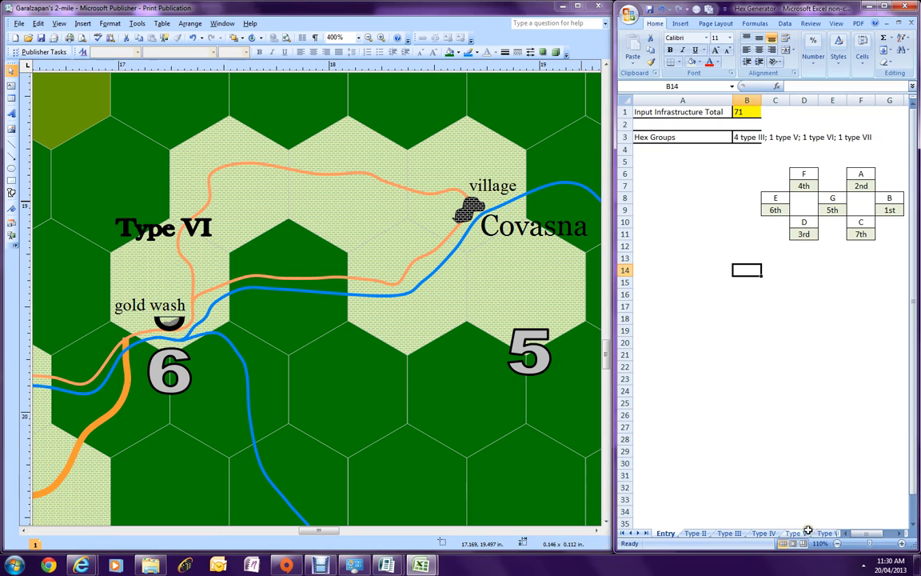
{"action": "left_click", "coordinate": [769, 533]}
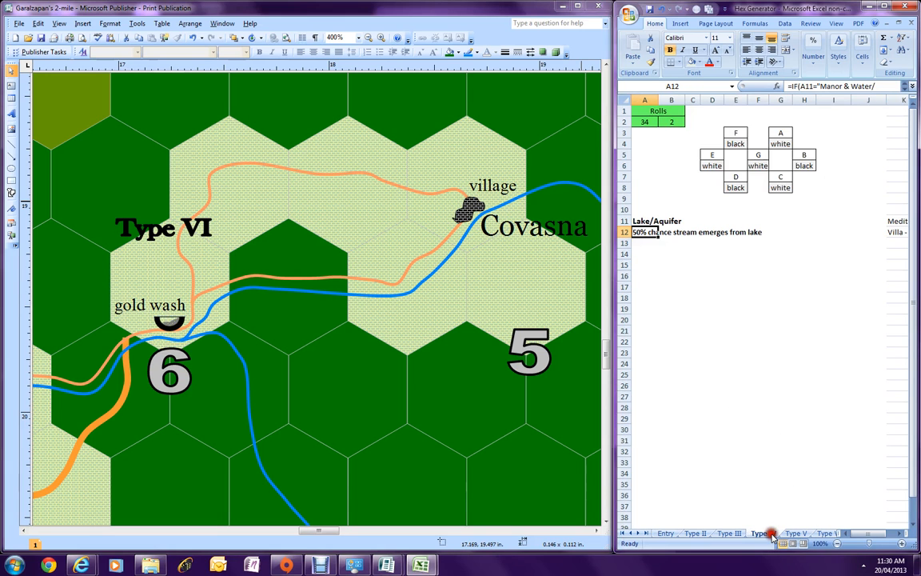
{"action": "left_click", "coordinate": [693, 253]}
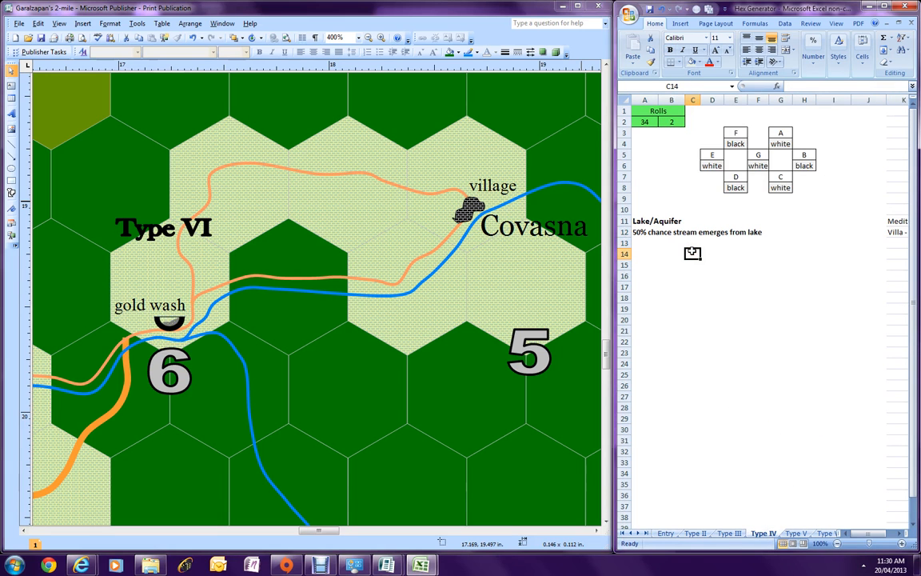
{"action": "key", "text": "F9"}
{"action": "key", "text": "F9"}
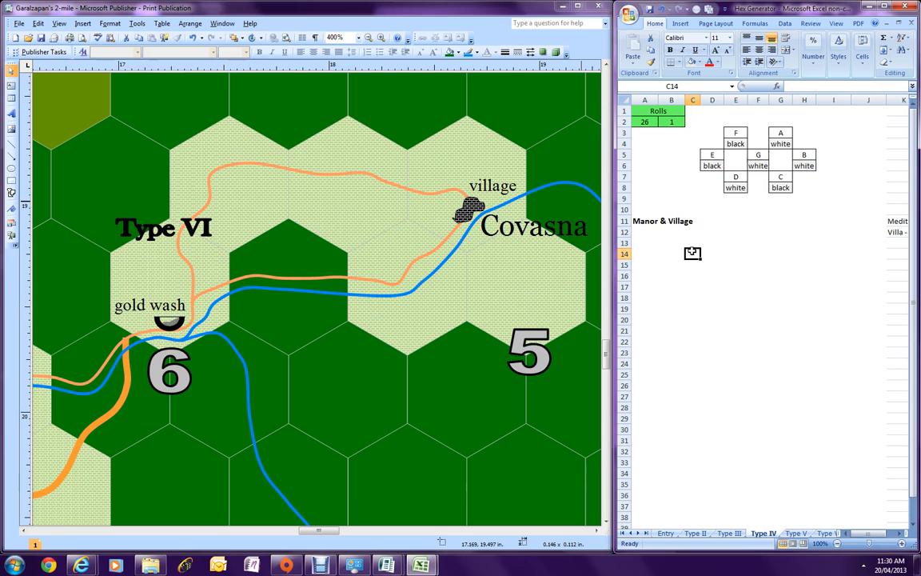
{"action": "key", "text": "F9"}
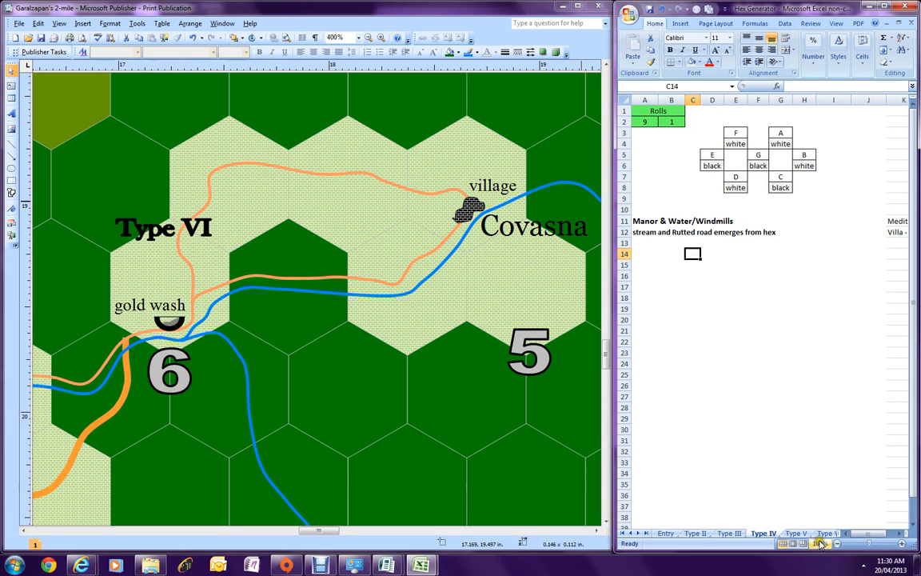
Open the Type VI sheet and reroll its random hex results until Mine/Quarry comes up, with the rolls in view
{"action": "key", "text": "ctrl+Page_Down"}
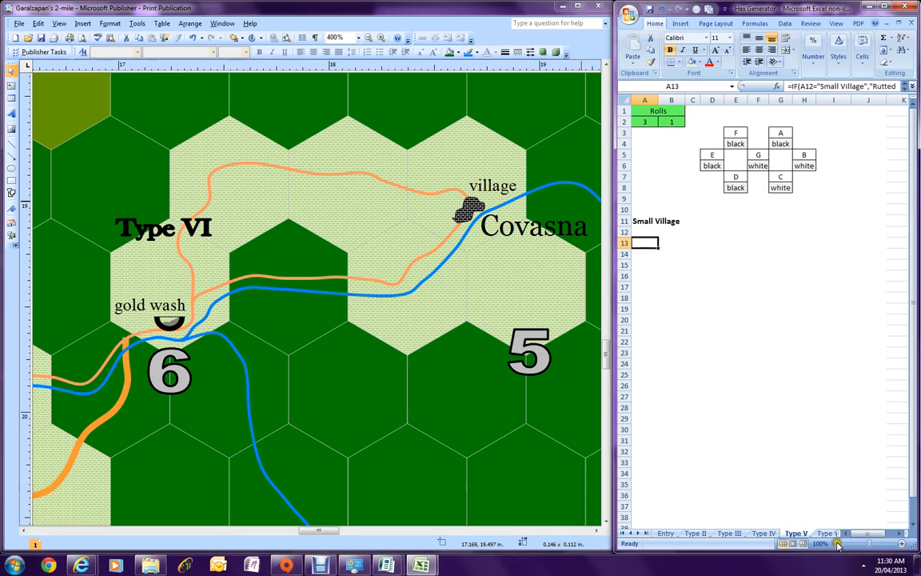
{"action": "key", "text": "ctrl+Page_Down"}
{"action": "left_click", "coordinate": [682, 211]}
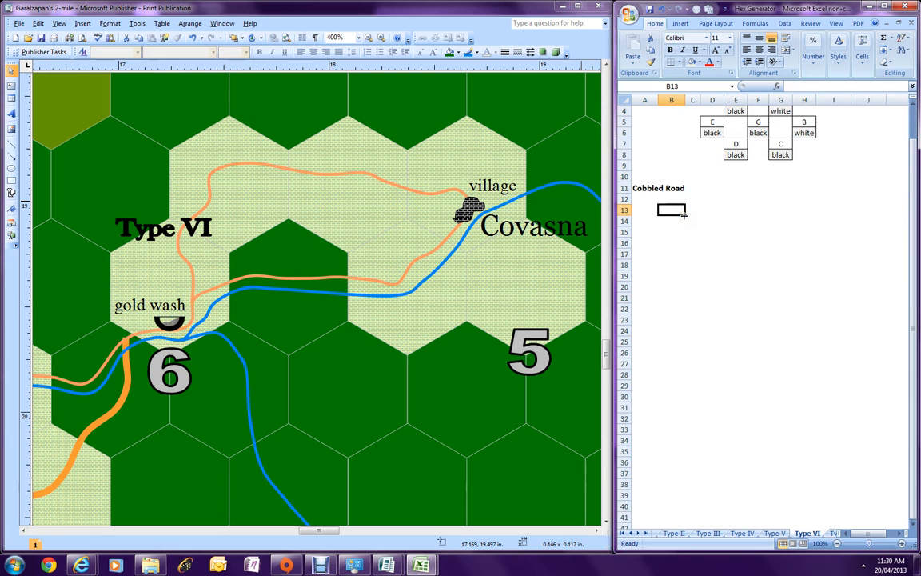
{"action": "key", "text": "F9"}
{"action": "key", "text": "F9"}
{"action": "key", "text": "F9"}
{"action": "key", "text": "F9"}
{"action": "key", "text": "F9"}
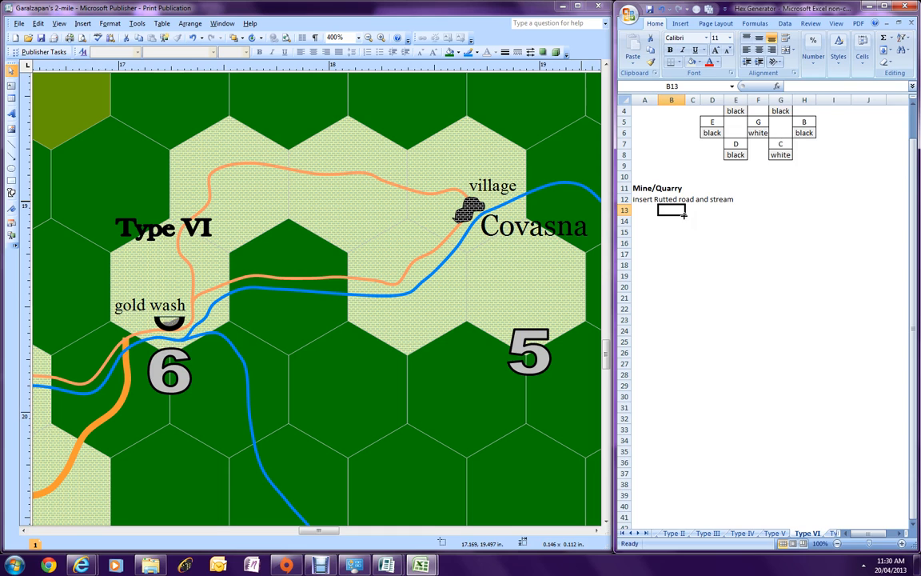
{"action": "left_click_drag", "start_coordinate": [910, 177], "coordinate": [907, 154]}
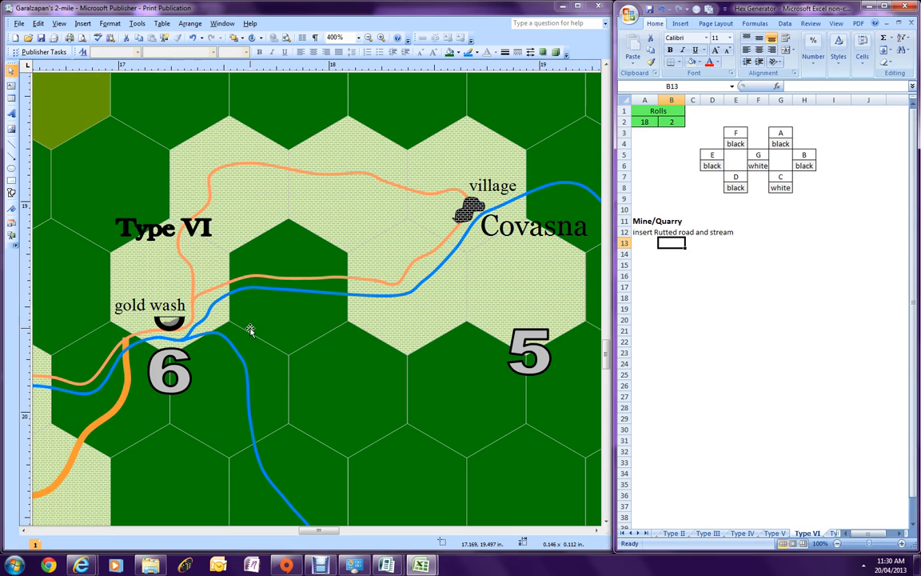
Select the gold wash symbol on the 2-mile map, and bring up the New Sources 6feb13 workbook in a maximized window
{"action": "left_click", "coordinate": [175, 328]}
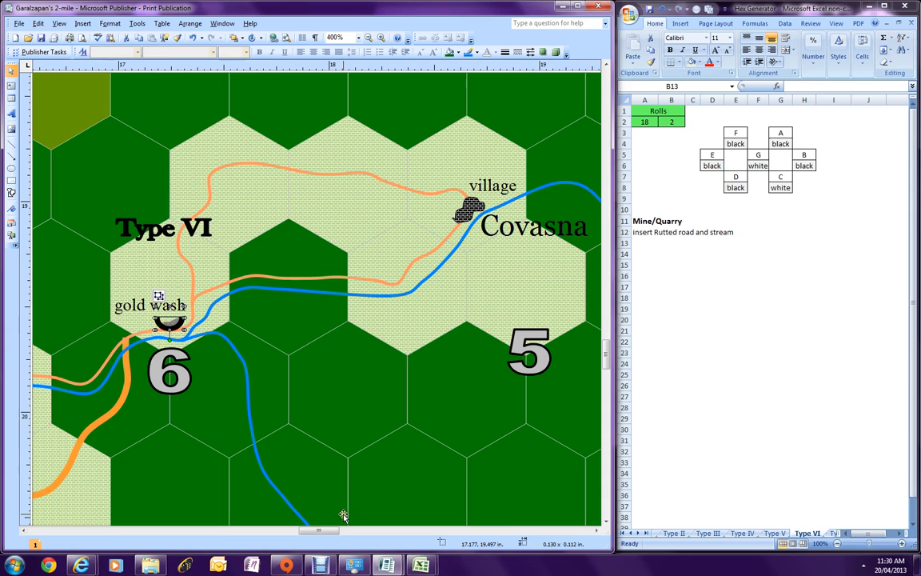
{"action": "mouse_move", "coordinate": [384, 569]}
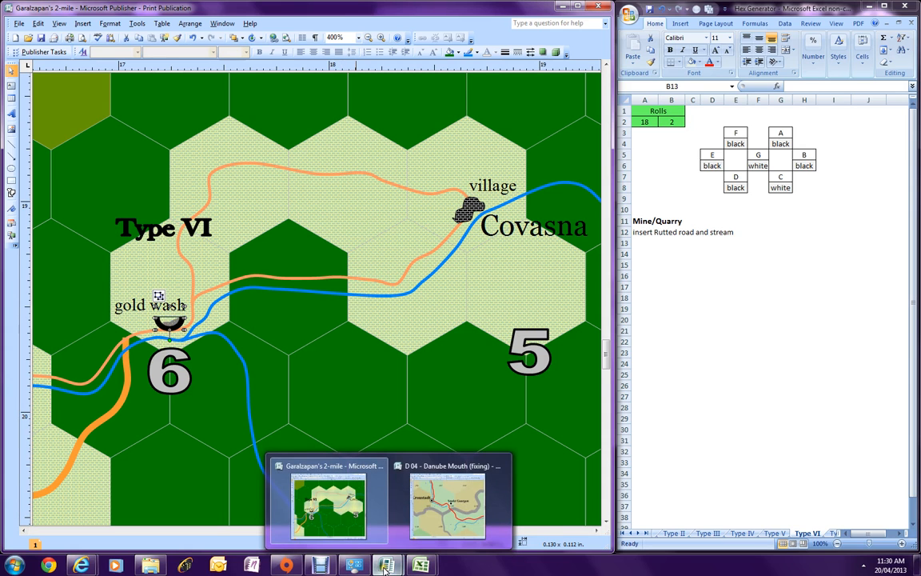
{"action": "mouse_move", "coordinate": [421, 566]}
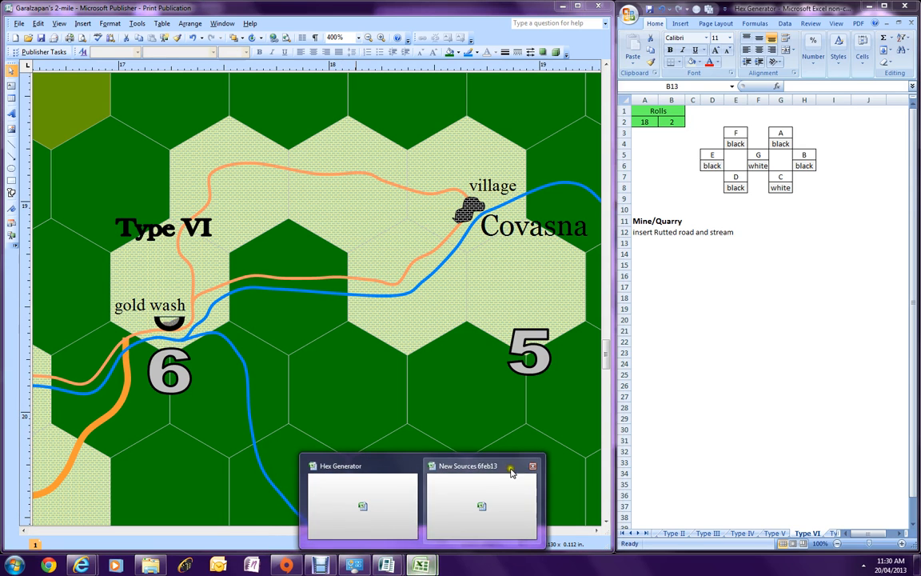
{"action": "left_click", "coordinate": [502, 465]}
{"action": "left_click", "coordinate": [723, 216]}
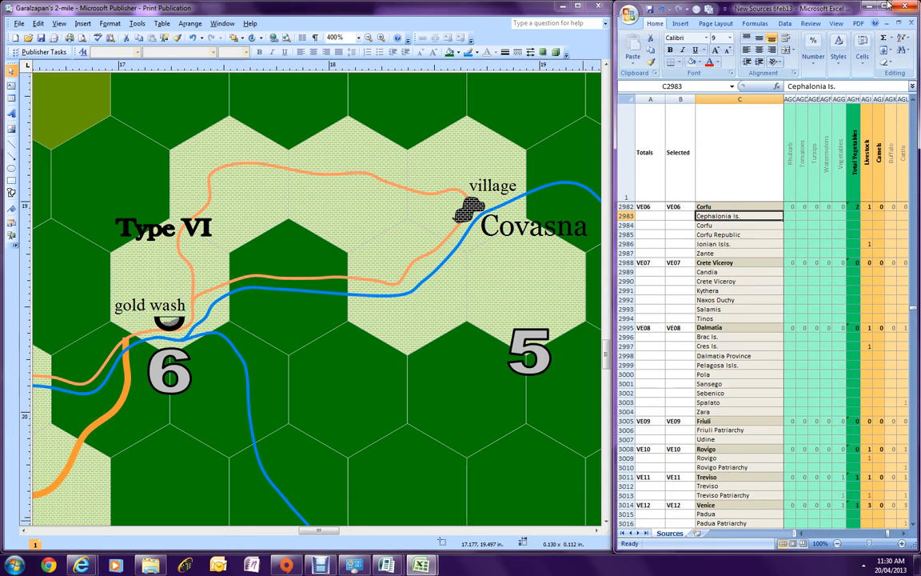
{"action": "double_click", "coordinate": [789, 7]}
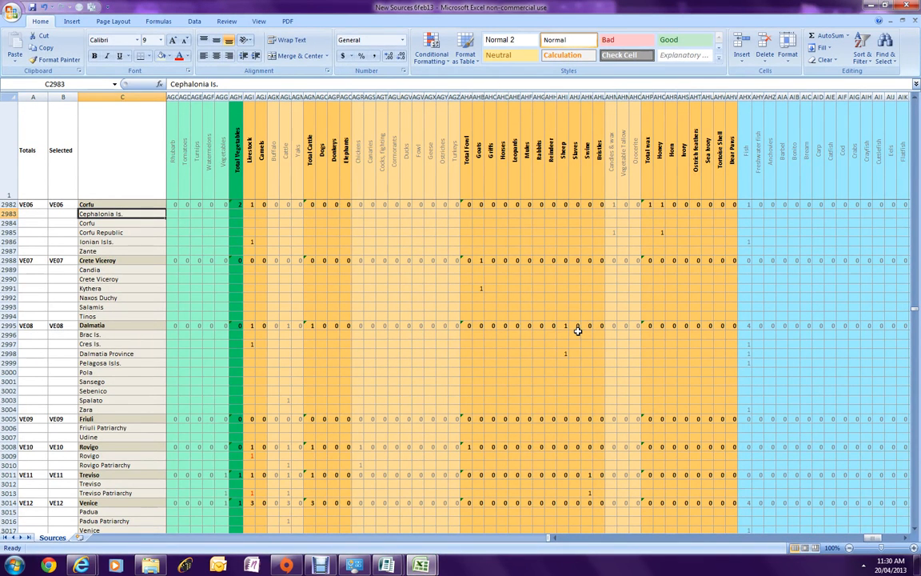
Examine the Sources sheet's resource headings from Population through the metals, stones and gems to Treacle
{"action": "left_click", "coordinate": [99, 175]}
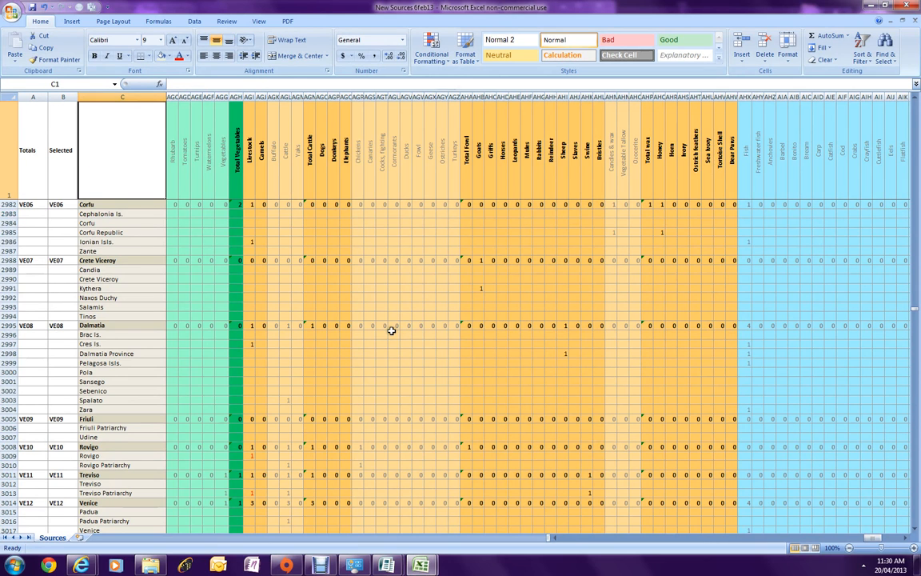
{"action": "key", "text": "Right"}
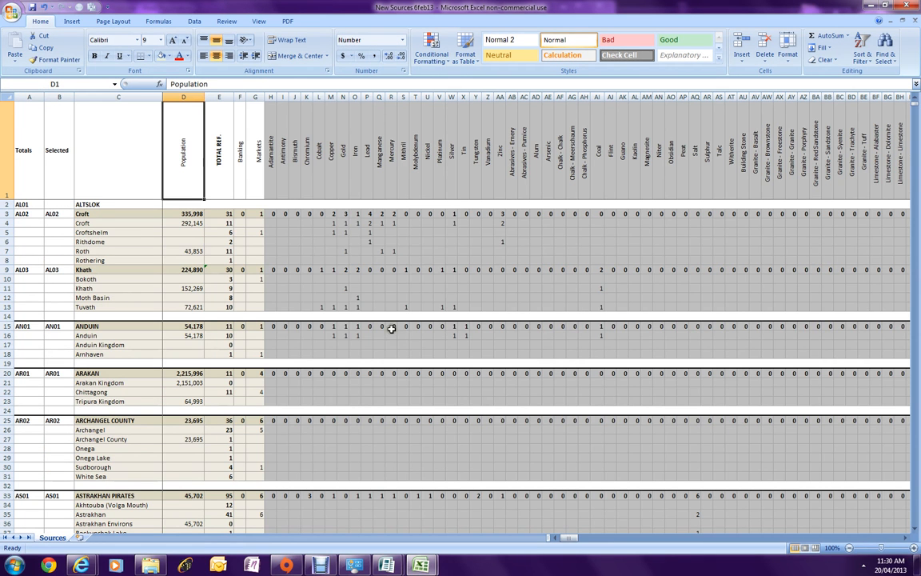
{"action": "left_click", "coordinate": [421, 150]}
{"action": "key", "text": "Right"}
{"action": "key", "text": "Right"}
{"action": "key", "text": "Right"}
{"action": "key", "text": "Right"}
{"action": "key", "text": "Right"}
{"action": "key", "text": "Right"}
{"action": "key", "text": "Right"}
{"action": "key", "text": "Right"}
{"action": "key", "text": "Right"}
{"action": "key", "text": "Right"}
{"action": "key", "text": "Right"}
{"action": "key", "text": "Right"}
{"action": "key", "text": "Right"}
{"action": "key", "text": "Right"}
{"action": "key", "text": "Right"}
{"action": "key", "text": "Right"}
{"action": "key", "text": "Right"}
{"action": "key", "text": "Right"}
{"action": "key", "text": "Right"}
{"action": "key", "text": "Right"}
{"action": "key", "text": "Right"}
{"action": "key", "text": "Right"}
{"action": "key", "text": "Right"}
{"action": "key", "text": "Right"}
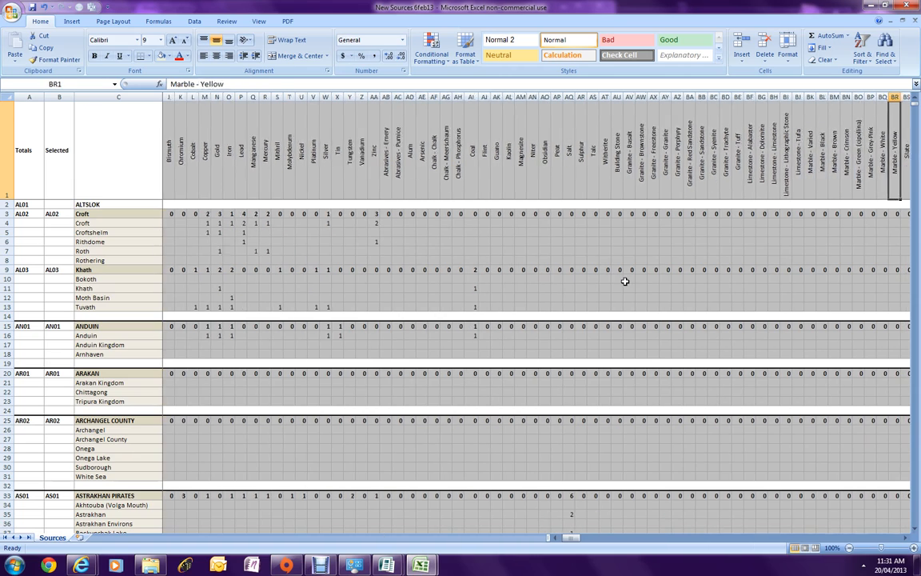
{"action": "key", "text": "Right"}
{"action": "key", "text": "Right"}
{"action": "key", "text": "Right"}
{"action": "key", "text": "Right"}
{"action": "key", "text": "Right"}
{"action": "key", "text": "Right"}
{"action": "key", "text": "Right"}
{"action": "key", "text": "Right"}
{"action": "key", "text": "Right"}
{"action": "key", "text": "Right"}
{"action": "key", "text": "Right"}
{"action": "key", "text": "Right"}
{"action": "key", "text": "Right"}
{"action": "key", "text": "Right"}
{"action": "key", "text": "Right"}
{"action": "key", "text": "Right"}
{"action": "key", "text": "Right"}
{"action": "key", "text": "Right"}
{"action": "key", "text": "Right"}
{"action": "key", "text": "Right"}
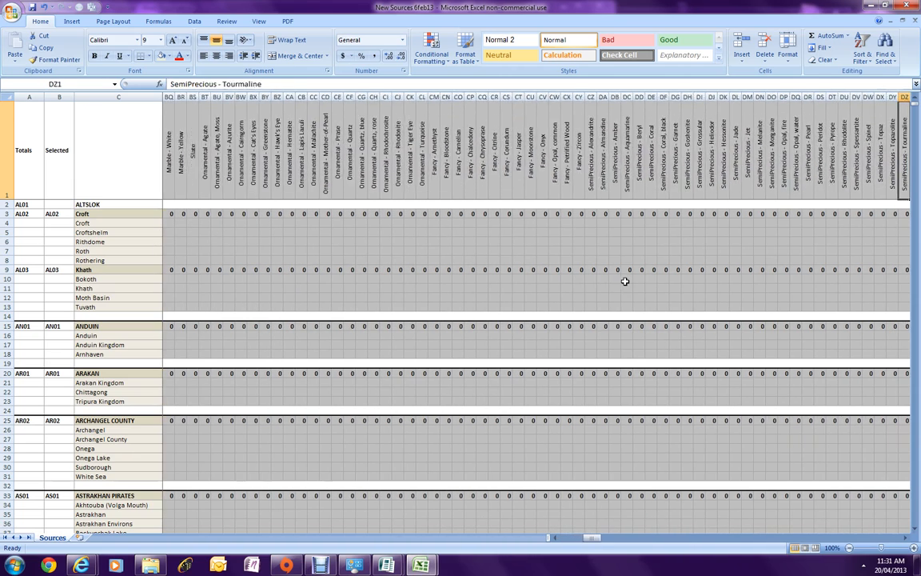
{"action": "key", "text": "Right"}
{"action": "key", "text": "Right"}
{"action": "key", "text": "Right"}
{"action": "key", "text": "Right"}
{"action": "key", "text": "Right"}
{"action": "key", "text": "Right"}
{"action": "key", "text": "Right"}
{"action": "key", "text": "Right"}
{"action": "key", "text": "Right"}
{"action": "key", "text": "Right"}
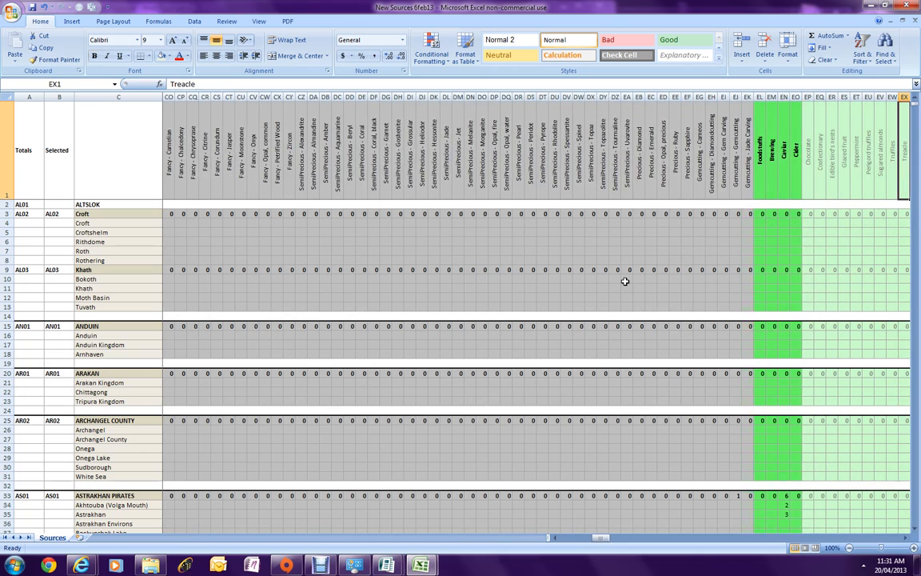
Examine the remaining resource headings from the dairying columns through construction, metalwork and vegetables to livestock
{"action": "left_click", "coordinate": [861, 538]}
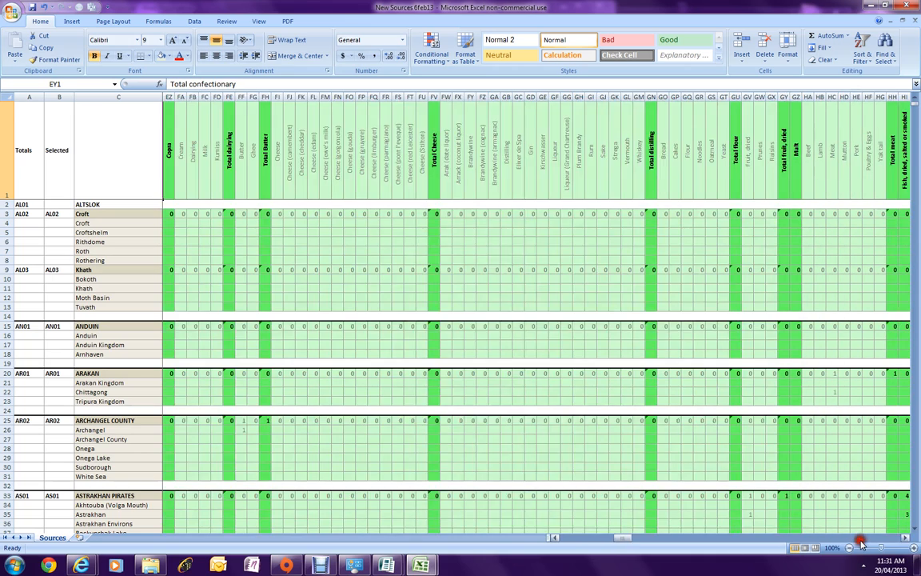
{"action": "left_click", "coordinate": [861, 538]}
{"action": "left_click", "coordinate": [861, 538]}
{"action": "left_click", "coordinate": [861, 538]}
{"action": "left_click", "coordinate": [860, 538]}
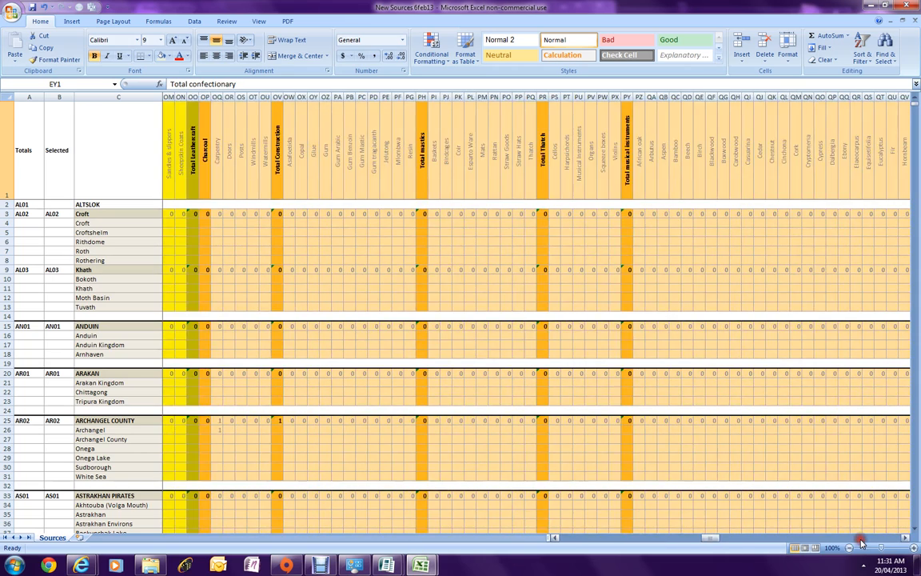
{"action": "left_click", "coordinate": [861, 538]}
{"action": "left_click", "coordinate": [861, 537]}
{"action": "left_click", "coordinate": [861, 539]}
{"action": "left_click", "coordinate": [861, 539]}
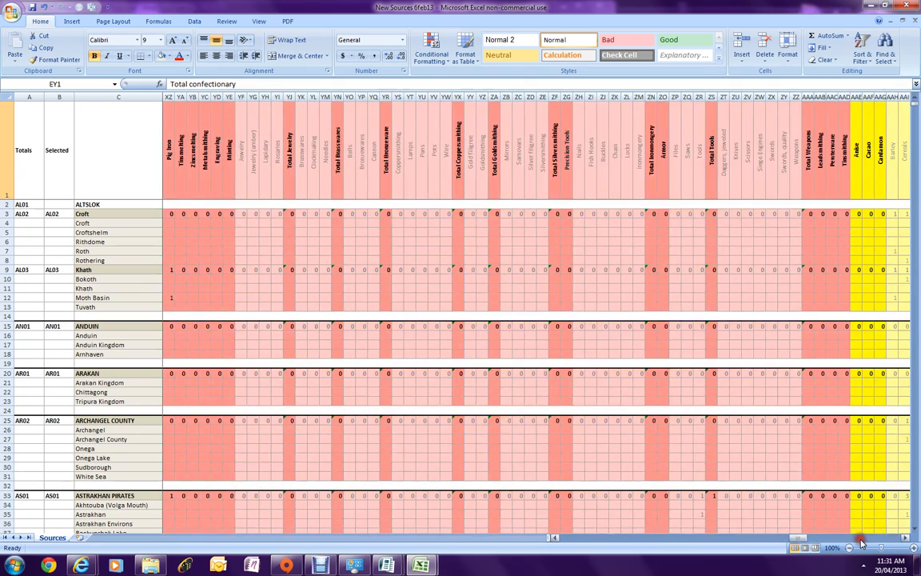
{"action": "left_click", "coordinate": [861, 540]}
{"action": "left_click", "coordinate": [872, 540]}
{"action": "left_click", "coordinate": [876, 539]}
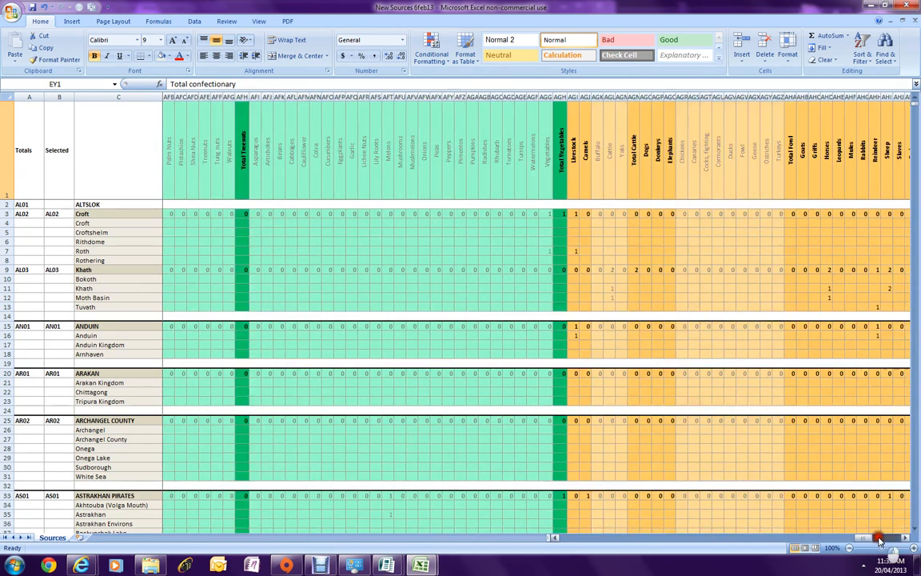
{"action": "left_click", "coordinate": [881, 539]}
Return to the Sources sheet's first columns and check the Fergana Basin row under Khoqand against its Mithril reference
{"action": "left_click_drag", "start_coordinate": [889, 541], "coordinate": [538, 539]}
{"action": "left_click", "coordinate": [86, 313]}
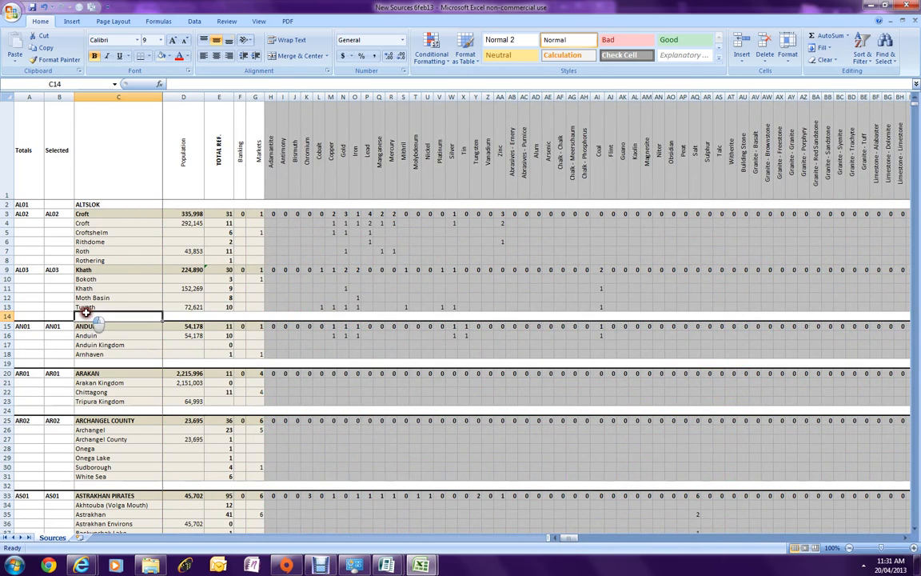
{"action": "left_click", "coordinate": [917, 400]}
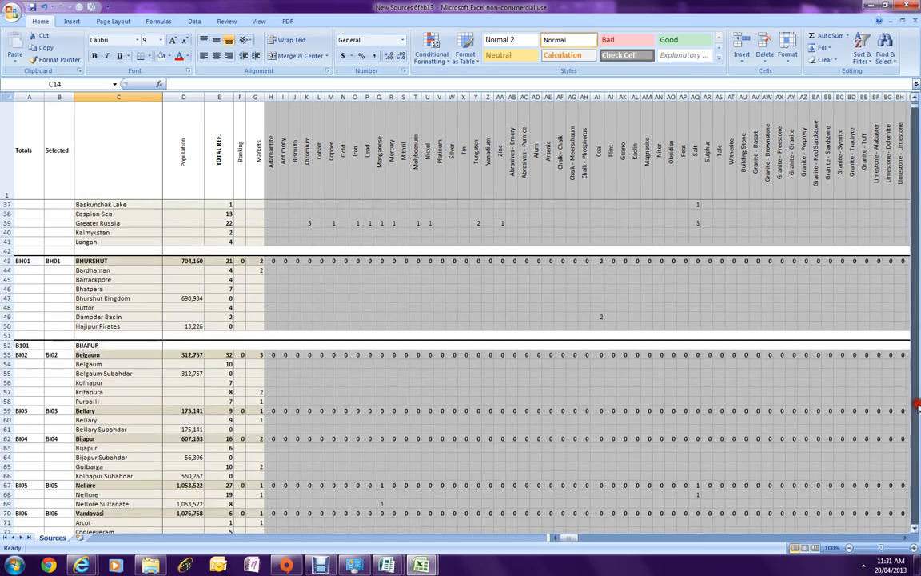
{"action": "left_click_drag", "start_coordinate": [916, 404], "coordinate": [916, 410]}
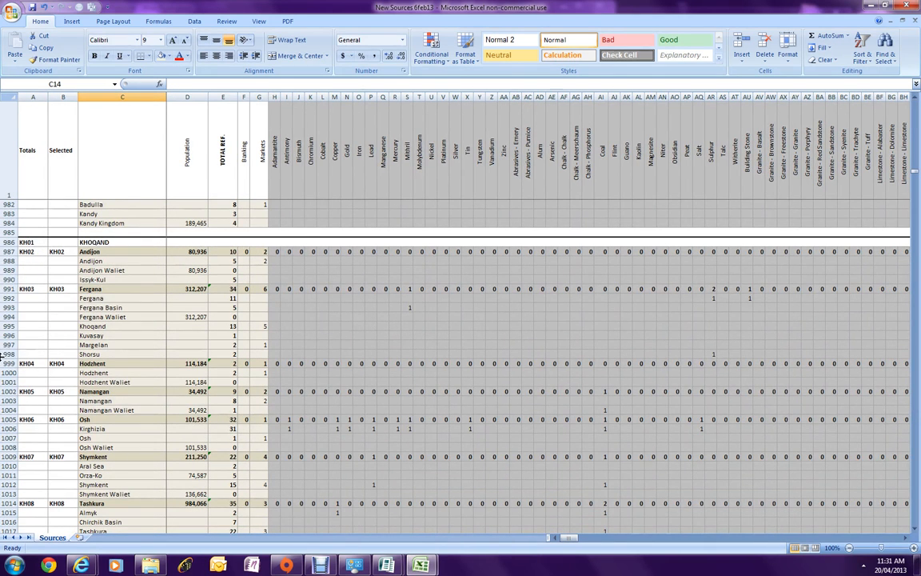
{"action": "left_click_drag", "start_coordinate": [102, 306], "coordinate": [411, 308]}
{"action": "left_click", "coordinate": [407, 309]}
{"action": "type", "text": "1"}
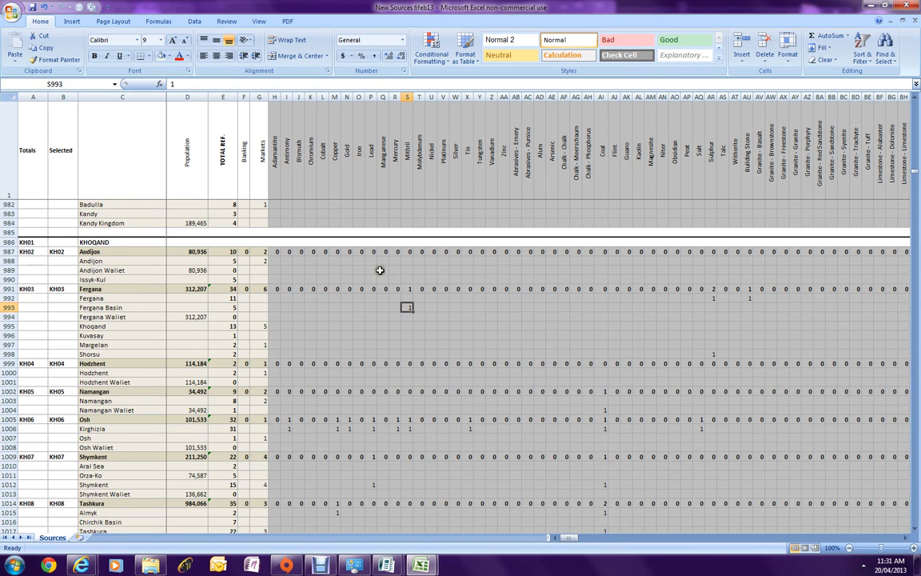
{"action": "left_click", "coordinate": [405, 164]}
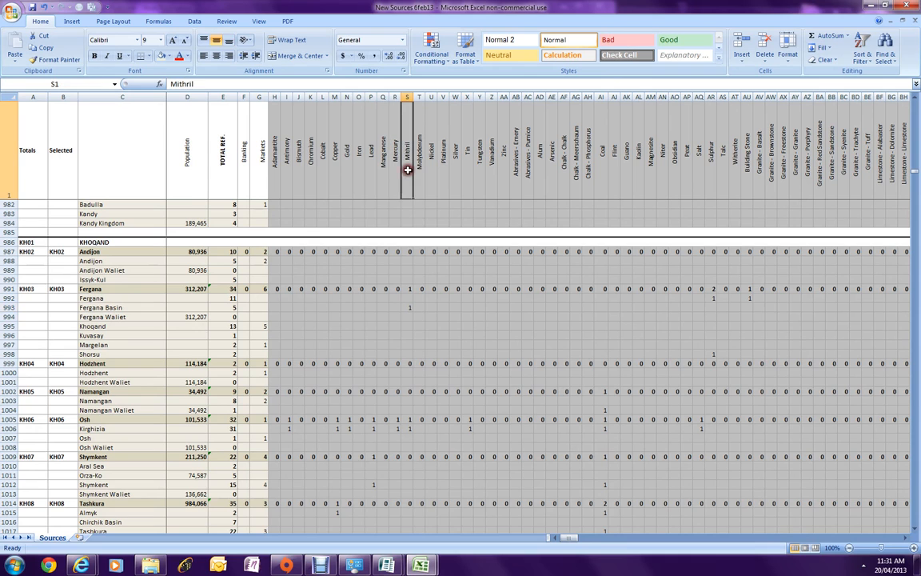
{"action": "left_click", "coordinate": [120, 308]}
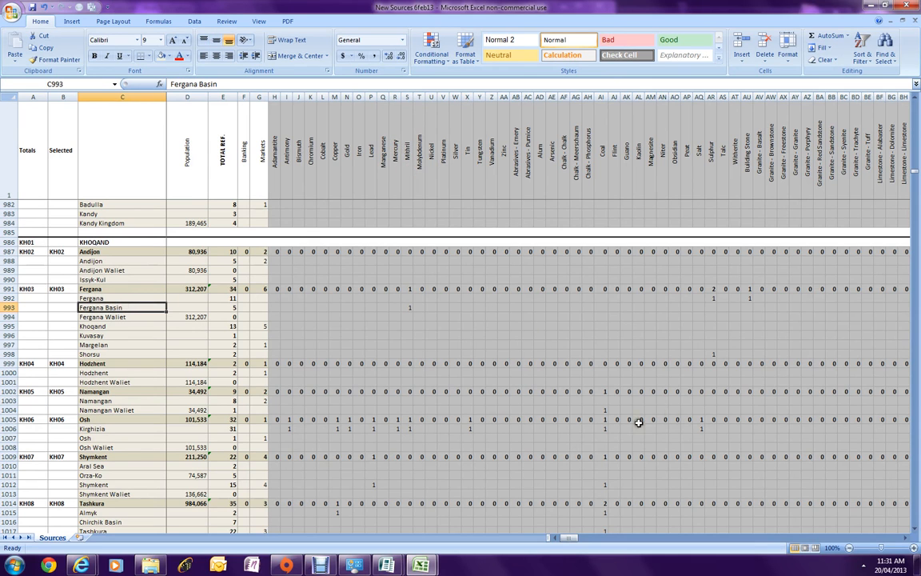
Trace the Kirghizia row cell by cell through its mineral references from Antimony and Copper to Lead
{"action": "left_click", "coordinate": [92, 429]}
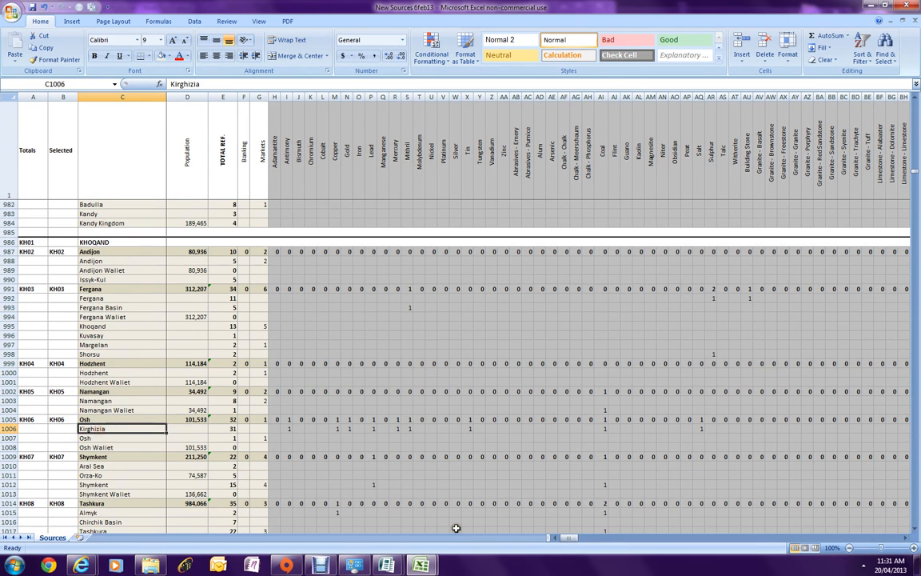
{"action": "key", "text": "Right"}
{"action": "key", "text": "Right"}
{"action": "key", "text": "Right"}
{"action": "key", "text": "Right"}
{"action": "key", "text": "Right"}
{"action": "key", "text": "Right"}
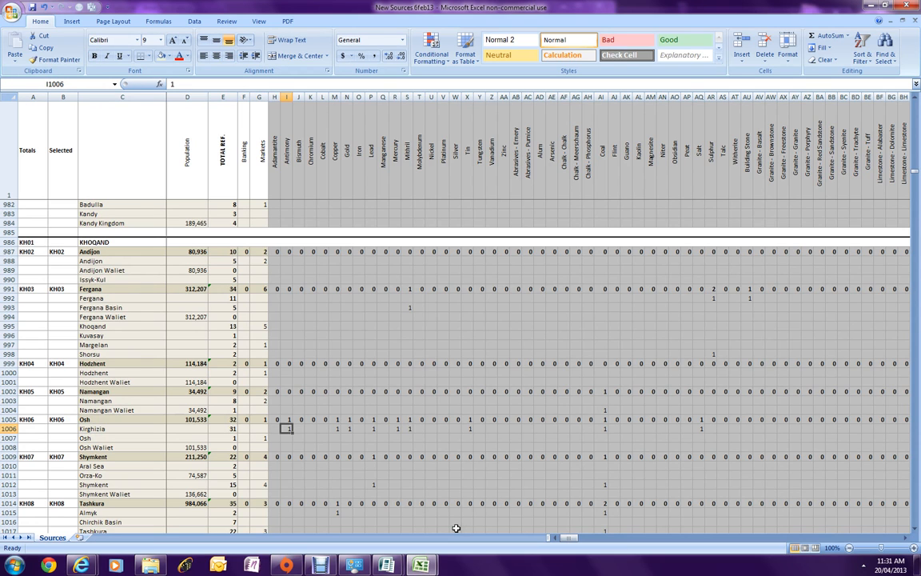
{"action": "key", "text": "Right"}
{"action": "key", "text": "Right"}
{"action": "key", "text": "Right"}
{"action": "key", "text": "Right"}
{"action": "key", "text": "Right"}
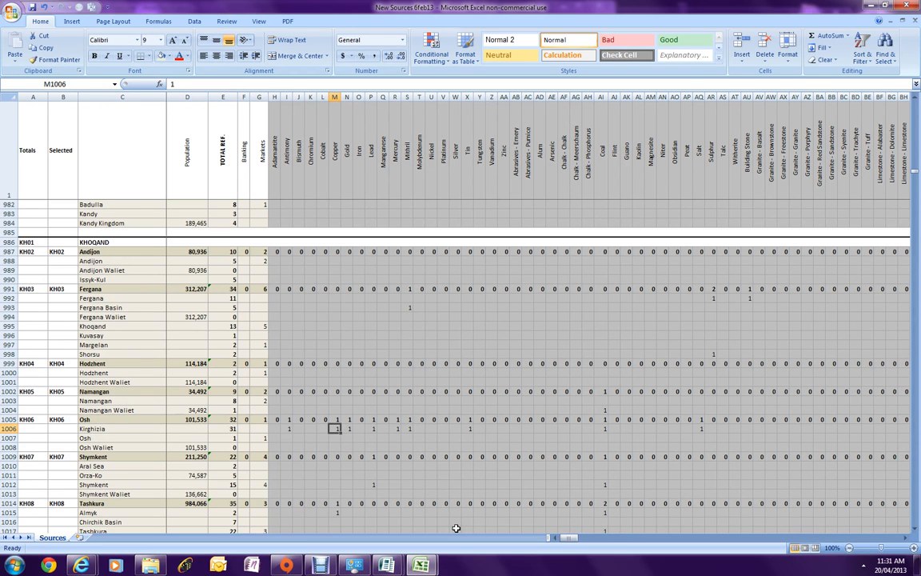
{"action": "key", "text": "Right"}
{"action": "key", "text": "Right"}
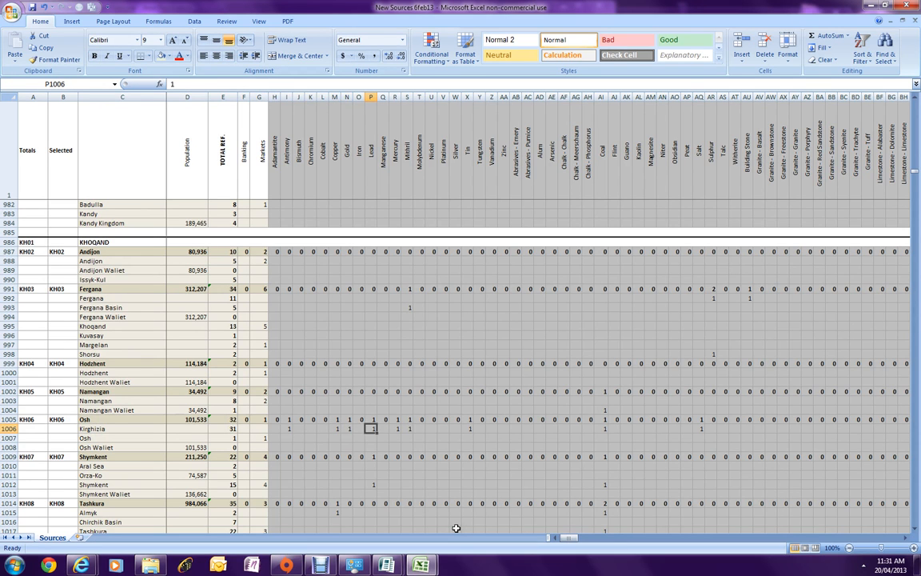
Examine the Tsaritsyn province's TOTAL REF. sum and the Don Cossacks, Tsaritsyn and Tsaritsyn Oblast rows that make it up
{"action": "left_click", "coordinate": [259, 456]}
{"action": "scroll", "coordinate": [876, 431], "scroll_direction": "down", "scroll_amount": 18}
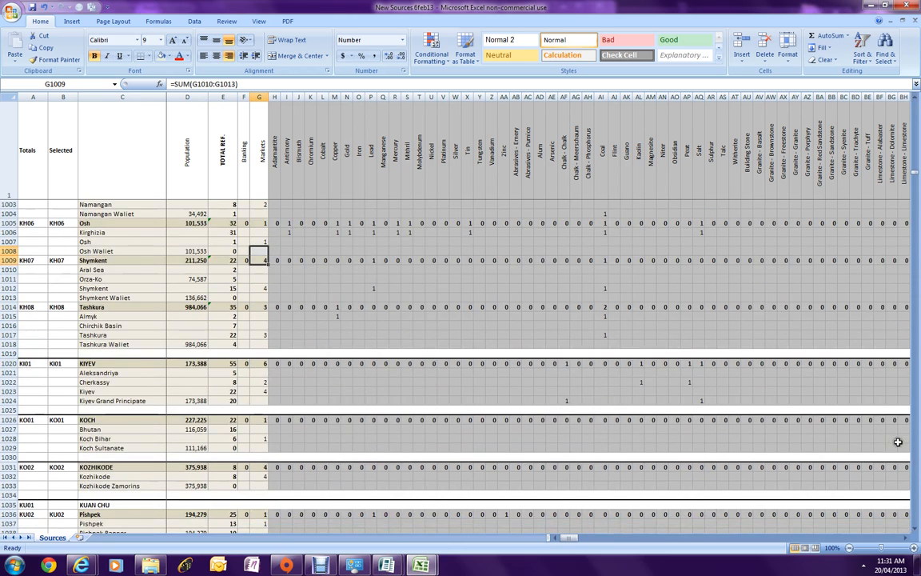
{"action": "scroll", "coordinate": [915, 457], "scroll_direction": "down", "scroll_amount": 20}
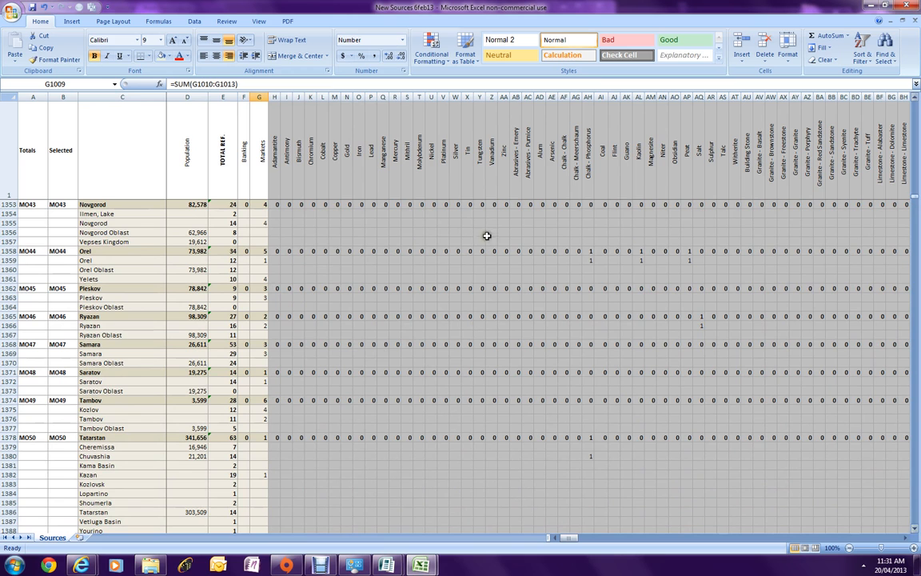
{"action": "left_click_drag", "start_coordinate": [217, 202], "coordinate": [227, 502]}
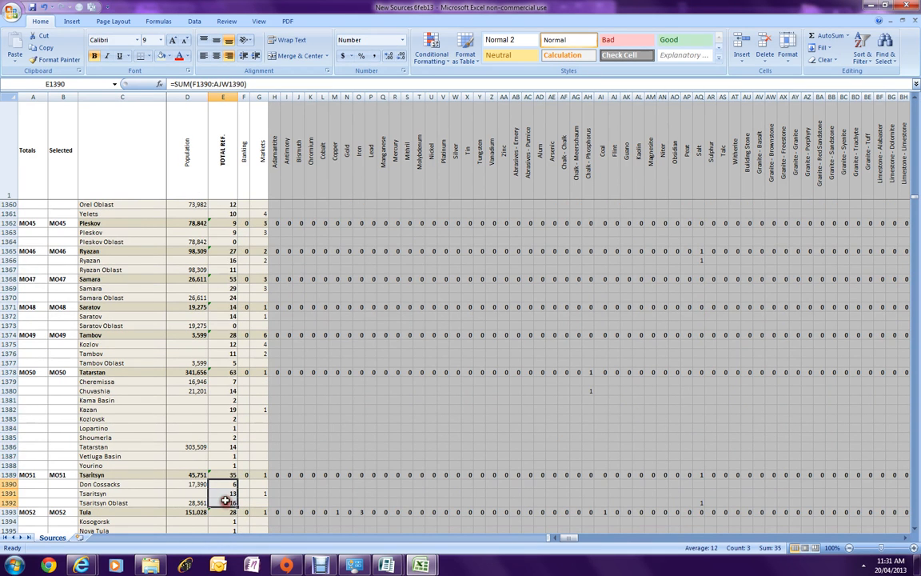
{"action": "left_click", "coordinate": [226, 474]}
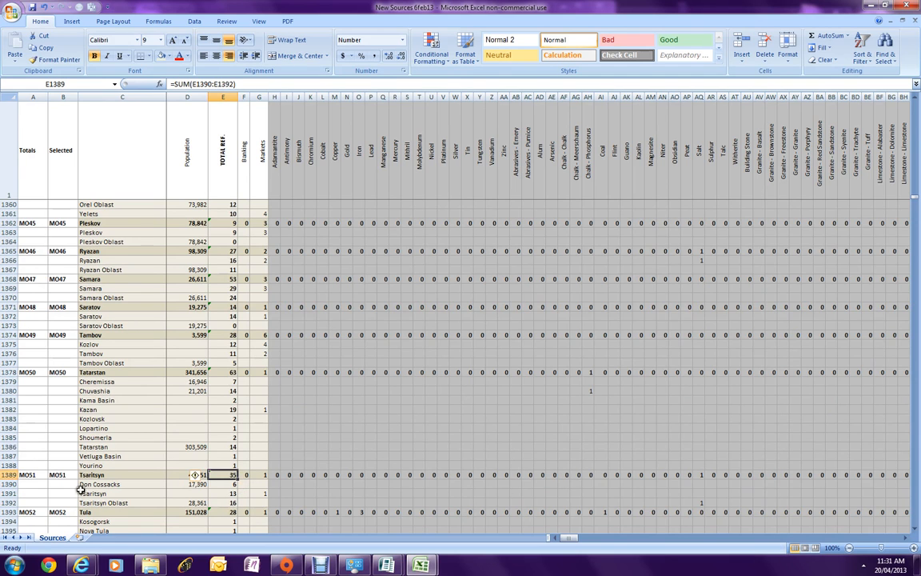
{"action": "left_click", "coordinate": [99, 482]}
{"action": "left_click", "coordinate": [101, 475]}
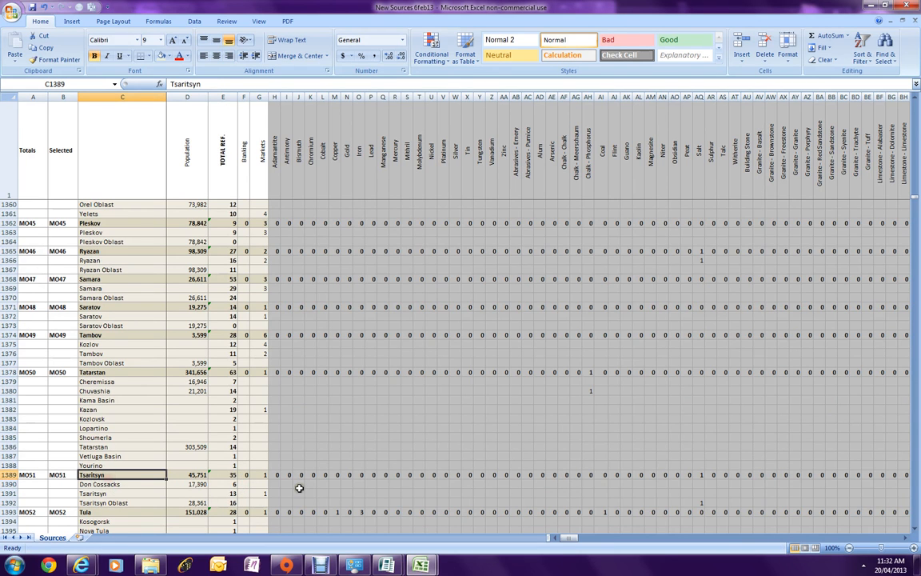
{"action": "left_click_drag", "start_coordinate": [128, 485], "coordinate": [127, 502]}
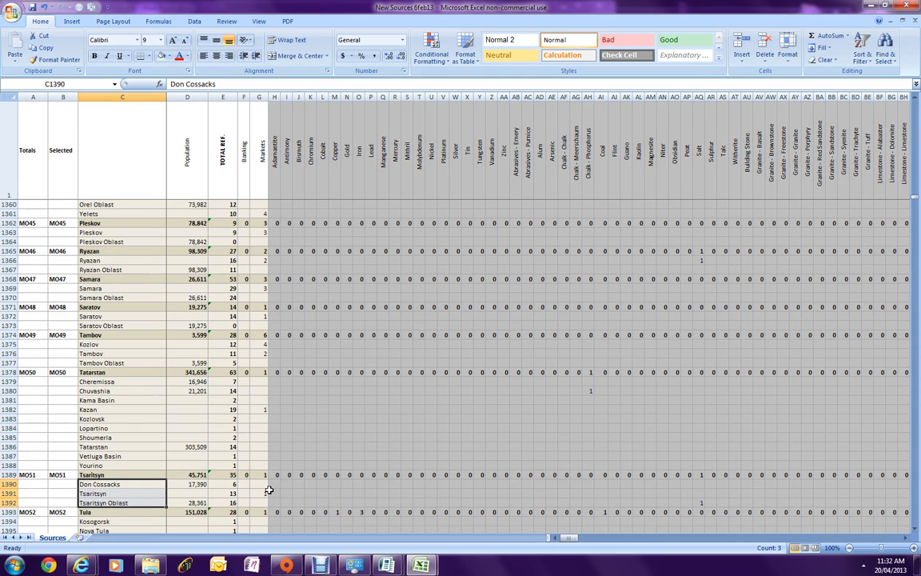
Go back to the start of the sheet and inspect Croft's population and reference totals and the TOTAL REF. heading
{"action": "left_click_drag", "start_coordinate": [915, 198], "coordinate": [917, 86]}
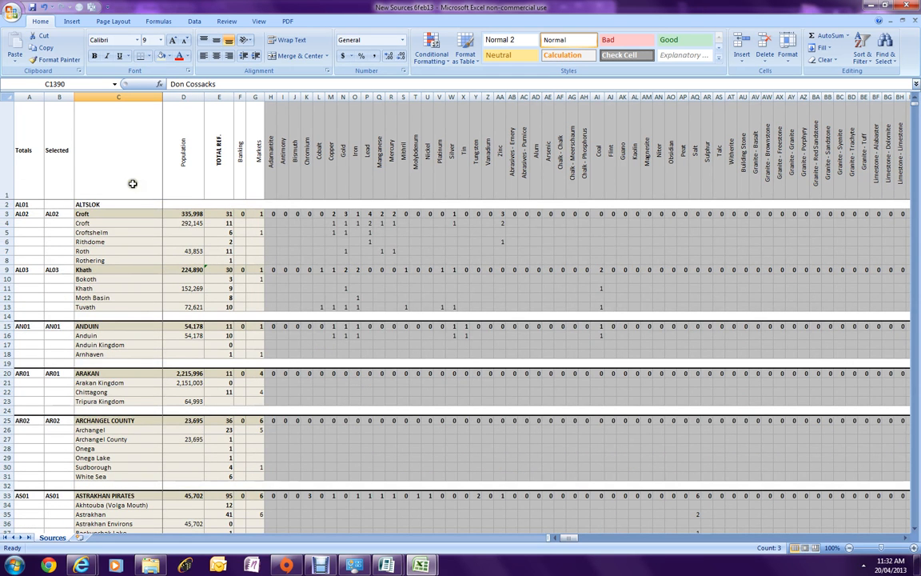
{"action": "left_click", "coordinate": [105, 197]}
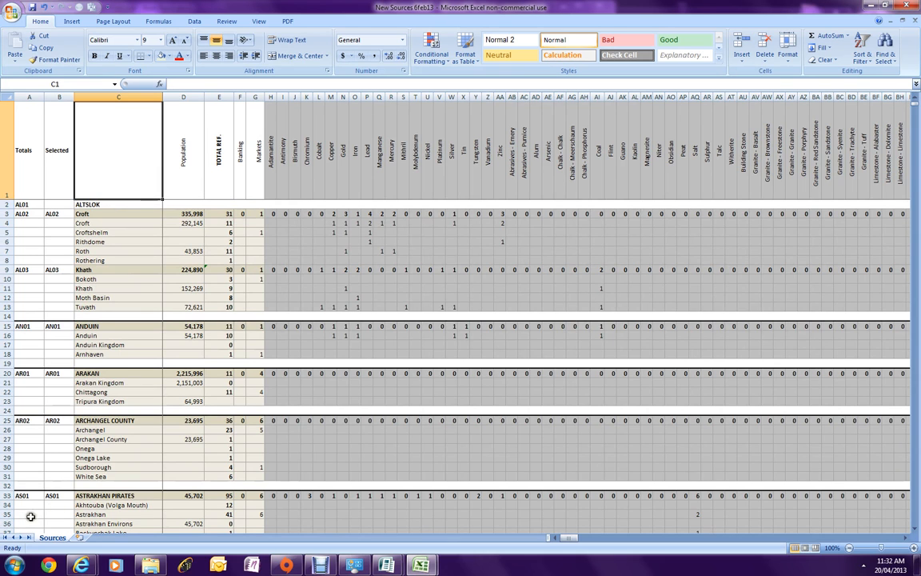
{"action": "left_click", "coordinate": [200, 214]}
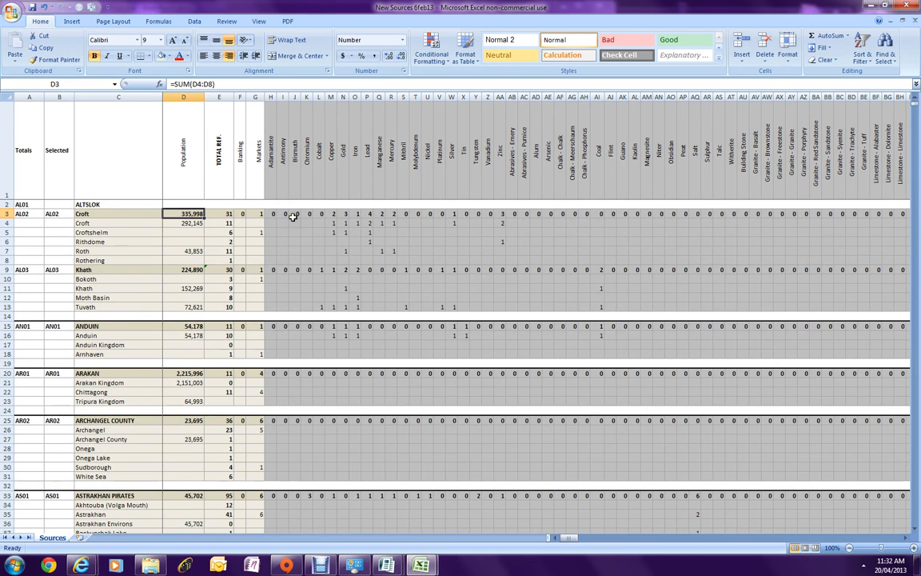
{"action": "left_click", "coordinate": [228, 216]}
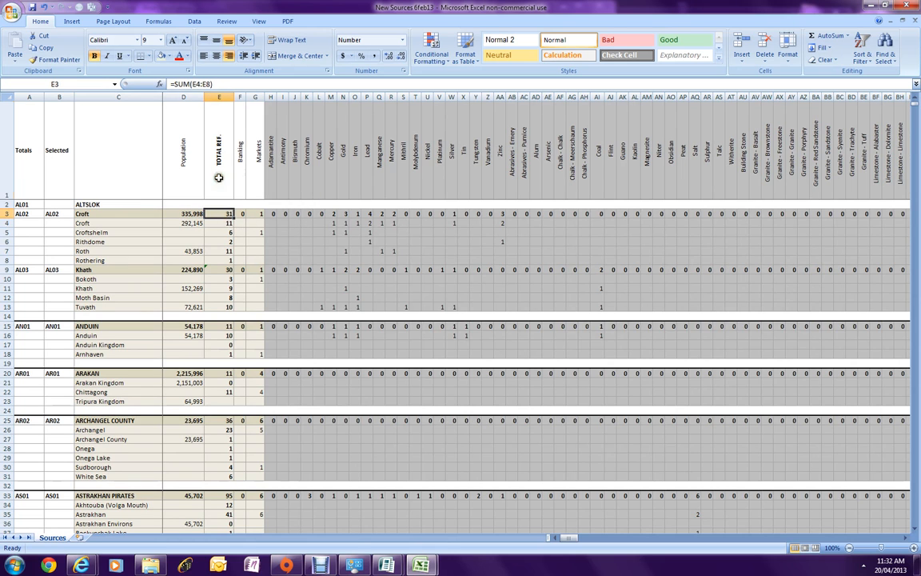
{"action": "left_click", "coordinate": [218, 178]}
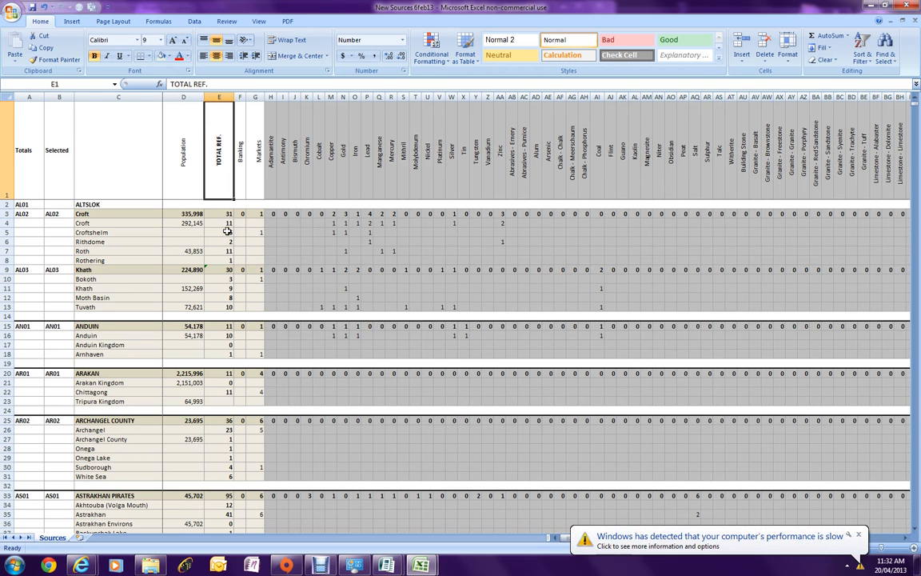
Look down the region list, and search the sheet for "transylvania" to reach the TRANSYLVANIA section
{"action": "scroll", "coordinate": [227, 231], "scroll_direction": "down", "scroll_amount": 18}
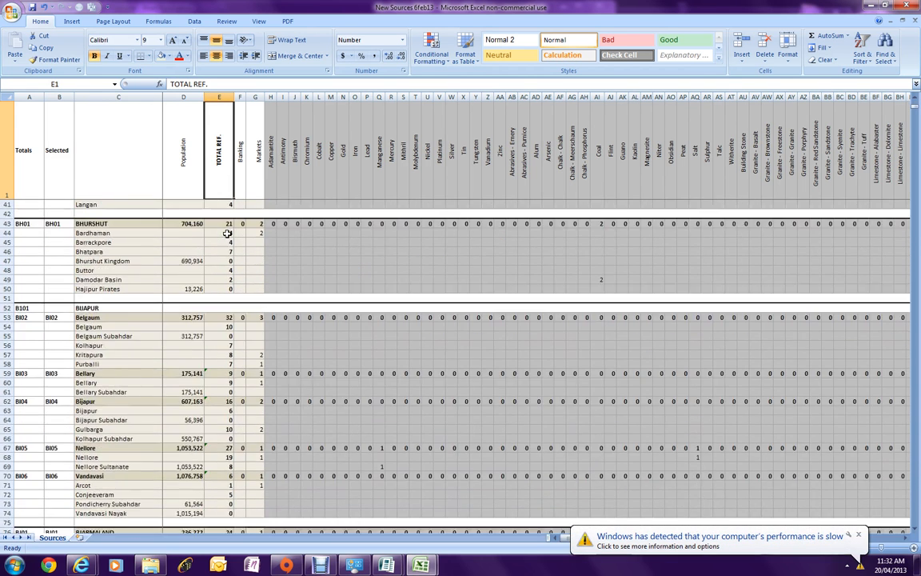
{"action": "scroll", "coordinate": [227, 235], "scroll_direction": "down", "scroll_amount": 20}
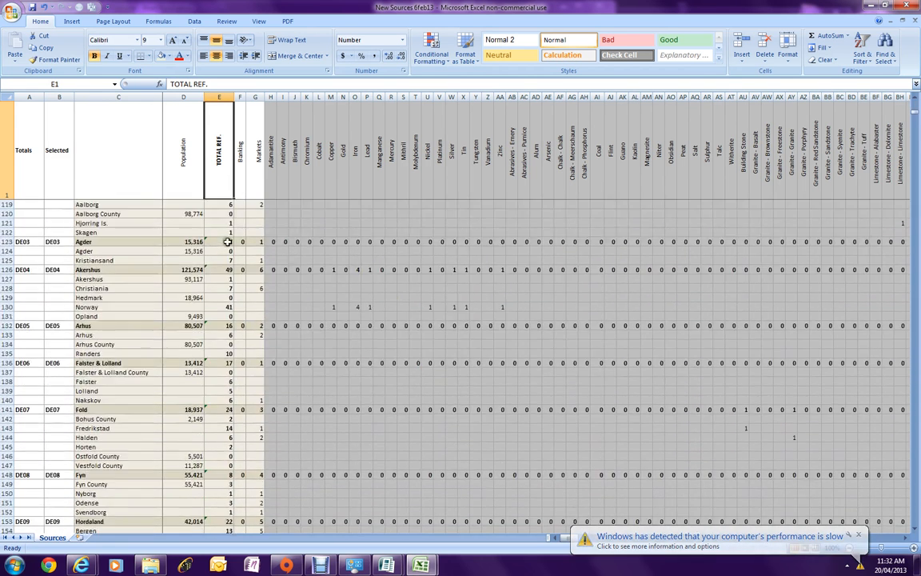
{"action": "scroll", "coordinate": [228, 241], "scroll_direction": "down", "scroll_amount": 20}
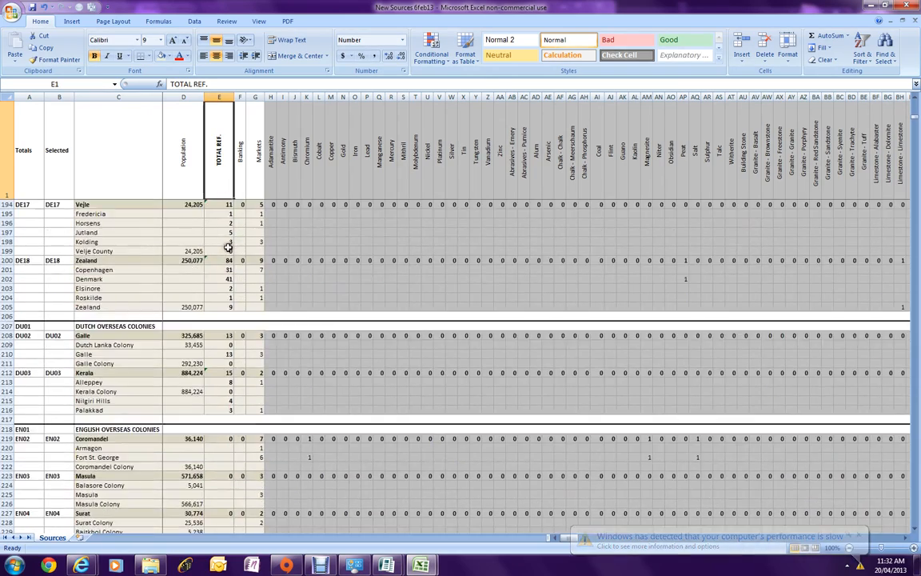
{"action": "scroll", "coordinate": [228, 247], "scroll_direction": "down", "scroll_amount": 20}
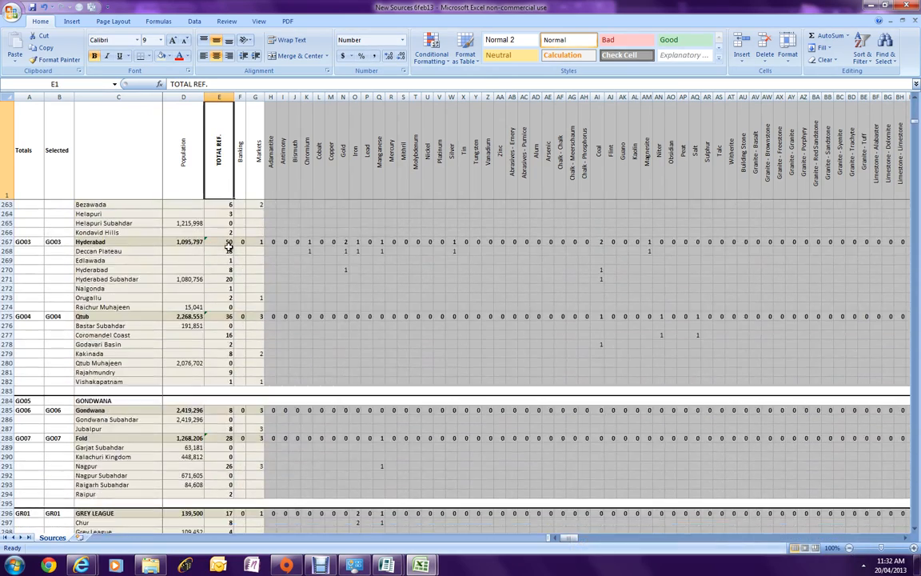
{"action": "scroll", "coordinate": [228, 246], "scroll_direction": "down", "scroll_amount": 4}
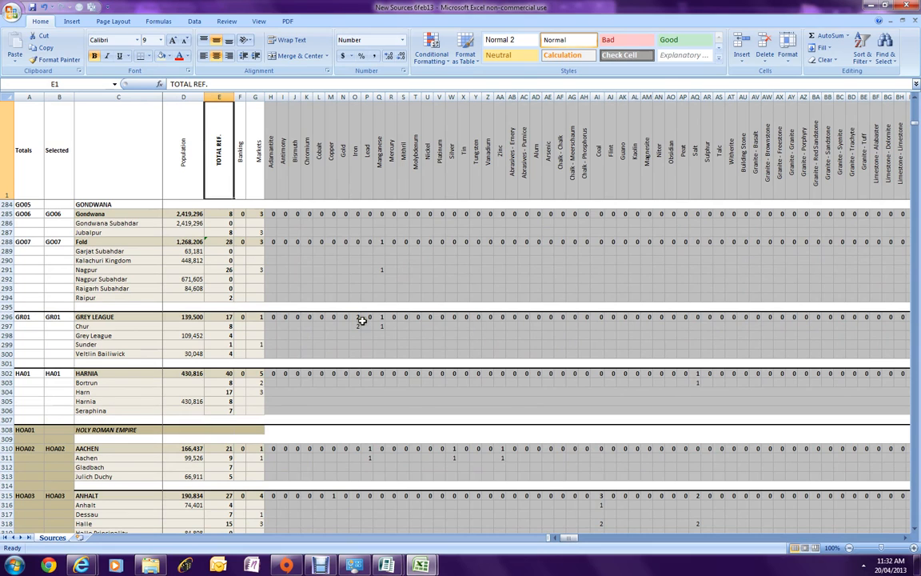
{"action": "key", "text": "ctrl+f"}
{"action": "type", "text": "tr"}
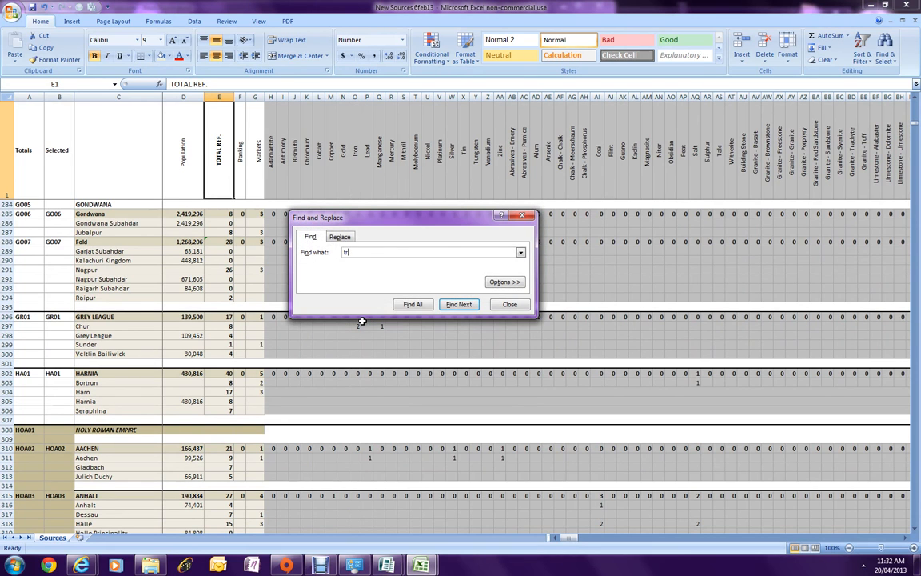
{"action": "type", "text": "ansylvania"}
{"action": "key", "text": "Return"}
{"action": "left_click", "coordinate": [505, 307]}
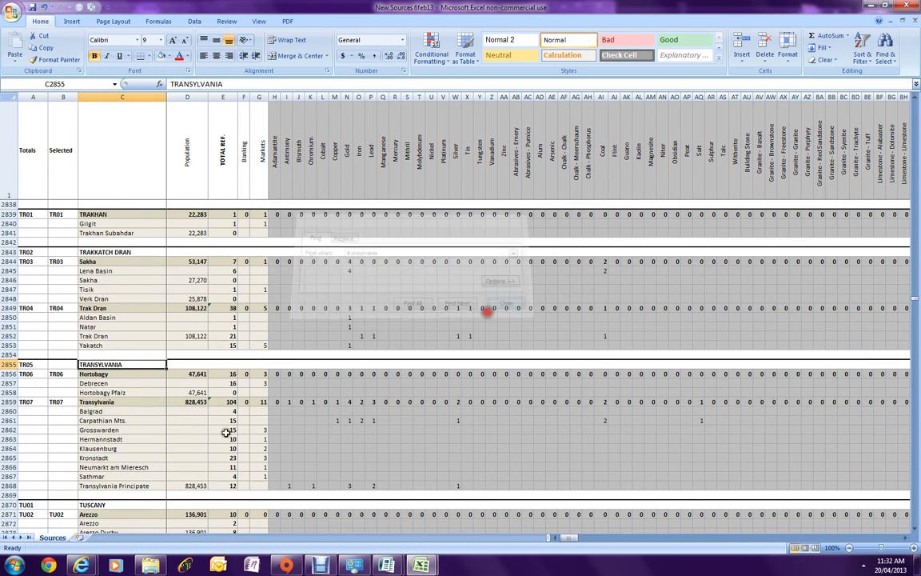
Examine Transylvania's places from Balgrad to Transylvania Principate, and highlight Kronstadt's mineral cells from Adamantite to Granite - Trachyte
{"action": "left_click_drag", "start_coordinate": [92, 410], "coordinate": [76, 483]}
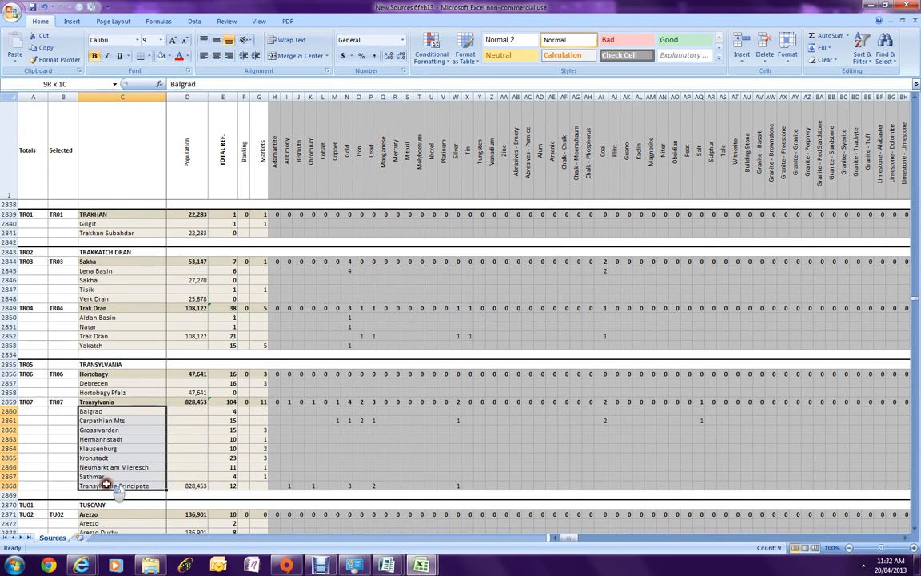
{"action": "scroll", "coordinate": [128, 448], "scroll_direction": "down", "scroll_amount": 4}
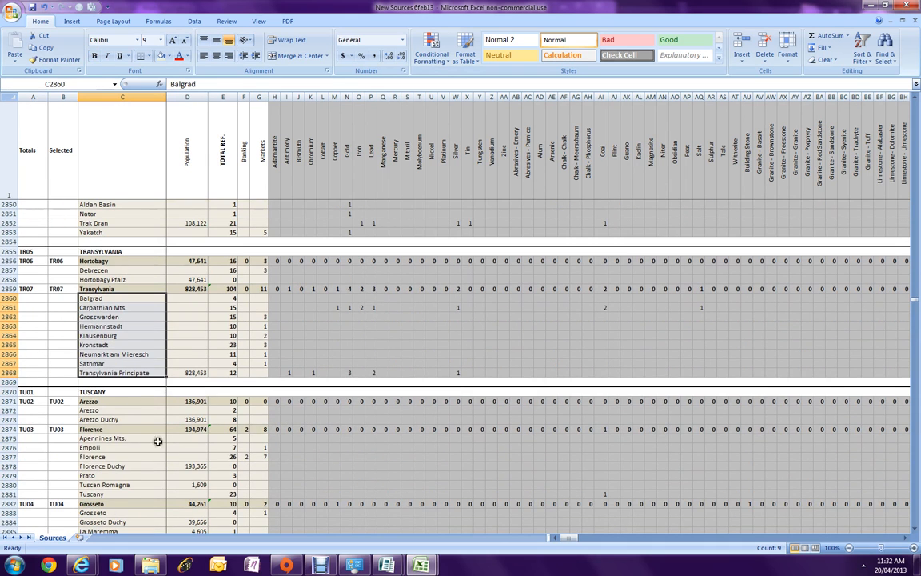
{"action": "left_click", "coordinate": [124, 345]}
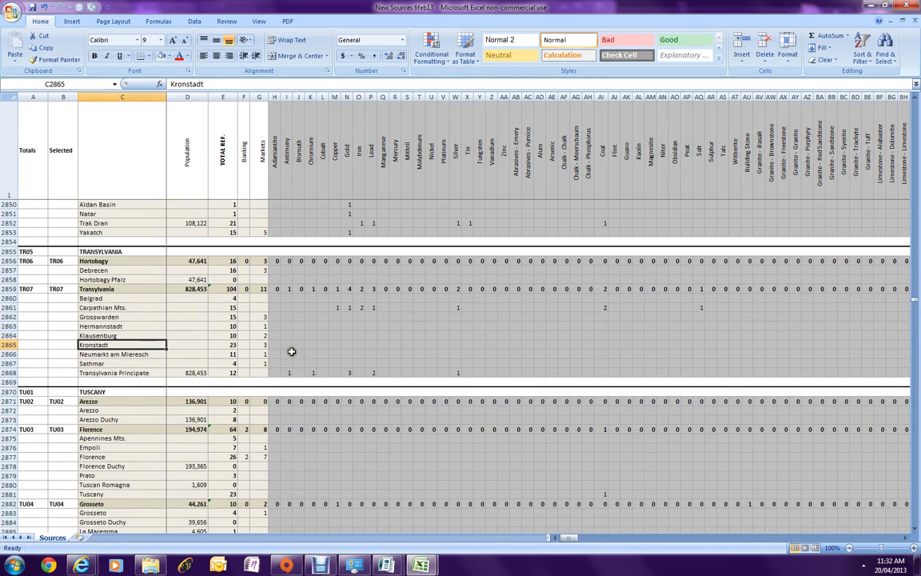
{"action": "left_click_drag", "start_coordinate": [273, 345], "coordinate": [859, 343]}
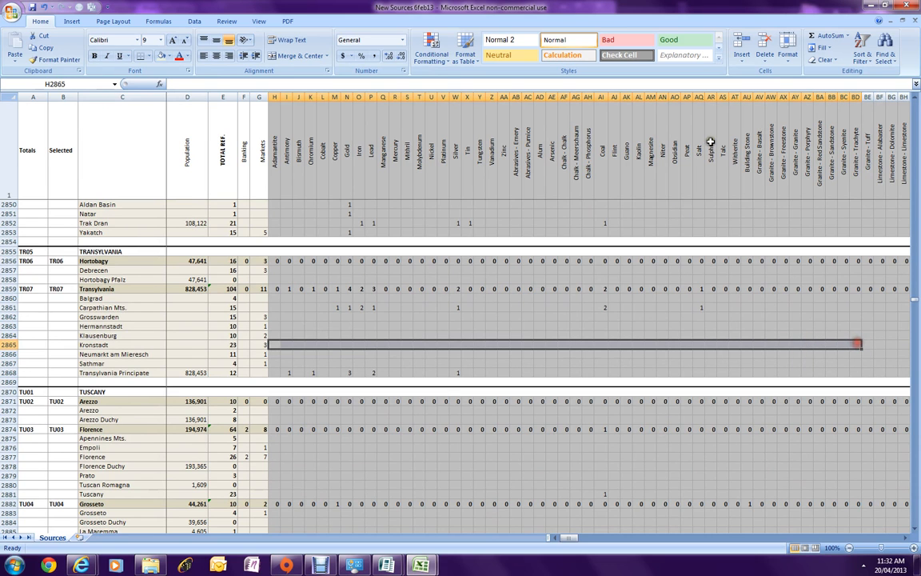
Highlight the mineral headings from Adamantite to Witherite, and check the Building Stone and Kaolin headings
{"action": "left_click_drag", "start_coordinate": [733, 152], "coordinate": [274, 174]}
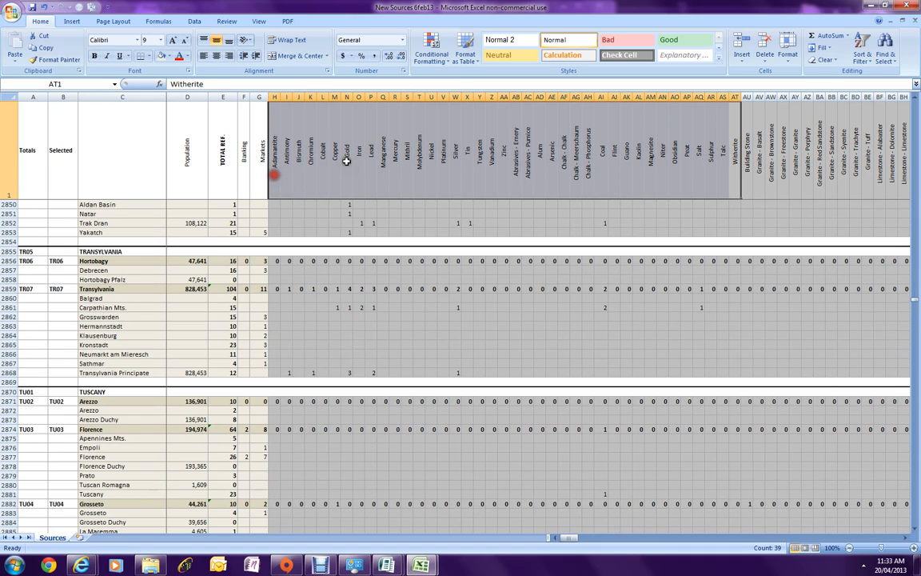
{"action": "left_click", "coordinate": [745, 180]}
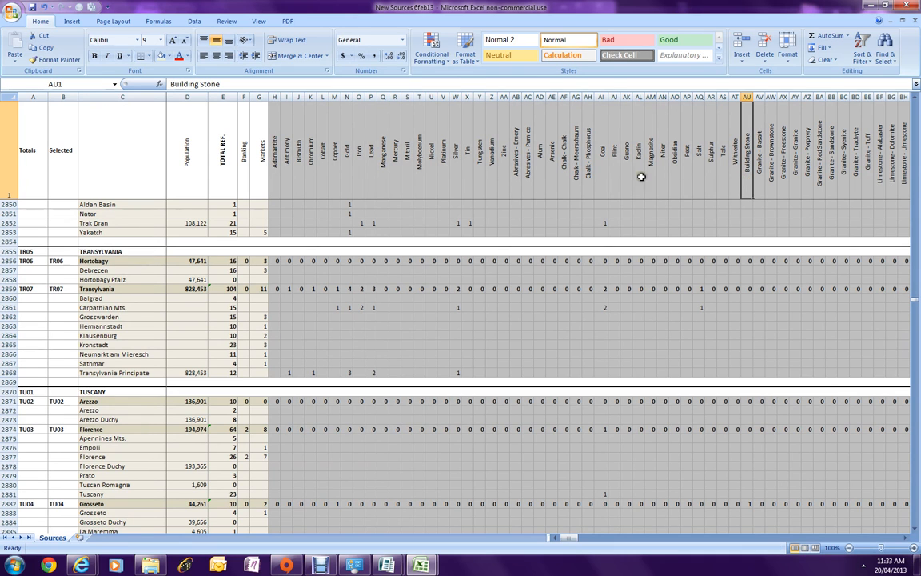
{"action": "left_click", "coordinate": [625, 178]}
{"action": "left_click", "coordinate": [635, 176]}
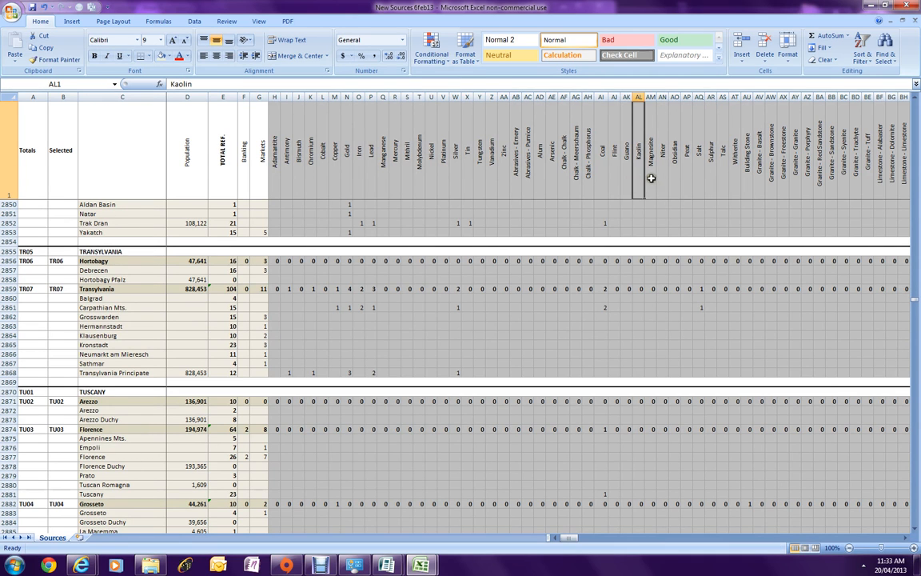
Check the Magnesite and Alum headings, and highlight the mineral headings from Cobalt to Tin
{"action": "left_click", "coordinate": [651, 177]}
{"action": "left_click", "coordinate": [539, 175]}
{"action": "left_click_drag", "start_coordinate": [322, 152], "coordinate": [467, 179]}
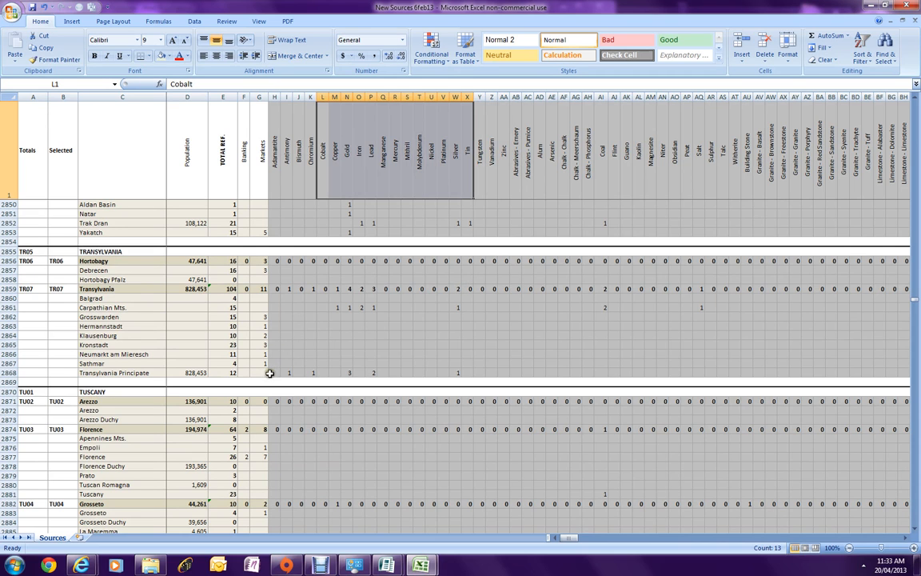
Highlight Transylvania Principate's mineral cells and inspect its Antimony, Chromium, Gold, Lead and Silver entries, ending with the Antimony to Silver range
{"action": "left_click_drag", "start_coordinate": [270, 373], "coordinate": [717, 370]}
{"action": "left_click", "coordinate": [288, 372]}
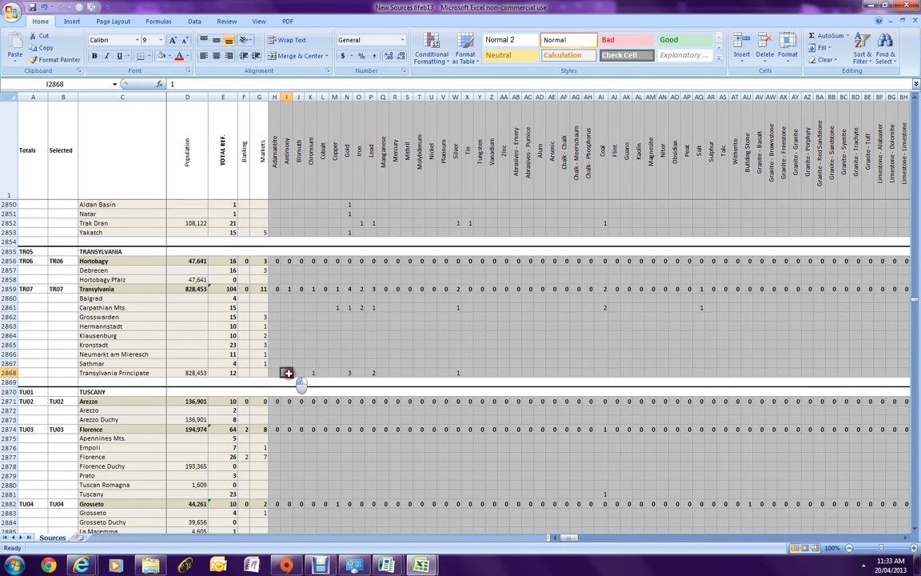
{"action": "left_click", "coordinate": [313, 373]}
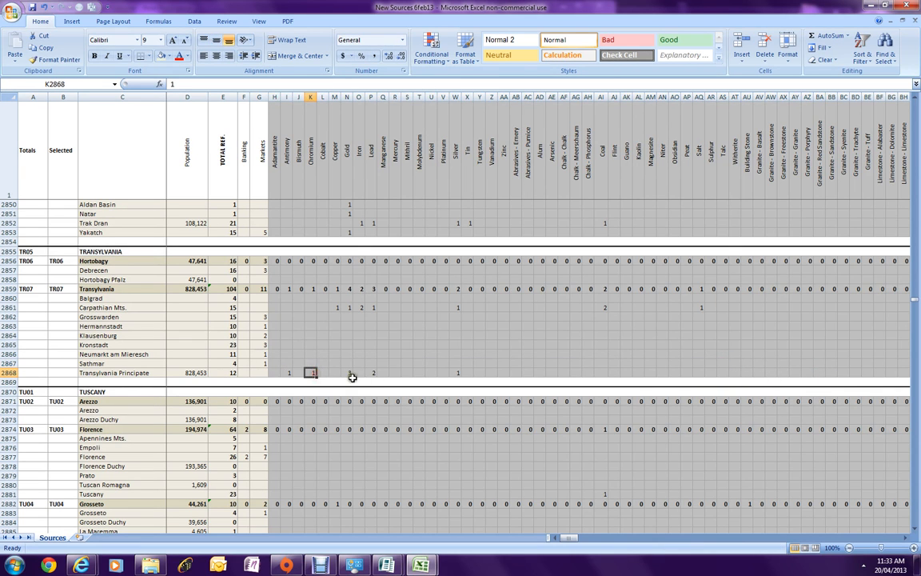
{"action": "left_click", "coordinate": [349, 373]}
{"action": "left_click", "coordinate": [372, 371]}
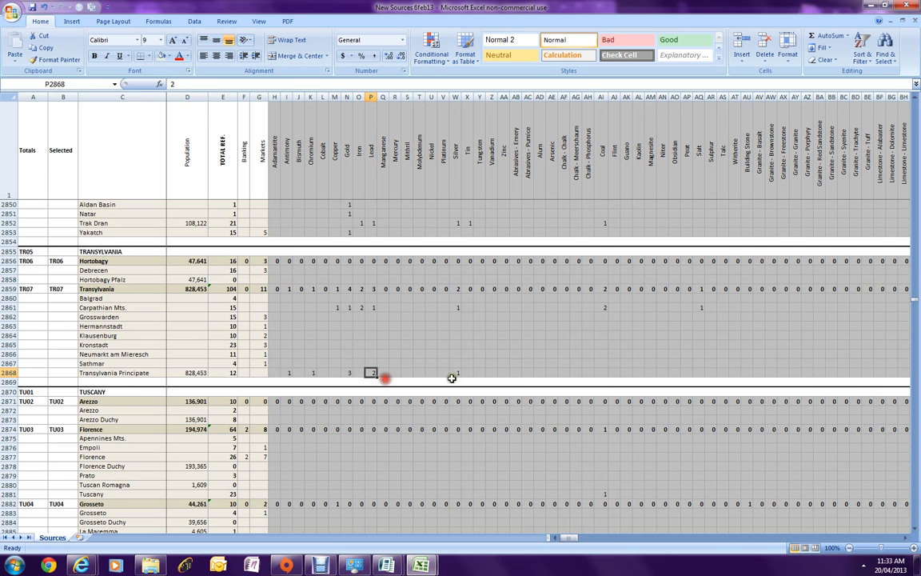
{"action": "left_click", "coordinate": [457, 374]}
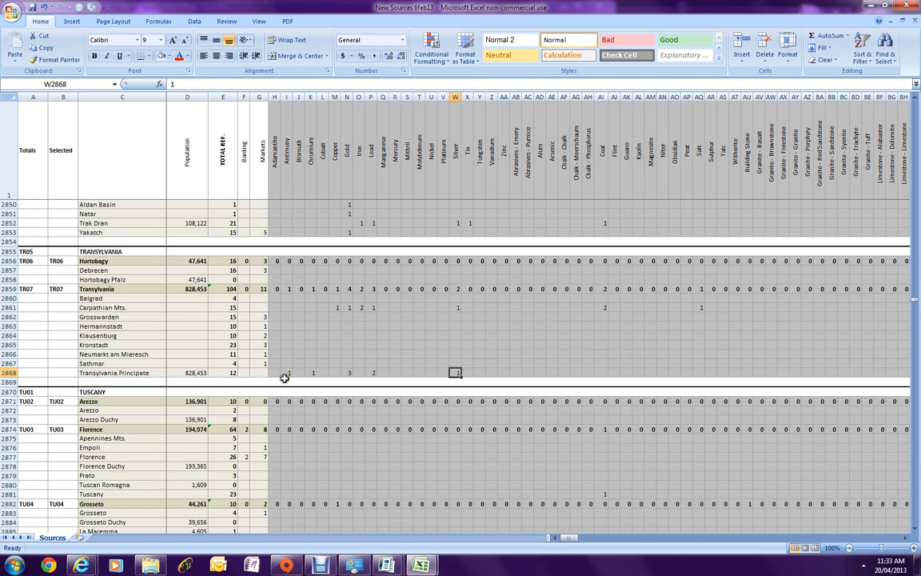
{"action": "left_click_drag", "start_coordinate": [285, 372], "coordinate": [458, 373]}
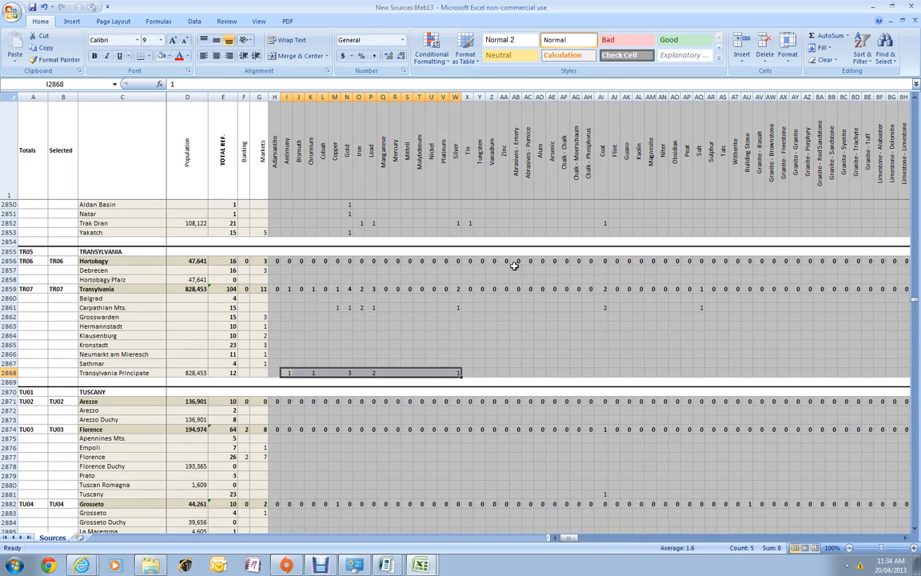
Inspect Transylvania's Alum total and the Abrasives - Pumice heading in the Sources sheet
{"action": "left_click", "coordinate": [859, 508]}
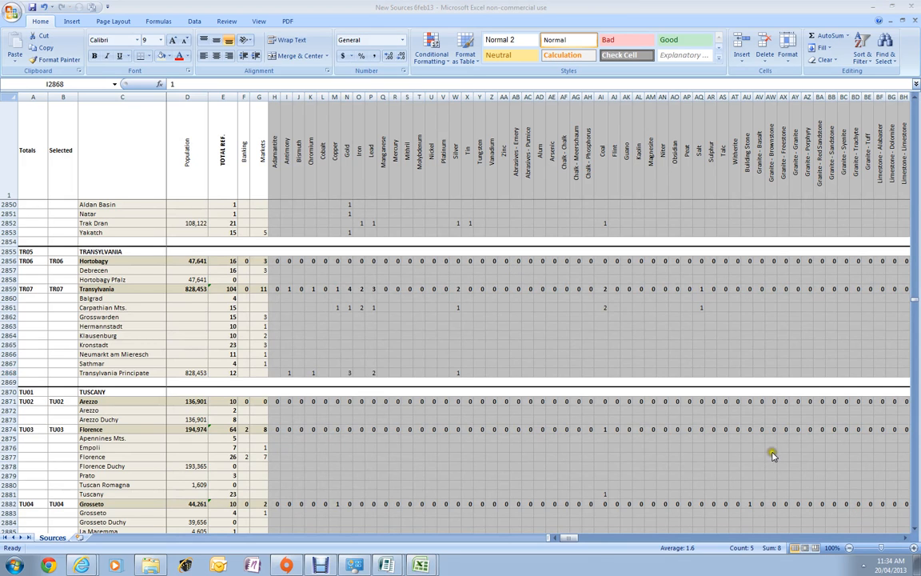
{"action": "left_click", "coordinate": [652, 379]}
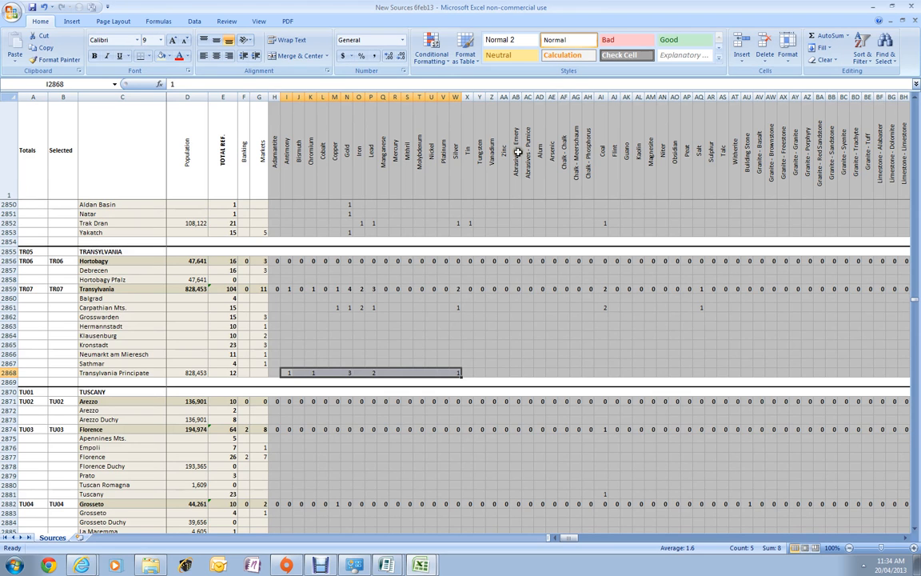
{"action": "left_click_drag", "start_coordinate": [549, 162], "coordinate": [545, 162]}
{"action": "left_click", "coordinate": [550, 230]}
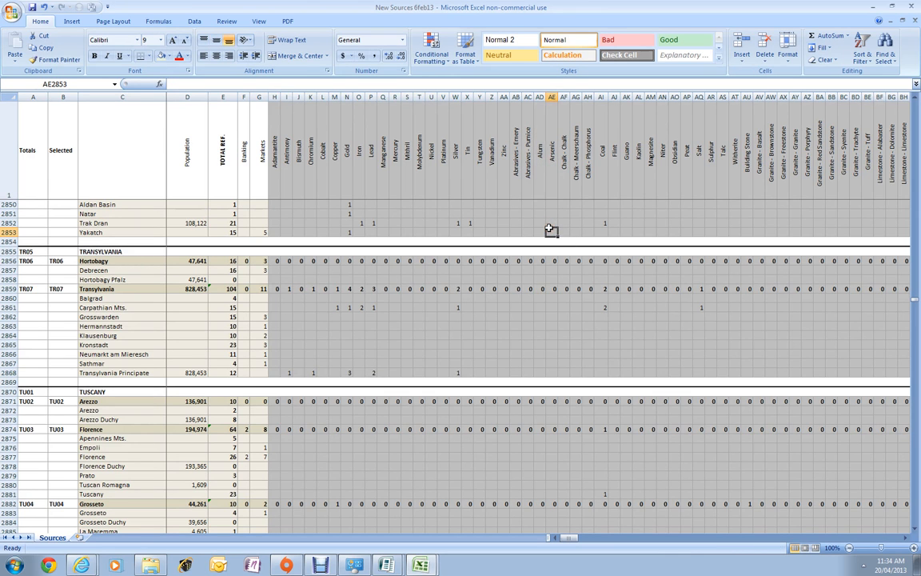
{"action": "left_click", "coordinate": [540, 288]}
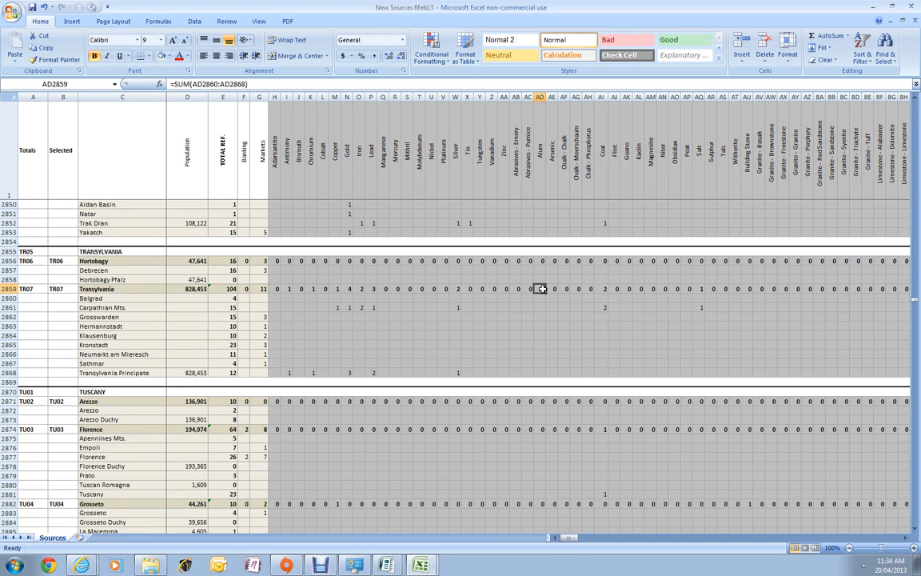
{"action": "left_click", "coordinate": [529, 192]}
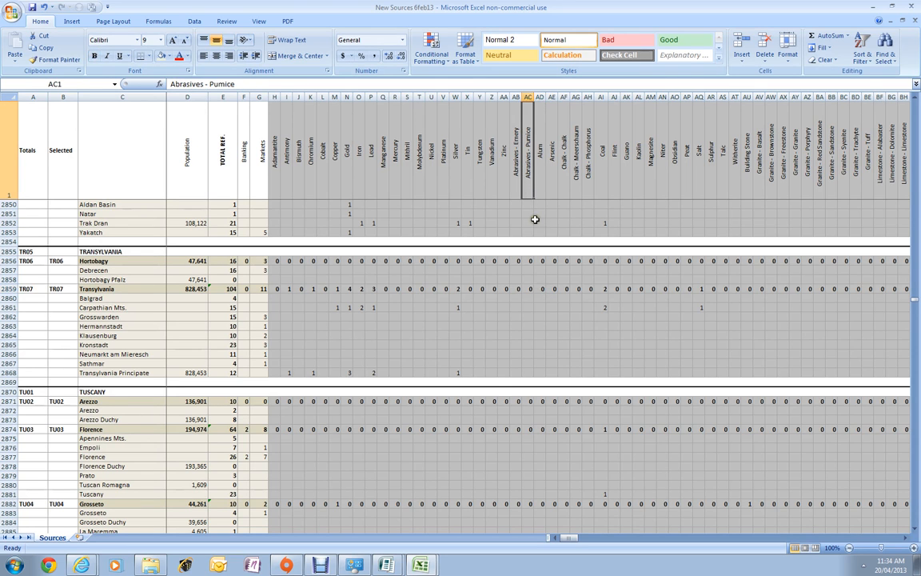
Go back to the start of the sheet, look down the regions from Altslok to Bhurshut, and check the Lead heading
{"action": "key", "text": "Down"}
{"action": "key", "text": "Down"}
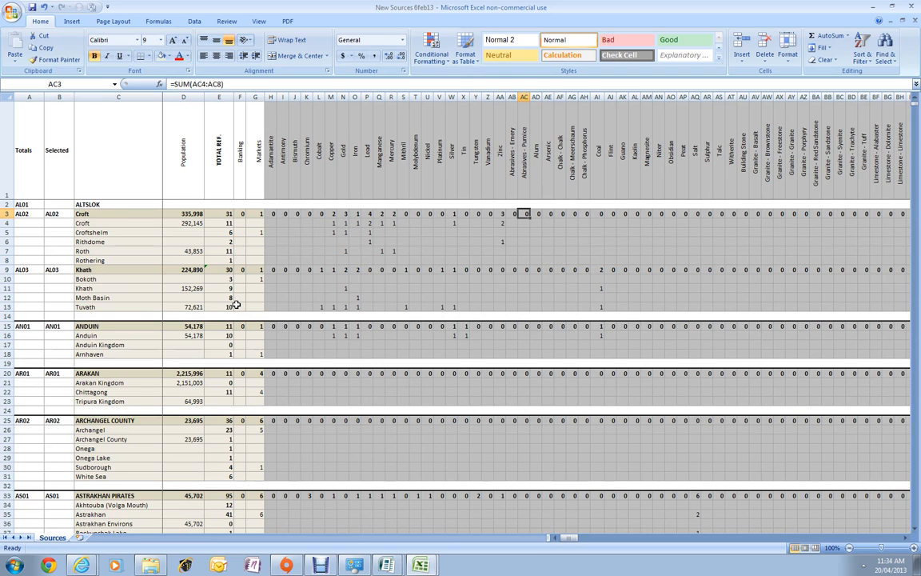
{"action": "left_click", "coordinate": [476, 345]}
{"action": "scroll", "coordinate": [484, 352], "scroll_direction": "down", "scroll_amount": 2}
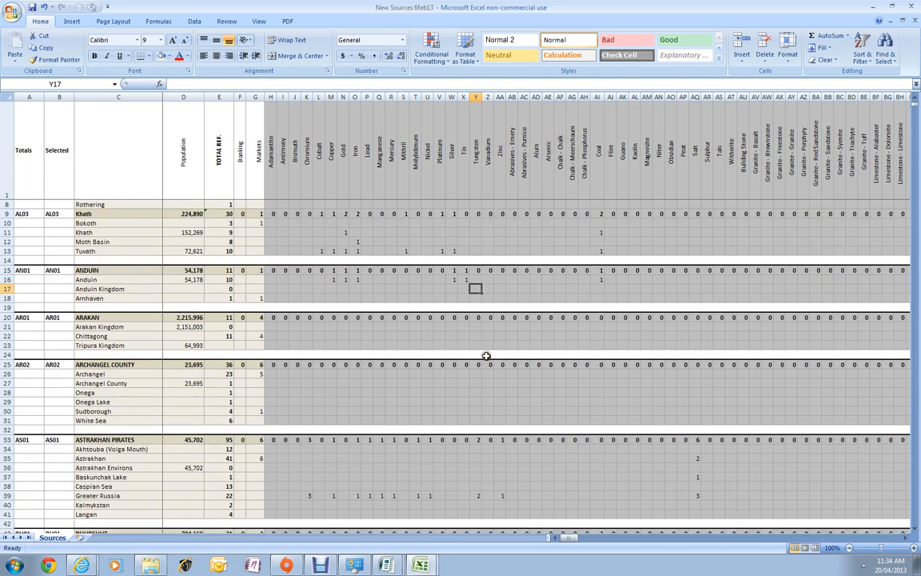
{"action": "scroll", "coordinate": [474, 363], "scroll_direction": "down", "scroll_amount": 2}
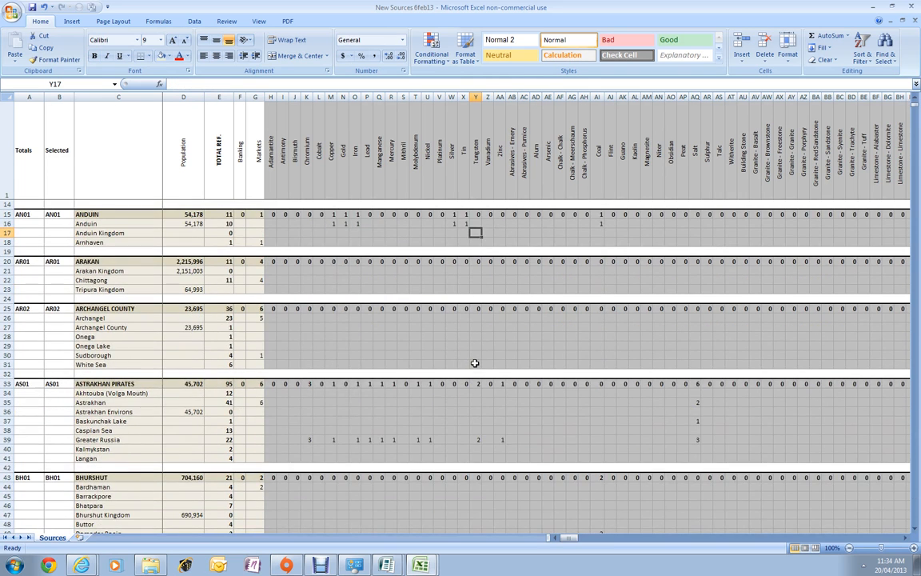
{"action": "left_click", "coordinate": [367, 152]}
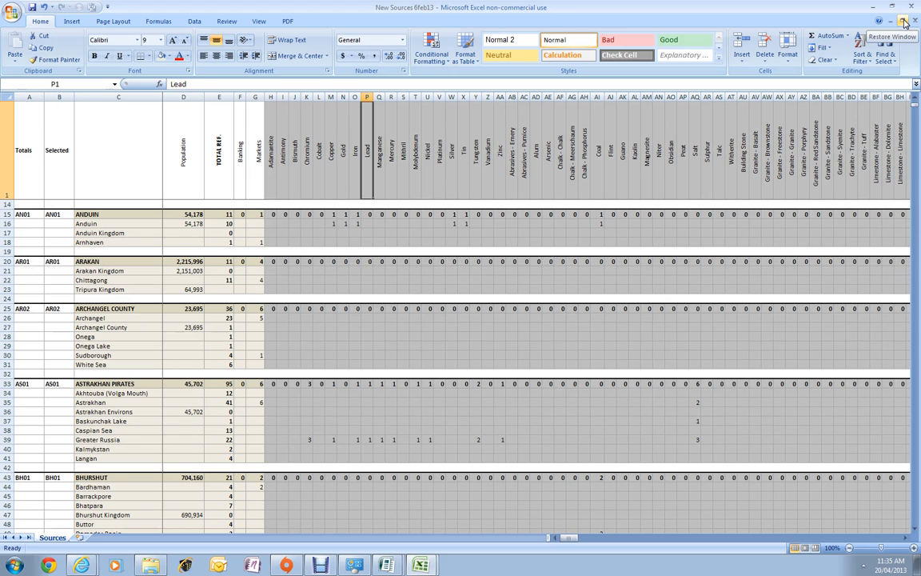
Restore and narrow the Excel window so the New Sources workbook sits beside the Publisher hex map
{"action": "left_click", "coordinate": [904, 23]}
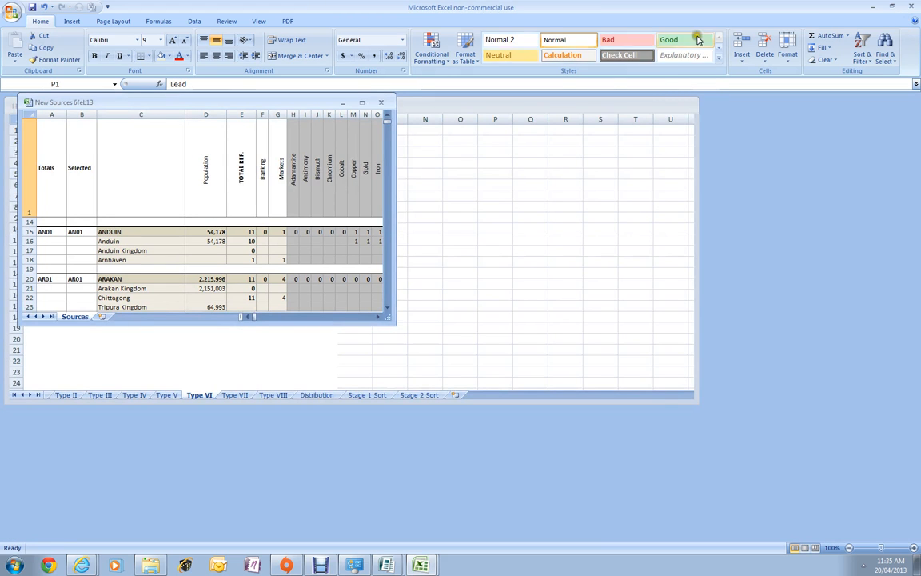
{"action": "left_click", "coordinate": [360, 102]}
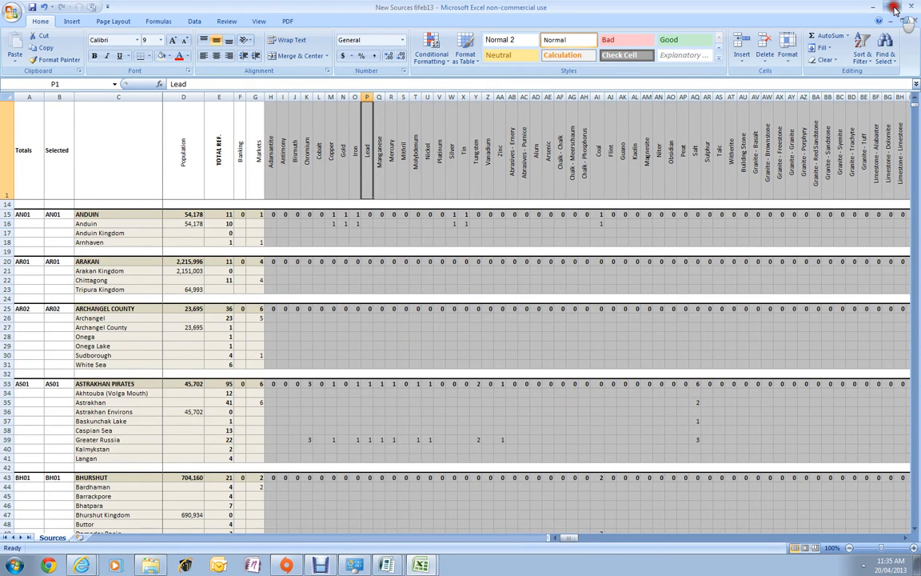
{"action": "left_click", "coordinate": [894, 8]}
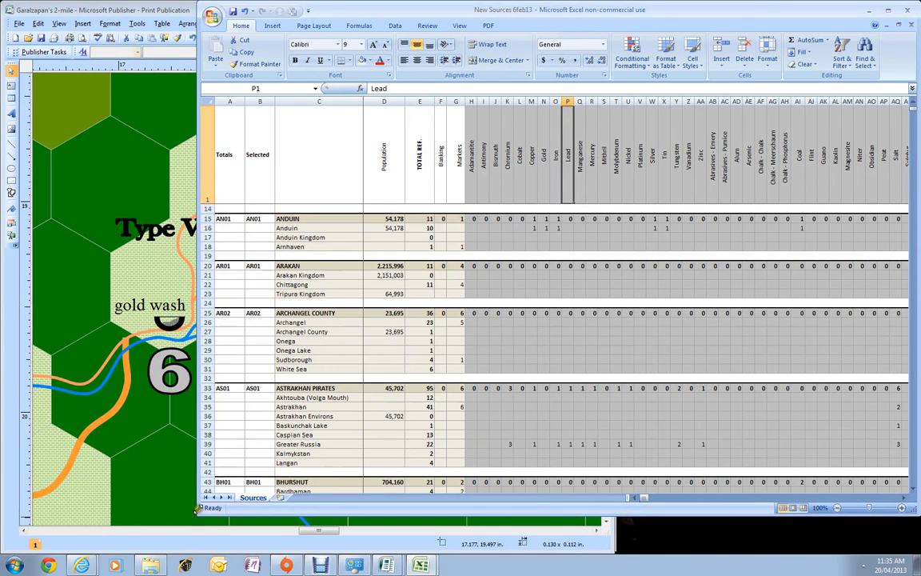
{"action": "left_click_drag", "start_coordinate": [199, 514], "coordinate": [609, 551]}
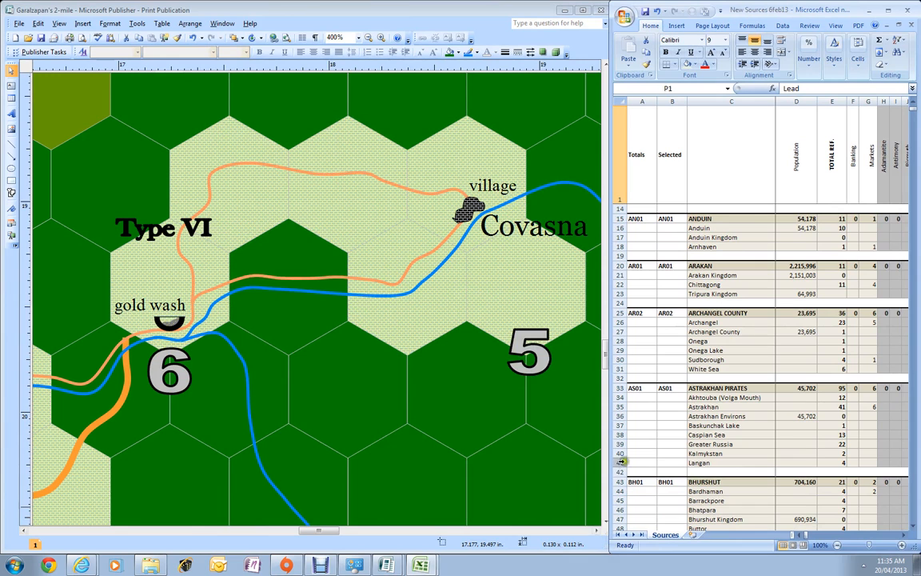
Inspect the gold wash symbol and the hexes just southeast of it, and view their surroundings at 150% zoom
{"action": "left_click", "coordinate": [169, 326]}
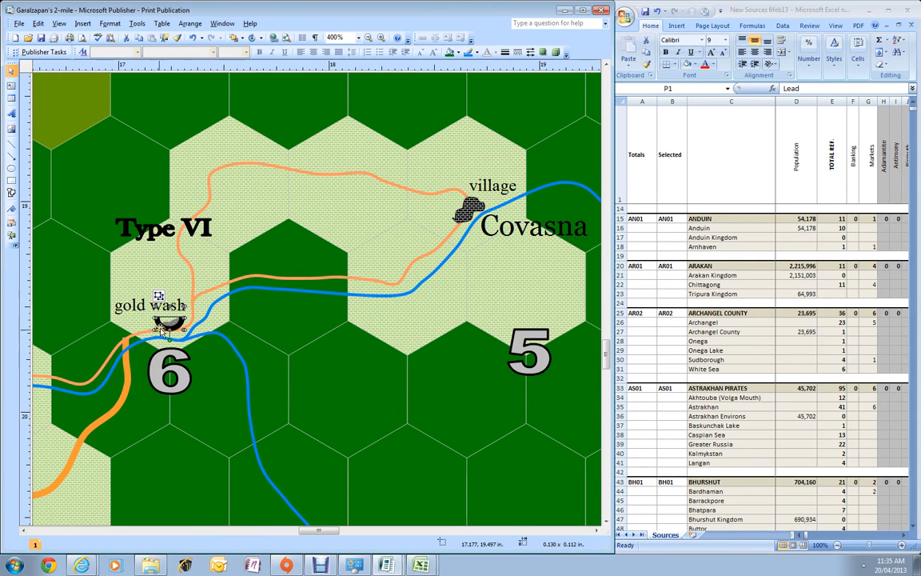
{"action": "left_click", "coordinate": [233, 406]}
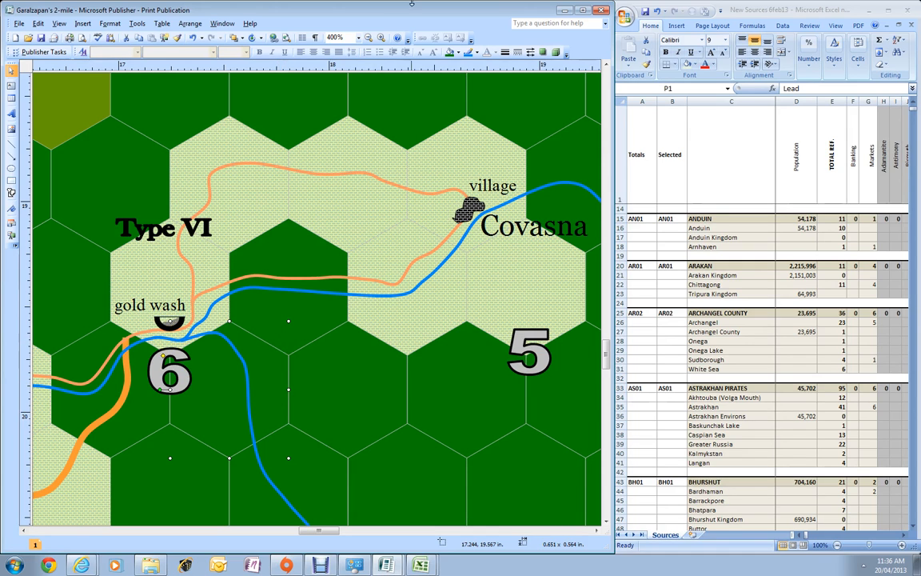
{"action": "left_click", "coordinate": [370, 38]}
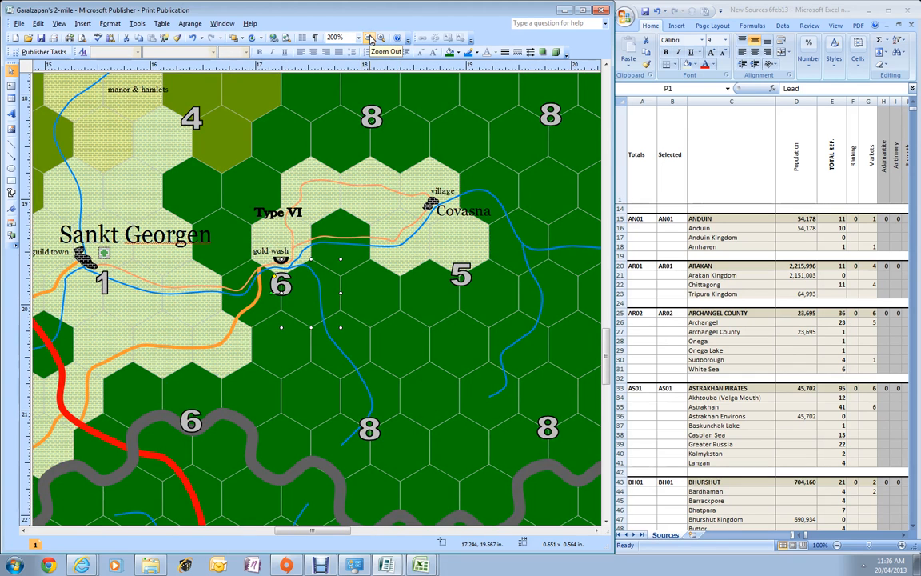
{"action": "left_click", "coordinate": [371, 39]}
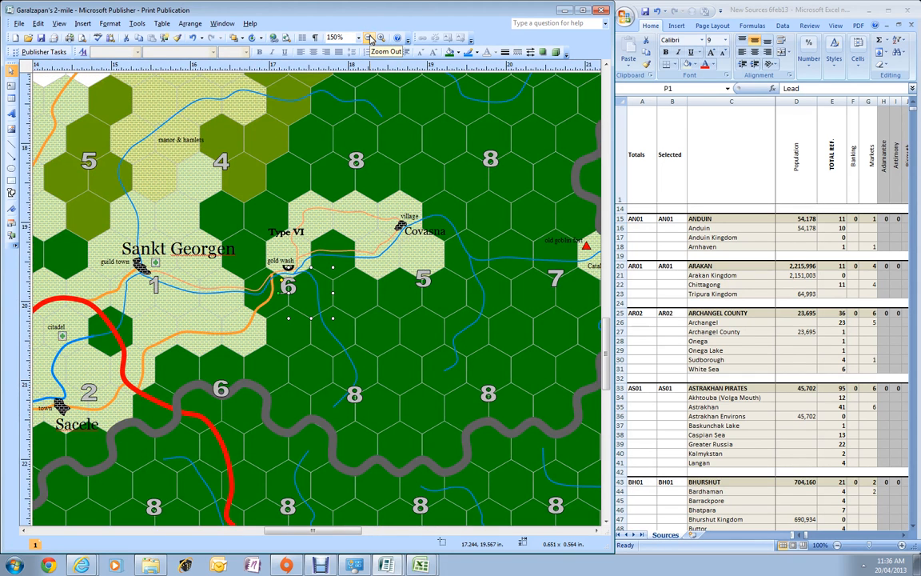
Switch to the Hex Generator workbook and check the empty cells below the Type VI sheet's Mine/Quarry road and stream entry
{"action": "left_click", "coordinate": [424, 565]}
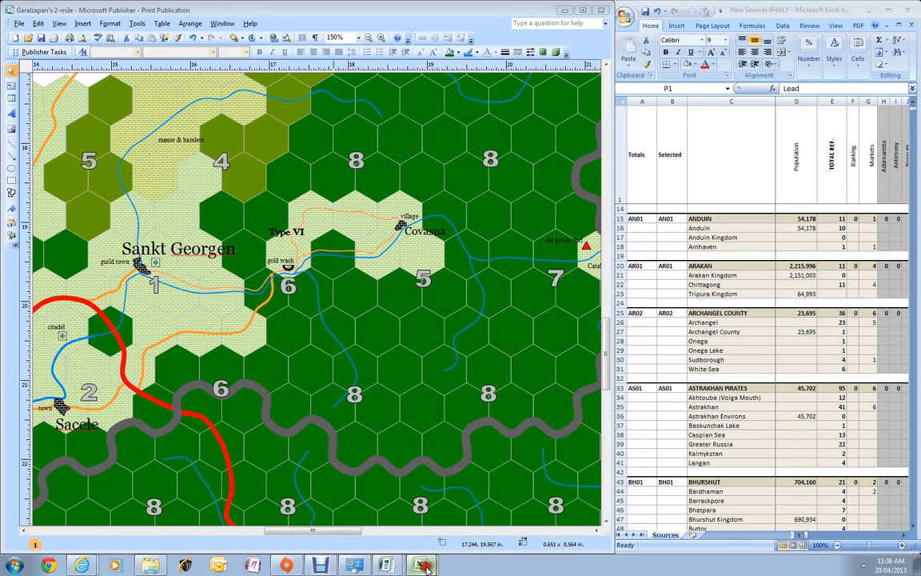
{"action": "left_click", "coordinate": [433, 524]}
{"action": "left_click", "coordinate": [760, 301]}
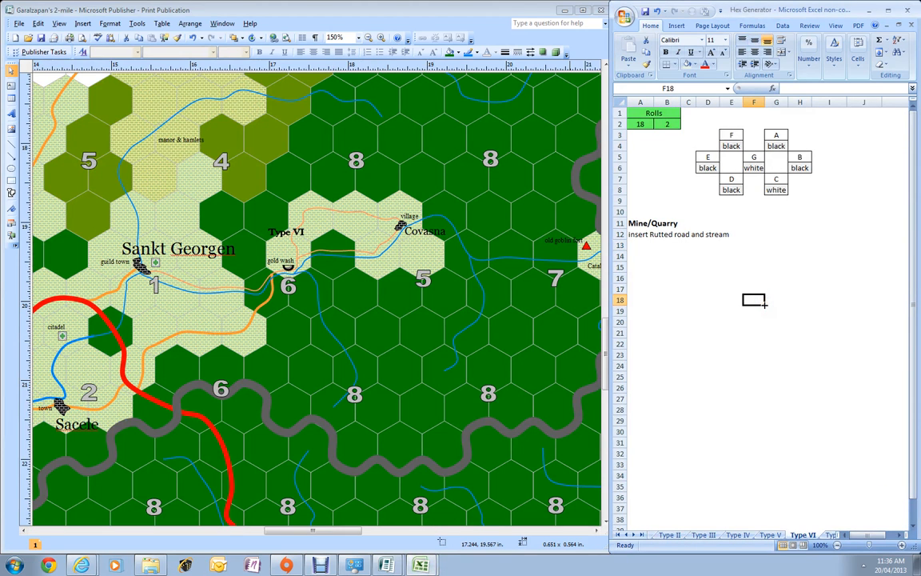
{"action": "left_click", "coordinate": [670, 302]}
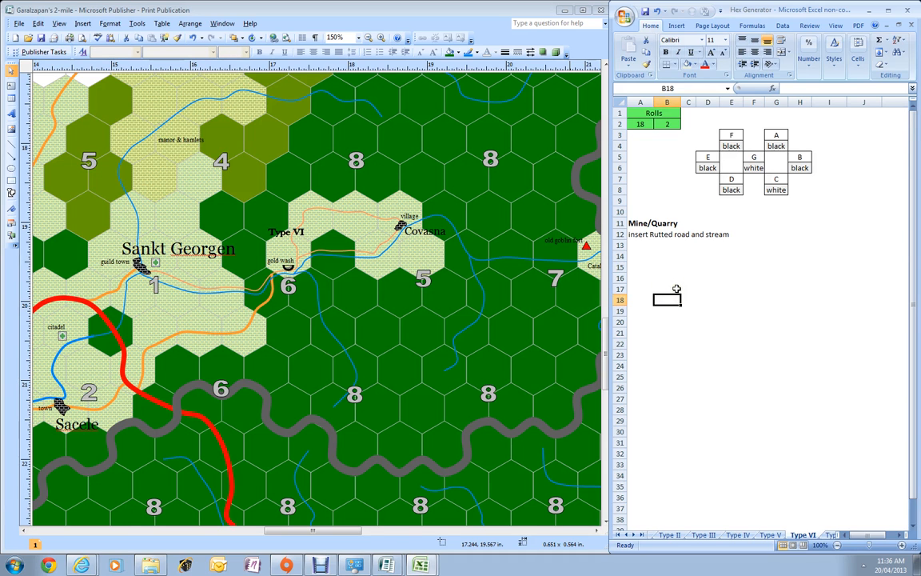
{"action": "left_click_drag", "start_coordinate": [641, 256], "coordinate": [641, 246]}
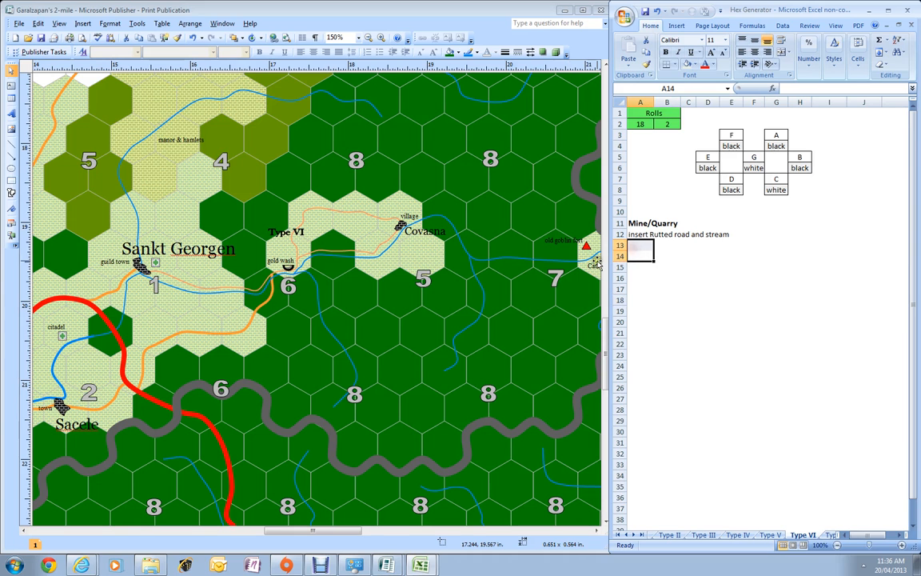
{"action": "left_click", "coordinate": [634, 245]}
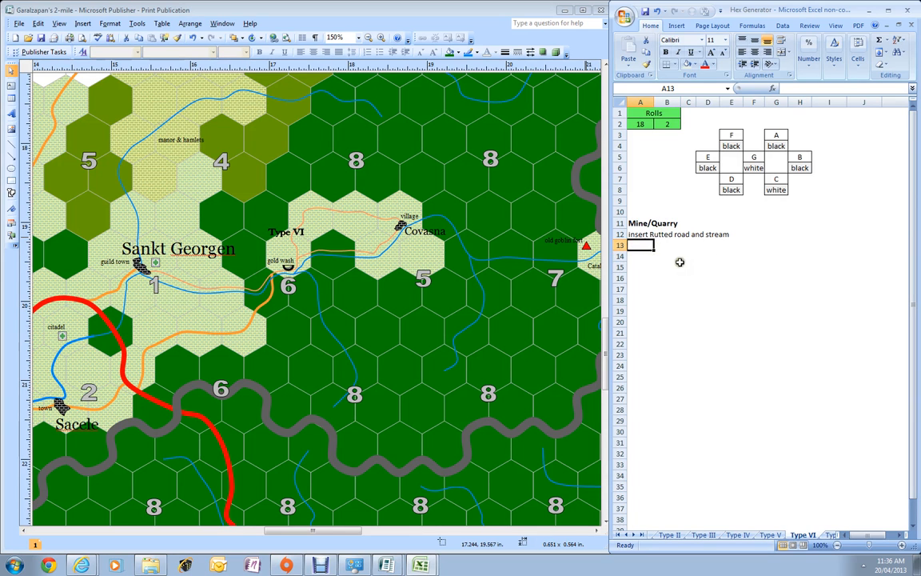
Place a copy of the smiley-marked hex template from beside the page onto the blank hexes north of Kronstadt
{"action": "left_click", "coordinate": [370, 40]}
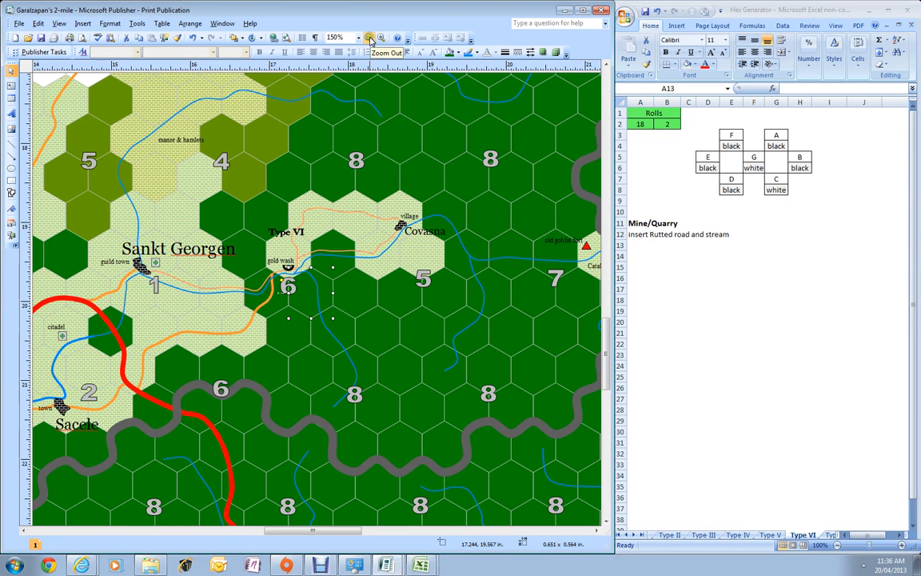
{"action": "left_click", "coordinate": [367, 41]}
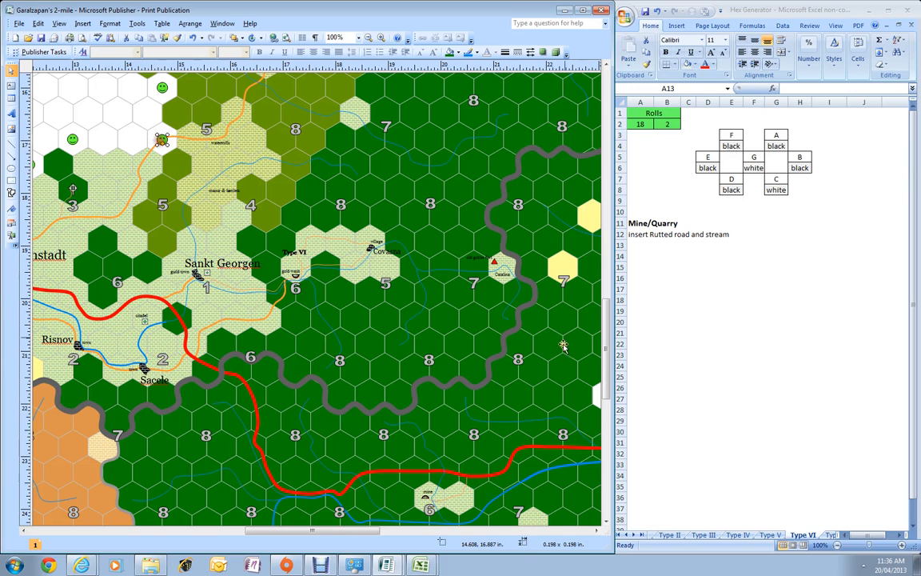
{"action": "left_click_drag", "start_coordinate": [336, 530], "coordinate": [288, 539]}
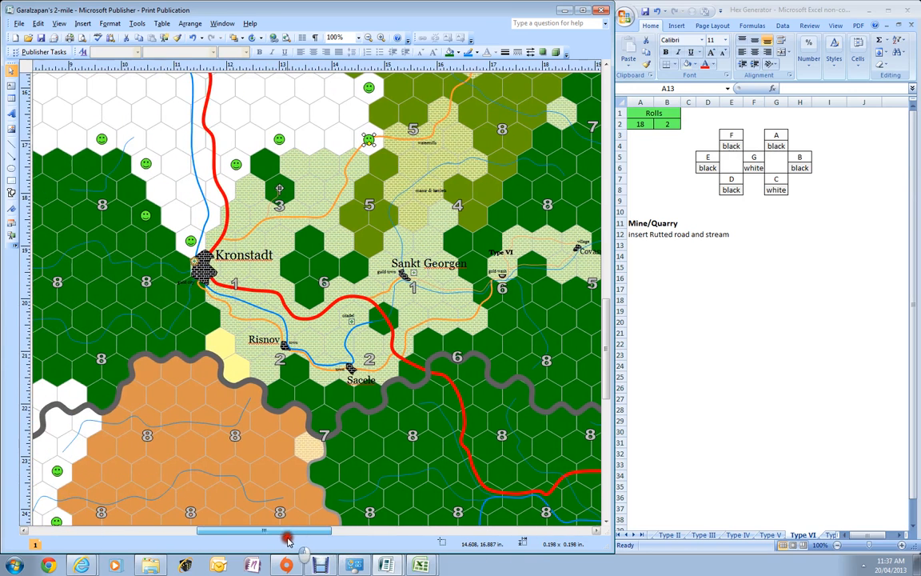
{"action": "scroll", "coordinate": [324, 243], "scroll_direction": "up", "scroll_amount": 4}
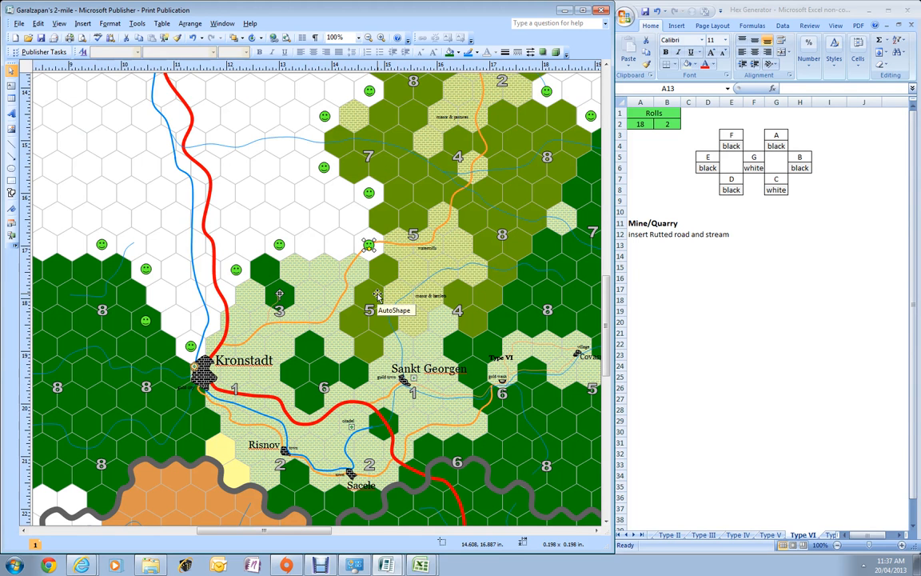
{"action": "left_click_drag", "start_coordinate": [261, 534], "coordinate": [471, 534]}
{"action": "left_click", "coordinate": [403, 412]}
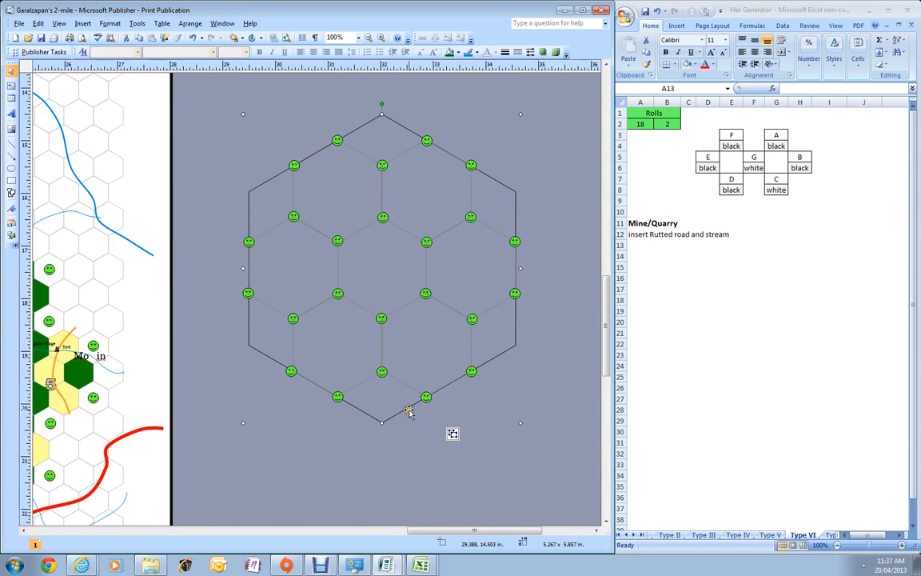
{"action": "left_click_drag", "start_coordinate": [412, 409], "coordinate": [63, 232]}
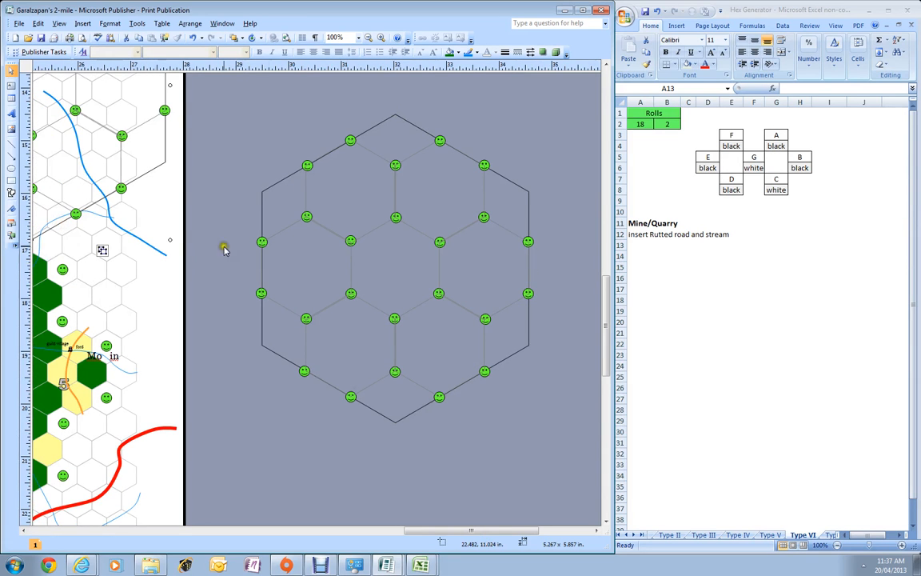
{"action": "left_click_drag", "start_coordinate": [167, 162], "coordinate": [84, 186]}
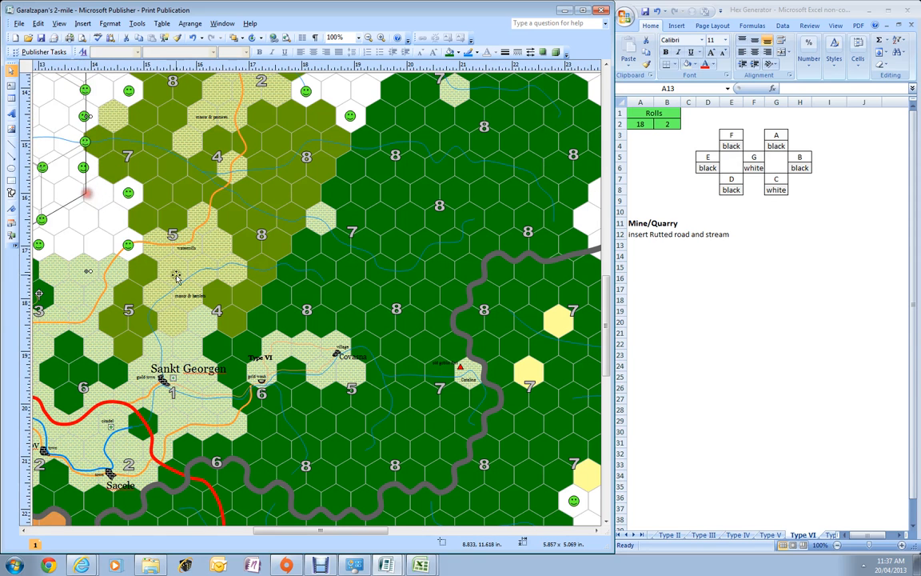
Shift the copied smiley-marked hex template slightly down to line it up with the hex grid north of Kronstadt
{"action": "left_click_drag", "start_coordinate": [339, 530], "coordinate": [255, 532]}
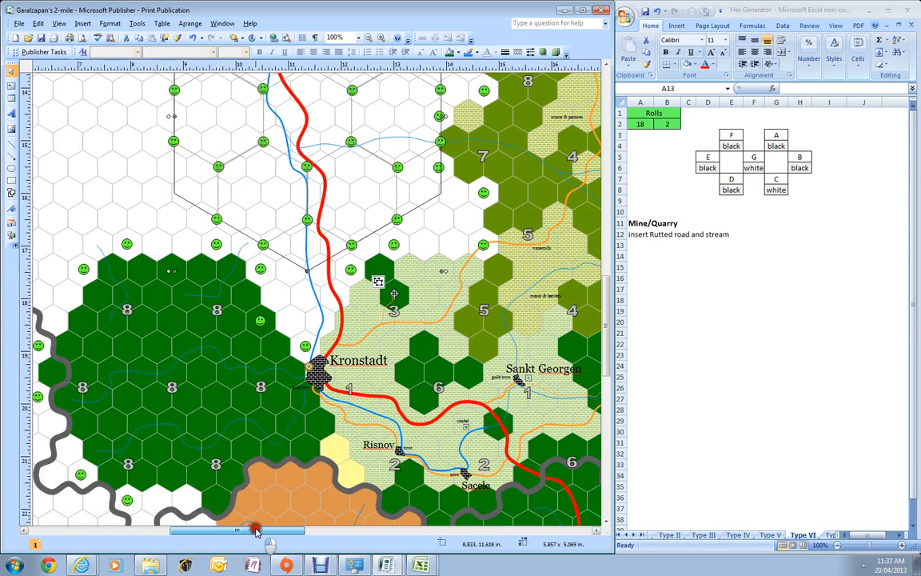
{"action": "left_click", "coordinate": [398, 167]}
{"action": "left_click_drag", "start_coordinate": [397, 167], "coordinate": [394, 191]}
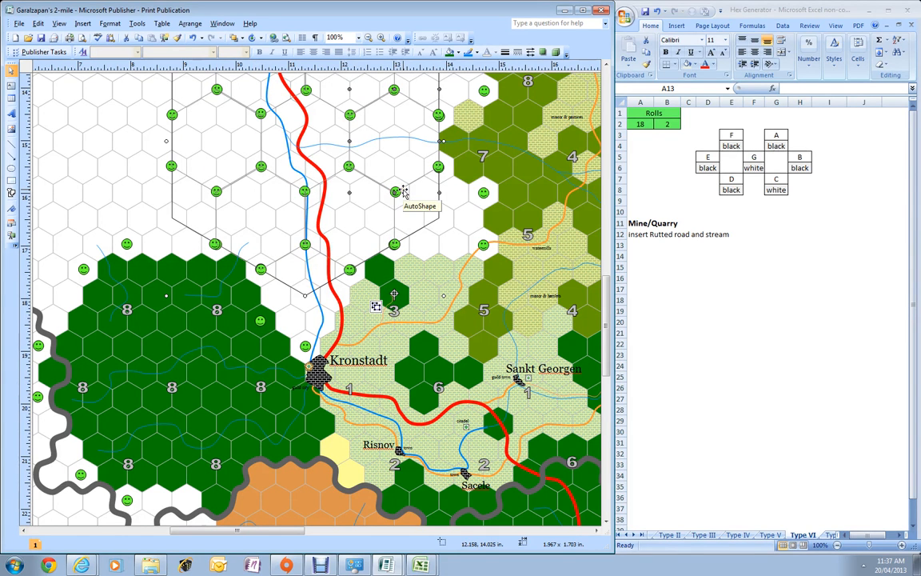
{"action": "left_click_drag", "start_coordinate": [404, 192], "coordinate": [404, 193]}
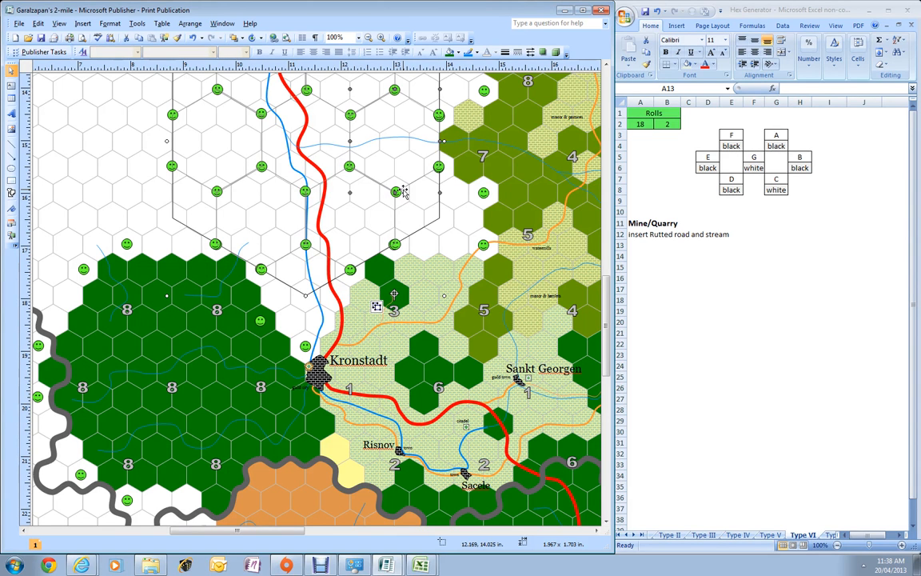
{"action": "left_click_drag", "start_coordinate": [403, 192], "coordinate": [404, 193]}
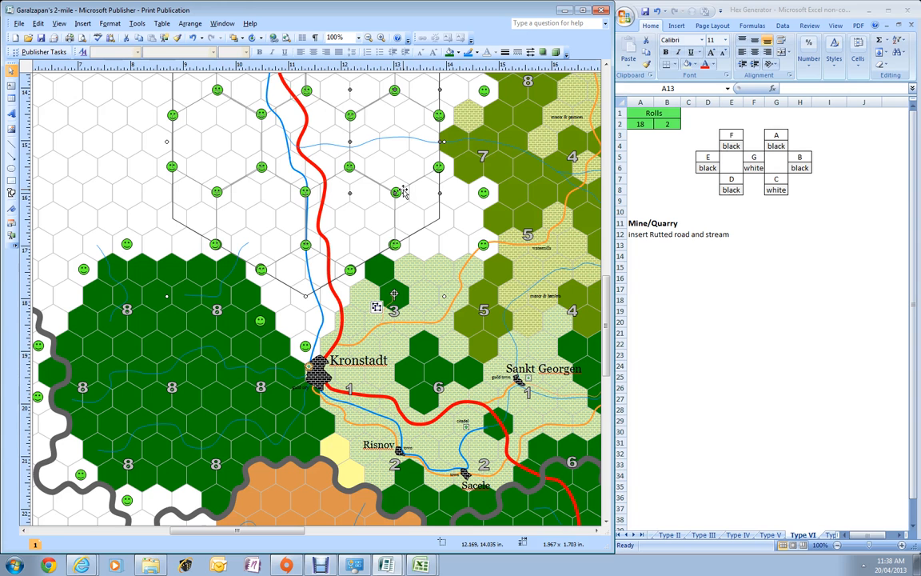
{"action": "scroll", "coordinate": [419, 163], "scroll_direction": "up", "scroll_amount": 4}
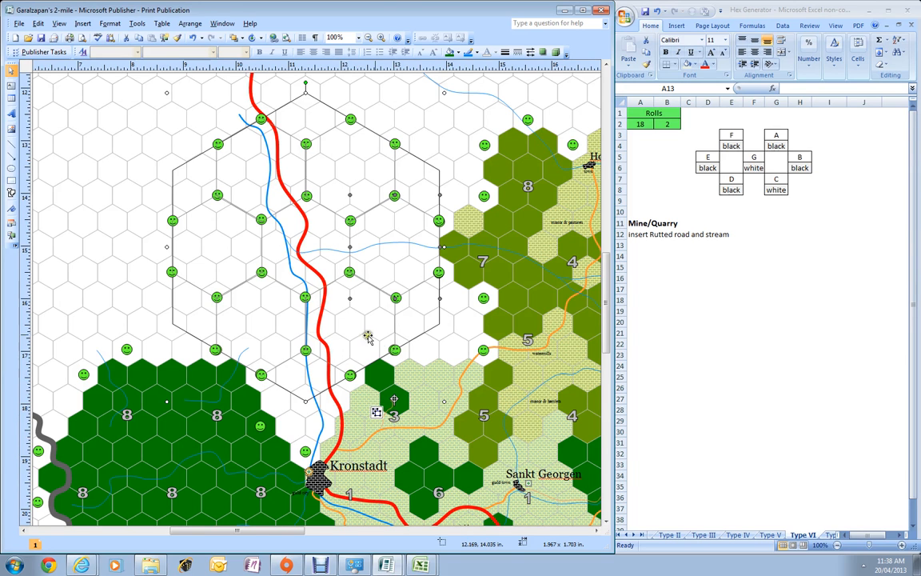
Ungroup the hex template, undo the accidental change to its eastern hex, and delete the duplicate smileys on its eastern and southwestern edges
{"action": "left_click_drag", "start_coordinate": [377, 415], "coordinate": [443, 273]}
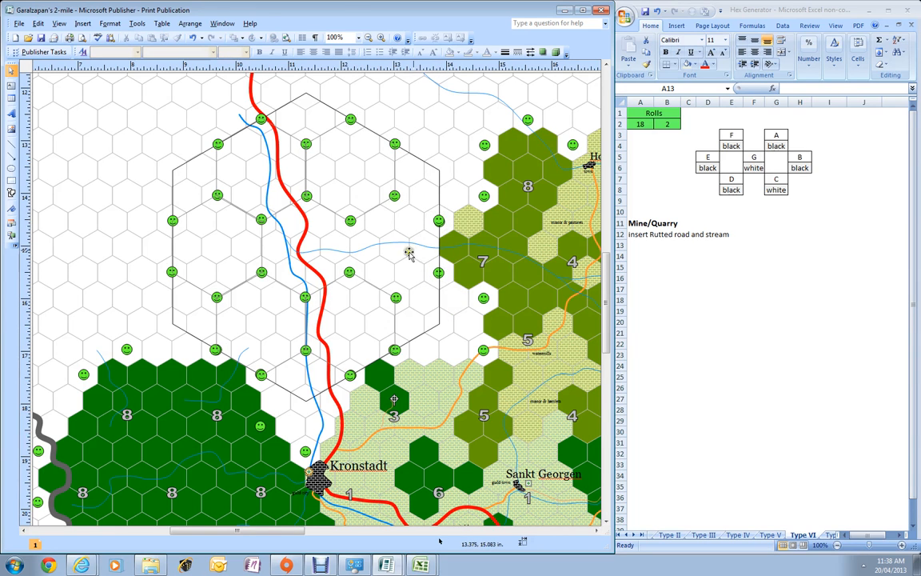
{"action": "left_click", "coordinate": [195, 38]}
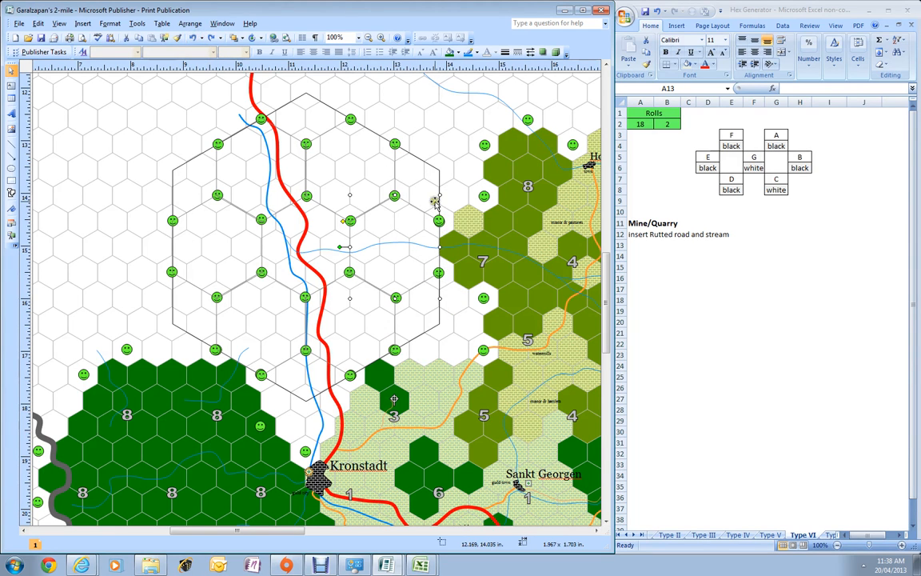
{"action": "left_click", "coordinate": [440, 220]}
{"action": "key", "text": "Delete"}
{"action": "left_click", "coordinate": [263, 379]}
{"action": "key", "text": "Delete"}
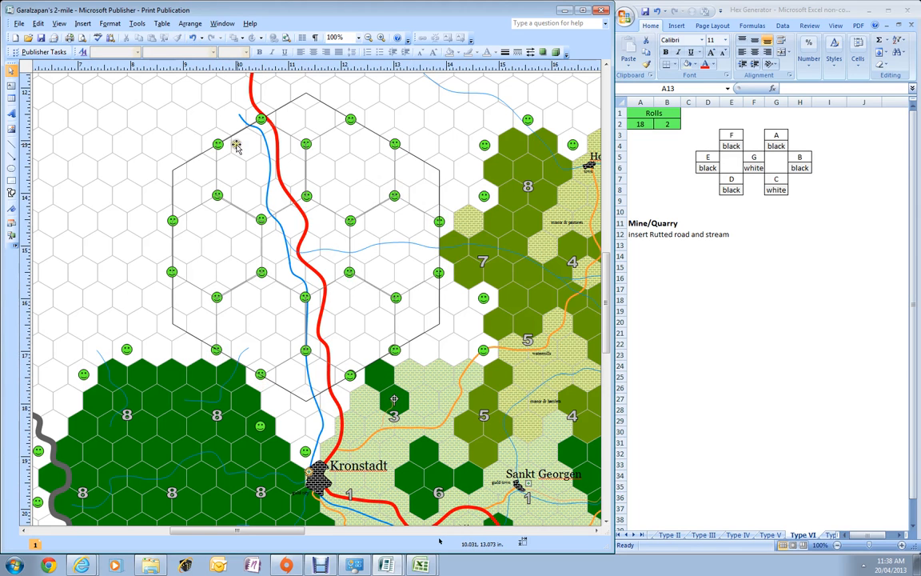
Examine the small 2-mile hexes inside the template's northern and eastern hex groups
{"action": "left_click", "coordinate": [335, 152]}
{"action": "left_click_drag", "start_coordinate": [330, 143], "coordinate": [320, 172]}
{"action": "left_click", "coordinate": [351, 167]}
{"action": "left_click", "coordinate": [382, 227]}
{"action": "left_click", "coordinate": [369, 251]}
{"action": "left_click", "coordinate": [382, 273]}
{"action": "left_click", "coordinate": [401, 276]}
{"action": "left_click", "coordinate": [394, 253]}
{"action": "left_click", "coordinate": [418, 251]}
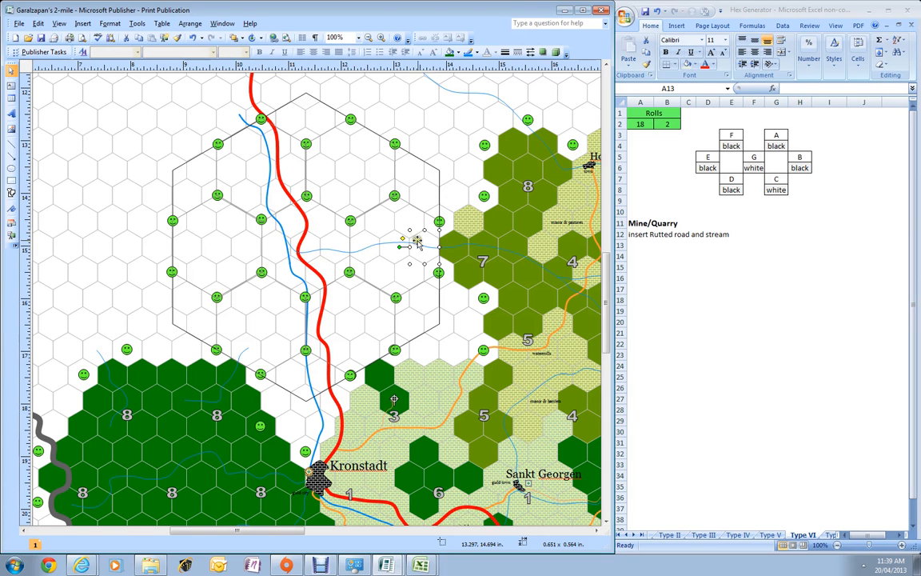
Edit the points of the stream crossing the template, shifting the one in the olive hexes to the east slightly southwest
{"action": "left_click", "coordinate": [536, 262]}
{"action": "right_click", "coordinate": [536, 262]}
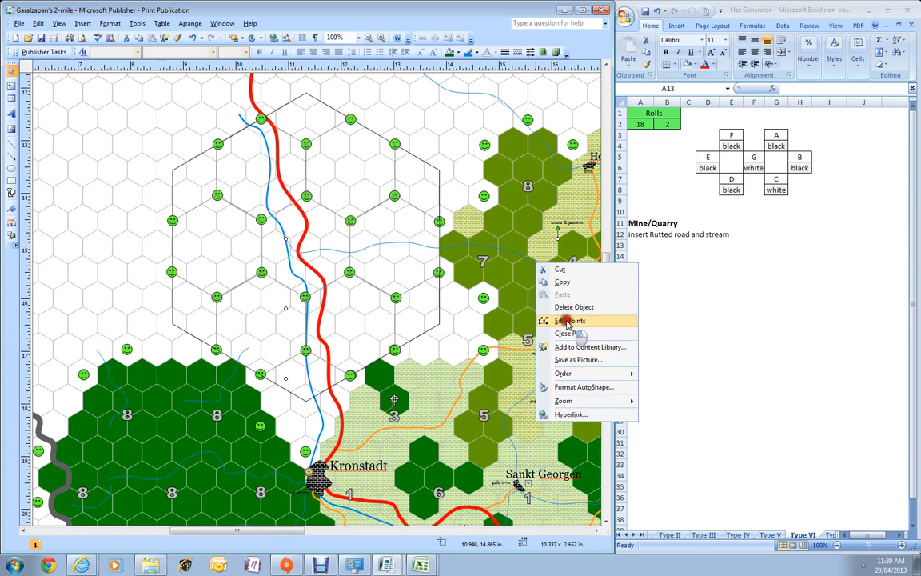
{"action": "left_click", "coordinate": [555, 320]}
{"action": "left_click_drag", "start_coordinate": [533, 262], "coordinate": [528, 270]}
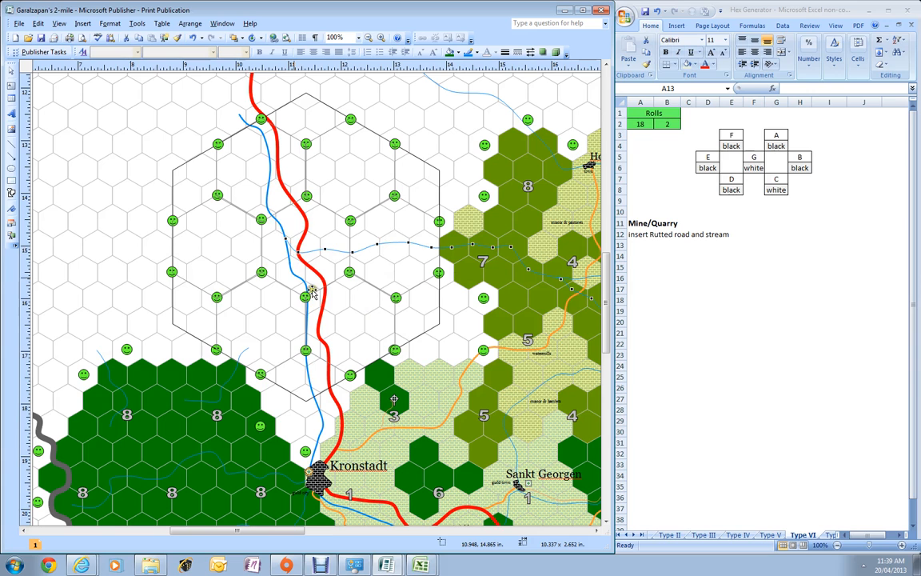
Switch to the Hex Generator workbook and check the Input Infrastructure Total on the Entry sheet
{"action": "left_click", "coordinate": [795, 312]}
{"action": "left_click", "coordinate": [618, 534]}
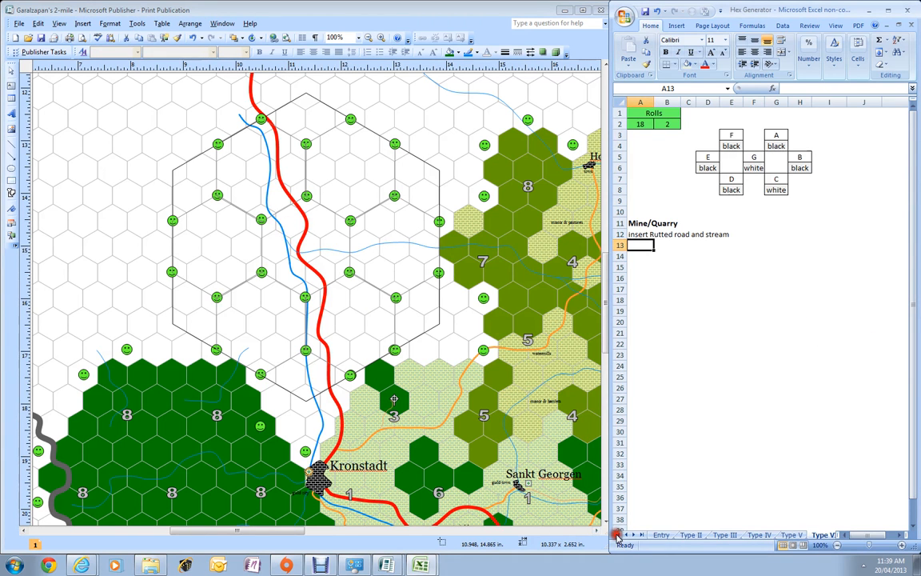
{"action": "left_click", "coordinate": [660, 535]}
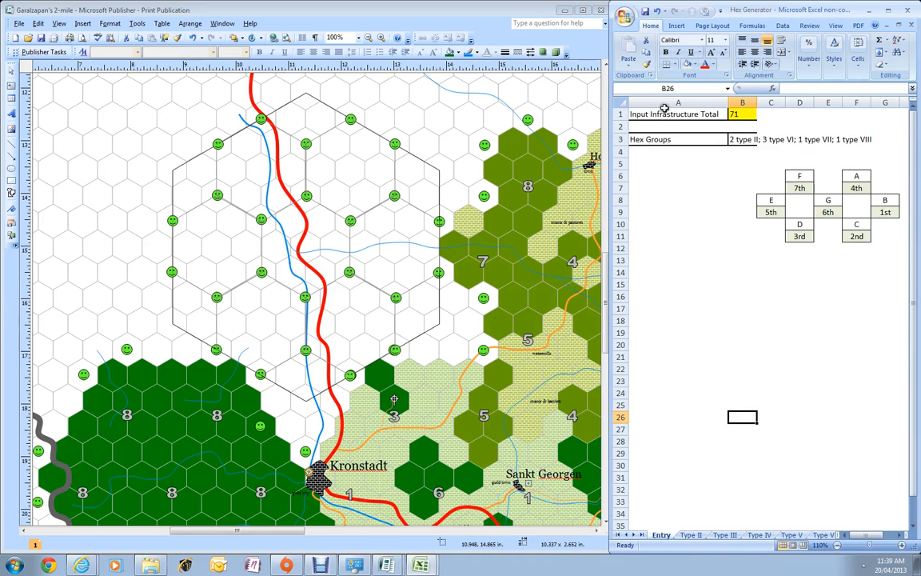
{"action": "left_click", "coordinate": [671, 113]}
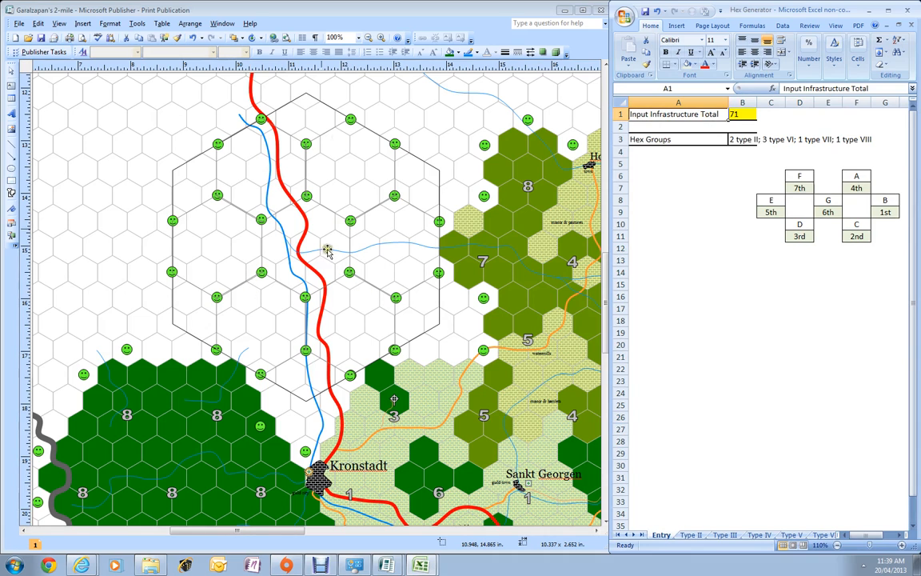
Select the template's outer hexagon, switch to the D 04 - Danube Mouth publication, and inspect the labels of the hex between Fogarasch and Kronstadt
{"action": "left_click", "coordinate": [303, 94]}
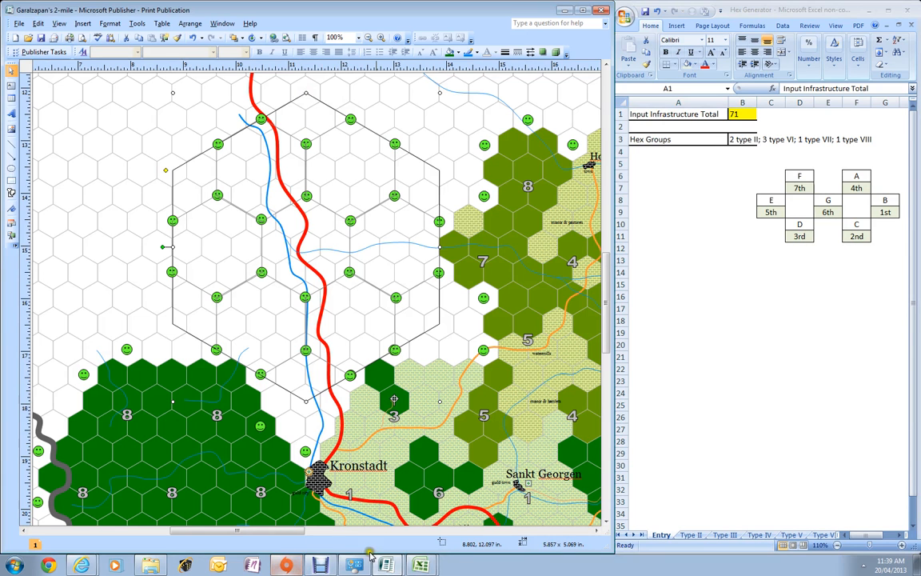
{"action": "left_click", "coordinate": [354, 508]}
{"action": "left_click", "coordinate": [431, 540]}
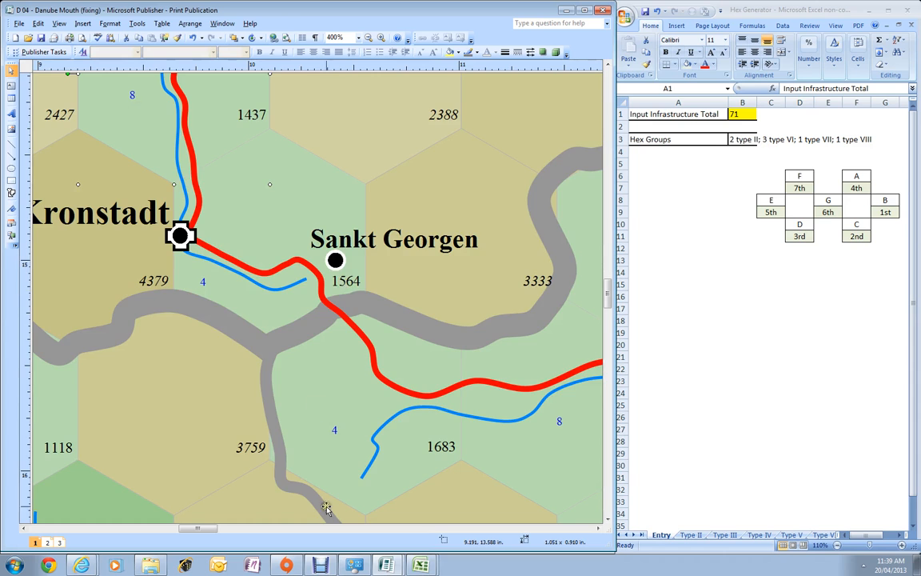
{"action": "scroll", "coordinate": [302, 445], "scroll_direction": "up", "scroll_amount": 5}
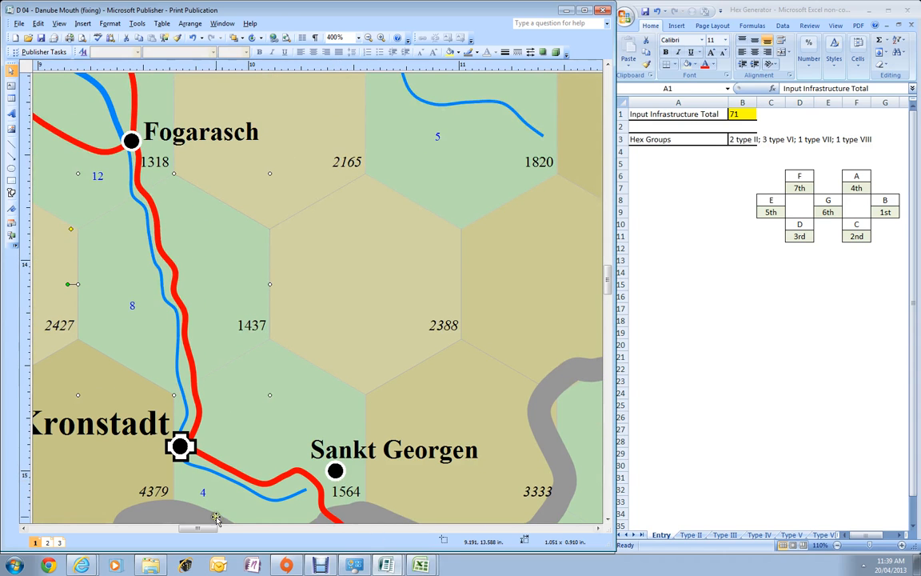
{"action": "left_click_drag", "start_coordinate": [205, 529], "coordinate": [186, 528]}
{"action": "left_click", "coordinate": [546, 323]}
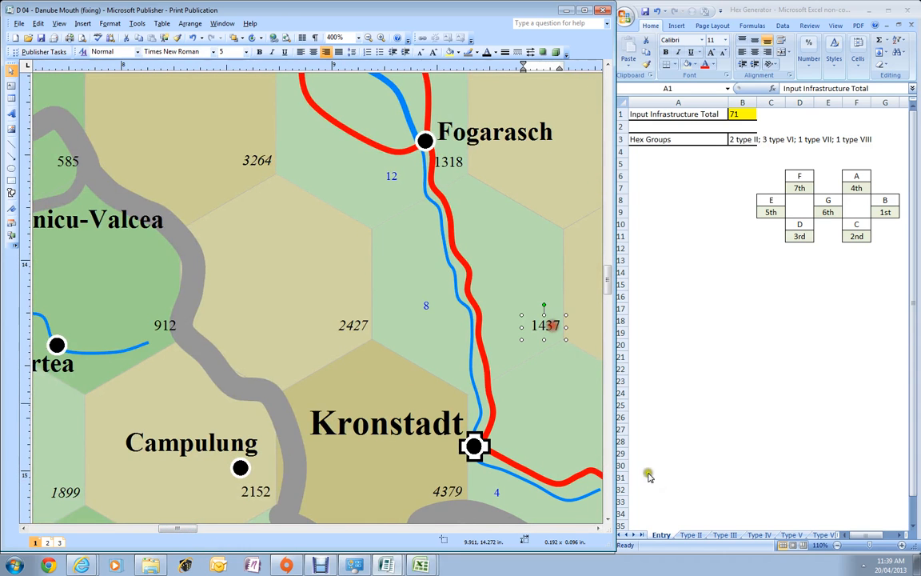
{"action": "left_click_drag", "start_coordinate": [185, 527], "coordinate": [195, 531]}
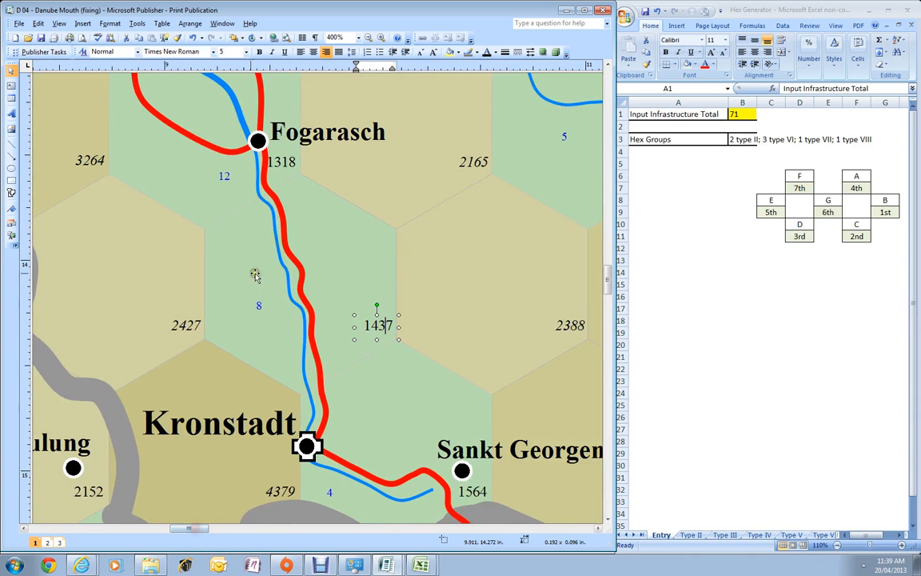
{"action": "left_click", "coordinate": [258, 306]}
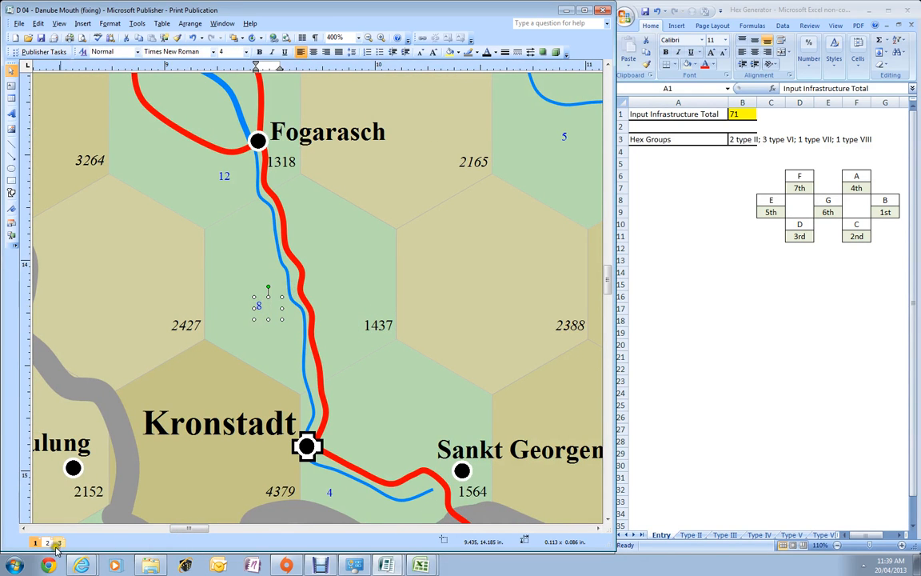
View page 2 of the Danube Mouth map, with its coloured political regions, as a whole page
{"action": "left_click", "coordinate": [46, 542]}
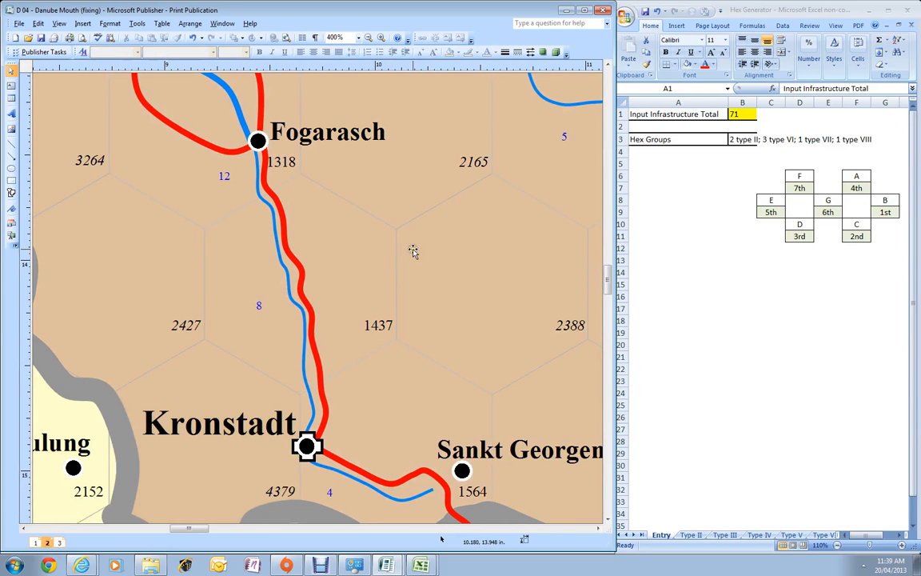
{"action": "scroll", "coordinate": [421, 102], "scroll_direction": "down", "scroll_amount": 5}
{"action": "scroll", "coordinate": [421, 99], "scroll_direction": "up", "scroll_amount": 4}
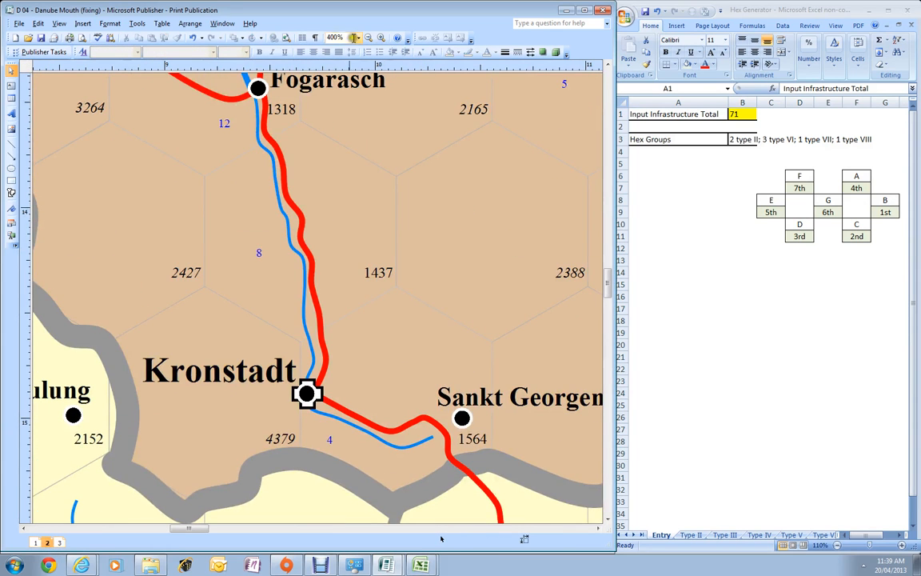
{"action": "left_click", "coordinate": [361, 40]}
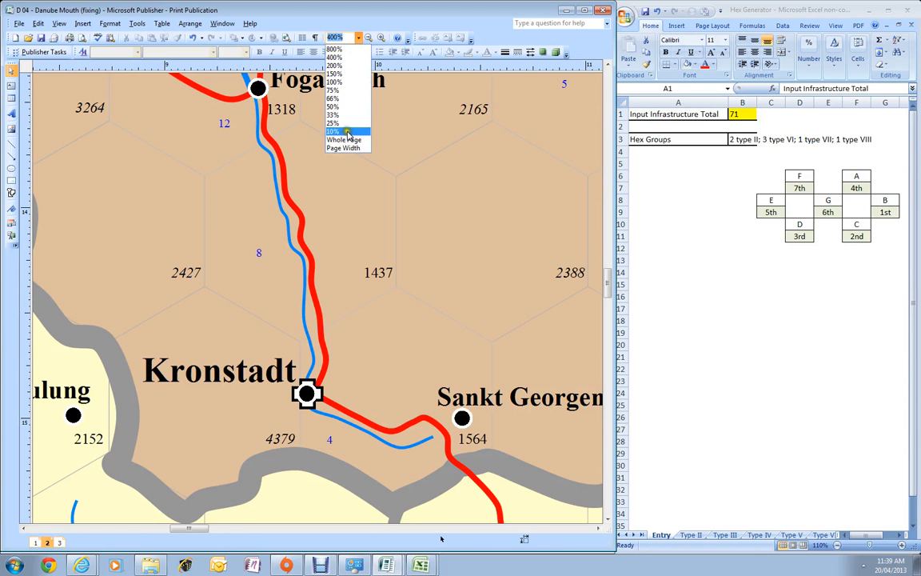
{"action": "left_click", "coordinate": [344, 141]}
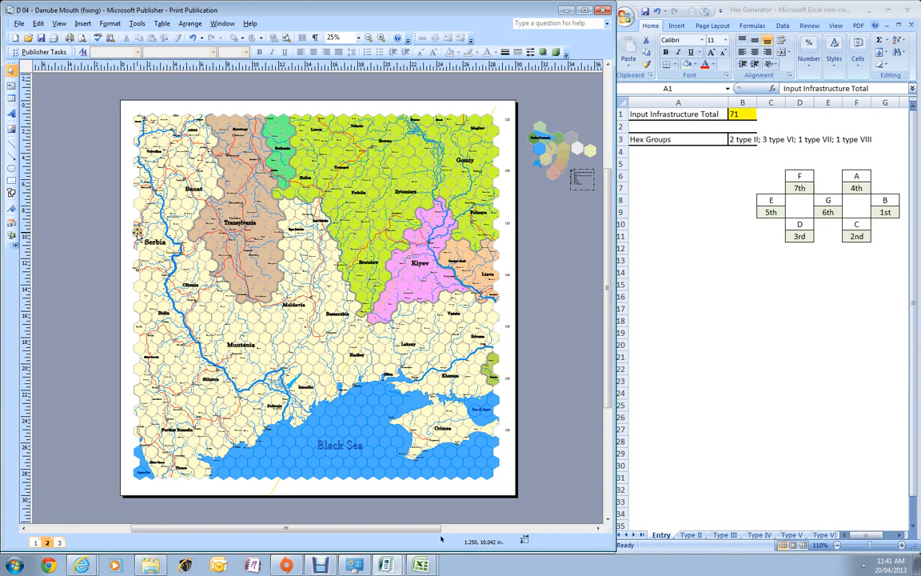
Inspect the hexes around Kronstadt in southern Transylvania on the region map and enlarge the view to 66%
{"action": "left_click", "coordinate": [253, 285]}
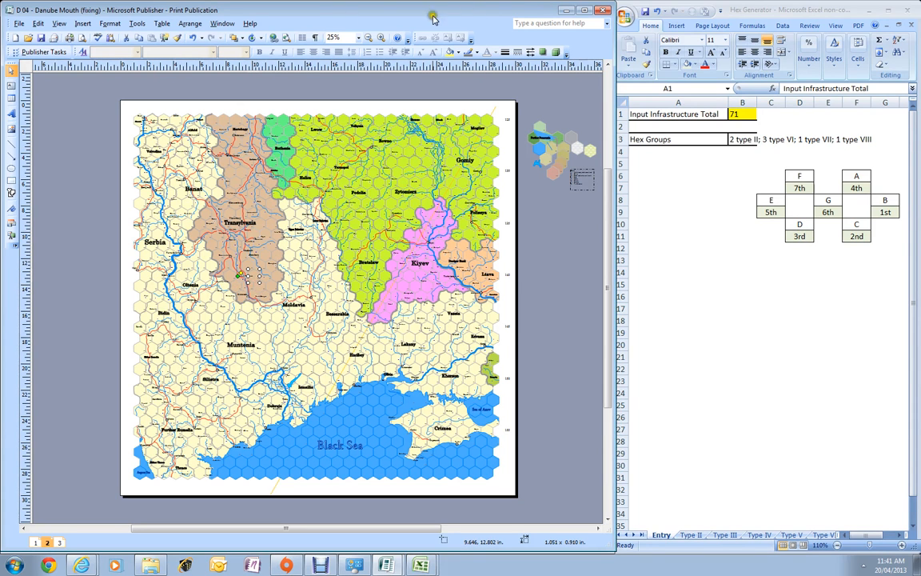
{"action": "left_click", "coordinate": [381, 39]}
{"action": "left_click", "coordinate": [381, 38]}
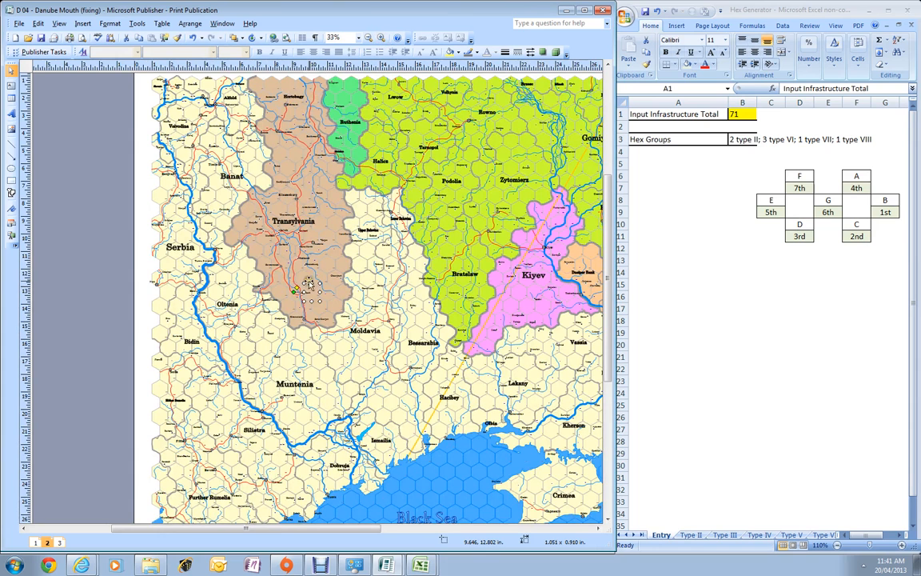
{"action": "left_click", "coordinate": [308, 306]}
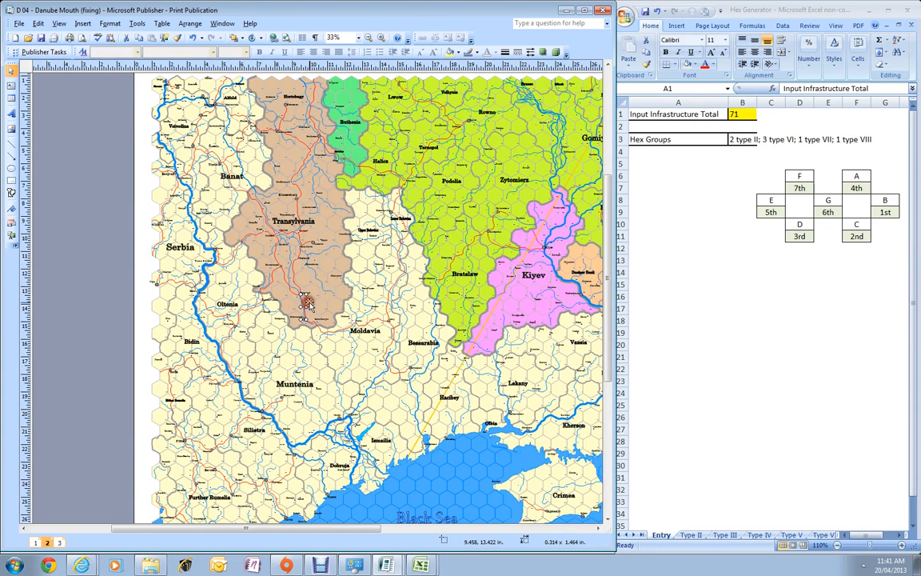
{"action": "left_click", "coordinate": [310, 307]}
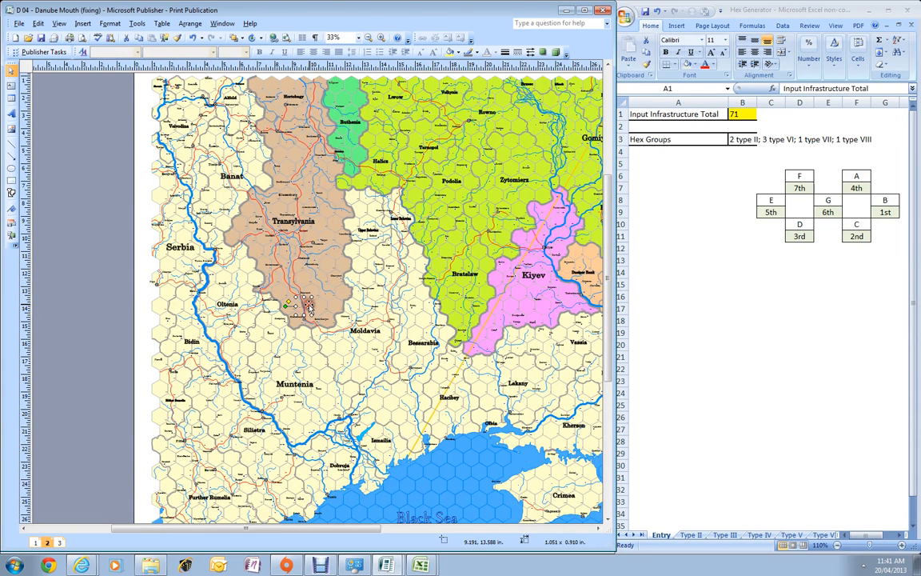
{"action": "left_click", "coordinate": [380, 38]}
{"action": "left_click", "coordinate": [380, 39]}
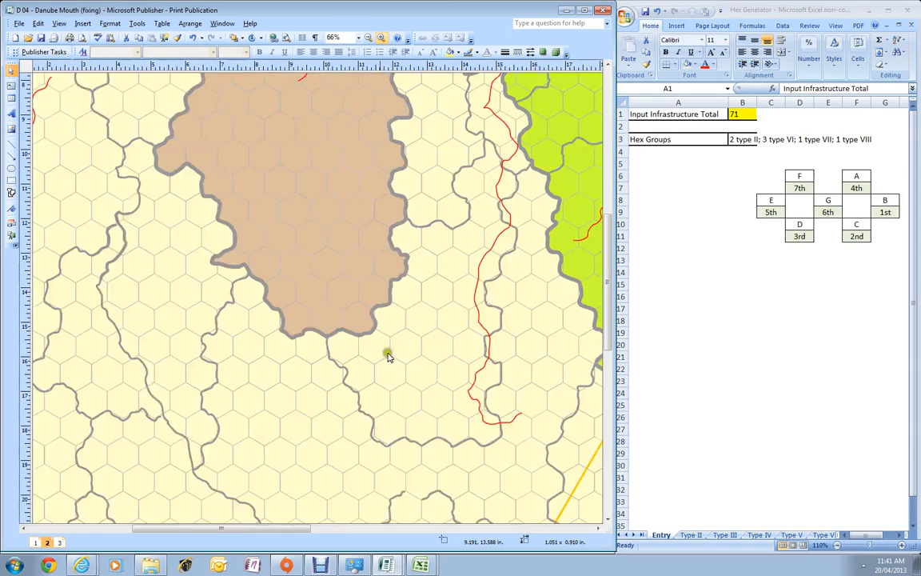
View page 3 of the Danube Mouth map at 200% around Kronstadt and check the boxed numbers of the Sankt Georgen and Fogarasch hexes
{"action": "left_click", "coordinate": [60, 542]}
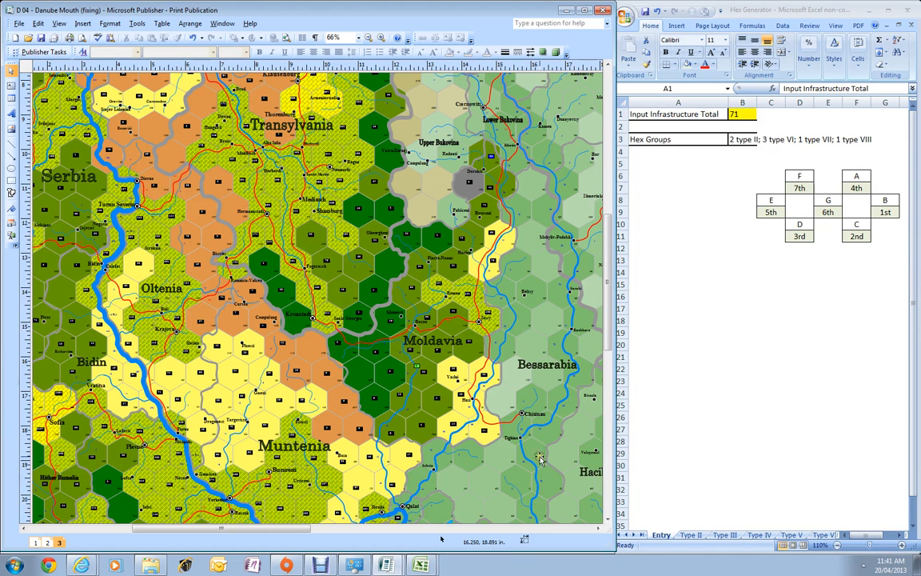
{"action": "left_click", "coordinate": [325, 310]}
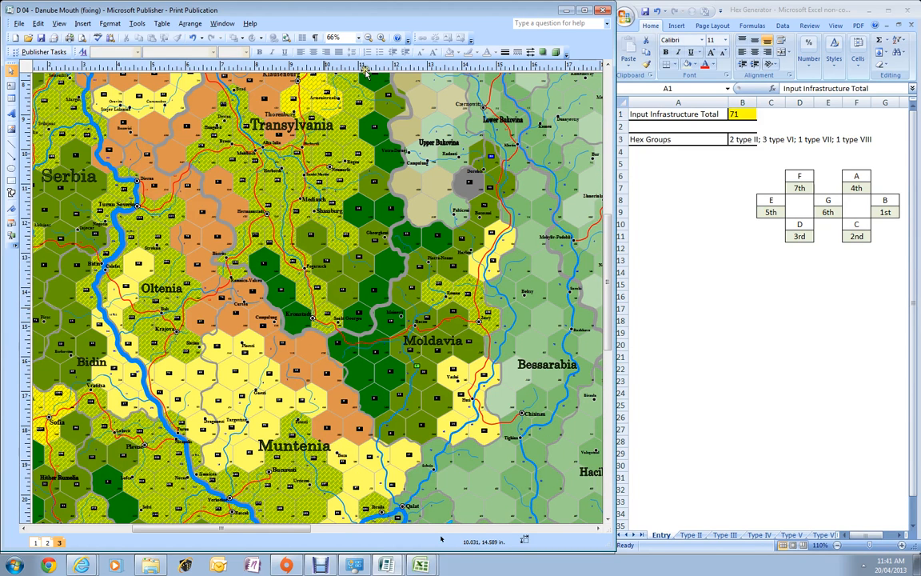
{"action": "left_click", "coordinate": [381, 38]}
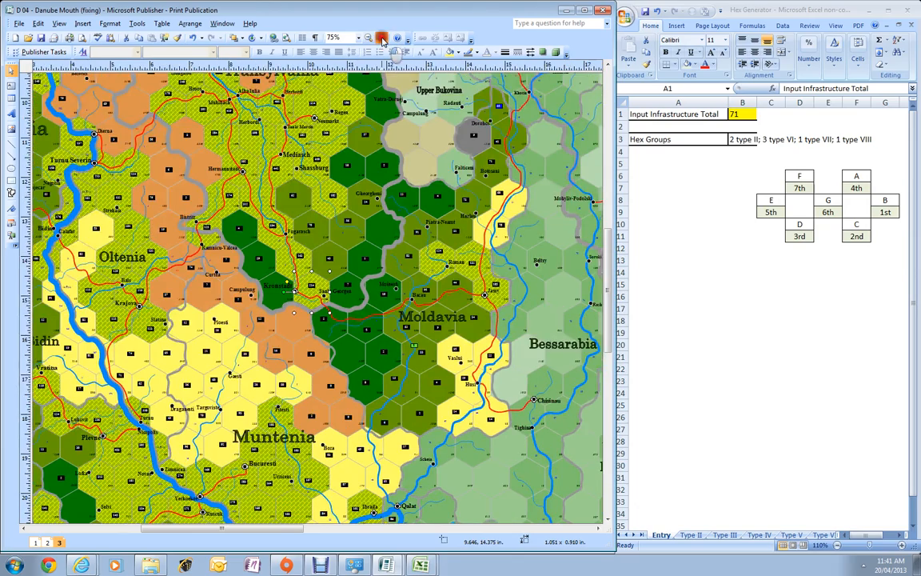
{"action": "left_click", "coordinate": [381, 39]}
{"action": "left_click", "coordinate": [381, 39]}
{"action": "left_click", "coordinate": [382, 39]}
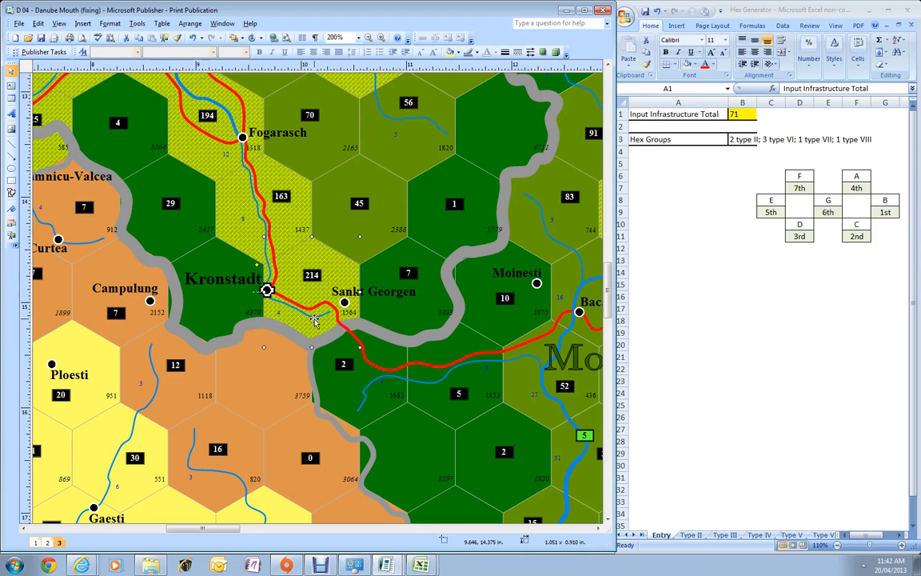
{"action": "left_click", "coordinate": [312, 275]}
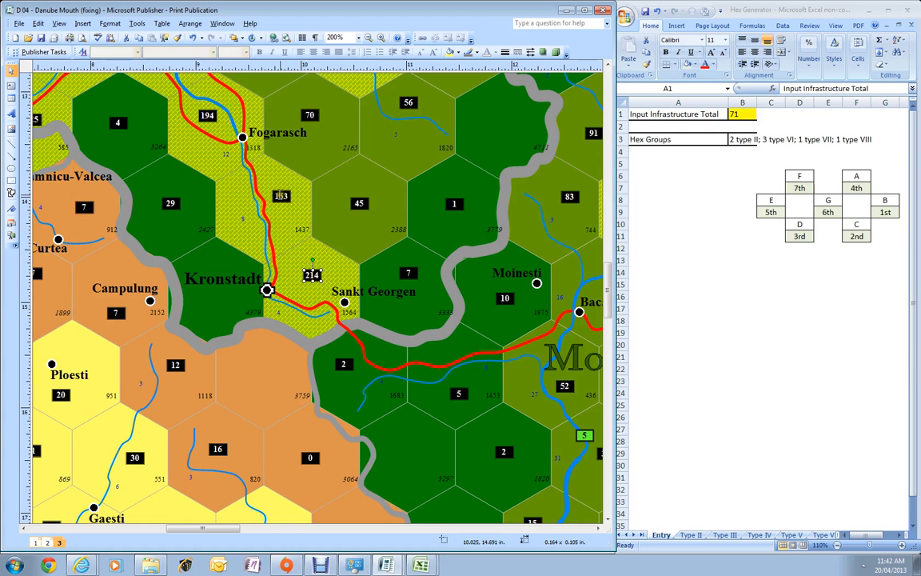
{"action": "left_click", "coordinate": [207, 115]}
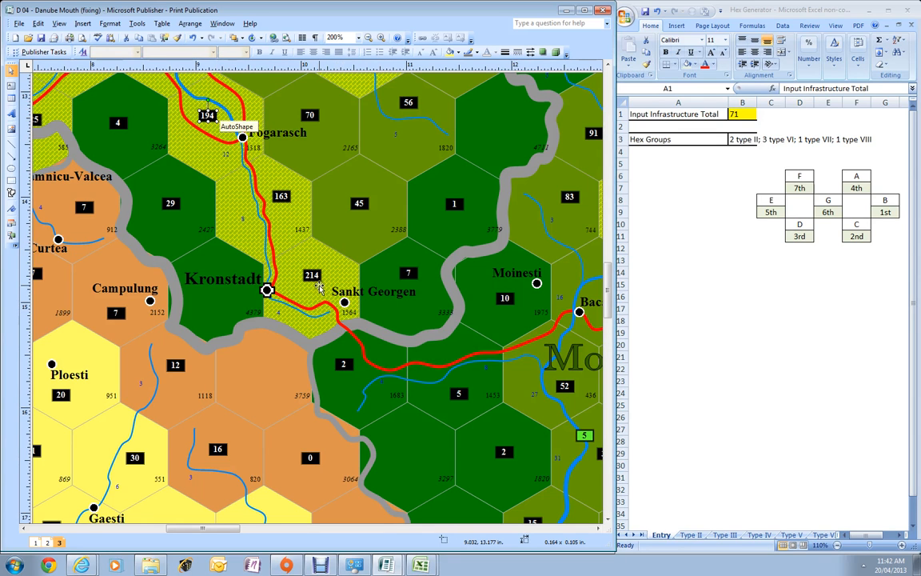
Select the Danube Mouth hex numbered 214, switch to the Garalzapan's 2-mile publication, and inspect its counterpart hexes around Sankt Georgen
{"action": "left_click", "coordinate": [300, 301]}
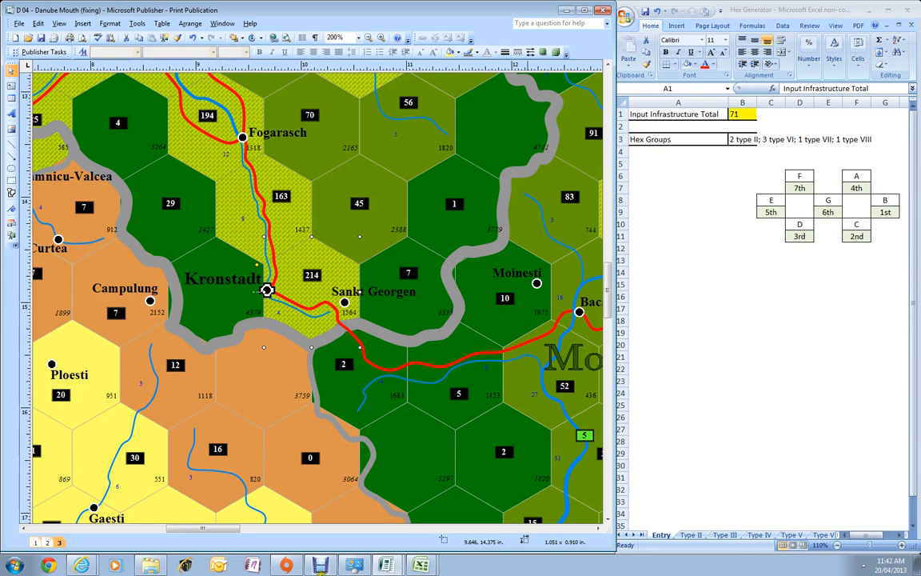
{"action": "left_click", "coordinate": [387, 564]}
{"action": "left_click", "coordinate": [408, 526]}
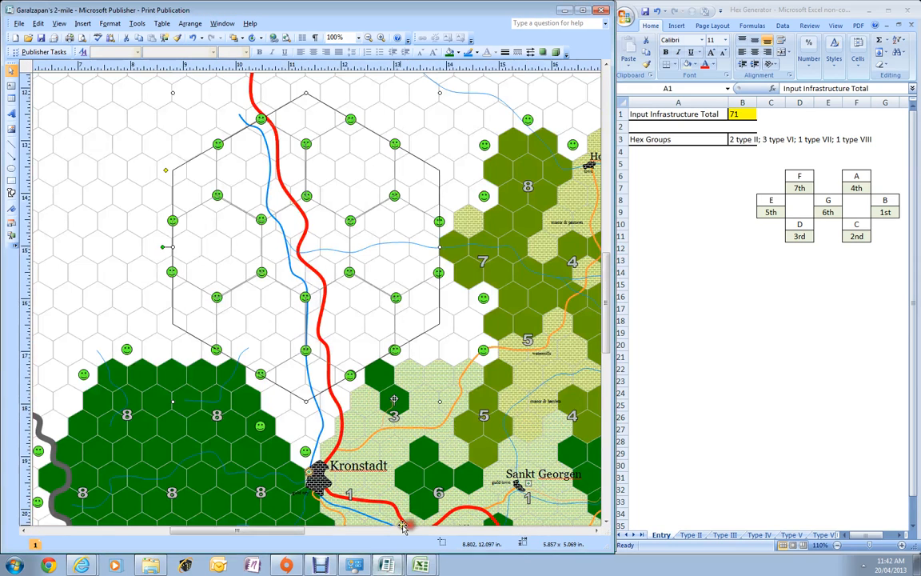
{"action": "scroll", "coordinate": [561, 444], "scroll_direction": "down", "scroll_amount": 3}
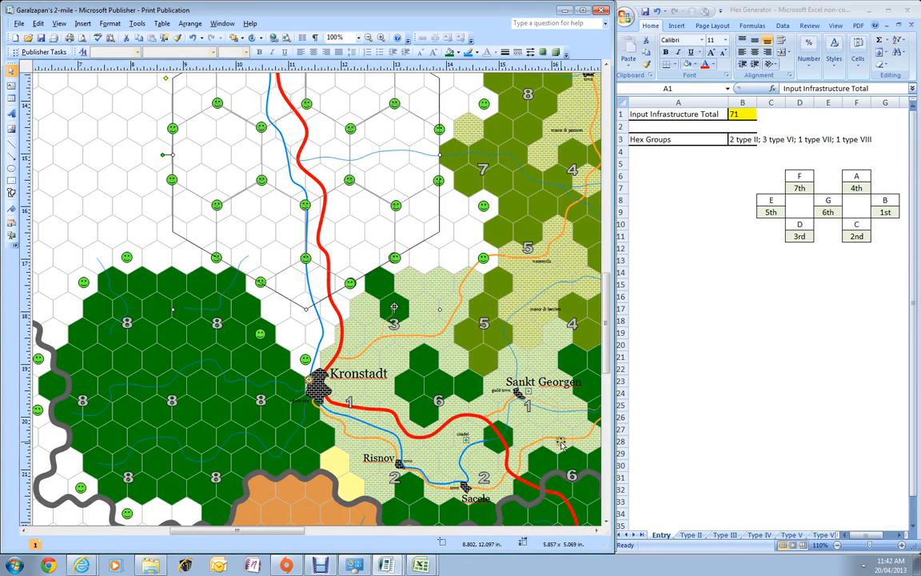
{"action": "scroll", "coordinate": [561, 444], "scroll_direction": "down", "scroll_amount": 2}
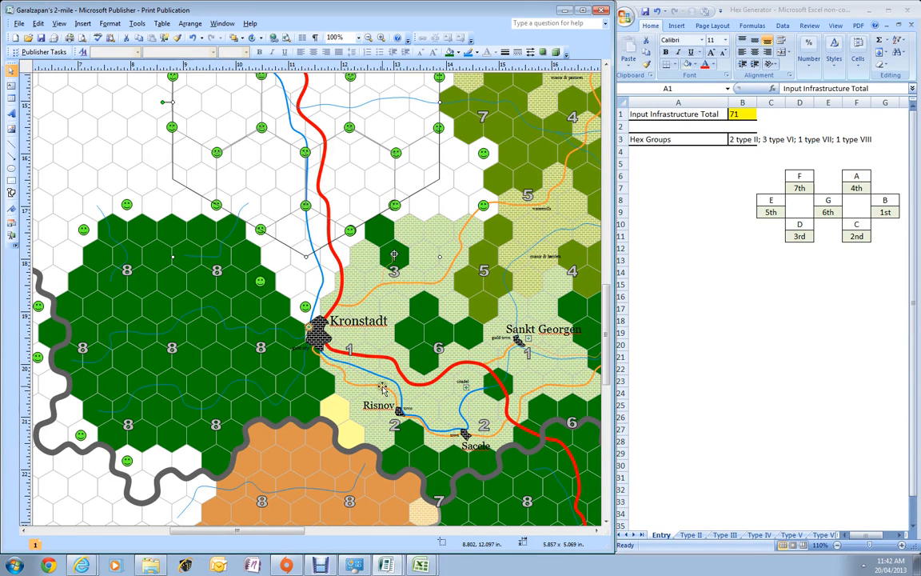
{"action": "left_click_drag", "start_coordinate": [255, 530], "coordinate": [293, 530]}
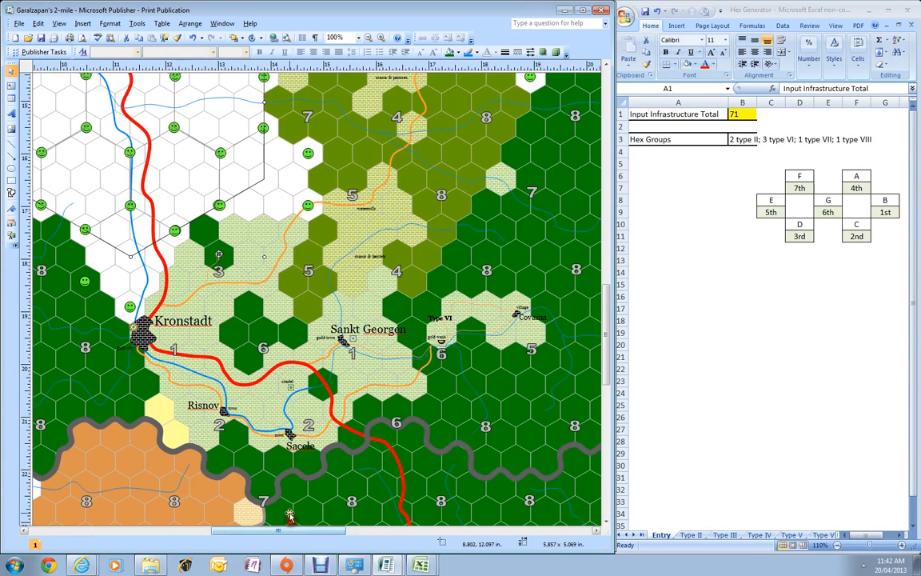
{"action": "left_click", "coordinate": [376, 310]}
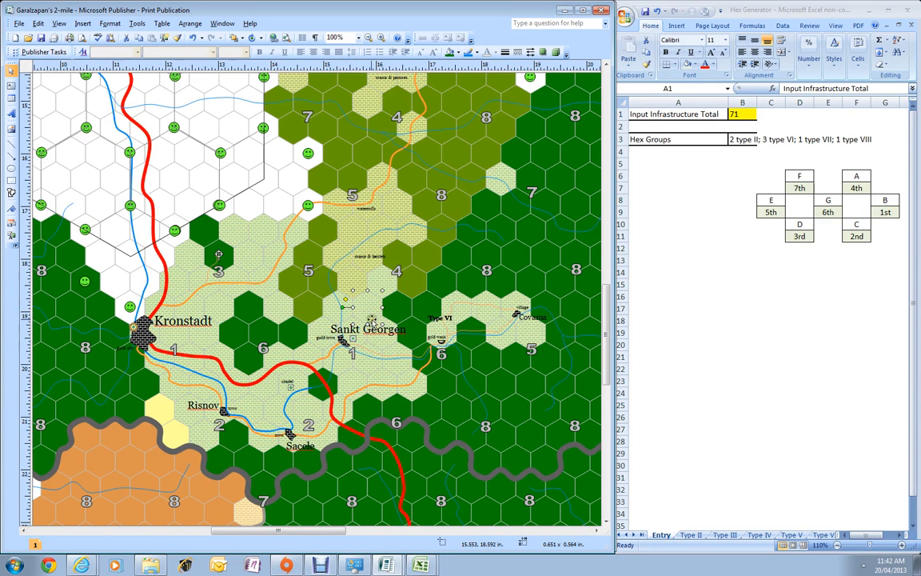
{"action": "left_click", "coordinate": [352, 281]}
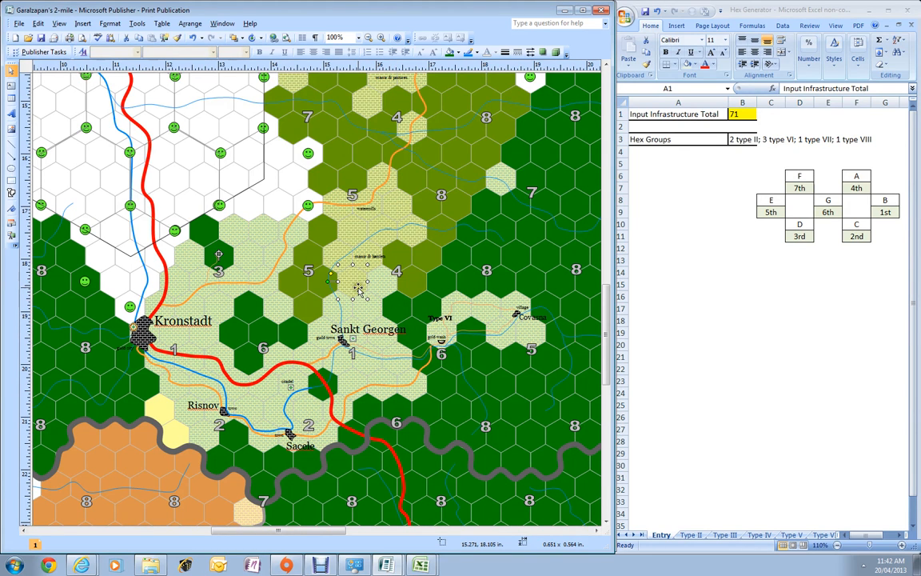
{"action": "left_click", "coordinate": [368, 314]}
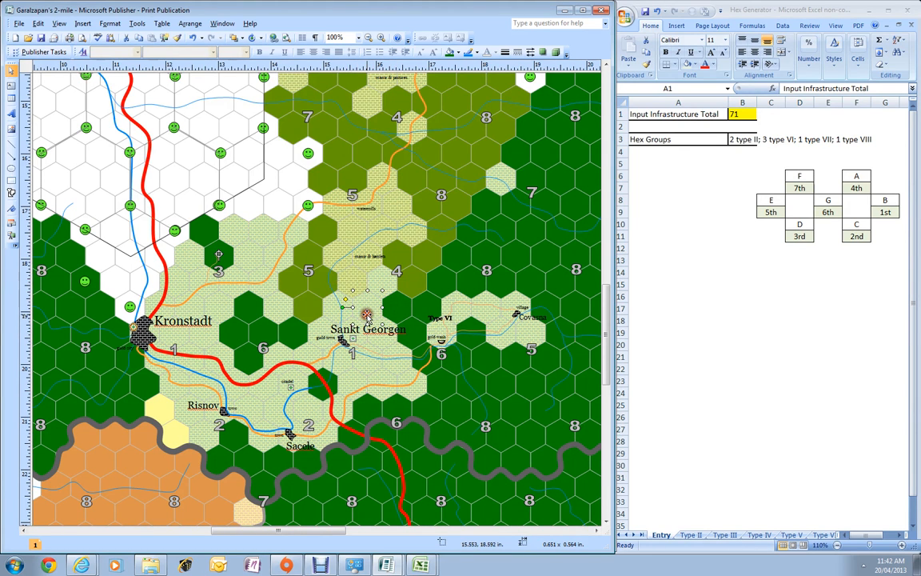
{"action": "scroll", "coordinate": [438, 315], "scroll_direction": "up", "scroll_amount": 5}
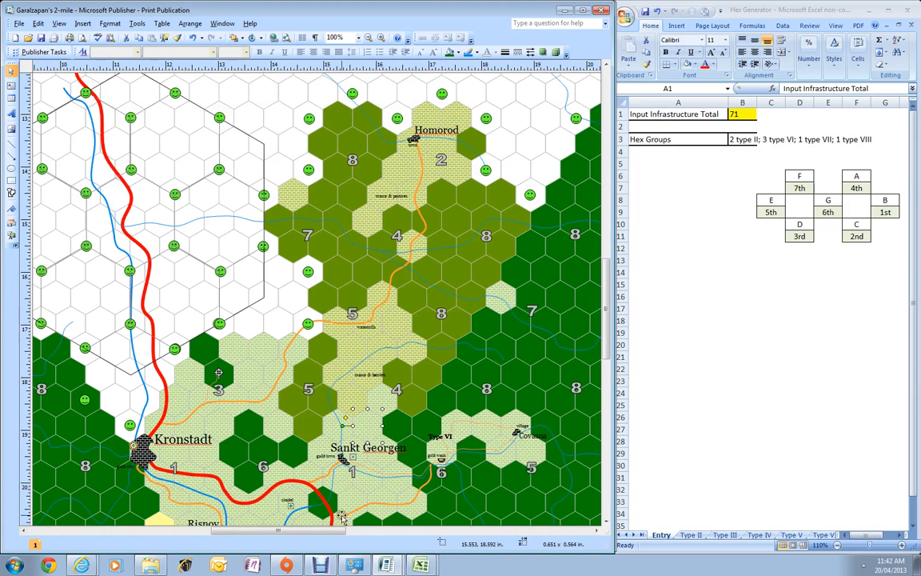
{"action": "left_click_drag", "start_coordinate": [292, 538], "coordinate": [260, 535]}
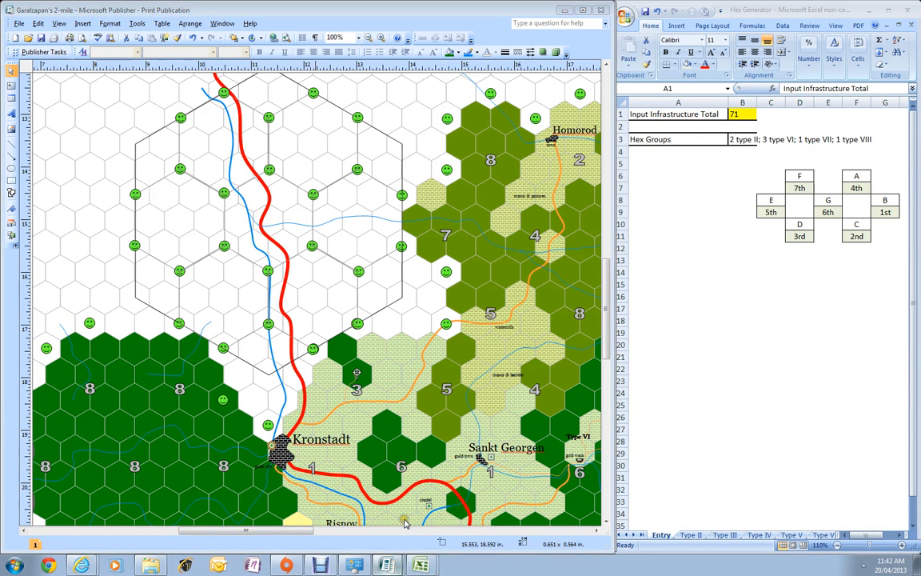
Enter 163, the number of the Danube Mouth hex between Fogarasch and Kronstadt, as the infrastructure total in Hex Generator
{"action": "left_click", "coordinate": [404, 545]}
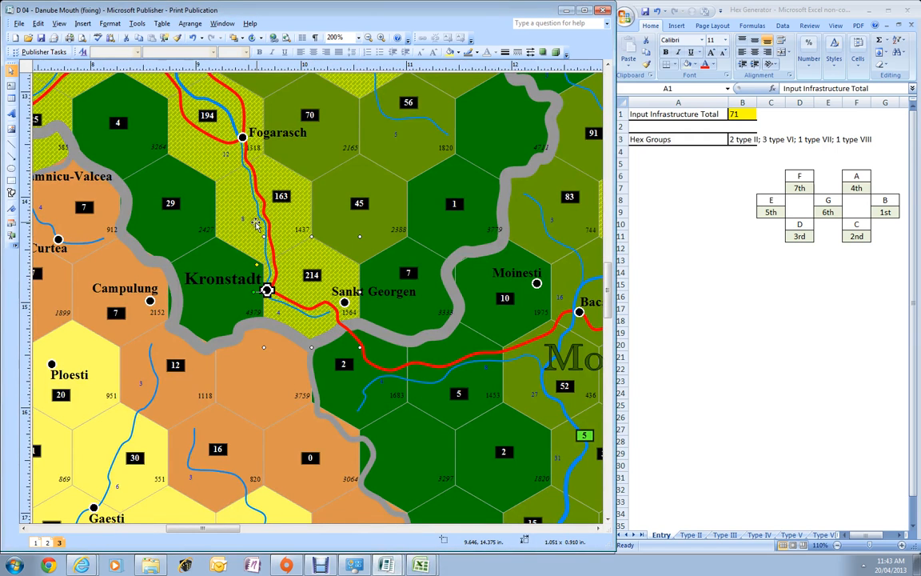
{"action": "left_click", "coordinate": [282, 196]}
{"action": "left_click", "coordinate": [739, 116]}
{"action": "type", "text": "1"}
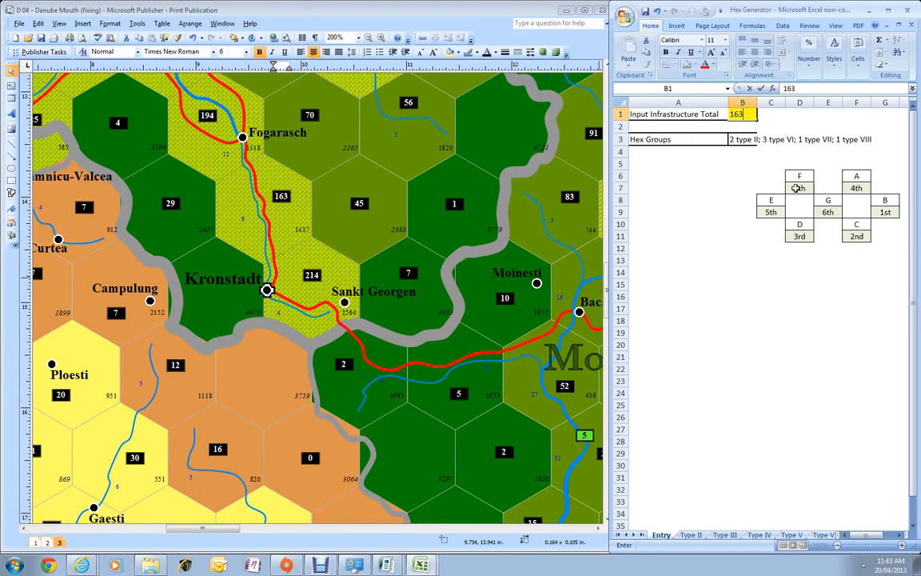
{"action": "key", "text": "Return"}
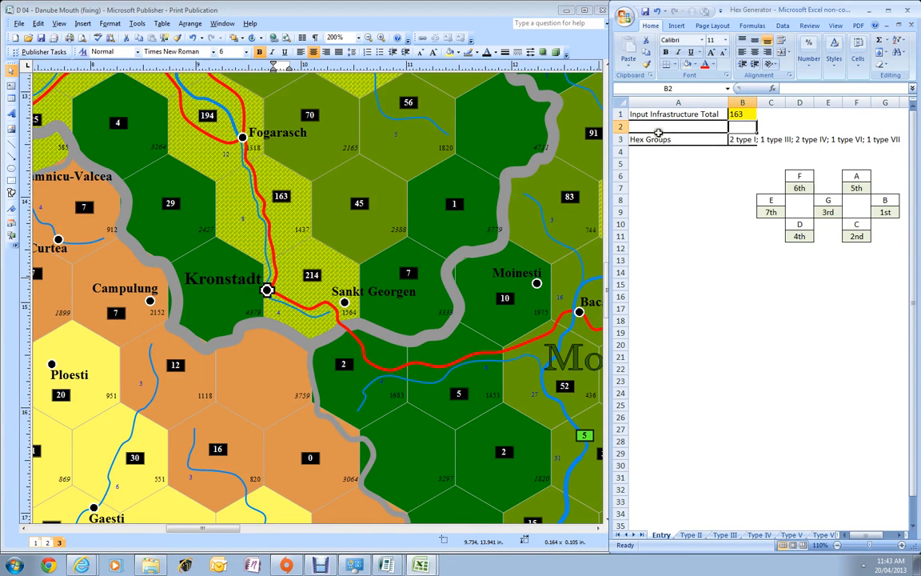
Return to the 2-mile map and copy a 1 label onto the east and southeast hex groups of the large template hexagon
{"action": "left_click", "coordinate": [388, 566]}
{"action": "left_click", "coordinate": [357, 505]}
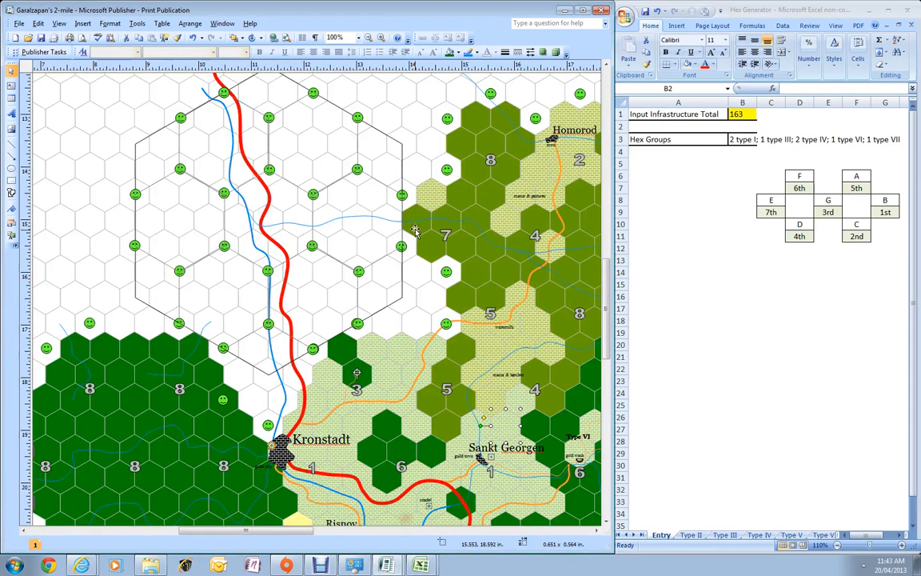
{"action": "left_click", "coordinate": [534, 235]}
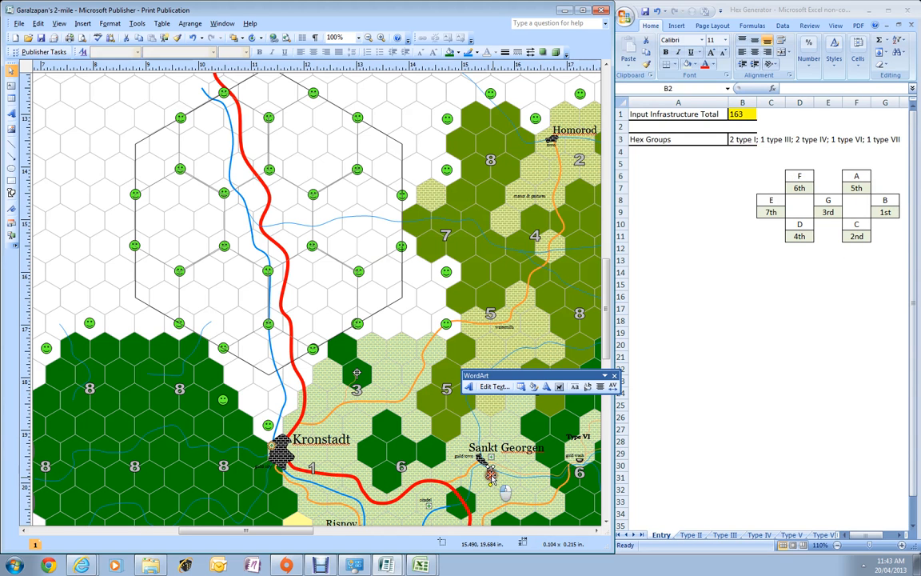
{"action": "left_click", "coordinate": [370, 237]}
{"action": "left_click_drag", "start_coordinate": [371, 234], "coordinate": [312, 316]}
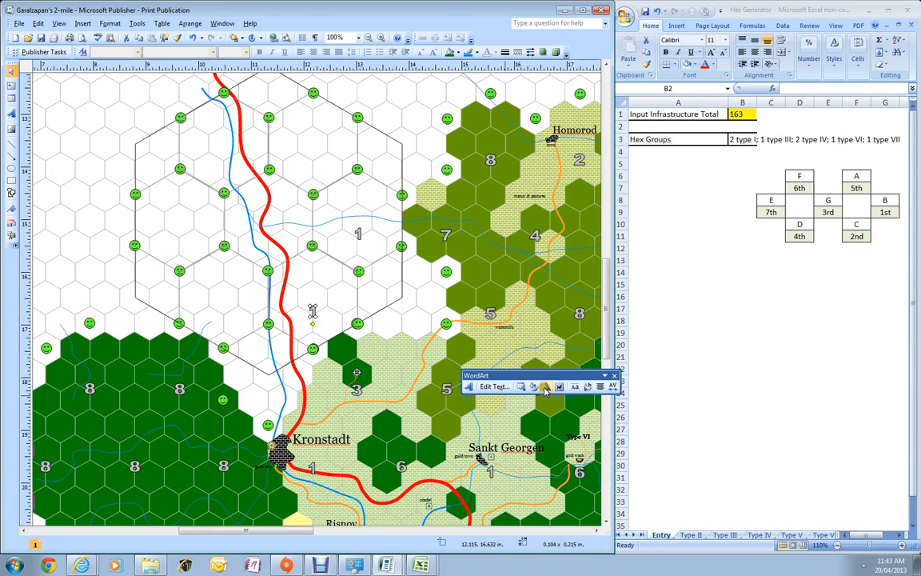
Copy a 3 label onto the central hex group and another onto the southwest group, changing the latter's text to 4
{"action": "left_click_drag", "start_coordinate": [359, 391], "coordinate": [244, 234]}
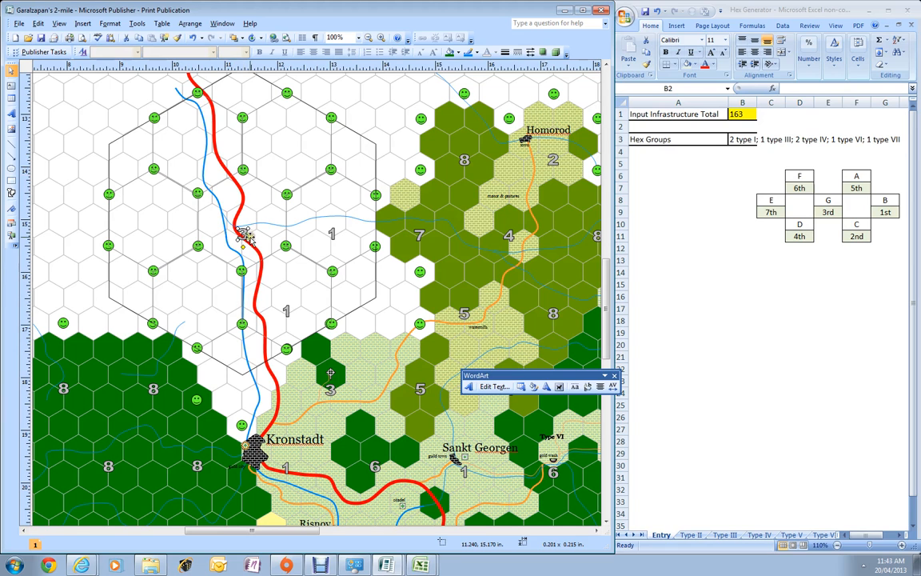
{"action": "left_click_drag", "start_coordinate": [245, 237], "coordinate": [198, 315]}
{"action": "double_click", "coordinate": [198, 315]}
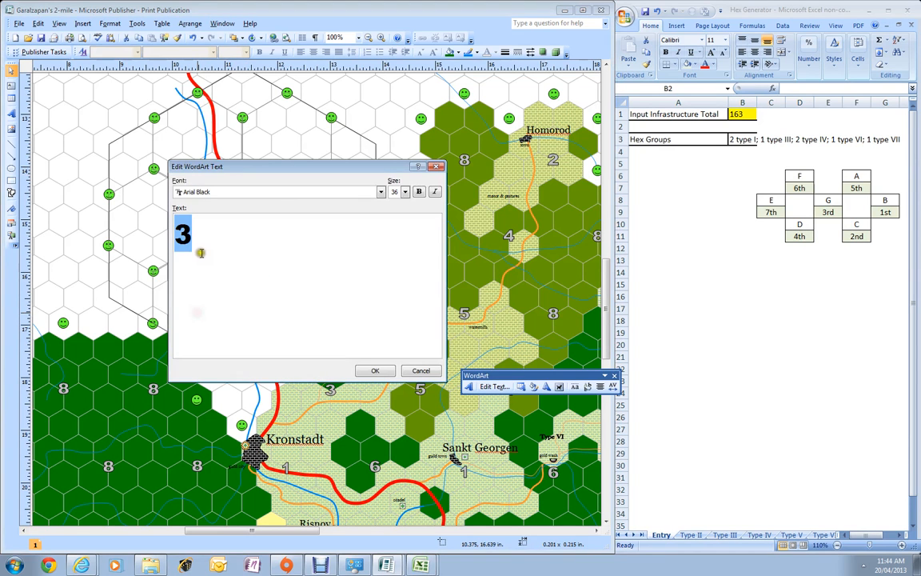
{"action": "type", "text": "4"}
{"action": "left_click", "coordinate": [375, 370]}
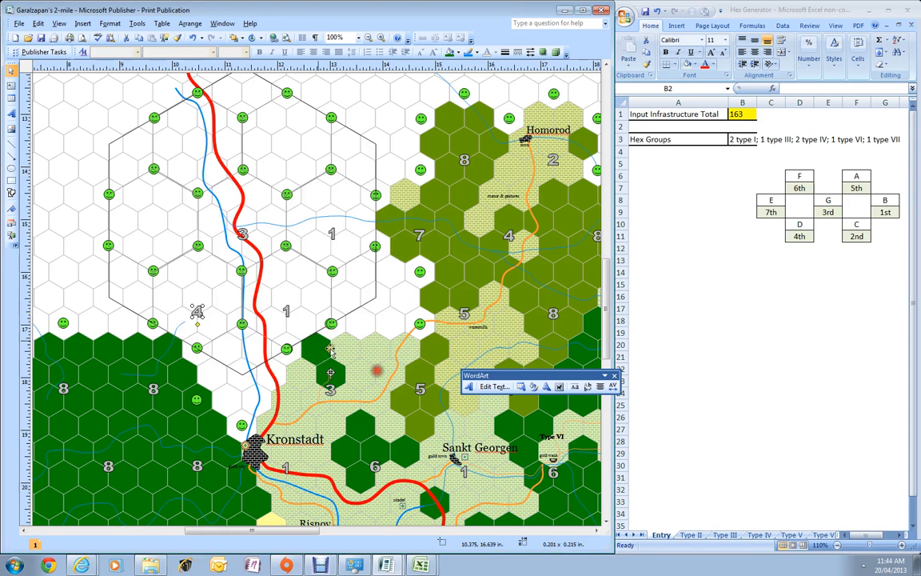
Label the template's remaining hex groups with copied numbers: 4 northeast, 6 northwest and 7 west
{"action": "left_click_drag", "start_coordinate": [198, 313], "coordinate": [287, 157]}
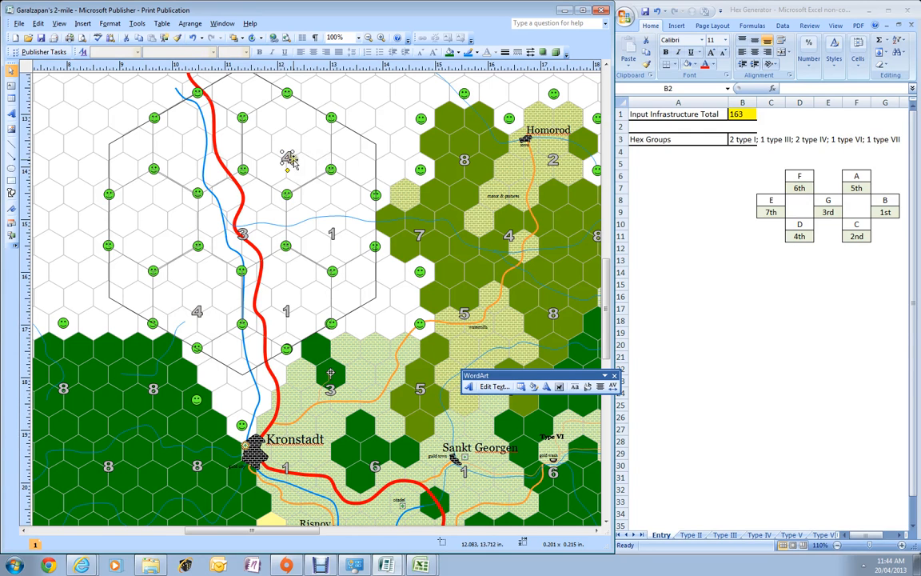
{"action": "left_click_drag", "start_coordinate": [287, 160], "coordinate": [195, 157]}
{"action": "double_click", "coordinate": [196, 158]}
{"action": "type", "text": "6"}
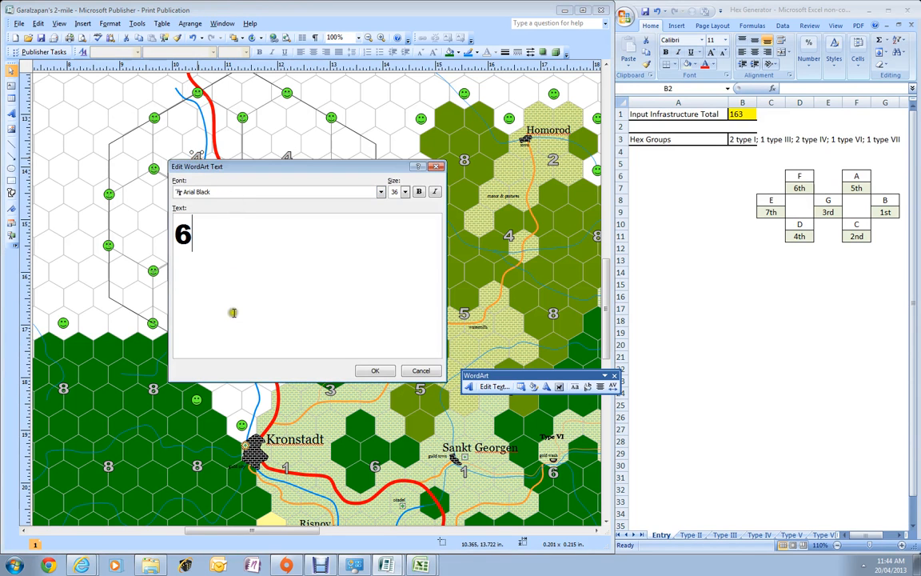
{"action": "left_click", "coordinate": [375, 370]}
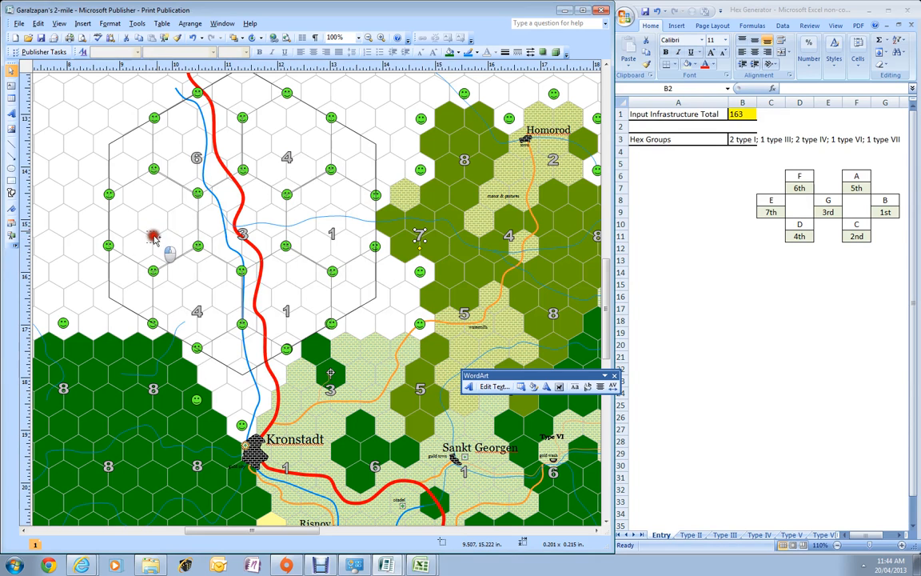
{"action": "left_click_drag", "start_coordinate": [153, 235], "coordinate": [154, 235]}
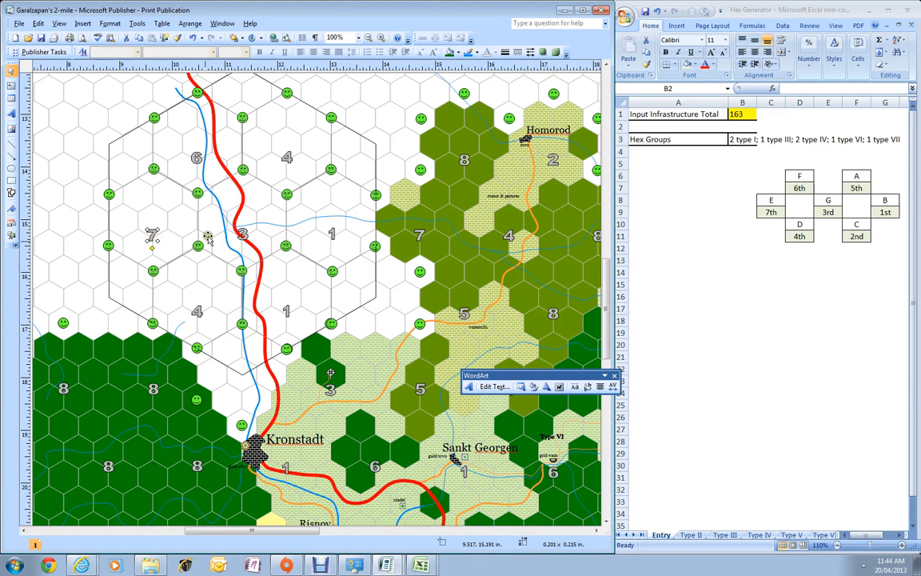
Place a copy of the template's small hexagon outline over the unfilled hexes directly north of Kronstadt
{"action": "left_click_drag", "start_coordinate": [241, 272], "coordinate": [267, 337]}
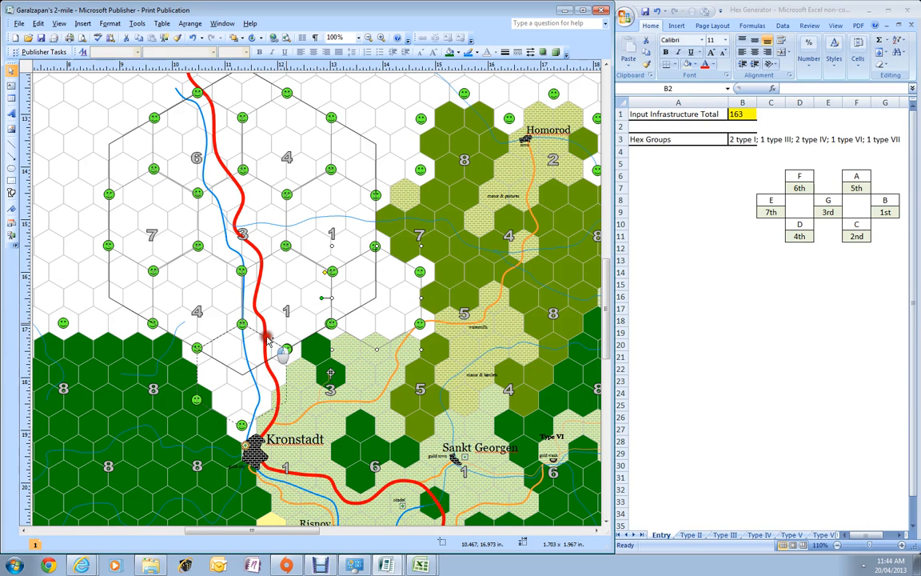
{"action": "left_click_drag", "start_coordinate": [269, 340], "coordinate": [269, 342]}
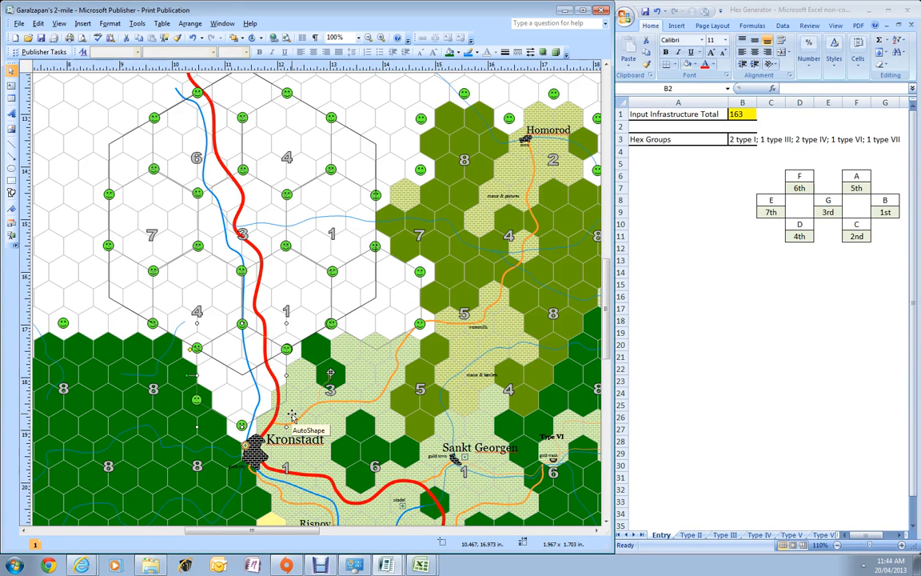
{"action": "left_click", "coordinate": [286, 291]}
Look through the Type II, Type III and Type IV sheets of Hex Generator and return to Type II
{"action": "left_click", "coordinate": [729, 276]}
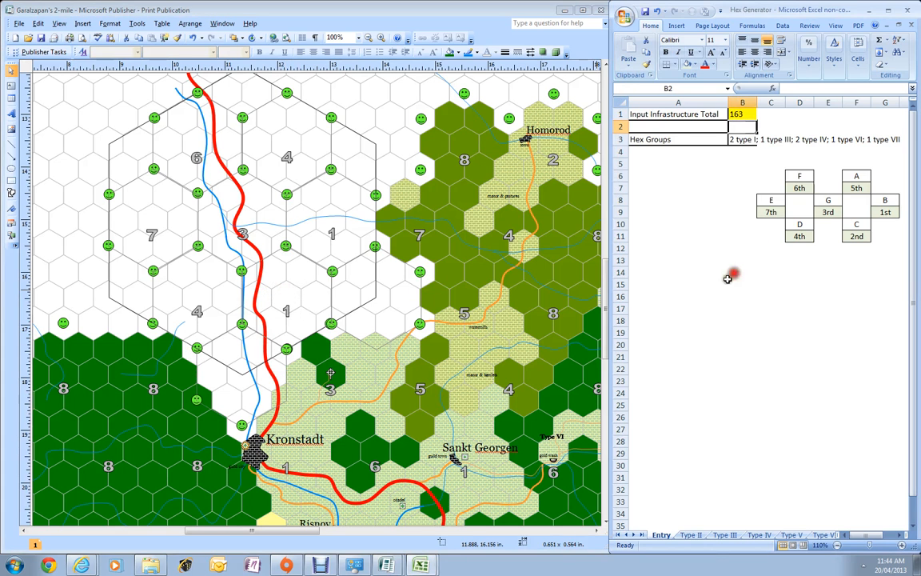
{"action": "left_click", "coordinate": [691, 534]}
{"action": "left_click", "coordinate": [724, 535]}
{"action": "left_click", "coordinate": [759, 535]}
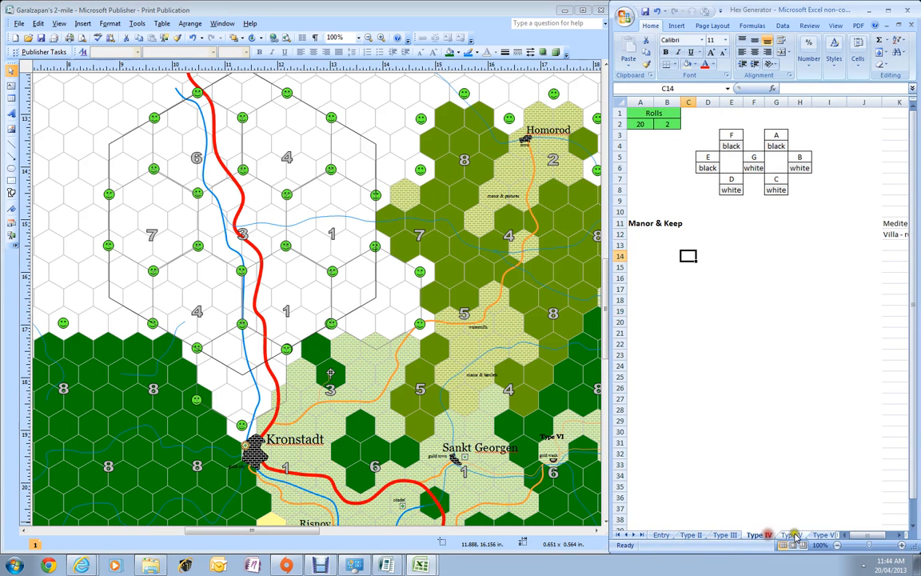
{"action": "left_click", "coordinate": [690, 534]}
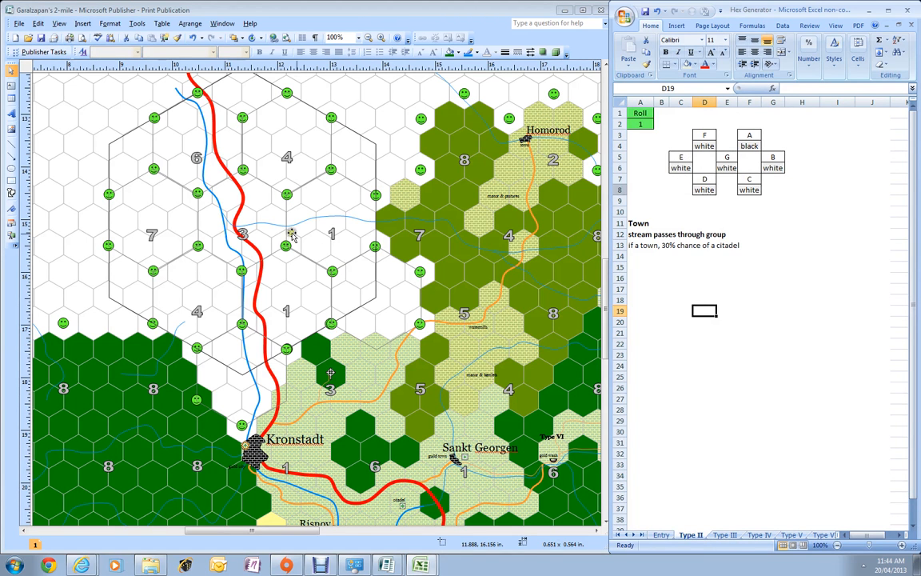
Fill the seven hexes of the southeast group labelled 1 inside the large hexagon with pale yellow
{"action": "left_click", "coordinate": [277, 274]}
{"action": "left_click", "coordinate": [306, 273], "text": "ctrl"}
{"action": "left_click", "coordinate": [315, 301], "text": "ctrl"}
{"action": "left_click", "coordinate": [280, 295], "text": "ctrl"}
{"action": "left_click", "coordinate": [263, 303], "text": "ctrl"}
{"action": "left_click", "coordinate": [280, 326], "text": "ctrl"}
{"action": "left_click", "coordinate": [298, 328], "text": "ctrl"}
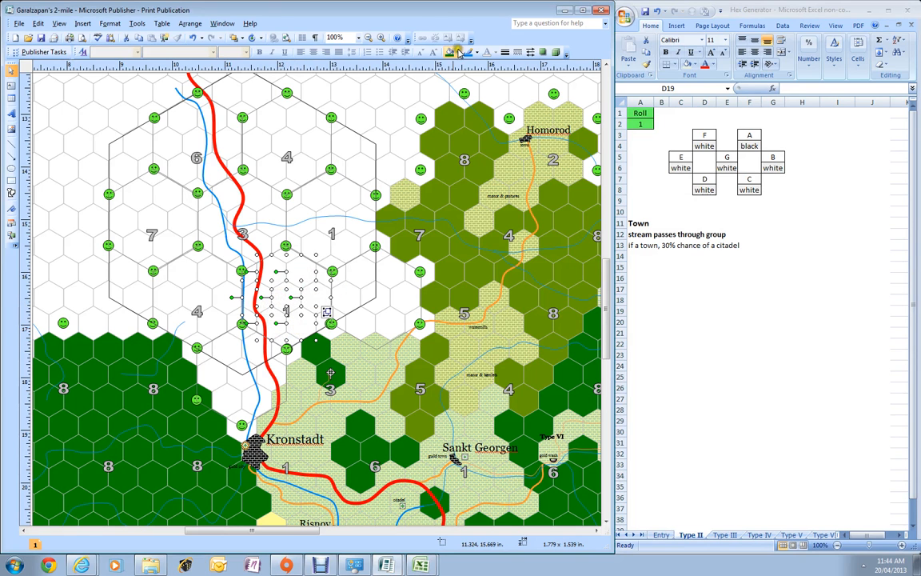
{"action": "left_click", "coordinate": [455, 52]}
{"action": "left_click", "coordinate": [502, 100]}
Fill the hexes of the east group labelled 1 inside the large hexagon with the same pale yellow
{"action": "left_click", "coordinate": [319, 245]}
{"action": "left_click", "coordinate": [349, 244], "text": "ctrl"}
{"action": "left_click", "coordinate": [363, 213], "text": "ctrl"}
{"action": "left_click", "coordinate": [302, 210], "text": "ctrl"}
{"action": "left_click", "coordinate": [310, 192], "text": "ctrl"}
{"action": "left_click", "coordinate": [344, 190], "text": "ctrl"}
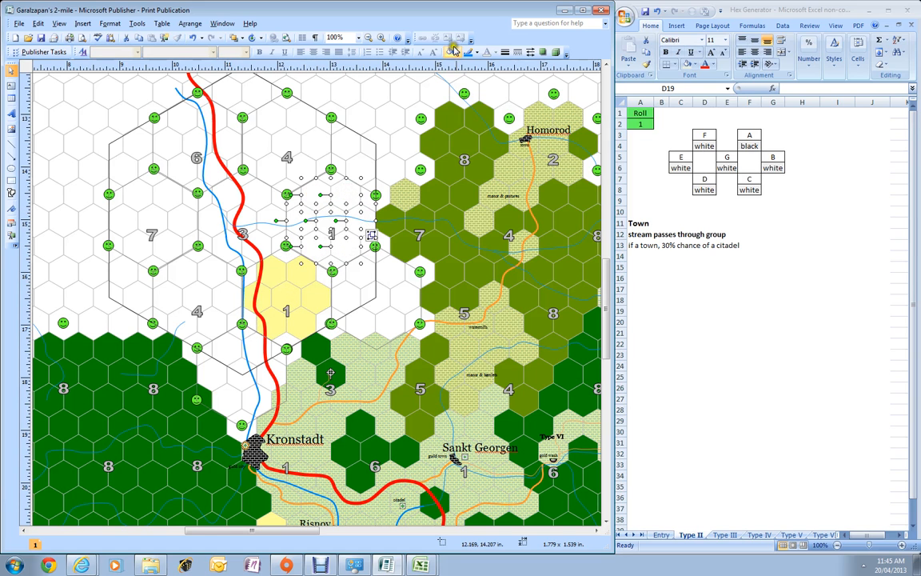
{"action": "left_click", "coordinate": [450, 52]}
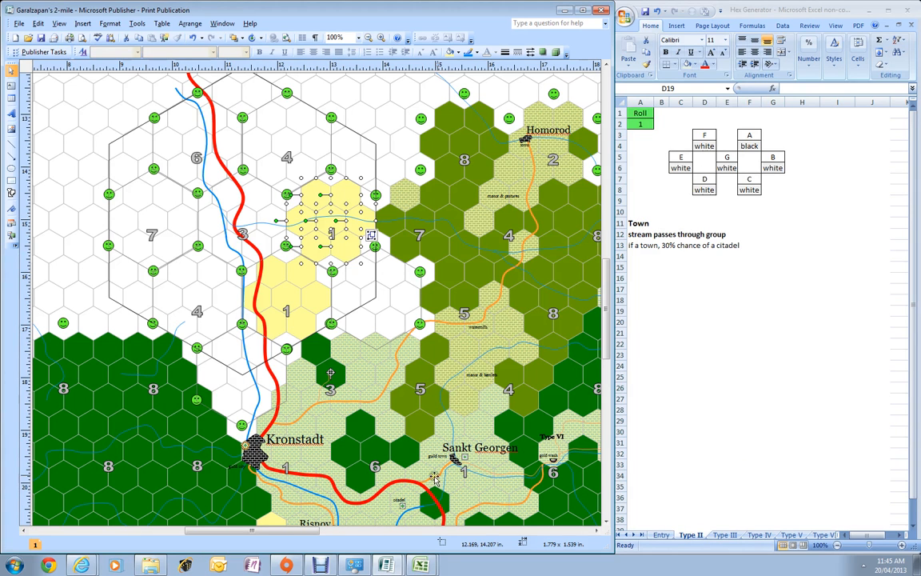
Make the Sankt Georgen town symbol's black brick fill and 0.25 pt line the default for new AutoShapes
{"action": "left_click", "coordinate": [454, 458]}
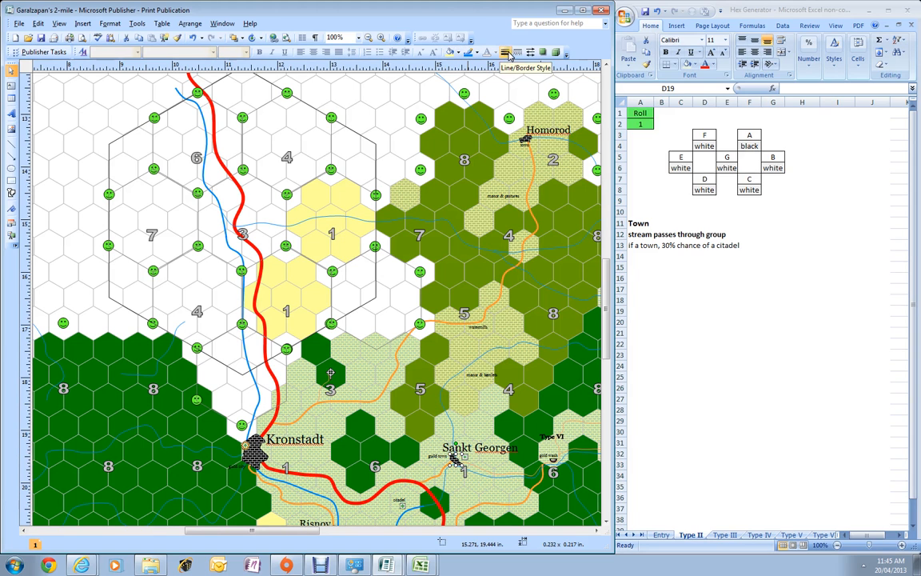
{"action": "left_click", "coordinate": [507, 53]}
{"action": "left_click", "coordinate": [541, 210]}
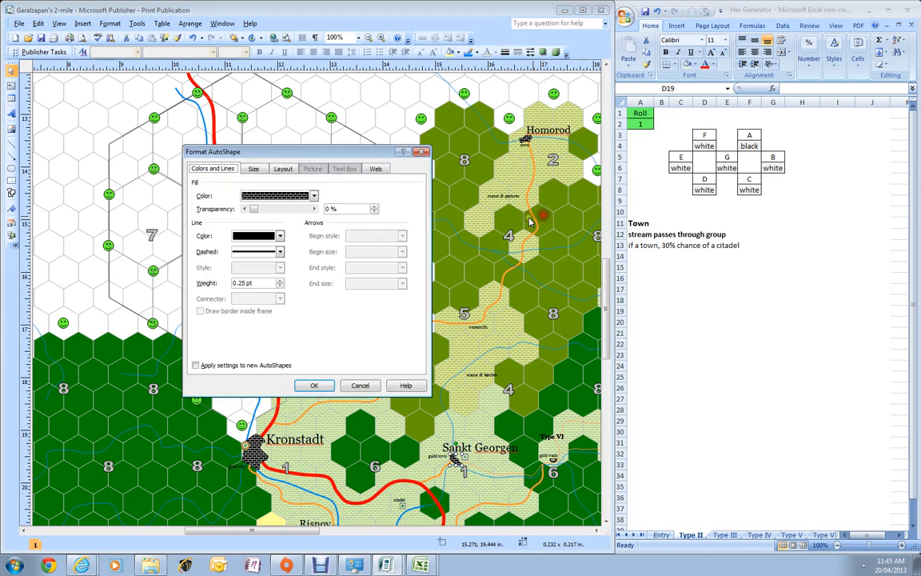
{"action": "left_click", "coordinate": [195, 365]}
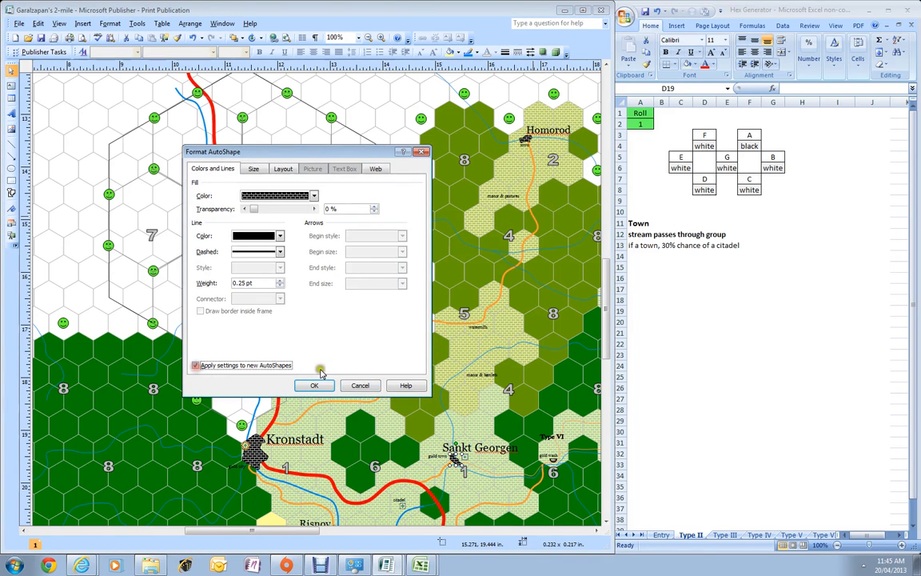
{"action": "left_click", "coordinate": [314, 385]}
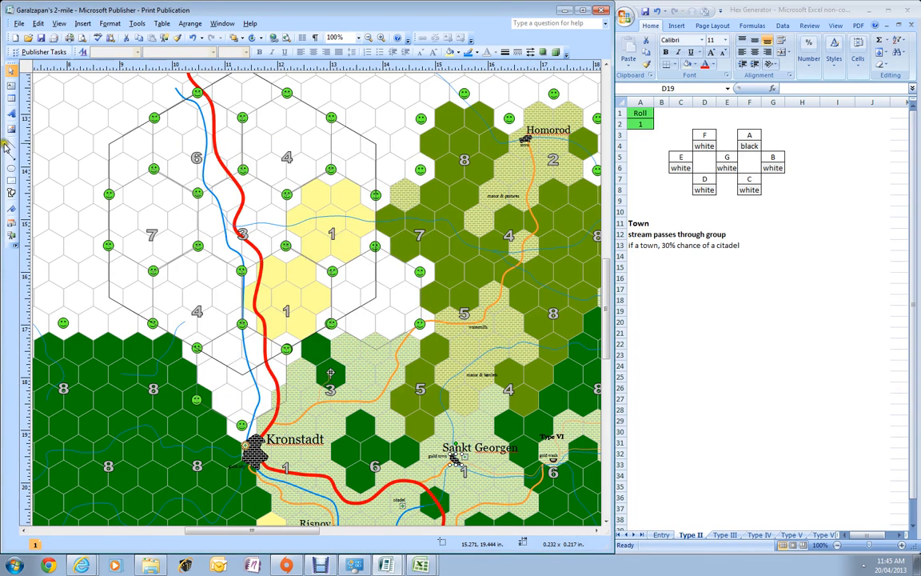
Switch to Hex Generator in Excel and recalculate its Entry sheet to roll a town location for the east group labelled 1
{"action": "left_click", "coordinate": [704, 311]}
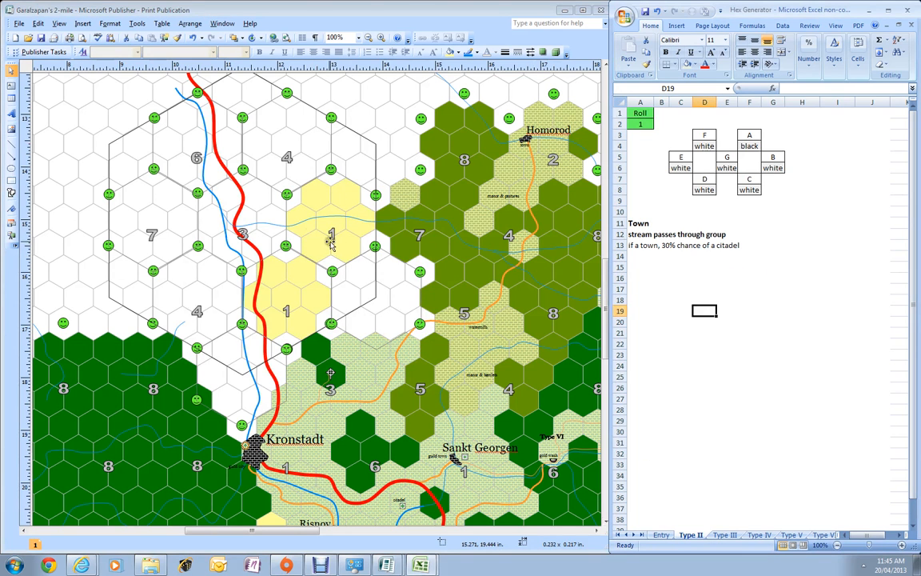
{"action": "left_click", "coordinate": [660, 534]}
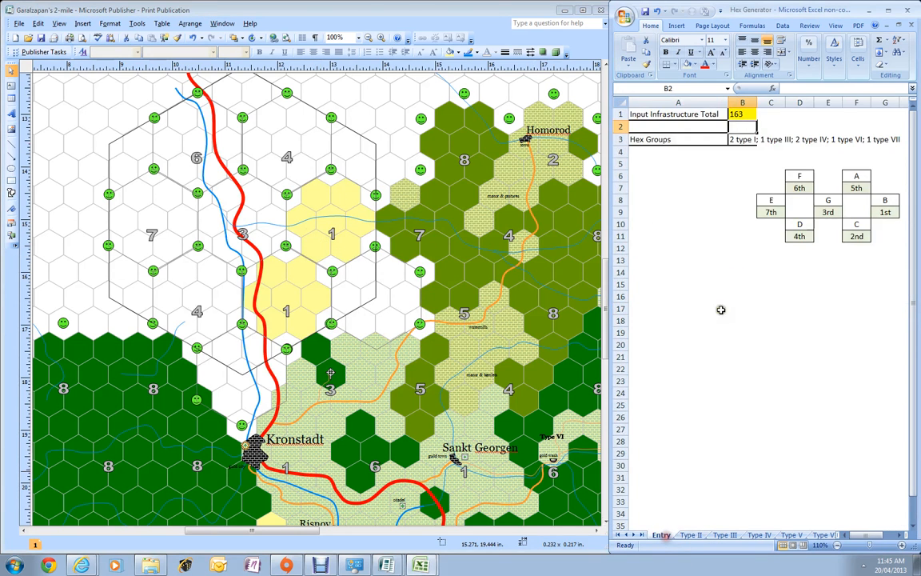
{"action": "left_click", "coordinate": [703, 185]}
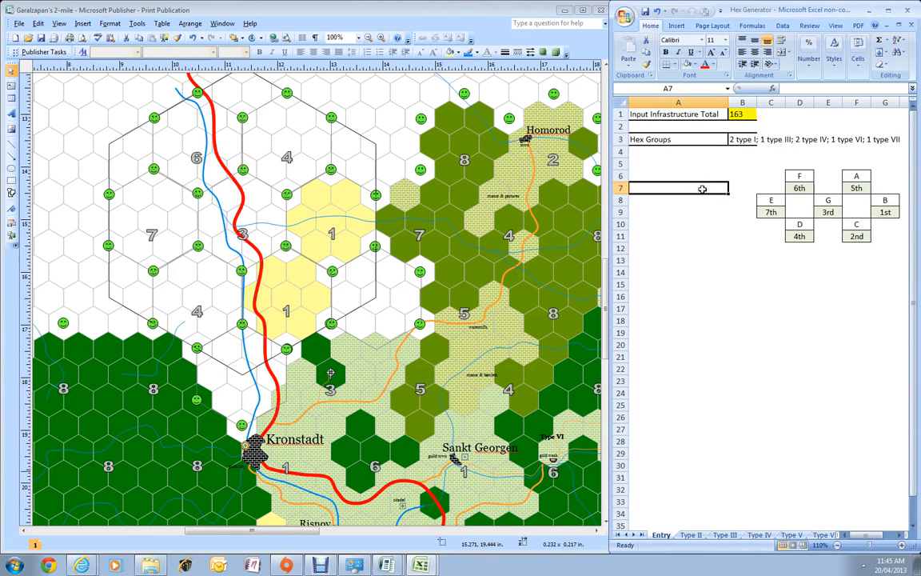
{"action": "key", "text": "F9"}
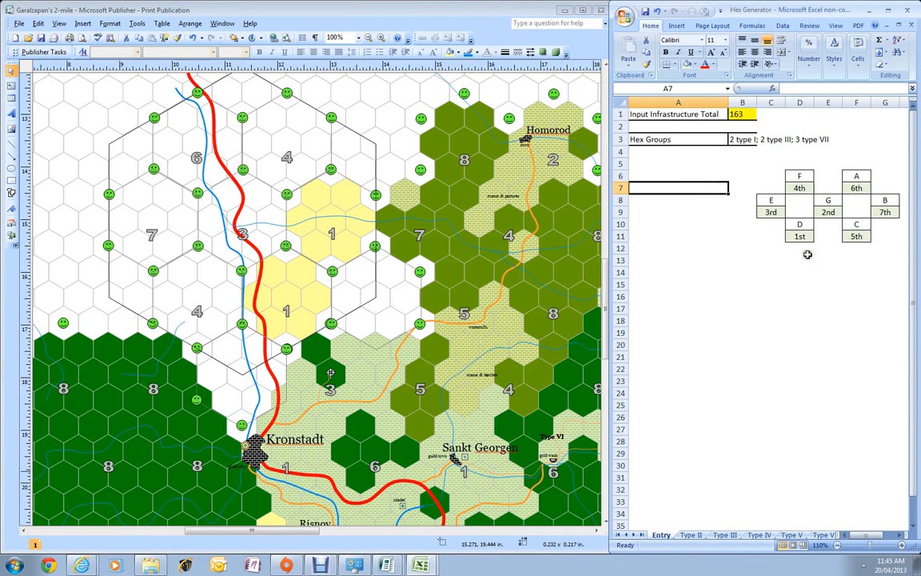
In Publisher, draw a Scribble town symbol about 0.23 x 0.23 in in the southwest hex of the east group labelled 1
{"action": "left_click", "coordinate": [295, 216]}
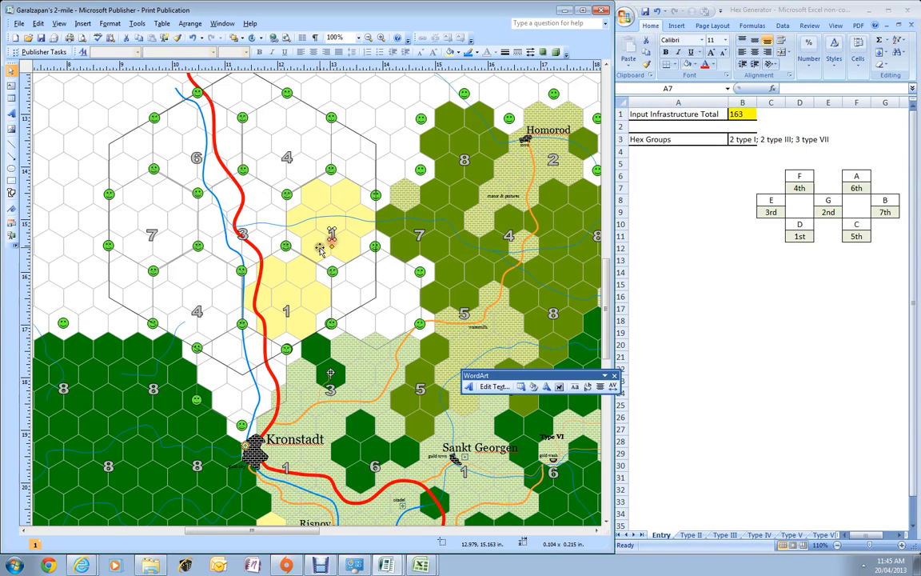
{"action": "left_click", "coordinate": [13, 194]}
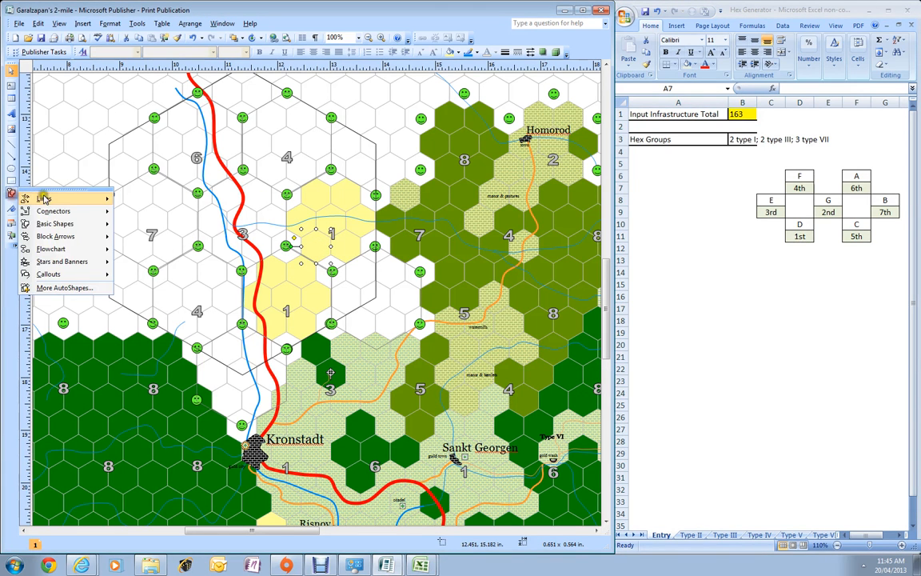
{"action": "mouse_move", "coordinate": [95, 198]}
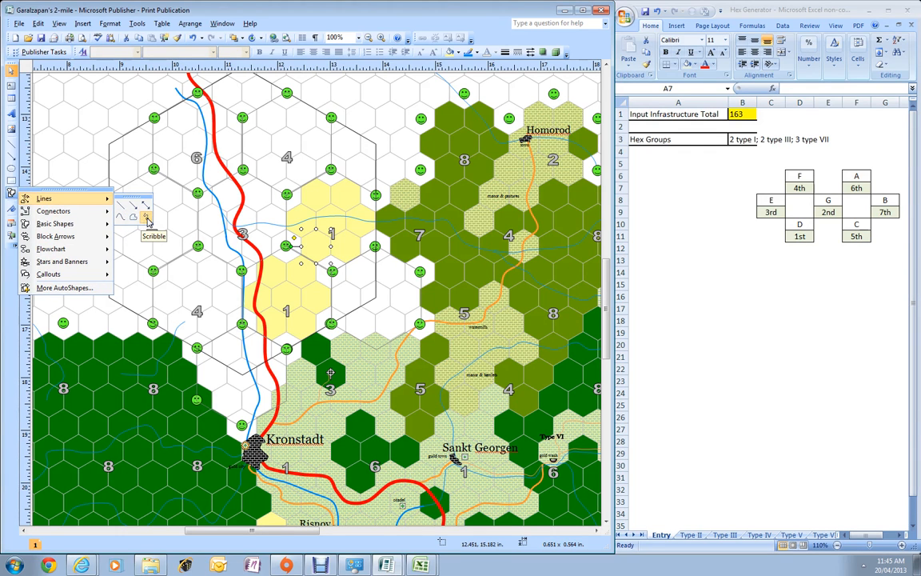
{"action": "left_click", "coordinate": [147, 221]}
{"action": "mouse_move", "coordinate": [313, 240]}
{"action": "left_mouse_down"}
{"action": "mouse_move", "coordinate": [317, 249]}
{"action": "mouse_move", "coordinate": [313, 242]}
{"action": "left_mouse_up"}
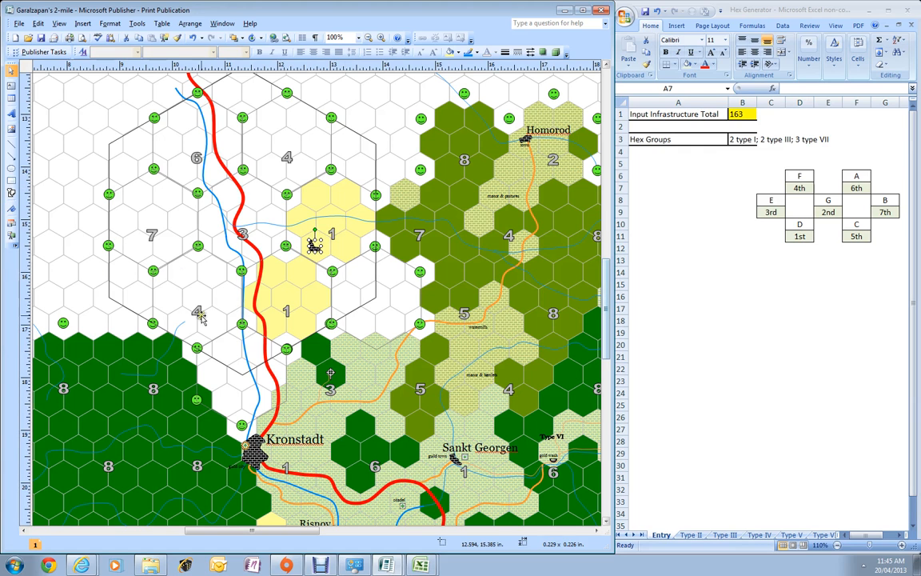
Recalculate Hex Generator's Entry sheet in Excel again to roll the town location for the southeast group labelled 1
{"action": "left_click", "coordinate": [286, 296]}
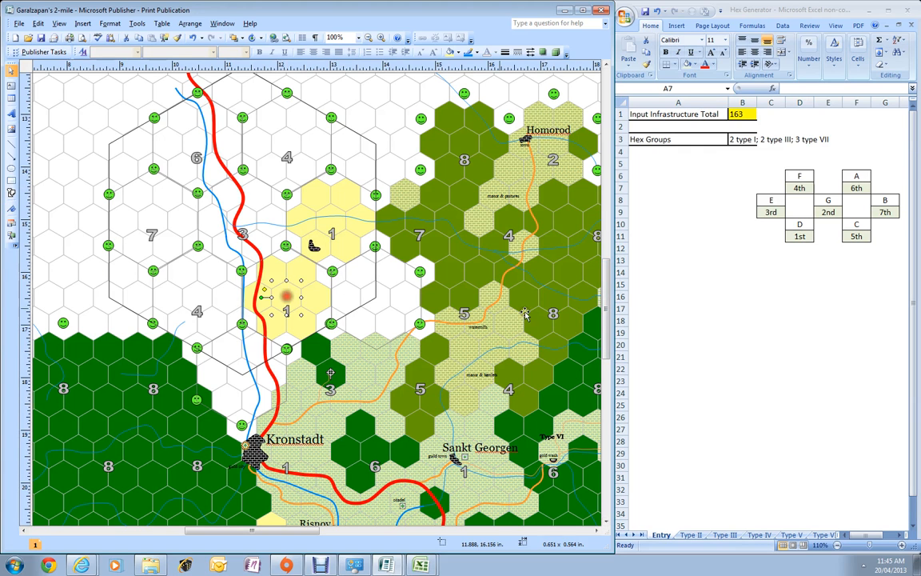
{"action": "left_click", "coordinate": [710, 306]}
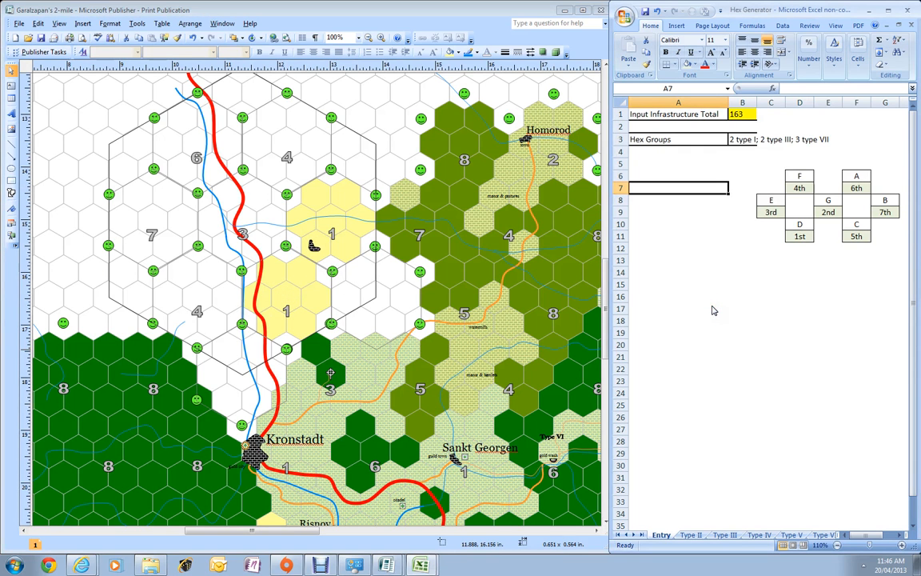
{"action": "key", "text": "F9"}
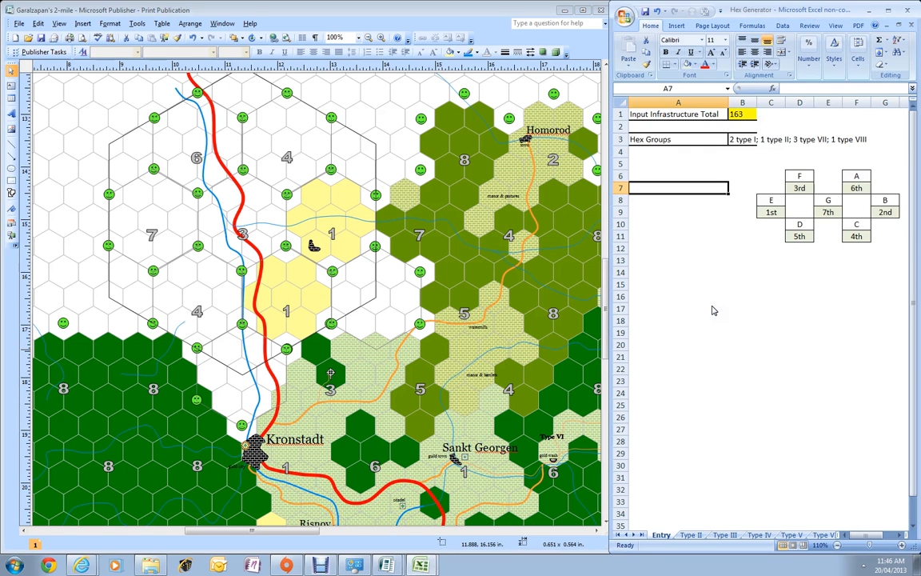
In Publisher, draw a Scribble town symbol about 0.19 x 0.27 in along the red road in the southeast group's west hex
{"action": "left_click", "coordinate": [251, 283]}
{"action": "left_click", "coordinate": [11, 193]}
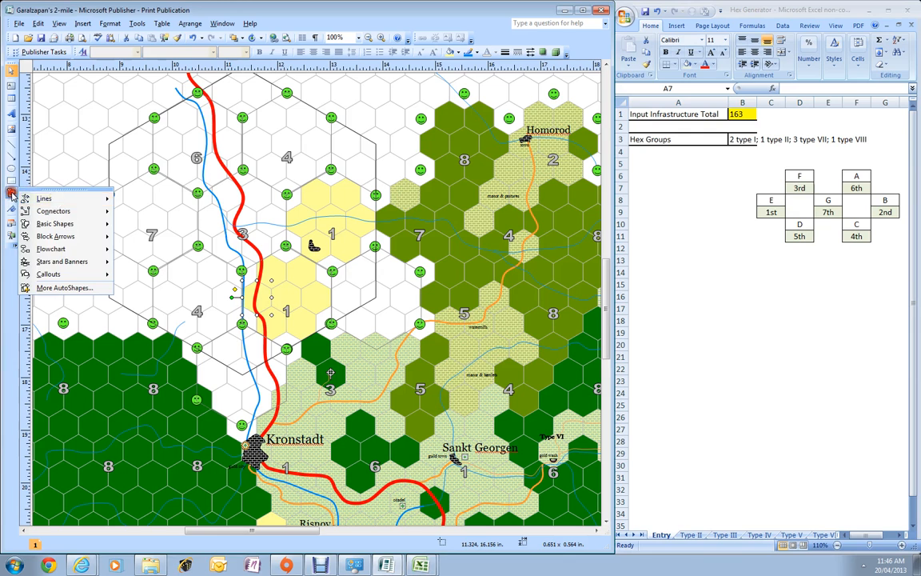
{"action": "mouse_move", "coordinate": [46, 198]}
{"action": "left_click", "coordinate": [118, 217]}
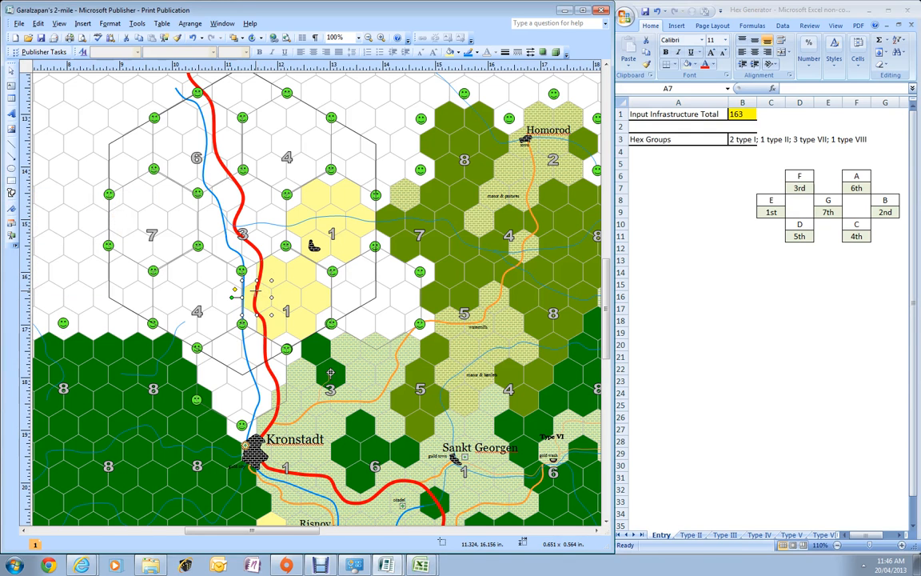
{"action": "left_click", "coordinate": [11, 192]}
{"action": "mouse_move", "coordinate": [63, 197]}
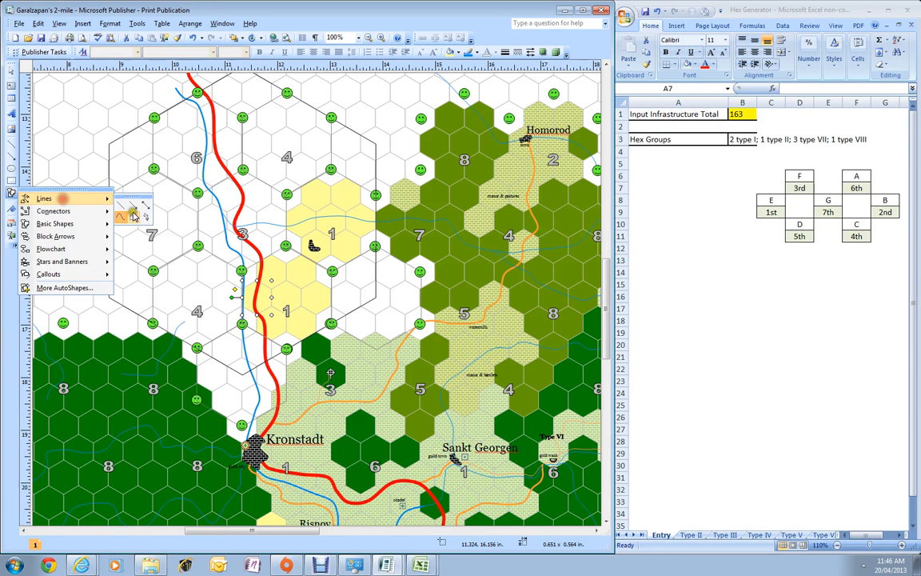
{"action": "left_click", "coordinate": [145, 217]}
{"action": "mouse_move", "coordinate": [256, 291]}
{"action": "left_mouse_down"}
{"action": "mouse_move", "coordinate": [264, 297]}
{"action": "mouse_move", "coordinate": [257, 292]}
{"action": "left_mouse_up"}
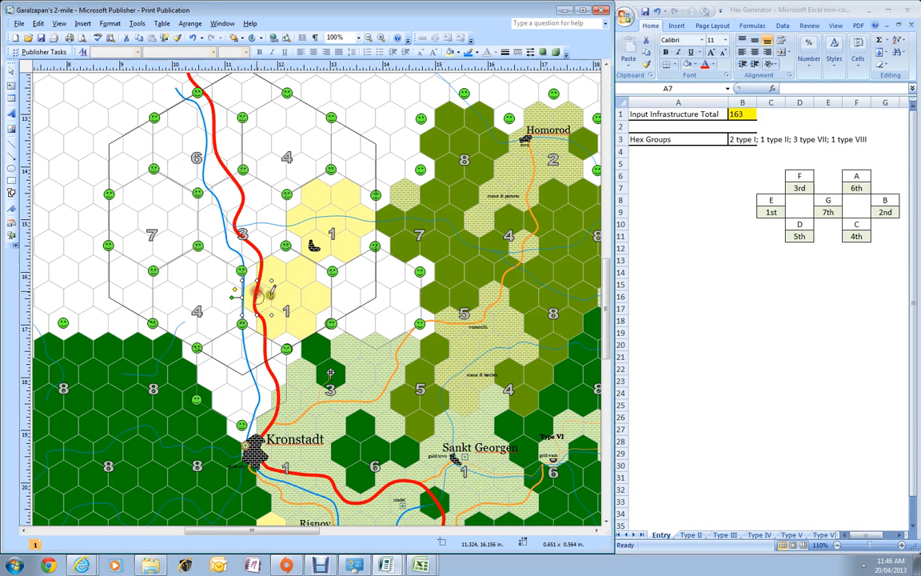
{"action": "left_click", "coordinate": [315, 247]}
{"action": "left_click", "coordinate": [259, 299]}
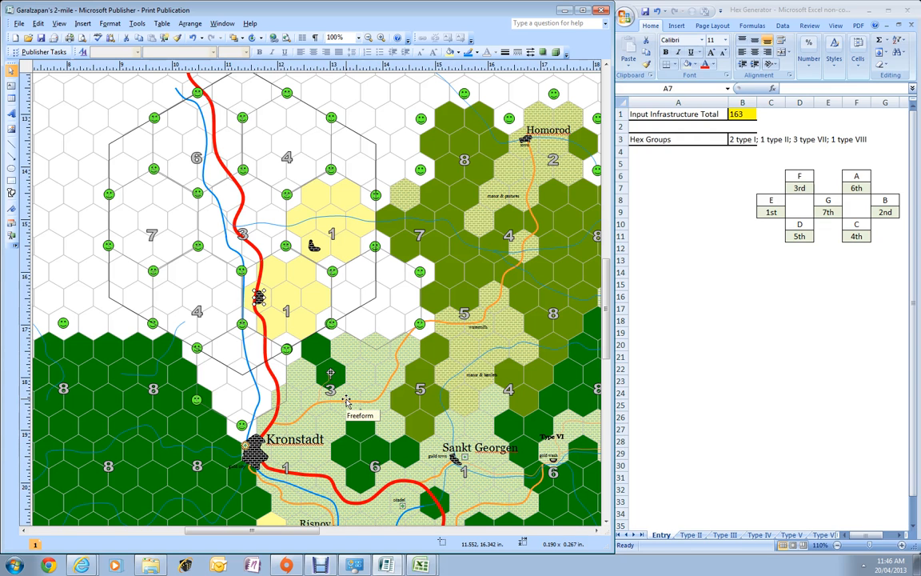
Copy the small "town" label near Sacele and place the copy beside the east group's new town symbol
{"action": "left_click", "coordinate": [486, 380]}
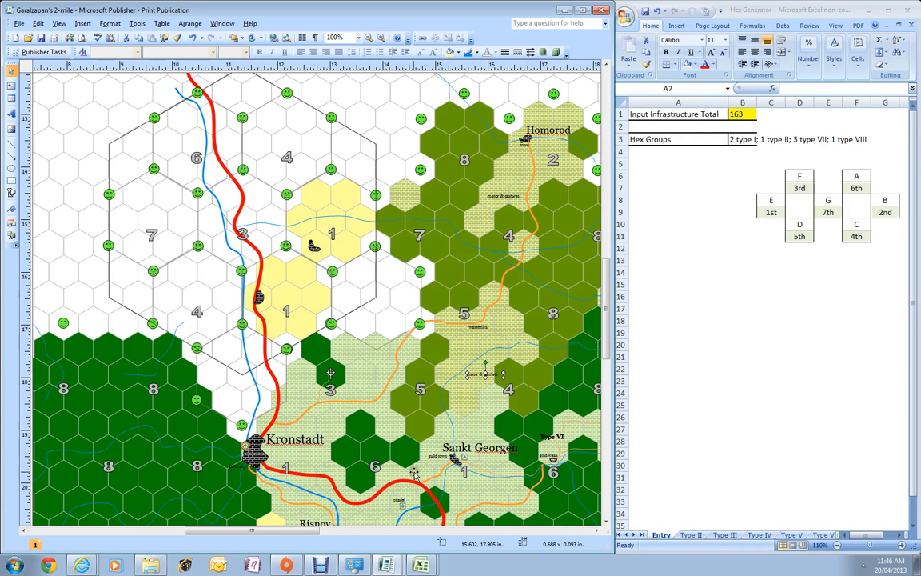
{"action": "scroll", "coordinate": [416, 475], "scroll_direction": "down", "scroll_amount": 3}
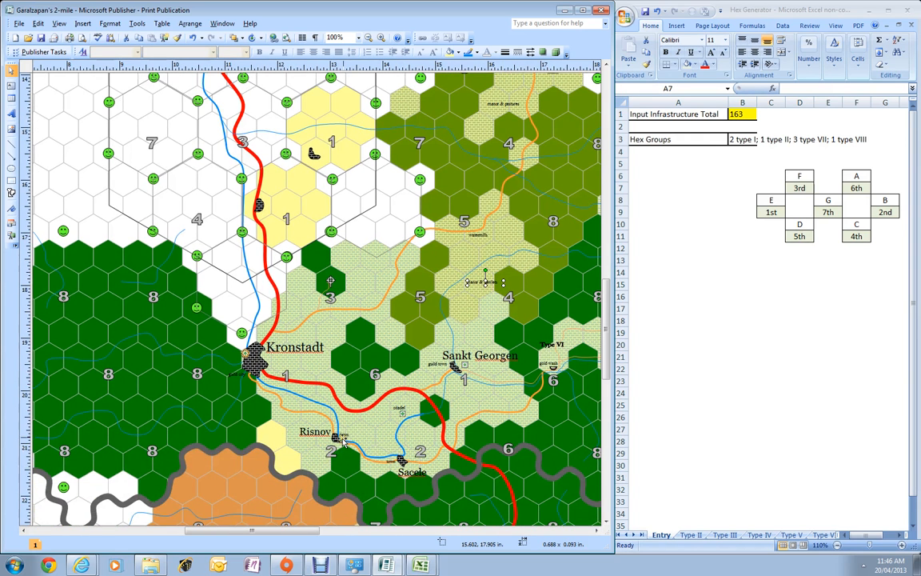
{"action": "left_click", "coordinate": [316, 431]}
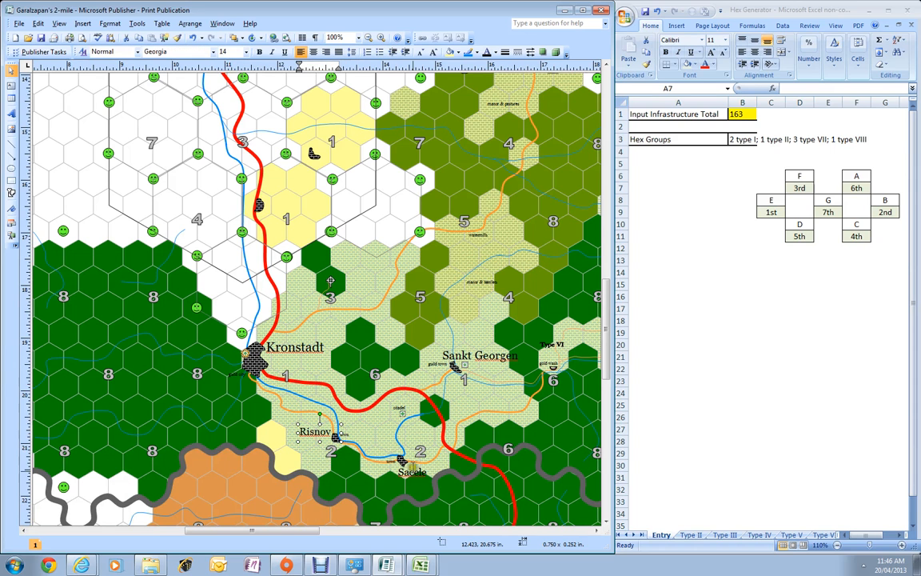
{"action": "left_click", "coordinate": [413, 478]}
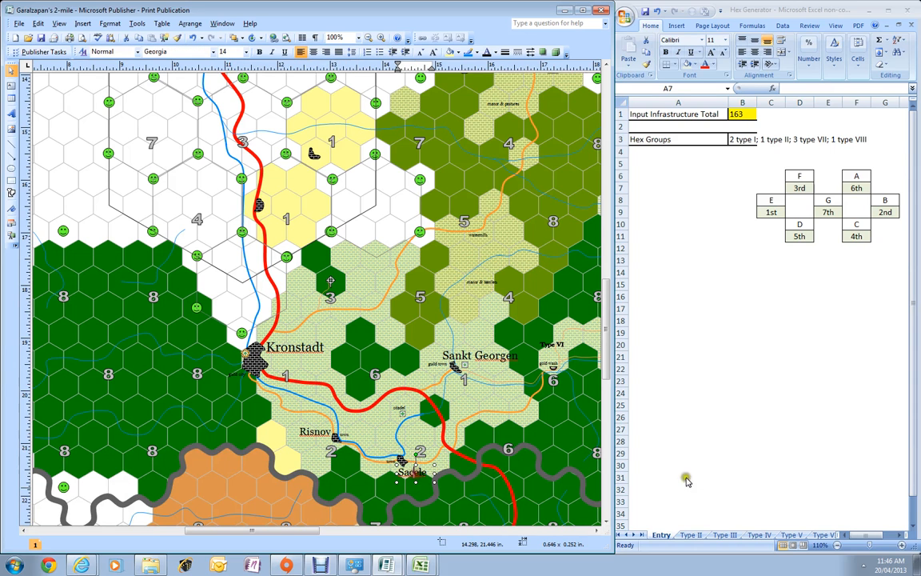
{"action": "left_click", "coordinate": [391, 462]}
{"action": "left_click_drag", "start_coordinate": [391, 462], "coordinate": [328, 160]}
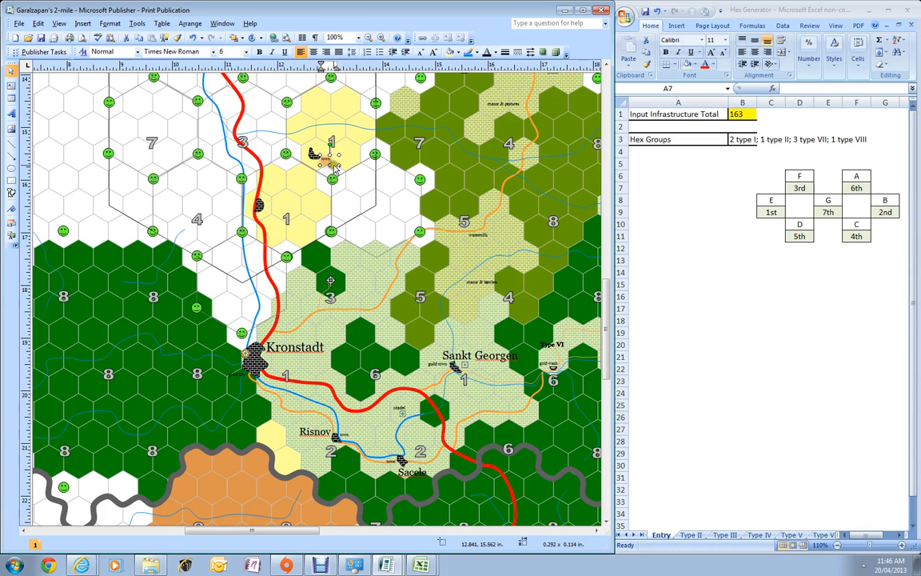
Place another copy of the "town" label just east of the southeast group's new town symbol
{"action": "left_click", "coordinate": [269, 204]}
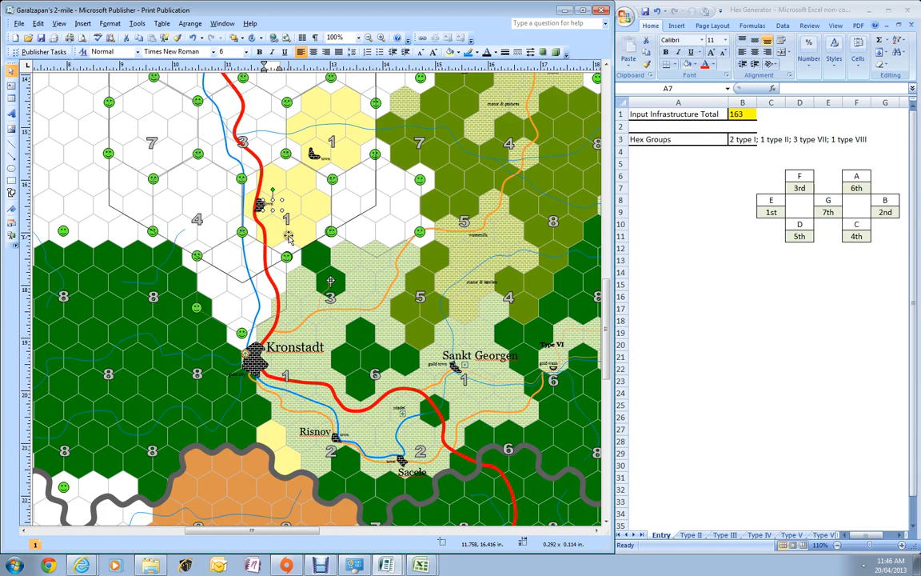
{"action": "left_click", "coordinate": [269, 205]}
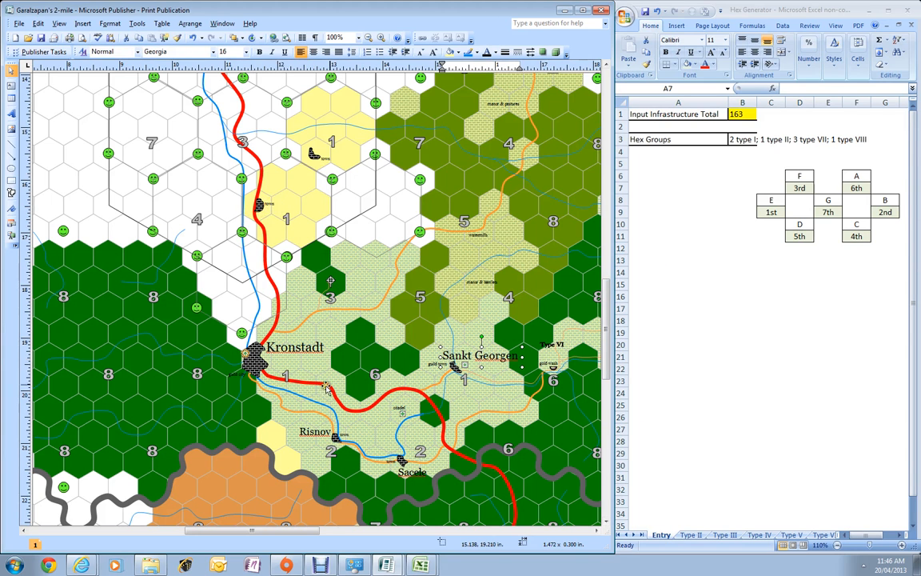
{"action": "left_click", "coordinate": [428, 366]}
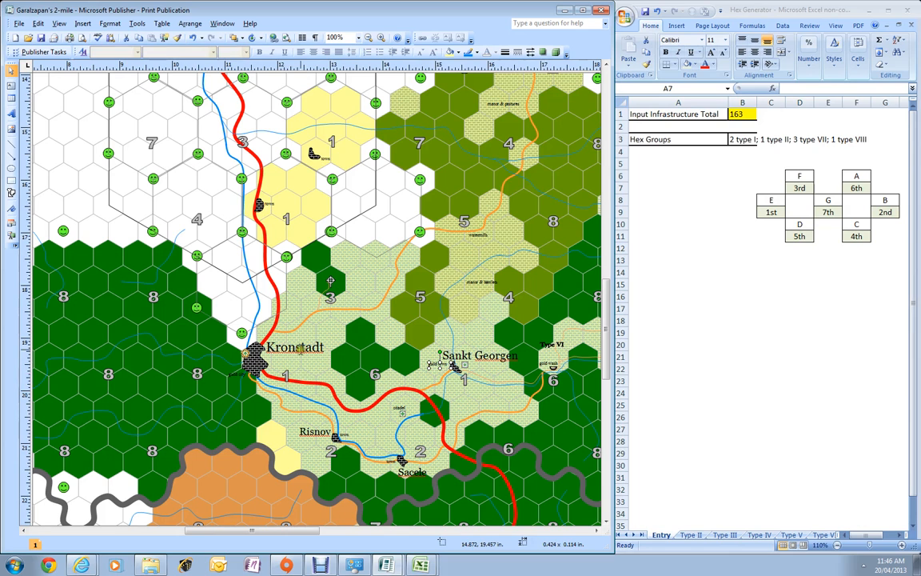
{"action": "left_click", "coordinate": [298, 350]}
{"action": "left_click", "coordinate": [230, 377]}
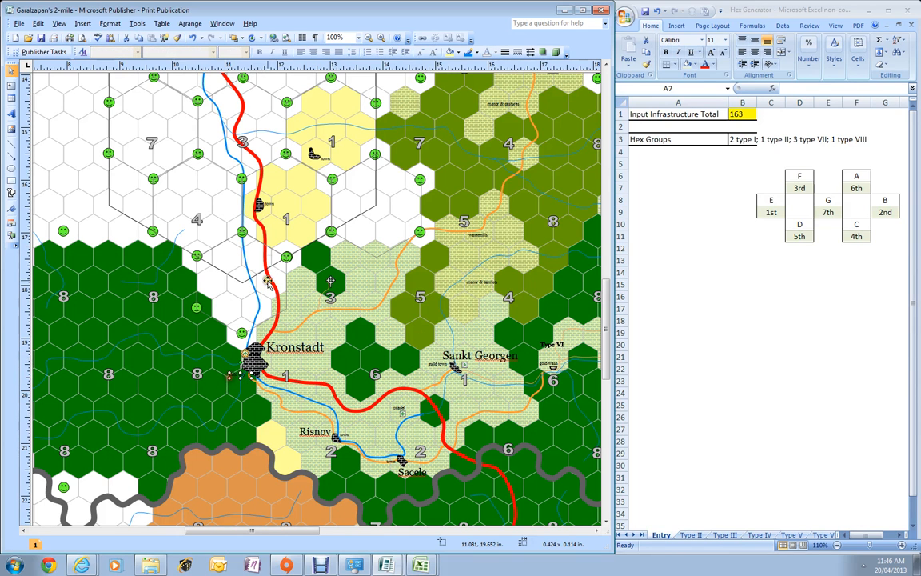
{"action": "left_click", "coordinate": [258, 205]}
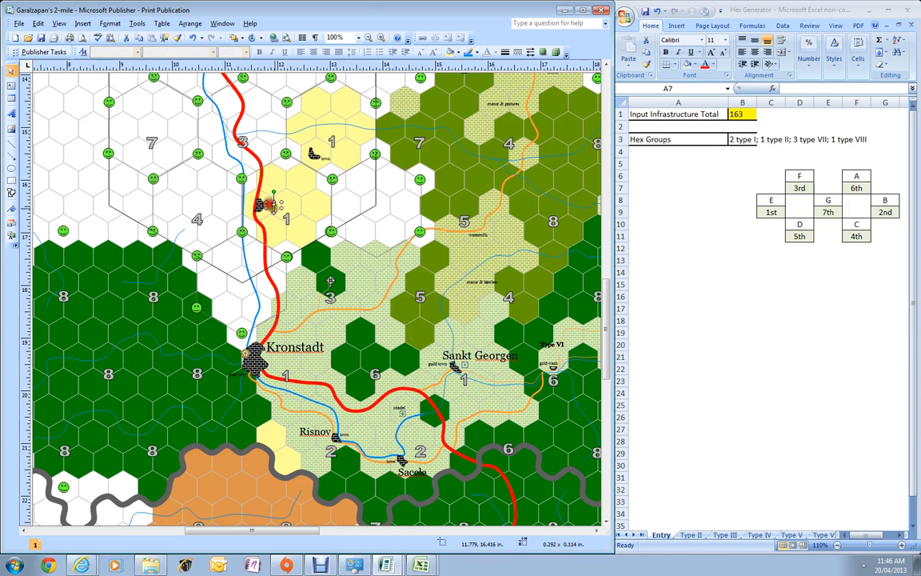
Examine the two new town symbols at 200% zoom and look through the fill, line weight and detailed line options for map shapes
{"action": "left_click", "coordinate": [382, 37]}
{"action": "left_click", "coordinate": [382, 37]}
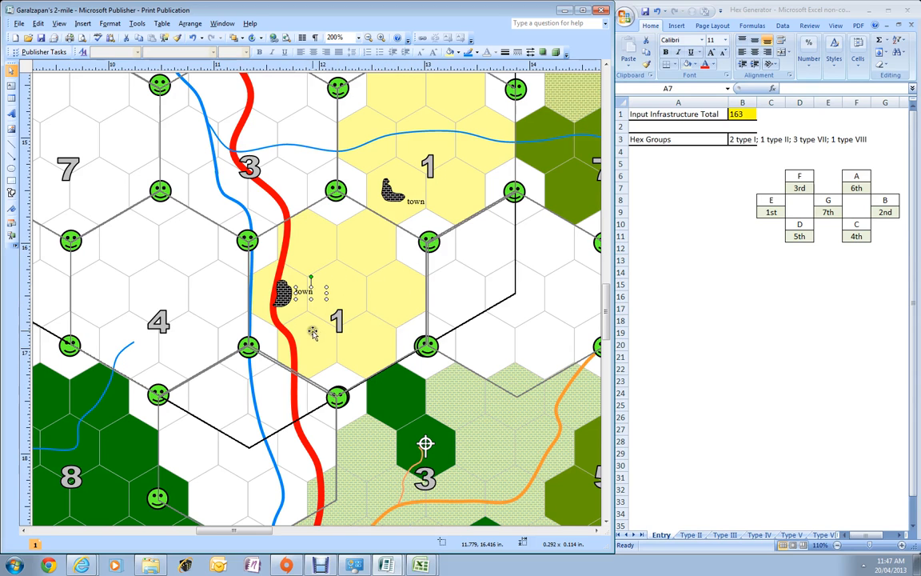
{"action": "left_click", "coordinate": [390, 190]}
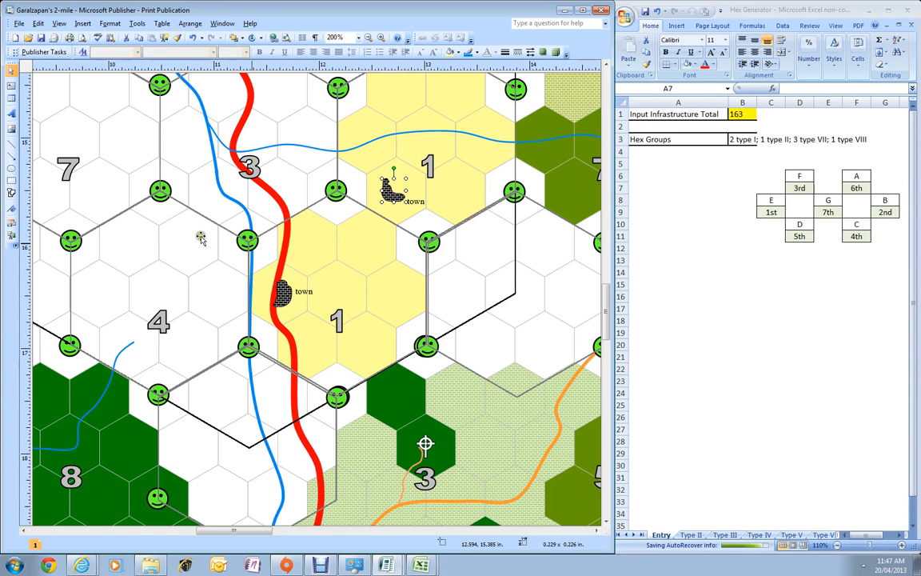
{"action": "left_click_drag", "start_coordinate": [236, 530], "coordinate": [248, 530]}
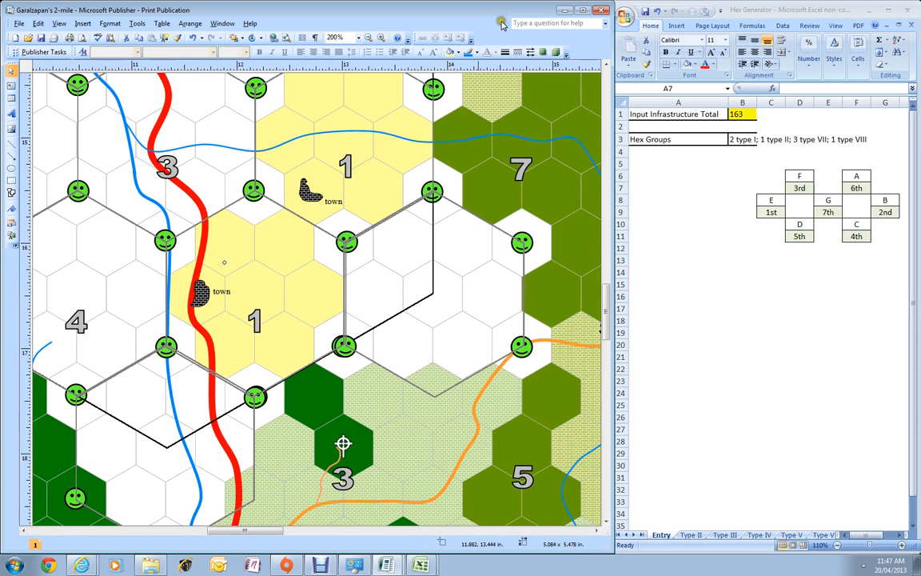
{"action": "left_click", "coordinate": [461, 53]}
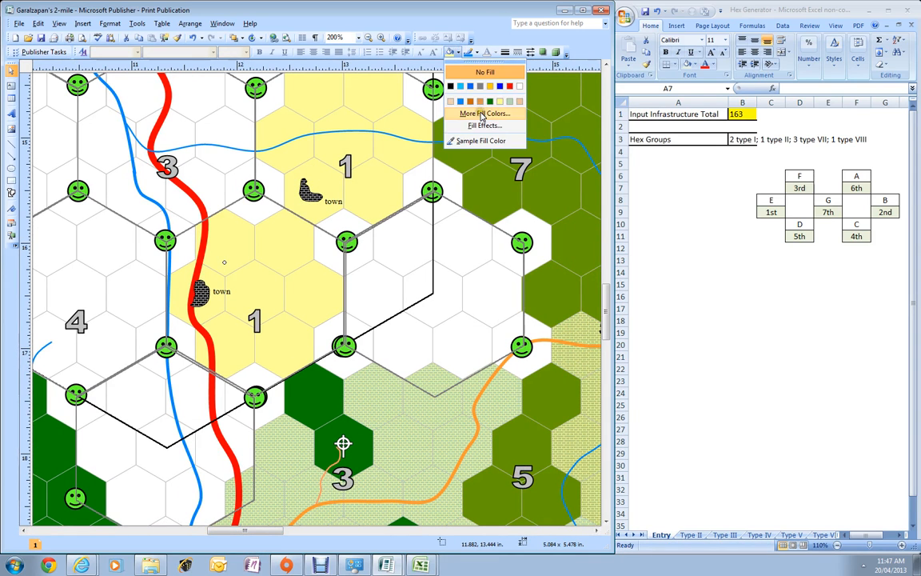
{"action": "left_click", "coordinate": [503, 54]}
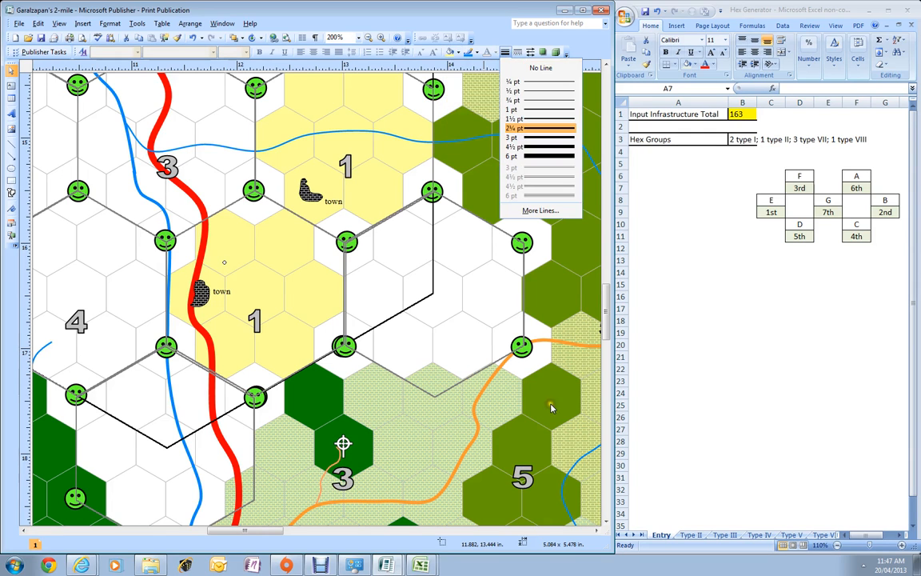
{"action": "left_click", "coordinate": [484, 383]}
{"action": "left_click", "coordinate": [492, 304]}
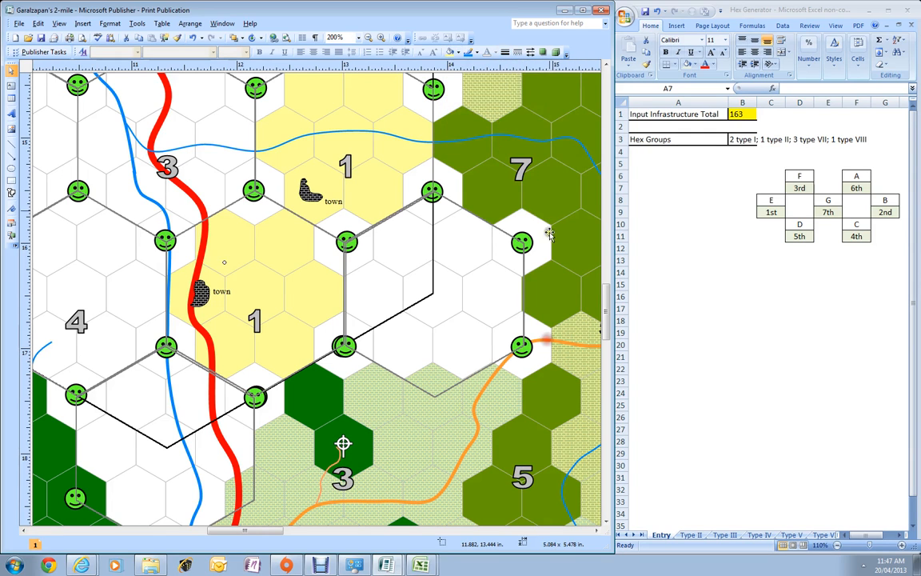
{"action": "left_click", "coordinate": [506, 53]}
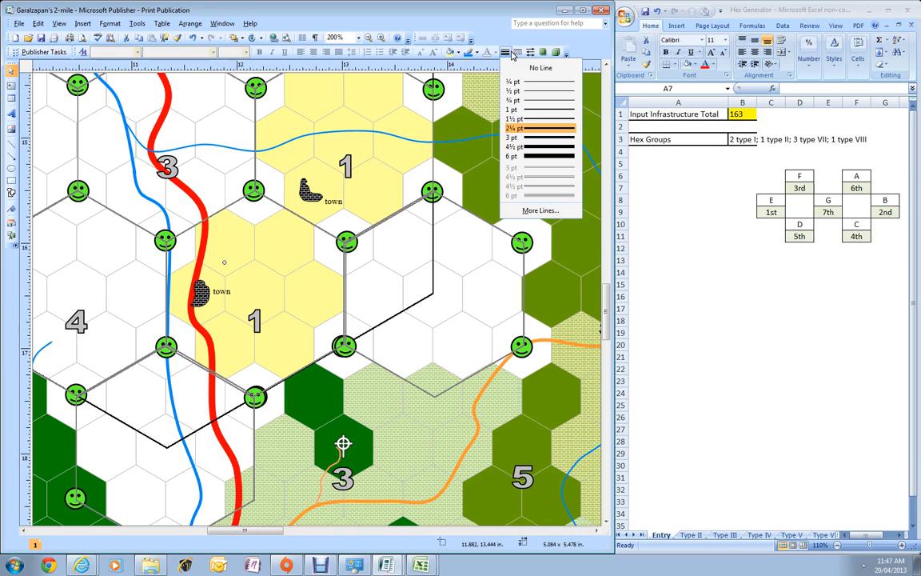
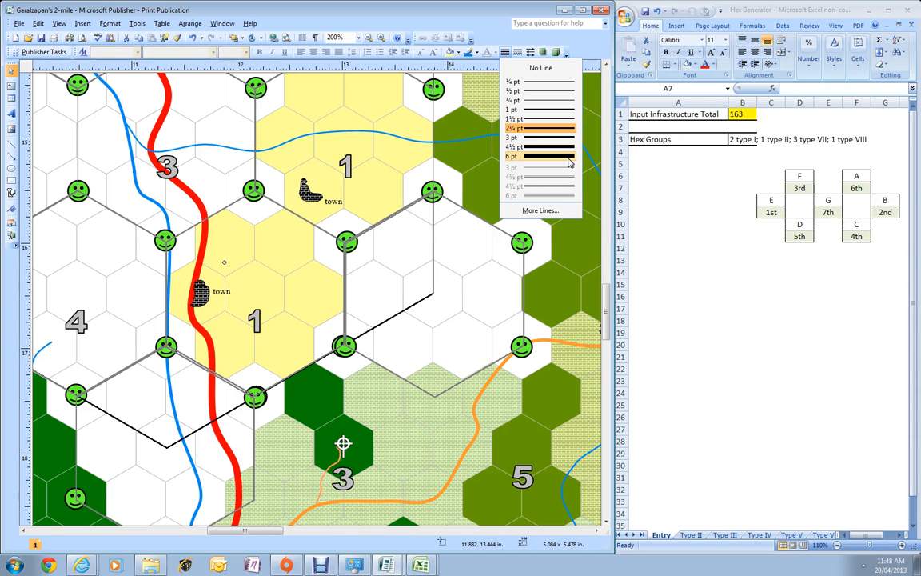
{"action": "left_click", "coordinate": [550, 209]}
{"action": "left_click", "coordinate": [195, 364]}
{"action": "left_click", "coordinate": [315, 384]}
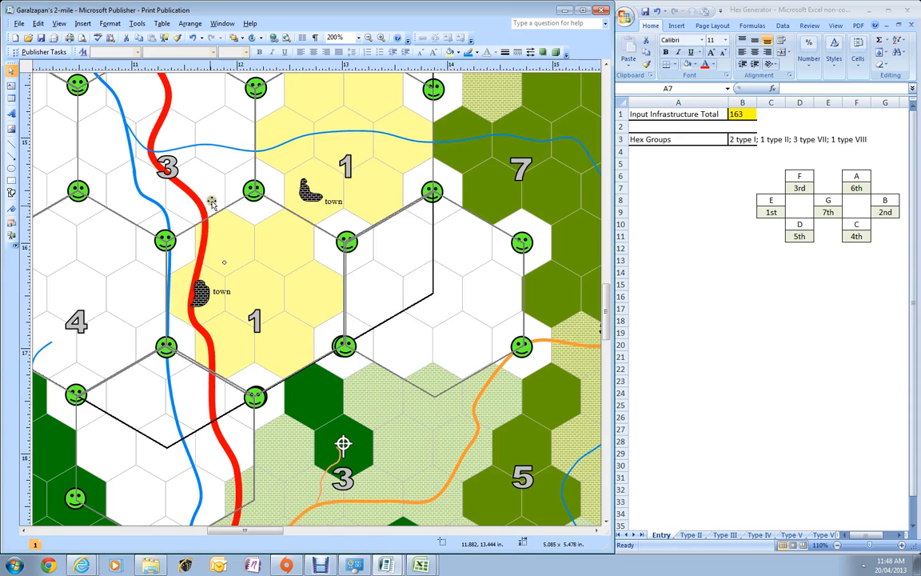
Draw a curved orange road from the southeast group's town symbol northeast to the east group's town symbol
{"action": "left_click", "coordinate": [11, 192]}
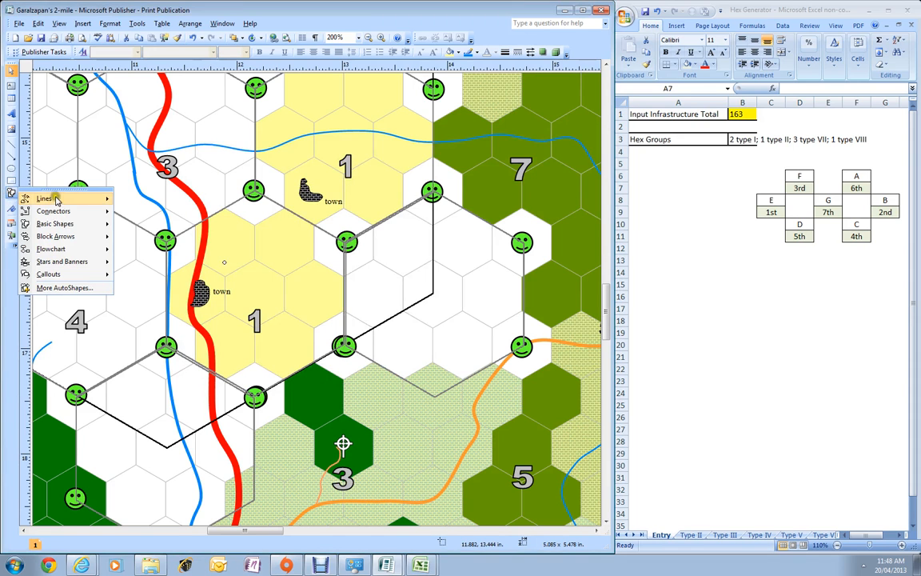
{"action": "mouse_move", "coordinate": [56, 199]}
{"action": "left_click", "coordinate": [120, 216]}
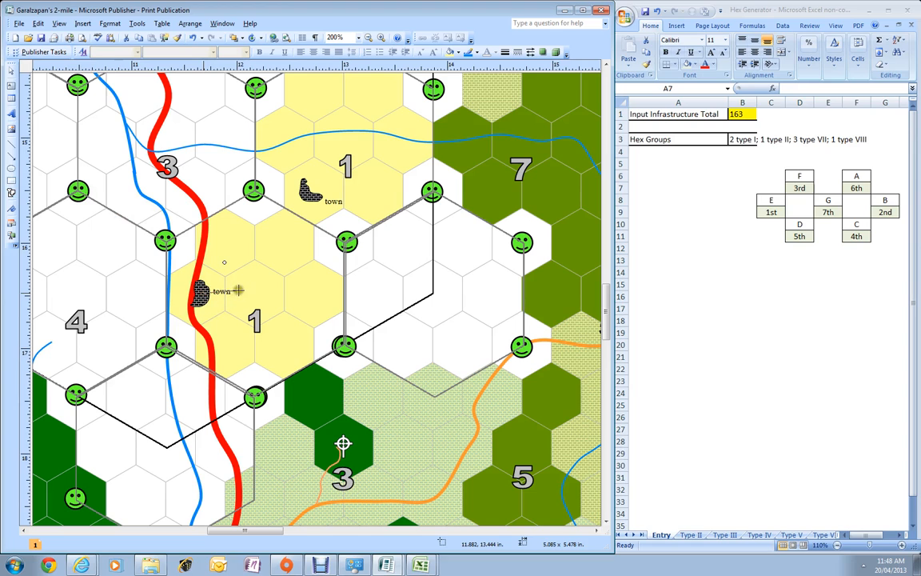
{"action": "mouse_move", "coordinate": [232, 290]}
{"action": "left_mouse_down"}
{"action": "mouse_move", "coordinate": [298, 238]}
{"action": "mouse_move", "coordinate": [307, 193]}
{"action": "left_mouse_up"}
{"action": "double_click", "coordinate": [307, 193]}
Send the new orange road and the selected yellow hexes beneath it to the back, behind the town symbols and label
{"action": "left_click", "coordinate": [266, 244]}
{"action": "left_click", "coordinate": [188, 285], "text": "shift"}
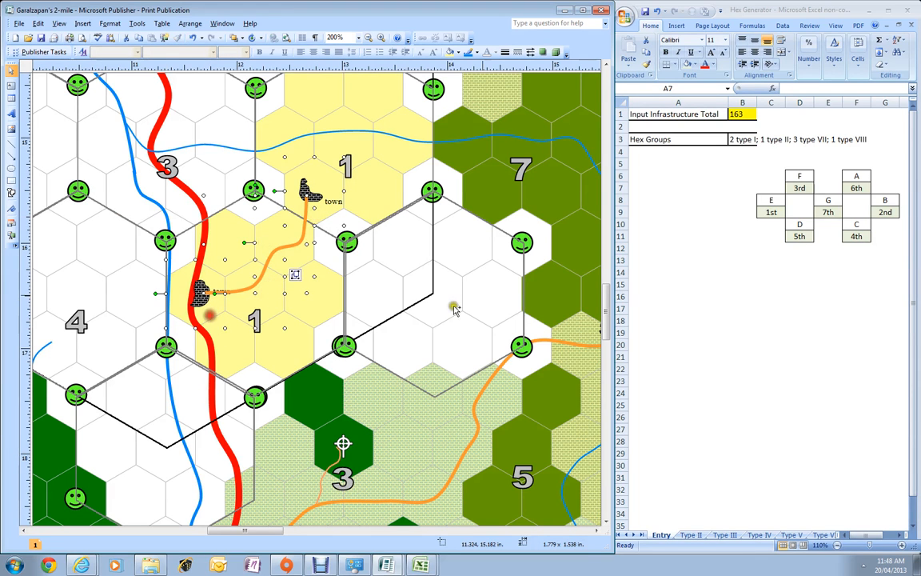
{"action": "left_click", "coordinate": [239, 37]}
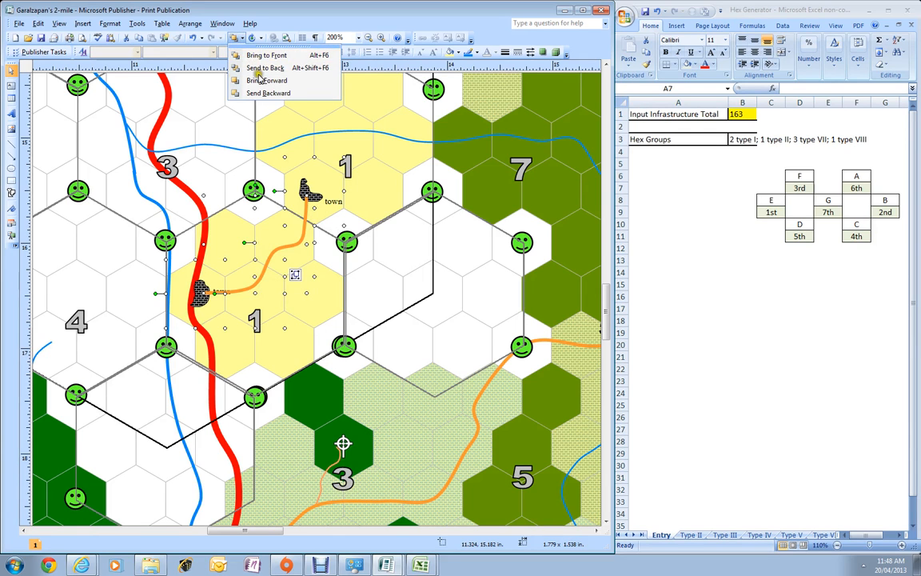
{"action": "left_click", "coordinate": [255, 68]}
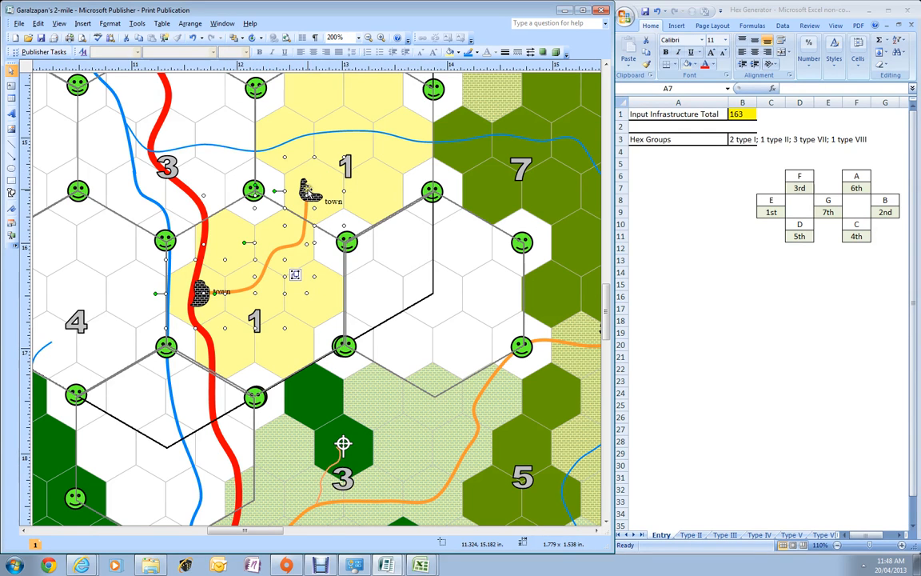
Move the southeast group's "town" label off the orange road, to just above and right of its town symbol
{"action": "left_click", "coordinate": [200, 291]}
{"action": "left_click", "coordinate": [227, 293]}
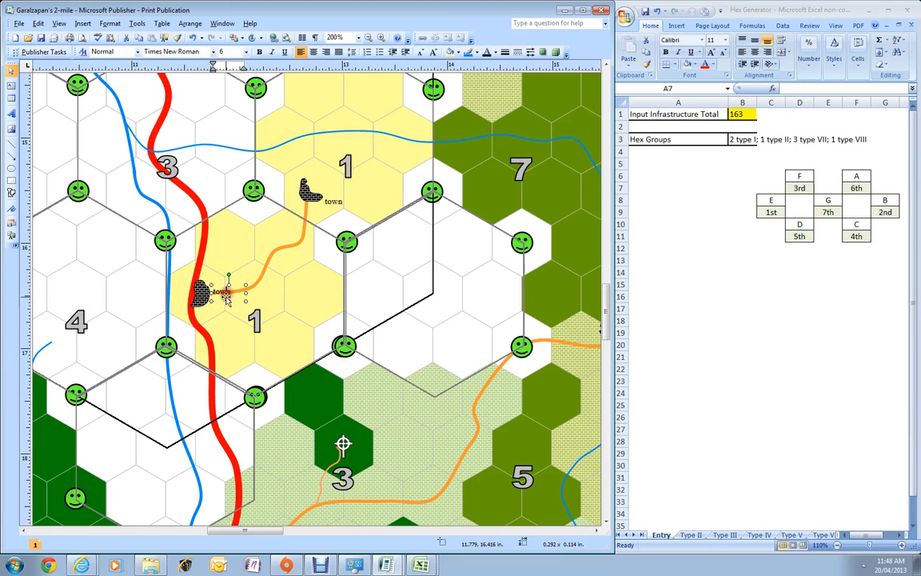
{"action": "left_click_drag", "start_coordinate": [215, 286], "coordinate": [213, 285]}
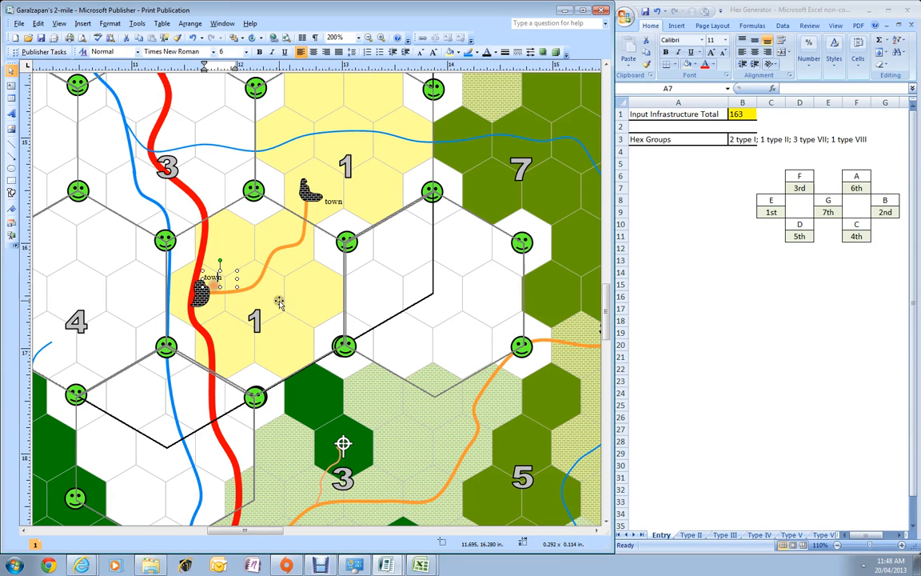
{"action": "left_click", "coordinate": [215, 284], "text": "shift"}
{"action": "left_click", "coordinate": [215, 282], "text": "shift"}
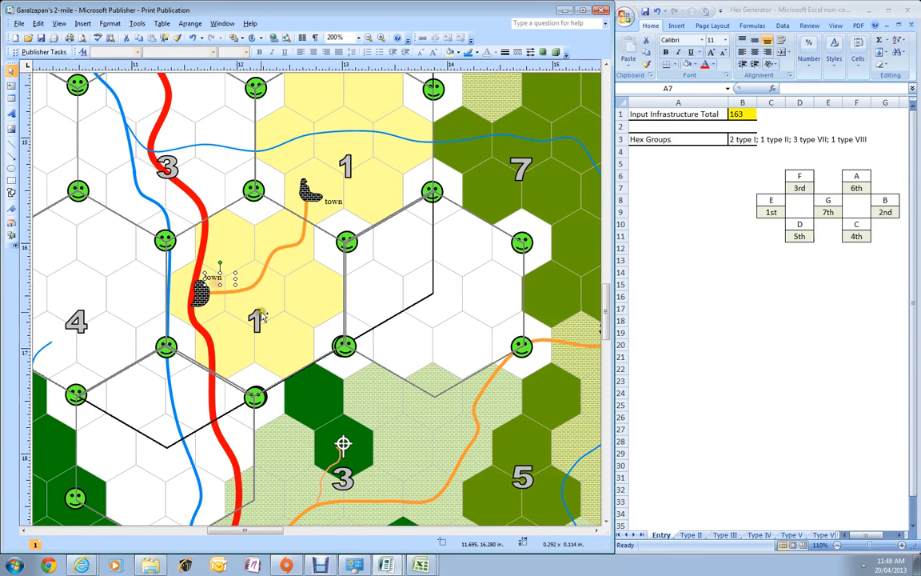
{"action": "key", "text": "alt+Right"}
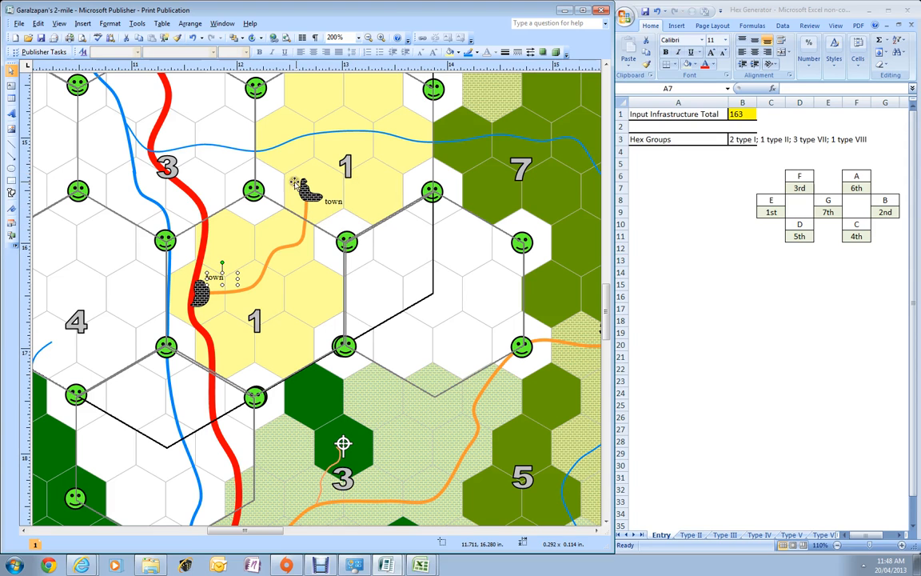
View the map at 100%, then recalculate the Hex Generator's Type III sheet for a new roll
{"action": "left_click", "coordinate": [257, 334]}
{"action": "left_click", "coordinate": [369, 38]}
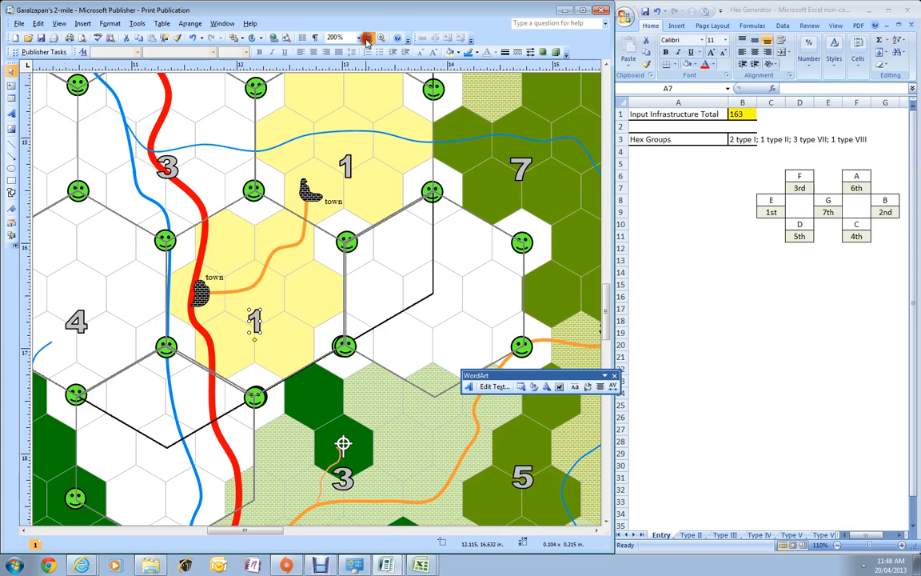
{"action": "left_click", "coordinate": [368, 37]}
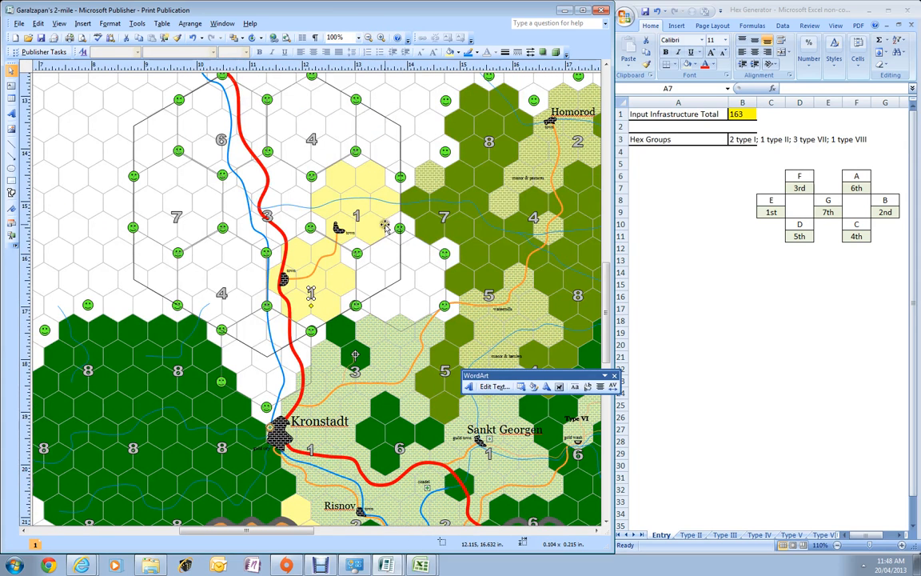
{"action": "left_click", "coordinate": [670, 254]}
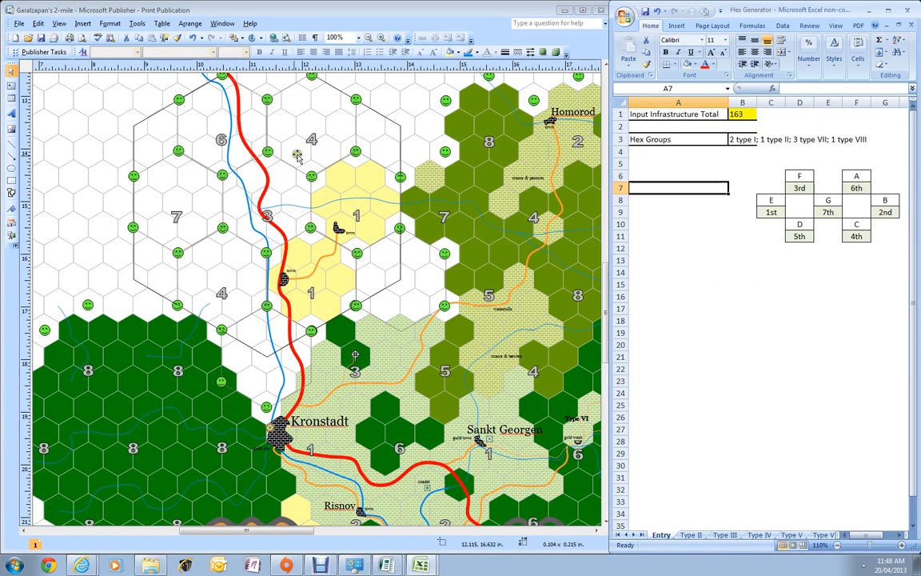
{"action": "left_click", "coordinate": [266, 216]}
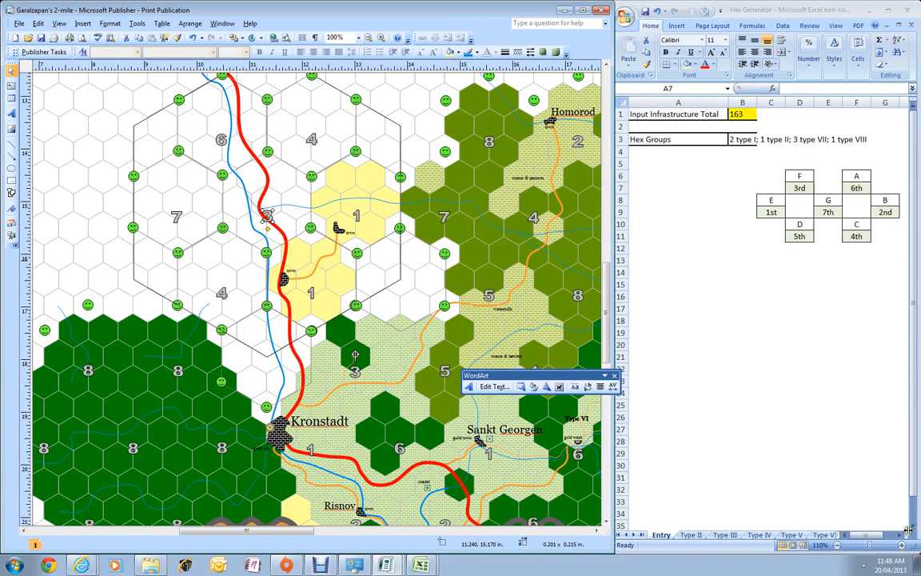
{"action": "left_click", "coordinate": [725, 534]}
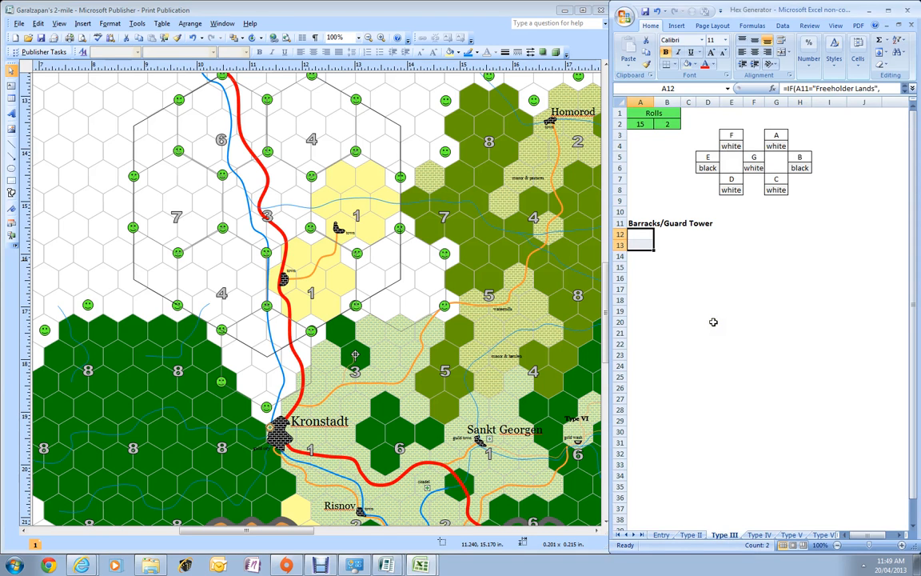
{"action": "key", "text": "F9"}
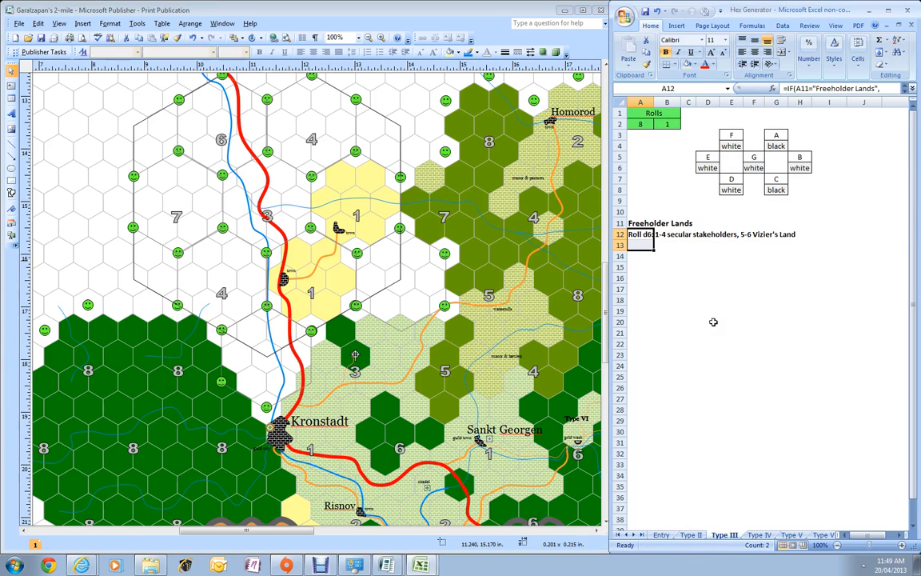
Copy a small "town" label into the northeast group, reword it as the freeholder label, and position it above the group's number 4
{"action": "left_click", "coordinate": [340, 229]}
{"action": "left_click_drag", "start_coordinate": [357, 236], "coordinate": [364, 134]}
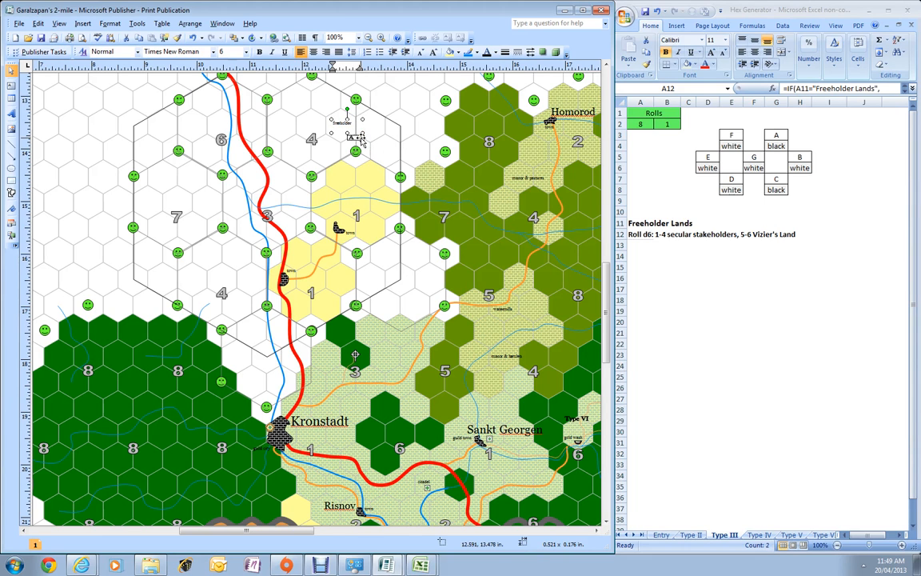
{"action": "mouse_move", "coordinate": [342, 131]}
{"action": "left_mouse_down"}
{"action": "mouse_move", "coordinate": [318, 130]}
{"action": "mouse_move", "coordinate": [352, 130]}
{"action": "left_mouse_up"}
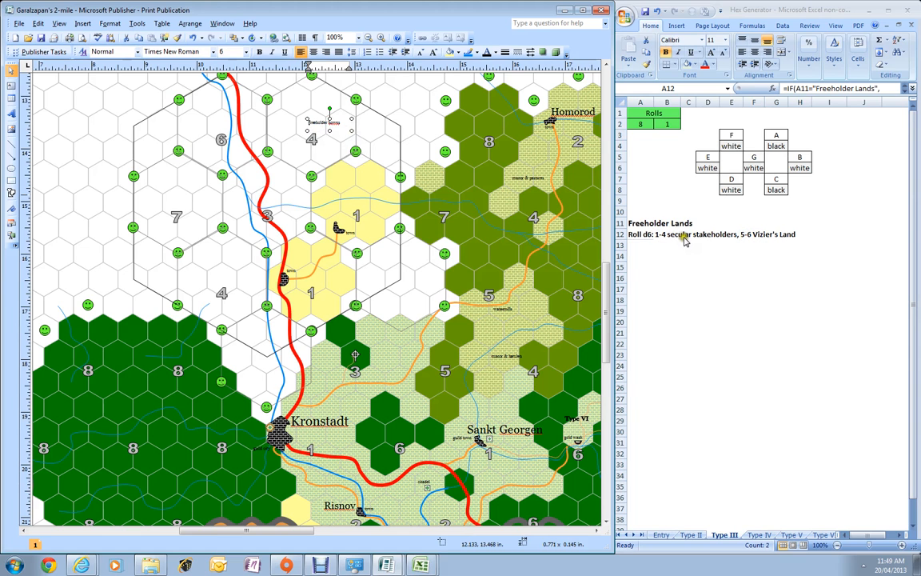
Examine the Freeholder Lands roll note on the Type III sheet and compare it with the Type II sheet's town notes
{"action": "left_click", "coordinate": [772, 236]}
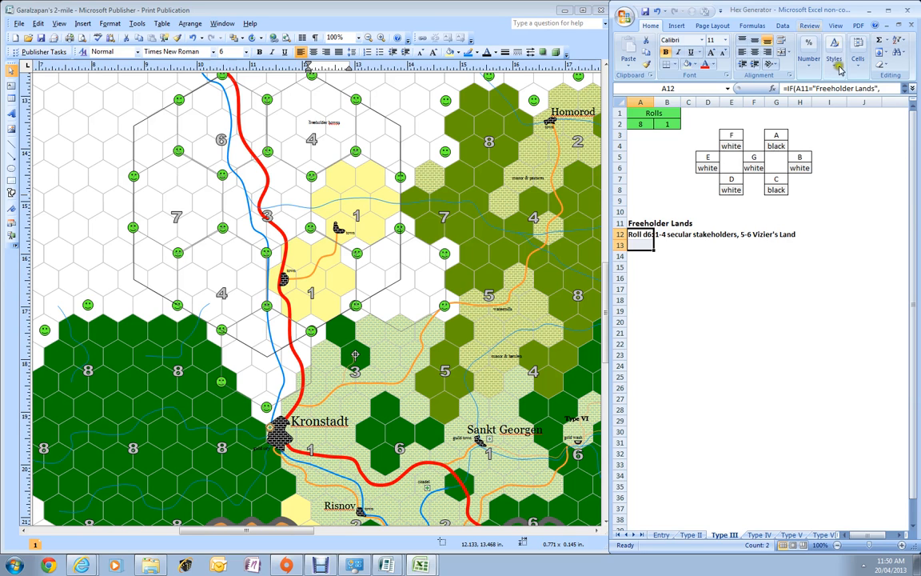
{"action": "left_click", "coordinate": [653, 315]}
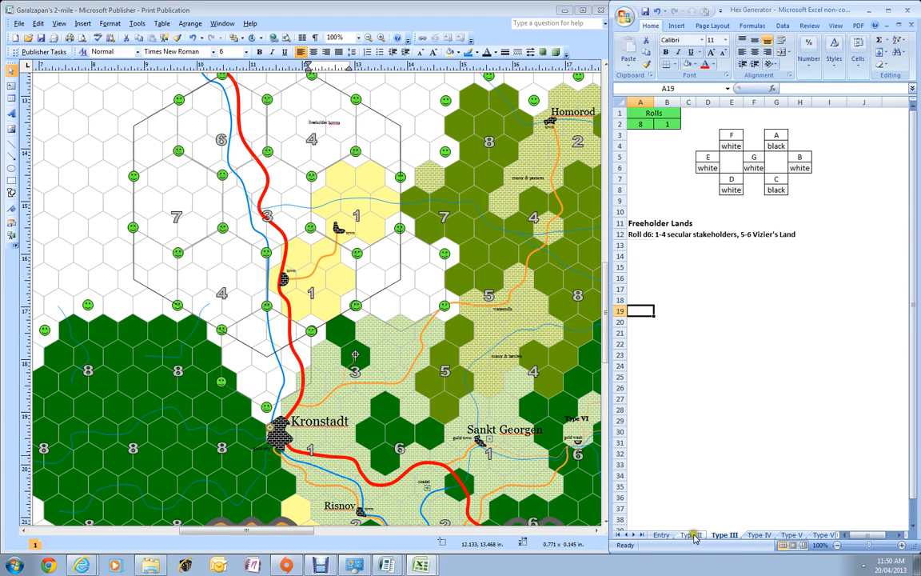
{"action": "key", "text": "ctrl+Page_Up"}
{"action": "left_click", "coordinate": [636, 246]}
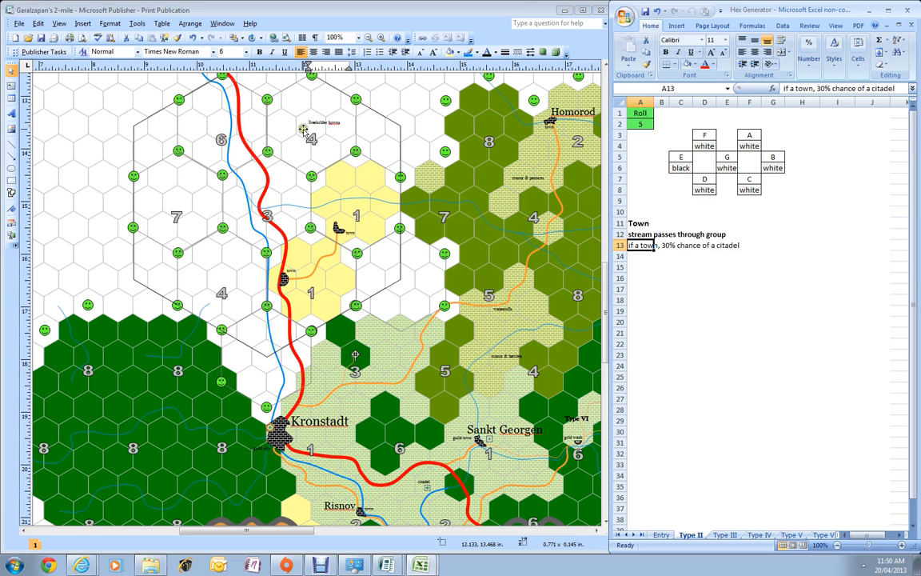
{"action": "key", "text": "ctrl+Page_Down"}
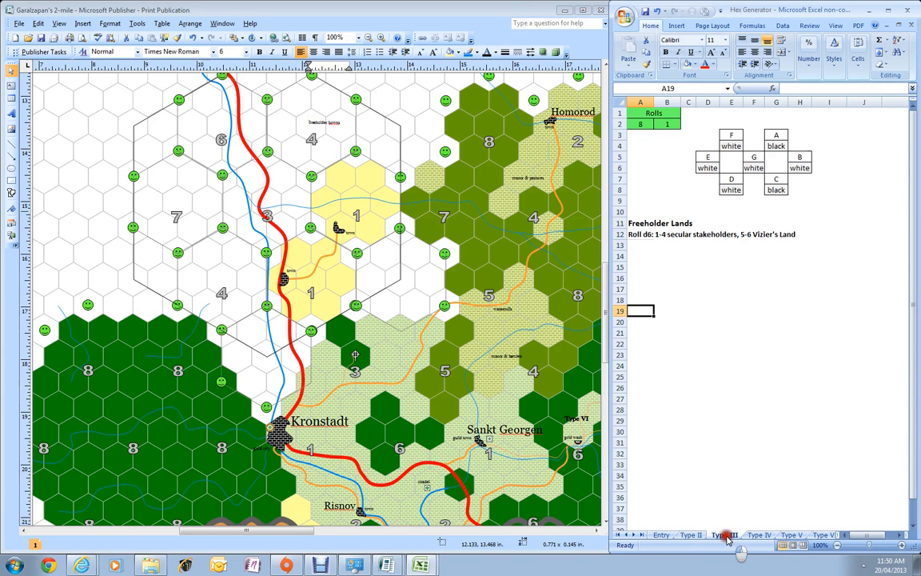
{"action": "left_click", "coordinate": [662, 234]}
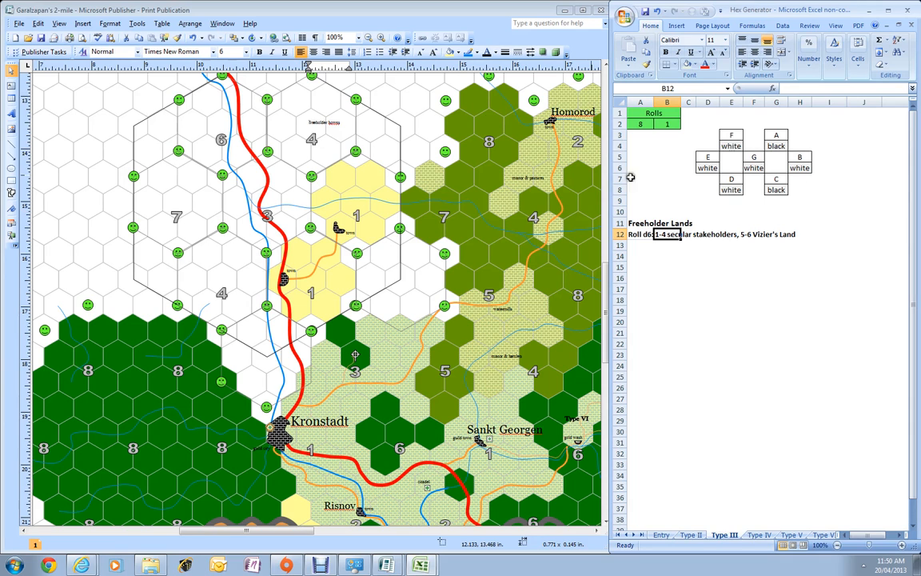
Check the black or white assignment of each lettered hex from A to G on the Type III sheet
{"action": "left_click", "coordinate": [706, 168]}
{"action": "left_click", "coordinate": [730, 189]}
{"action": "left_click", "coordinate": [753, 168]}
{"action": "left_click", "coordinate": [733, 146]}
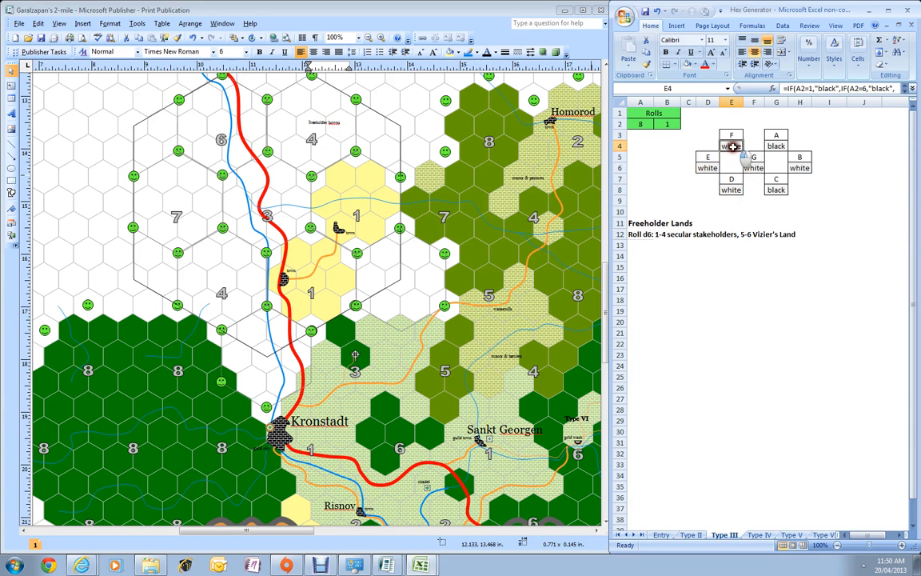
{"action": "left_click", "coordinate": [800, 168]}
{"action": "left_click", "coordinate": [776, 146]}
{"action": "left_click", "coordinate": [780, 189]}
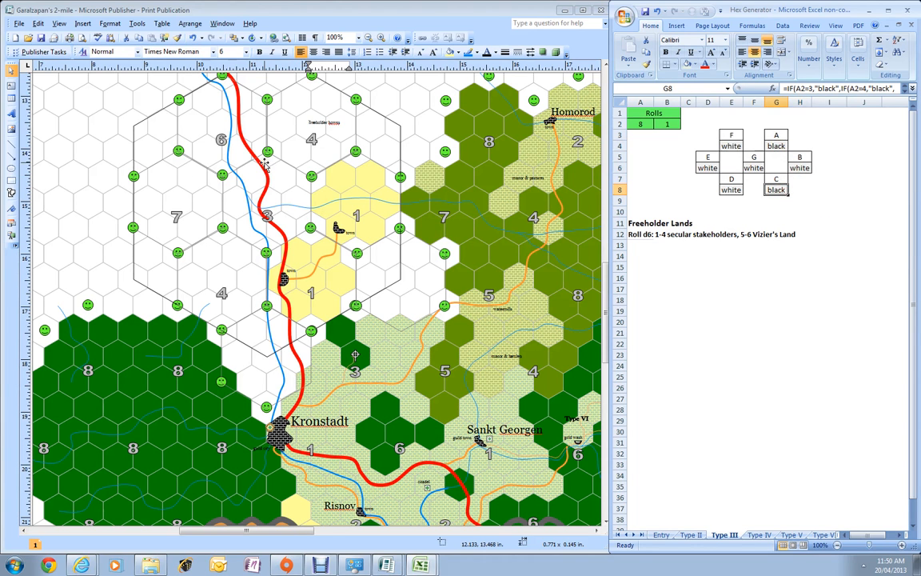
Fill the northeast group's upper-right and lower-right hexes (A and C) with olive green
{"action": "left_click", "coordinate": [304, 95]}
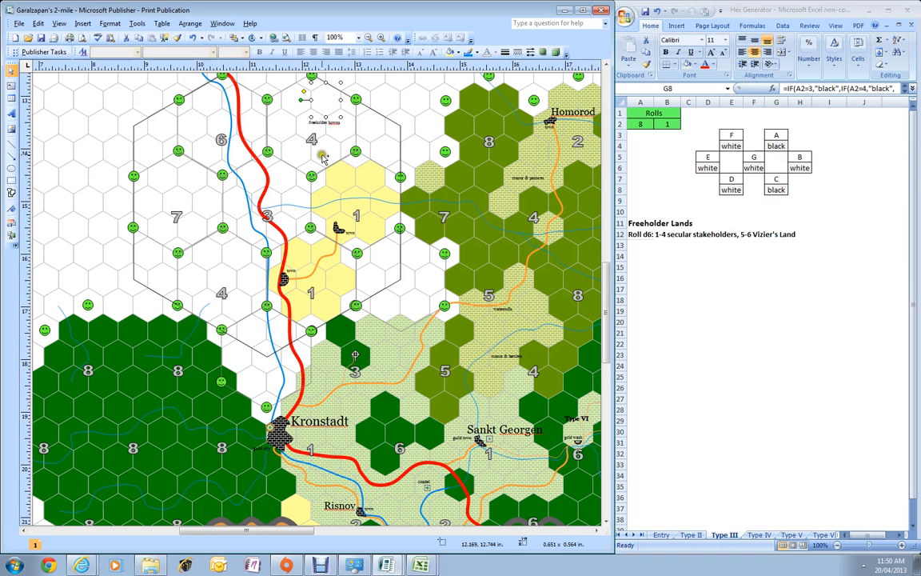
{"action": "left_click", "coordinate": [460, 53]}
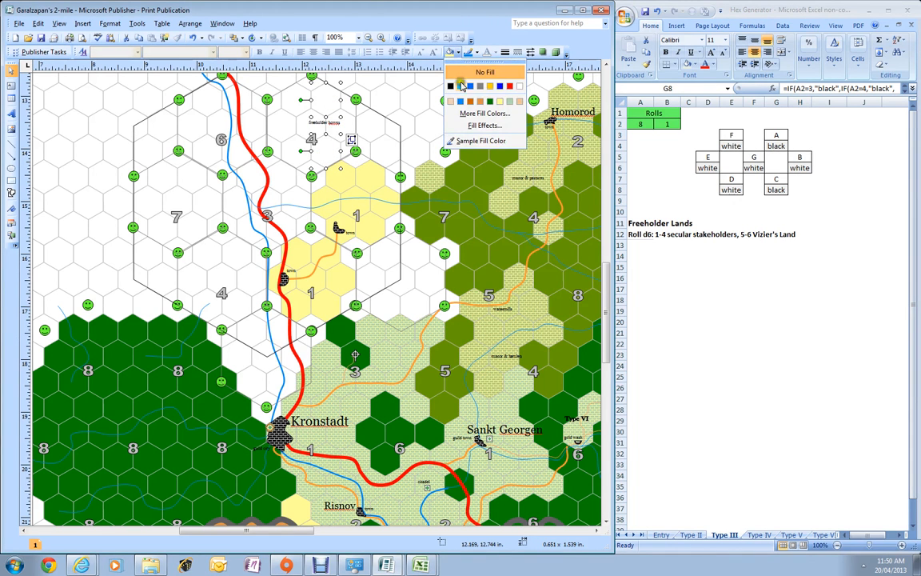
{"action": "left_click", "coordinate": [490, 101]}
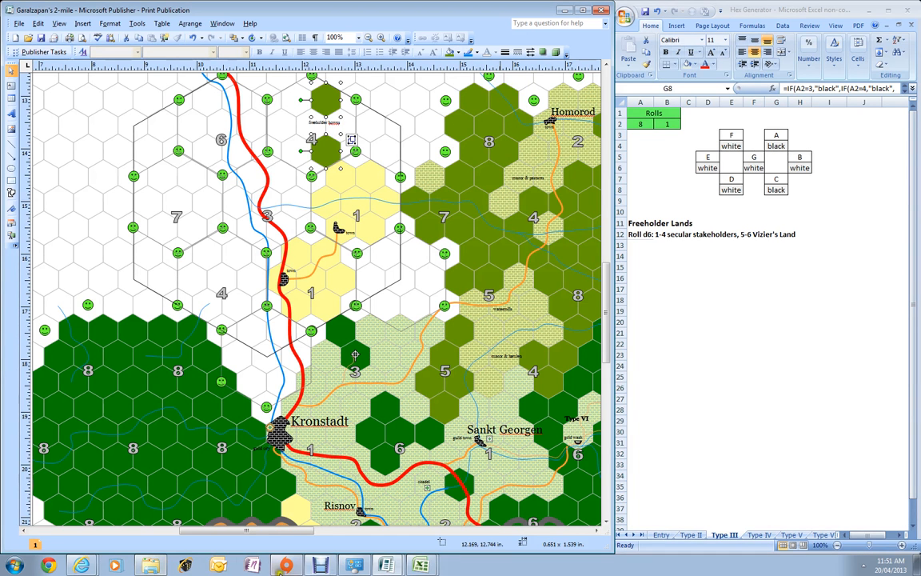
Examine the 163 hex between Fogarasch and Kronstadt and its neighbours on the Danube Mouth map, and return to the 2-mile map
{"action": "mouse_move", "coordinate": [250, 566]}
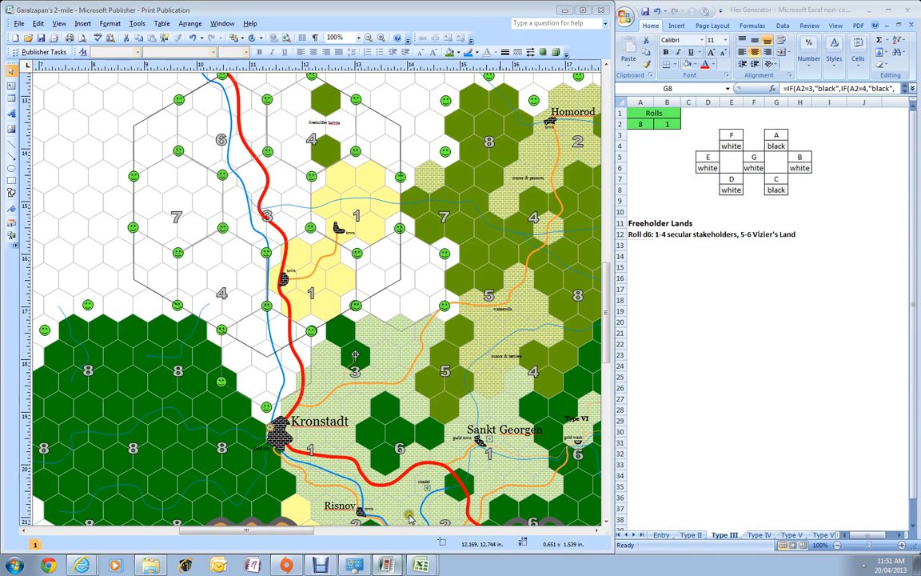
{"action": "left_click", "coordinate": [371, 493]}
{"action": "left_click", "coordinate": [244, 224]}
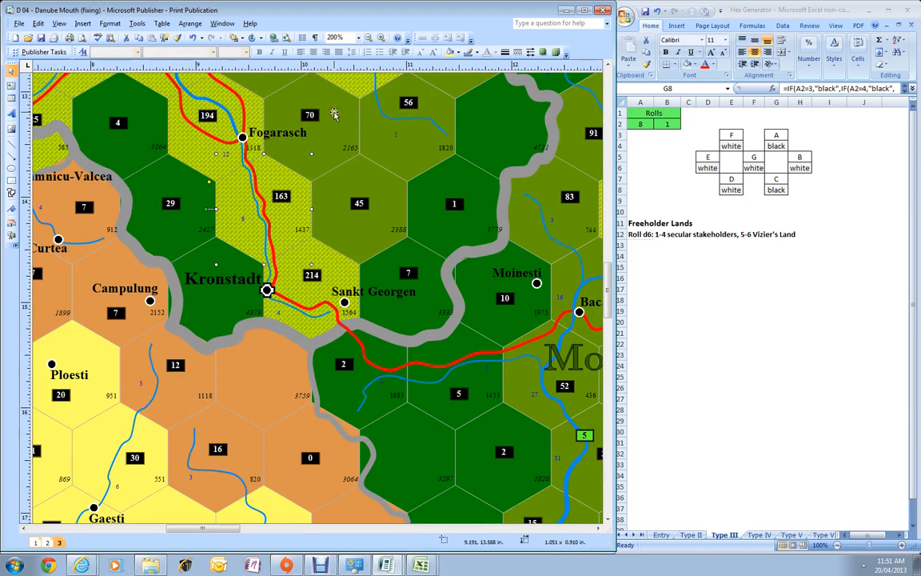
{"action": "left_click", "coordinate": [296, 172]}
{"action": "left_click", "coordinate": [304, 159]}
{"action": "left_click", "coordinate": [222, 206]}
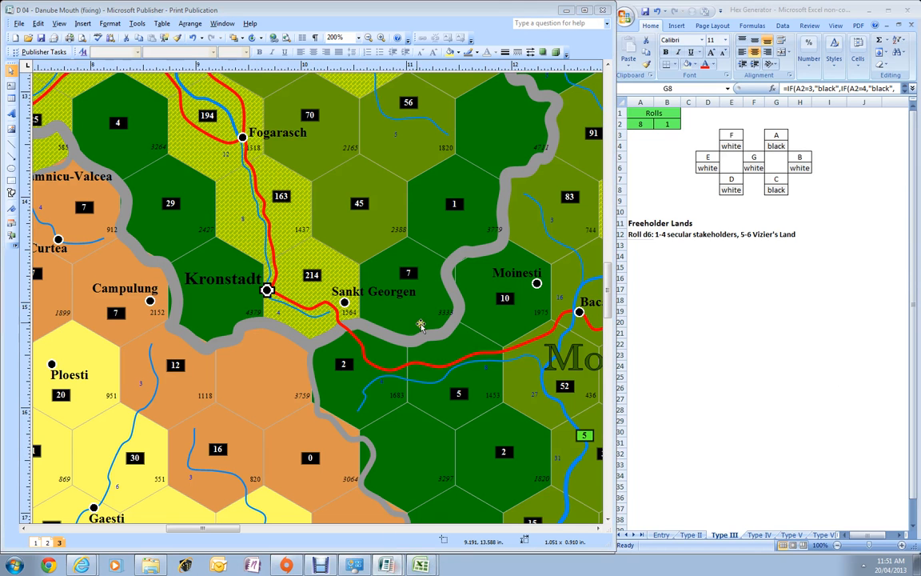
{"action": "left_click", "coordinate": [407, 523]}
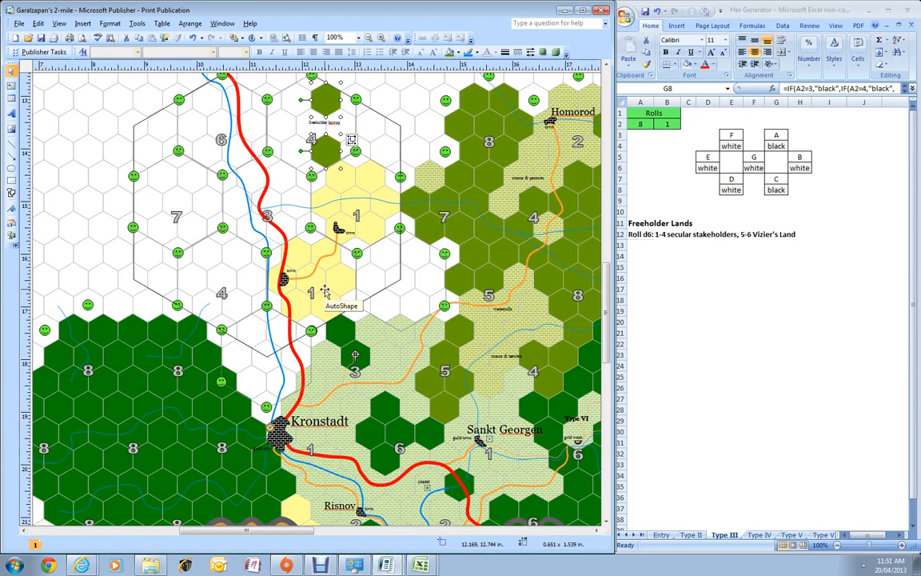
Fill the northeast group's remaining five hexes (B, D, E, F and G) with light yellow
{"action": "left_click", "coordinate": [350, 119]}
{"action": "left_click", "coordinate": [305, 132], "text": "shift"}
{"action": "left_click", "coordinate": [292, 95], "text": "shift"}
{"action": "left_click", "coordinate": [273, 144], "text": "shift"}
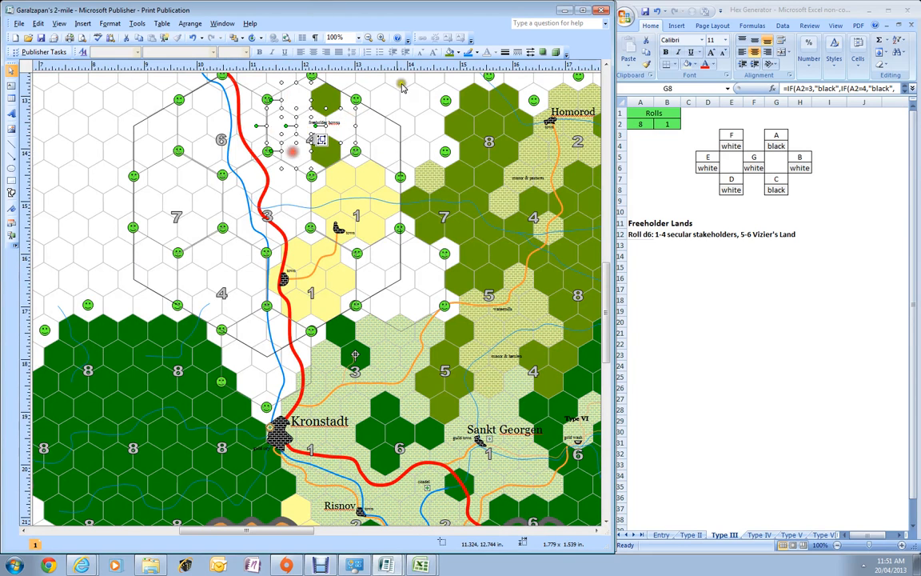
{"action": "left_click", "coordinate": [458, 53]}
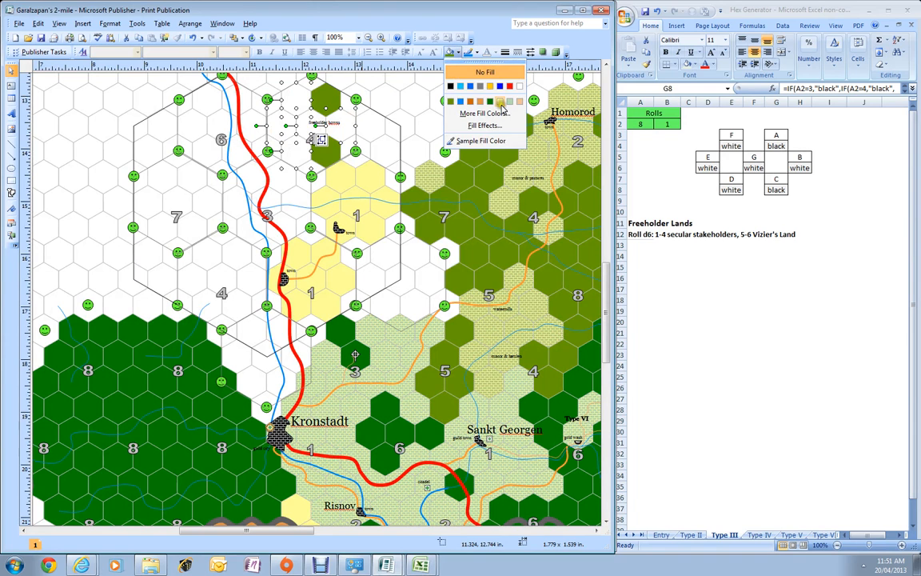
{"action": "left_click", "coordinate": [479, 94]}
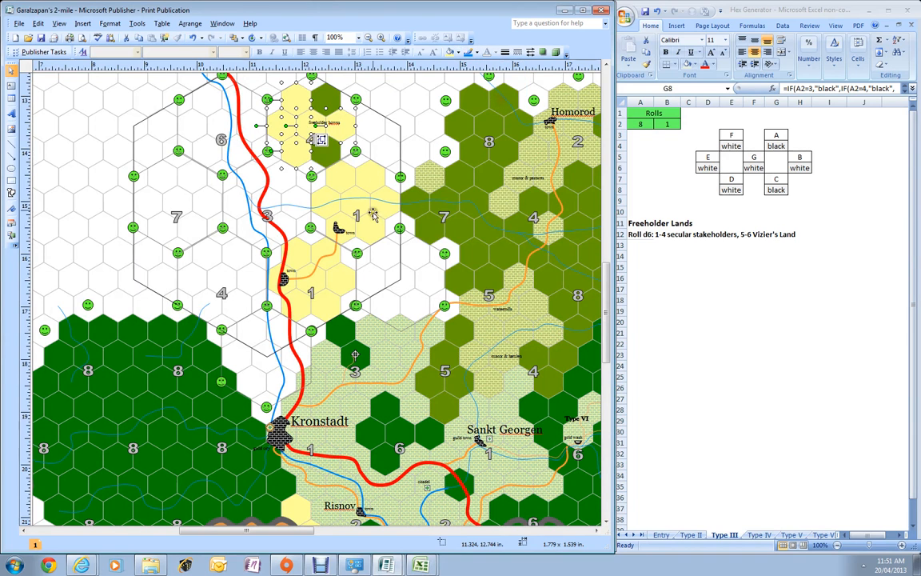
Nudge the freeholder howns label slightly left within the northeast hex group numbered 4
{"action": "left_click", "coordinate": [384, 96]}
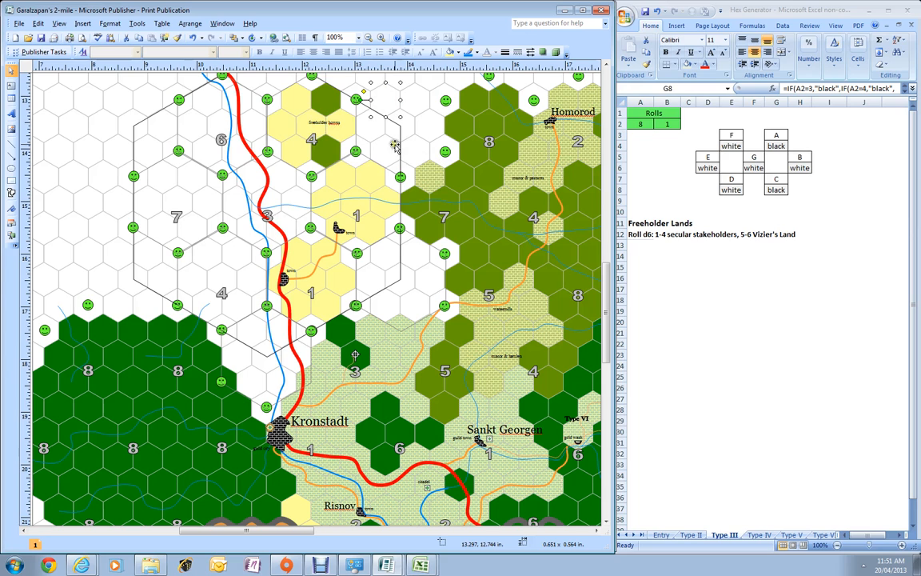
{"action": "left_click", "coordinate": [319, 125]}
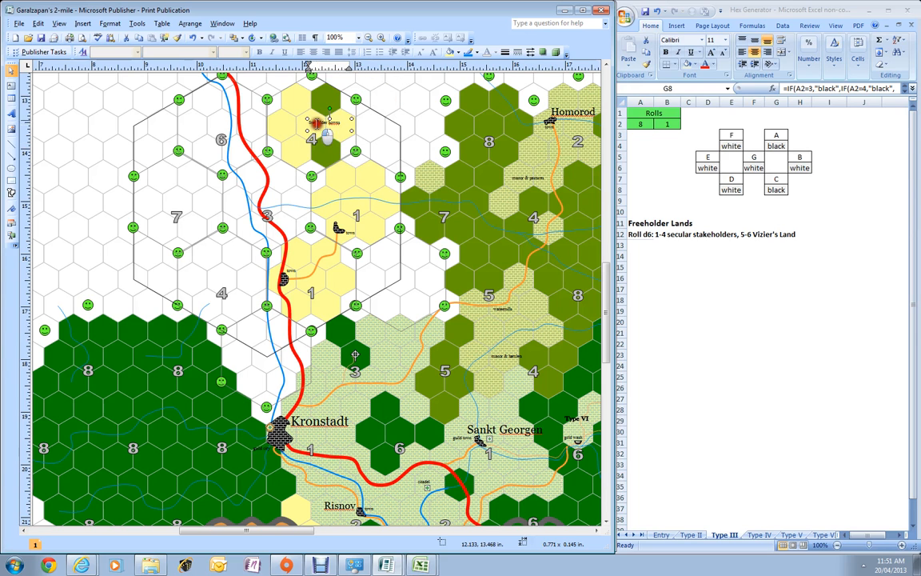
{"action": "left_click_drag", "start_coordinate": [317, 129], "coordinate": [310, 127]}
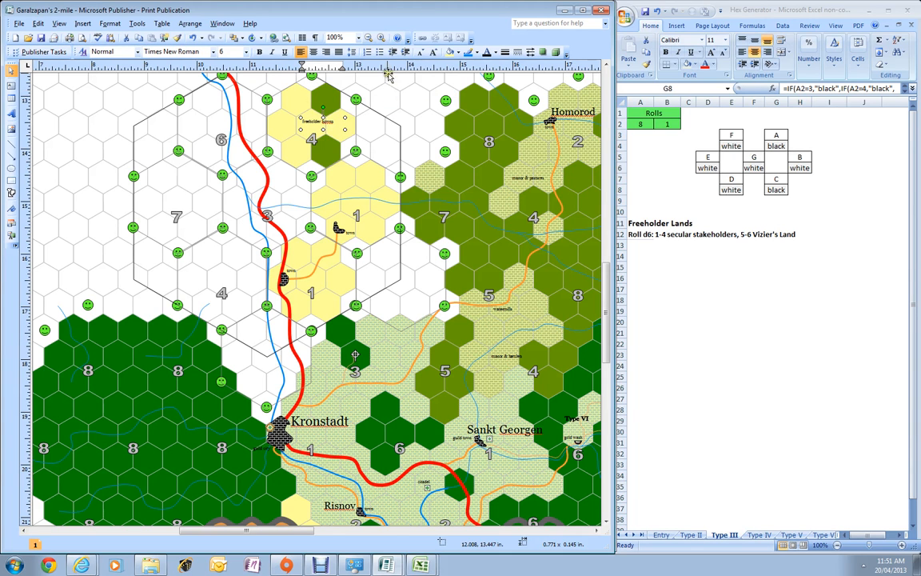
{"action": "left_click", "coordinate": [308, 120]}
{"action": "left_click_drag", "start_coordinate": [308, 120], "coordinate": [309, 122]}
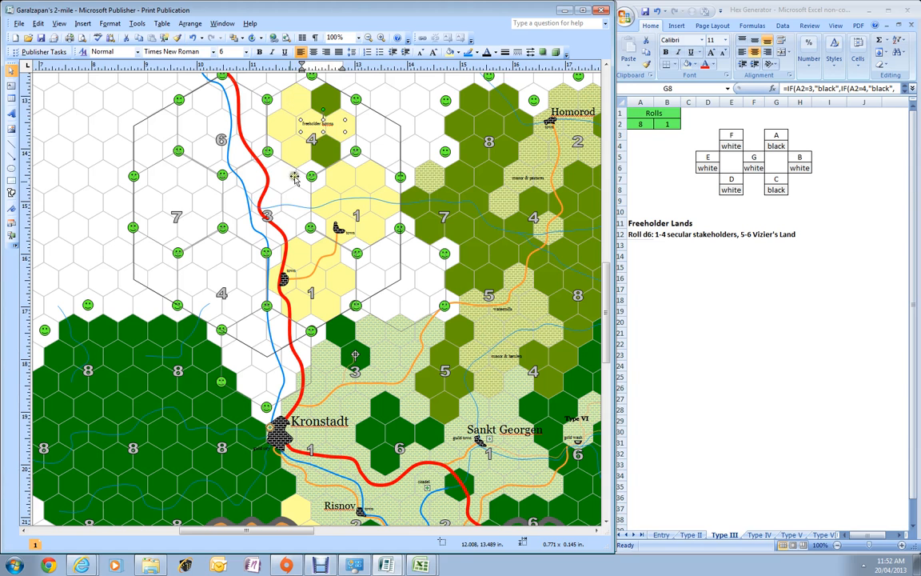
Fill the upper-right and lower-right hexes (A and C) of the central group numbered 3 with olive green
{"action": "left_click", "coordinate": [256, 160]}
{"action": "left_click", "coordinate": [257, 206], "text": "shift"}
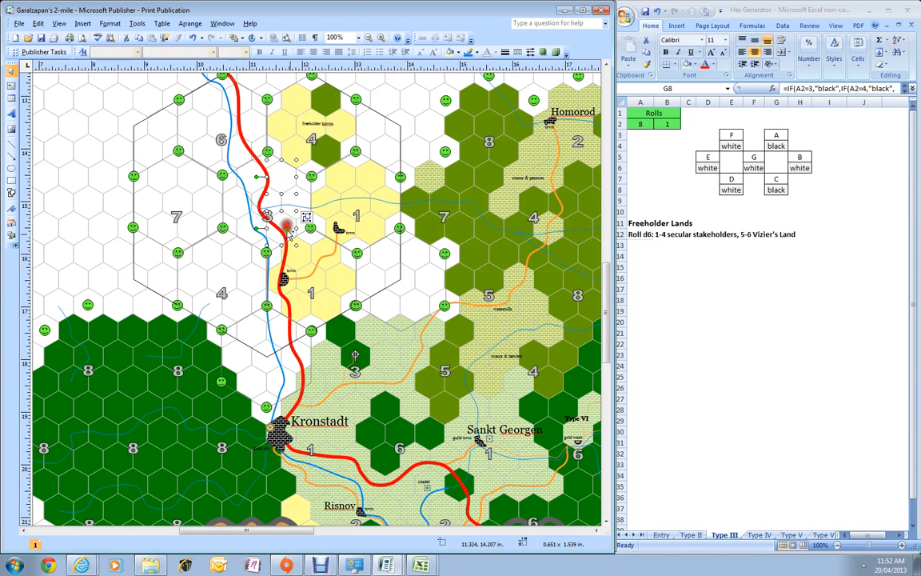
{"action": "left_click", "coordinate": [460, 52]}
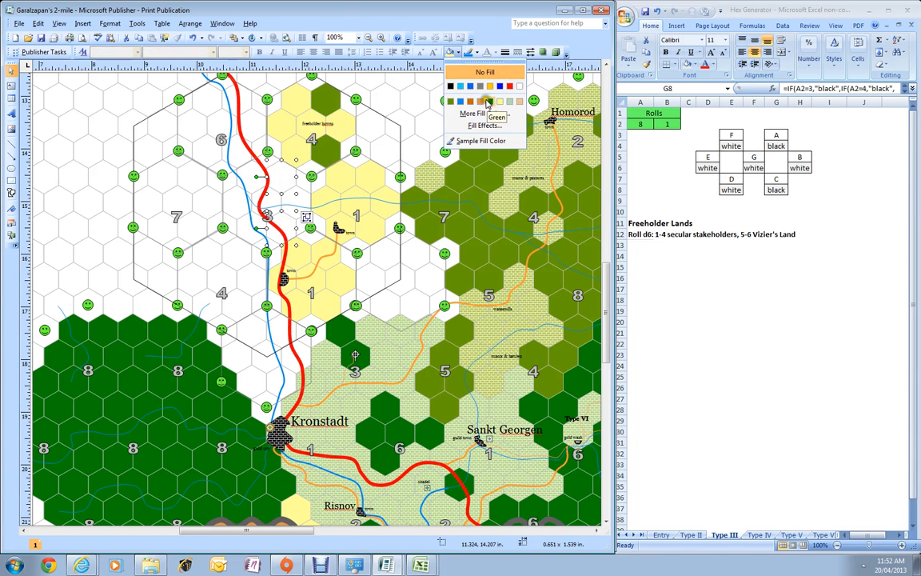
{"action": "left_click", "coordinate": [450, 102]}
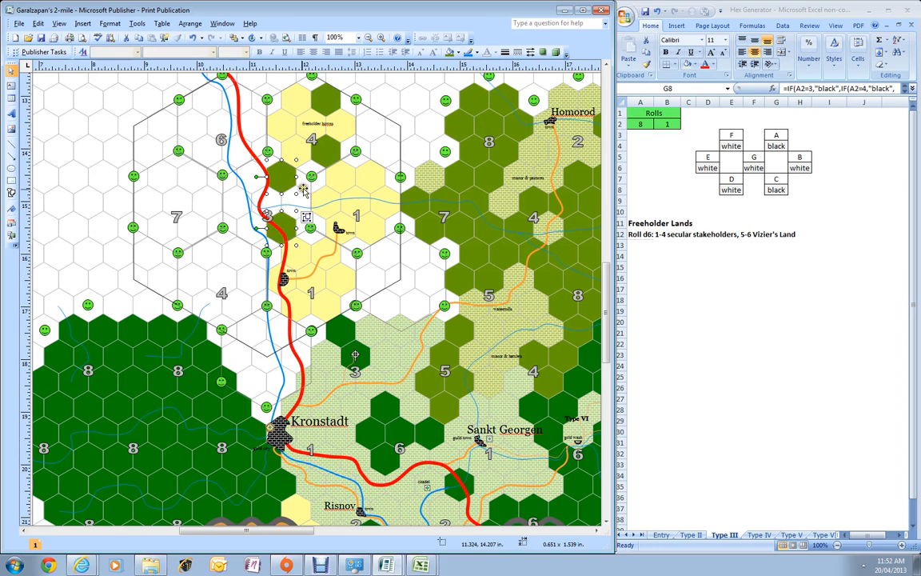
Fill the remaining five hexes (B, D, E, F and G) of the central group numbered 3 with light yellow
{"action": "left_click", "coordinate": [270, 197], "text": "shift"}
{"action": "left_click", "coordinate": [253, 169], "text": "shift"}
{"action": "left_click", "coordinate": [225, 207], "text": "shift"}
{"action": "left_click", "coordinate": [245, 229], "text": "shift"}
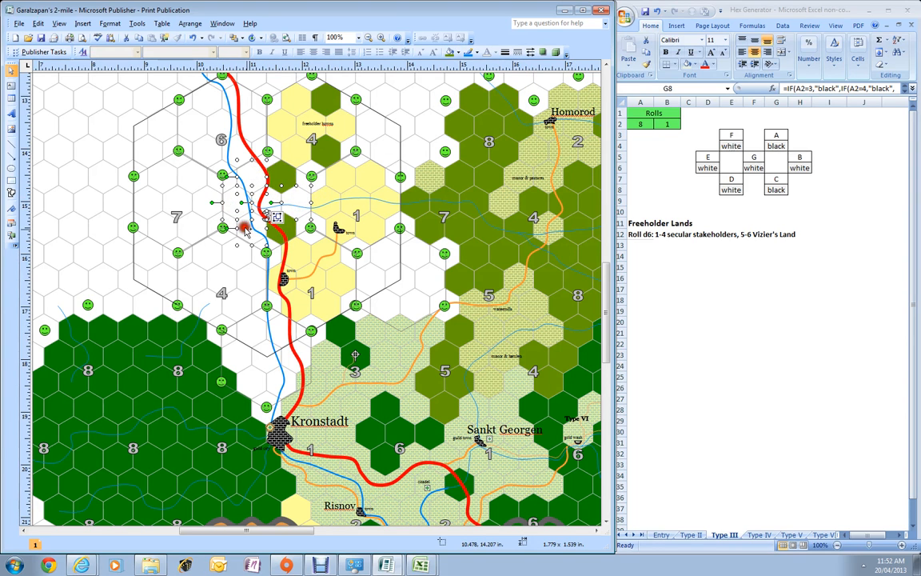
{"action": "left_click", "coordinate": [457, 53]}
{"action": "left_click", "coordinate": [464, 107]}
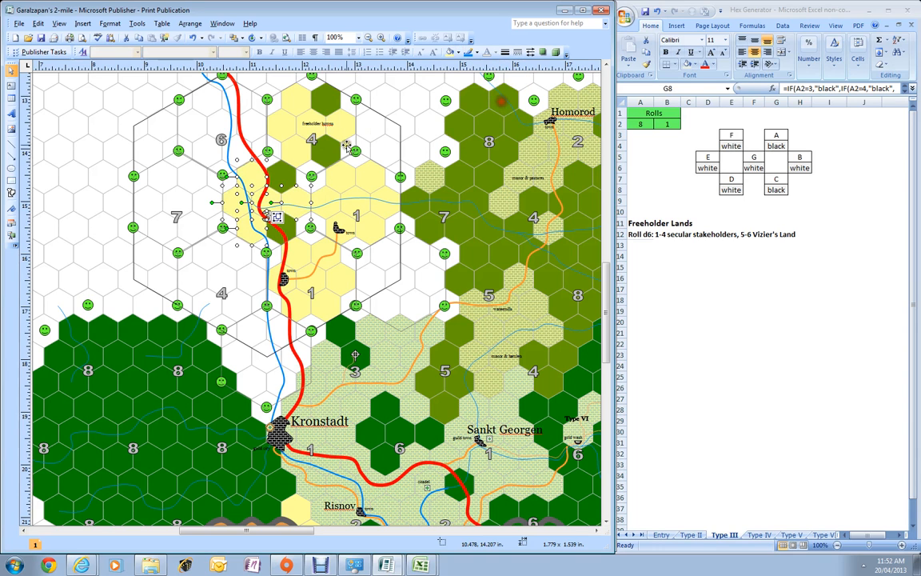
Remove the fill from all seven hexes of the northeast group numbered 4
{"action": "left_click", "coordinate": [304, 151]}
{"action": "left_click", "coordinate": [325, 153], "text": "shift"}
{"action": "left_click", "coordinate": [285, 123], "text": "shift"}
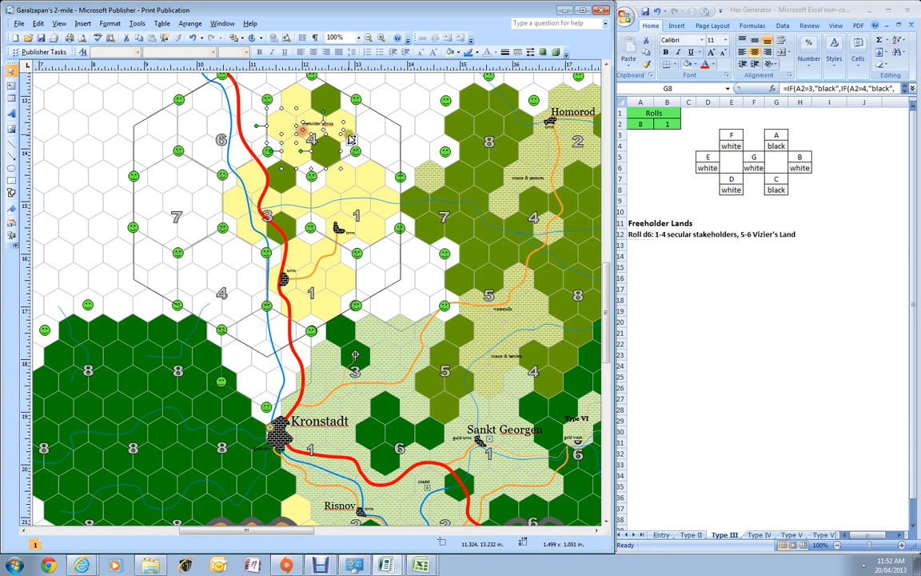
{"action": "left_click", "coordinate": [281, 89], "text": "shift"}
{"action": "left_click", "coordinate": [460, 53]}
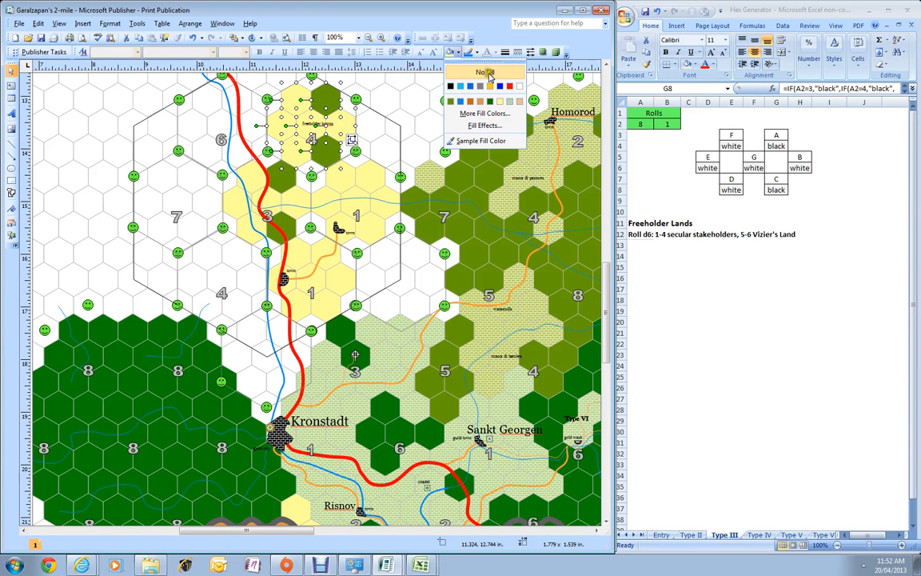
{"action": "left_click", "coordinate": [474, 68]}
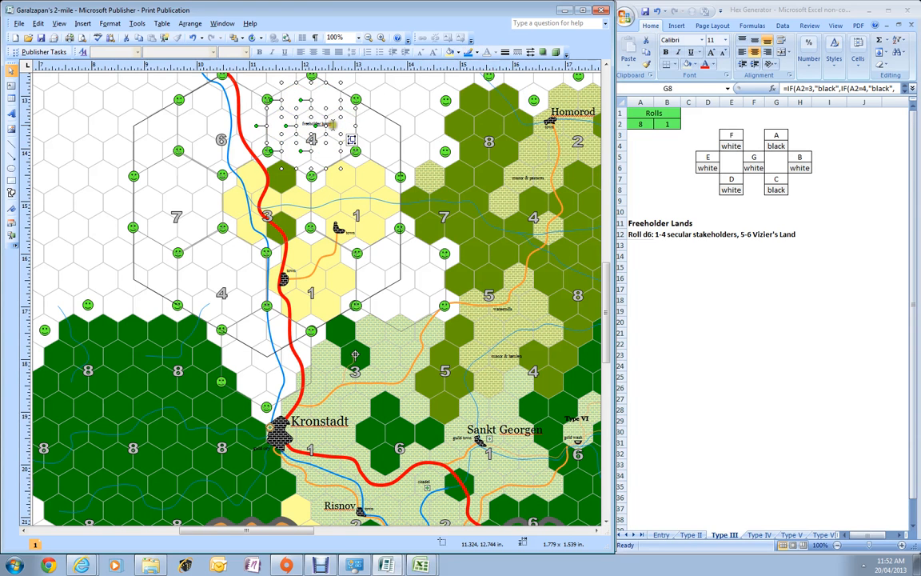
Move the freeholder howns label from the northeast group to the central group numbered 3
{"action": "left_click", "coordinate": [334, 125]}
{"action": "left_click", "coordinate": [335, 133]}
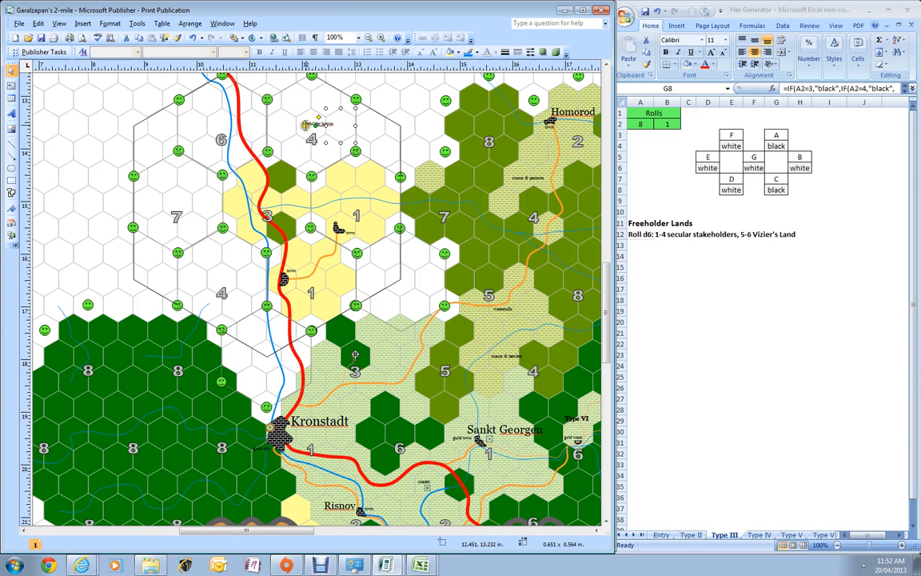
{"action": "left_click", "coordinate": [308, 124]}
{"action": "left_click_drag", "start_coordinate": [293, 166], "coordinate": [283, 206]}
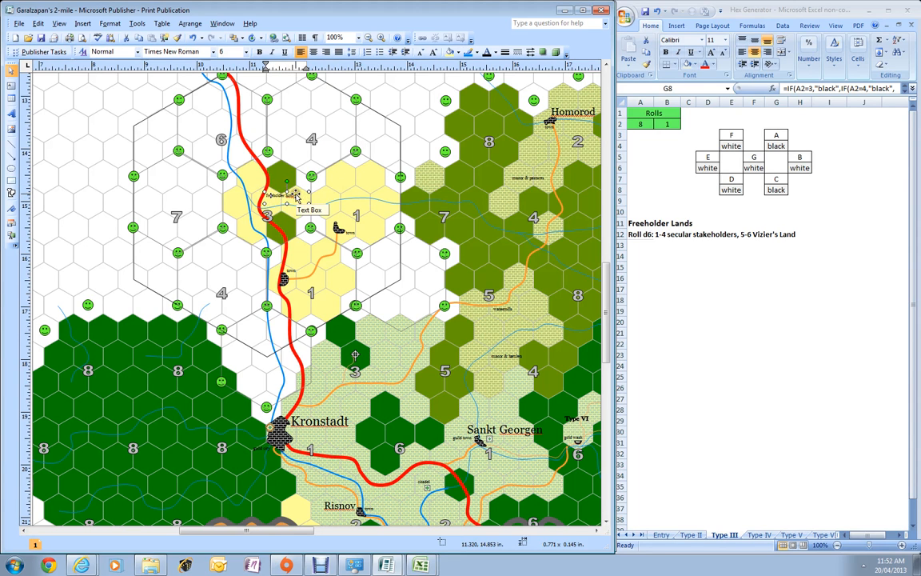
{"action": "left_click_drag", "start_coordinate": [296, 195], "coordinate": [299, 197]}
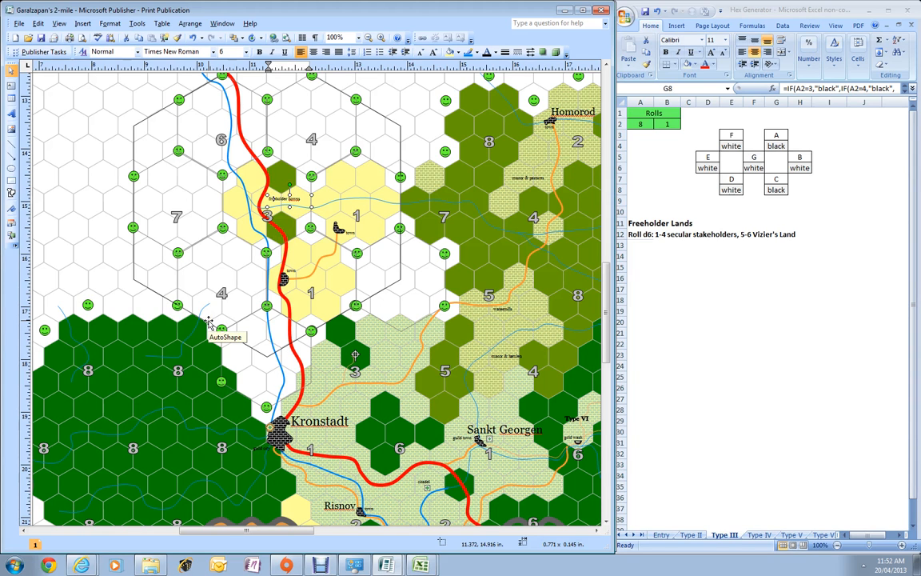
Bring up the Type IV sheet of the Hex Generator workbook and recalculate its rolls
{"action": "left_click", "coordinate": [781, 223]}
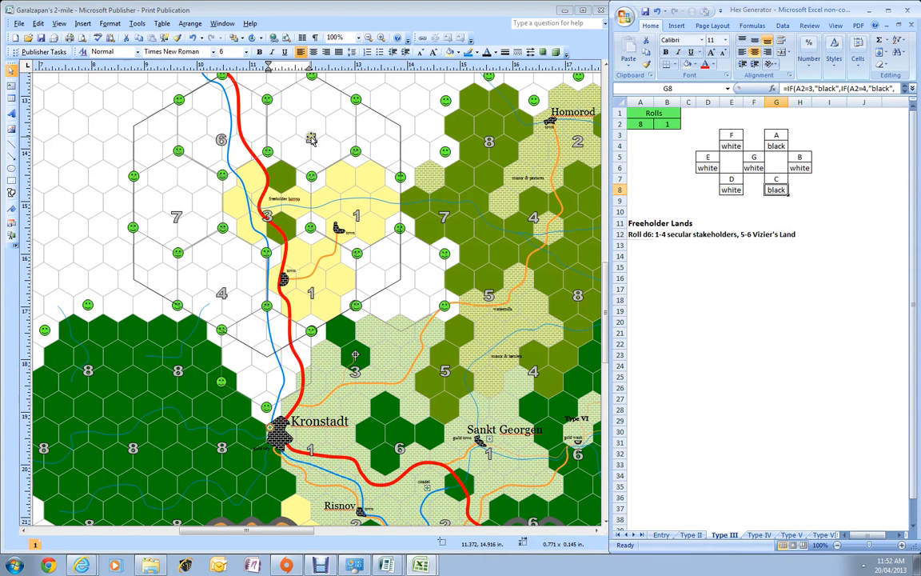
{"action": "left_click", "coordinate": [203, 256]}
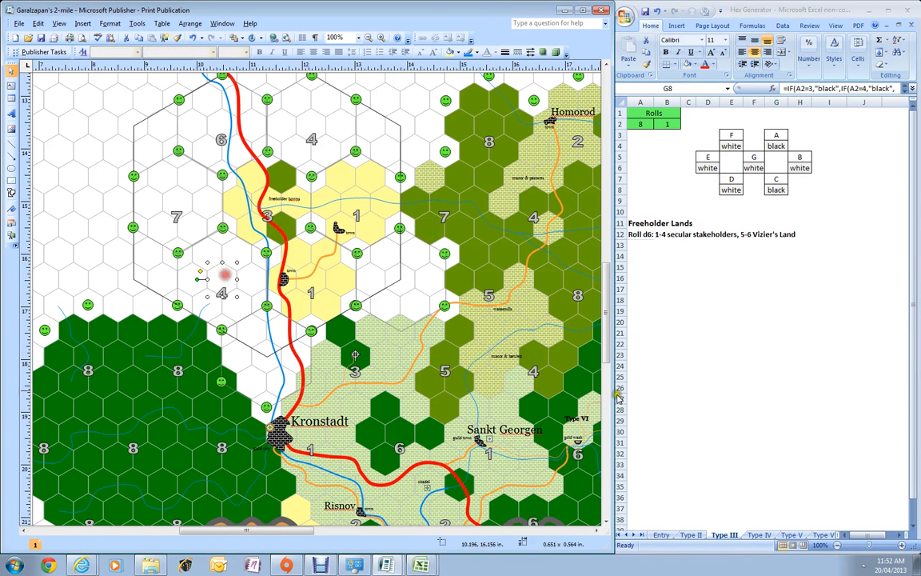
{"action": "left_click", "coordinate": [758, 535]}
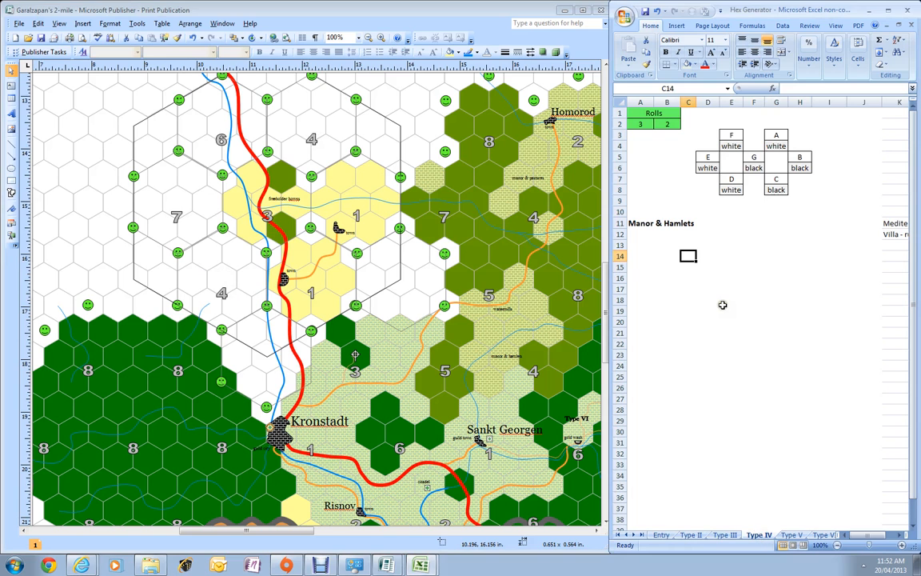
{"action": "key", "text": "F9"}
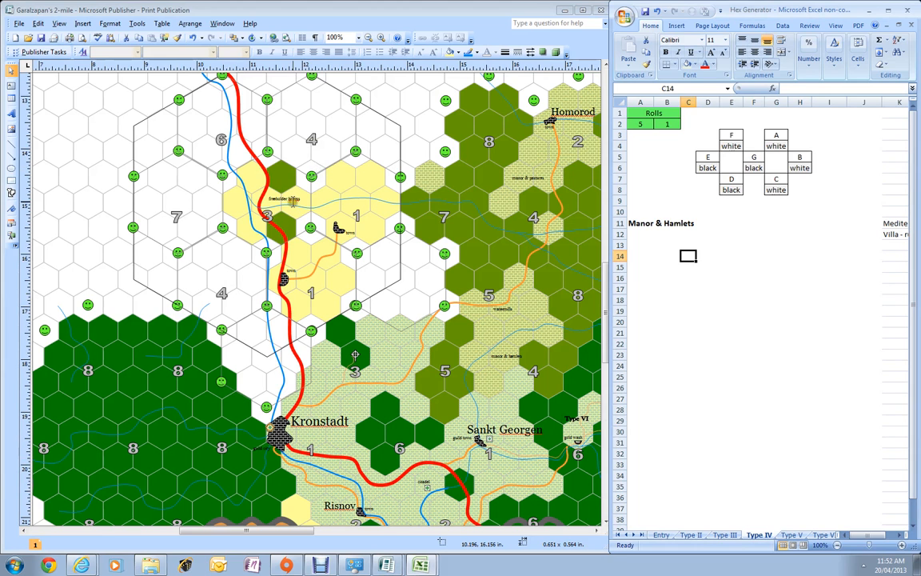
Copy the freeholder howns label into the northeast group numbered 4, reword it as "manor & hamlets" and narrow its text box to fit
{"action": "left_click", "coordinate": [266, 185]}
{"action": "left_click_drag", "start_coordinate": [296, 201], "coordinate": [336, 126]}
{"action": "triple_click", "coordinate": [323, 126]}
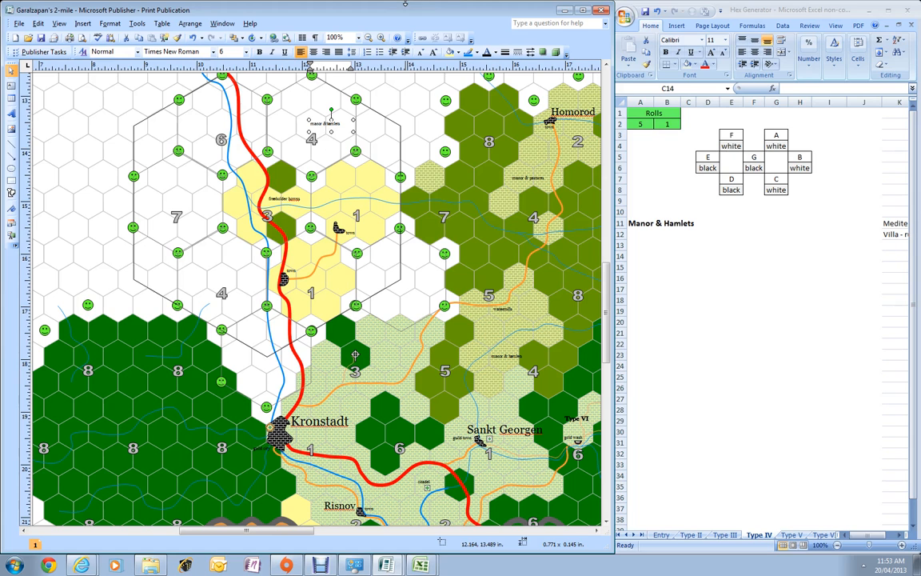
{"action": "left_click_drag", "start_coordinate": [352, 131], "coordinate": [350, 131]}
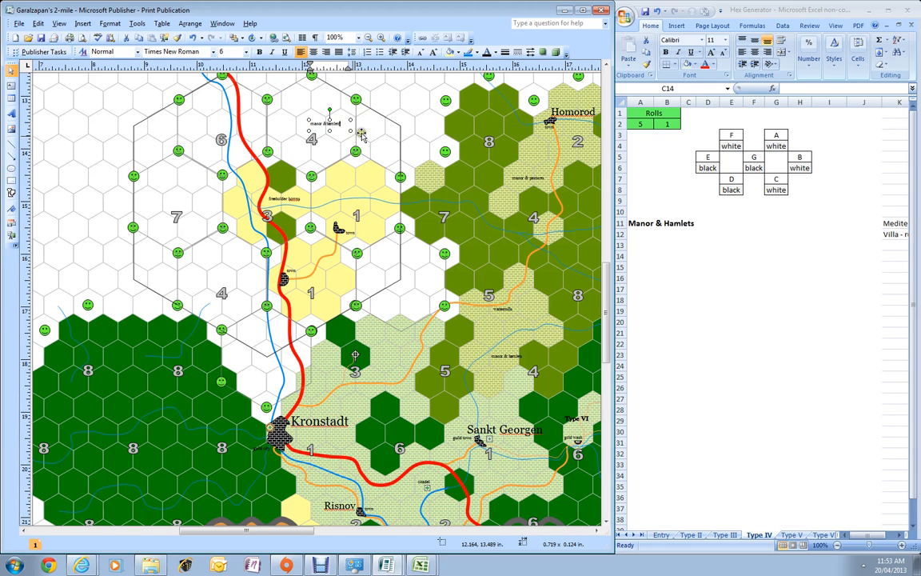
Switch to Internet Explorer, open Google, dismiss the Ask Toolbar notice and search for "house"
{"action": "left_click", "coordinate": [81, 565]}
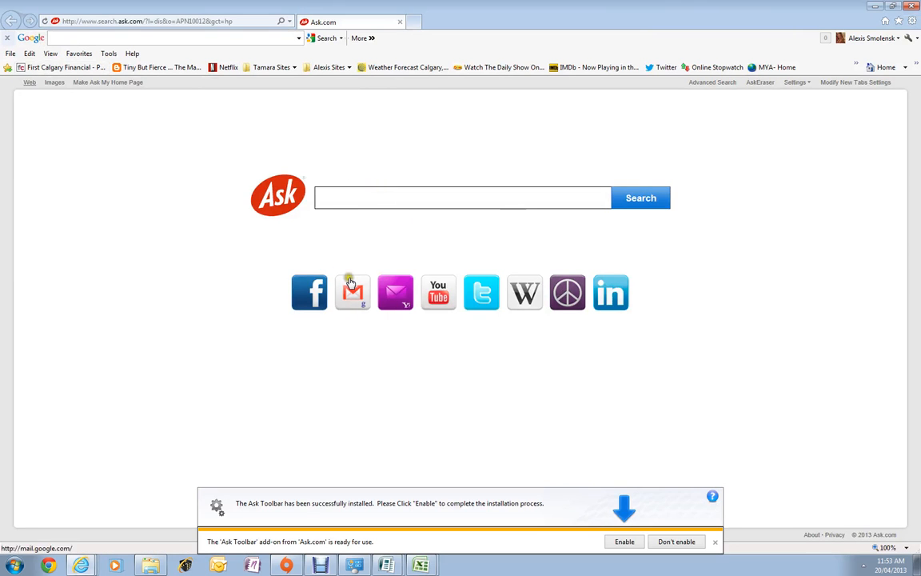
{"action": "left_click", "coordinate": [30, 38]}
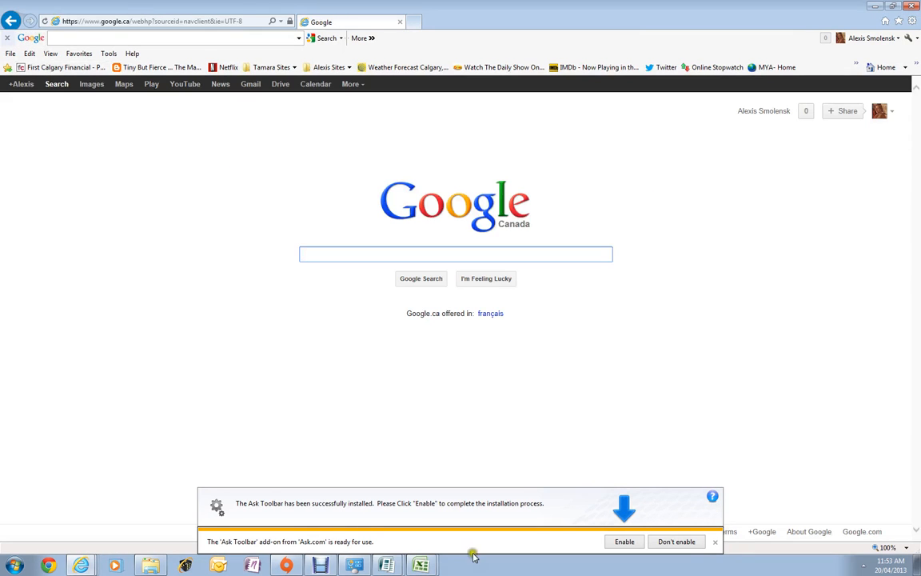
{"action": "left_click", "coordinate": [716, 543]}
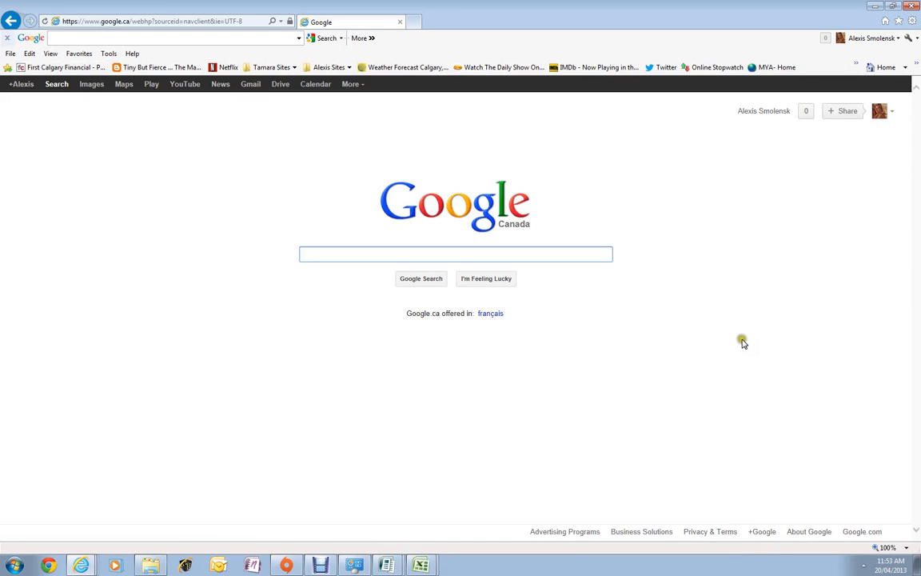
{"action": "left_click", "coordinate": [370, 256]}
{"action": "type", "text": "house"}
{"action": "key", "text": "Return"}
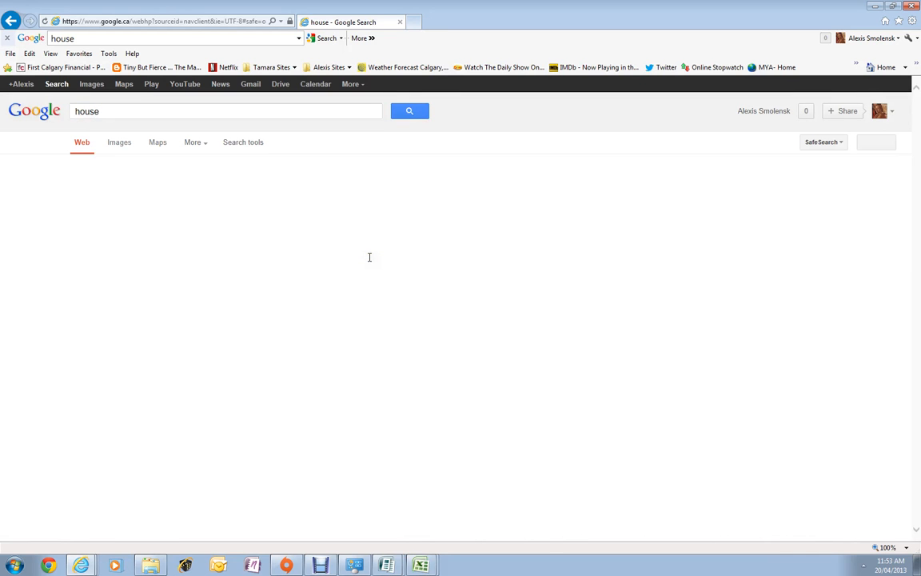
Show the image results for "house" and restrict them to icon size
{"action": "left_click", "coordinate": [119, 144]}
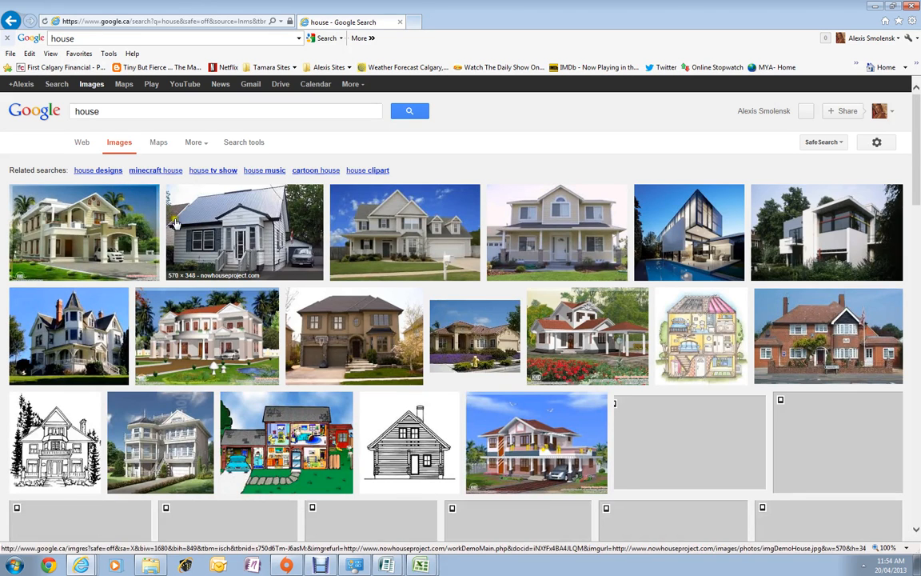
{"action": "left_click", "coordinate": [193, 143]}
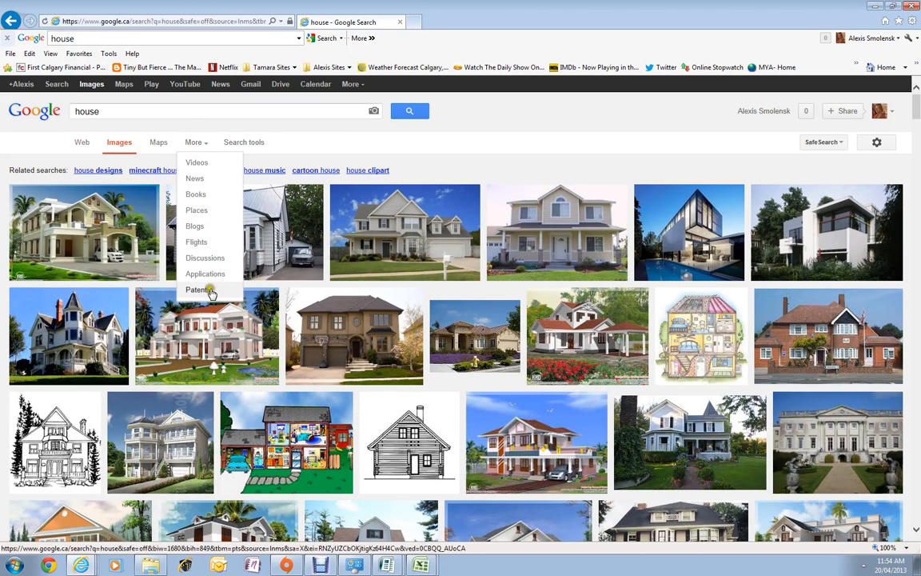
{"action": "left_click", "coordinate": [249, 144]}
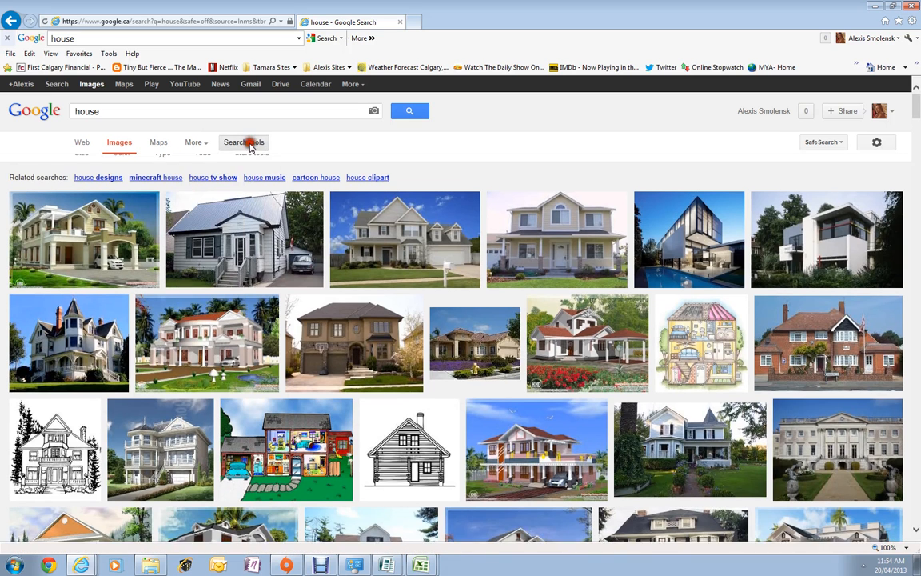
{"action": "left_click", "coordinate": [83, 164]}
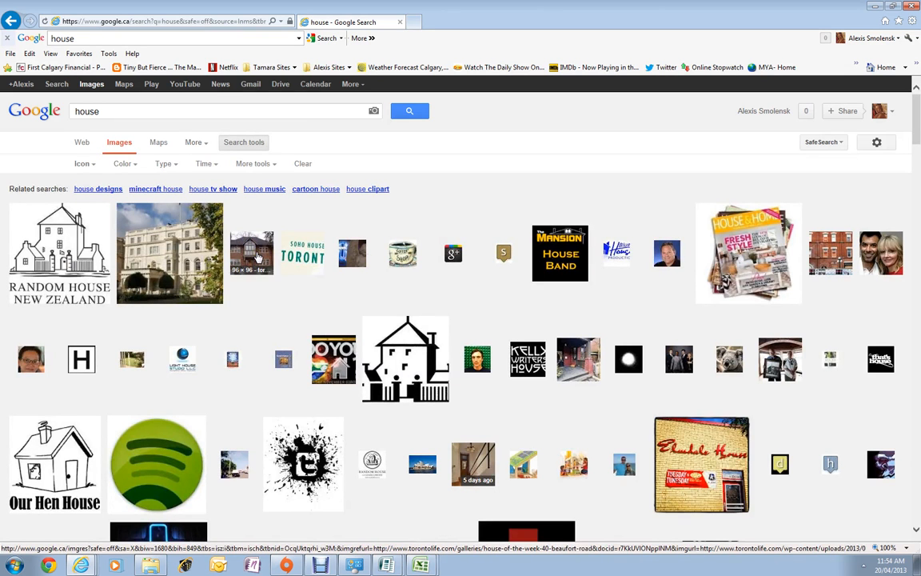
Open the small brick house image from torontolife.com and copy the picture
{"action": "left_click", "coordinate": [256, 258]}
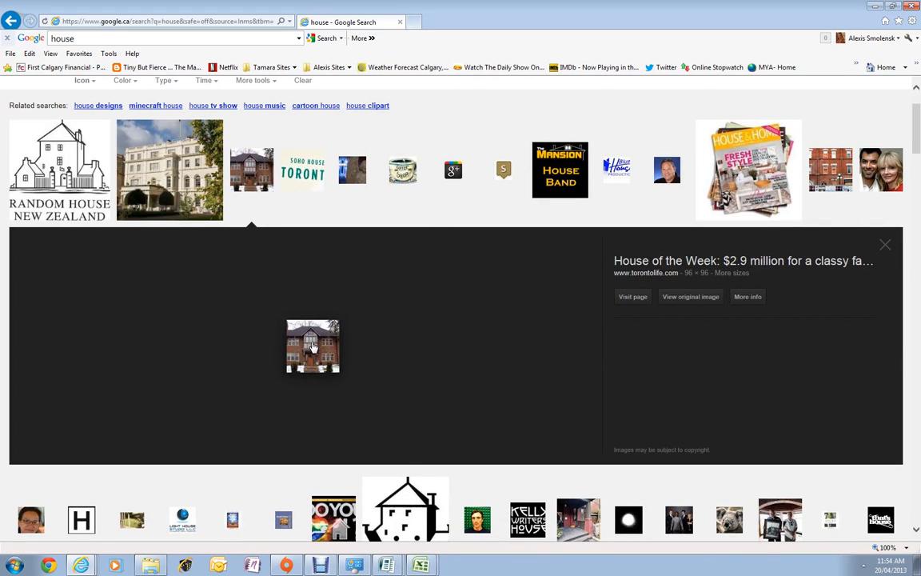
{"action": "right_click", "coordinate": [275, 302]}
{"action": "left_click", "coordinate": [392, 222]}
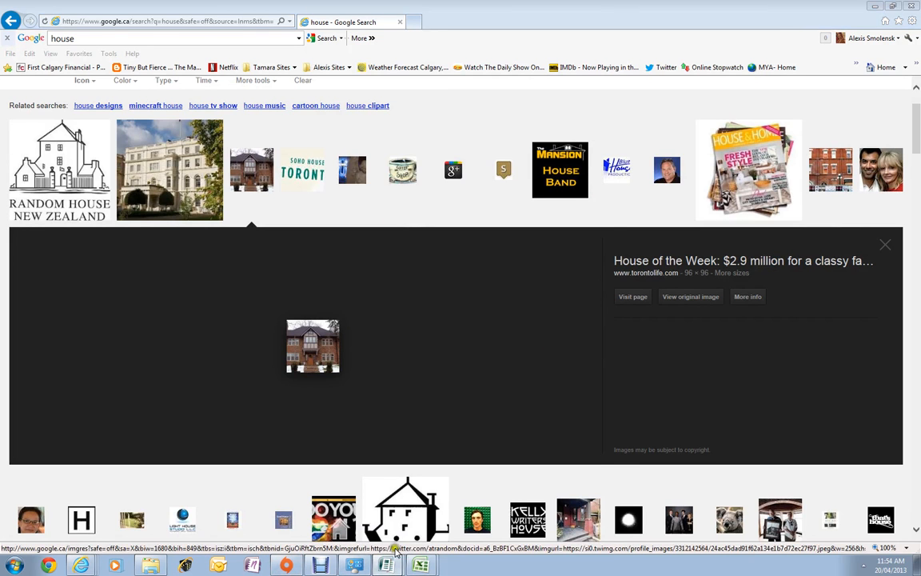
Switch back to the Publisher map, paste the house picture into group 4 and shrink it to about 0.216 × 0.216 in. above the manor & hamlets label
{"action": "key", "text": "alt+Tab"}
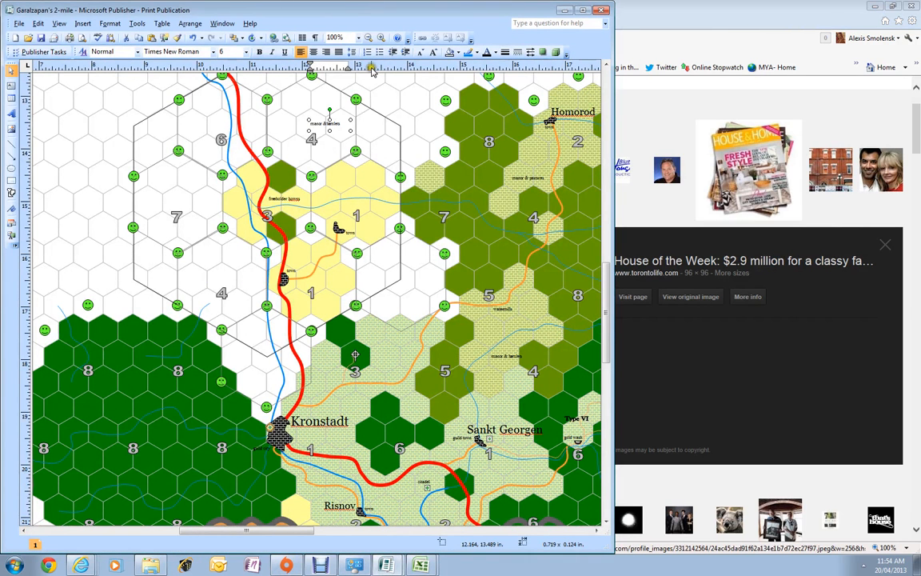
{"action": "left_click", "coordinate": [381, 38]}
{"action": "left_click", "coordinate": [382, 37]}
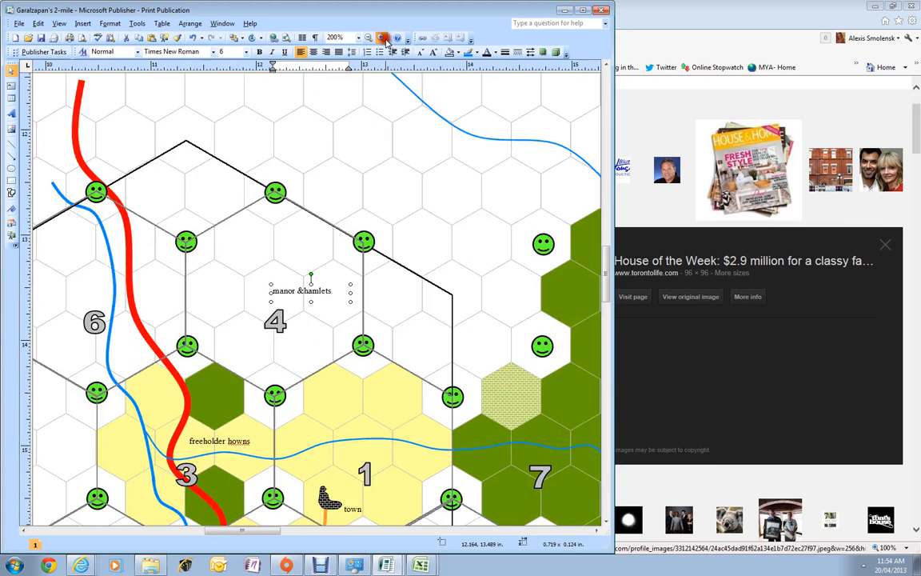
{"action": "left_click", "coordinate": [381, 38]}
{"action": "right_click", "coordinate": [224, 187]}
{"action": "left_click", "coordinate": [282, 227]}
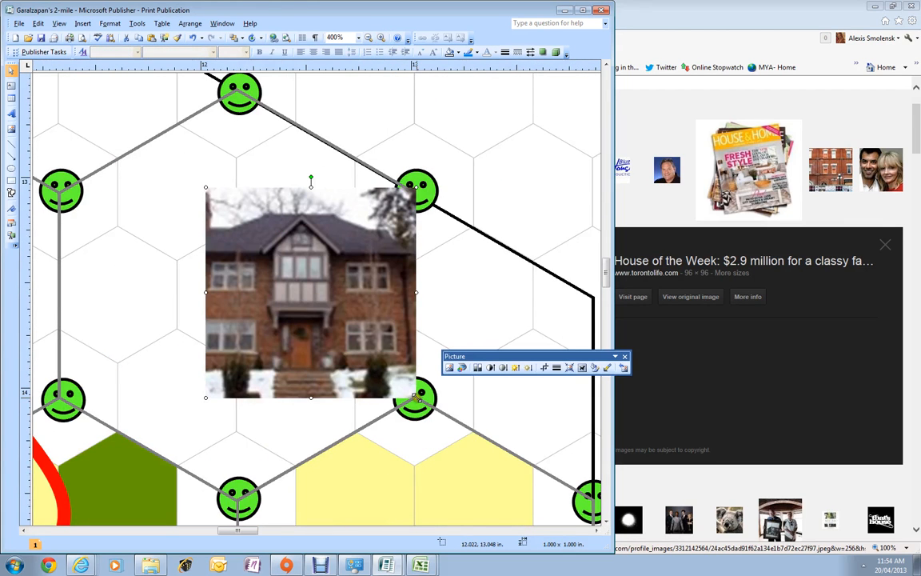
{"action": "left_click_drag", "start_coordinate": [250, 187], "coordinate": [234, 255]}
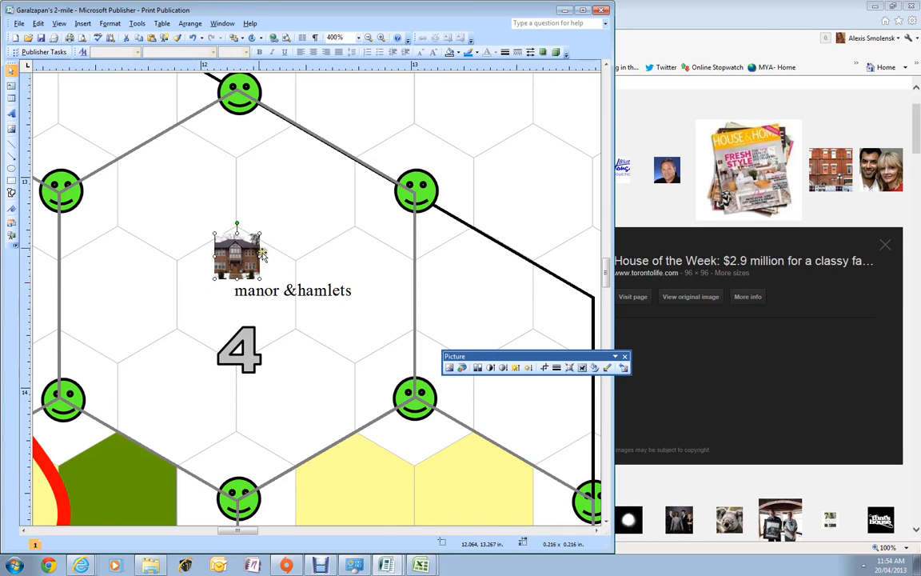
Delete the house picture from group 4
{"action": "left_click", "coordinate": [308, 237]}
{"action": "left_click", "coordinate": [223, 261]}
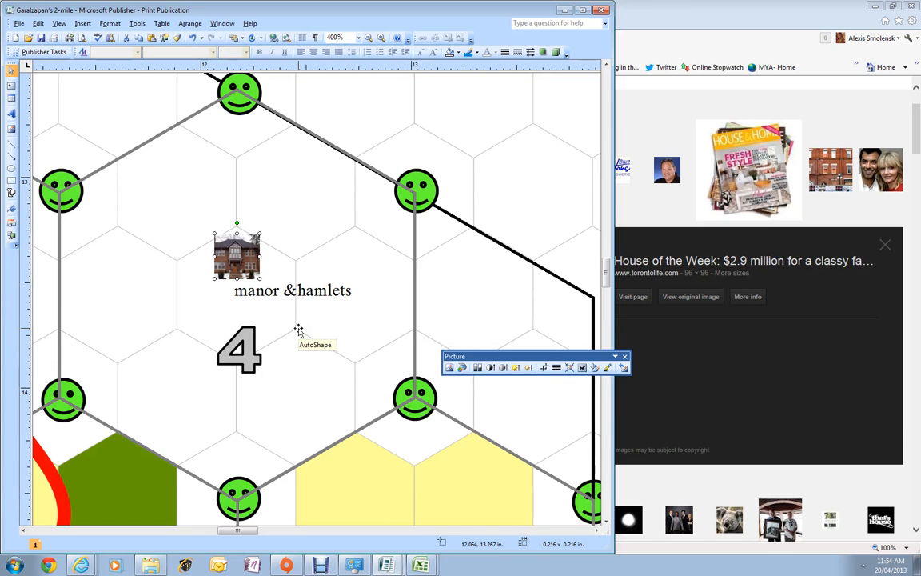
{"action": "key", "text": "Delete"}
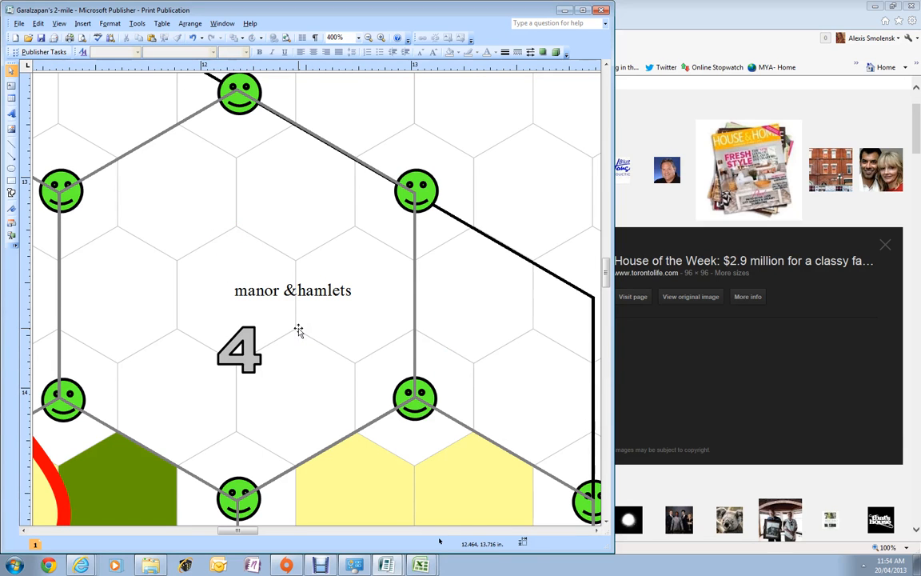
{"action": "left_click", "coordinate": [369, 38]}
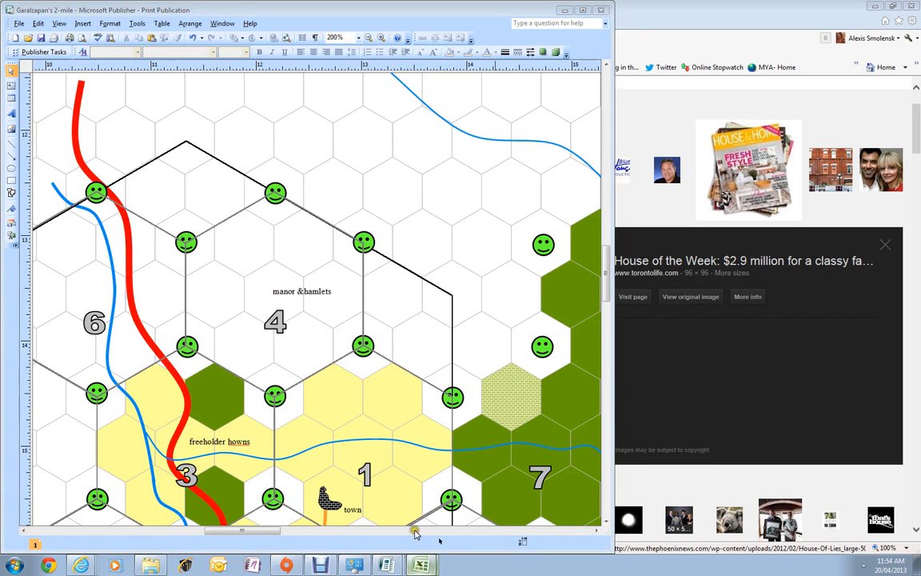
Bring up the Hex Generator workbook in Excel beside the map and move the "manor & hamlets" label to 12.268, 13.421 in
{"action": "left_click", "coordinate": [420, 565]}
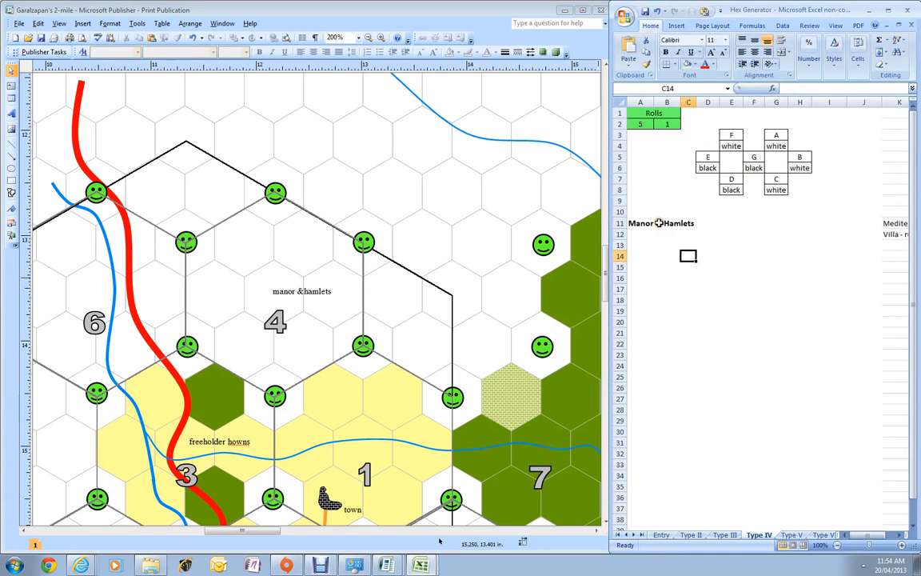
{"action": "left_click", "coordinate": [303, 291]}
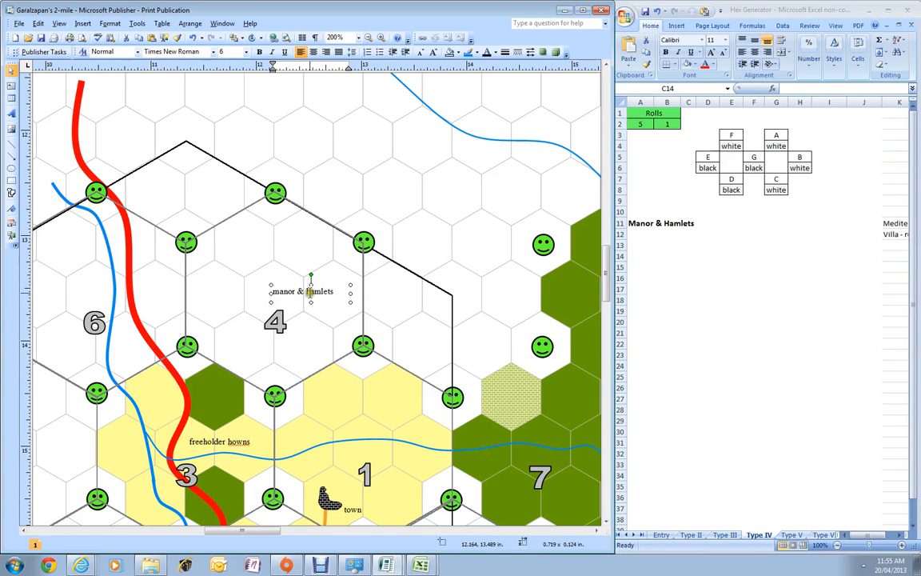
{"action": "left_click_drag", "start_coordinate": [331, 304], "coordinate": [342, 298]}
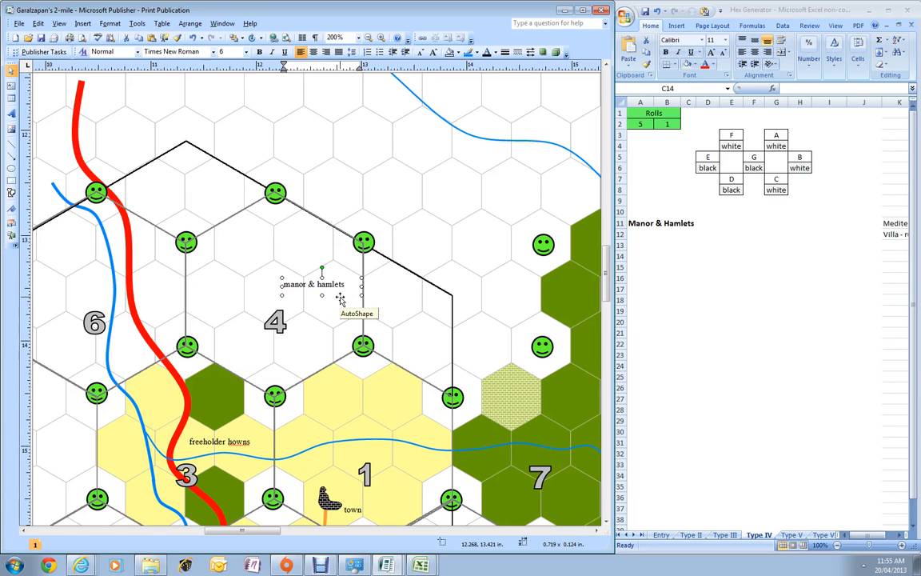
Check the Hex Generator's black cells and fill the matching west, southwest and centre hexes of the northern group 4 with olive green
{"action": "left_click", "coordinate": [794, 218]}
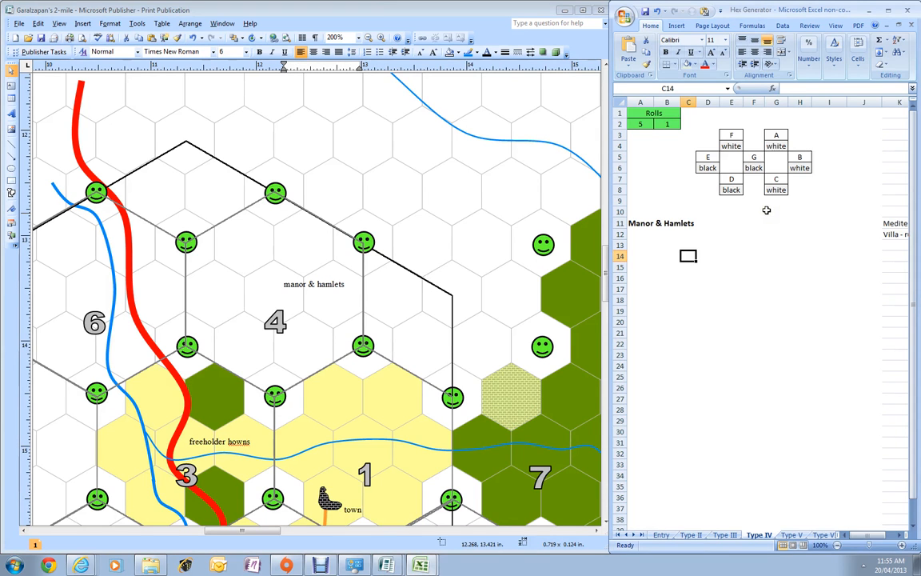
{"action": "left_click", "coordinate": [705, 166]}
{"action": "left_click", "coordinate": [731, 190]}
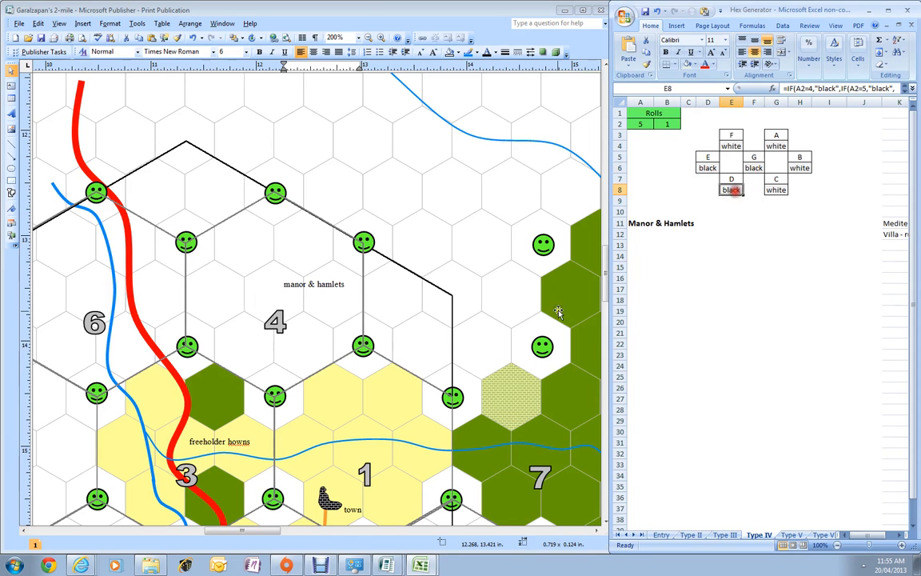
{"action": "left_click", "coordinate": [224, 317]}
{"action": "left_click", "coordinate": [257, 294], "text": "ctrl"}
{"action": "left_click", "coordinate": [234, 359], "text": "ctrl"}
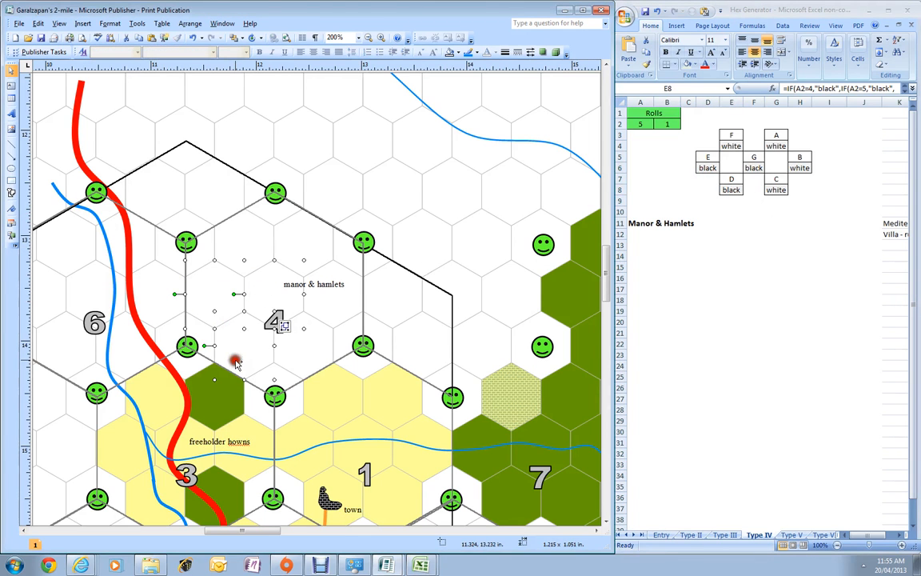
{"action": "left_click", "coordinate": [458, 53]}
{"action": "left_click", "coordinate": [407, 93]}
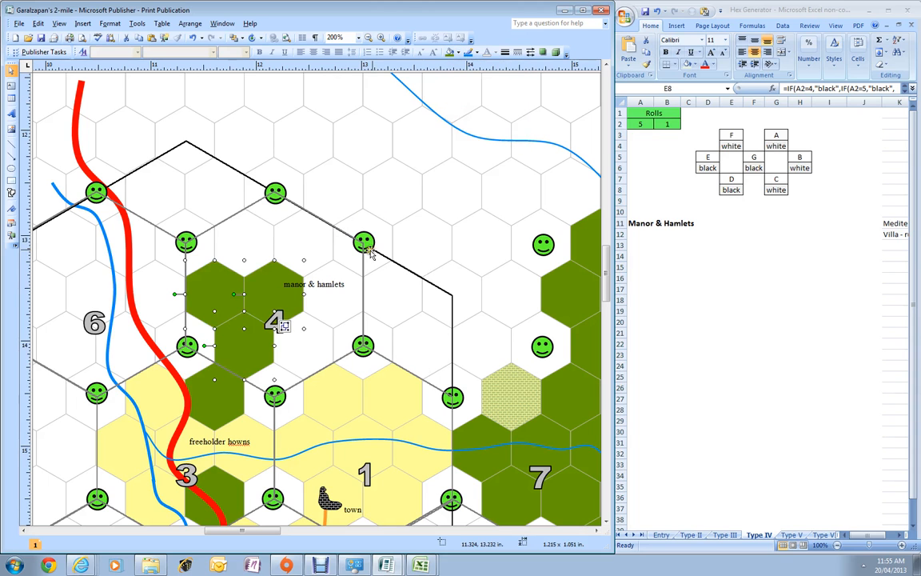
Fill the four remaining hexes of the northern group 4 with pale yellow
{"action": "left_click", "coordinate": [258, 239]}
{"action": "left_click", "coordinate": [298, 238], "text": "ctrl"}
{"action": "left_click", "coordinate": [322, 307], "text": "ctrl"}
{"action": "left_click", "coordinate": [305, 361], "text": "ctrl"}
{"action": "left_click", "coordinate": [458, 53]}
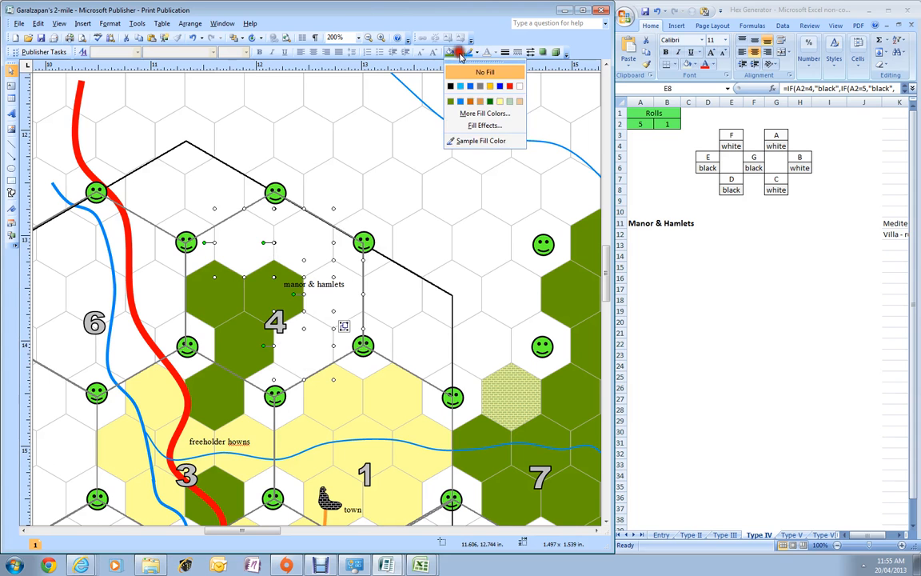
{"action": "left_click", "coordinate": [499, 100]}
Go to the southwestern group 4 on the map and recalculate the Hex Generator for a new Type IV result
{"action": "scroll", "coordinate": [304, 296], "scroll_direction": "down", "scroll_amount": 3}
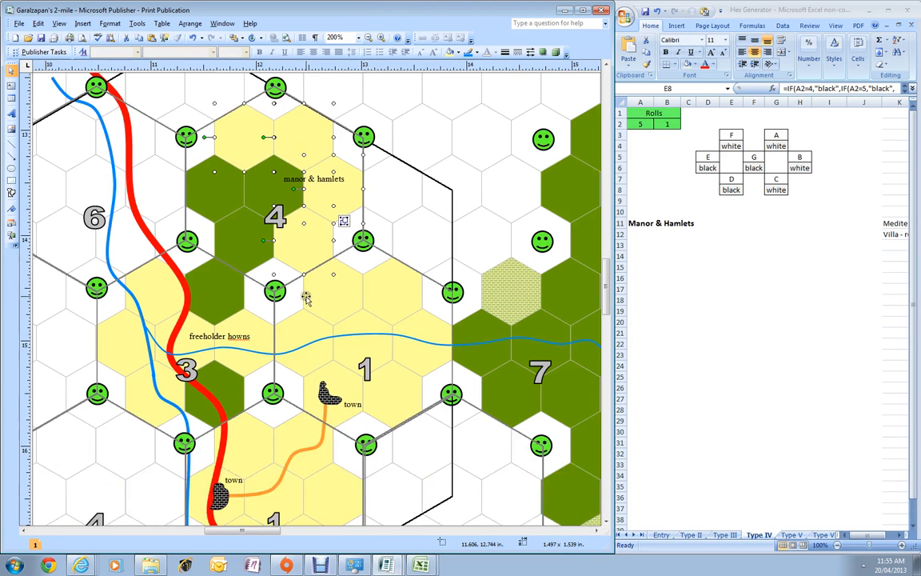
{"action": "scroll", "coordinate": [303, 296], "scroll_direction": "down", "scroll_amount": 3}
{"action": "left_click_drag", "start_coordinate": [244, 530], "coordinate": [218, 530]}
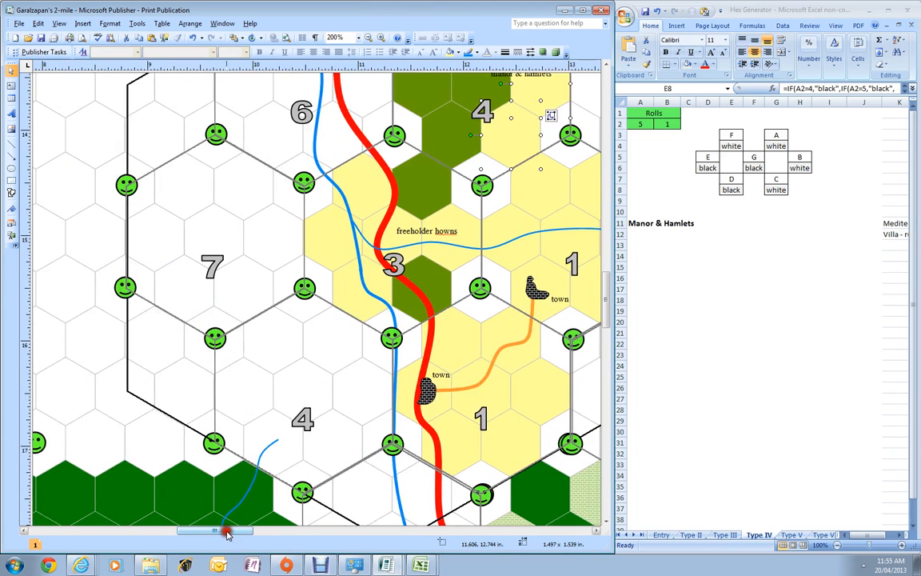
{"action": "left_click", "coordinate": [301, 377]}
{"action": "left_click", "coordinate": [753, 324]}
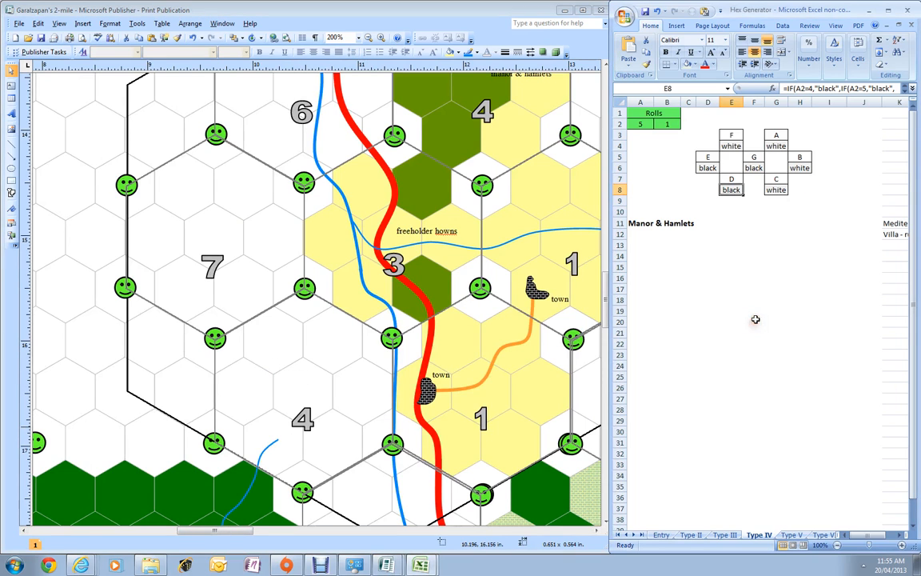
{"action": "key", "text": "F9"}
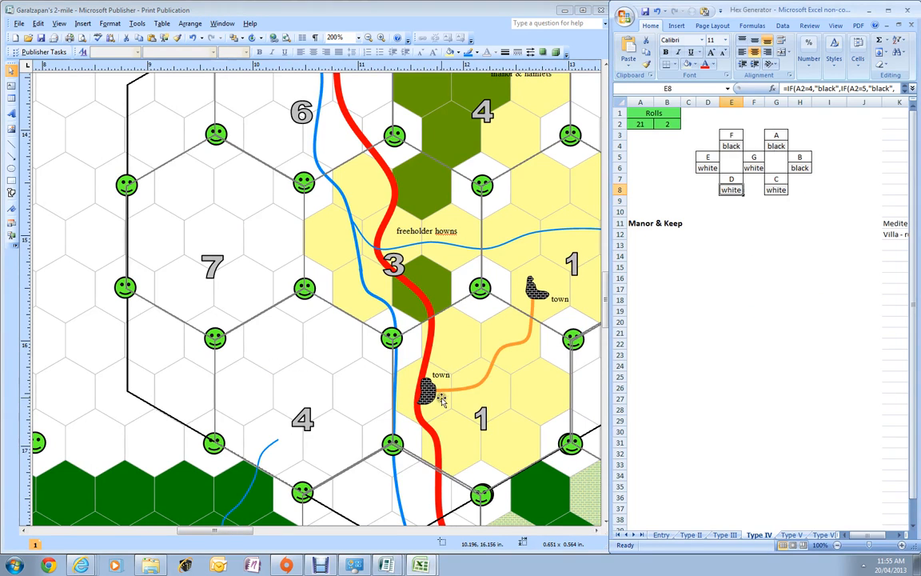
Copy the "manor & hamlets" label into the southwestern group 4 and change the copy to "manor & keep"
{"action": "left_click", "coordinate": [516, 183]}
{"action": "scroll", "coordinate": [515, 182], "scroll_direction": "up", "scroll_amount": 2}
{"action": "left_click", "coordinate": [514, 153]}
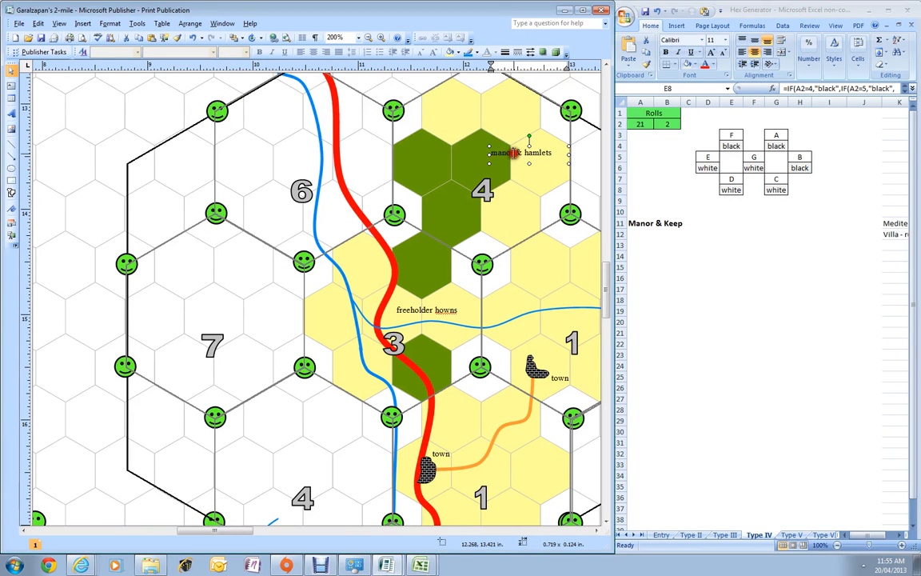
{"action": "left_click_drag", "start_coordinate": [521, 154], "coordinate": [346, 467]}
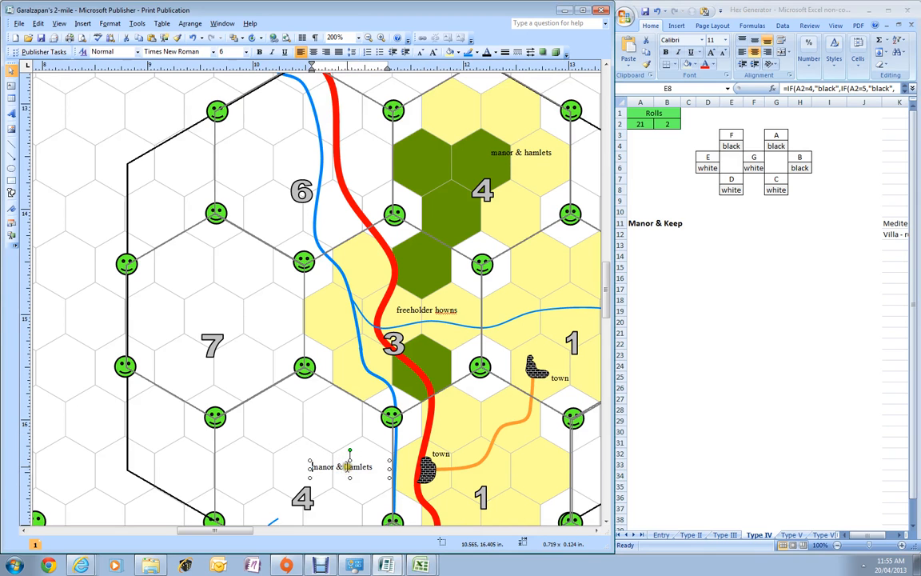
{"action": "double_click", "coordinate": [358, 466]}
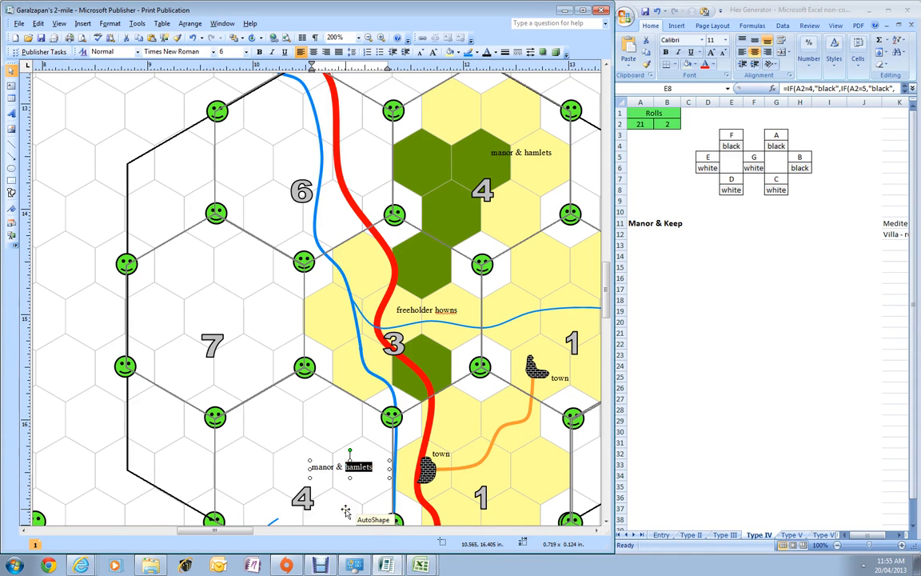
{"action": "type", "text": "keep"}
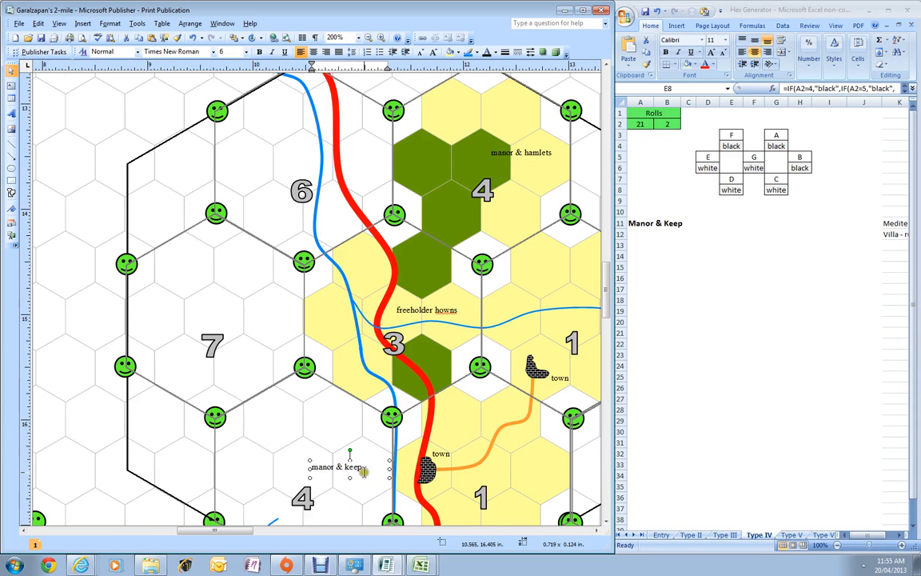
{"action": "scroll", "coordinate": [355, 467], "scroll_direction": "down", "scroll_amount": 3}
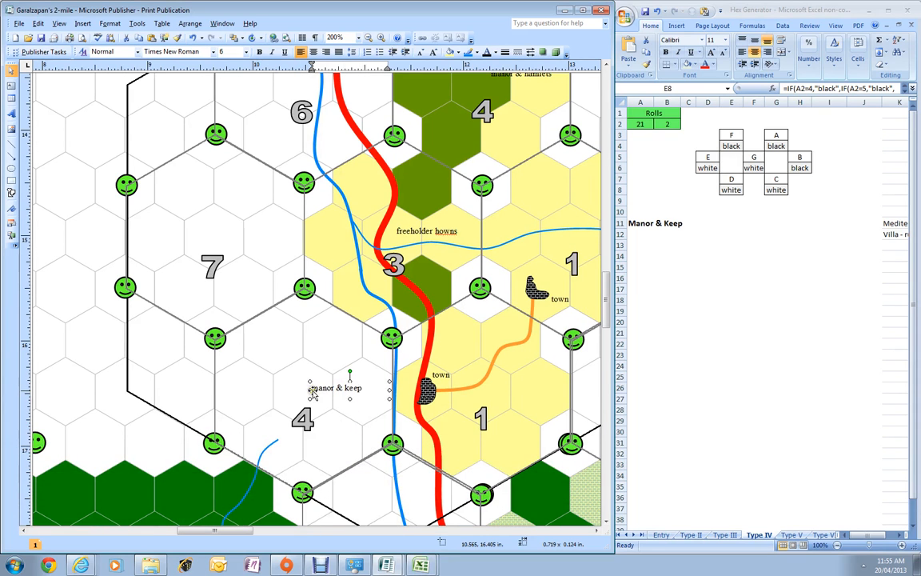
{"action": "left_click", "coordinate": [423, 389]}
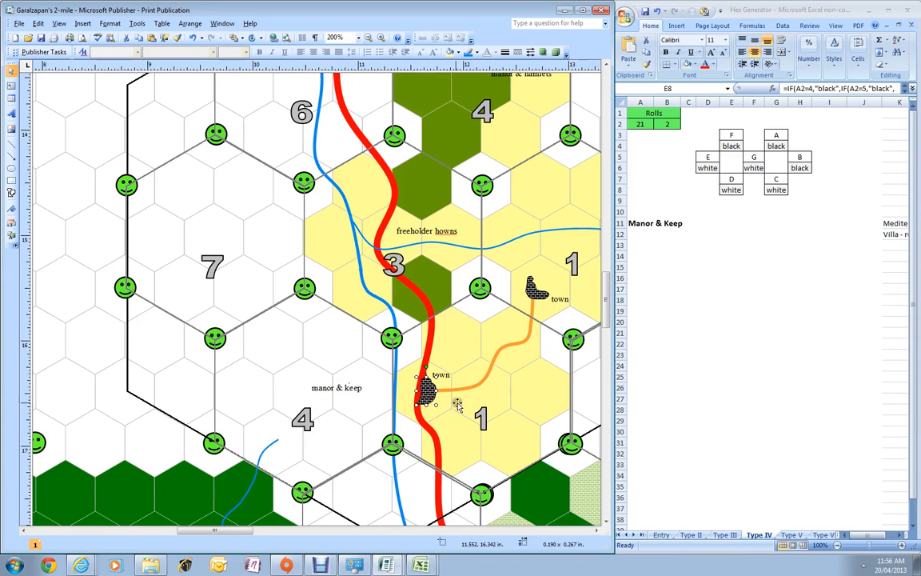
{"action": "left_click", "coordinate": [270, 355]}
{"action": "left_click", "coordinate": [502, 402]}
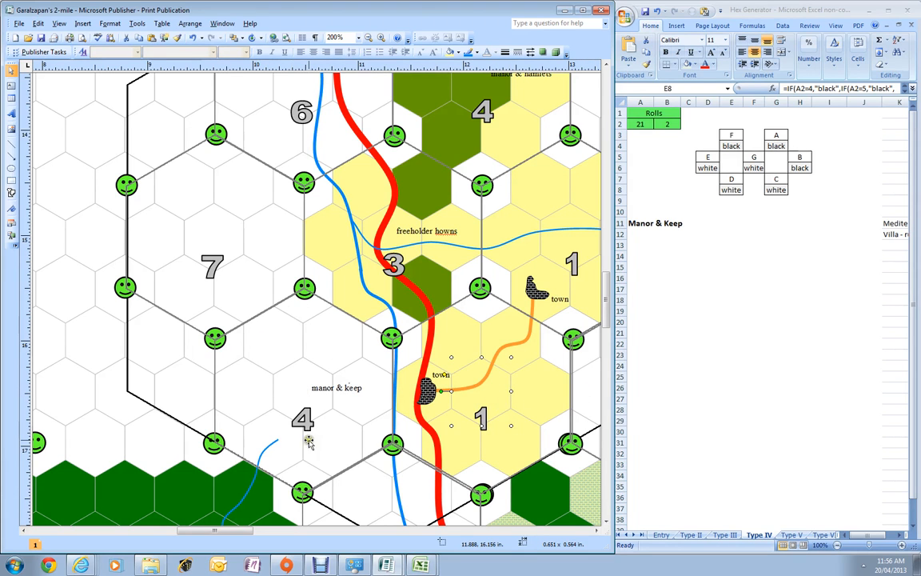
Fill the west, centre and two southern hexes of the southwestern group 4 with pale yellow, following the generator's white cells
{"action": "left_click", "coordinate": [697, 281]}
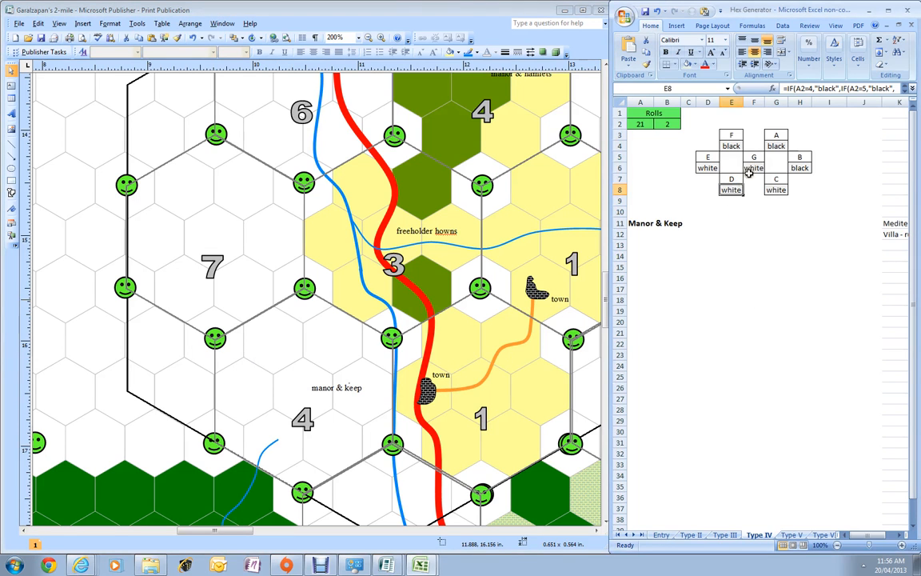
{"action": "left_click", "coordinate": [239, 387]}
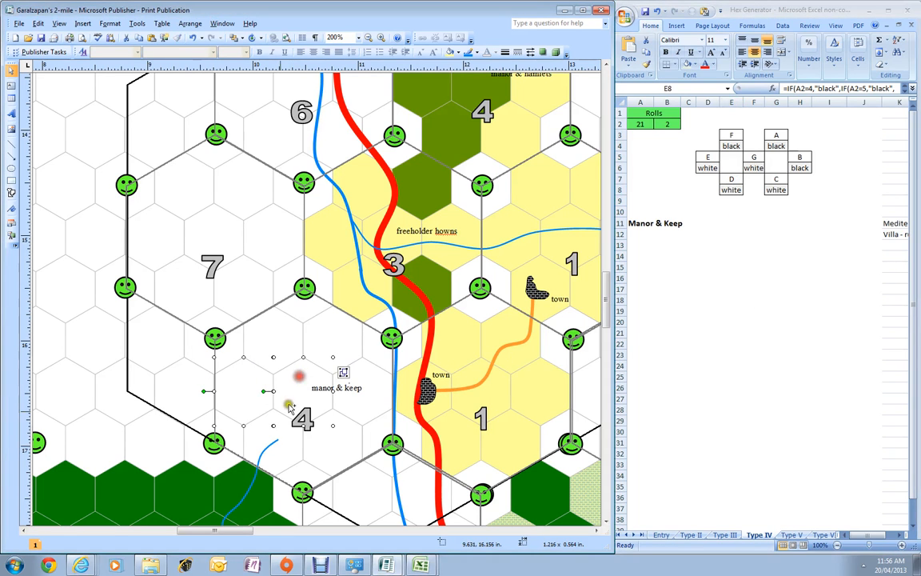
{"action": "left_click", "coordinate": [454, 55]}
Fill the two northern hexes and the east hex of the southwestern group 4 with olive green
{"action": "left_click", "coordinate": [266, 341]}
{"action": "left_click", "coordinate": [345, 343], "text": "ctrl"}
{"action": "left_click", "coordinate": [365, 418], "text": "ctrl"}
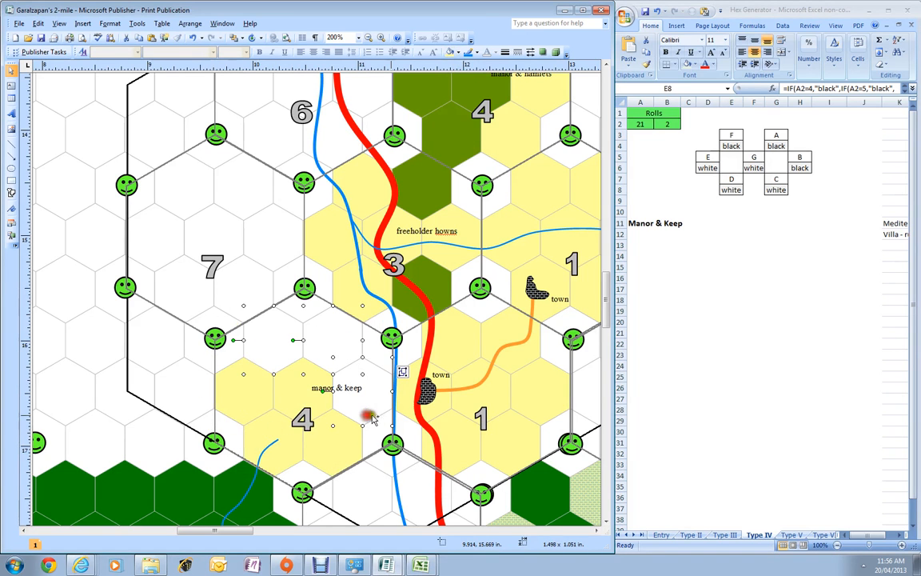
{"action": "left_click", "coordinate": [458, 52]}
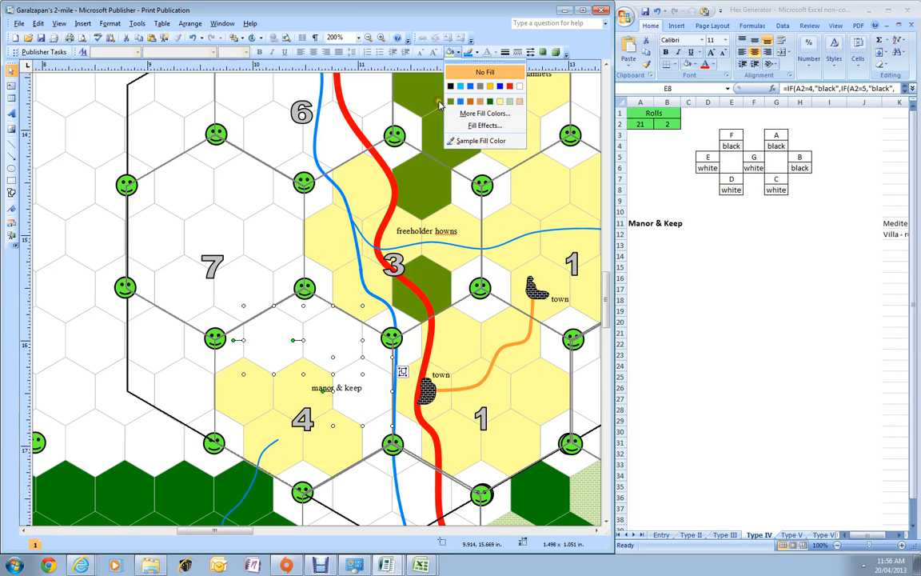
{"action": "left_click", "coordinate": [451, 102]}
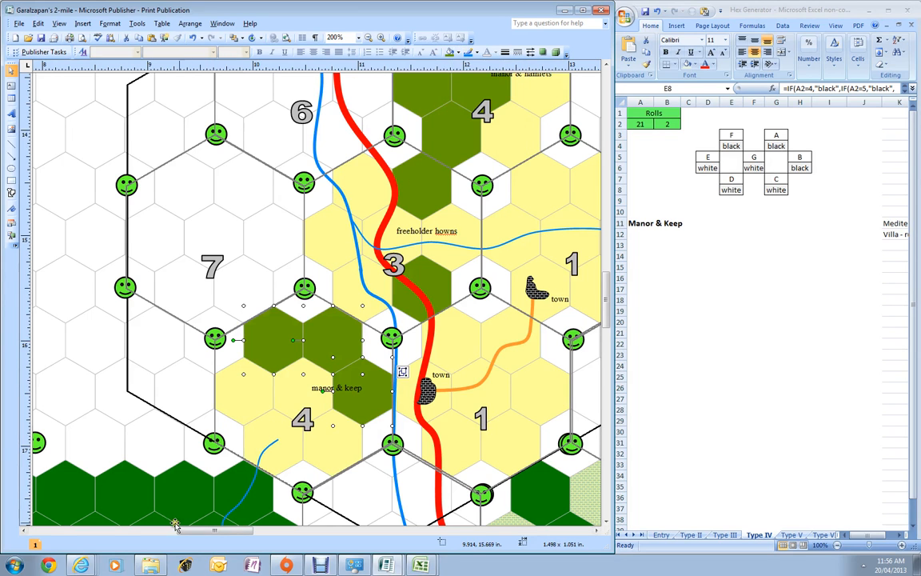
Recolour those three hexes with the dark green sampled from the forest to the south and move the "manor & keep" label to 9.904, 16.421 in
{"action": "left_click", "coordinate": [461, 52]}
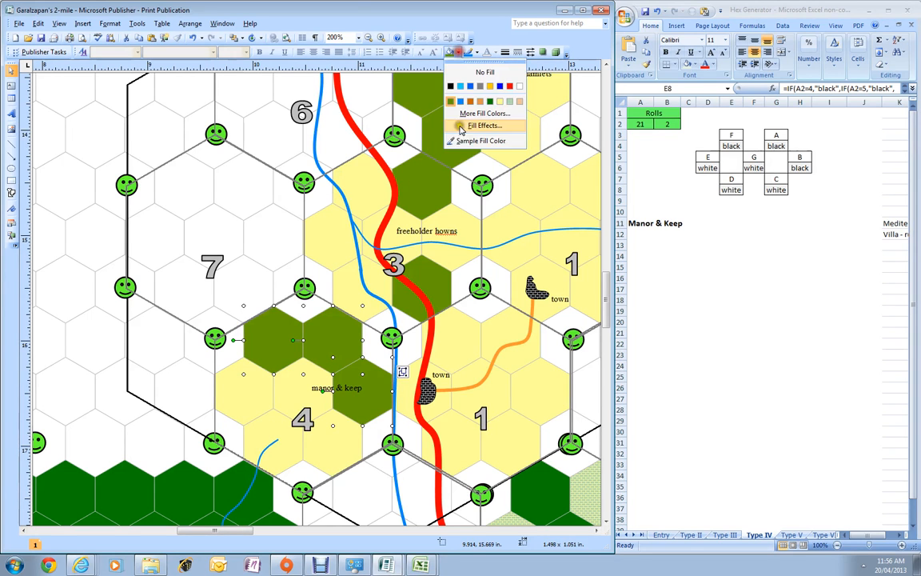
{"action": "left_click", "coordinate": [435, 132]}
{"action": "left_click", "coordinate": [224, 478]}
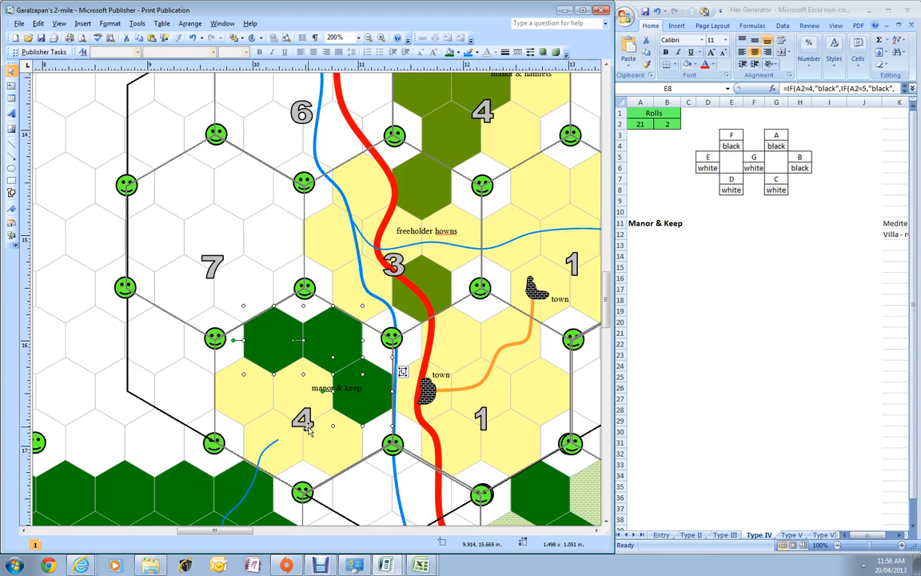
{"action": "left_click", "coordinate": [323, 387]}
{"action": "left_click_drag", "start_coordinate": [321, 396], "coordinate": [244, 400]}
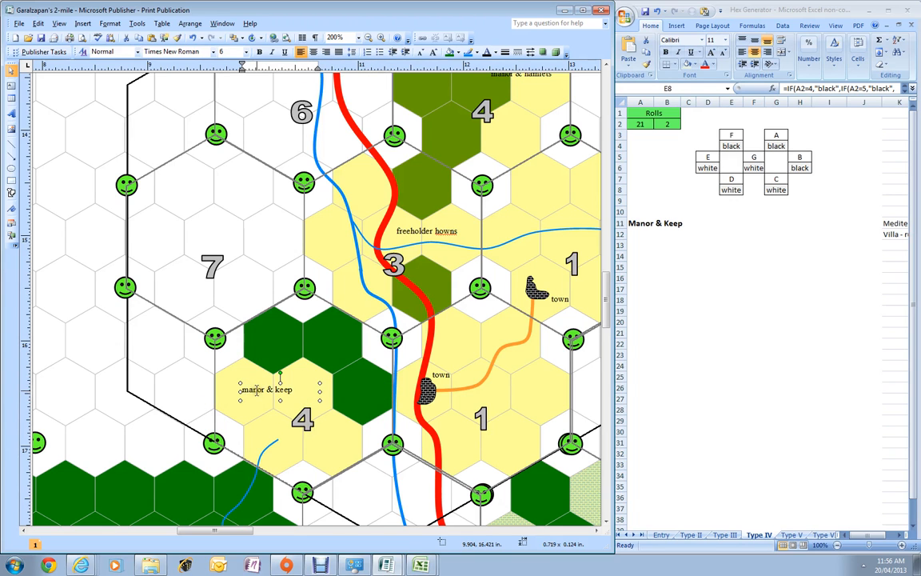
Select the thin orange trail near the Type VI label and examine its line formatting
{"action": "scroll", "coordinate": [457, 308], "scroll_direction": "up", "scroll_amount": 1}
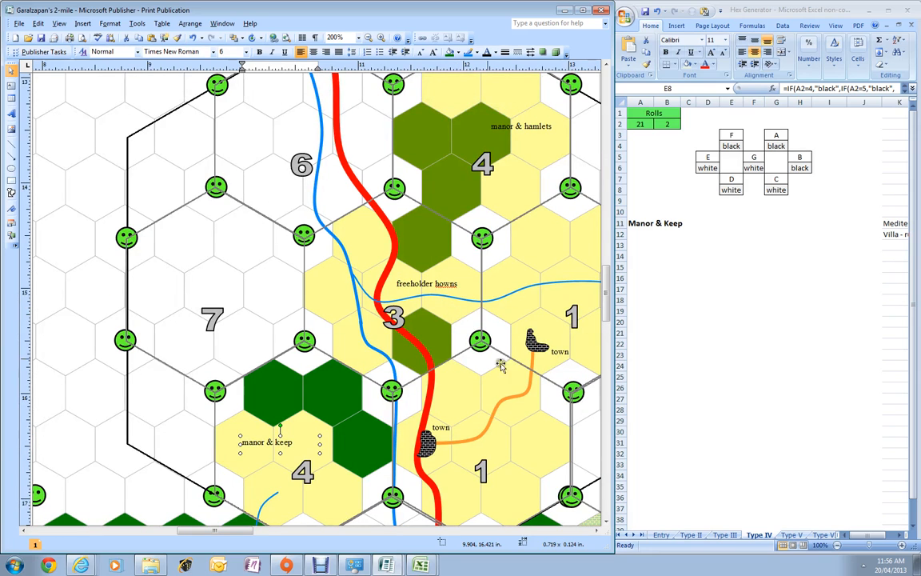
{"action": "left_click_drag", "start_coordinate": [239, 529], "coordinate": [311, 530]}
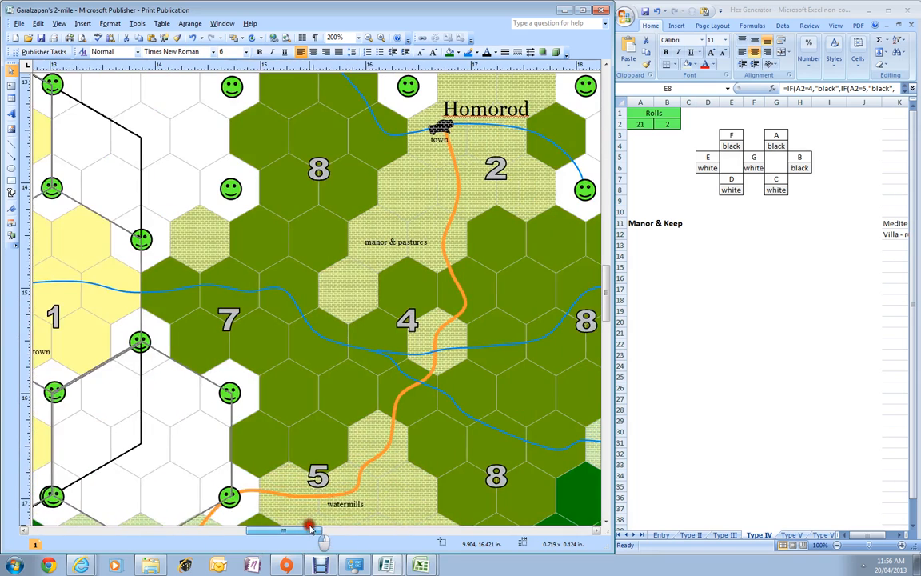
{"action": "scroll", "coordinate": [520, 432], "scroll_direction": "down", "scroll_amount": 5}
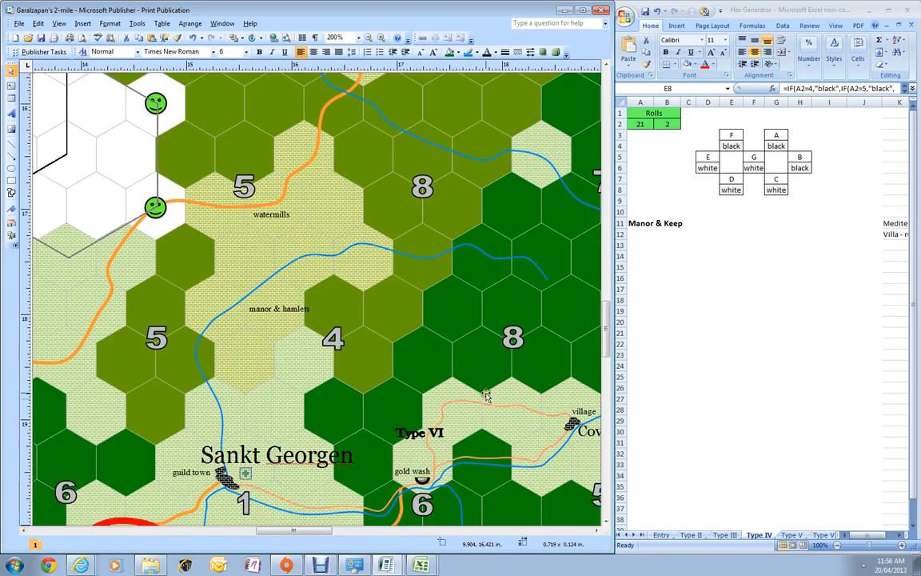
{"action": "left_click", "coordinate": [487, 409]}
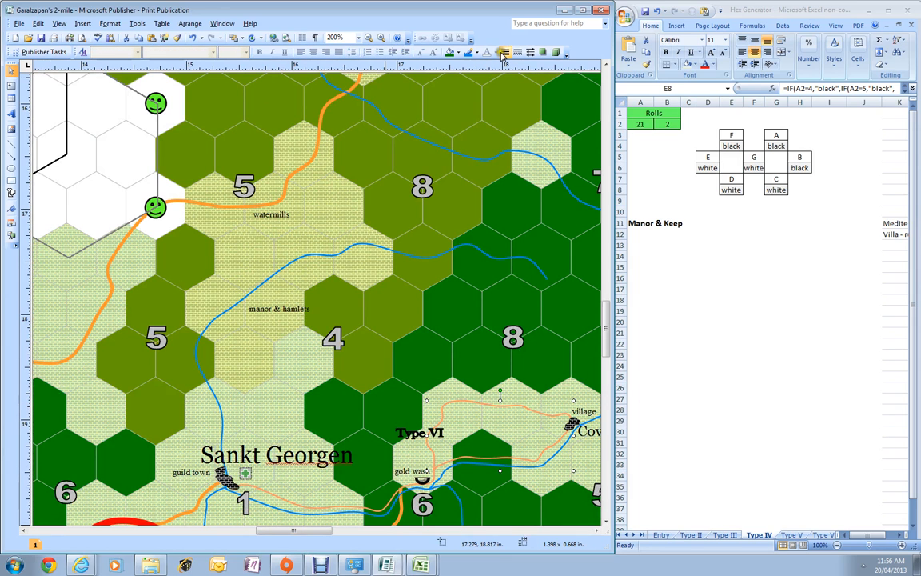
{"action": "left_click", "coordinate": [503, 53]}
{"action": "left_click", "coordinate": [542, 211]}
{"action": "left_click", "coordinate": [195, 365]}
{"action": "left_click", "coordinate": [311, 385]}
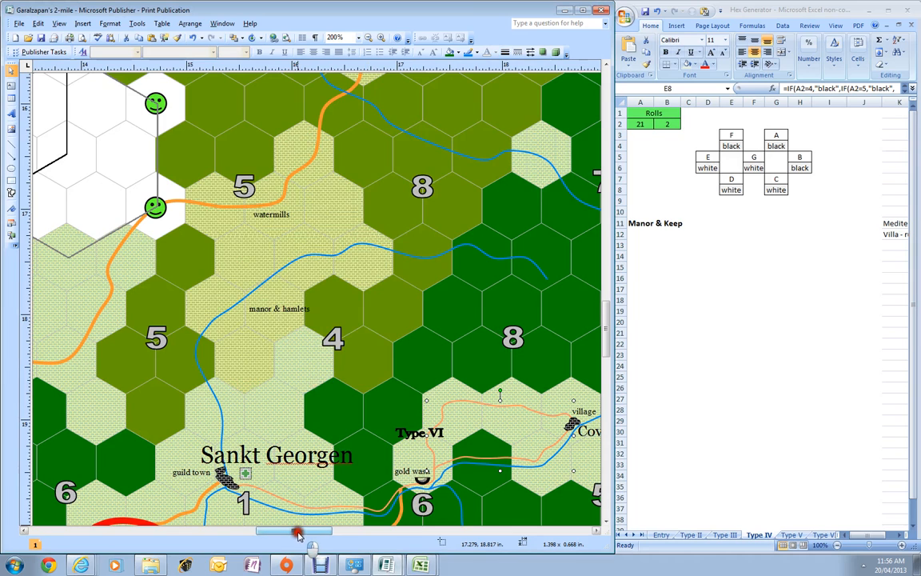
Draw a thin orange curved trail, about 0.3 by 2.2 in, from the "manor & hamlets" label south to the eastern town symbol
{"action": "left_click_drag", "start_coordinate": [298, 534], "coordinate": [228, 534]}
{"action": "scroll", "coordinate": [90, 159], "scroll_direction": "up", "scroll_amount": 5}
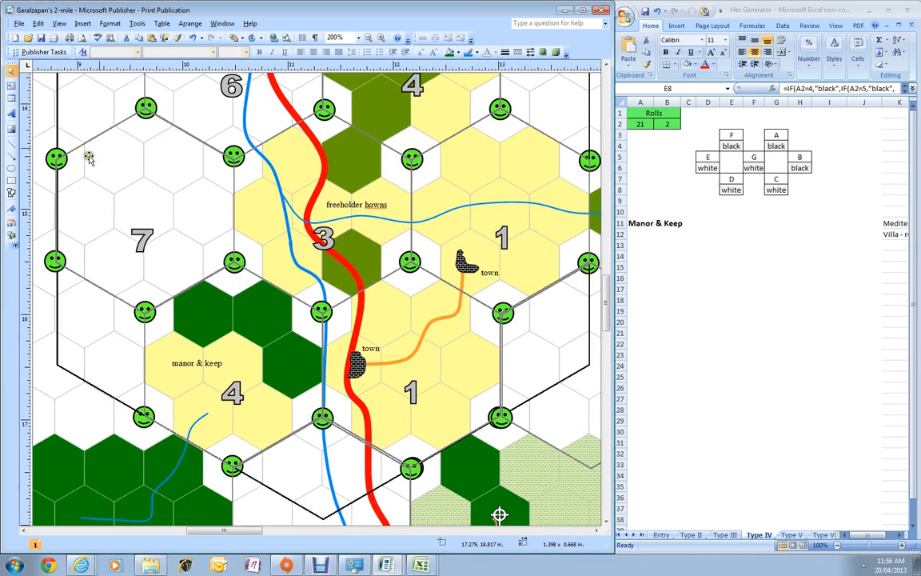
{"action": "scroll", "coordinate": [302, 137], "scroll_direction": "up", "scroll_amount": 2}
{"action": "left_click", "coordinate": [16, 194]}
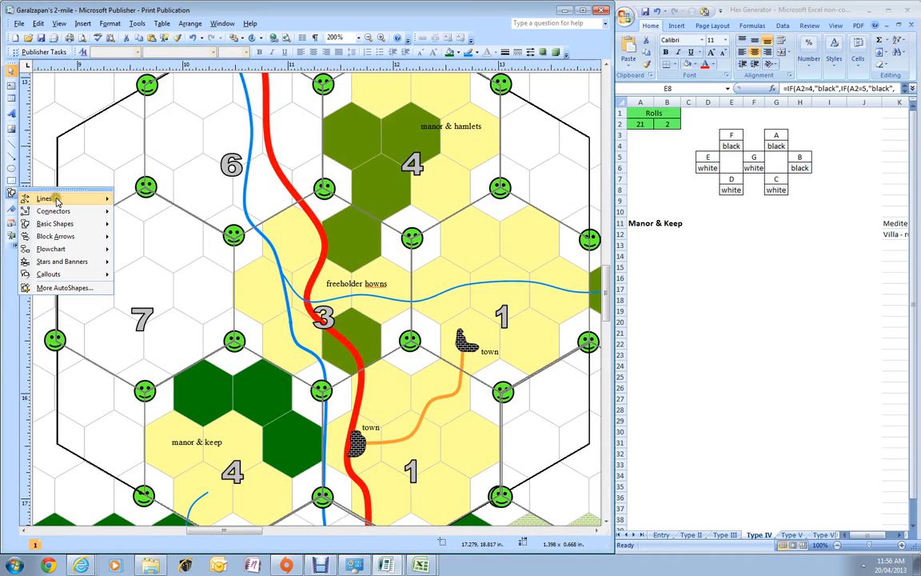
{"action": "mouse_move", "coordinate": [48, 198]}
{"action": "left_click", "coordinate": [119, 221]}
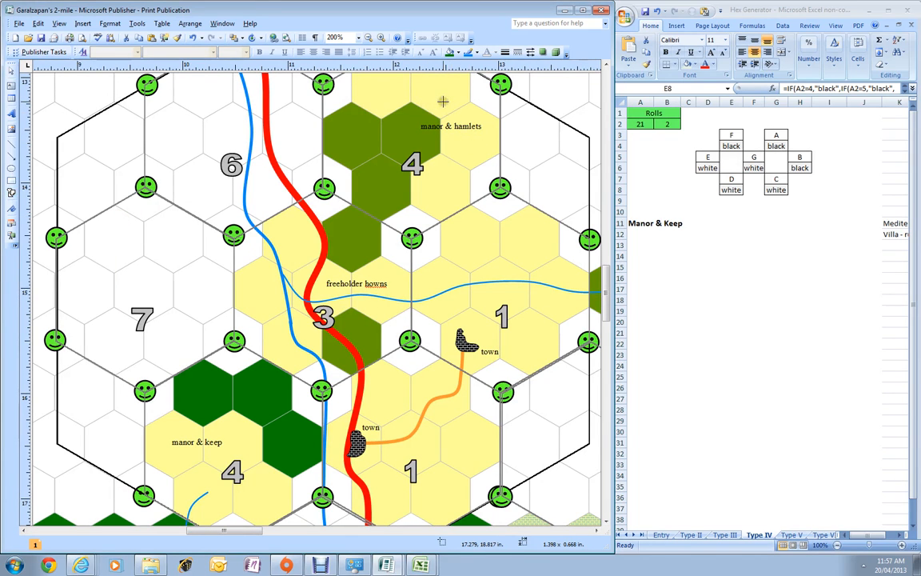
{"action": "left_click", "coordinate": [455, 126]}
{"action": "left_click", "coordinate": [443, 176]}
{"action": "left_click", "coordinate": [451, 212]}
{"action": "left_click", "coordinate": [472, 234]}
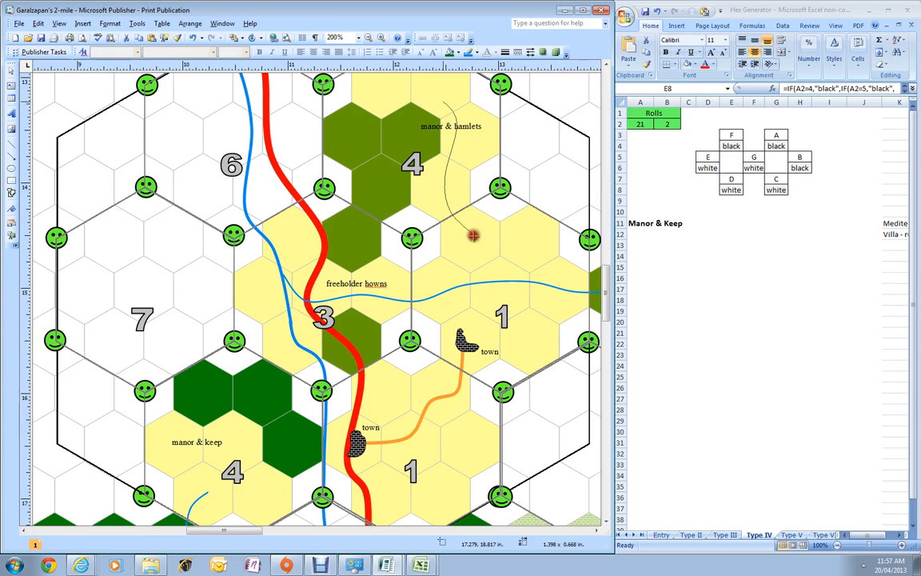
{"action": "left_click", "coordinate": [456, 278]}
{"action": "left_click", "coordinate": [454, 302]}
{"action": "left_click", "coordinate": [460, 327]}
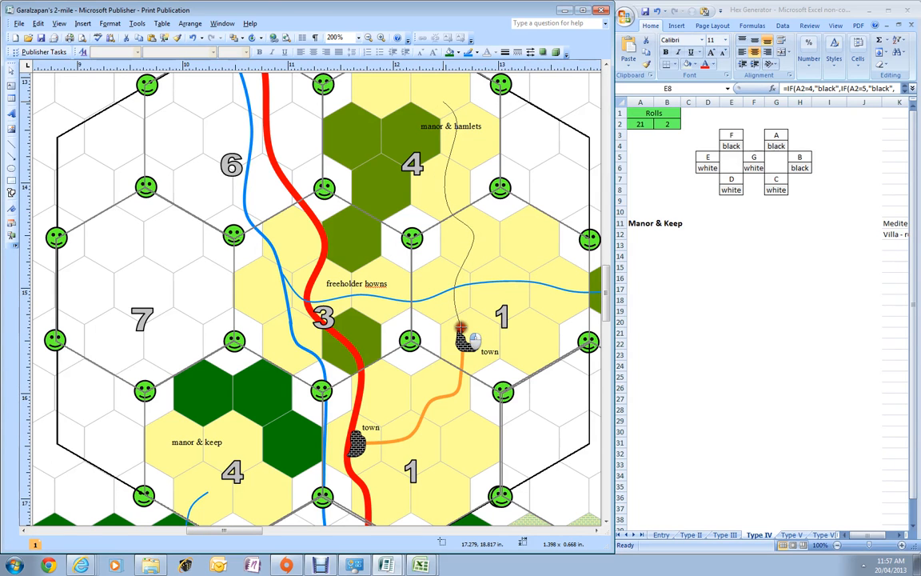
{"action": "left_click", "coordinate": [459, 335]}
{"action": "double_click", "coordinate": [459, 335]}
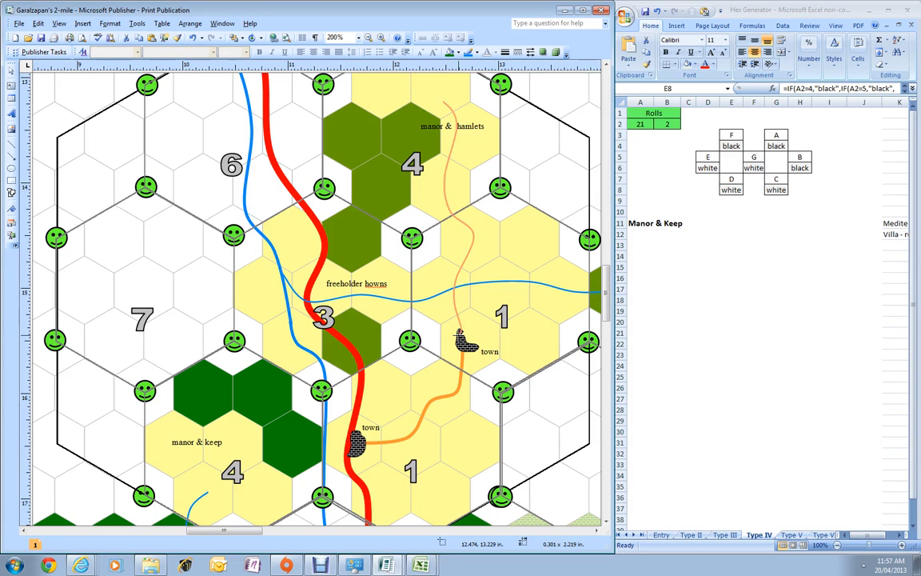
Bring the eastern town symbol to the front so that it covers the end of the trail
{"action": "left_click", "coordinate": [465, 341]}
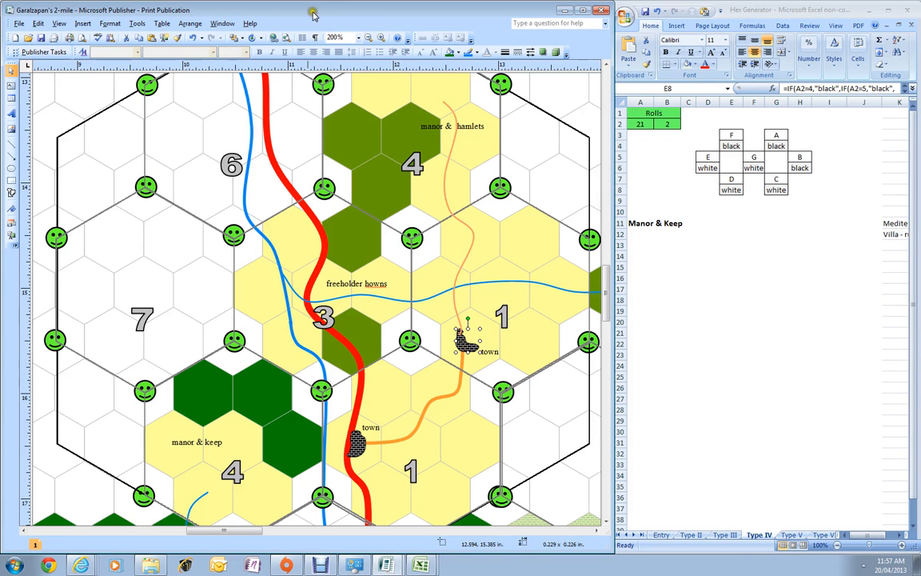
{"action": "left_click", "coordinate": [242, 40]}
{"action": "left_click", "coordinate": [248, 55]}
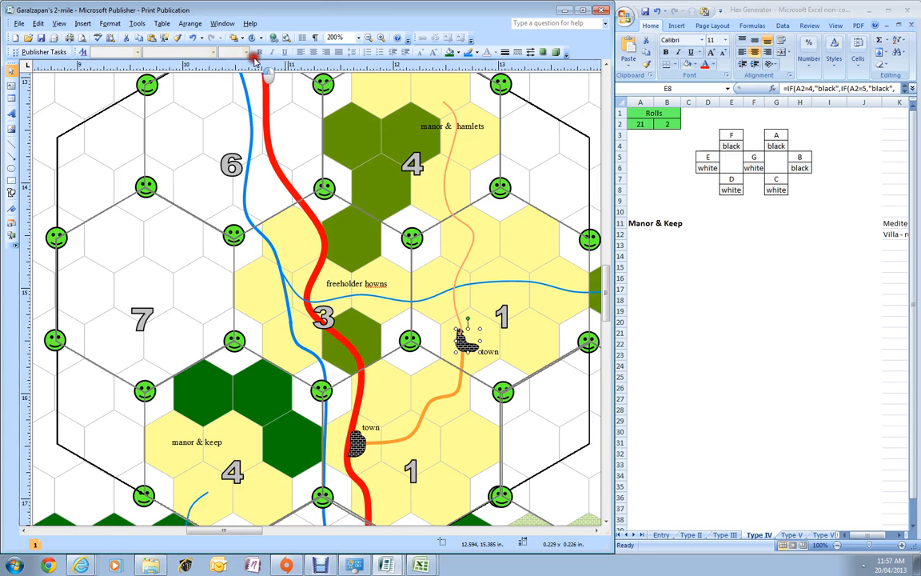
Send the orange trail and the hexes along its course to the back, behind the river, town symbol and "manor & hamlets" label
{"action": "left_click", "coordinate": [494, 283]}
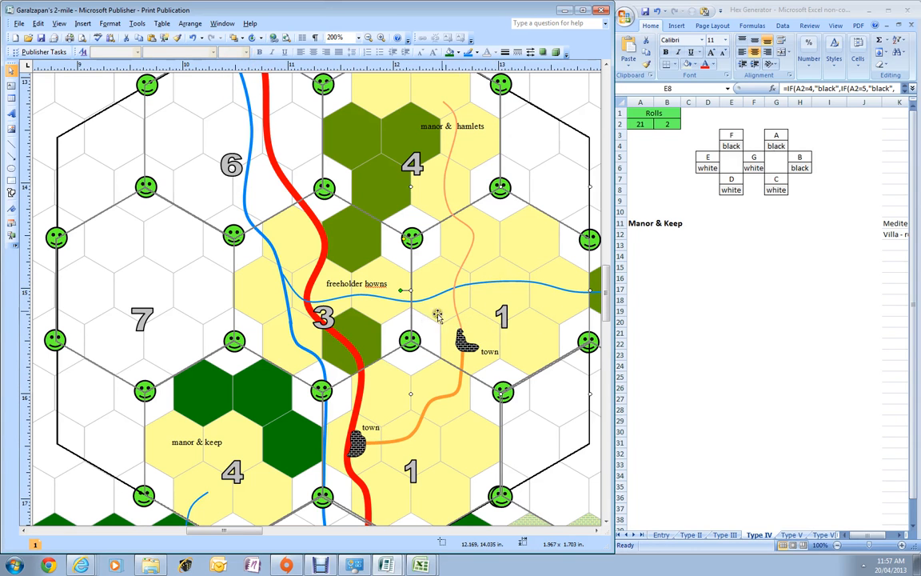
{"action": "left_click", "coordinate": [454, 306]}
{"action": "left_click", "coordinate": [438, 273], "text": "ctrl"}
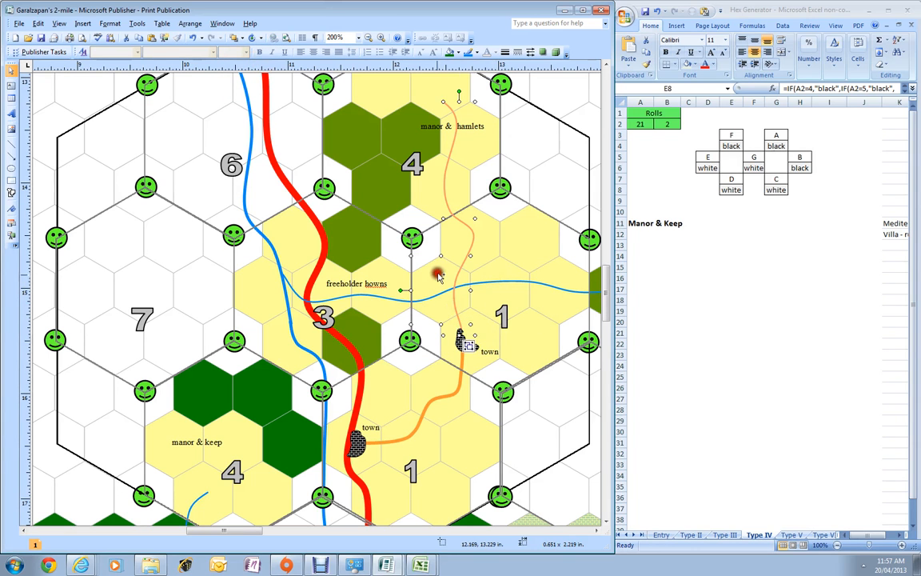
{"action": "left_click", "coordinate": [481, 327], "text": "ctrl"}
{"action": "left_click", "coordinate": [456, 242], "text": "ctrl"}
{"action": "left_click", "coordinate": [434, 201], "text": "ctrl"}
{"action": "left_click", "coordinate": [464, 146], "text": "ctrl"}
{"action": "left_click", "coordinate": [431, 90], "text": "ctrl"}
{"action": "left_click", "coordinate": [241, 38]}
{"action": "left_click", "coordinate": [250, 68]}
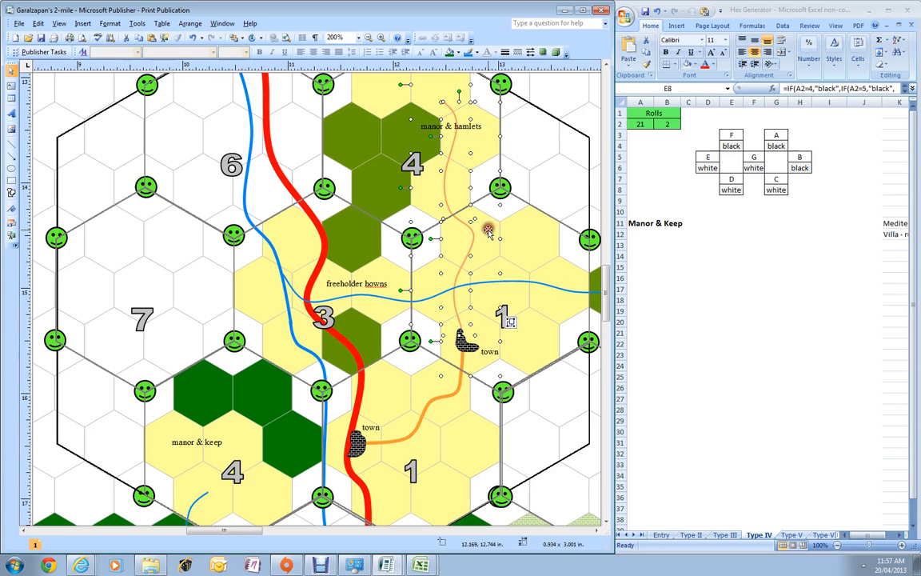
{"action": "left_click", "coordinate": [384, 88]}
{"action": "left_click", "coordinate": [440, 90]}
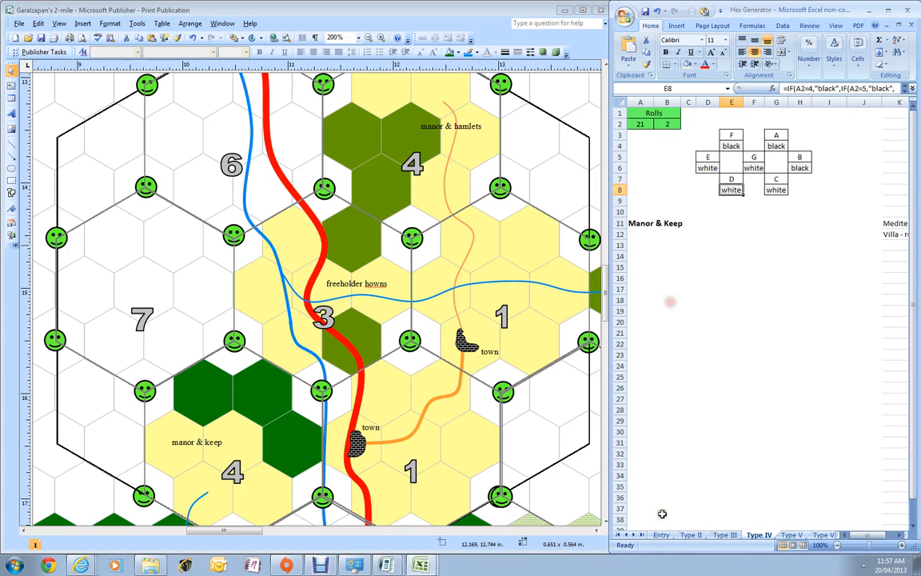
Recalculate the Entry sheet of the Hex Generator for a new hex group distribution and select the order cell of hex F
{"action": "left_click", "coordinate": [661, 534]}
{"action": "left_click", "coordinate": [699, 235]}
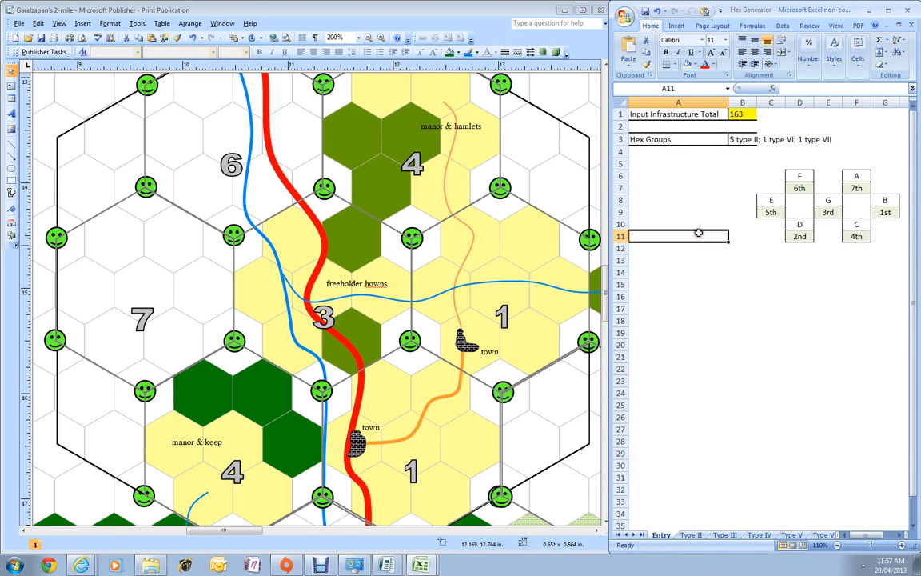
{"action": "key", "text": "F9"}
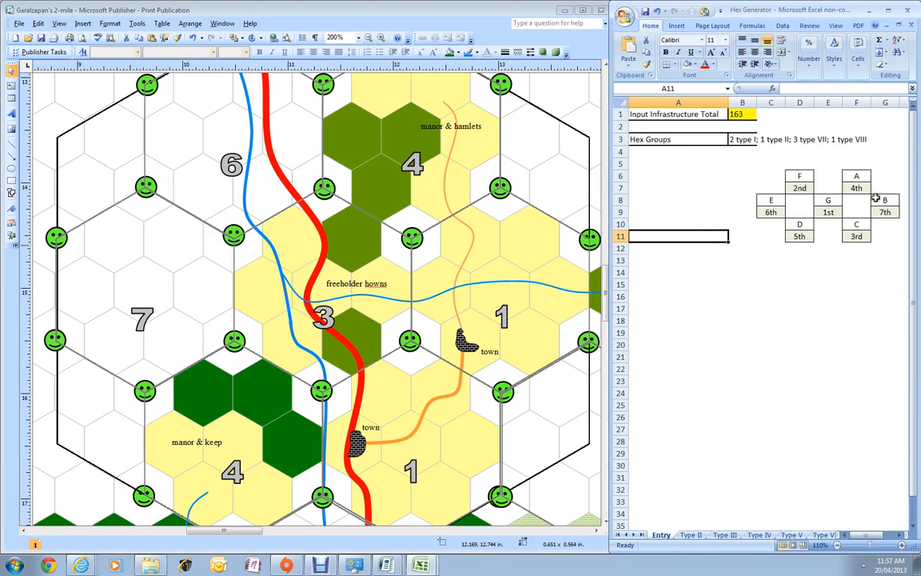
{"action": "left_click", "coordinate": [797, 187]}
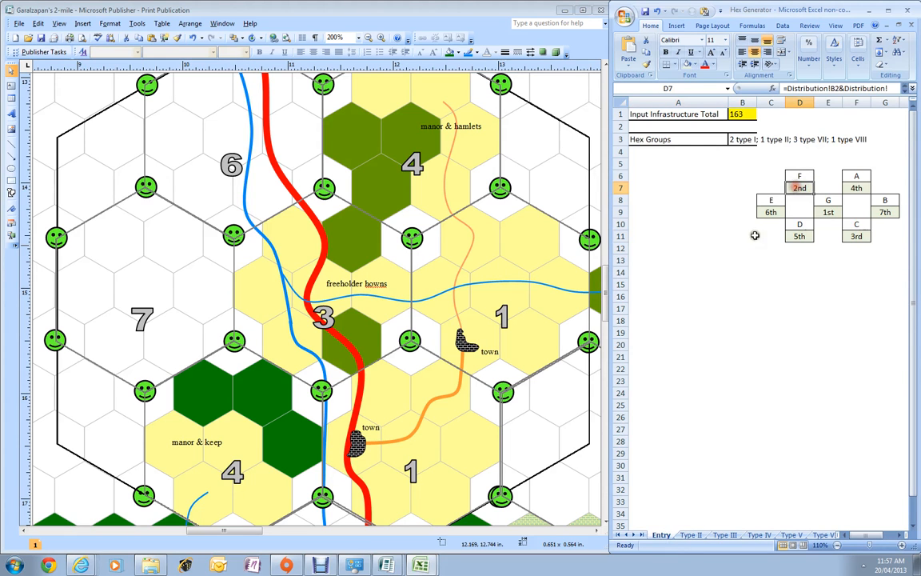
Edit the points of the thin orange road by manor & hamlets to extend its northern end up into the yellow hex above
{"action": "left_click", "coordinate": [472, 137]}
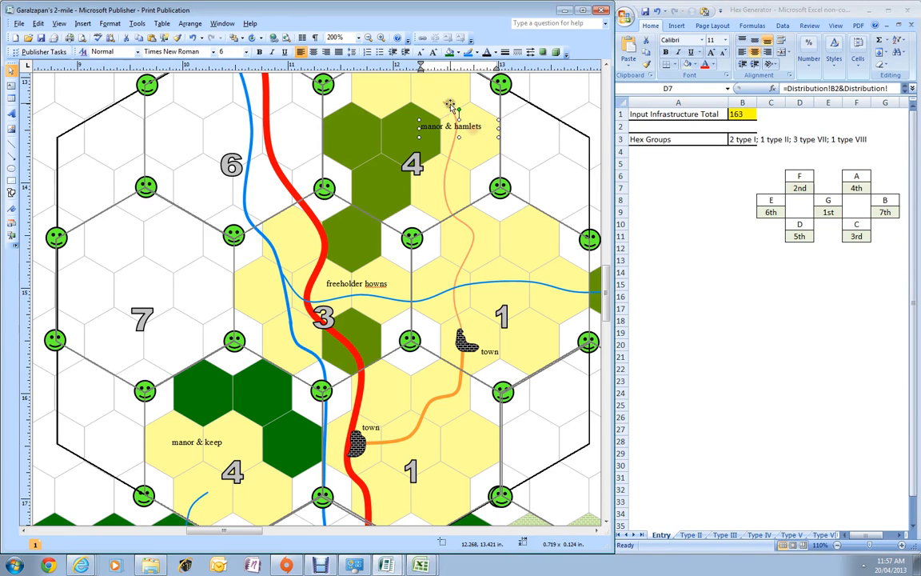
{"action": "right_click", "coordinate": [442, 106]}
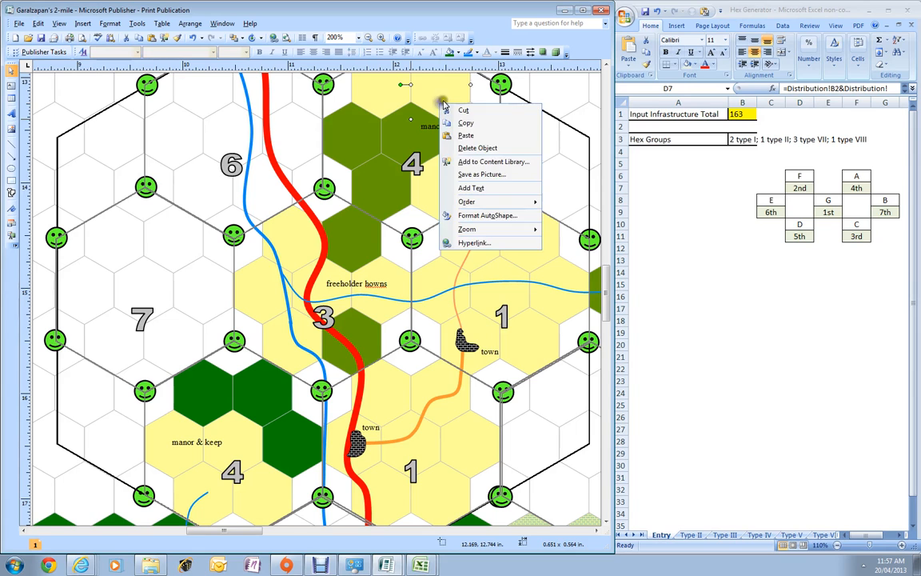
{"action": "left_click", "coordinate": [562, 92]}
{"action": "right_click", "coordinate": [449, 105]}
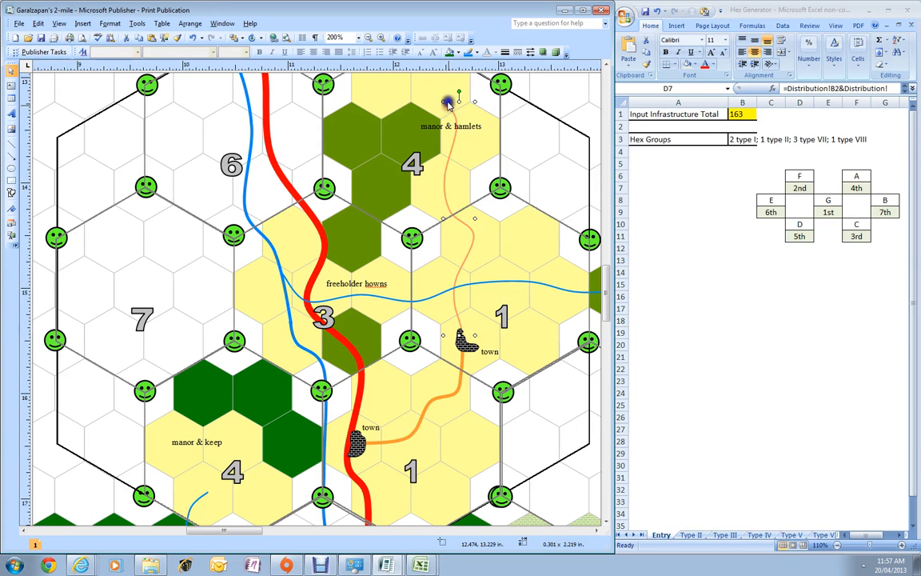
{"action": "left_click", "coordinate": [483, 164]}
{"action": "mouse_move", "coordinate": [443, 101]}
{"action": "left_mouse_down"}
{"action": "mouse_move", "coordinate": [373, 83]}
{"action": "mouse_move", "coordinate": [411, 93]}
{"action": "mouse_move", "coordinate": [437, 87]}
{"action": "left_mouse_up"}
{"action": "left_click", "coordinate": [389, 99]}
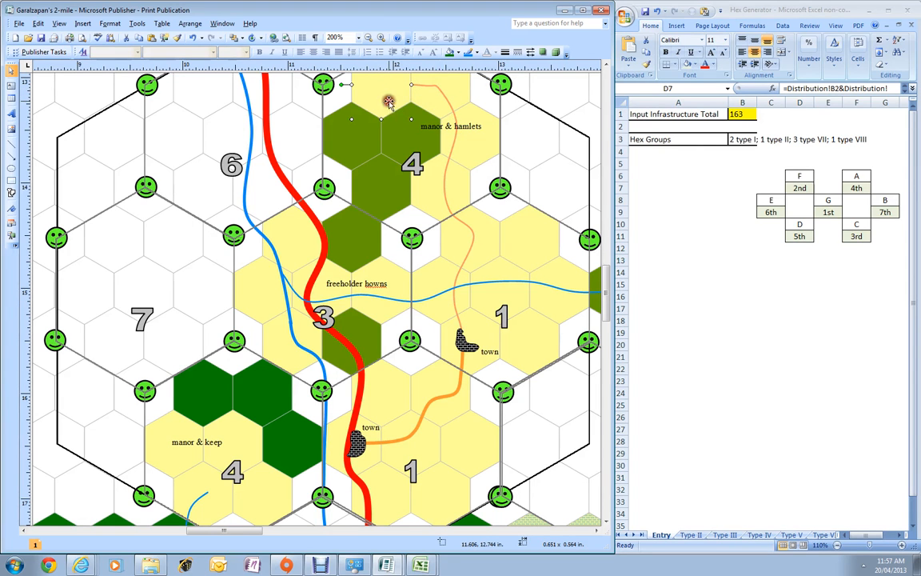
Extend the northern end of the thin orange road farther west across the yellow hexes above hex group 4
{"action": "left_click", "coordinate": [384, 85]}
{"action": "right_click", "coordinate": [384, 85]}
{"action": "left_click", "coordinate": [400, 140]}
{"action": "mouse_move", "coordinate": [385, 82]}
{"action": "left_mouse_down"}
{"action": "mouse_move", "coordinate": [397, 90]}
{"action": "mouse_move", "coordinate": [365, 85]}
{"action": "left_mouse_up"}
{"action": "left_click", "coordinate": [387, 162]}
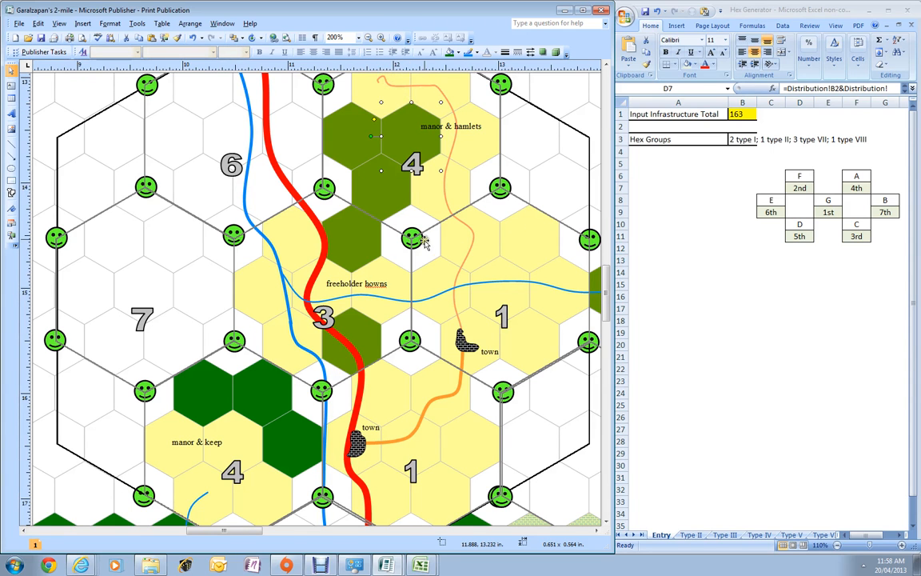
Switch to the Hex Generator workbook in Excel, recalculate the Entry sheet and check the order assigned to hexes C and G
{"action": "scroll", "coordinate": [423, 242], "scroll_direction": "down", "scroll_amount": 3}
{"action": "left_click", "coordinate": [186, 316]}
{"action": "left_click", "coordinate": [725, 350]}
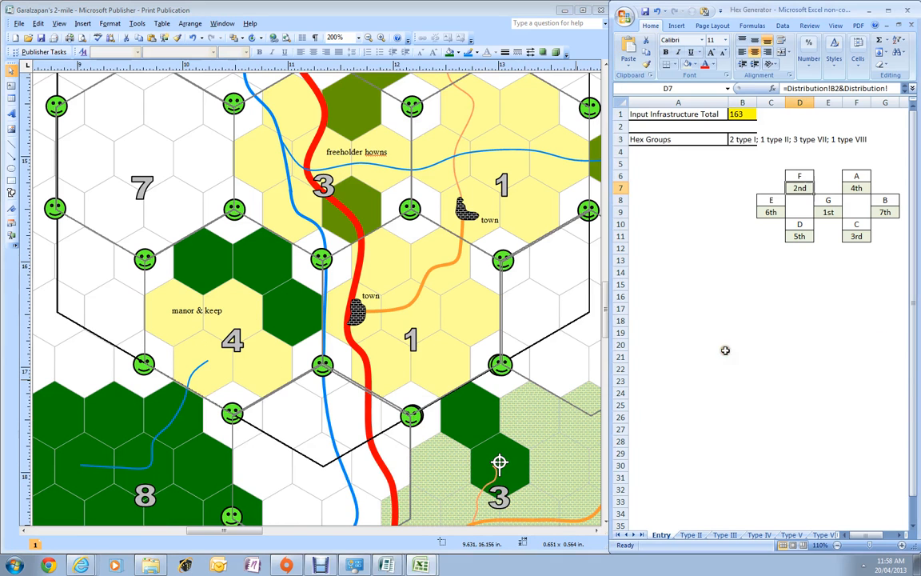
{"action": "key", "text": "F9"}
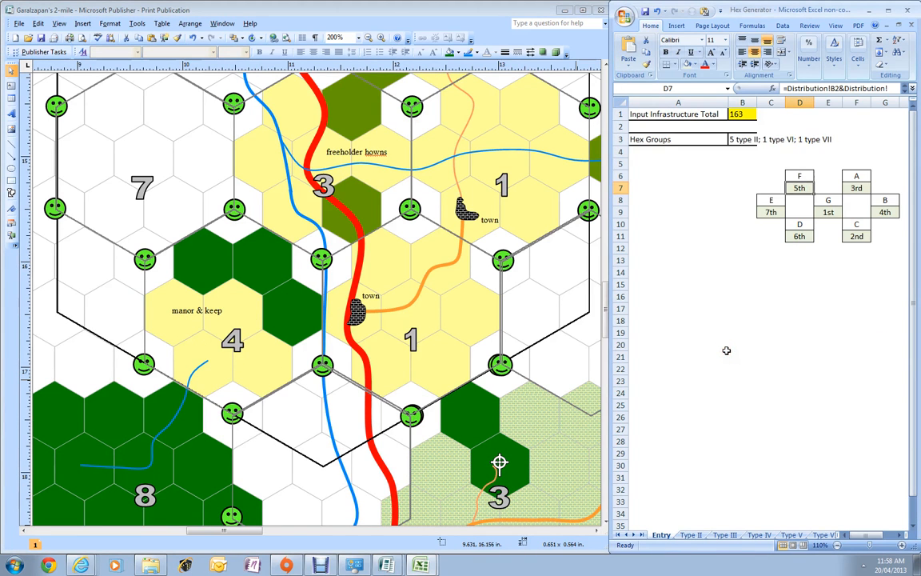
{"action": "key", "text": "Down"}
{"action": "key", "text": "Down"}
{"action": "key", "text": "Down"}
{"action": "key", "text": "Down"}
{"action": "key", "text": "Right"}
{"action": "key", "text": "Right"}
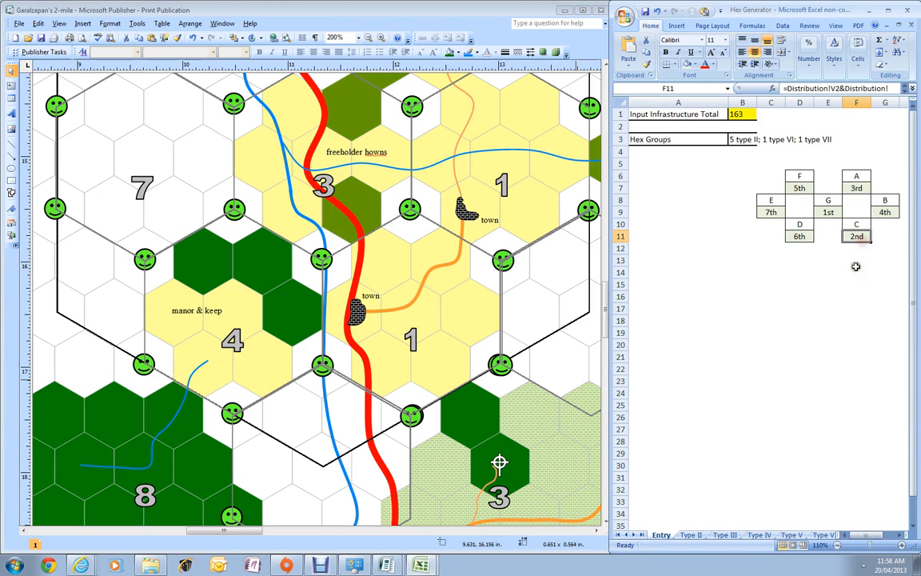
{"action": "left_click", "coordinate": [829, 212]}
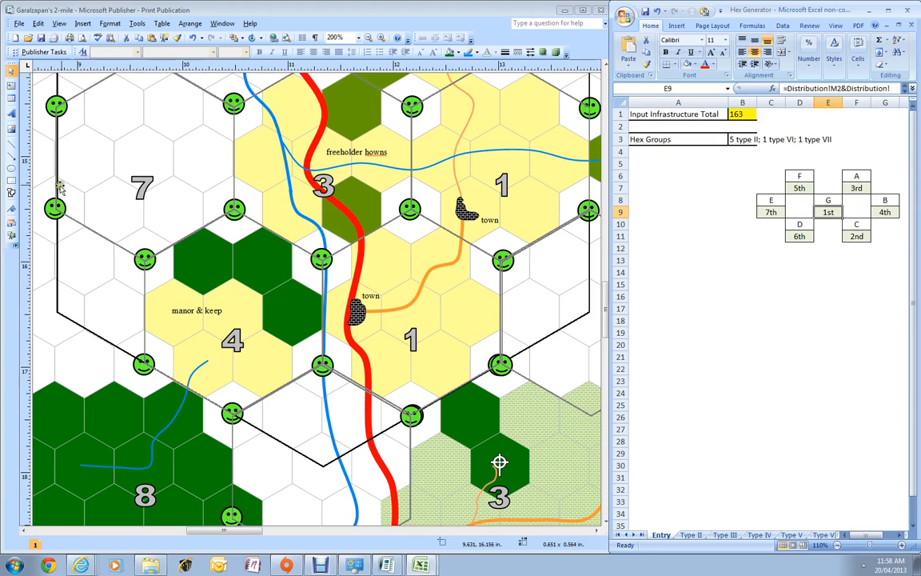
In Publisher, draw a thin curved road from the centre of the manor & keep hex group to the red road beside the town
{"action": "left_click", "coordinate": [14, 193]}
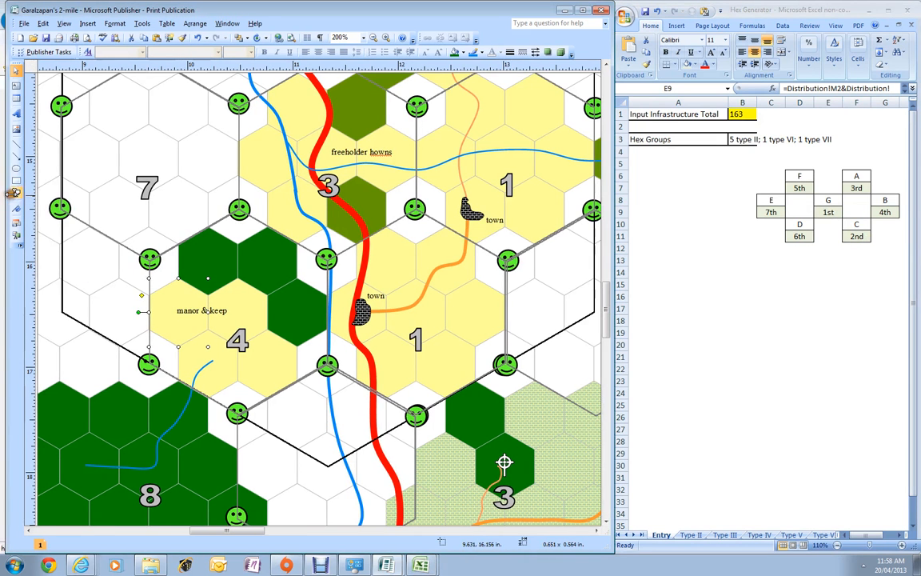
{"action": "left_click", "coordinate": [14, 194]}
{"action": "mouse_move", "coordinate": [61, 198]}
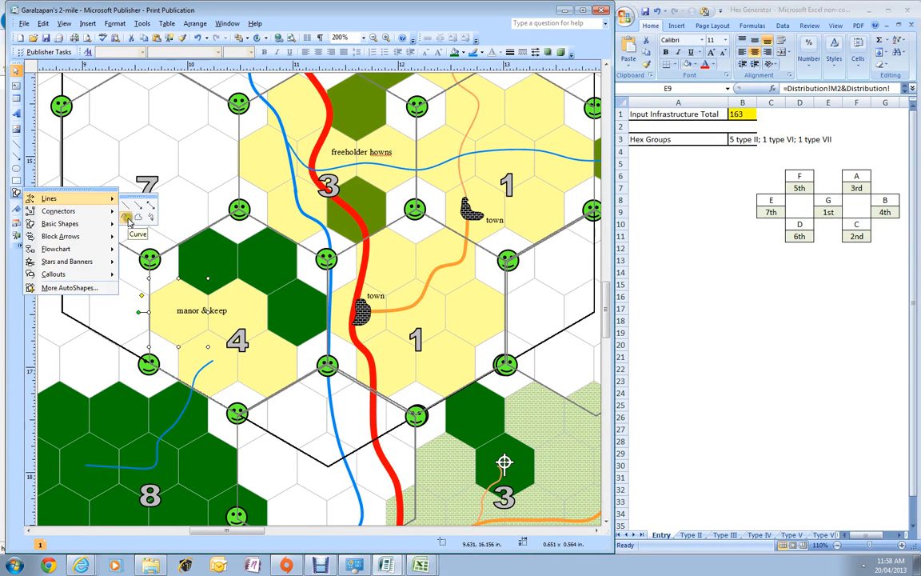
{"action": "left_click", "coordinate": [127, 218]}
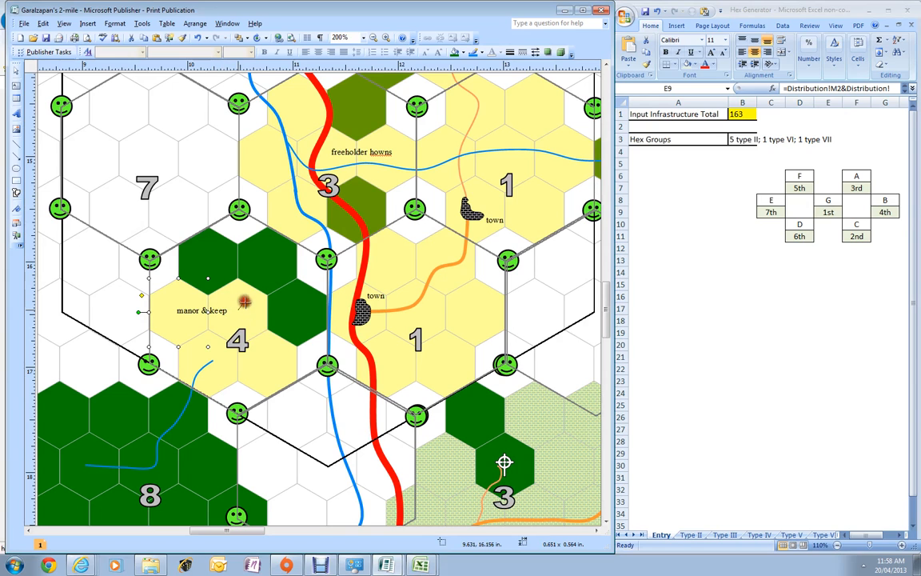
{"action": "mouse_move", "coordinate": [258, 330]}
{"action": "left_mouse_down"}
{"action": "mouse_move", "coordinate": [277, 348]}
{"action": "mouse_move", "coordinate": [304, 353]}
{"action": "mouse_move", "coordinate": [342, 337]}
{"action": "left_mouse_up"}
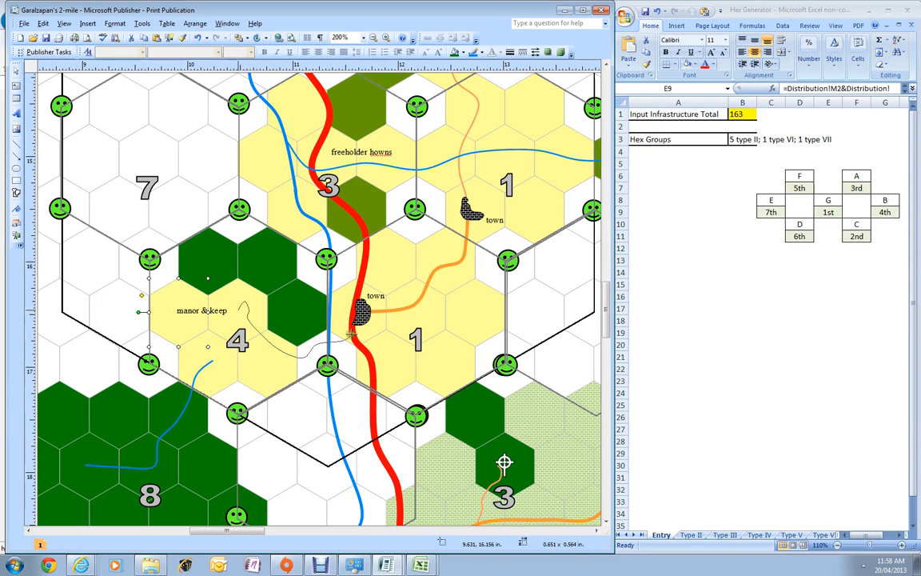
{"action": "double_click", "coordinate": [352, 329]}
{"action": "left_click", "coordinate": [349, 352]}
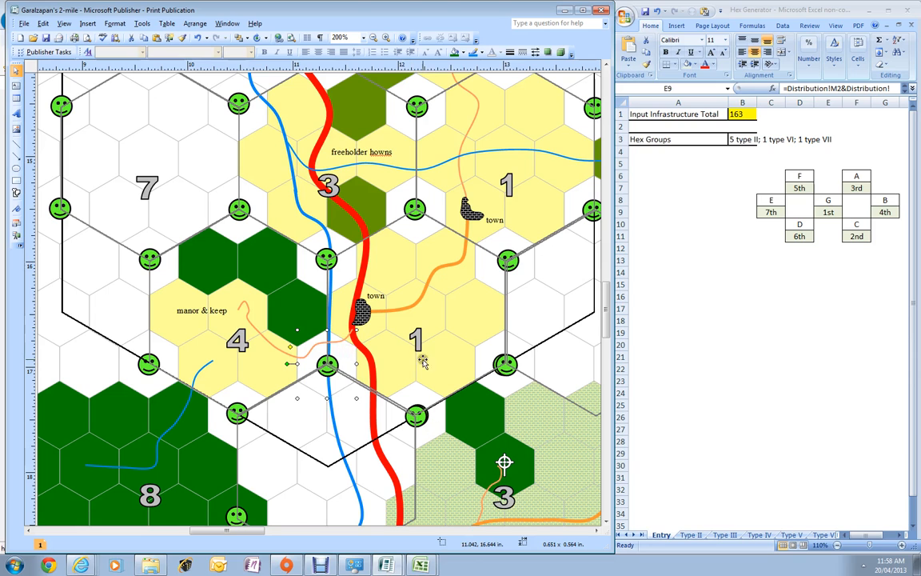
Edit the points of the new manor & keep road to adjust its eastern end where it meets the red road
{"action": "left_click", "coordinate": [275, 290]}
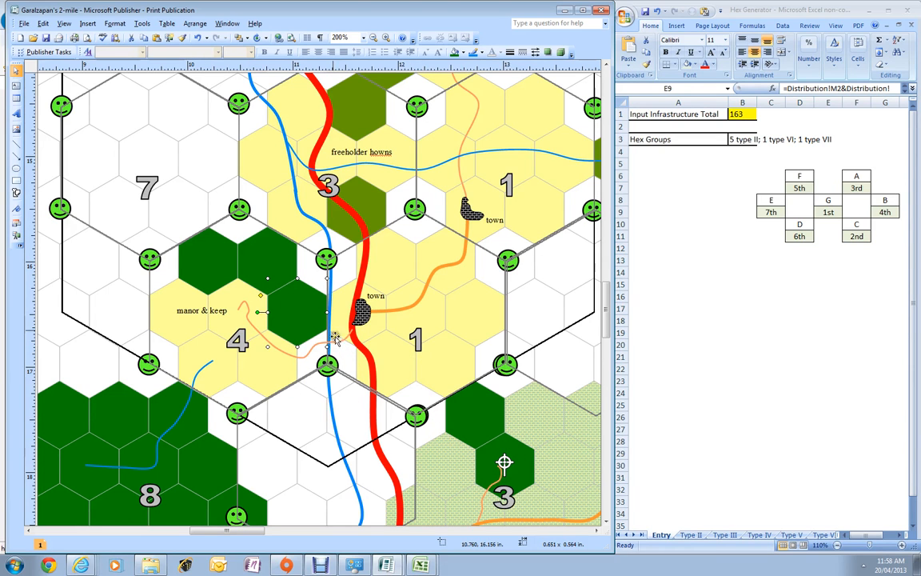
{"action": "left_click", "coordinate": [351, 356]}
{"action": "left_click", "coordinate": [345, 341]}
{"action": "left_click", "coordinate": [339, 311], "text": "shift"}
{"action": "left_click", "coordinate": [345, 351], "text": "shift"}
{"action": "left_click", "coordinate": [234, 330], "text": "shift"}
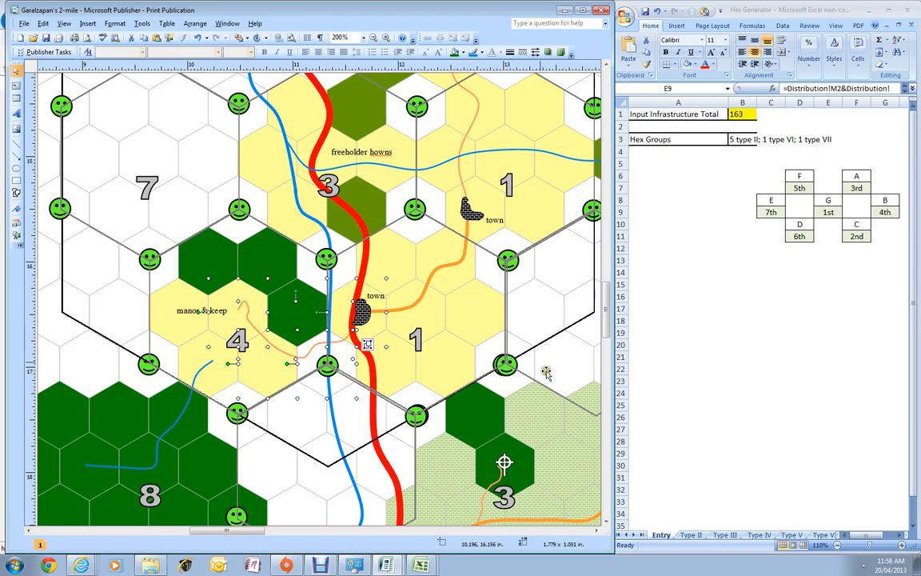
{"action": "right_click", "coordinate": [283, 352]}
{"action": "left_click", "coordinate": [341, 339]}
{"action": "right_click", "coordinate": [304, 336]}
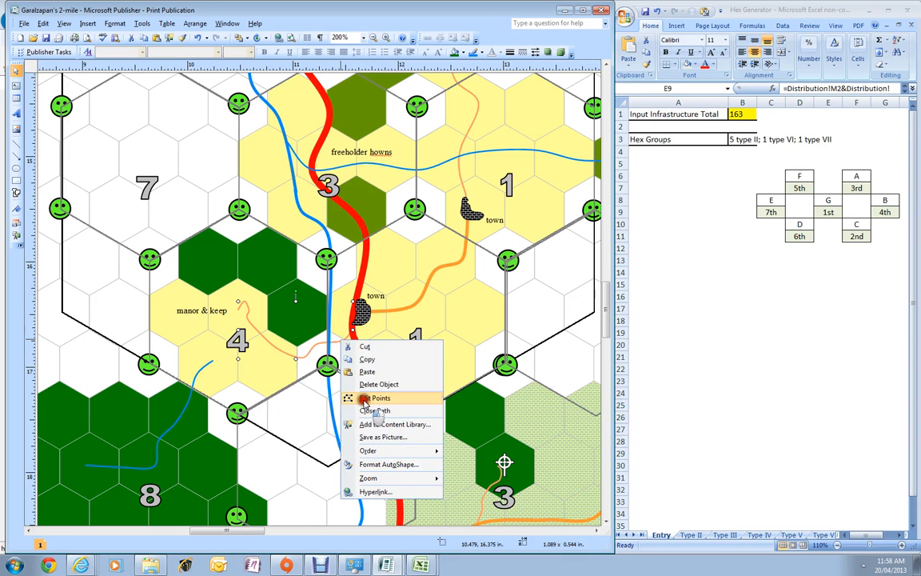
{"action": "left_click", "coordinate": [363, 397]}
{"action": "left_click_drag", "start_coordinate": [363, 340], "coordinate": [366, 346]}
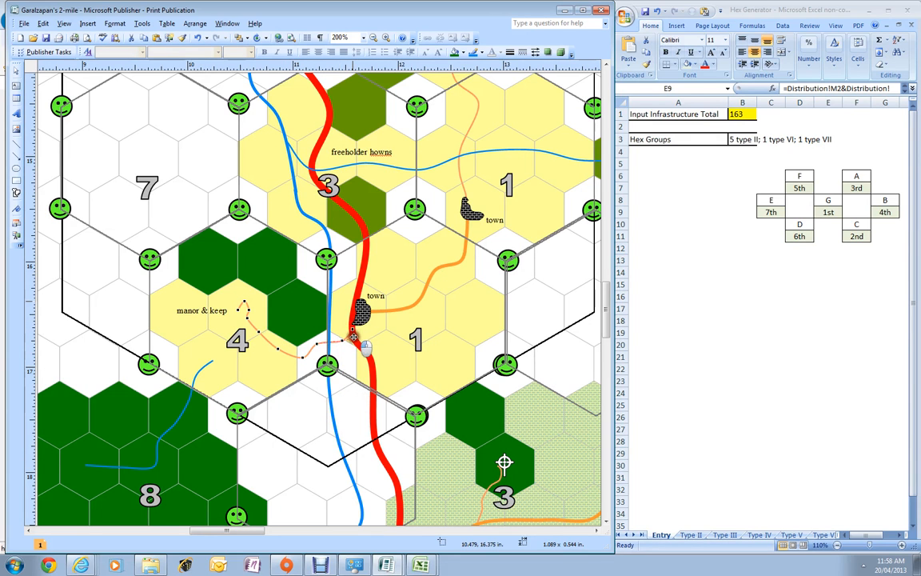
{"action": "left_click", "coordinate": [438, 336]}
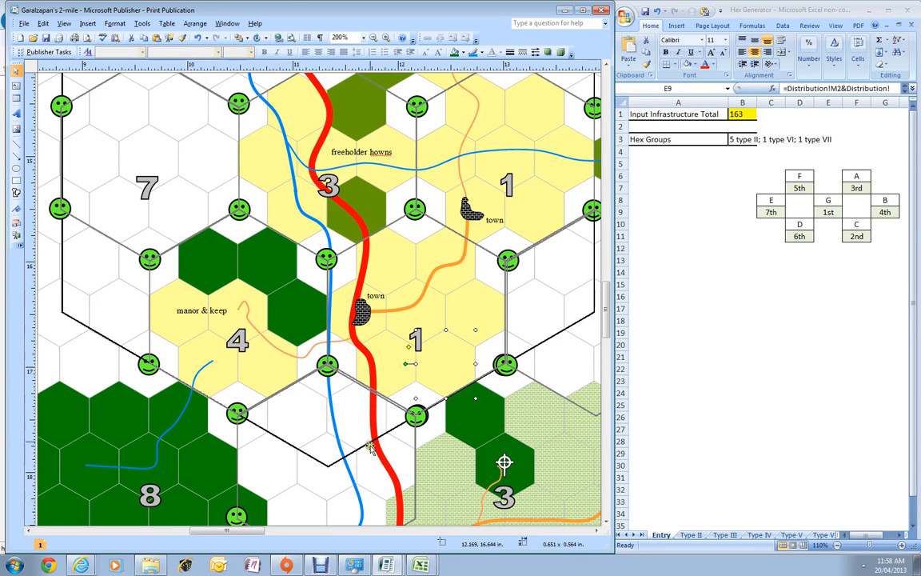
{"action": "left_click", "coordinate": [323, 345]}
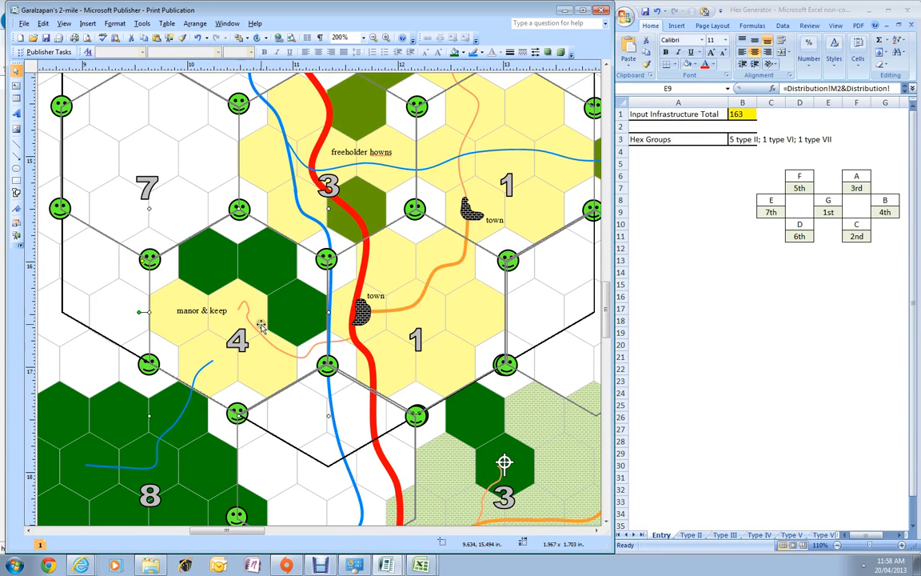
Open the Type VI sheet of the Hex Generator workbook and recalculate its rolls for hex group 6
{"action": "left_click", "coordinate": [189, 211]}
{"action": "scroll", "coordinate": [189, 215], "scroll_direction": "up", "scroll_amount": 3}
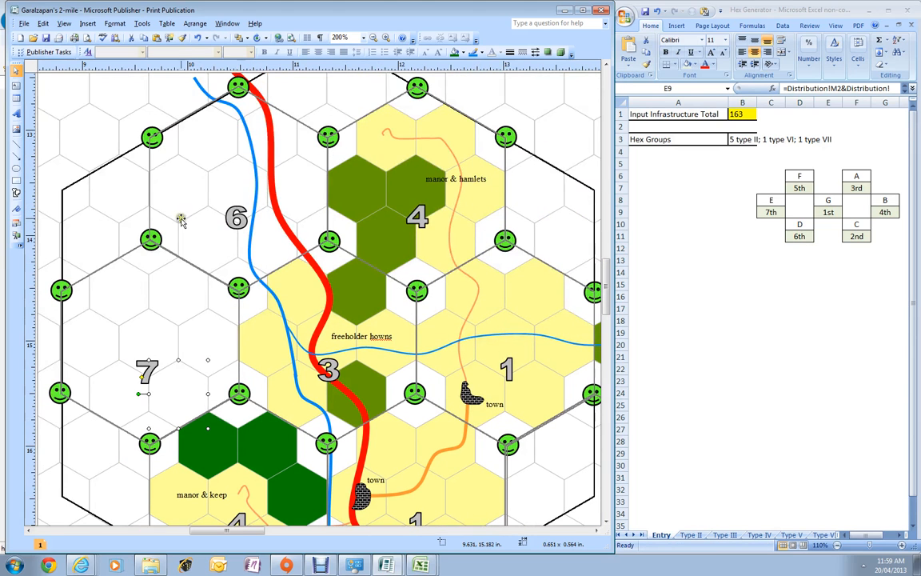
{"action": "left_click", "coordinate": [717, 301]}
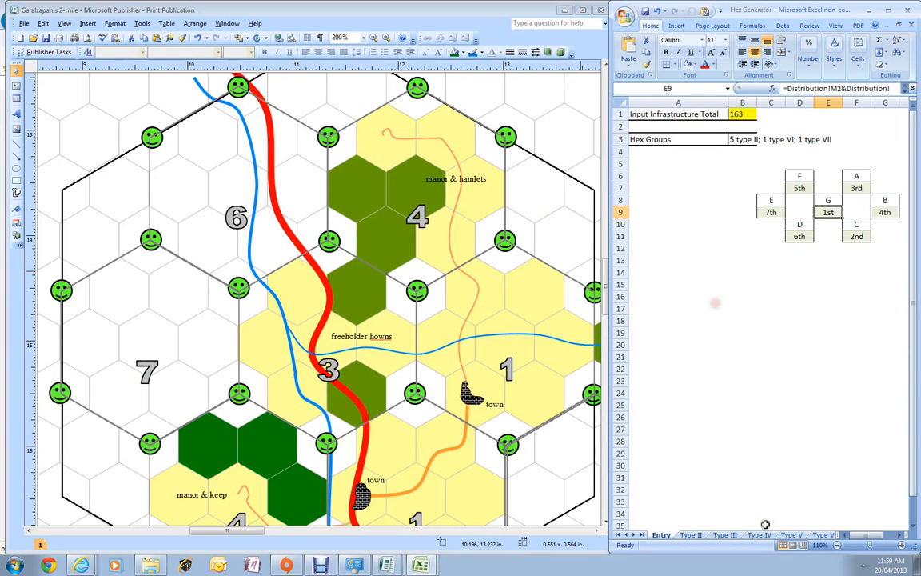
{"action": "left_click", "coordinate": [824, 534]}
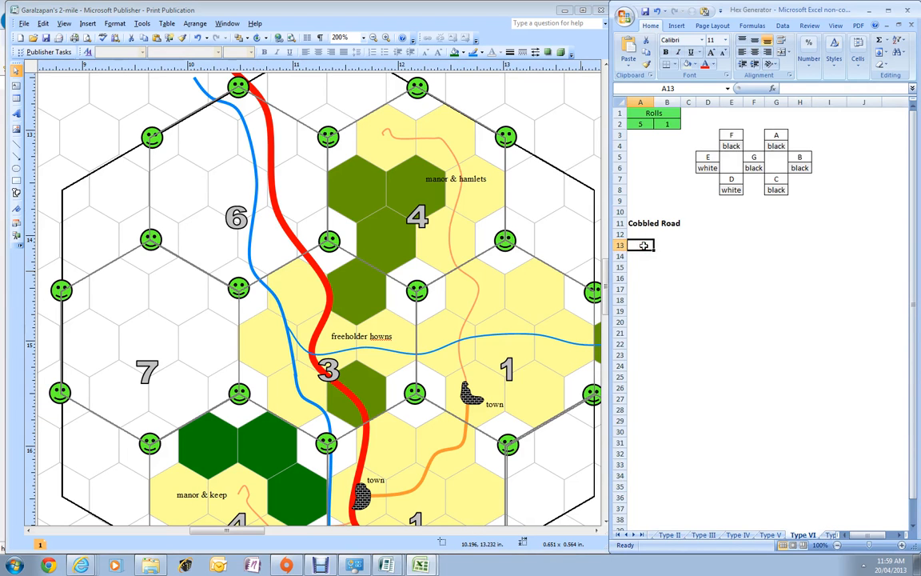
{"action": "key", "text": "F9"}
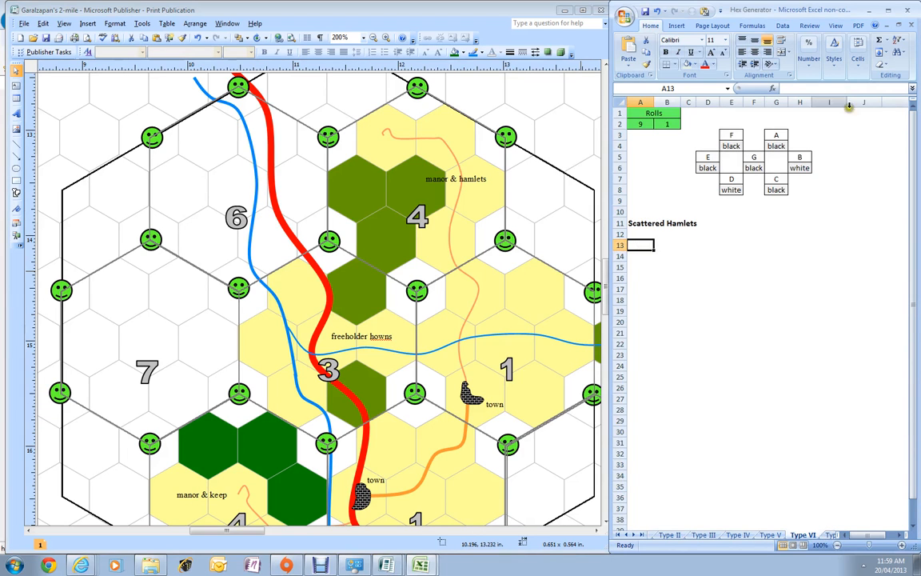
Fill the five hexes of group 6 rolled as black (A, C, E, F and G) with olive green
{"action": "left_click", "coordinate": [278, 177]}
{"action": "left_click", "coordinate": [193, 128], "text": "shift"}
{"action": "left_click", "coordinate": [172, 194], "text": "shift"}
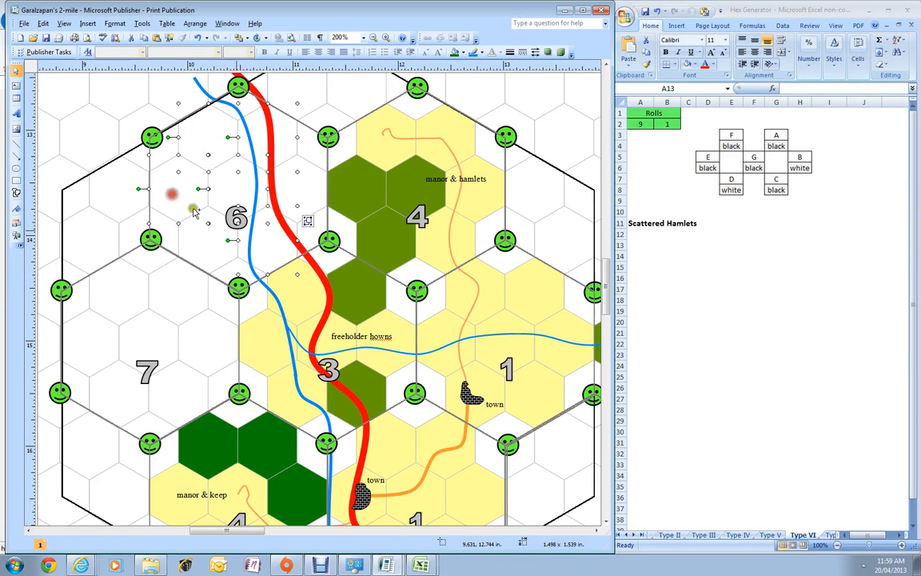
{"action": "left_click", "coordinate": [462, 53]}
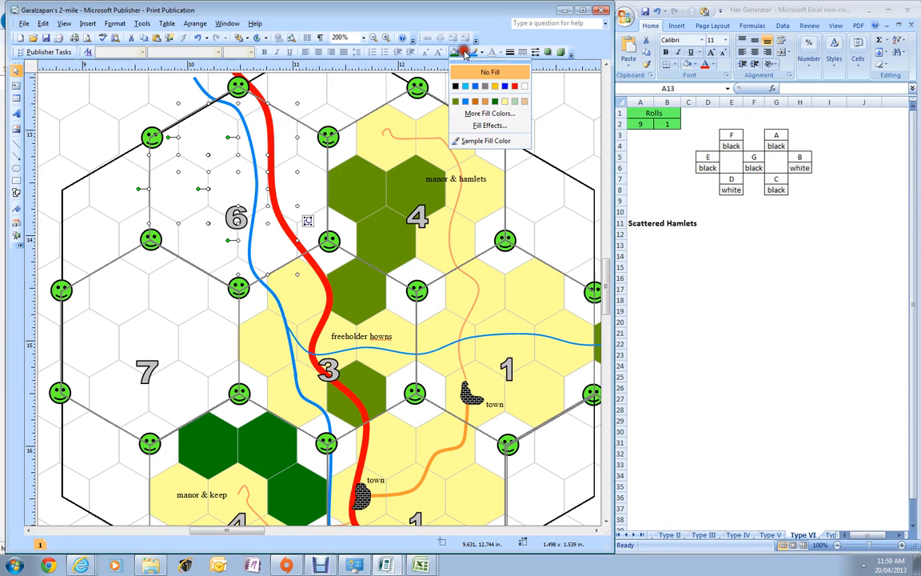
{"action": "left_click", "coordinate": [455, 103]}
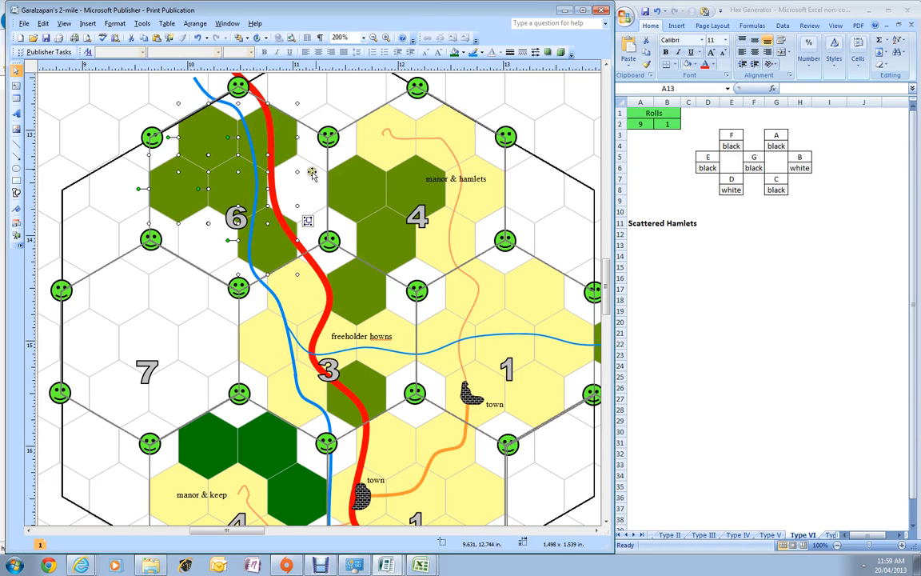
Fill the two remaining hexes of group 6, B and D, with Light Yellow
{"action": "left_click", "coordinate": [195, 251]}
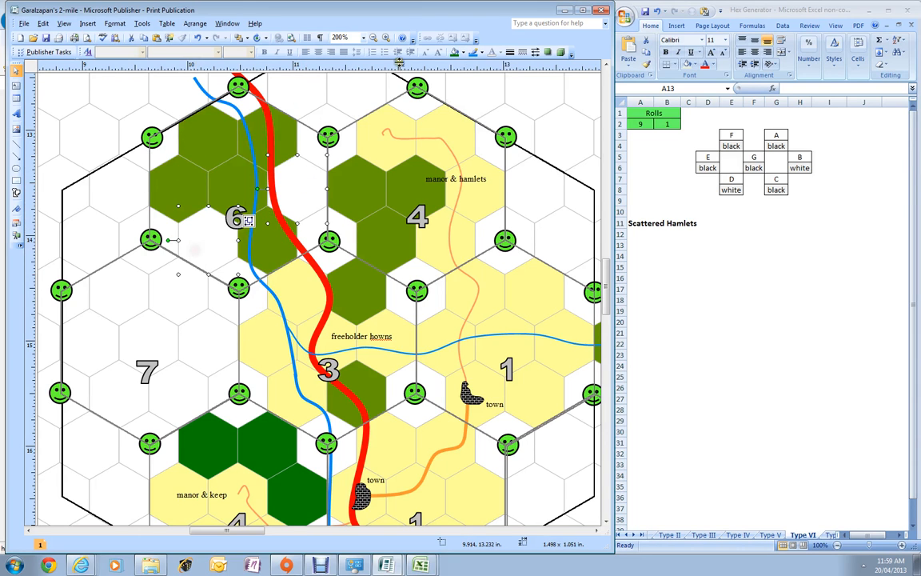
{"action": "left_click", "coordinate": [462, 52]}
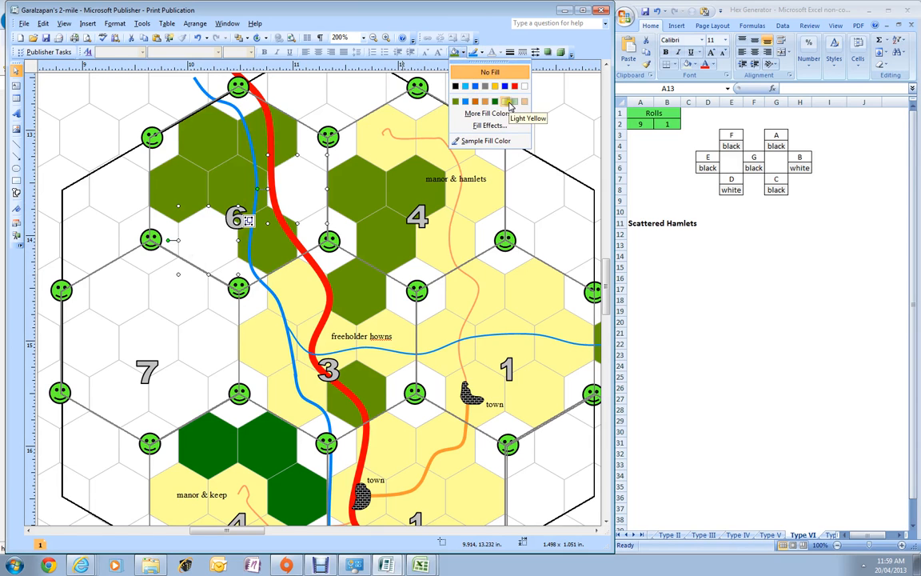
{"action": "left_click", "coordinate": [505, 102]}
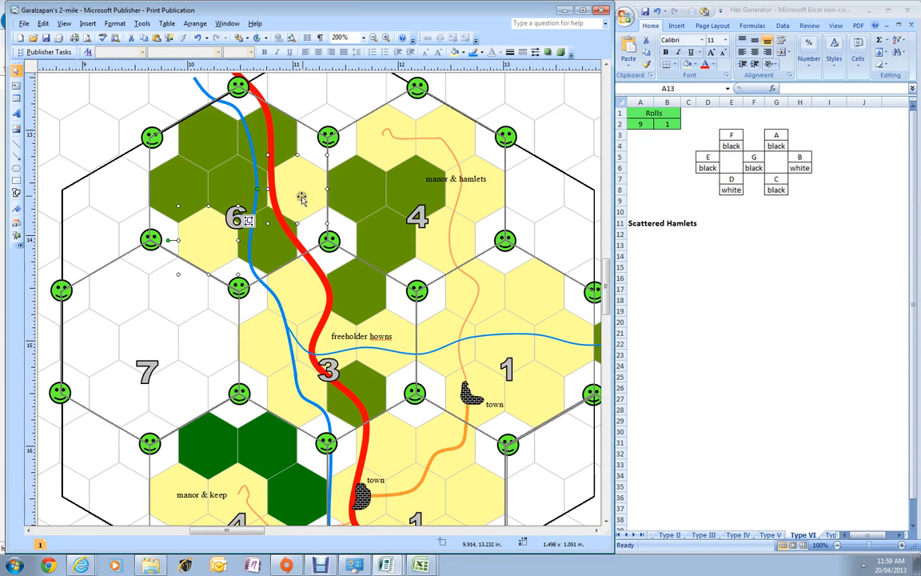
Edit the points of the red road to reroute it eastward through group 6's hex B and around its northeastern side
{"action": "left_click", "coordinate": [292, 240]}
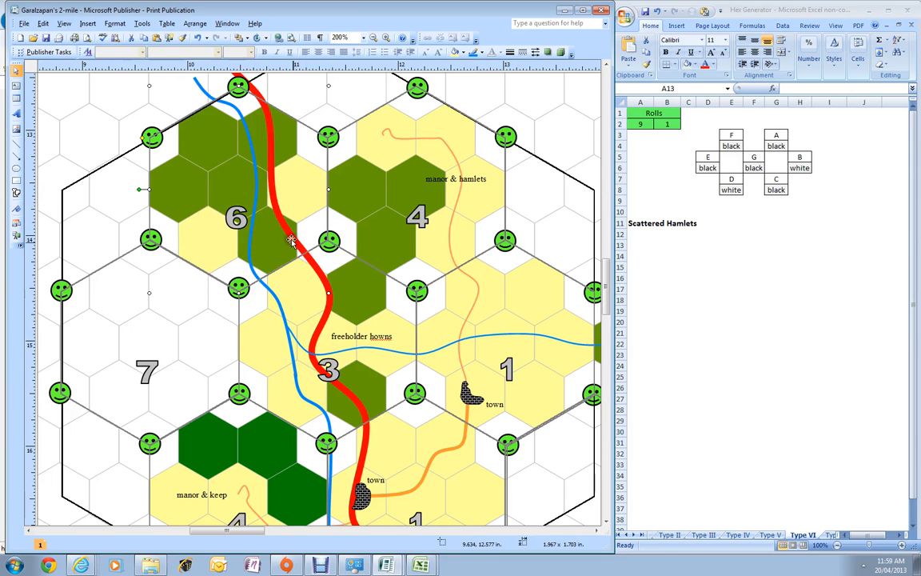
{"action": "right_click", "coordinate": [323, 280]}
{"action": "left_click", "coordinate": [345, 341]}
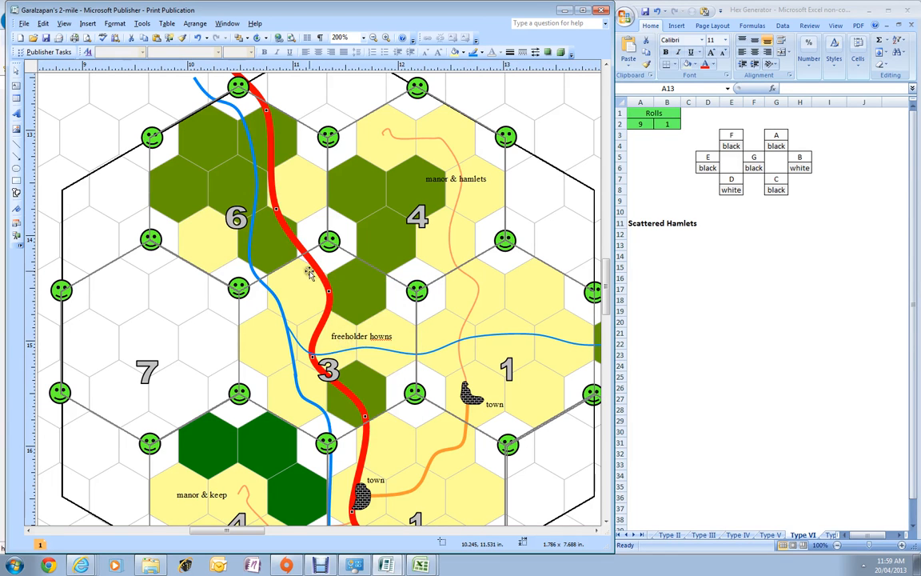
{"action": "left_click_drag", "start_coordinate": [329, 291], "coordinate": [304, 293]}
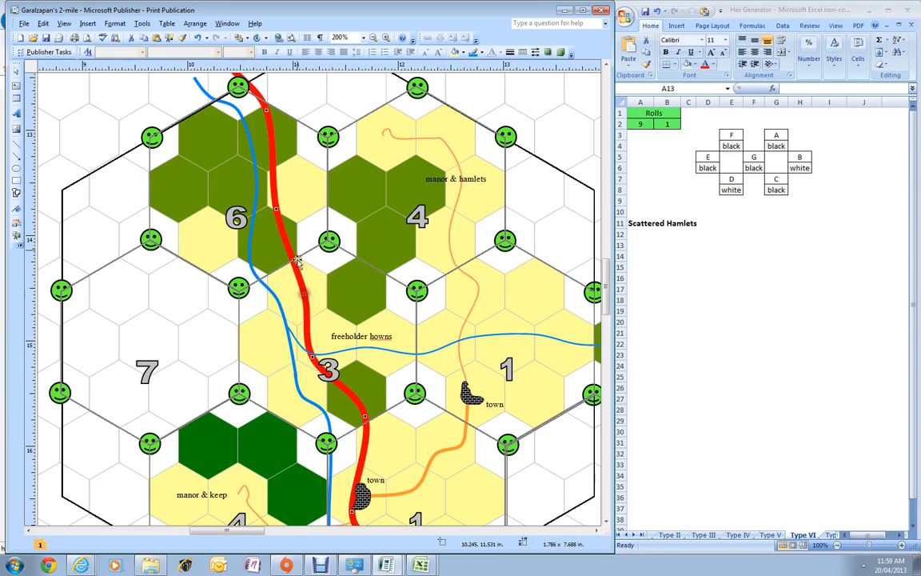
{"action": "left_click_drag", "start_coordinate": [289, 238], "coordinate": [318, 238]}
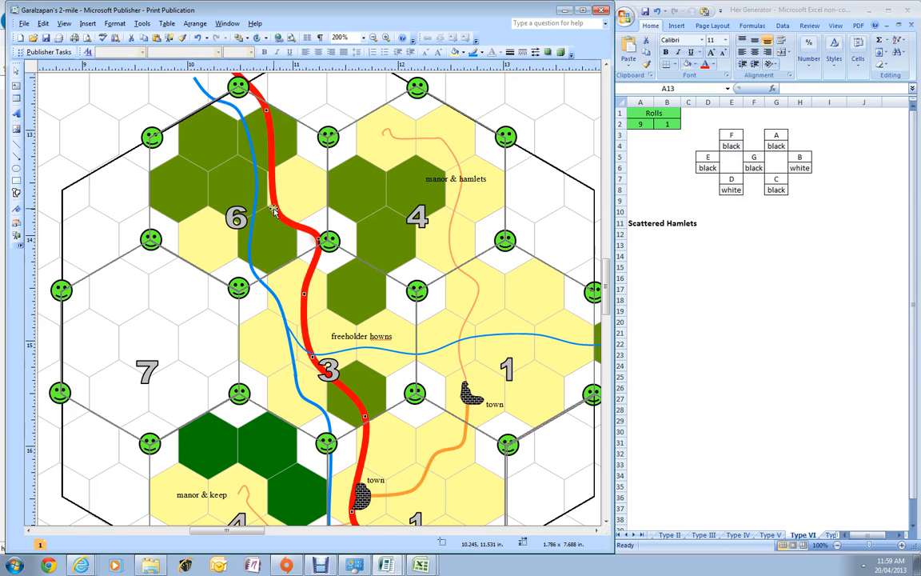
{"action": "left_click_drag", "start_coordinate": [274, 192], "coordinate": [299, 195]}
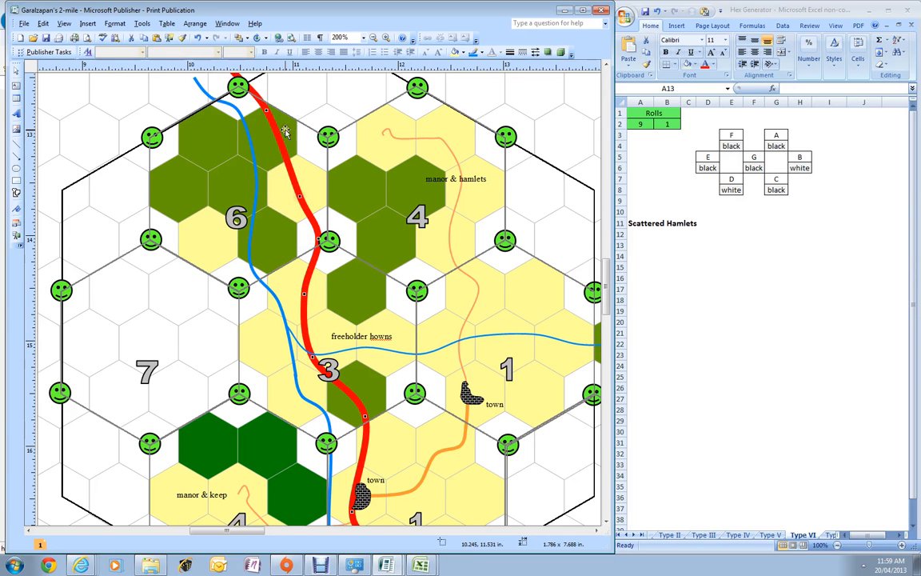
{"action": "left_click_drag", "start_coordinate": [277, 139], "coordinate": [240, 85]}
{"action": "scroll", "coordinate": [285, 100], "scroll_direction": "up", "scroll_amount": 3}
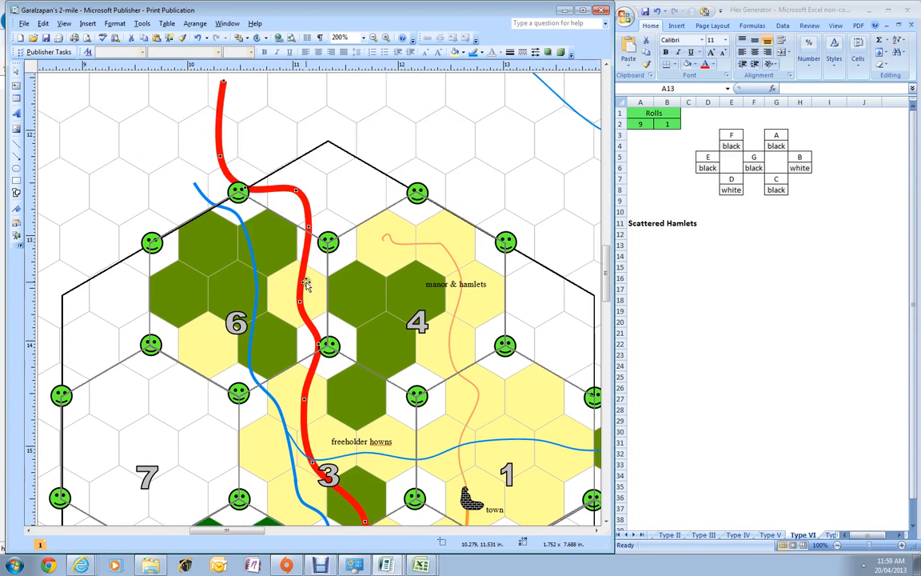
{"action": "left_click_drag", "start_coordinate": [304, 262], "coordinate": [311, 262]}
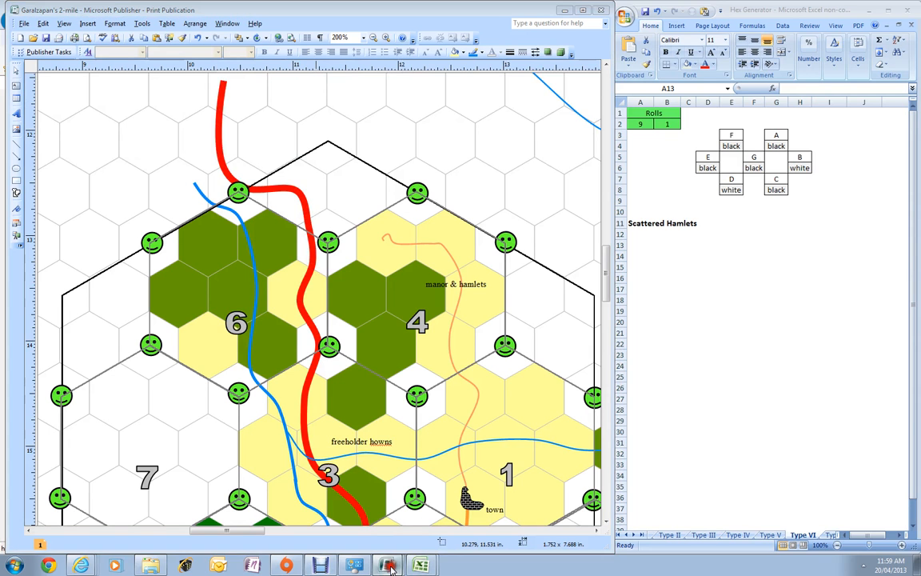
Switch to the Danube Mouth (fixing) publication and examine Kronstadt, Hermannstadt and Neumarkt along the red roads of Transylvania
{"action": "left_click", "coordinate": [398, 541]}
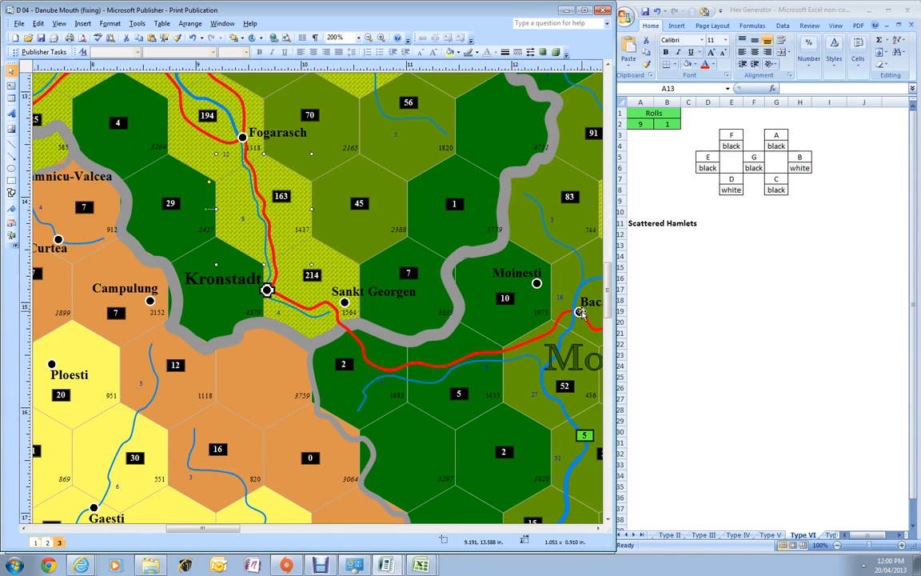
{"action": "left_click", "coordinate": [268, 293]}
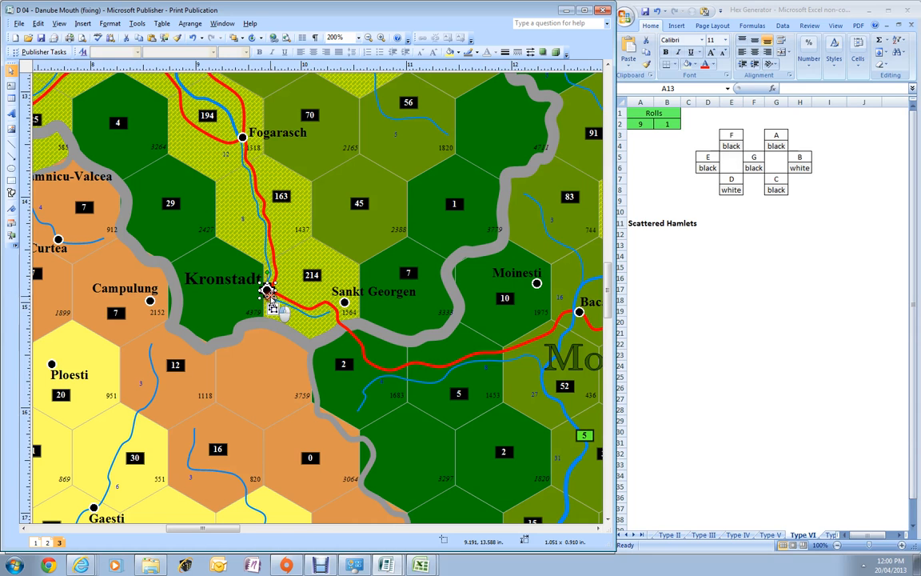
{"action": "scroll", "coordinate": [304, 304], "scroll_direction": "up", "scroll_amount": 4}
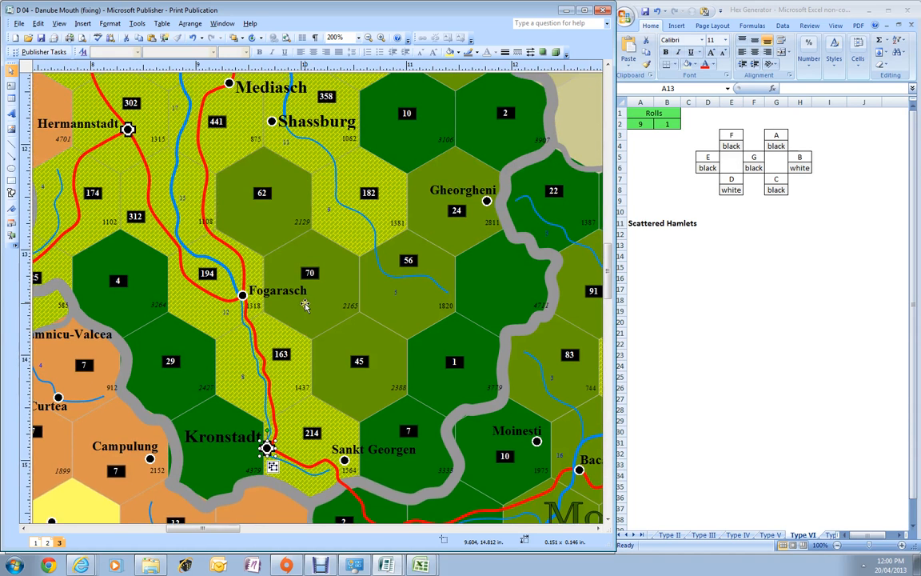
{"action": "scroll", "coordinate": [304, 304], "scroll_direction": "up", "scroll_amount": 1}
{"action": "left_click", "coordinate": [128, 152]}
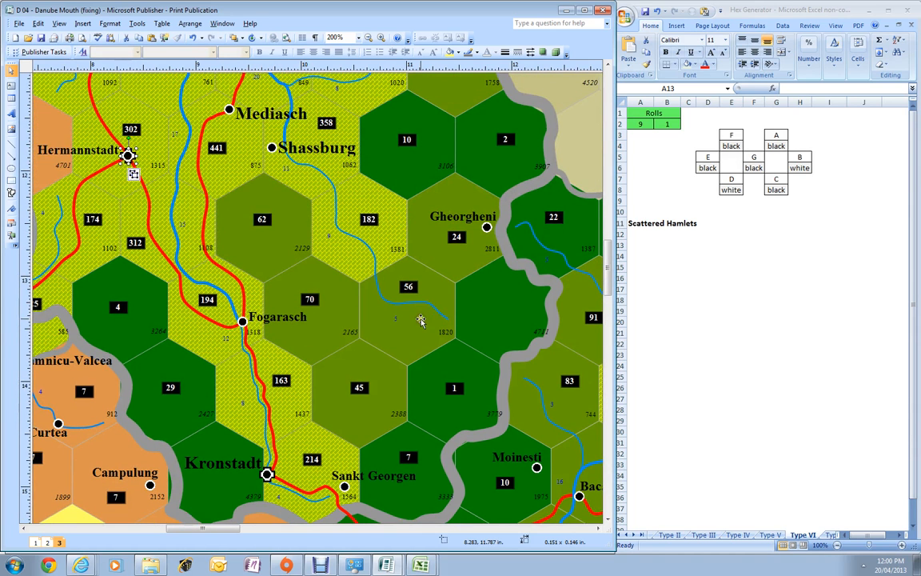
{"action": "scroll", "coordinate": [238, 310], "scroll_direction": "up", "scroll_amount": 4}
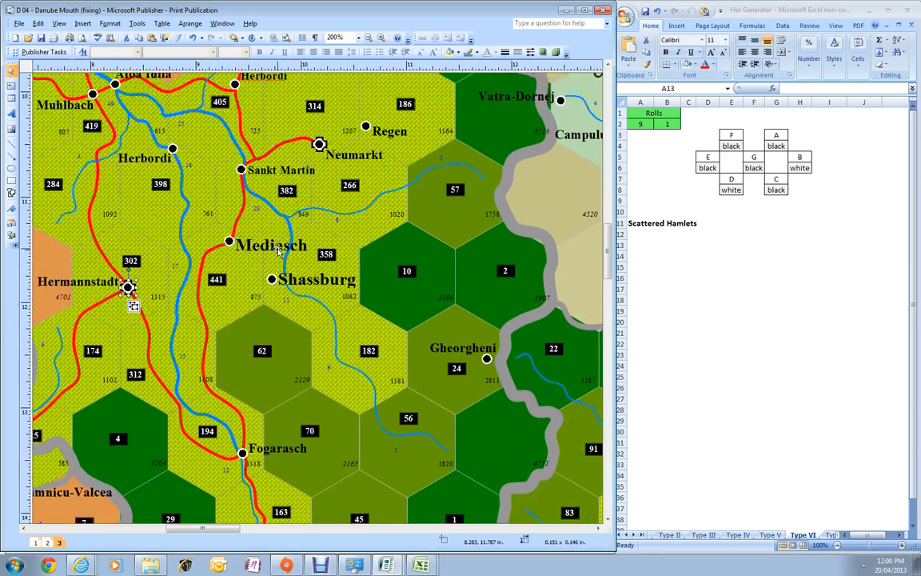
{"action": "left_click", "coordinate": [320, 170]}
{"action": "scroll", "coordinate": [302, 184], "scroll_direction": "up", "scroll_amount": 8}
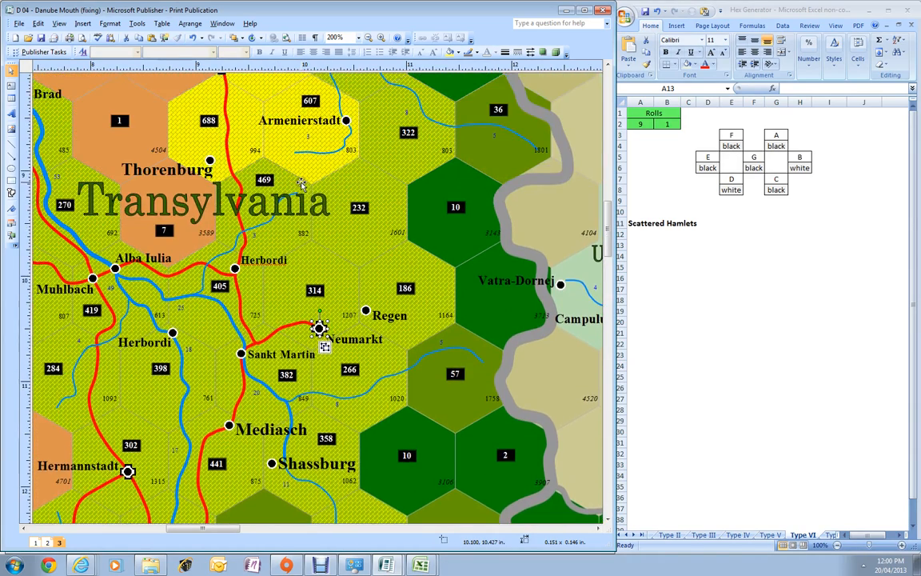
Nudge the Klausenburg label slightly upward, closer to the 4 population box above it
{"action": "left_click", "coordinate": [187, 205]}
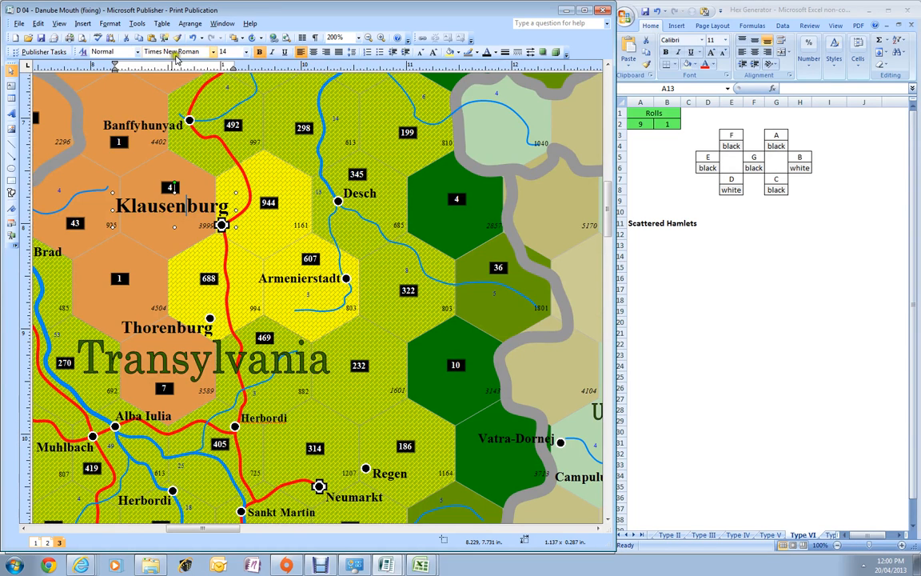
{"action": "left_click", "coordinate": [195, 210]}
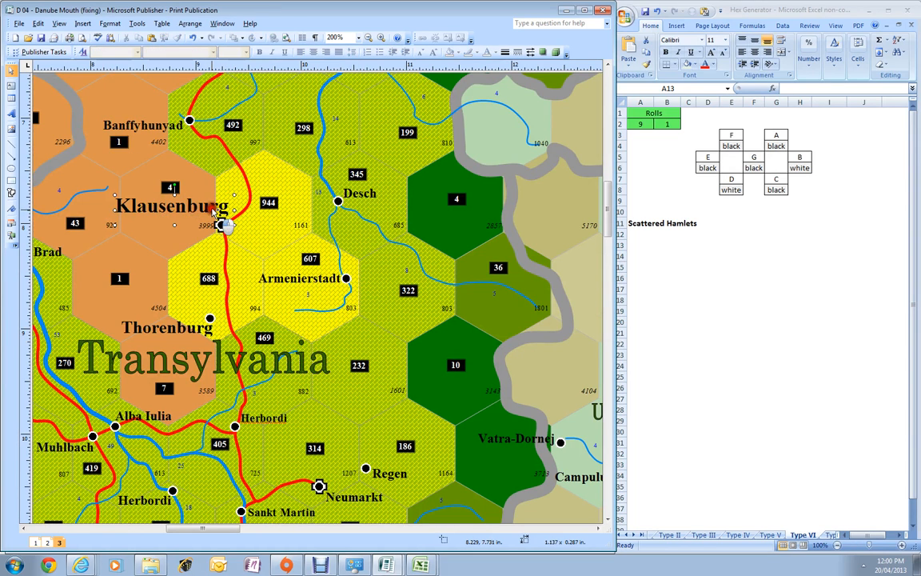
{"action": "key", "text": "Up"}
{"action": "key", "text": "Up"}
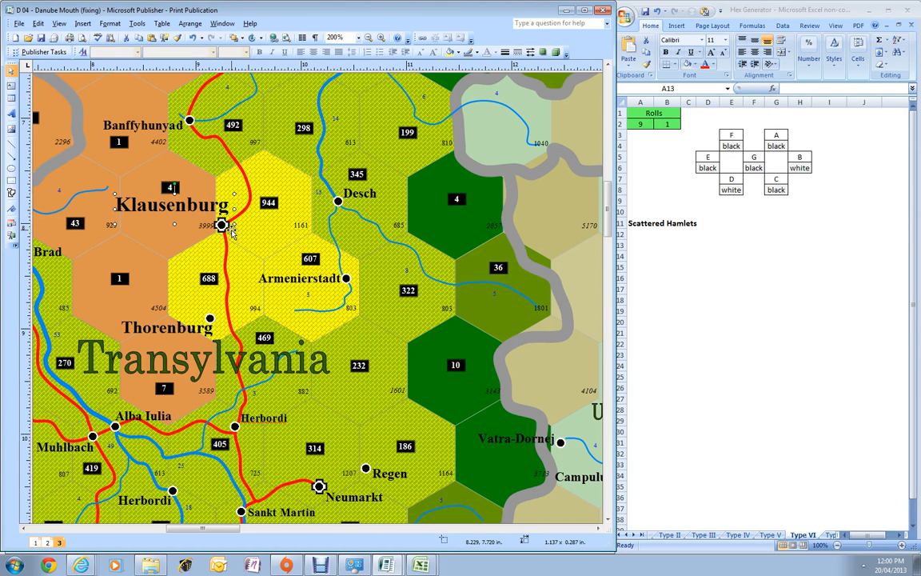
Nudge the Kronstadt label slightly up and to the left of its town symbol
{"action": "scroll", "coordinate": [155, 194], "scroll_direction": "down", "scroll_amount": 5}
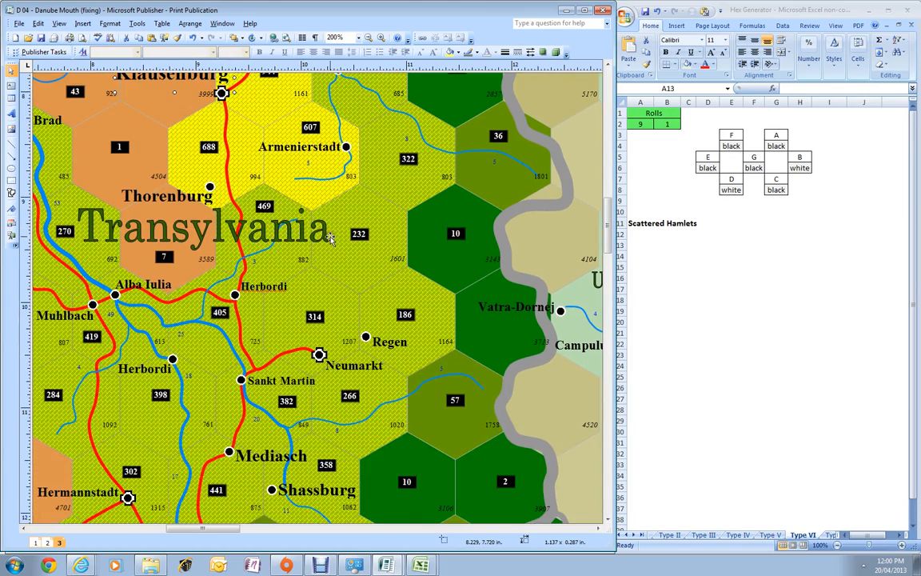
{"action": "scroll", "coordinate": [428, 236], "scroll_direction": "down", "scroll_amount": 13}
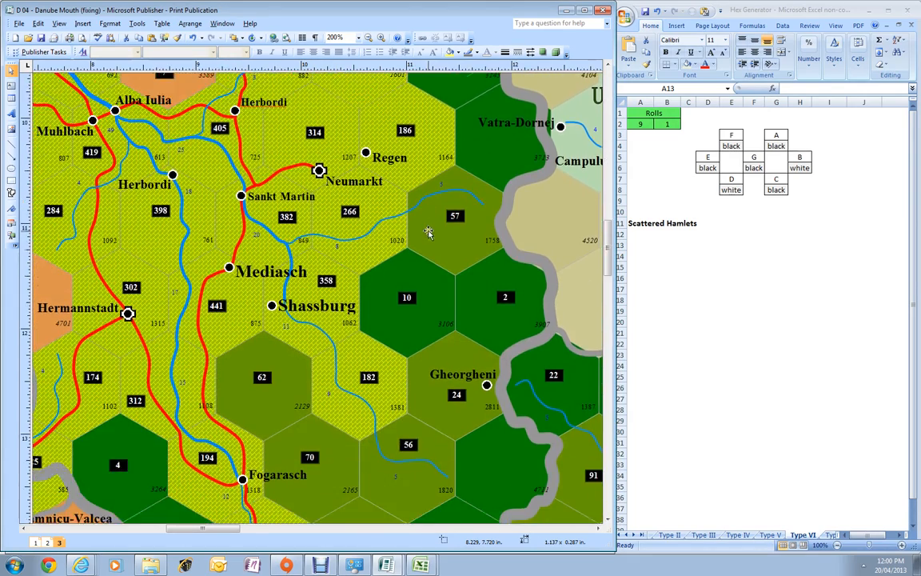
{"action": "scroll", "coordinate": [428, 236], "scroll_direction": "down", "scroll_amount": 4}
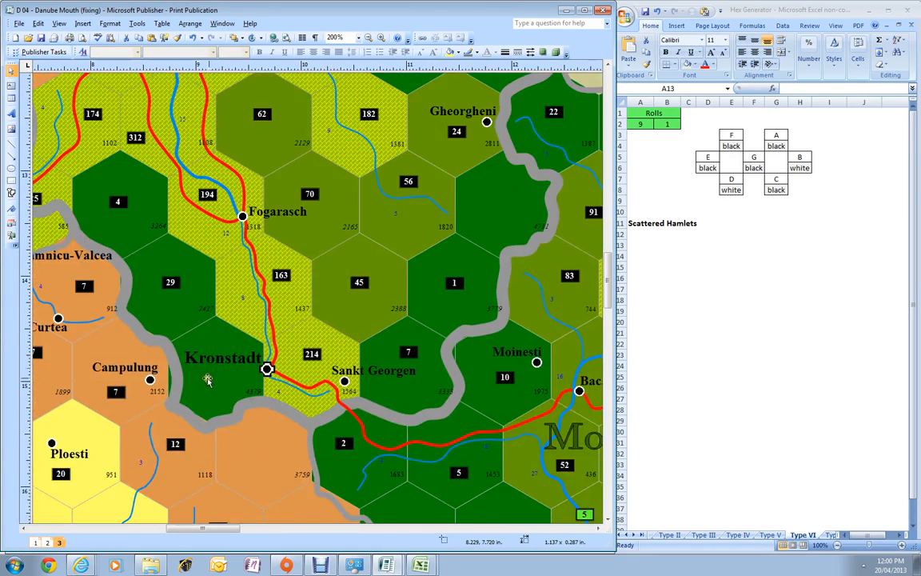
{"action": "left_click", "coordinate": [225, 354]}
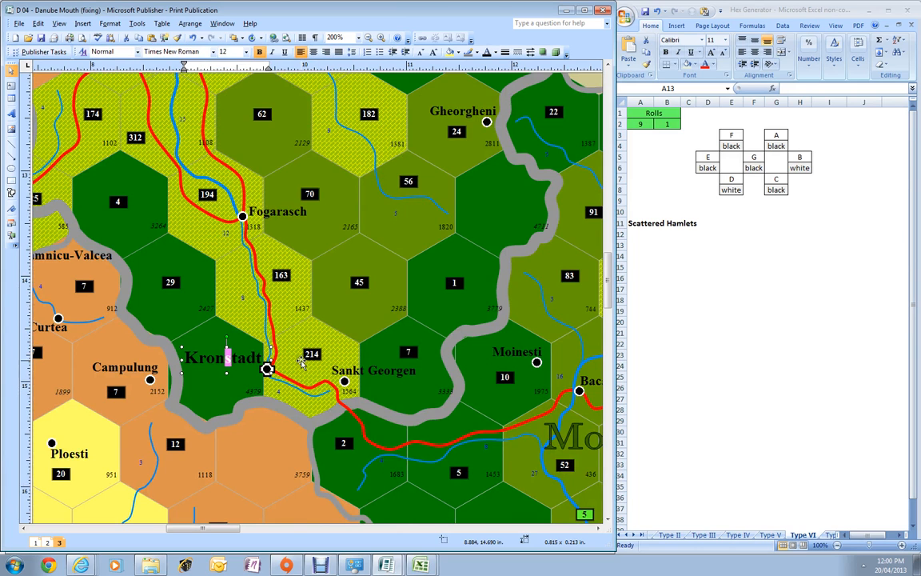
{"action": "left_click", "coordinate": [299, 370]}
{"action": "left_click", "coordinate": [233, 361]}
{"action": "left_click", "coordinate": [209, 296]}
{"action": "left_click", "coordinate": [237, 363]}
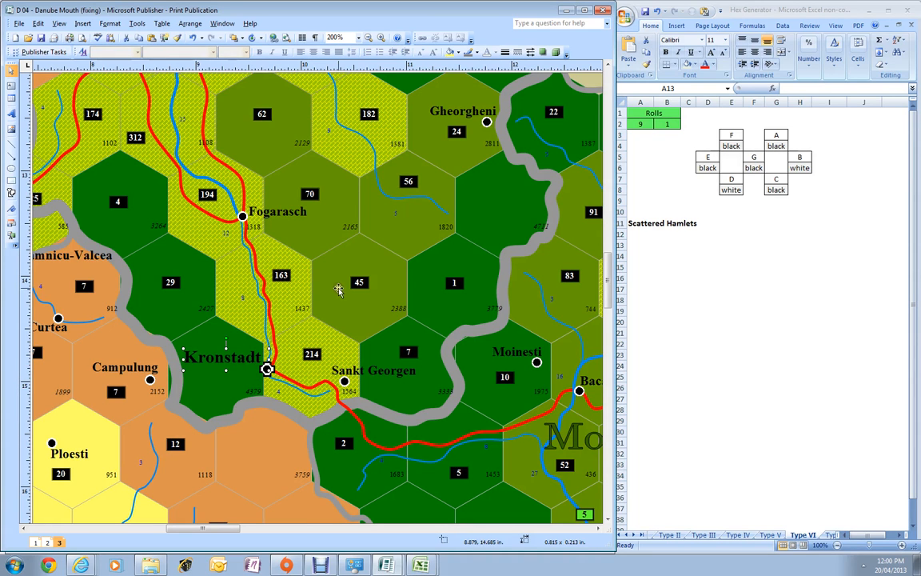
{"action": "left_click", "coordinate": [340, 312]}
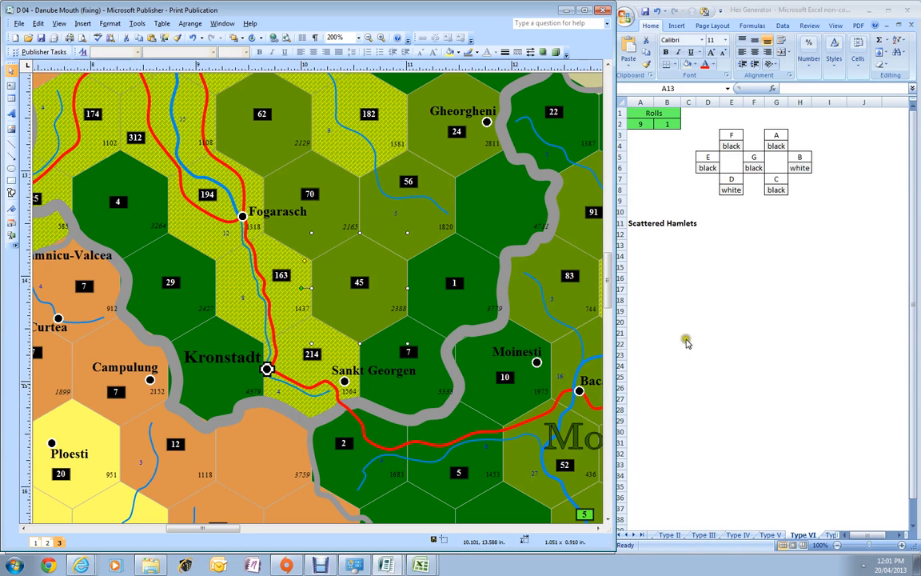
Return to the Garalzapan's 2-mile publication and examine the terrain hexes and towns of groups 1, 3, 4 and 6
{"action": "left_click", "coordinate": [385, 566]}
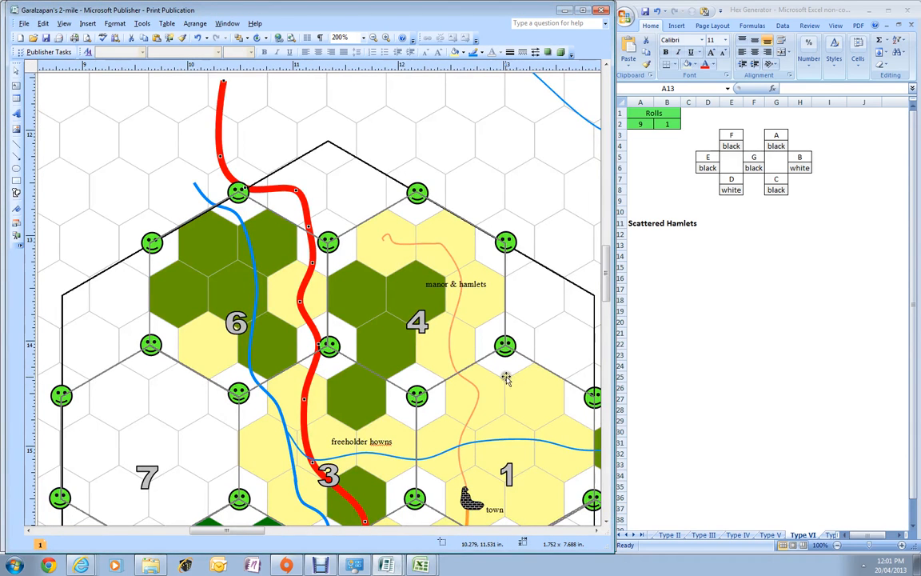
{"action": "scroll", "coordinate": [506, 378], "scroll_direction": "down", "scroll_amount": 3}
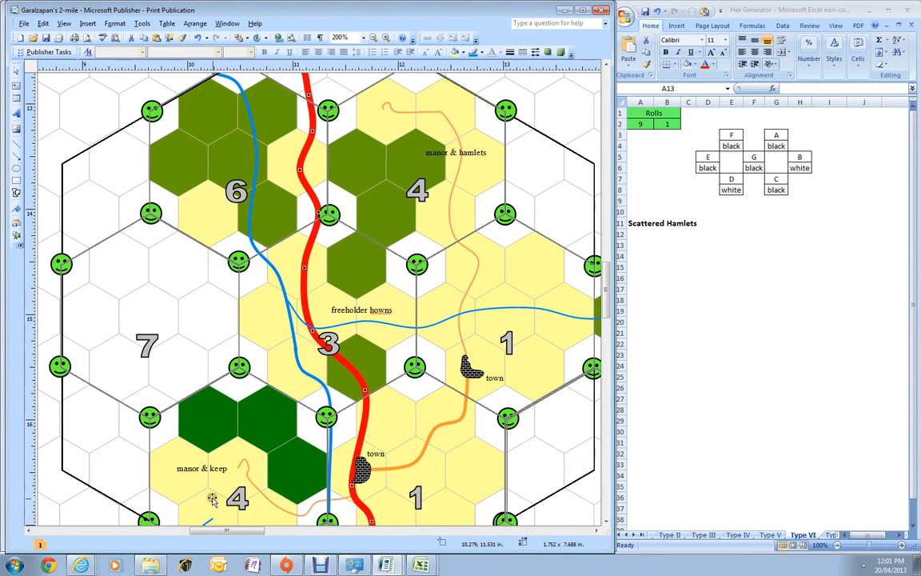
{"action": "left_click", "coordinate": [237, 496]}
{"action": "left_click", "coordinate": [506, 343]}
{"action": "left_click", "coordinate": [420, 190]}
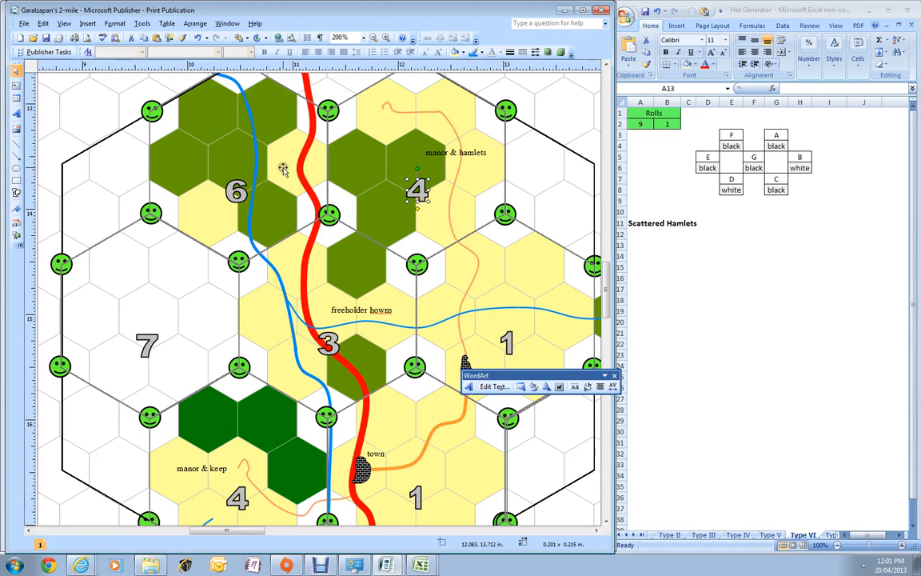
{"action": "left_click", "coordinate": [350, 168]}
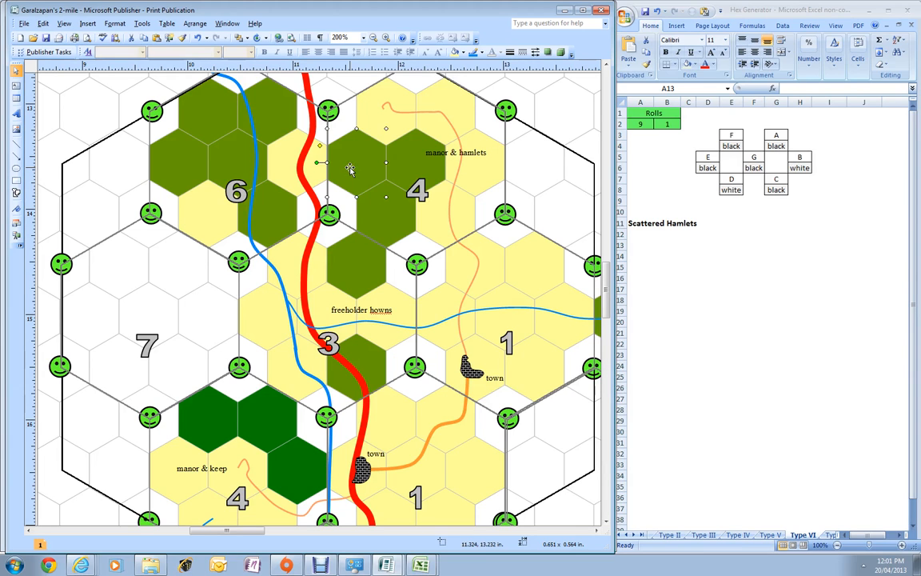
{"action": "left_click_drag", "start_coordinate": [349, 167], "coordinate": [379, 219]}
{"action": "left_click", "coordinate": [438, 218]}
{"action": "left_click", "coordinate": [395, 164]}
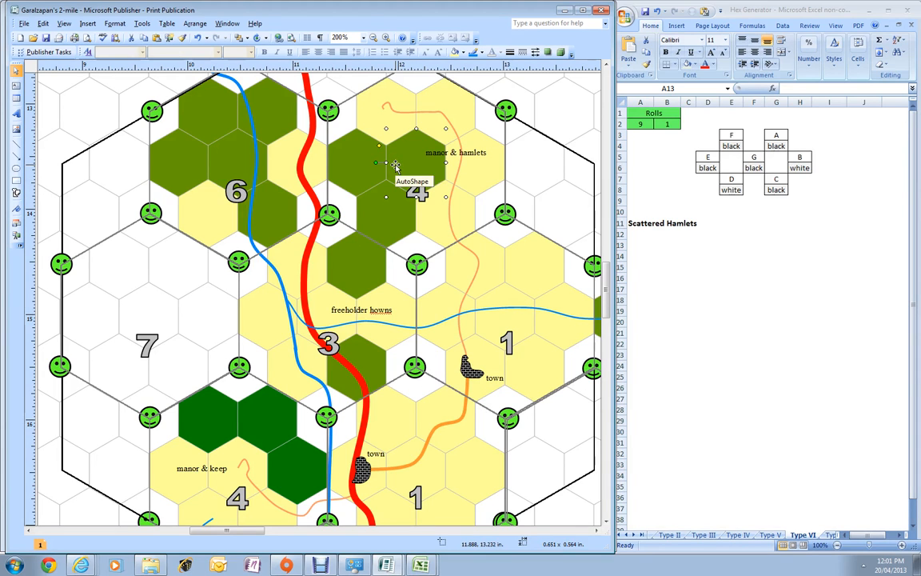
{"action": "left_click", "coordinate": [468, 364]}
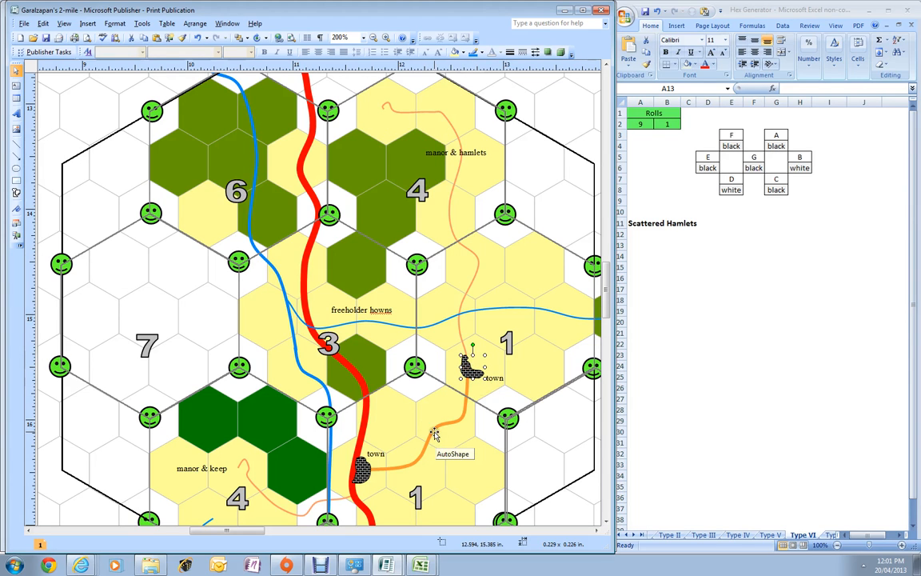
{"action": "left_click", "coordinate": [370, 369]}
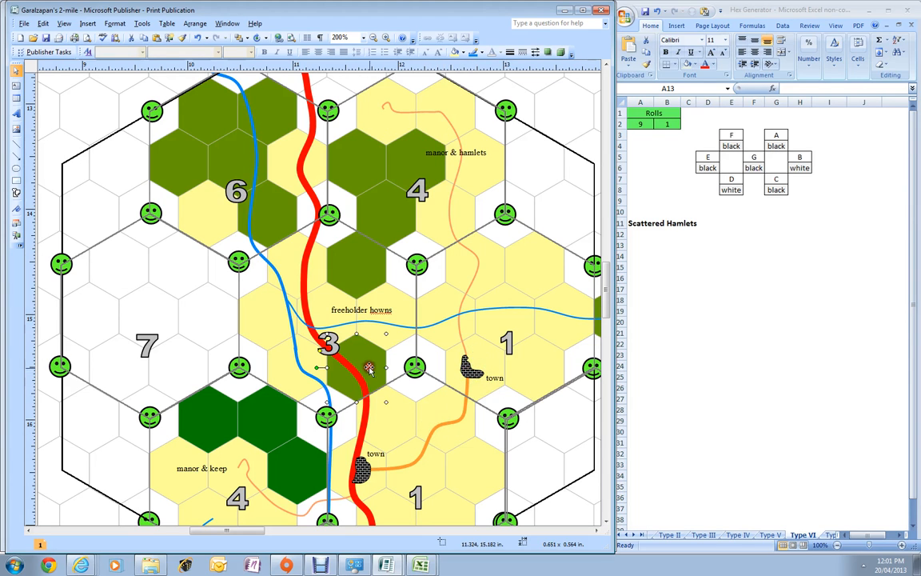
{"action": "left_click", "coordinate": [352, 263]}
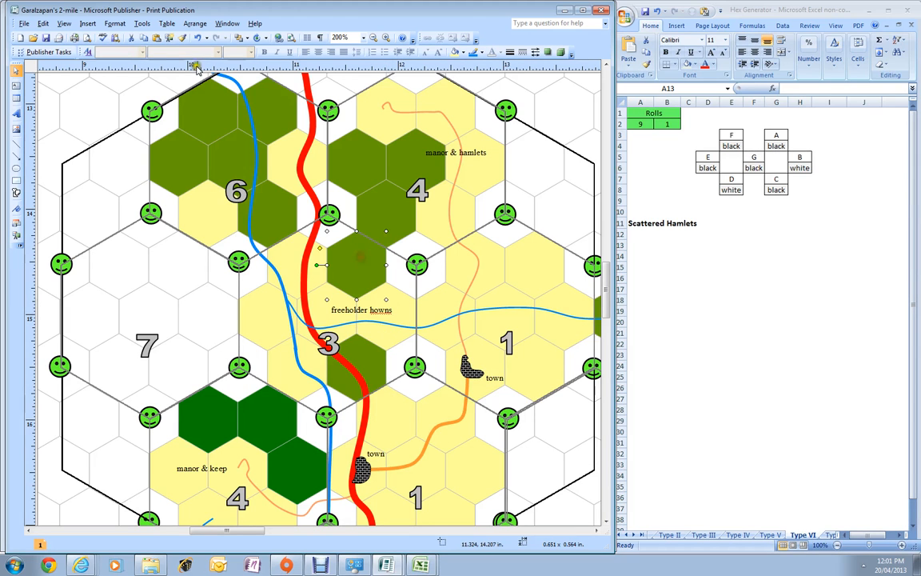
{"action": "left_click", "coordinate": [180, 175]}
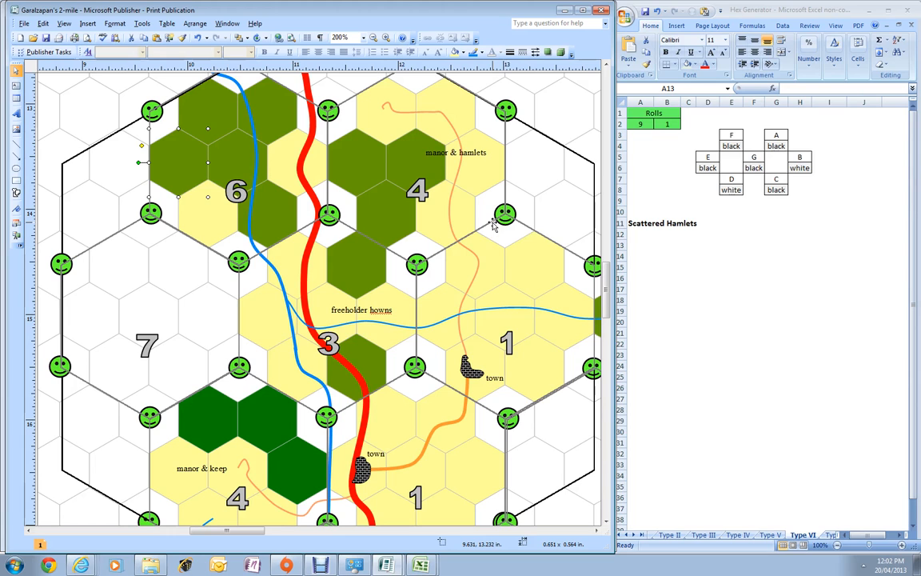
Edit the points of the blue river through group 6 to bend it further east across the olive green hexes
{"action": "right_click", "coordinate": [249, 224]}
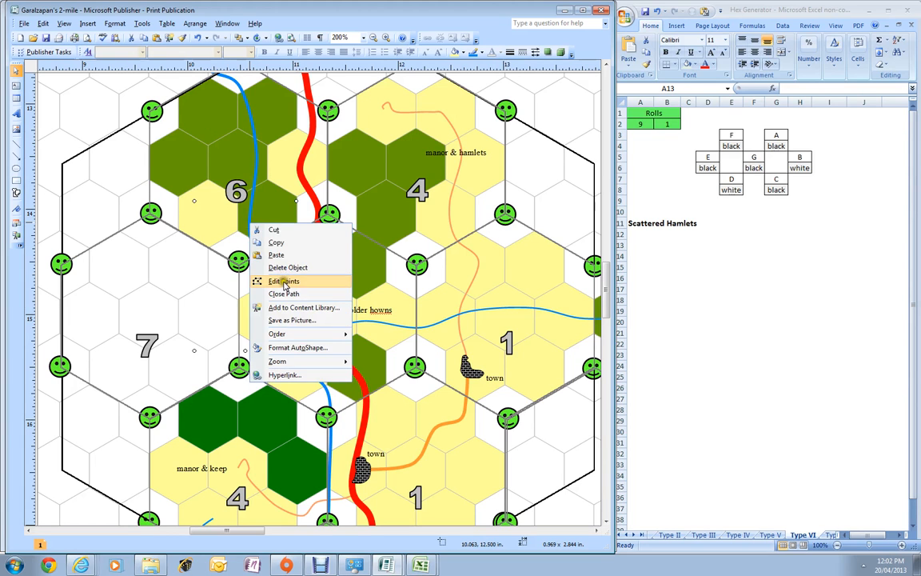
{"action": "left_click", "coordinate": [282, 279]}
{"action": "left_click_drag", "start_coordinate": [251, 206], "coordinate": [261, 210]}
{"action": "left_click_drag", "start_coordinate": [244, 109], "coordinate": [265, 109]}
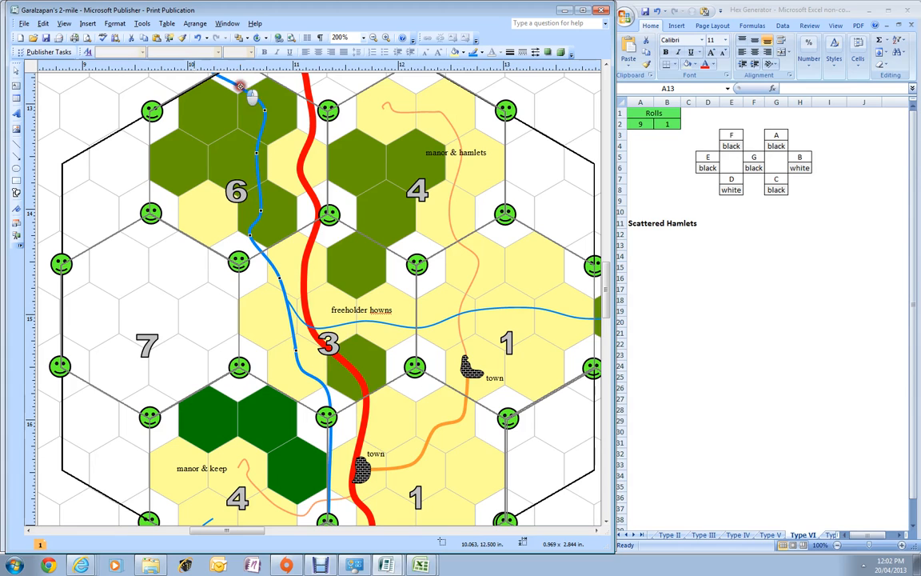
{"action": "left_click_drag", "start_coordinate": [241, 78], "coordinate": [234, 67]}
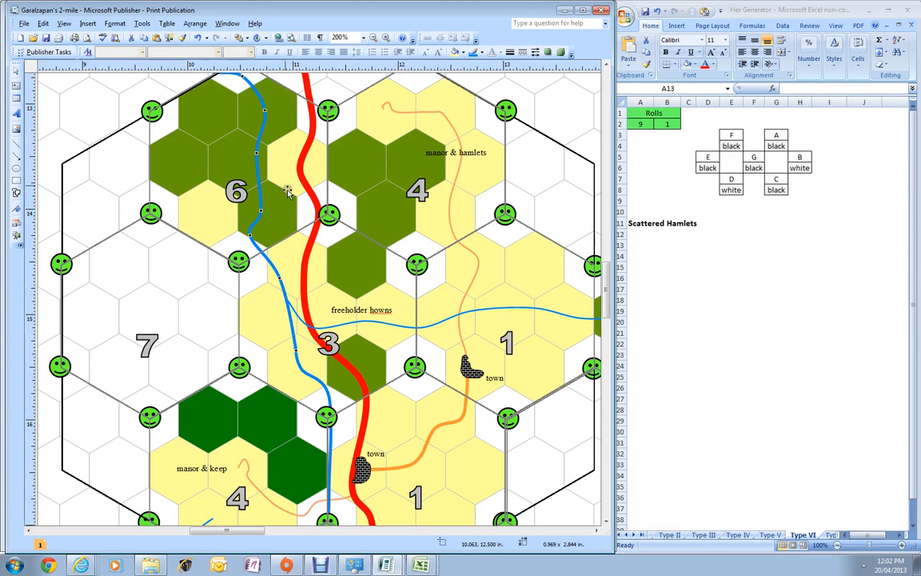
{"action": "left_click", "coordinate": [531, 270]}
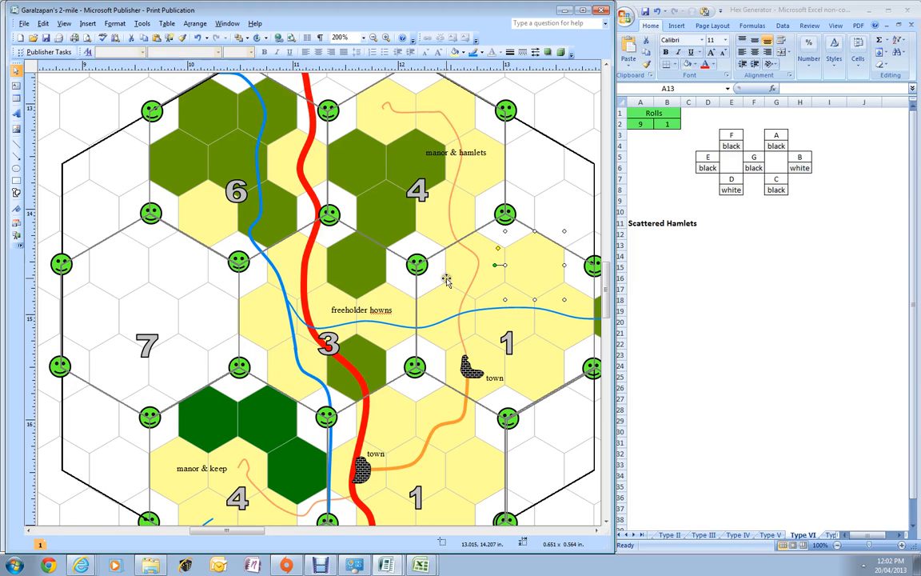
Switch to the Type VII sheet of the Hex Generator workbook and recalculate its roll for group 7
{"action": "left_click", "coordinate": [721, 300]}
{"action": "left_click", "coordinate": [157, 308]}
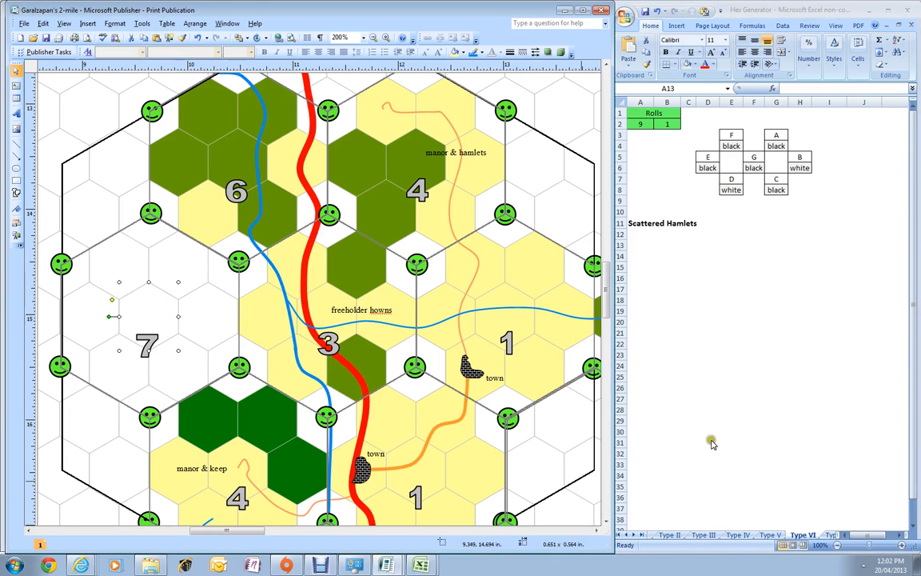
{"action": "left_click", "coordinate": [825, 534]}
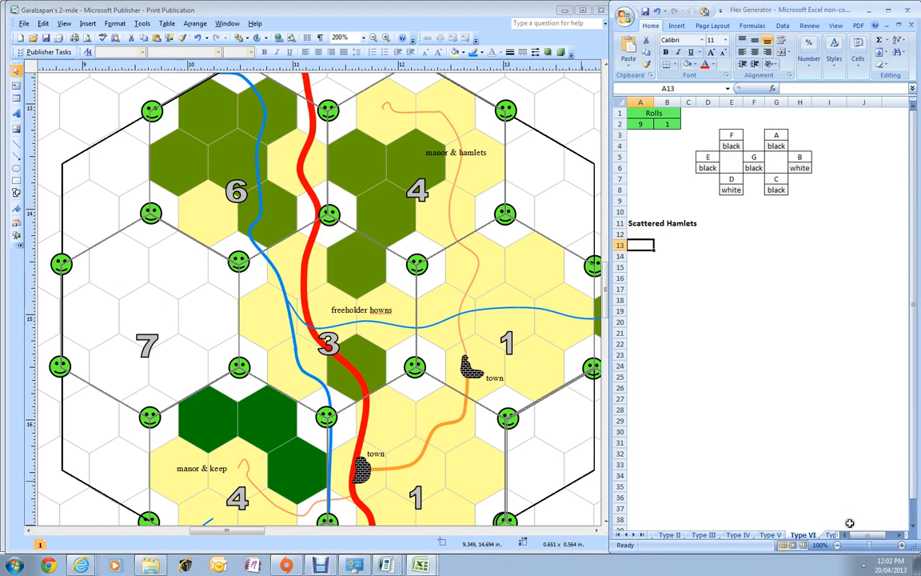
{"action": "left_click_drag", "start_coordinate": [741, 237], "coordinate": [748, 246]}
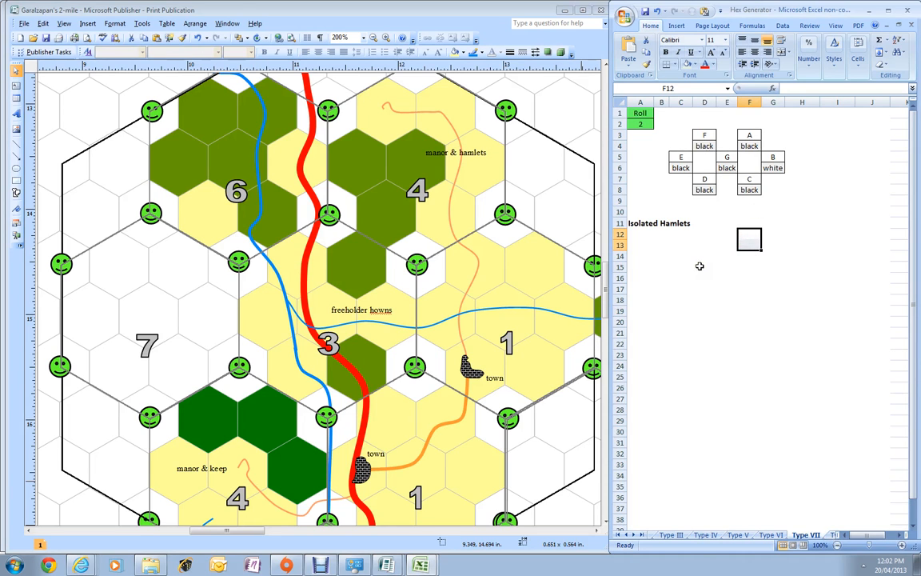
{"action": "left_click", "coordinate": [701, 224]}
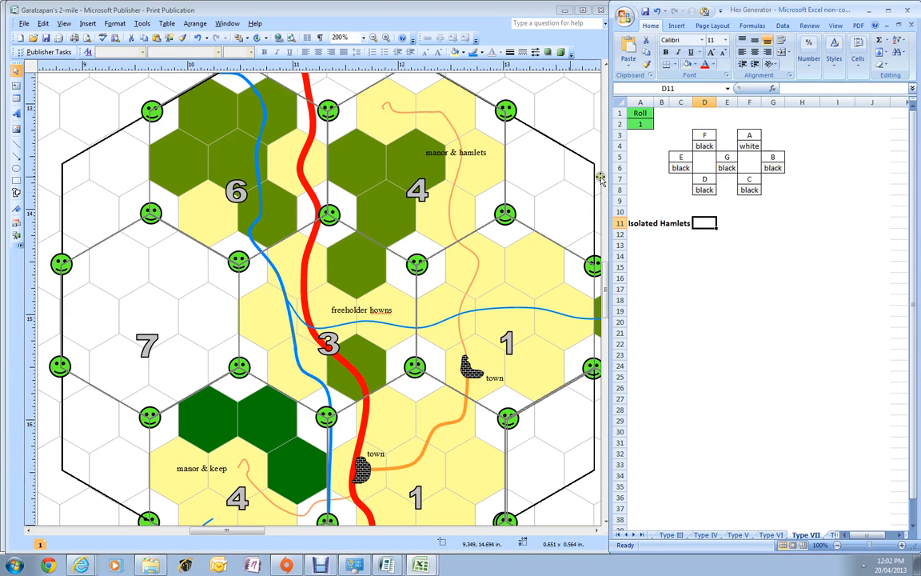
Fill hex A of the blank group 7 pale yellow and its other six hexes dark green on the map
{"action": "left_click", "coordinate": [166, 248]}
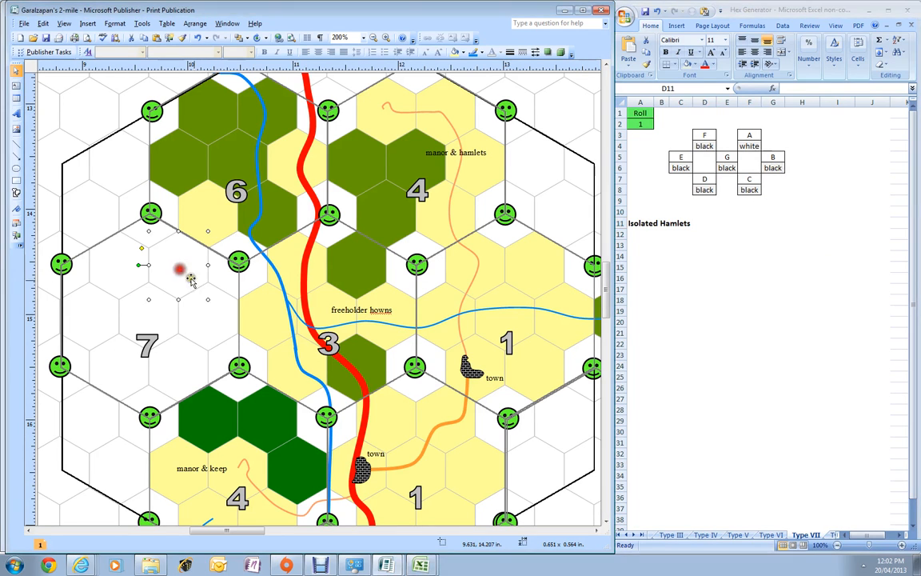
{"action": "left_click", "coordinate": [453, 53]}
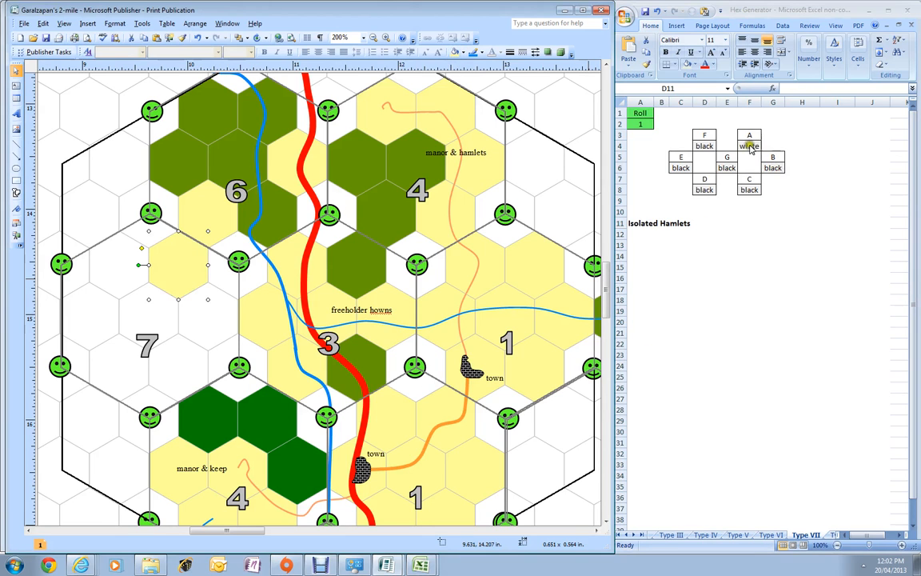
{"action": "left_click", "coordinate": [210, 334]}
{"action": "left_click", "coordinate": [141, 310], "text": "shift"}
{"action": "left_click", "coordinate": [167, 368], "text": "shift"}
{"action": "left_click", "coordinate": [111, 369], "text": "shift"}
{"action": "left_click", "coordinate": [89, 323], "text": "shift"}
{"action": "left_click", "coordinate": [113, 265], "text": "shift"}
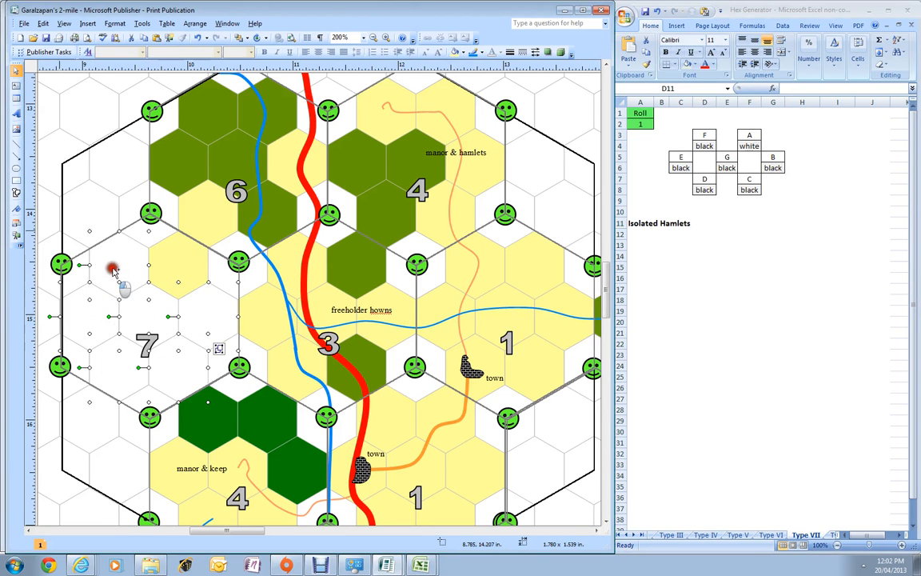
{"action": "left_click", "coordinate": [463, 53]}
{"action": "left_click", "coordinate": [493, 101]}
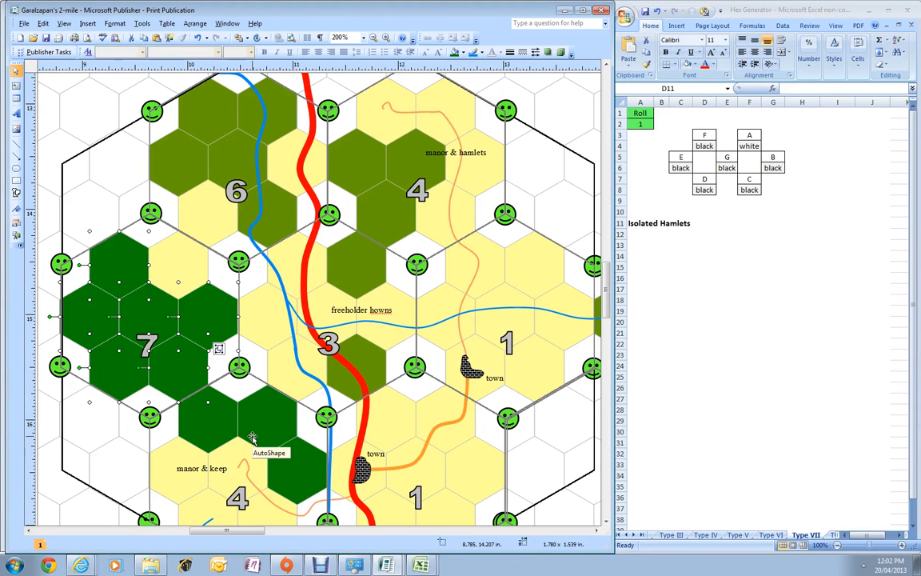
Fill the white hex between groups 6, 4 and 3 olive green and delete the smiley marker on it
{"action": "left_click", "coordinate": [152, 390]}
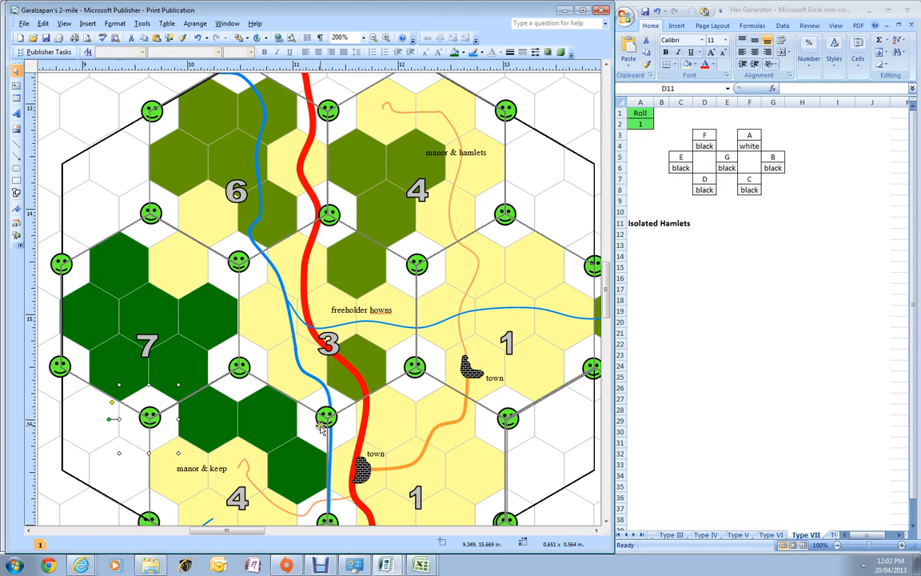
{"action": "scroll", "coordinate": [320, 427], "scroll_direction": "down", "scroll_amount": 3}
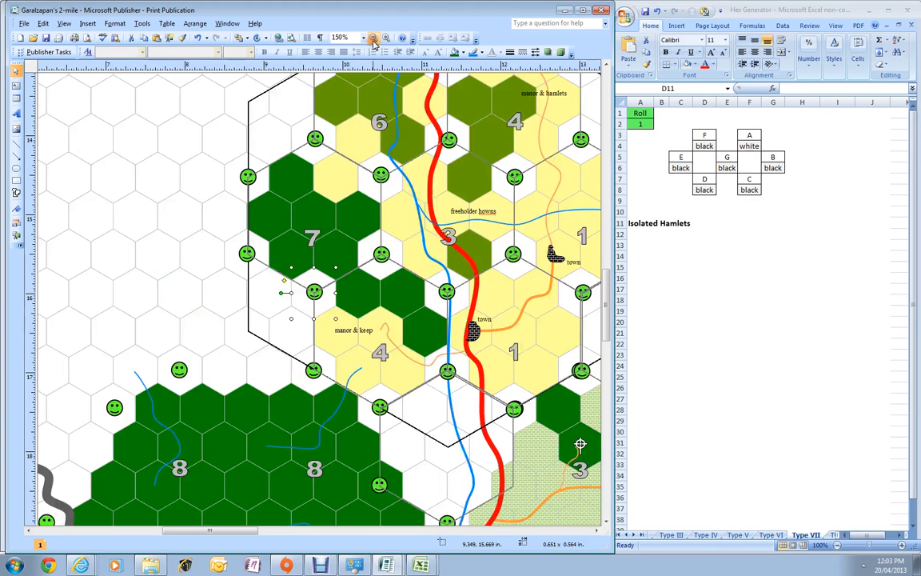
{"action": "left_click", "coordinate": [373, 37]}
{"action": "left_click", "coordinate": [372, 38]}
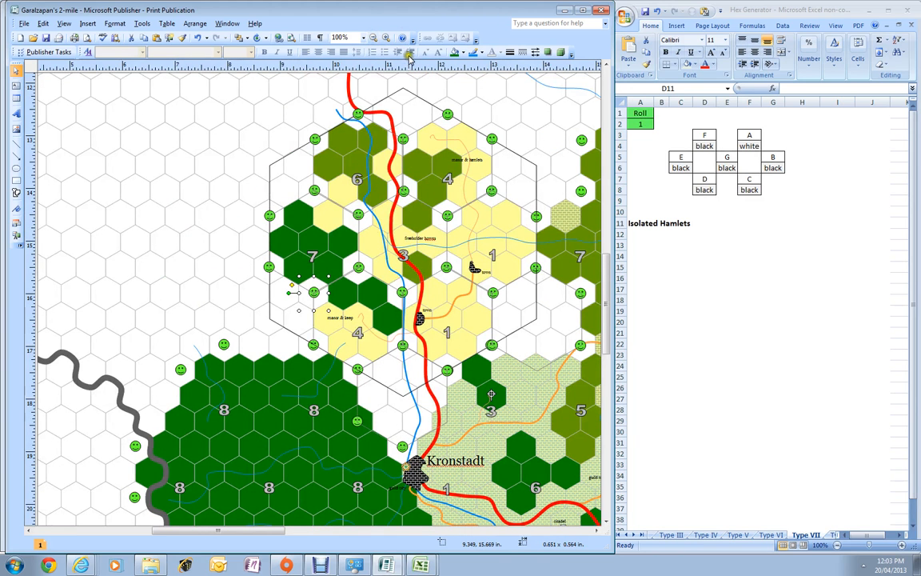
{"action": "left_click", "coordinate": [385, 37]}
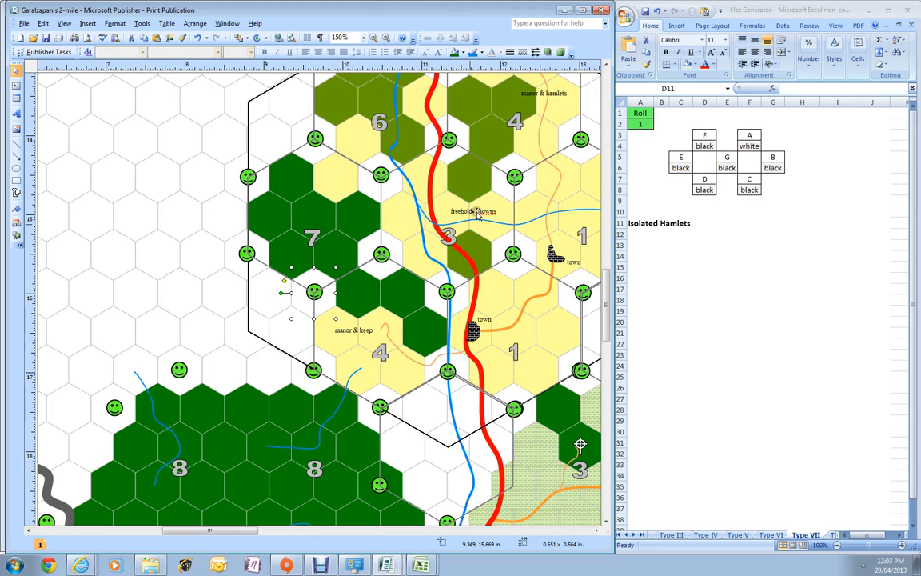
{"action": "left_click_drag", "start_coordinate": [226, 530], "coordinate": [251, 526]}
{"action": "left_click", "coordinate": [249, 135]}
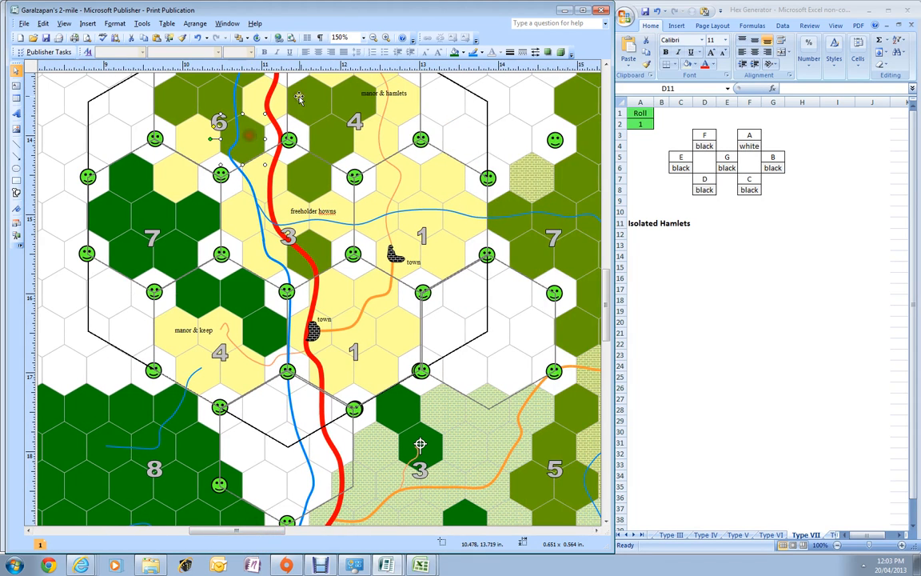
{"action": "left_click", "coordinate": [302, 137]}
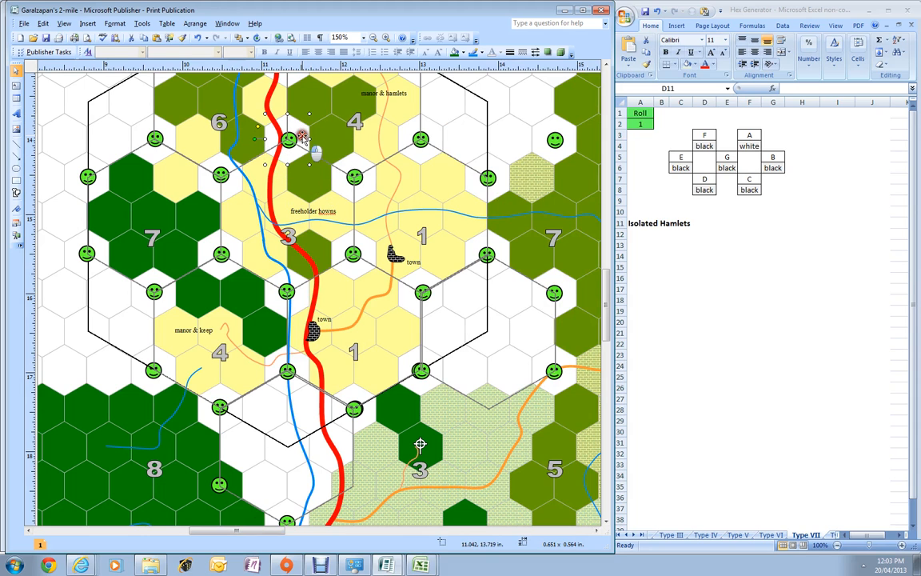
{"action": "left_click", "coordinate": [464, 52]}
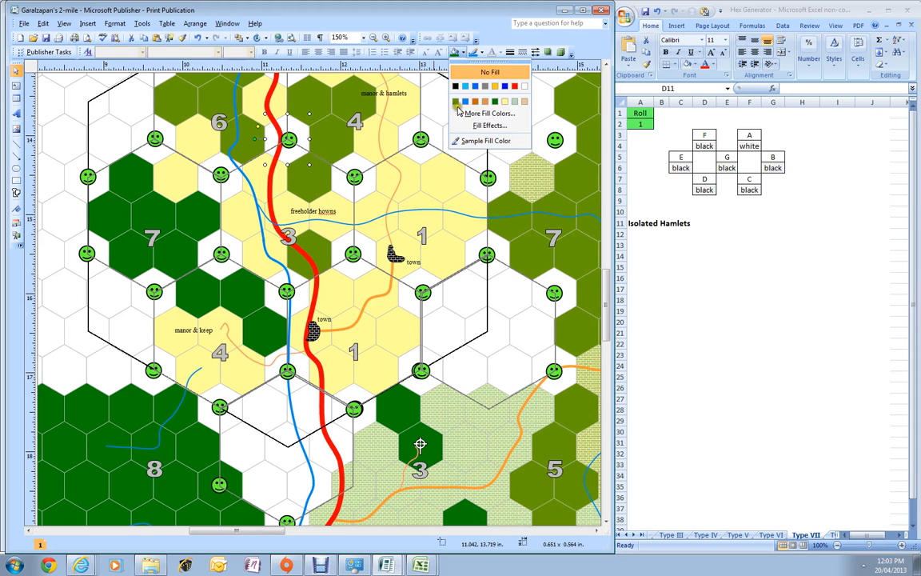
{"action": "left_click", "coordinate": [456, 101]}
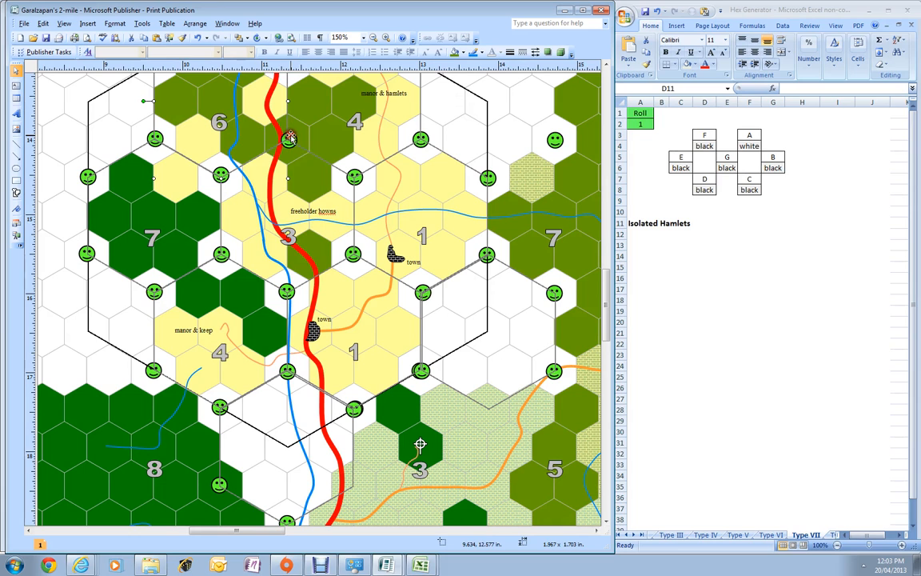
{"action": "key", "text": "Delete"}
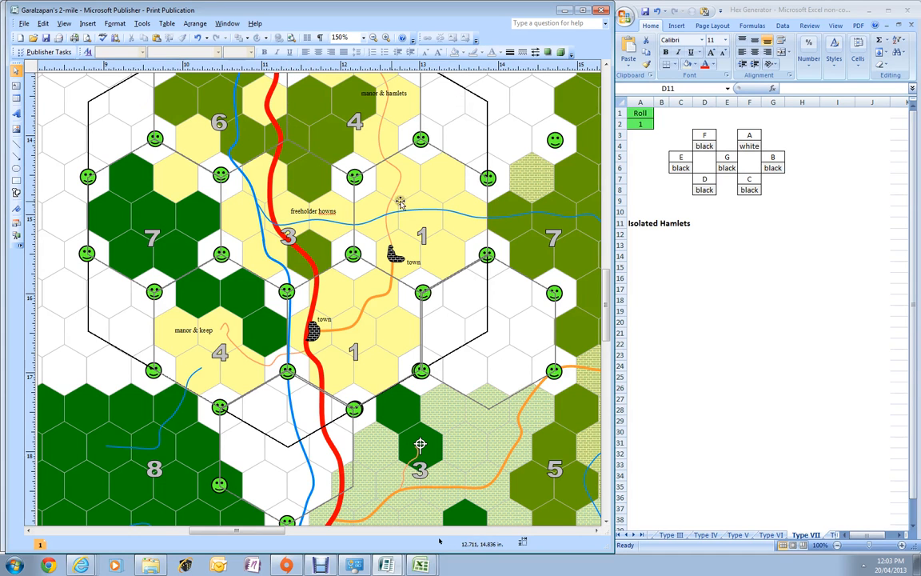
Fill the white hex between groups 4, 3 and the northern 1 pale yellow and delete its smiley marker
{"action": "left_click", "coordinate": [366, 144]}
{"action": "left_click", "coordinate": [389, 188]}
{"action": "left_click", "coordinate": [375, 215]}
{"action": "left_click", "coordinate": [348, 206]}
{"action": "left_click", "coordinate": [336, 201]}
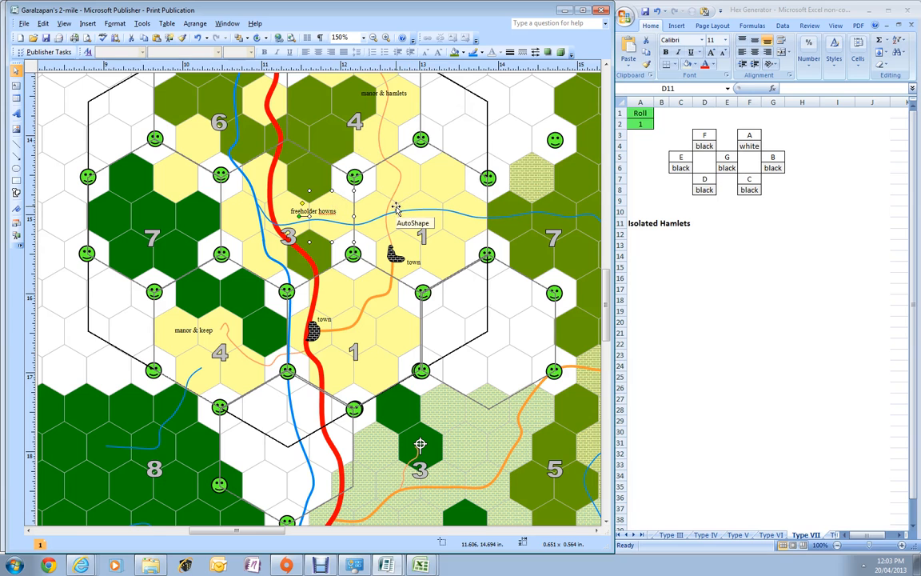
{"action": "left_click", "coordinate": [346, 195]}
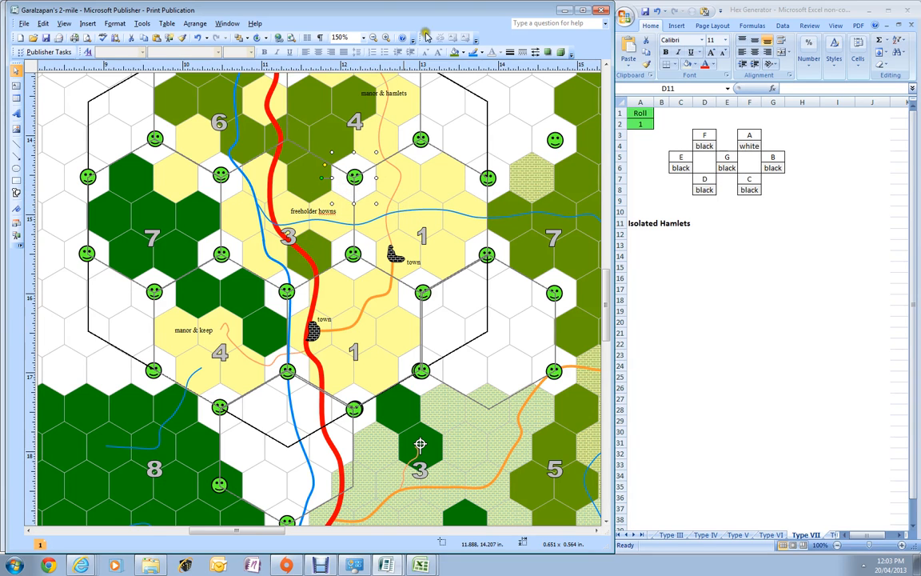
{"action": "left_click", "coordinate": [467, 55]}
{"action": "left_click", "coordinate": [453, 100]}
{"action": "left_click", "coordinate": [356, 178]}
{"action": "key", "text": "Delete"}
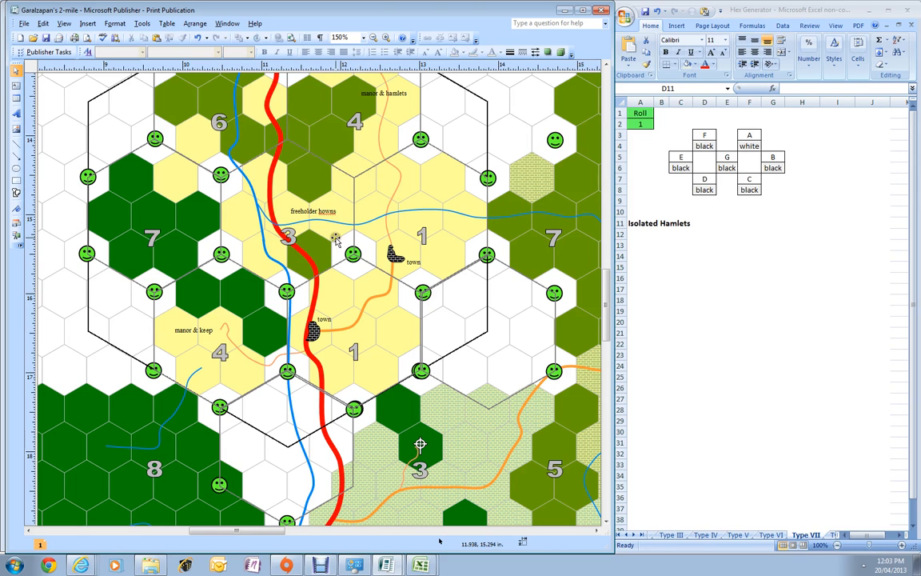
Fill the hex between group 3 and both groups 1 pale yellow, the one between 7, 3 and 4 dark green, and delete both smileys
{"action": "left_click", "coordinate": [357, 267]}
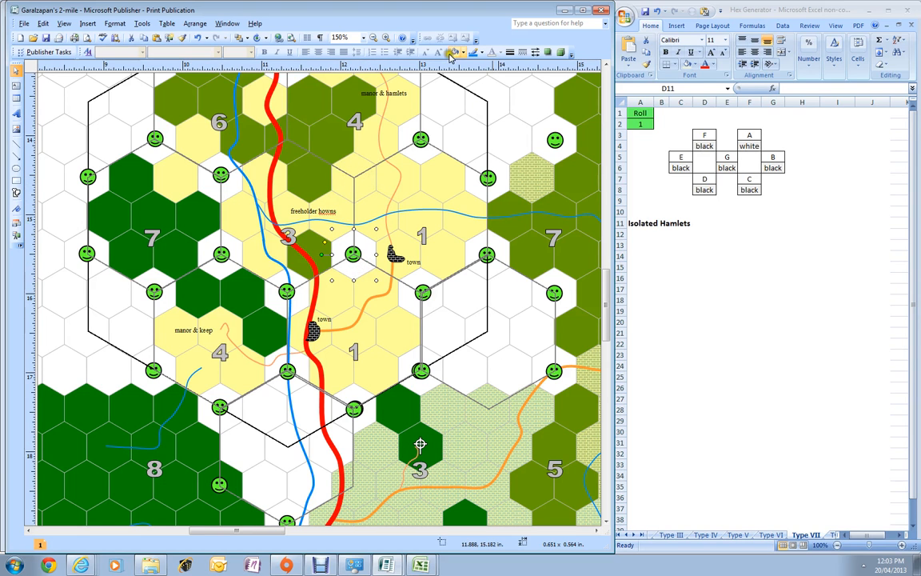
{"action": "left_click", "coordinate": [211, 264]}
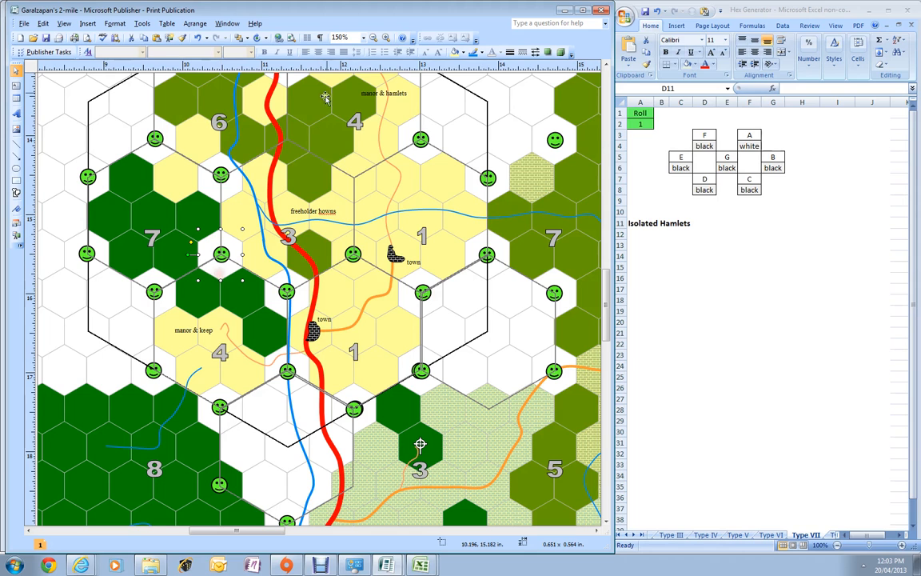
{"action": "left_click", "coordinate": [465, 52]}
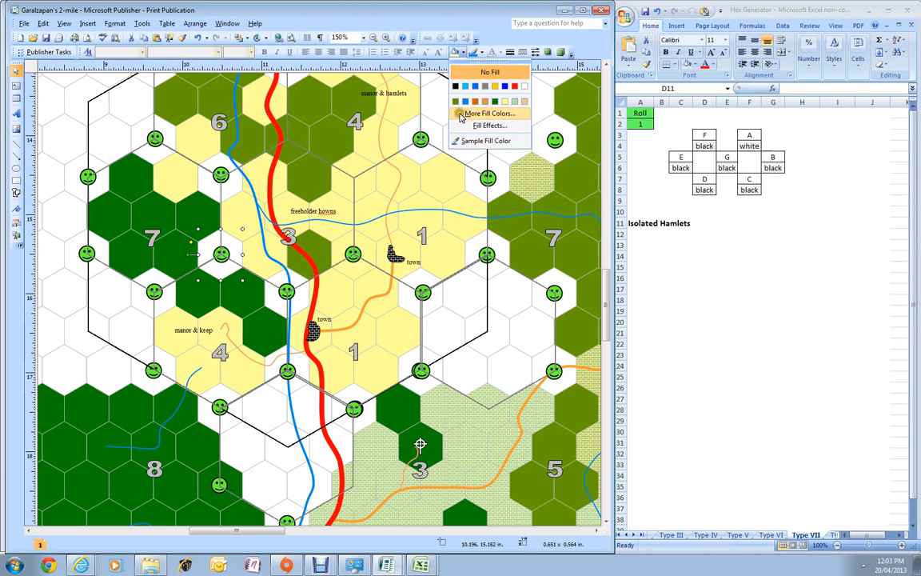
{"action": "left_click", "coordinate": [445, 139]}
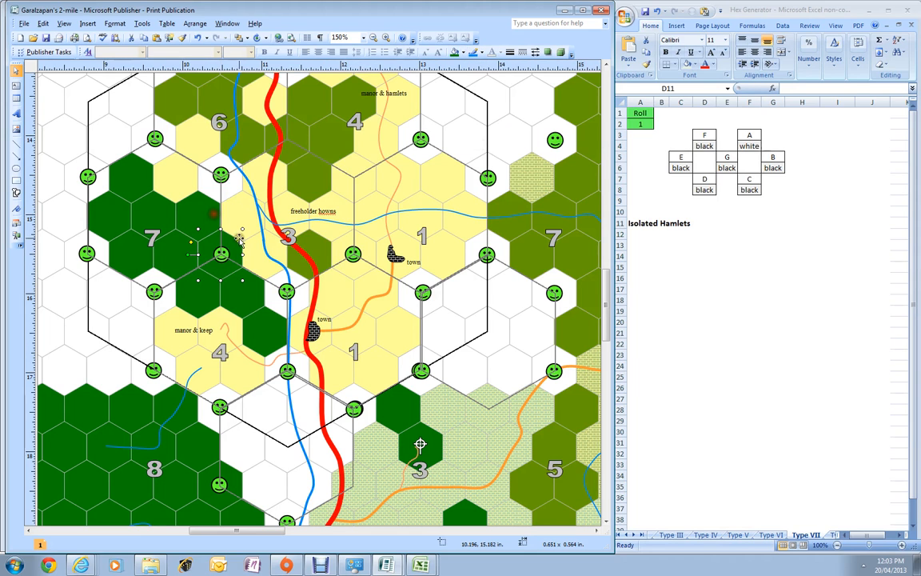
{"action": "left_click", "coordinate": [219, 254]}
{"action": "left_click", "coordinate": [353, 255], "text": "shift"}
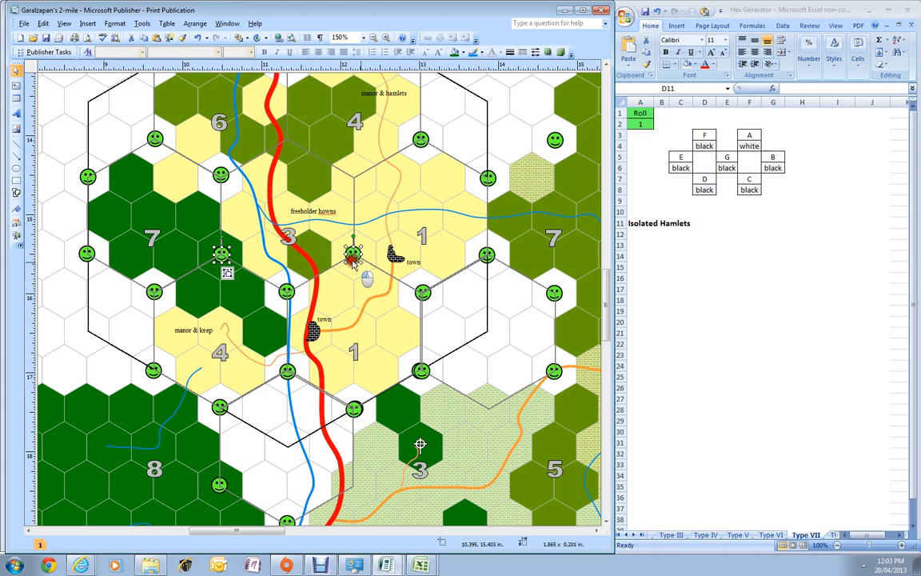
{"action": "key", "text": "Delete"}
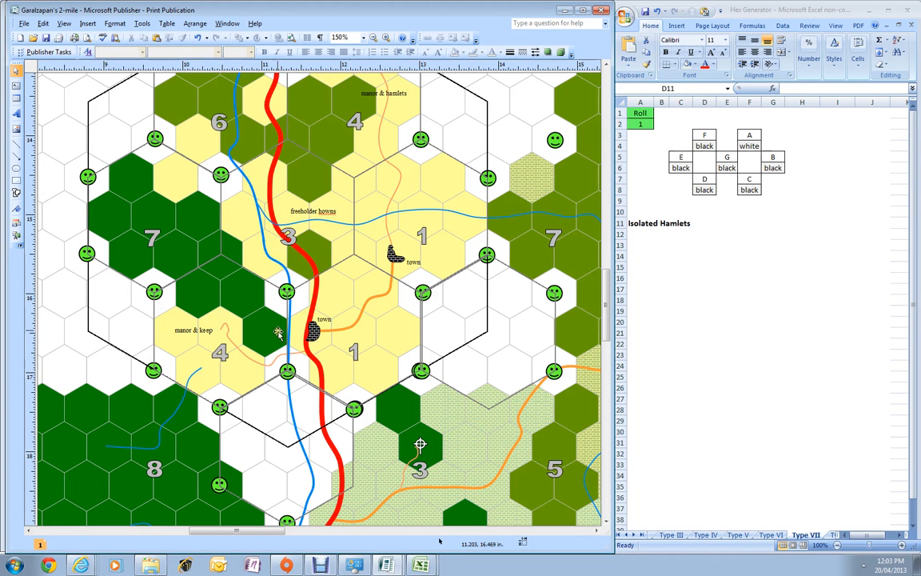
Fill the white hex between group 3 and the southern groups 4 and 1 pale yellow and delete its smiley marker
{"action": "left_click", "coordinate": [314, 260]}
{"action": "left_click", "coordinate": [335, 293]}
{"action": "left_click", "coordinate": [300, 322]}
{"action": "left_click", "coordinate": [265, 260]}
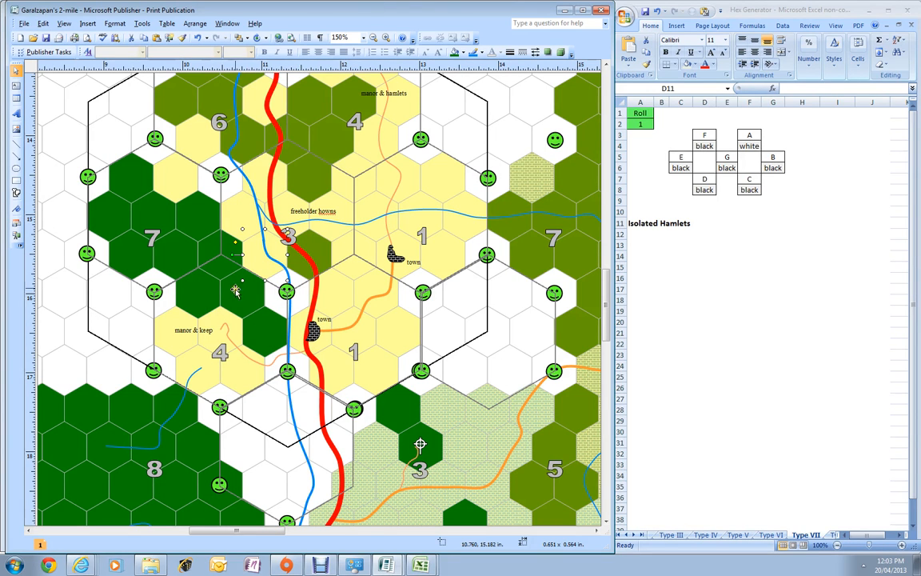
{"action": "left_click_drag", "start_coordinate": [234, 292], "coordinate": [271, 327]}
{"action": "left_click", "coordinate": [197, 38]}
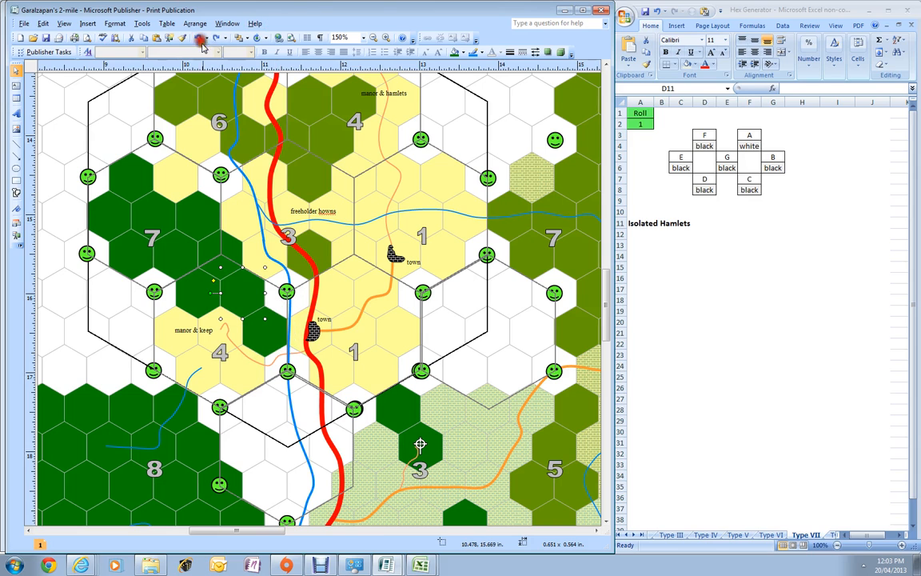
{"action": "left_click", "coordinate": [462, 52]}
{"action": "left_click", "coordinate": [504, 102]}
{"action": "left_click", "coordinate": [291, 295]}
{"action": "key", "text": "Delete"}
Fill the white hex between groups 6, 7 and 3 pale yellow and delete its smiley marker
{"action": "left_click", "coordinate": [225, 189]}
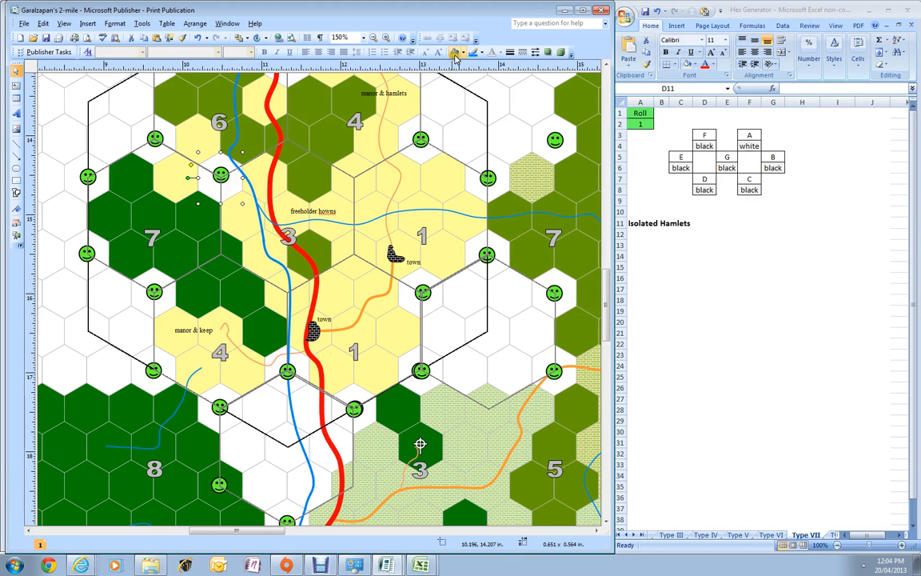
{"action": "left_click", "coordinate": [219, 174]}
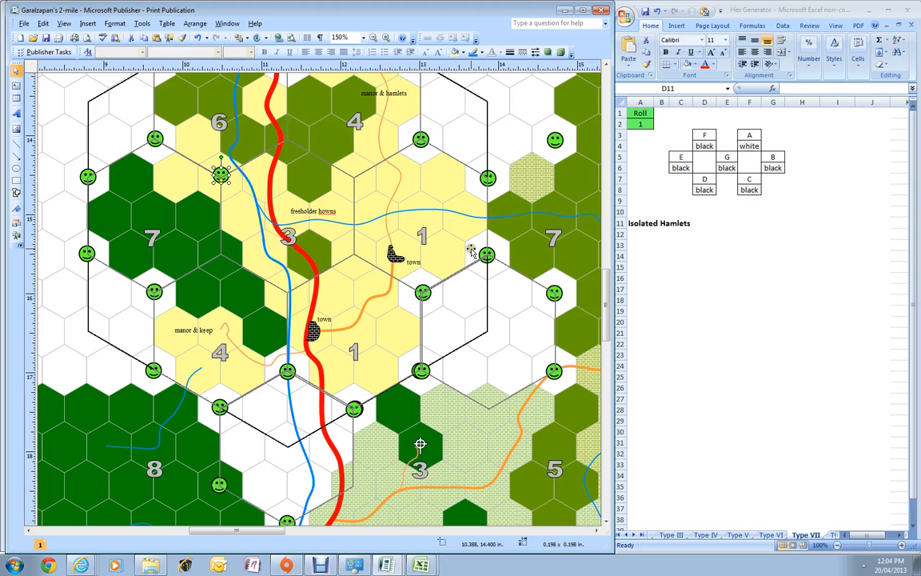
{"action": "key", "text": "Delete"}
Fill the white hex just southeast of the northern group 1's town pale yellow and delete its smiley marker
{"action": "scroll", "coordinate": [518, 270], "scroll_direction": "down", "scroll_amount": 1}
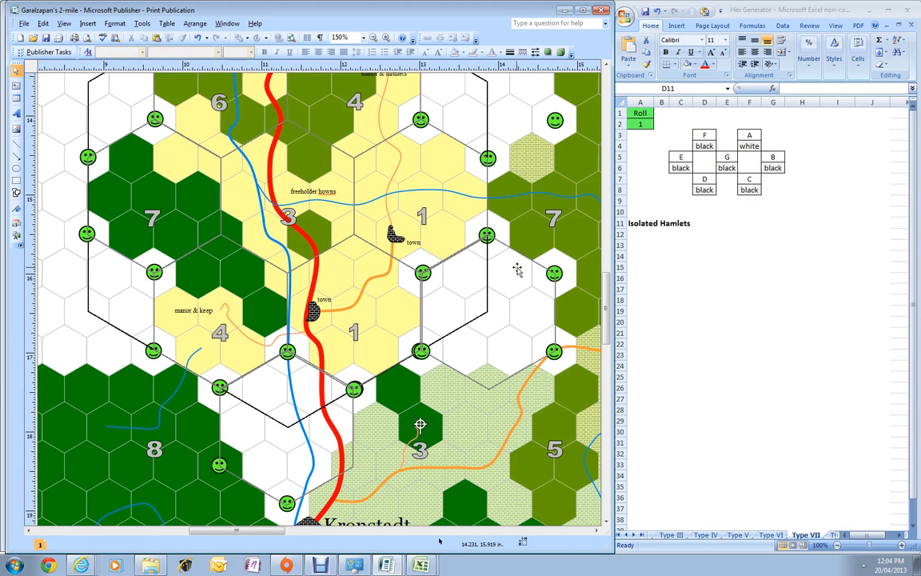
{"action": "left_click", "coordinate": [404, 273]}
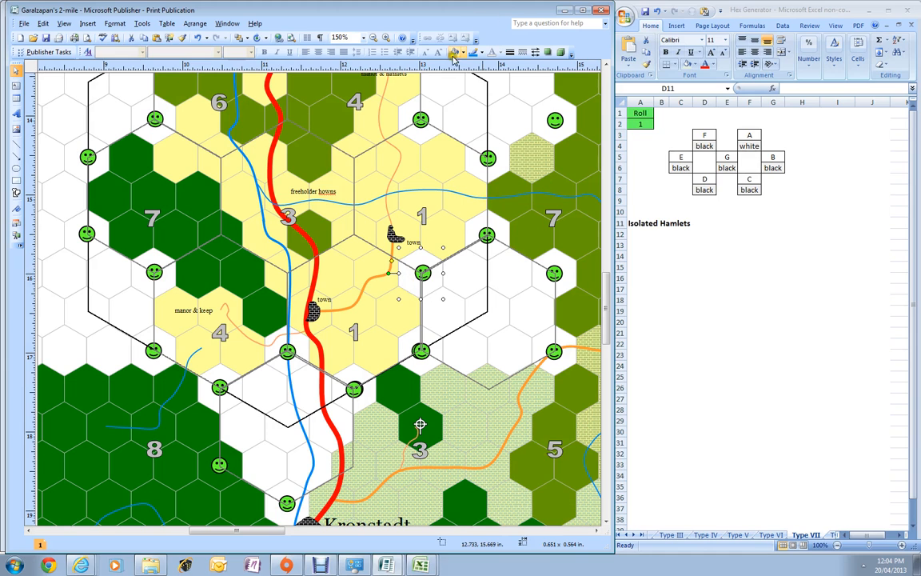
{"action": "left_click", "coordinate": [424, 274]}
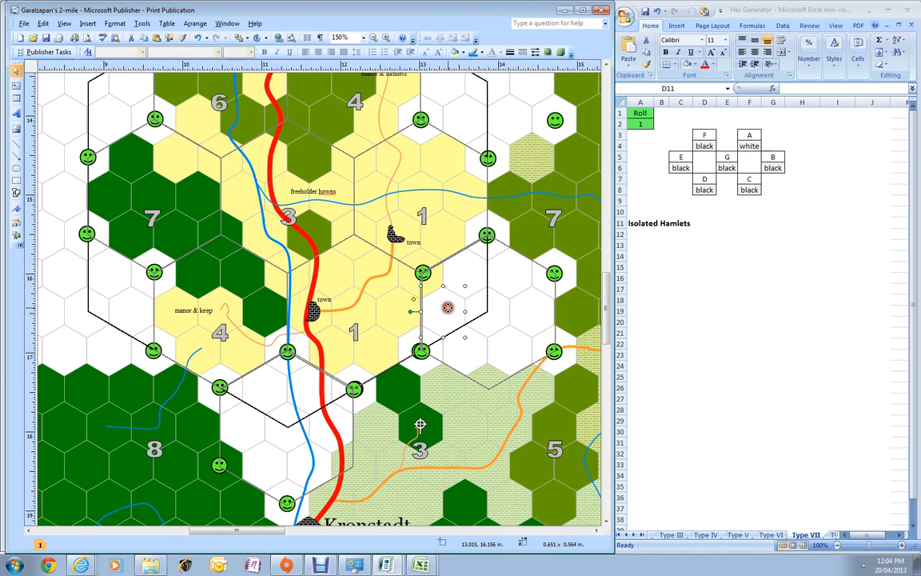
{"action": "key", "text": "Delete"}
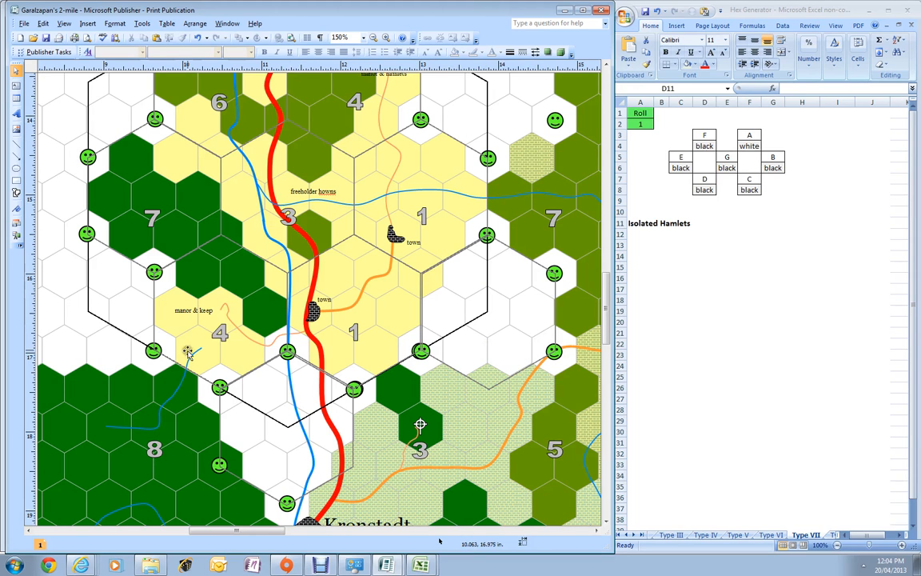
Delete the duplicate smiley marker just southeast of the southern group 1
{"action": "left_click", "coordinate": [285, 352]}
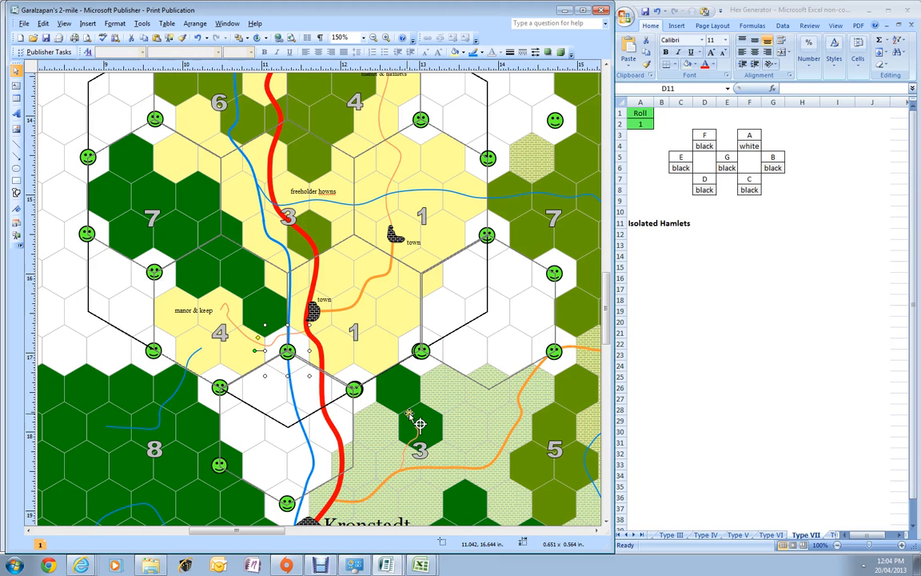
{"action": "left_click", "coordinate": [421, 352]}
{"action": "key", "text": "Delete"}
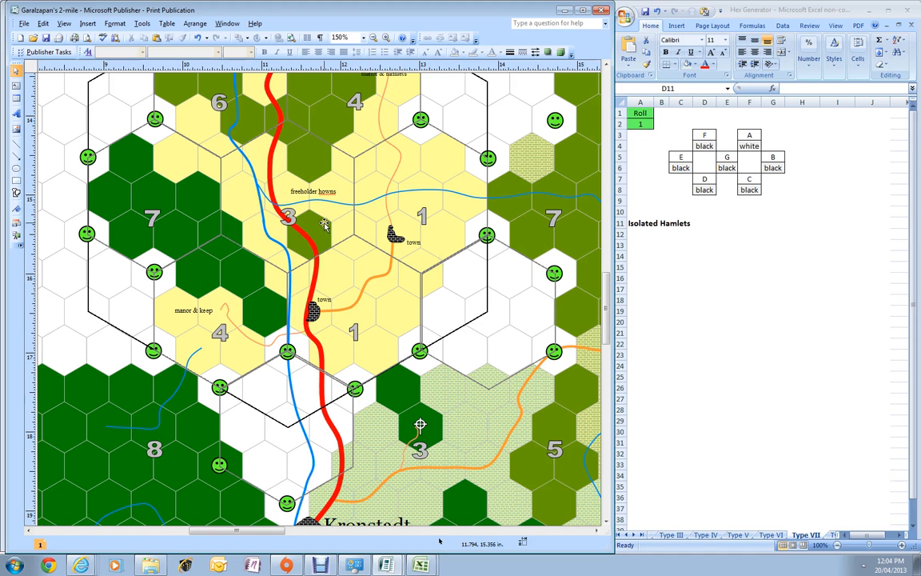
Locate the blank hex group east of the southern group 1, and switch to the Danube Mouth map
{"action": "scroll", "coordinate": [325, 223], "scroll_direction": "up", "scroll_amount": 1}
{"action": "scroll", "coordinate": [325, 223], "scroll_direction": "up", "scroll_amount": 1}
{"action": "scroll", "coordinate": [325, 231], "scroll_direction": "down", "scroll_amount": 1}
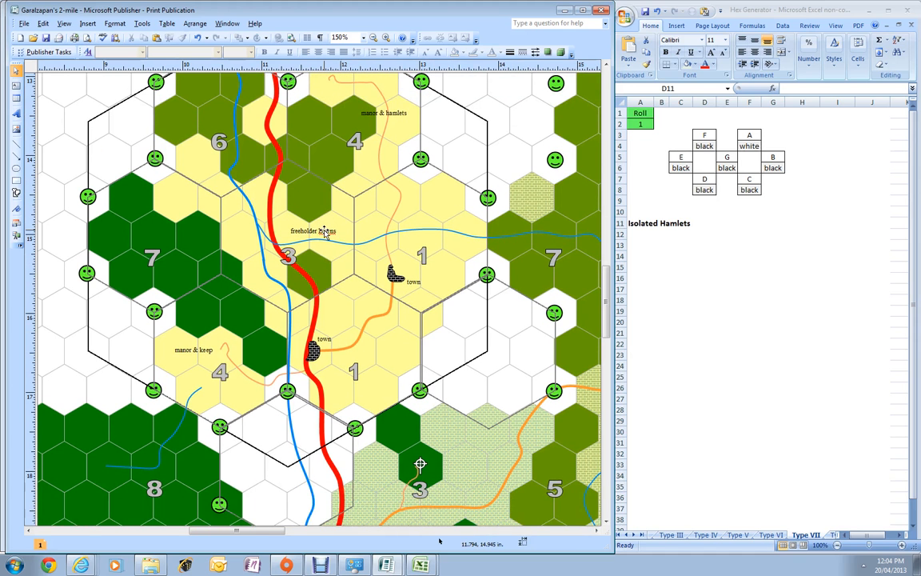
{"action": "scroll", "coordinate": [325, 232], "scroll_direction": "down", "scroll_amount": 2}
{"action": "left_click", "coordinate": [488, 317]}
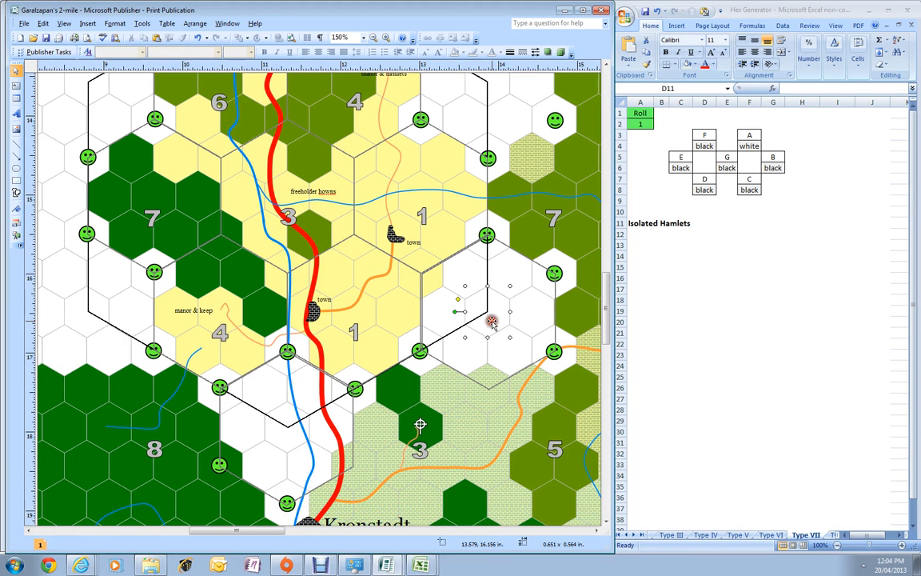
{"action": "left_click_drag", "start_coordinate": [272, 530], "coordinate": [307, 529]}
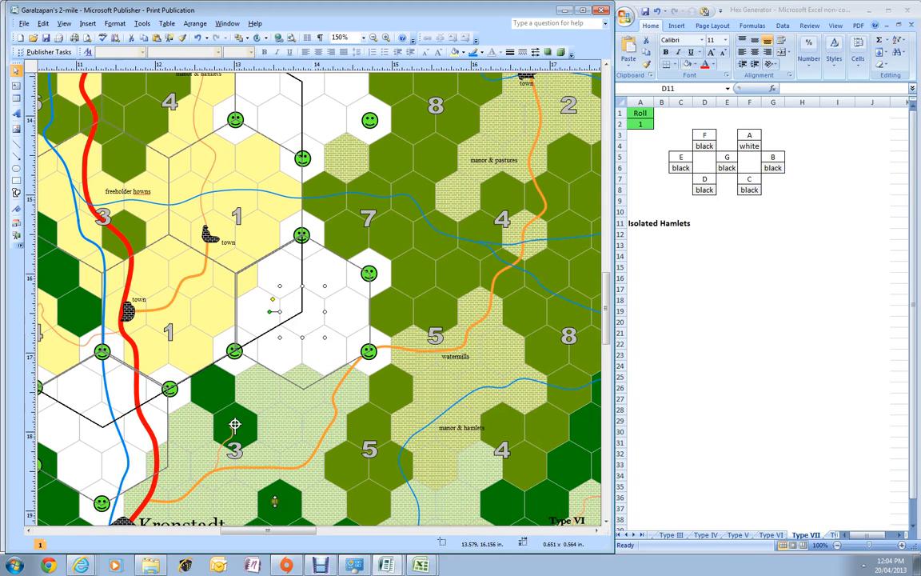
{"action": "left_click", "coordinate": [384, 566]}
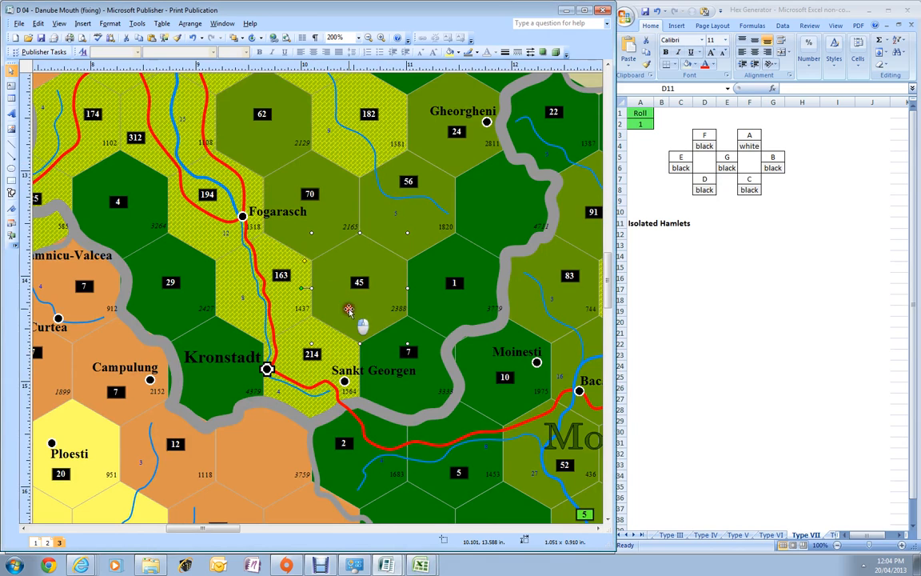
Place a small hex at the corner shared by hexes 163, 45 and 214 to mark the group's location, and delete it
{"action": "left_click", "coordinate": [341, 336]}
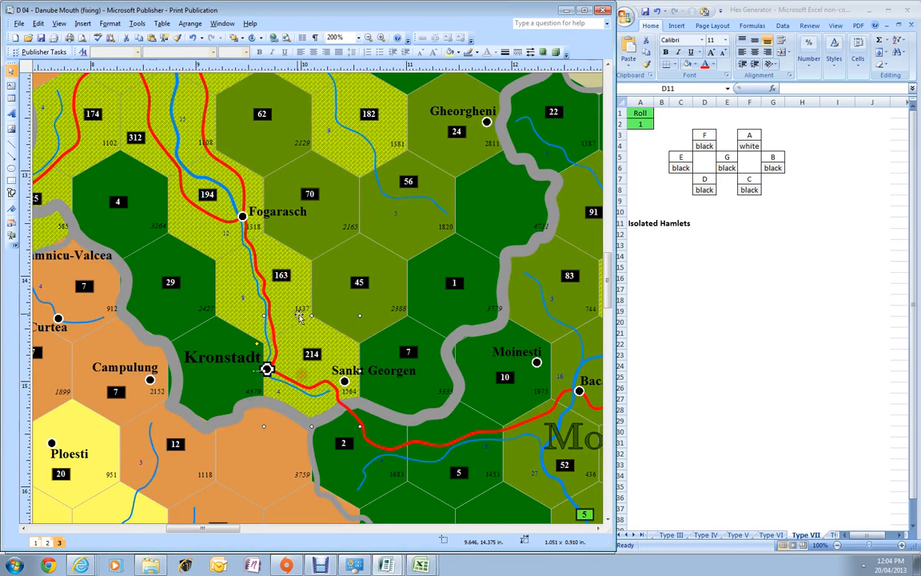
{"action": "left_click_drag", "start_coordinate": [349, 317], "coordinate": [365, 266]}
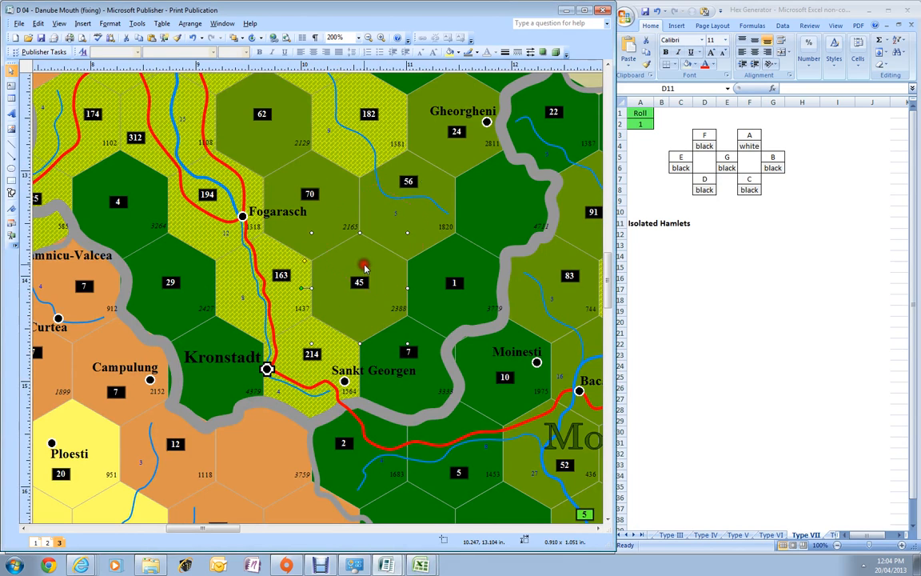
{"action": "left_click_drag", "start_coordinate": [422, 291], "coordinate": [379, 233]}
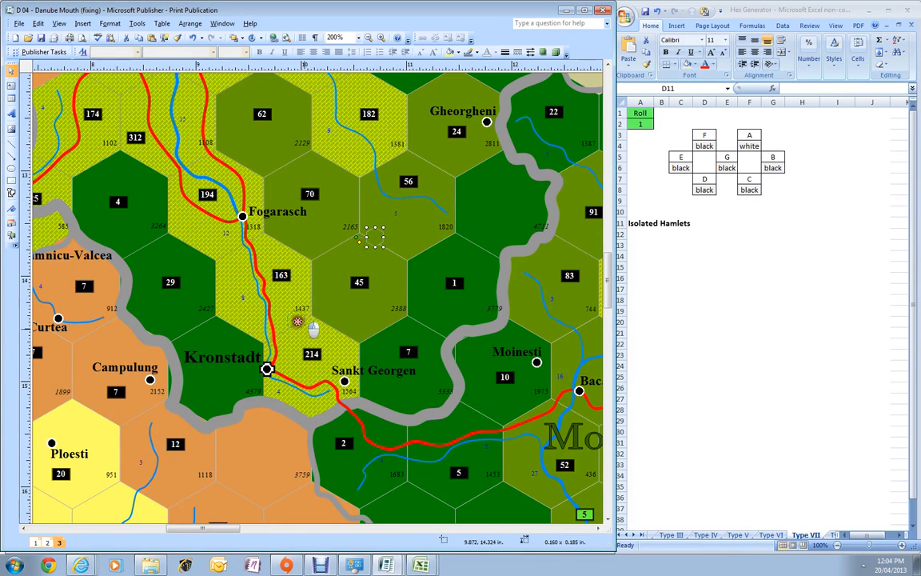
{"action": "left_click_drag", "start_coordinate": [312, 317], "coordinate": [311, 317]}
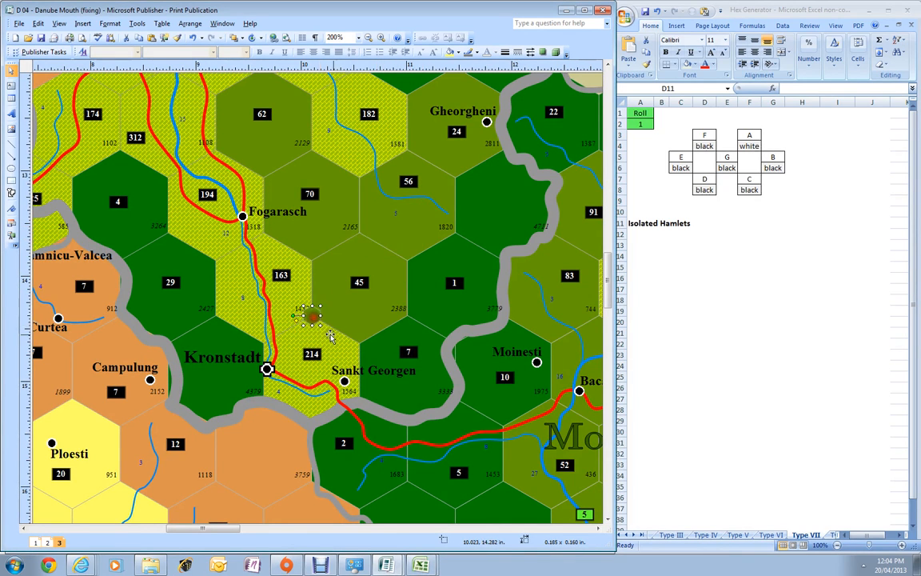
{"action": "left_click", "coordinate": [280, 275]}
{"action": "left_click", "coordinate": [361, 283]}
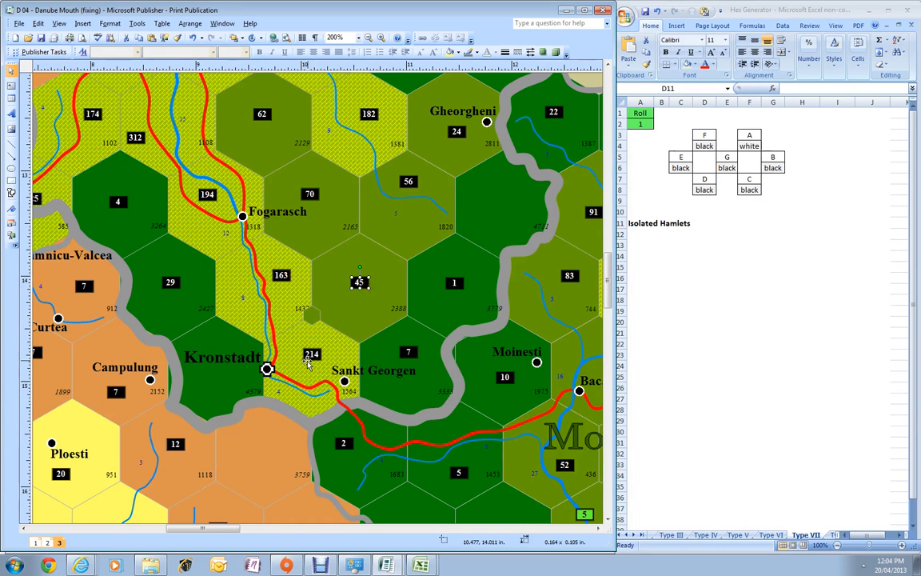
{"action": "left_click", "coordinate": [310, 356]}
{"action": "left_click", "coordinate": [317, 319]}
{"action": "key", "text": "Delete"}
Switch to Hex Generator in Excel and calculate =422/3 in cell A12 of the Entry sheet
{"action": "left_click", "coordinate": [781, 319]}
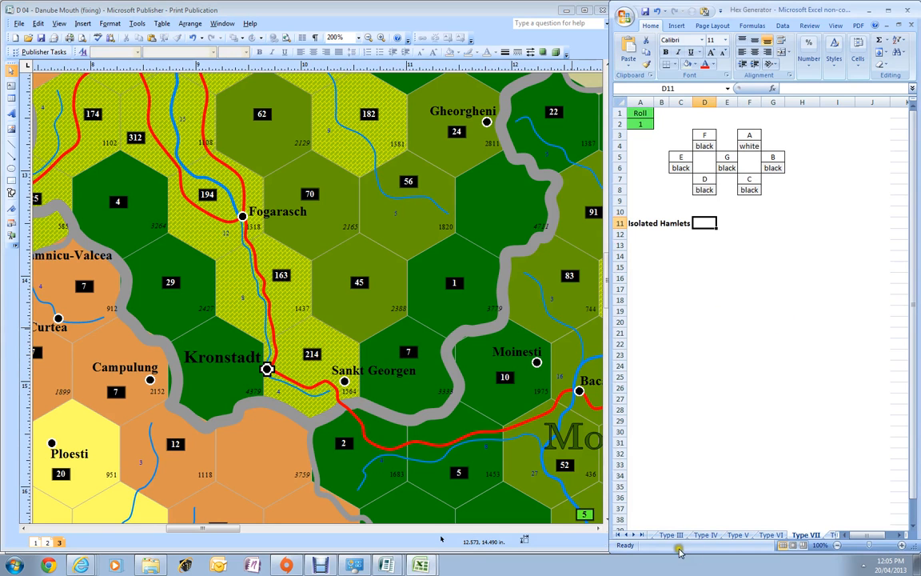
{"action": "left_click", "coordinate": [626, 534]}
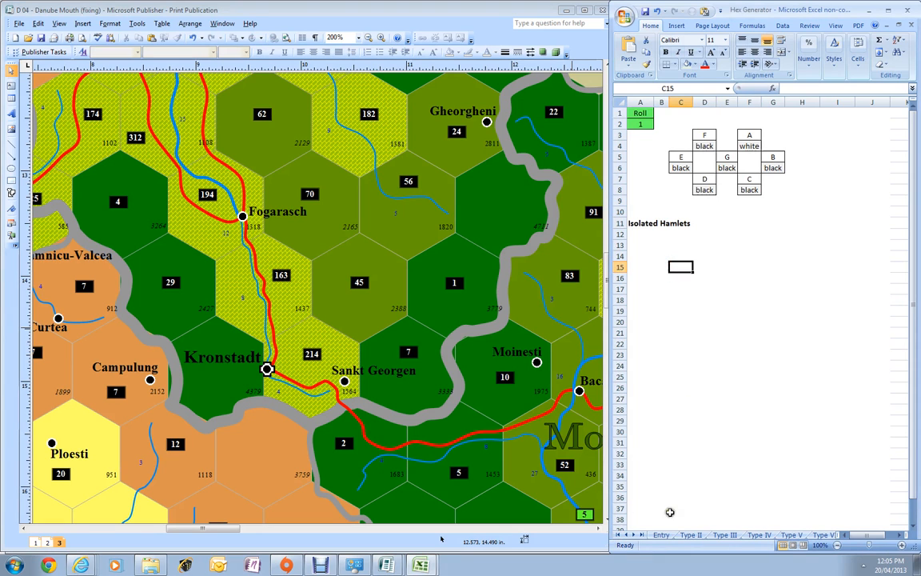
{"action": "left_click", "coordinate": [661, 534]}
{"action": "left_click", "coordinate": [692, 200]}
{"action": "left_click", "coordinate": [685, 248]}
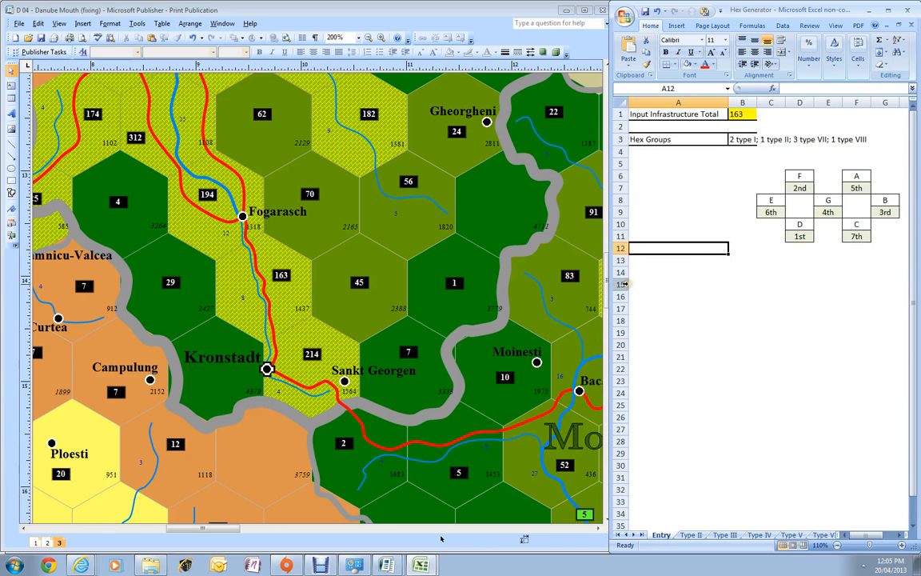
{"action": "type", "text": "="}
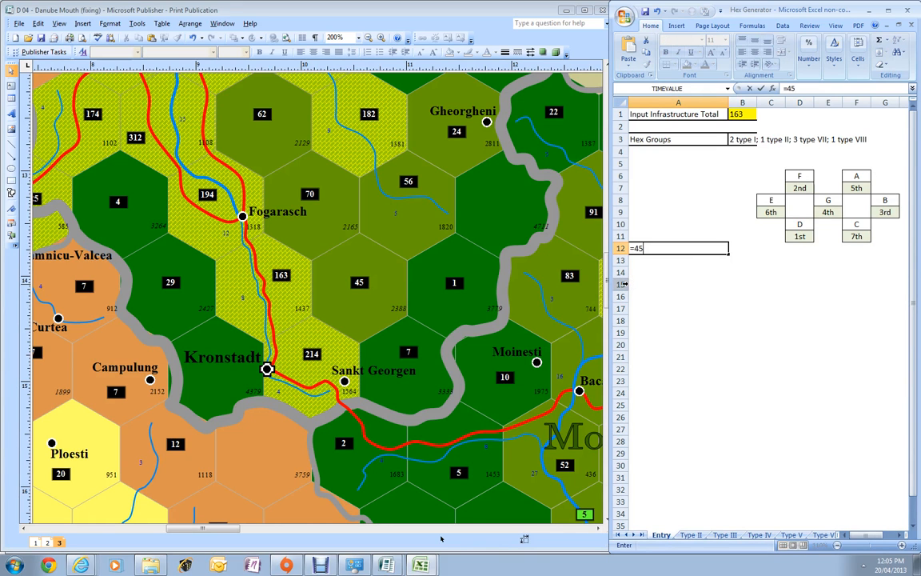
{"action": "type", "text": "422/3"}
{"action": "key", "text": "Return"}
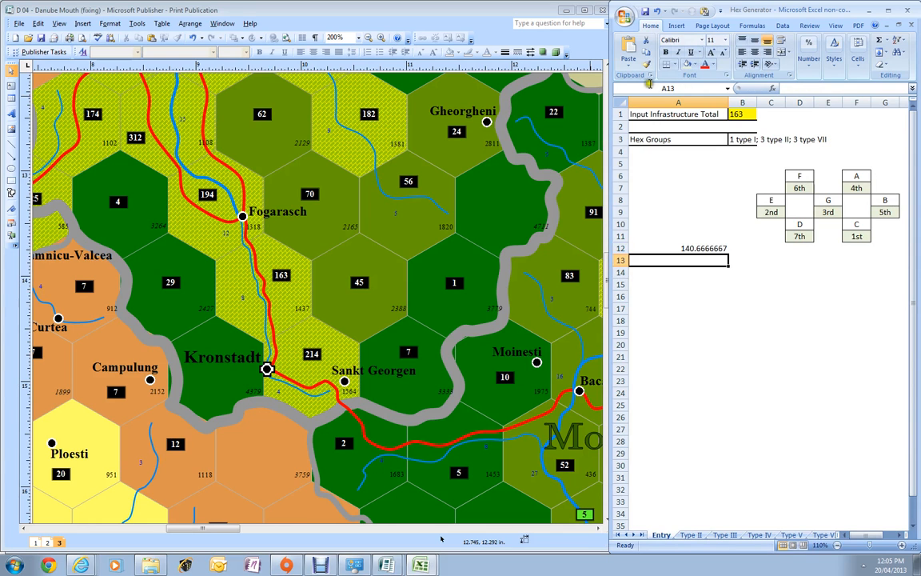
Set the infrastructure total in B1 to 140, review the resulting hex groups and open the Type V sheet
{"action": "left_click", "coordinate": [736, 113]}
{"action": "type", "text": "14"}
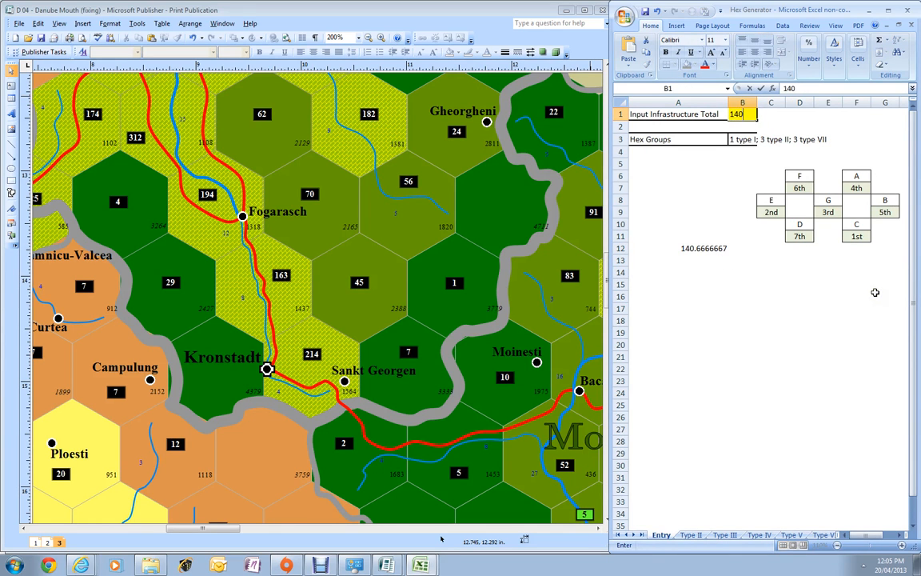
{"action": "type", "text": "0"}
{"action": "key", "text": "Return"}
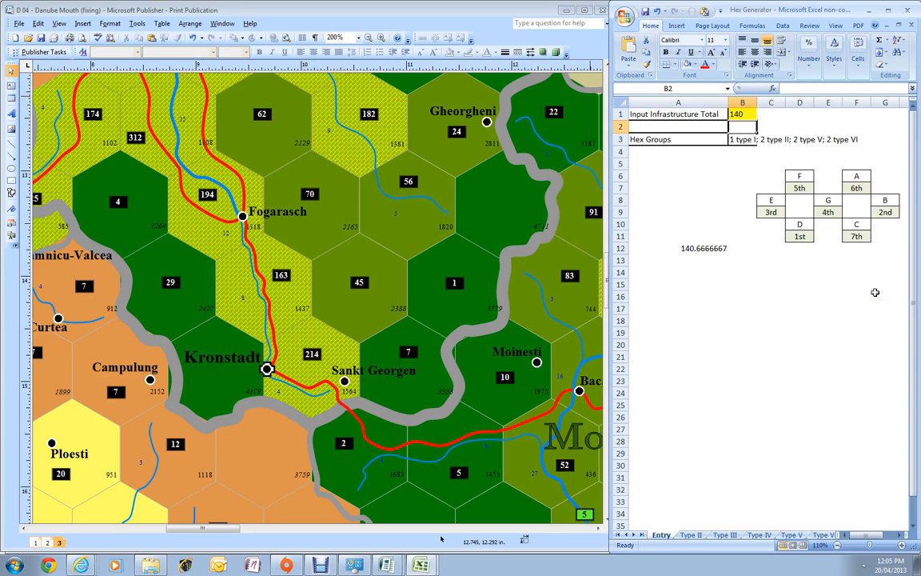
{"action": "left_click", "coordinate": [748, 140]}
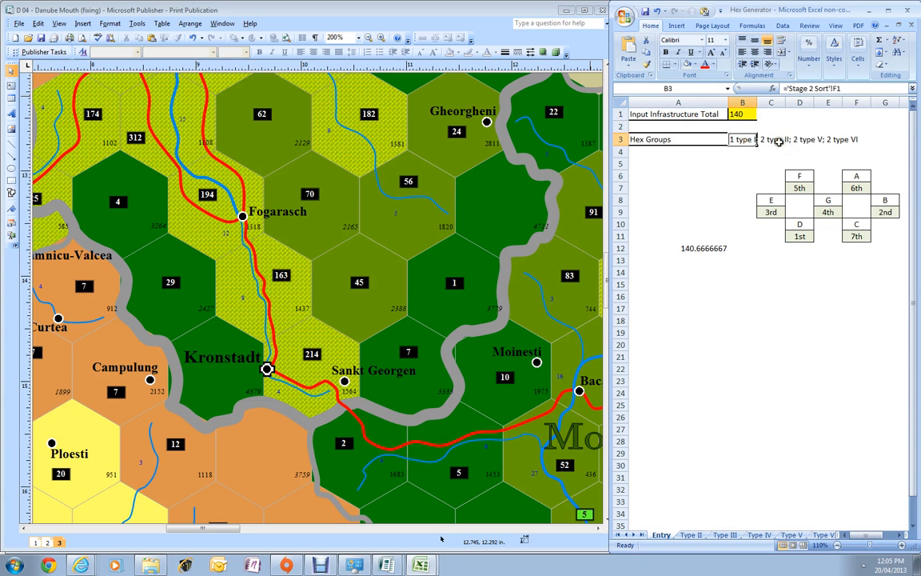
{"action": "left_click", "coordinate": [777, 140]}
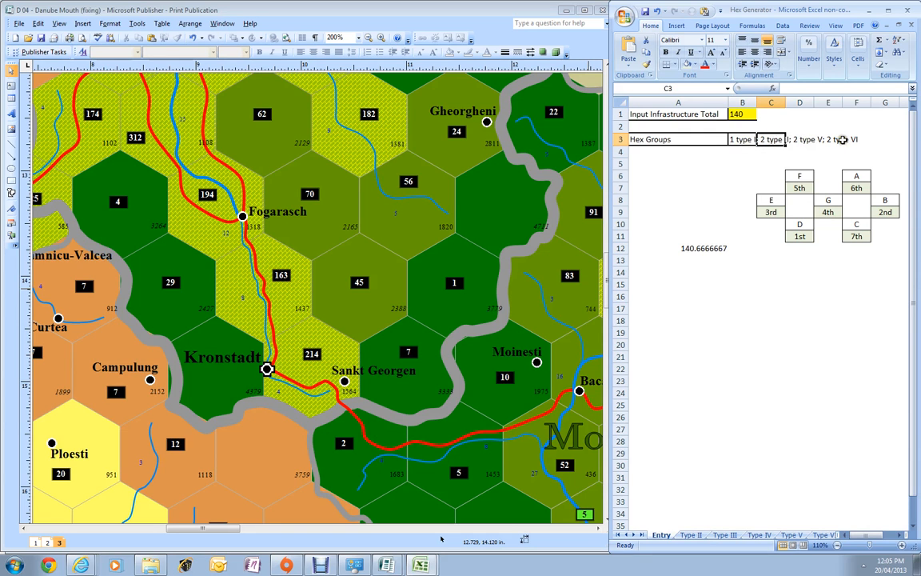
{"action": "left_click", "coordinate": [717, 396]}
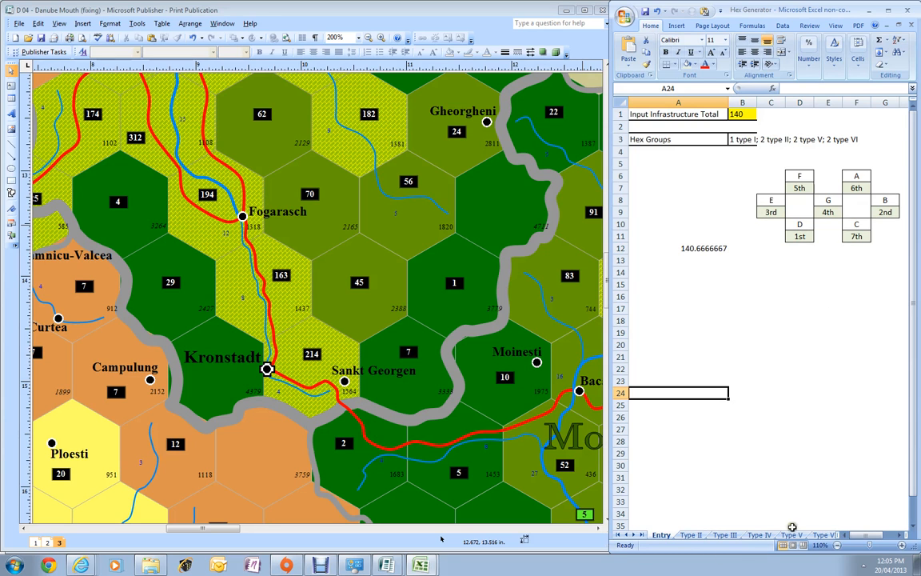
{"action": "left_click", "coordinate": [827, 535]}
{"action": "left_click", "coordinate": [829, 534]}
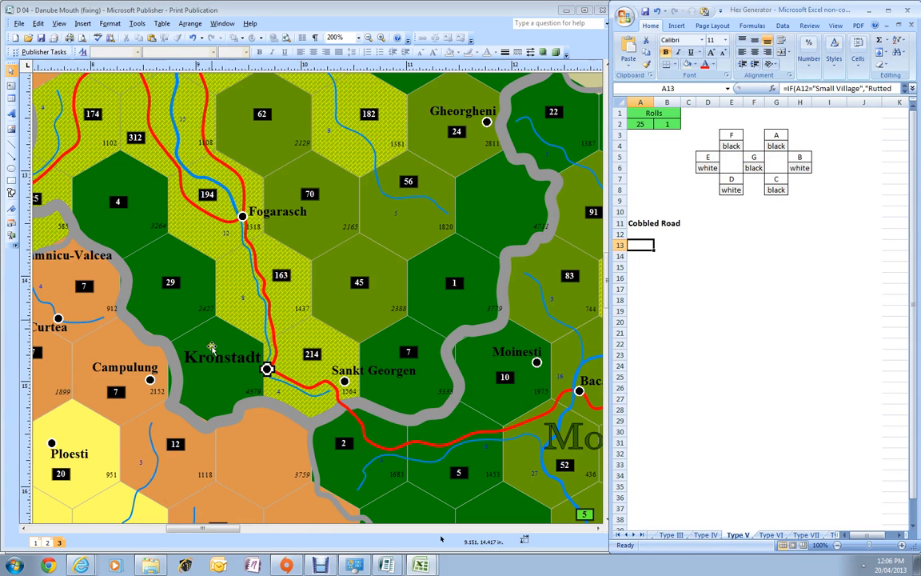
Switch back to Garalzapan's 2-mile map in Publisher and place a number 5 in the blank group east of the southern group 1
{"action": "left_click", "coordinate": [424, 566]}
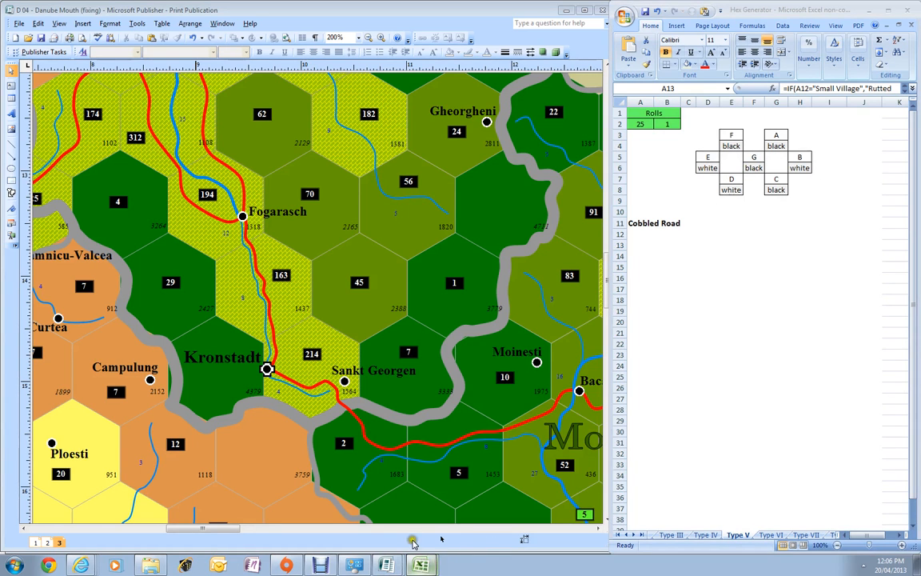
{"action": "left_click", "coordinate": [387, 565]}
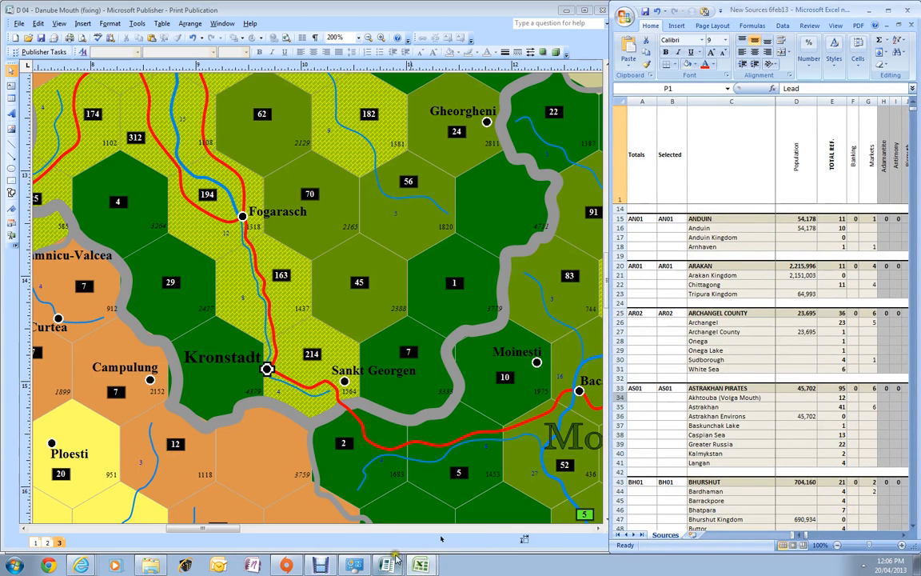
{"action": "left_click", "coordinate": [422, 566]}
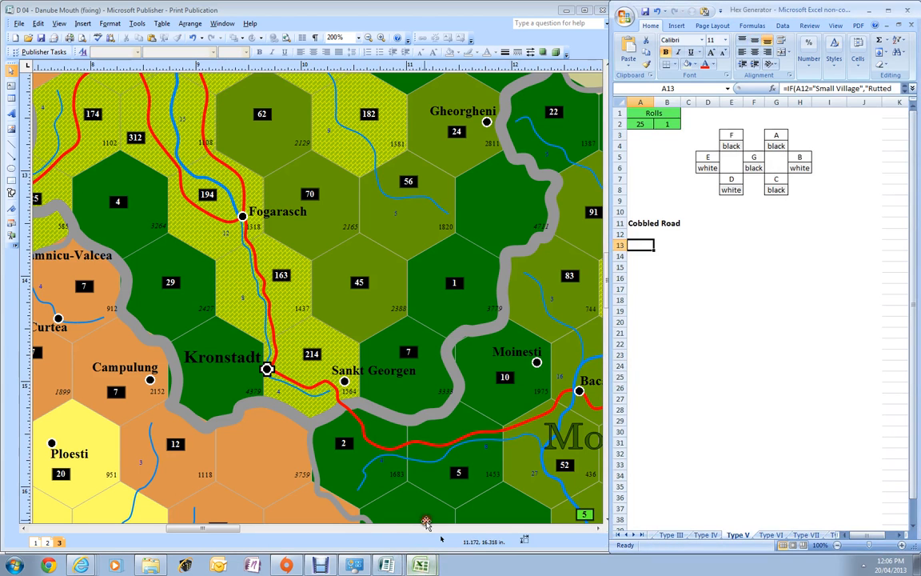
{"action": "left_click", "coordinate": [387, 565]}
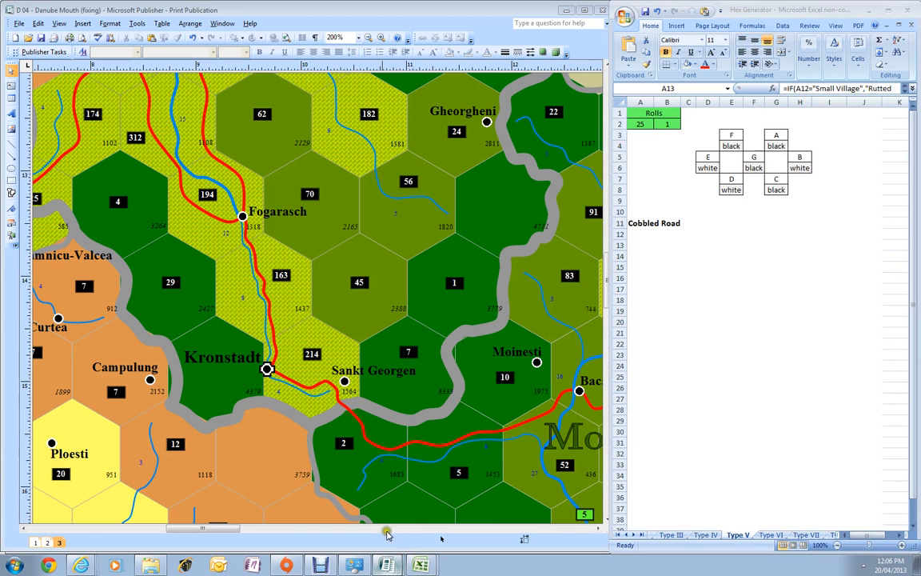
{"action": "left_click", "coordinate": [387, 541]}
{"action": "left_click", "coordinate": [387, 561]}
{"action": "left_click", "coordinate": [389, 520]}
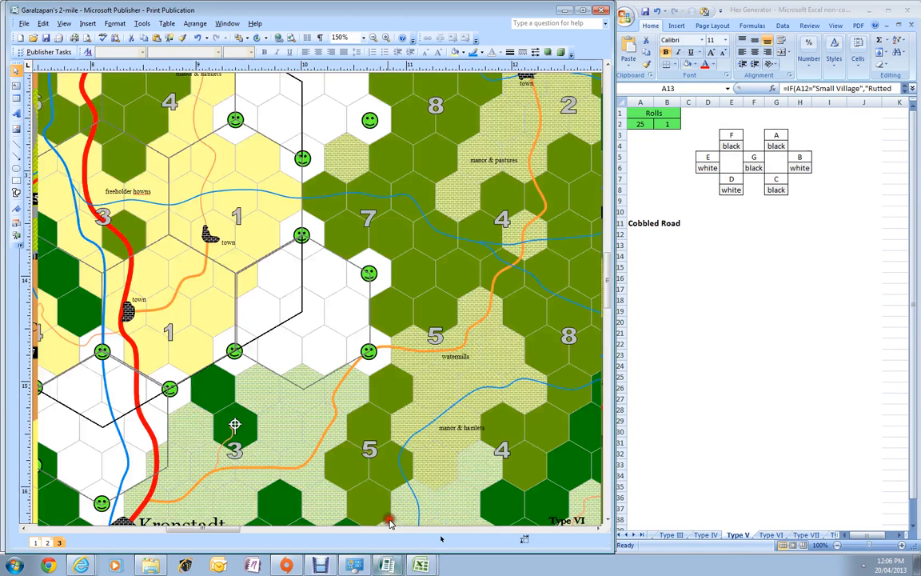
{"action": "left_click_drag", "start_coordinate": [446, 349], "coordinate": [304, 337]}
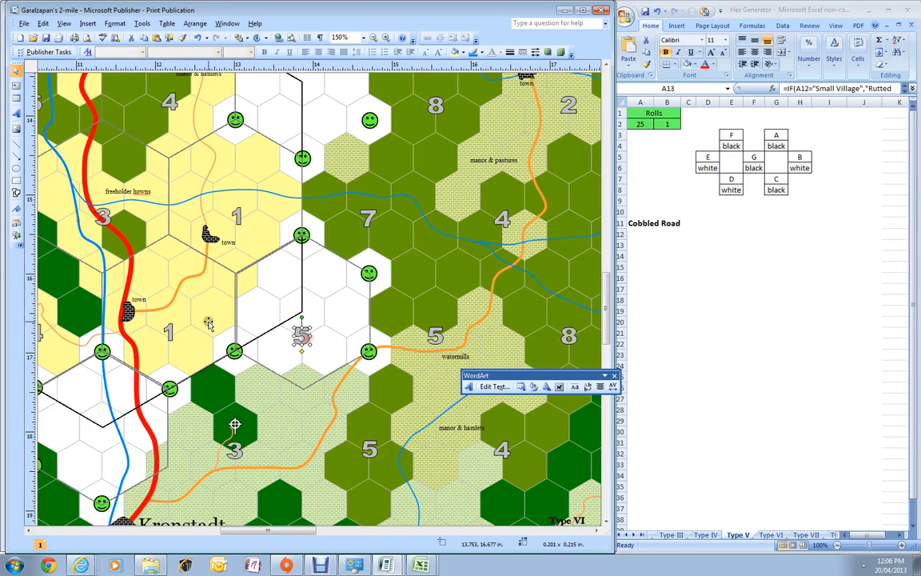
Reroll the Type V sheet in Excel for the newly numbered group 5
{"action": "left_click", "coordinate": [699, 296]}
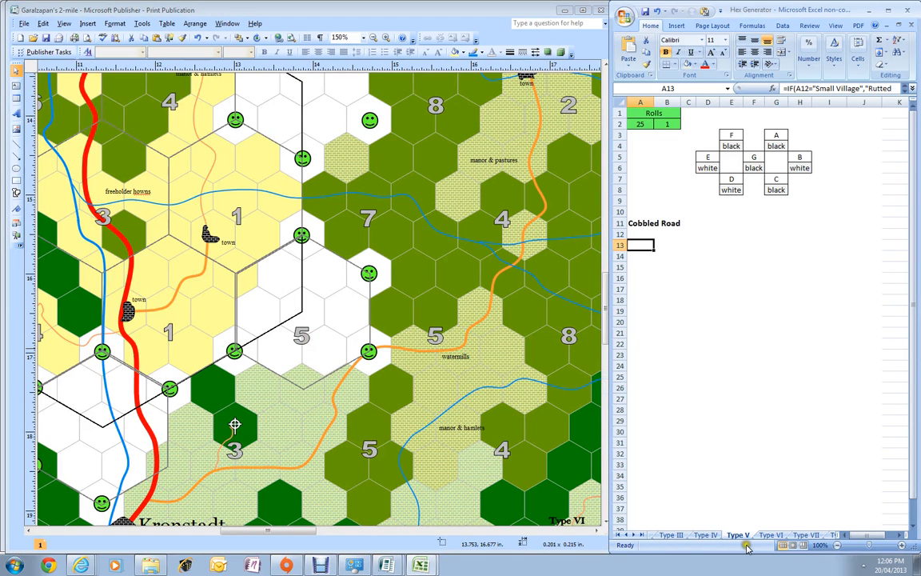
{"action": "key", "text": "F9"}
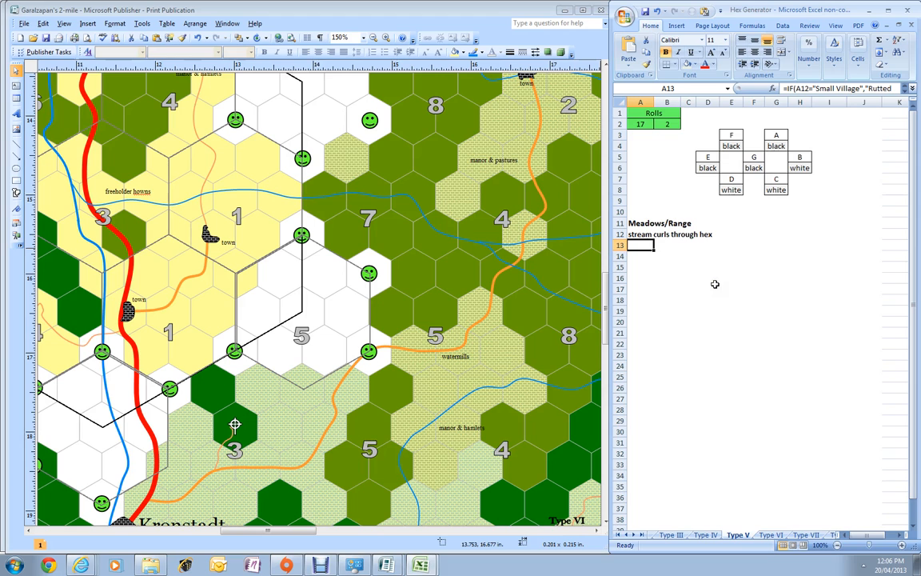
Change the "Meadows/Range" result in the A11 formula of the Type V sheet to "Pasture/Range"
{"action": "left_click", "coordinate": [642, 223]}
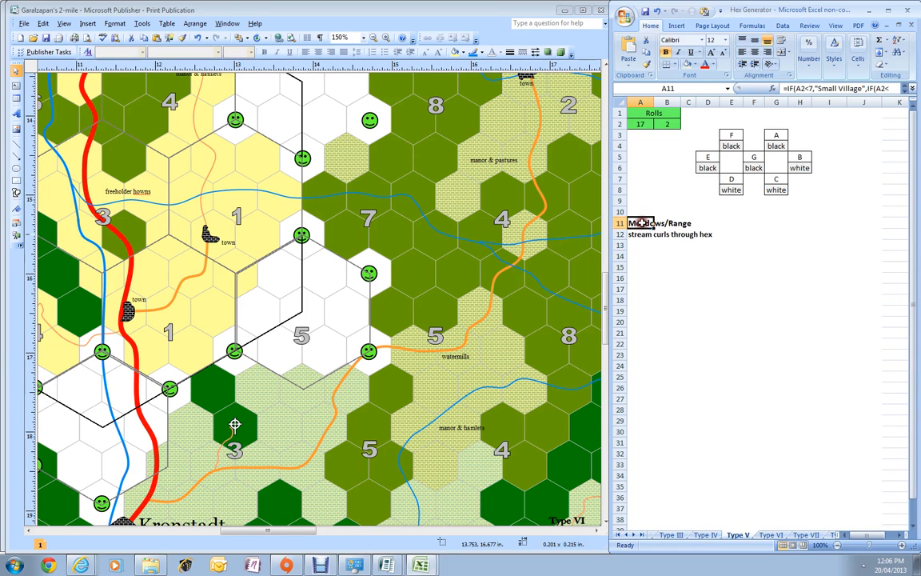
{"action": "left_click", "coordinate": [811, 88]}
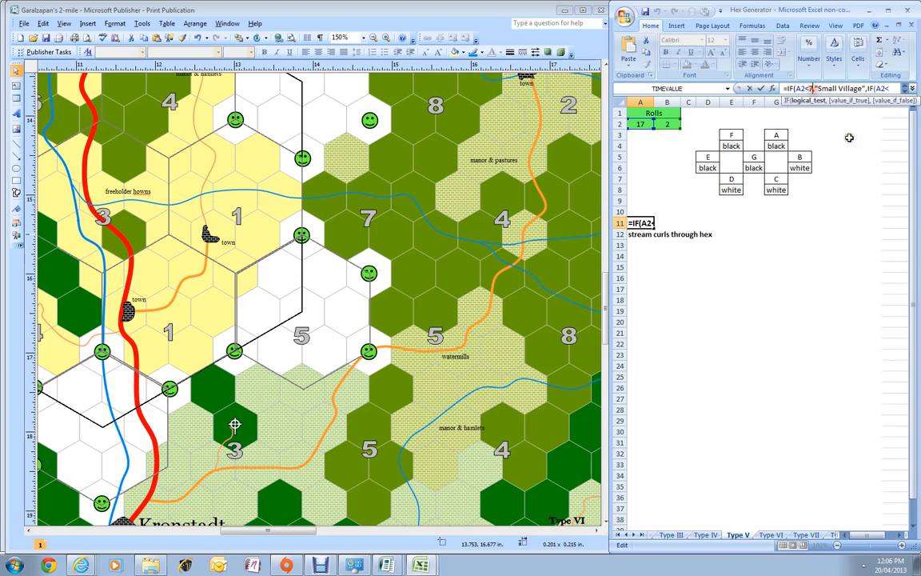
{"action": "key", "text": "Right"}
{"action": "key", "text": "Right"}
{"action": "key", "text": "Right"}
{"action": "key", "text": "Right"}
{"action": "key", "text": "Right"}
{"action": "key", "text": "Right"}
{"action": "key", "text": "Right"}
{"action": "key", "text": "Right"}
{"action": "key", "text": "Right"}
{"action": "key", "text": "Right"}
{"action": "key", "text": "Right"}
{"action": "key", "text": "Right"}
{"action": "key", "text": "Right"}
{"action": "key", "text": "Right"}
{"action": "key", "text": "Right"}
{"action": "key", "text": "Right"}
{"action": "key", "text": "Right"}
{"action": "key", "text": "Right"}
{"action": "key", "text": "Right"}
{"action": "key", "text": "Right"}
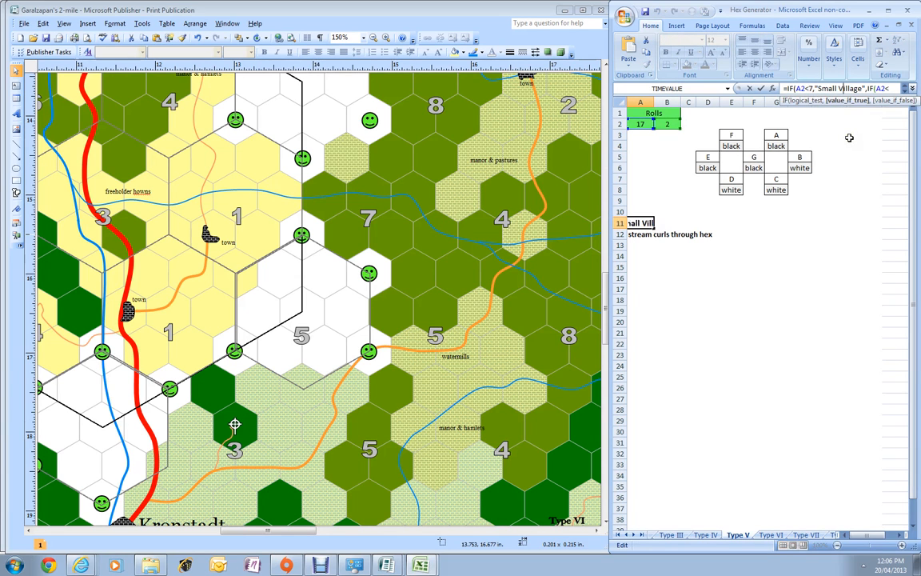
{"action": "key", "text": "Right"}
{"action": "key", "text": "Right"}
{"action": "key", "text": "Right"}
{"action": "key", "text": "Right"}
{"action": "key", "text": "Right"}
{"action": "key", "text": "Right"}
{"action": "key", "text": "Right"}
{"action": "key", "text": "Right"}
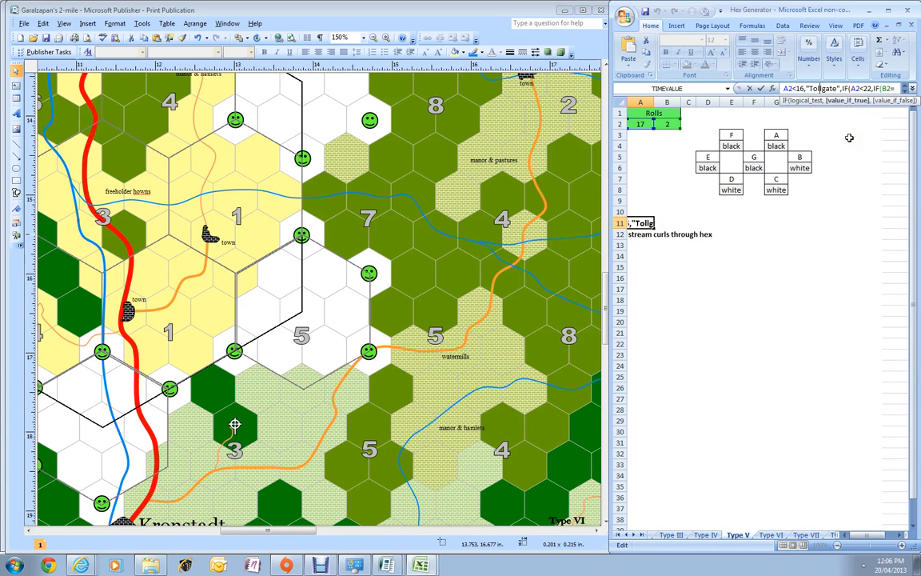
{"action": "key", "text": "Right"}
{"action": "key", "text": "Right"}
{"action": "key", "text": "Right"}
{"action": "key", "text": "Right"}
{"action": "key", "text": "Right"}
{"action": "key", "text": "Right"}
{"action": "key", "text": "Right"}
{"action": "key", "text": "Right"}
{"action": "key", "text": "Right"}
{"action": "key", "text": "Right"}
{"action": "key", "text": "Right"}
{"action": "key", "text": "Right"}
{"action": "key", "text": "Right"}
{"action": "key", "text": "Right"}
{"action": "key", "text": "Right"}
{"action": "key", "text": "Right"}
{"action": "key", "text": "Right"}
{"action": "key", "text": "Right"}
{"action": "key", "text": "Right"}
{"action": "key", "text": "Right"}
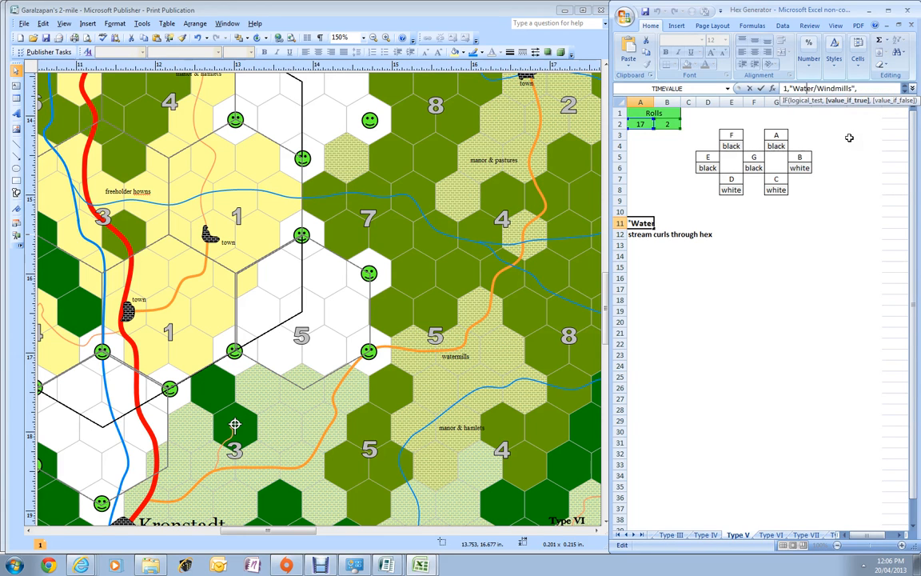
{"action": "key", "text": "Right"}
{"action": "key", "text": "Right"}
{"action": "key", "text": "Right"}
{"action": "key", "text": "Right"}
{"action": "key", "text": "Right"}
{"action": "key", "text": "Right"}
{"action": "key", "text": "Right"}
{"action": "key", "text": "Right"}
{"action": "key", "text": "Right"}
{"action": "key", "text": "Right"}
{"action": "key", "text": "Right"}
{"action": "key", "text": "Right"}
{"action": "key", "text": "Right"}
{"action": "key", "text": "Right"}
{"action": "key", "text": "Right"}
{"action": "key", "text": "Right"}
{"action": "key", "text": "Right"}
{"action": "key", "text": "Right"}
{"action": "key", "text": "Right"}
{"action": "key", "text": "Right"}
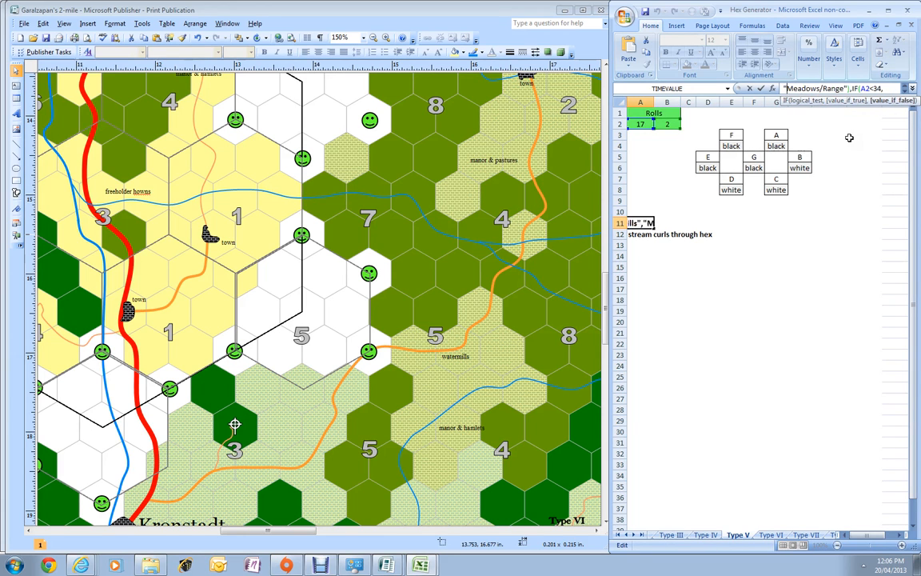
{"action": "key", "text": "Left"}
{"action": "key", "text": "Left"}
{"action": "key", "text": "Left"}
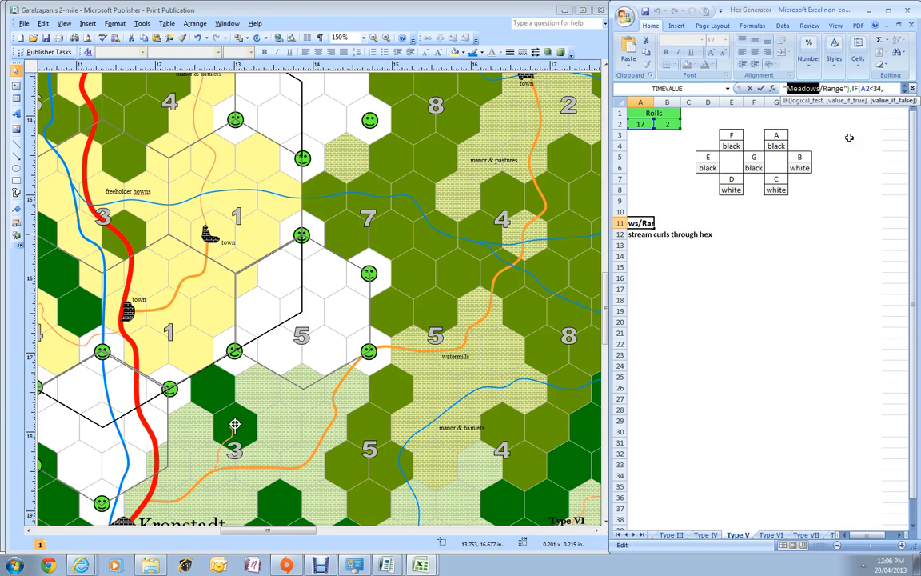
{"action": "type", "text": "Pasture/"}
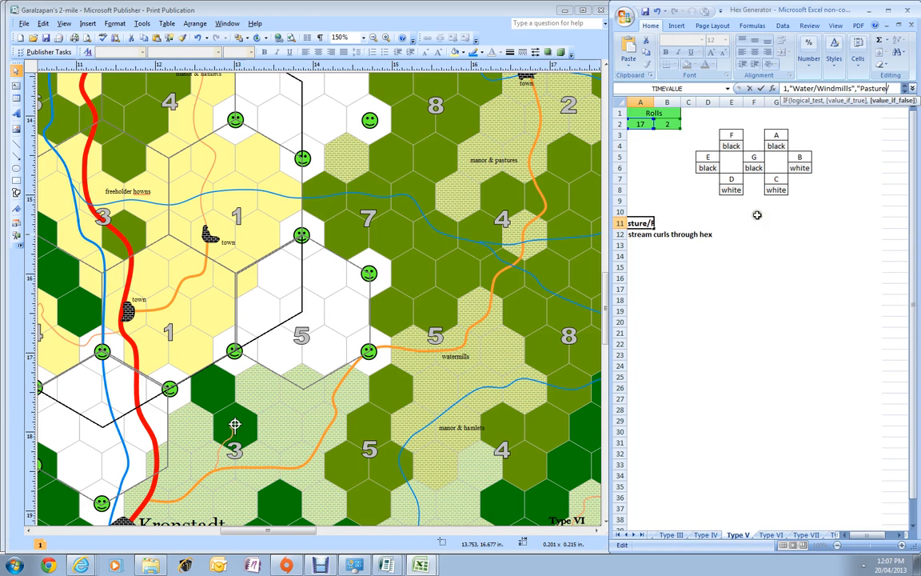
{"action": "left_click", "coordinate": [732, 234]}
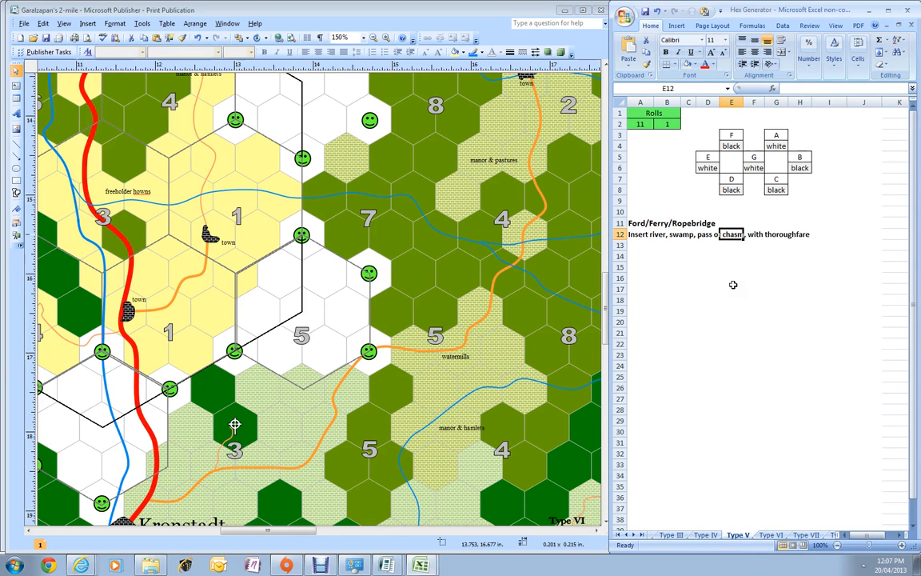
Reroll the Type V sheet repeatedly until the rolls 17 and 2 give Pasture/Range
{"action": "key", "text": "F9"}
{"action": "key", "text": "F9"}
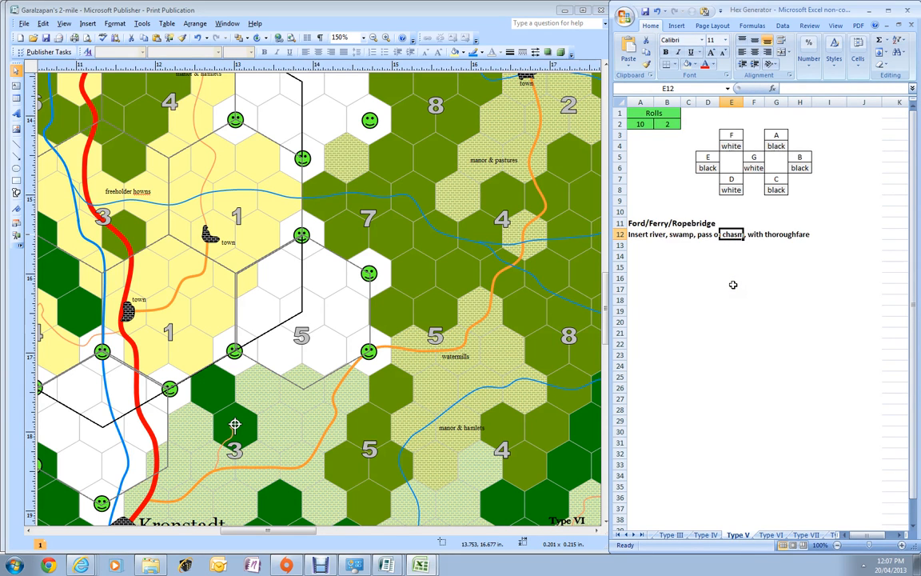
{"action": "key", "text": "F9"}
{"action": "key", "text": "F9"}
{"action": "key", "text": "F9"}
{"action": "key", "text": "F9"}
{"action": "key", "text": "F9"}
{"action": "key", "text": "F9"}
{"action": "key", "text": "F9"}
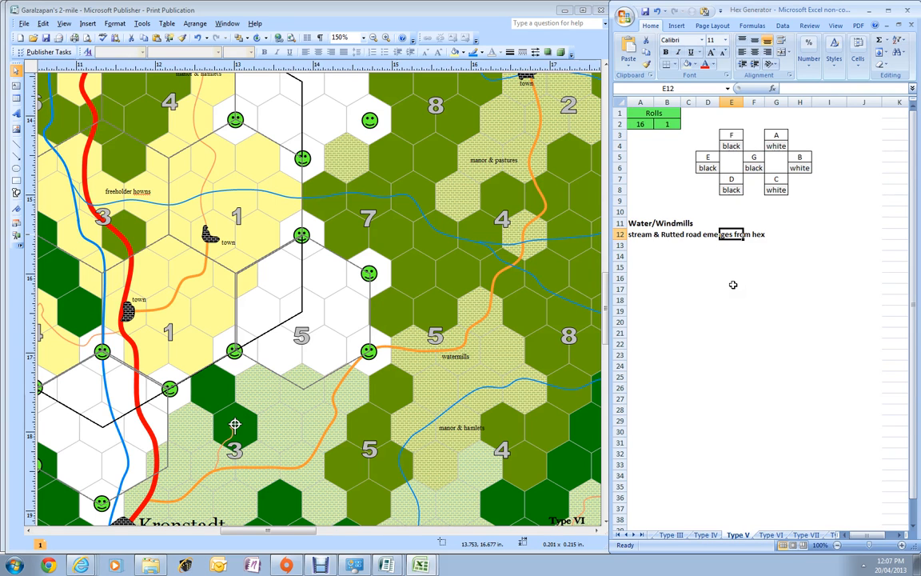
{"action": "key", "text": "F9"}
{"action": "key", "text": "F9"}
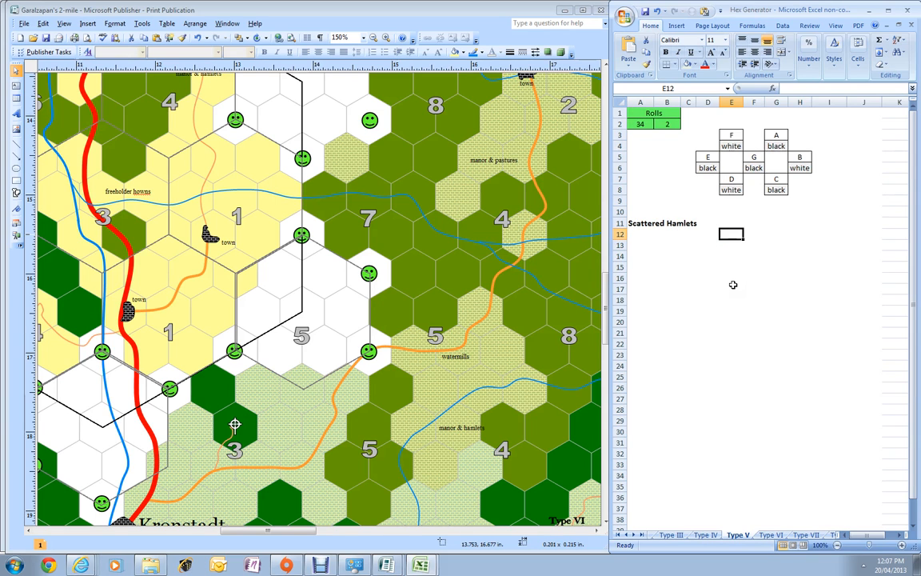
{"action": "key", "text": "F9"}
{"action": "key", "text": "F9"}
{"action": "key", "text": "F9"}
{"action": "key", "text": "F9"}
{"action": "key", "text": "F9"}
{"action": "key", "text": "F9"}
{"action": "key", "text": "F9"}
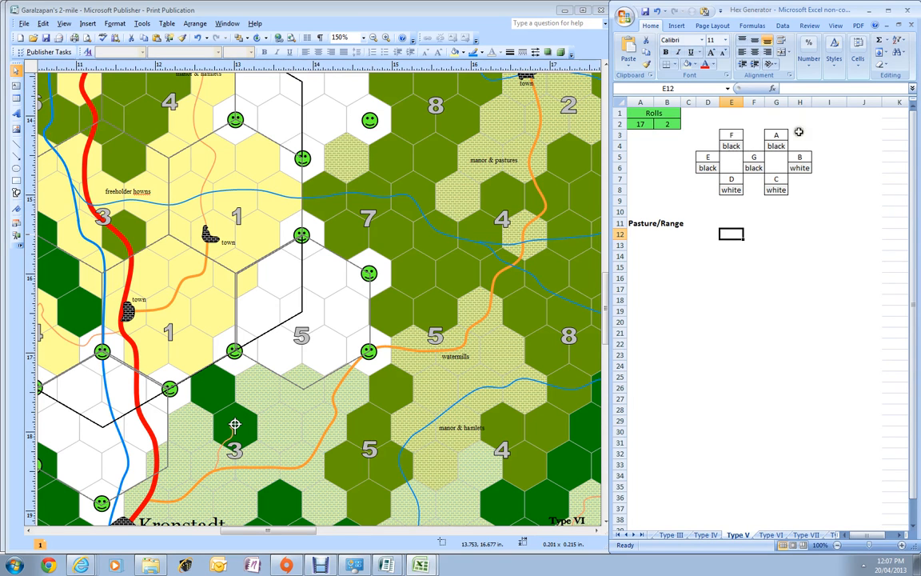
Switch to the Publisher map and fill the four northwestern white hexes of the new group 5 with olive green
{"action": "left_click", "coordinate": [241, 304]}
{"action": "left_click", "coordinate": [319, 311], "text": "shift"}
{"action": "left_click", "coordinate": [330, 275], "text": "shift"}
{"action": "left_click", "coordinate": [280, 274], "text": "shift"}
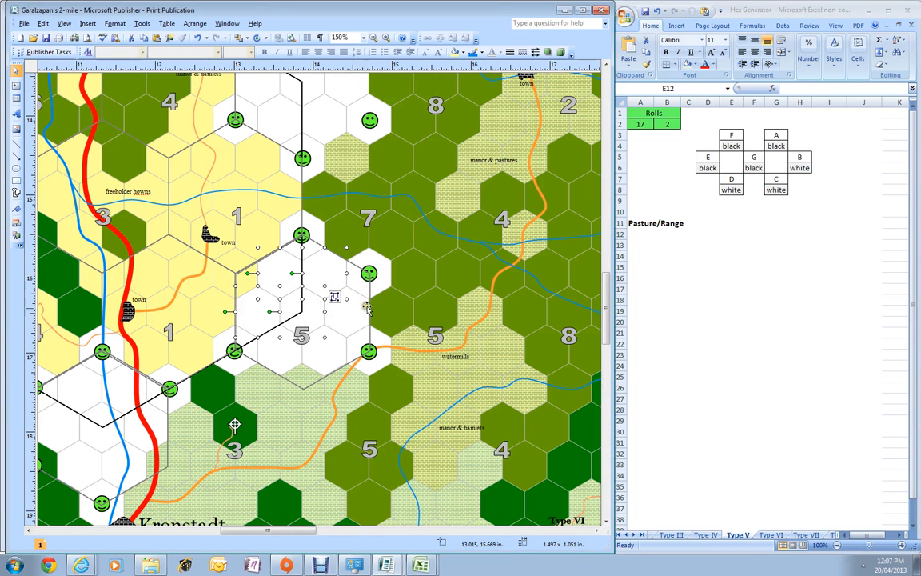
{"action": "left_click", "coordinate": [462, 52]}
{"action": "left_click", "coordinate": [432, 129]}
{"action": "left_click", "coordinate": [395, 247]}
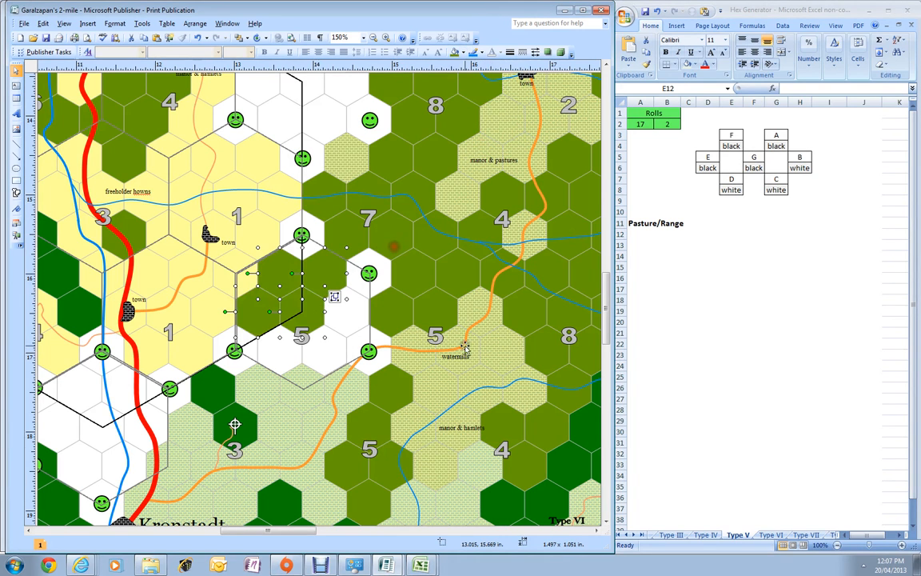
Fill the two southern hexes and the eastern hex of the new group 5 with pale yellow
{"action": "left_click", "coordinate": [266, 355]}
{"action": "left_click", "coordinate": [323, 354], "text": "shift"}
{"action": "left_click", "coordinate": [349, 313], "text": "shift"}
{"action": "left_click", "coordinate": [463, 53]}
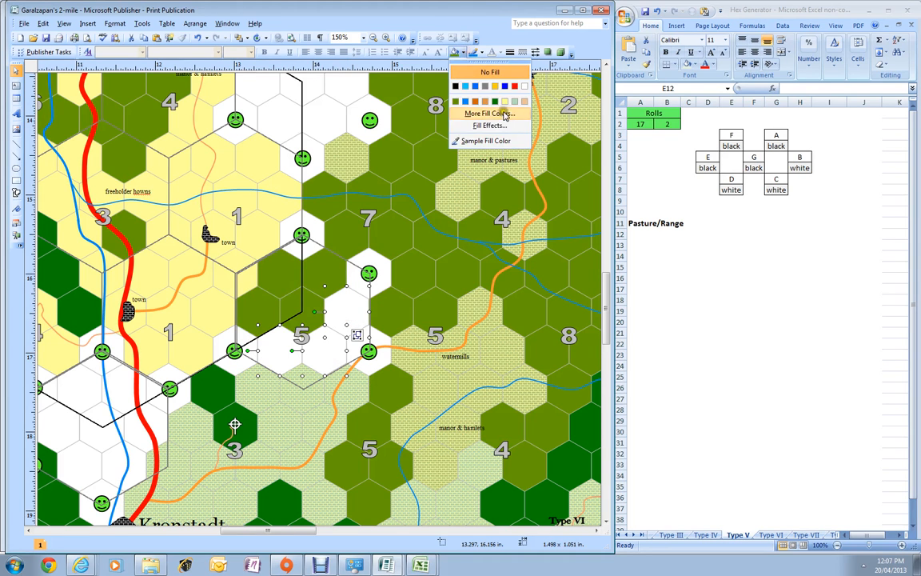
{"action": "left_click", "coordinate": [448, 92]}
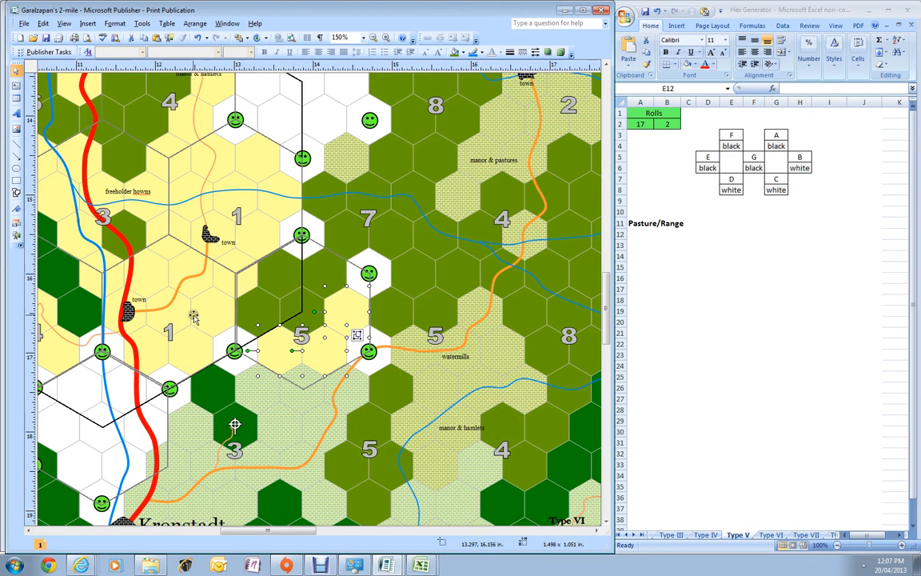
Copy the "watermills" label into the yellow hexes below the new number 5 and change its text to "pasture"
{"action": "left_click", "coordinate": [458, 360]}
{"action": "left_click_drag", "start_coordinate": [462, 360], "coordinate": [331, 353]}
{"action": "type", "text": "pasture"}
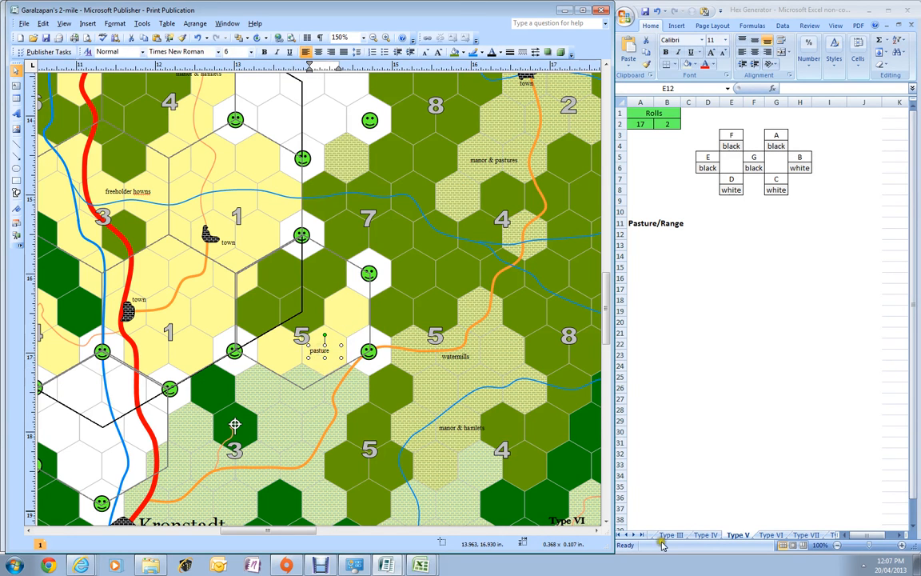
Switch to the New Sources 6feb13 workbook in Excel and find "transylvania" in the Sources sheet
{"action": "left_click", "coordinate": [737, 474]}
{"action": "left_click", "coordinate": [434, 569]}
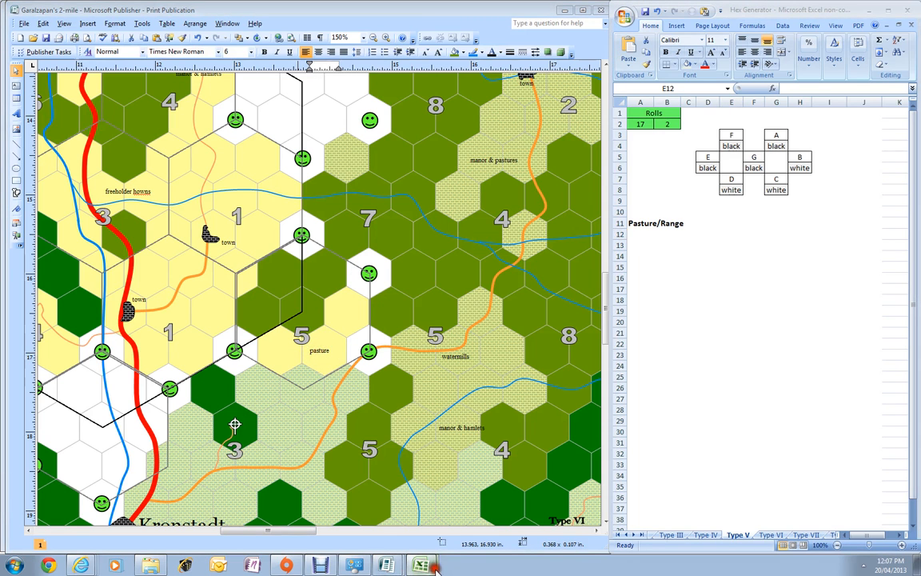
{"action": "left_click", "coordinate": [398, 485]}
{"action": "left_click", "coordinate": [742, 342]}
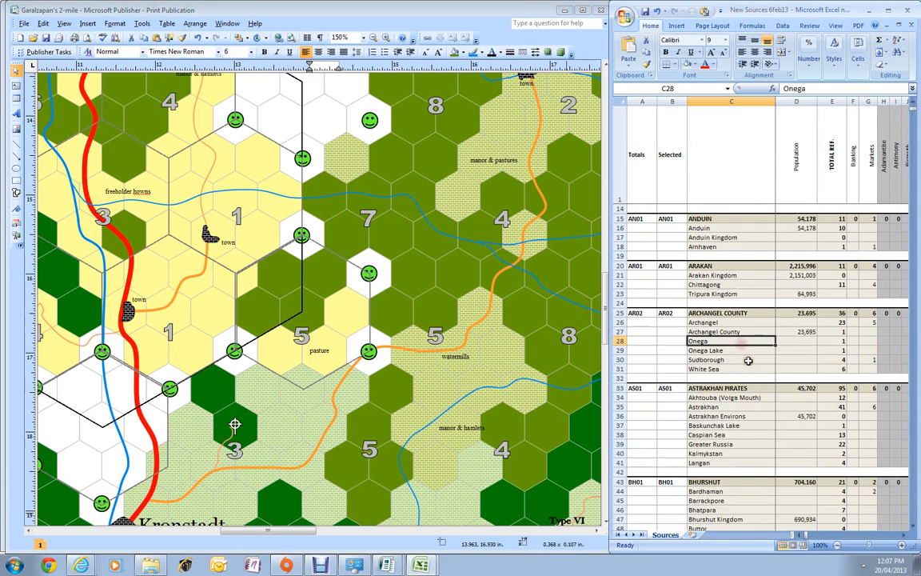
{"action": "key", "text": "ctrl+f"}
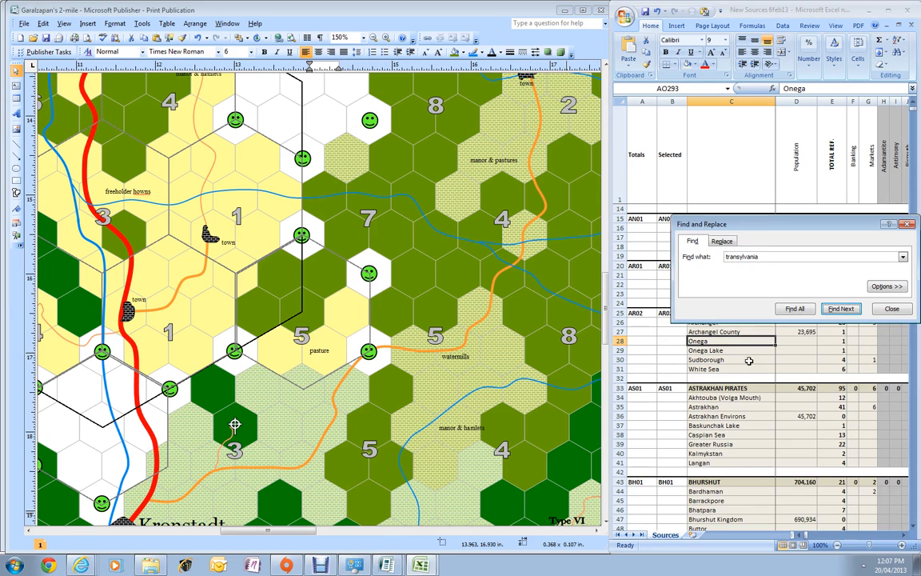
{"action": "key", "text": "Return"}
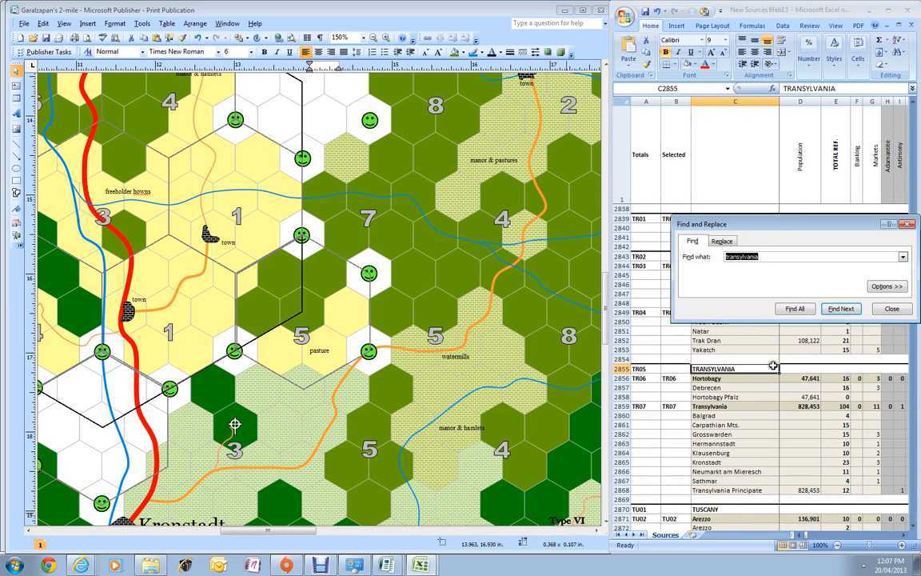
{"action": "key", "text": "Escape"}
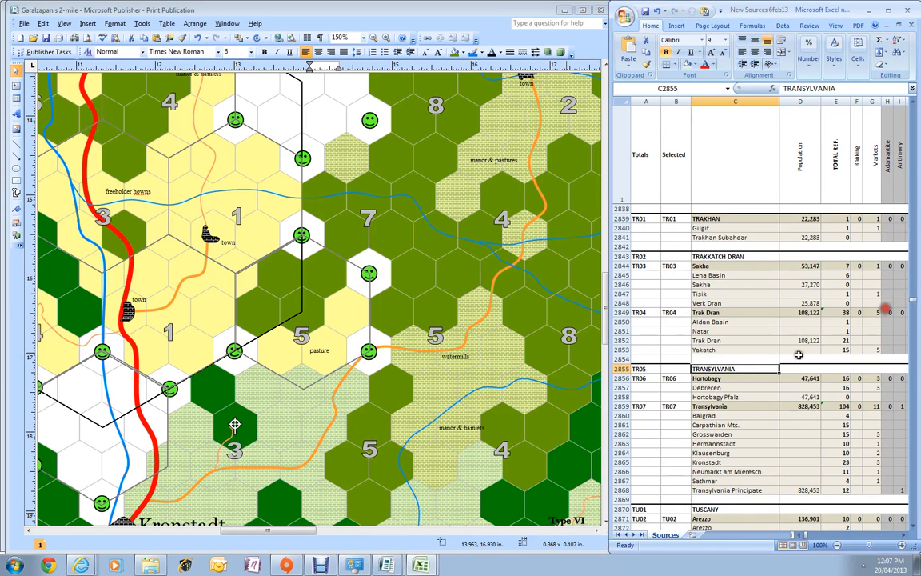
Follow the Kronstadt row under Transylvania across to its livestock columns
{"action": "left_click", "coordinate": [715, 462]}
{"action": "key", "text": "ctrl+shift+Right"}
{"action": "key", "text": "ctrl+shift+Right"}
{"action": "key", "text": "ctrl+shift+Right"}
{"action": "key", "text": "ctrl+shift+Right"}
{"action": "key", "text": "ctrl+shift+Right"}
{"action": "key", "text": "ctrl+shift+Right"}
{"action": "key", "text": "ctrl+shift+Right"}
{"action": "key", "text": "ctrl+shift+Right"}
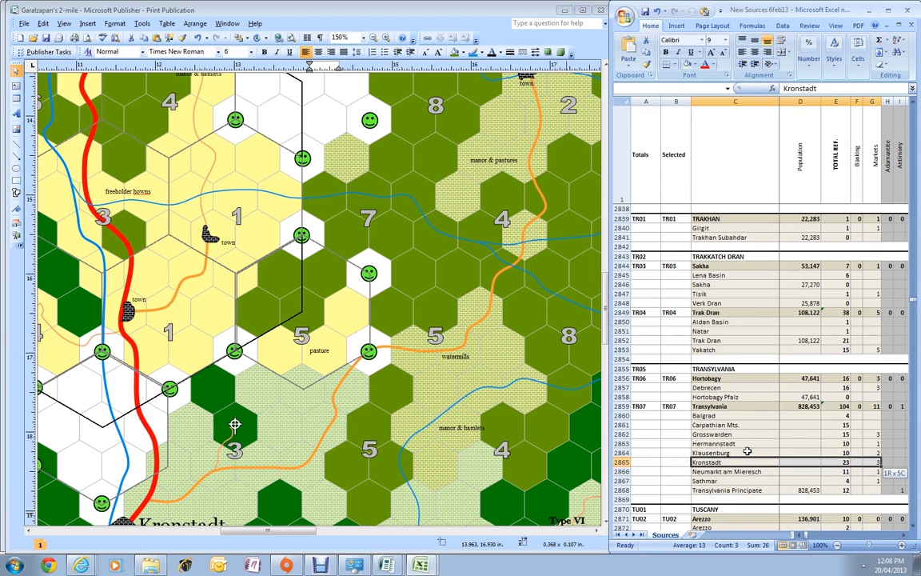
{"action": "key", "text": "ctrl+shift+Right"}
{"action": "key", "text": "ctrl+shift+Right"}
{"action": "key", "text": "ctrl+shift+Right"}
{"action": "key", "text": "ctrl+shift+Right"}
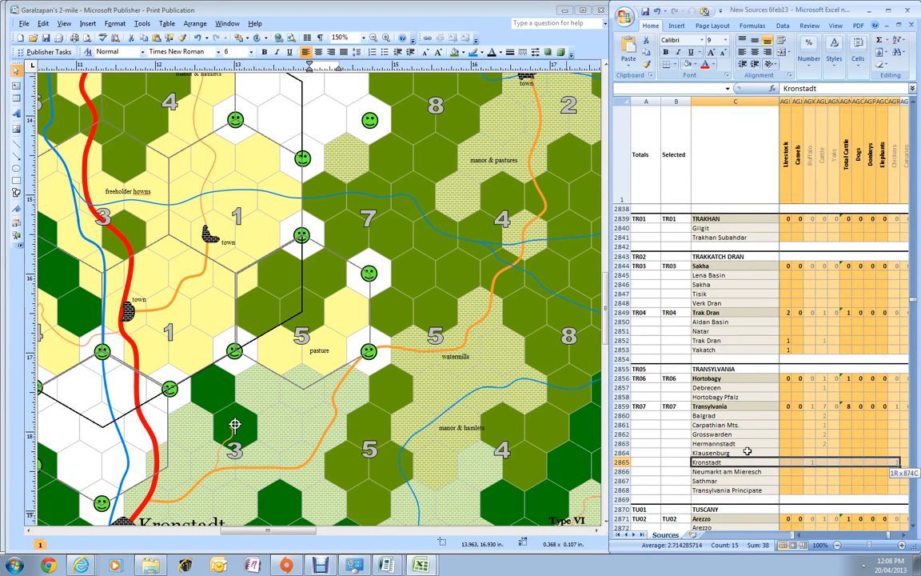
{"action": "key", "text": "ctrl+shift+Left"}
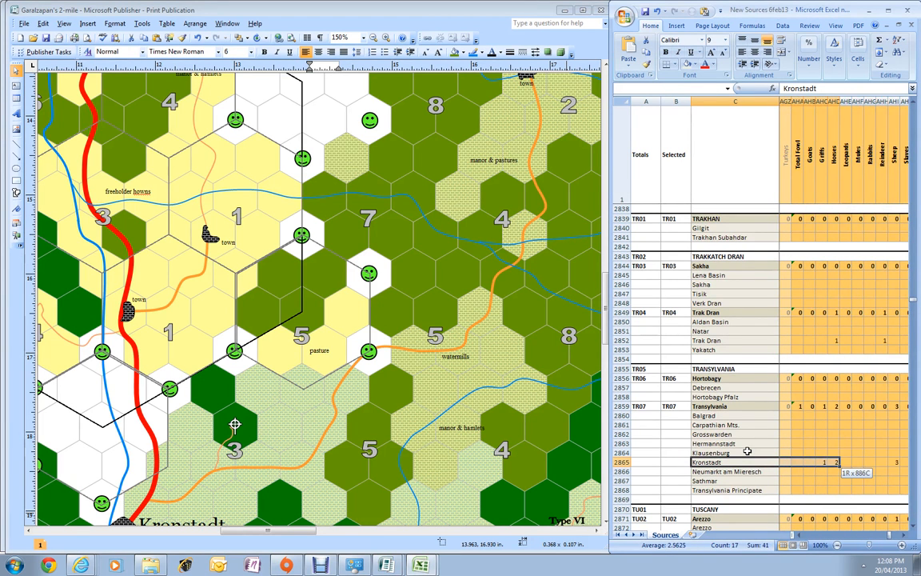
{"action": "left_click", "coordinate": [809, 462]}
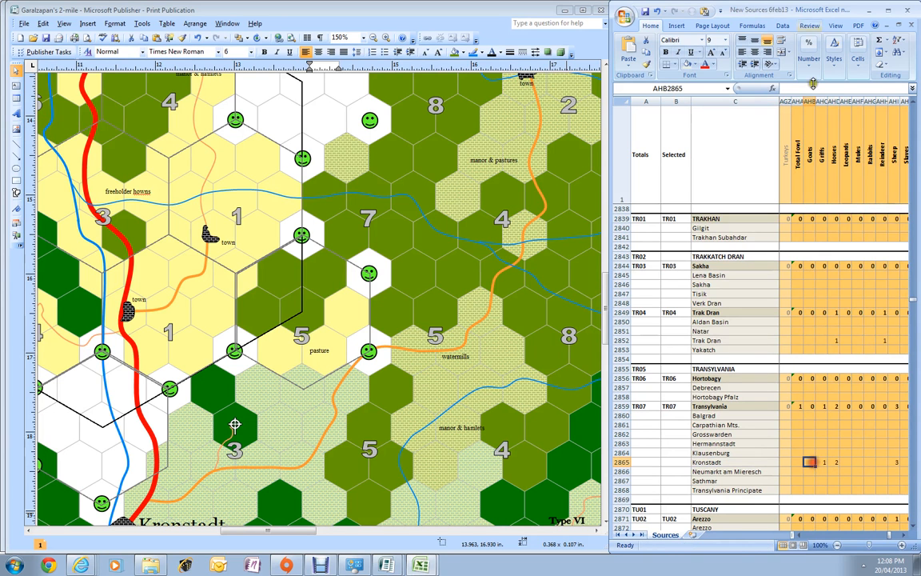
Maximize the workbook window and go to Kronstadt's Buffalo cell so all its livestock columns are in view
{"action": "left_click", "coordinate": [890, 11]}
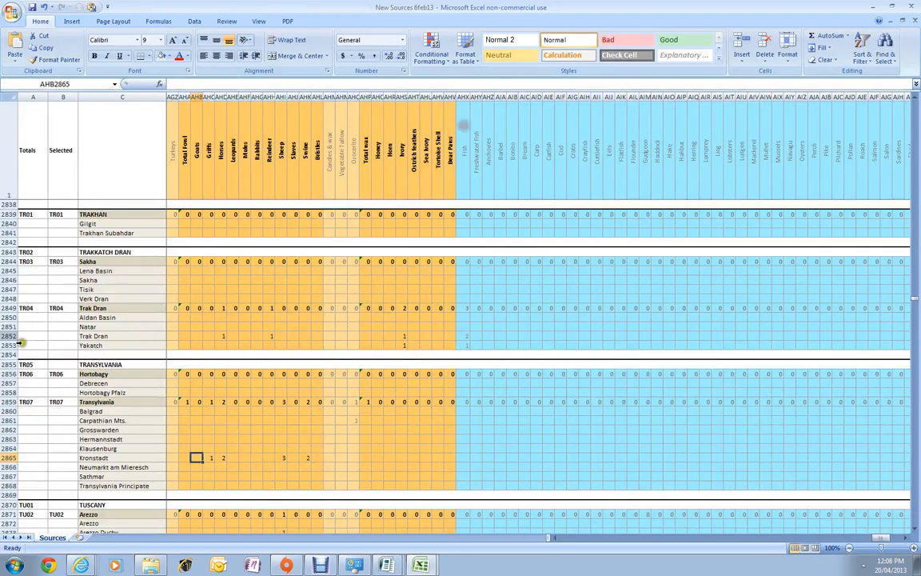
{"action": "key", "text": "Left"}
{"action": "key", "text": "Left"}
{"action": "key", "text": "Left"}
{"action": "key", "text": "Left"}
{"action": "key", "text": "Left"}
{"action": "key", "text": "Left"}
{"action": "key", "text": "Left"}
{"action": "key", "text": "Left"}
{"action": "key", "text": "Left"}
{"action": "key", "text": "Left"}
{"action": "key", "text": "Left"}
{"action": "key", "text": "Left"}
{"action": "key", "text": "Left"}
{"action": "key", "text": "Left"}
{"action": "key", "text": "Left"}
{"action": "key", "text": "Left"}
{"action": "key", "text": "Left"}
{"action": "key", "text": "Left"}
{"action": "key", "text": "Left"}
{"action": "key", "text": "Left"}
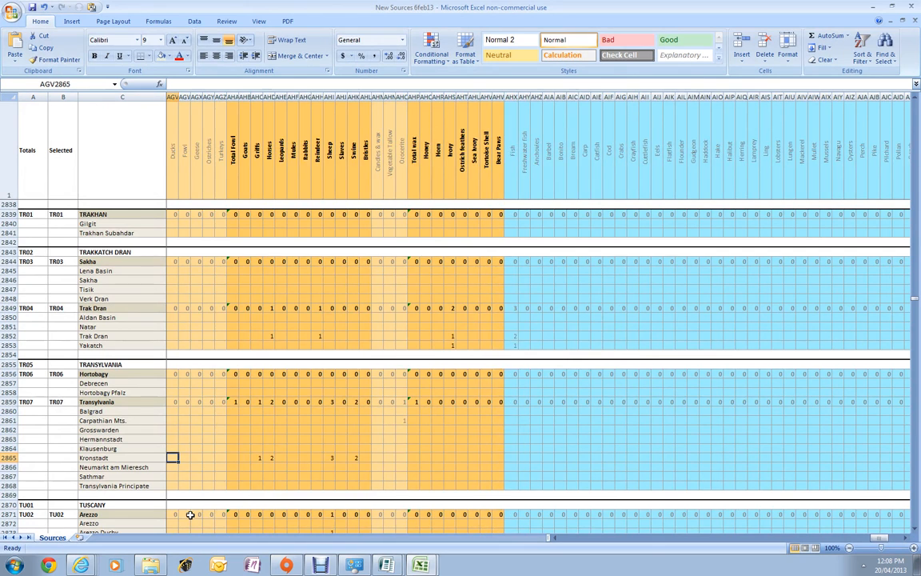
{"action": "key", "text": "Right"}
{"action": "key", "text": "Right"}
{"action": "key", "text": "Right"}
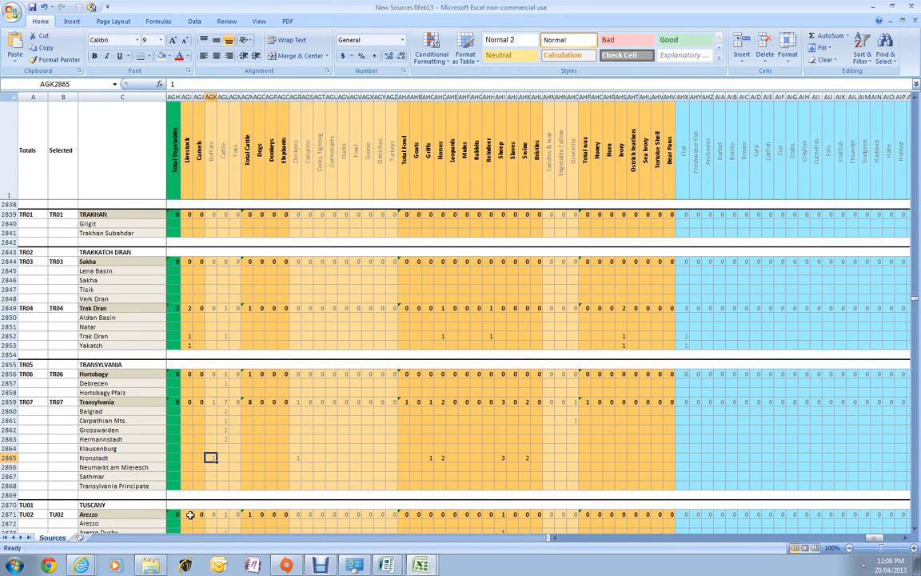
Check Kronstadt's buffalo, chickens and griffs entries and enter 2 in its Horses cell
{"action": "left_click", "coordinate": [210, 172]}
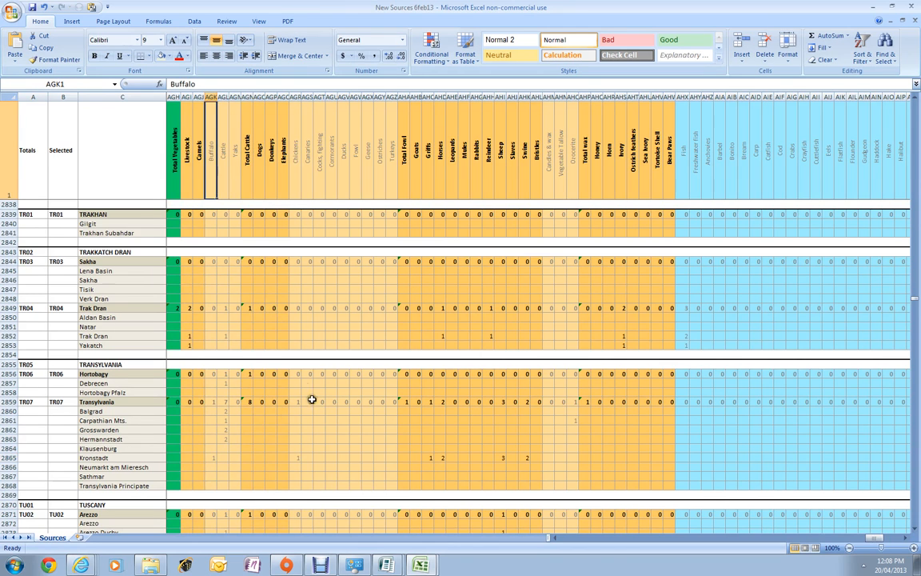
{"action": "left_click", "coordinate": [292, 457]}
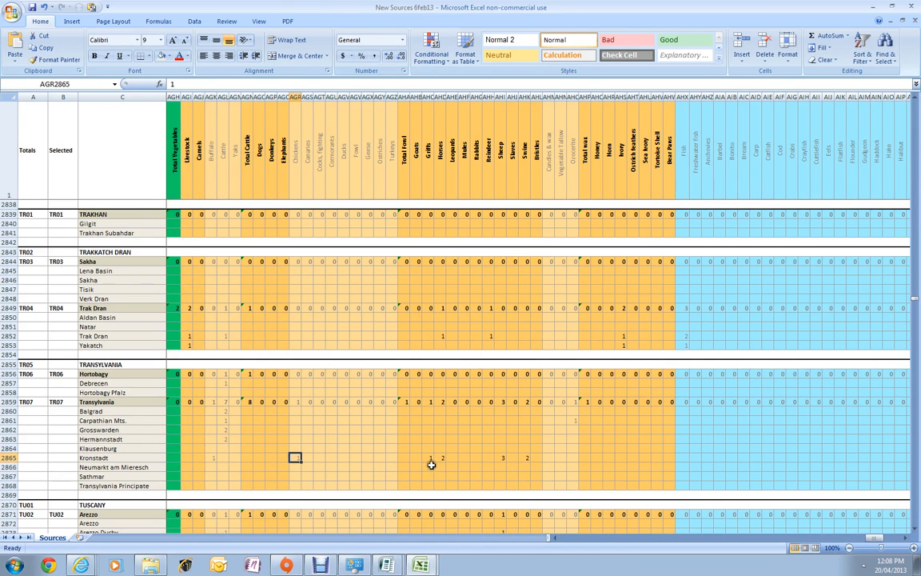
{"action": "left_click", "coordinate": [429, 458]}
{"action": "left_click", "coordinate": [441, 457]}
{"action": "type", "text": "2"}
{"action": "key", "text": "ctrl+Return"}
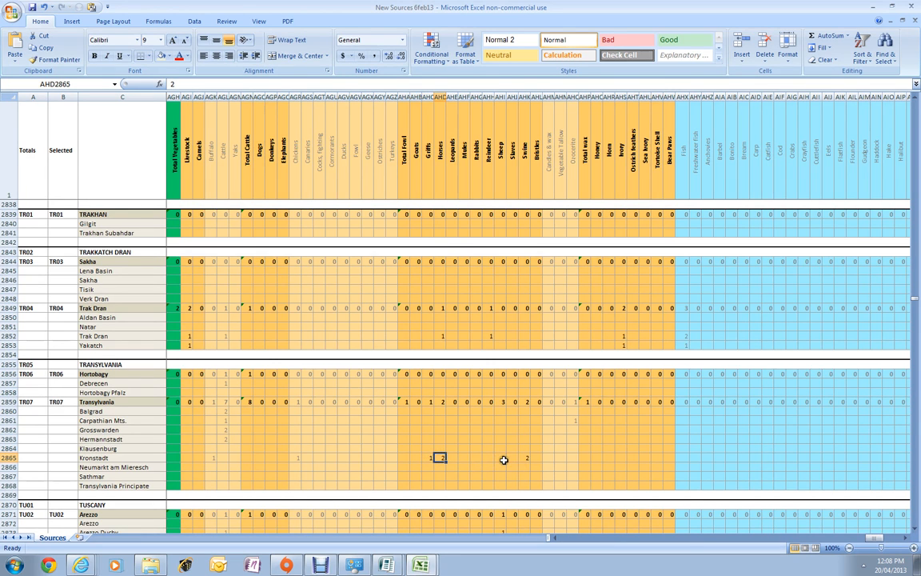
Check Kronstadt's sheep entry and enter 2 in its Swine cell
{"action": "left_click", "coordinate": [500, 457]}
{"action": "left_click", "coordinate": [524, 458]}
{"action": "type", "text": "2"}
{"action": "key", "text": "ctrl+Return"}
Match Kronstadt's griffs and horses entries to their column headings in the Sources sheet
{"action": "left_click", "coordinate": [439, 457]}
{"action": "left_click", "coordinate": [444, 184]}
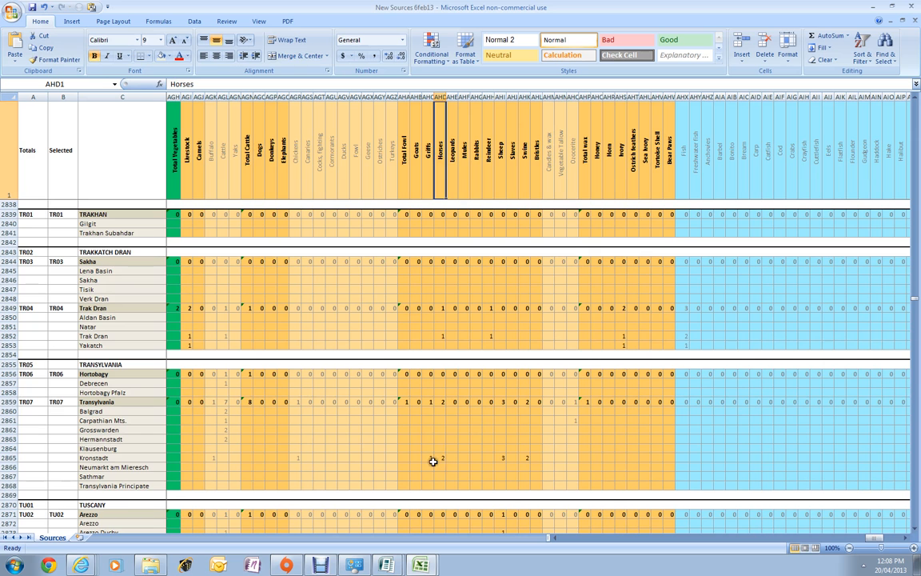
{"action": "left_click", "coordinate": [431, 458]}
{"action": "left_click_drag", "start_coordinate": [429, 456], "coordinate": [432, 202]}
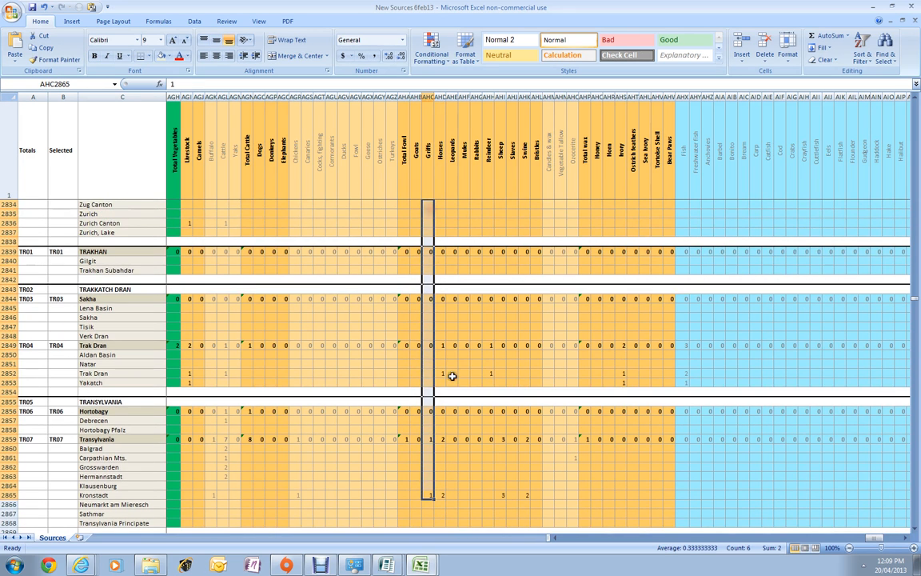
{"action": "left_click", "coordinate": [442, 495]}
{"action": "scroll", "coordinate": [485, 462], "scroll_direction": "down", "scroll_amount": 4}
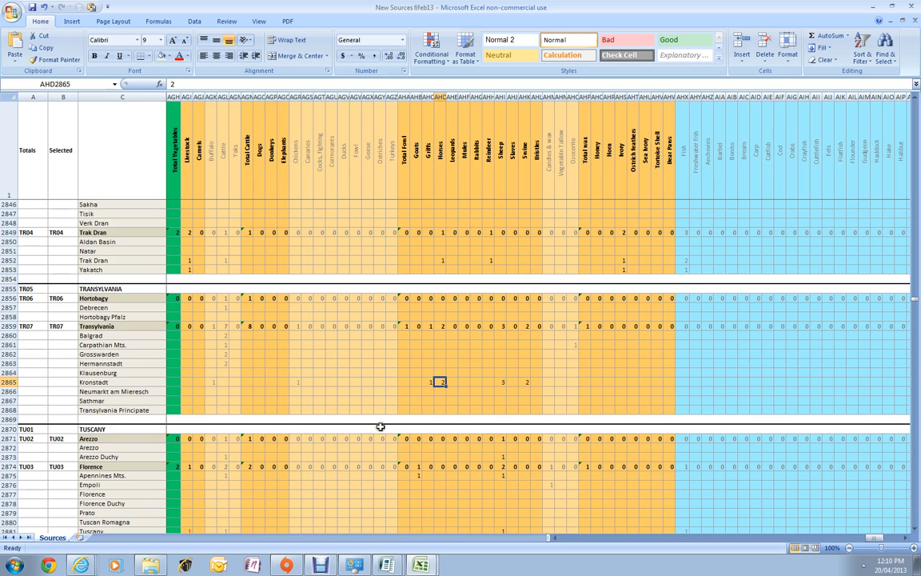
Review Kronstadt's buffalo, horses and swine entries, ending on the Buffalo cell
{"action": "left_click", "coordinate": [211, 382]}
{"action": "left_click", "coordinate": [442, 382]}
{"action": "left_click", "coordinate": [527, 382]}
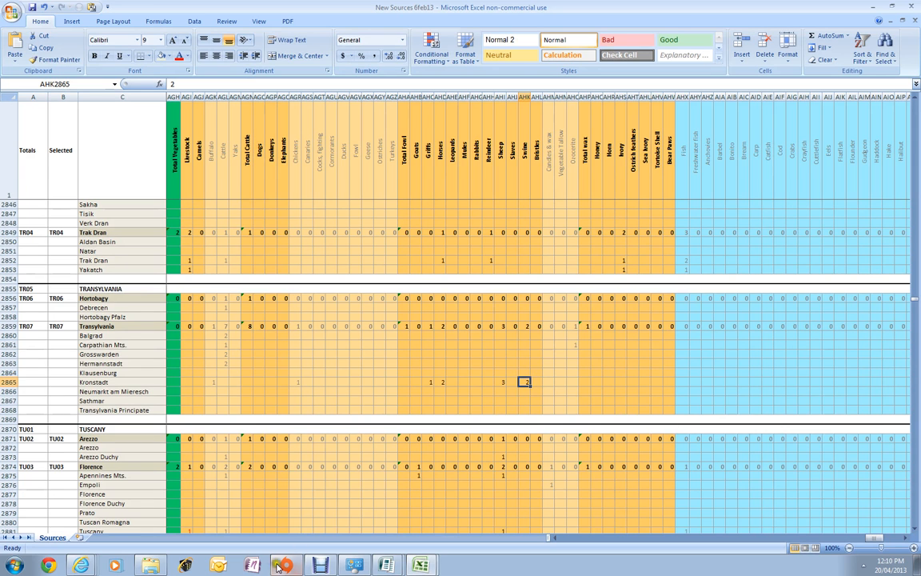
{"action": "left_click", "coordinate": [430, 567]}
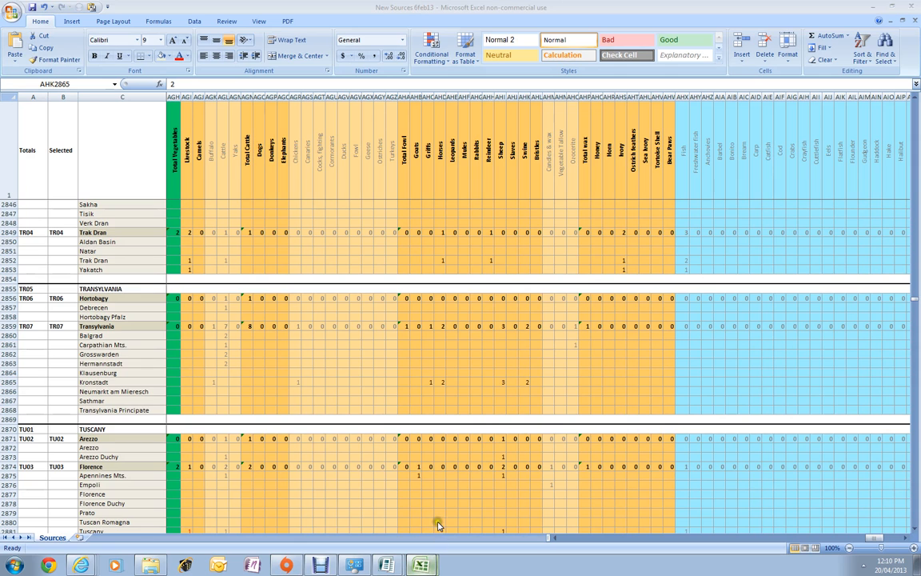
{"action": "left_click", "coordinate": [422, 546]}
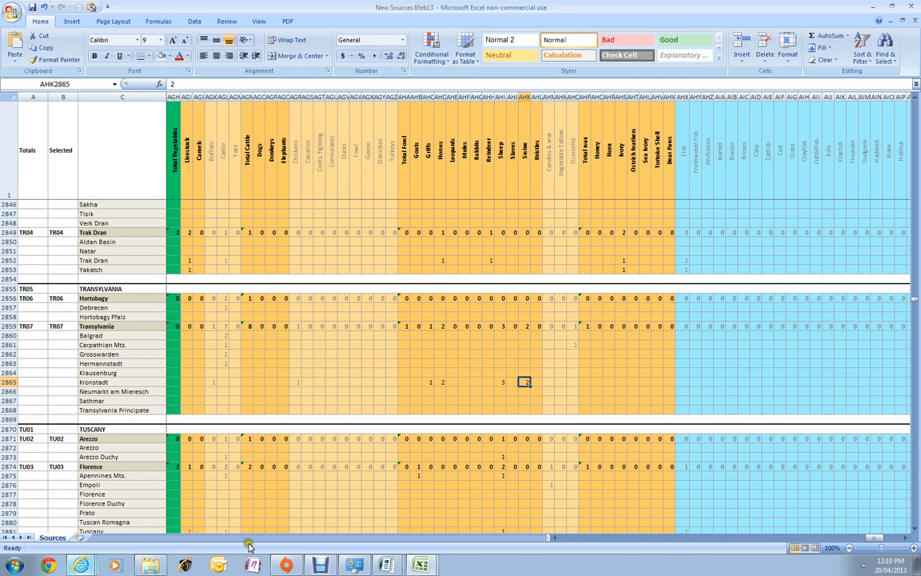
{"action": "left_click", "coordinate": [211, 381]}
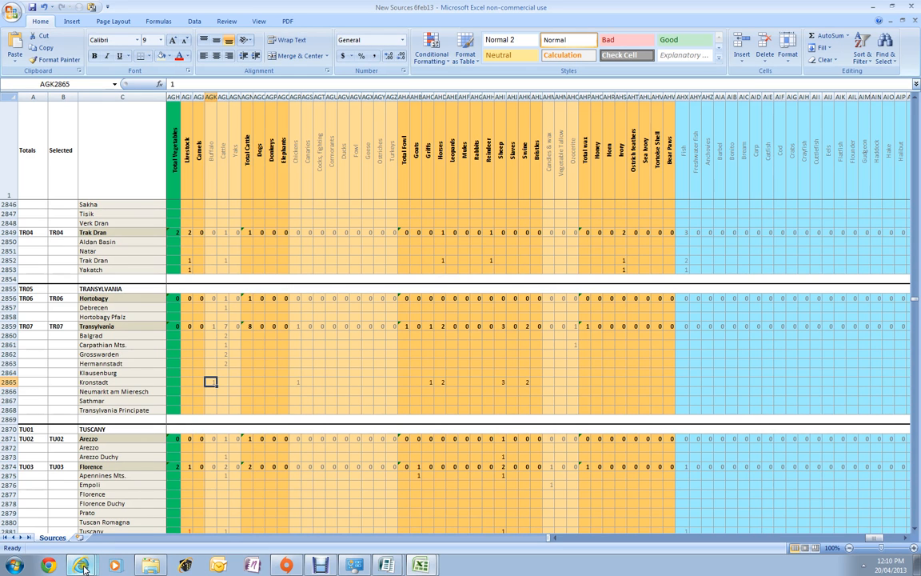
Switch to the 2-mile map in Publisher, widen the pasture label's text box and extend its text to "pasture (water buffalo)"
{"action": "left_click", "coordinate": [395, 567]}
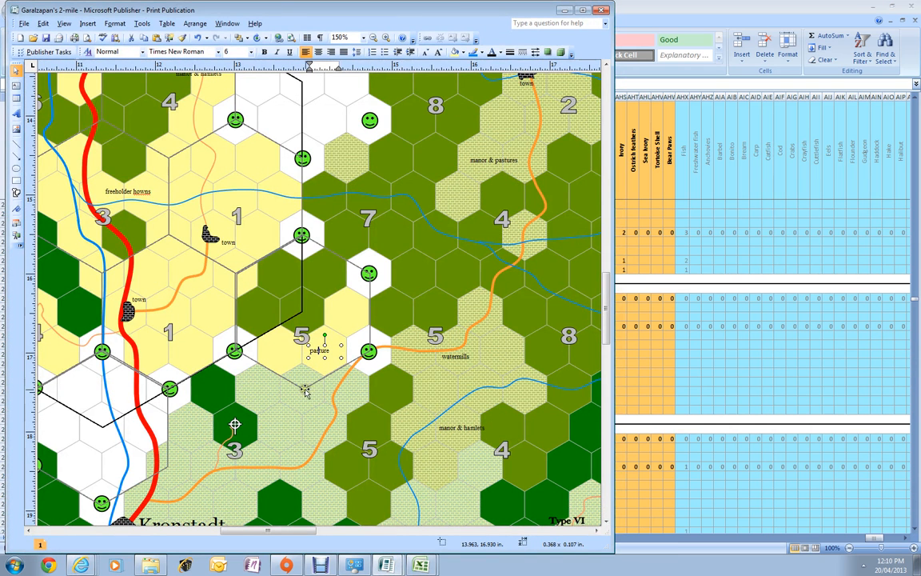
{"action": "mouse_move", "coordinate": [341, 356]}
{"action": "left_mouse_down"}
{"action": "mouse_move", "coordinate": [319, 351]}
{"action": "mouse_move", "coordinate": [356, 353]}
{"action": "left_mouse_up"}
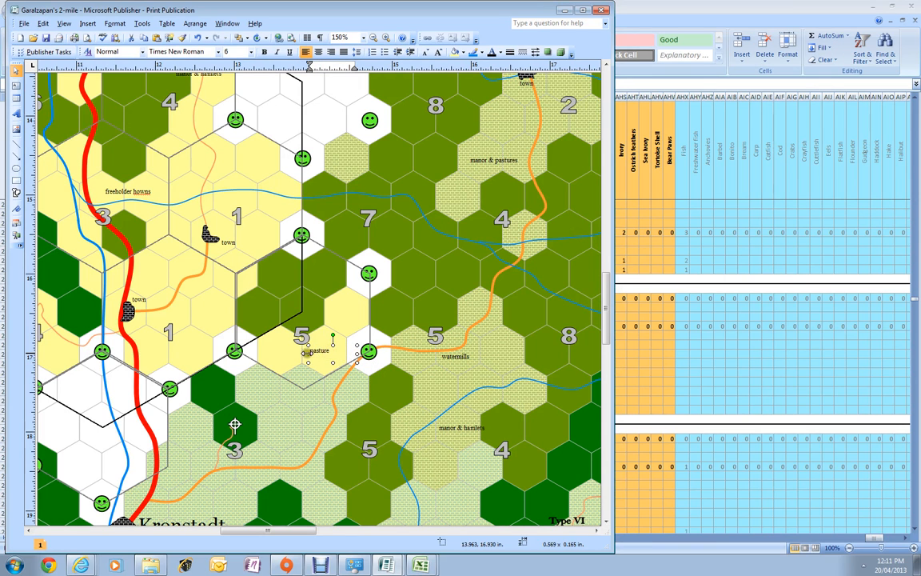
{"action": "left_click_drag", "start_coordinate": [308, 351], "coordinate": [266, 353]}
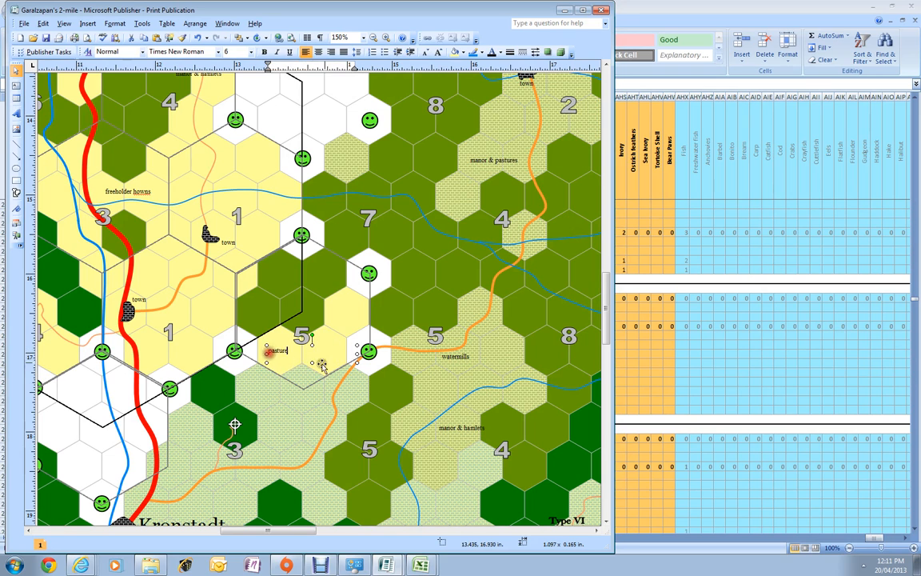
{"action": "type", "text": "0-"}
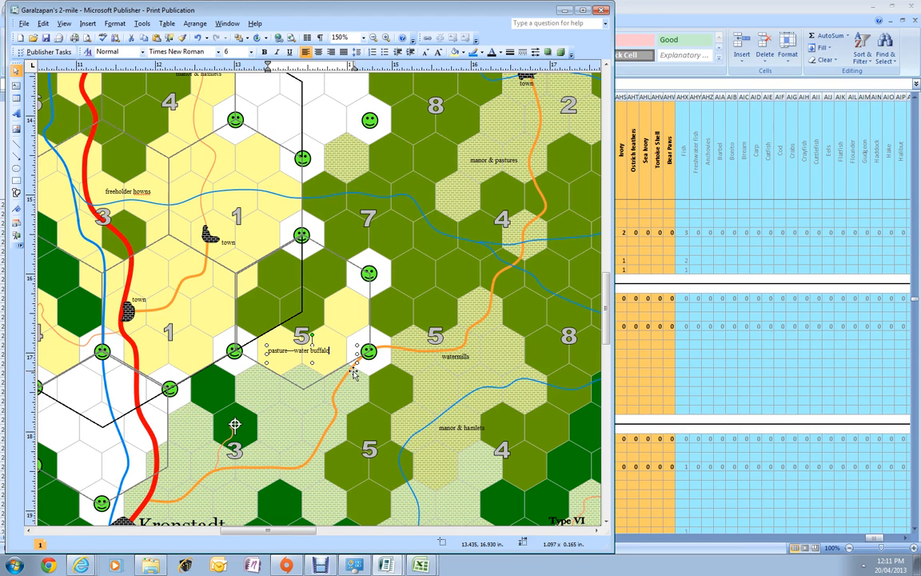
{"action": "left_click", "coordinate": [290, 350]}
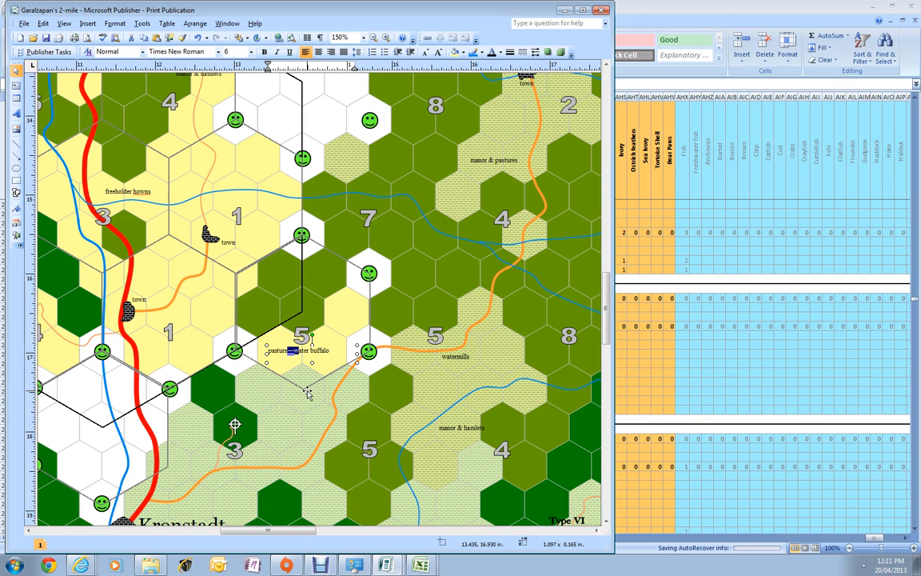
{"action": "key", "text": "Delete"}
{"action": "type", "text": "(w"}
{"action": "type", "text": ")"}
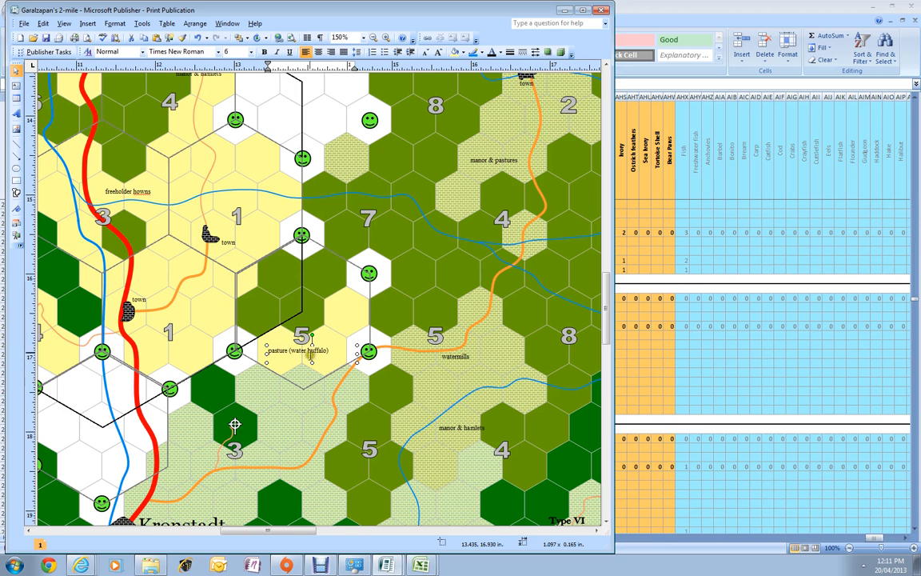
{"action": "key", "text": "Escape"}
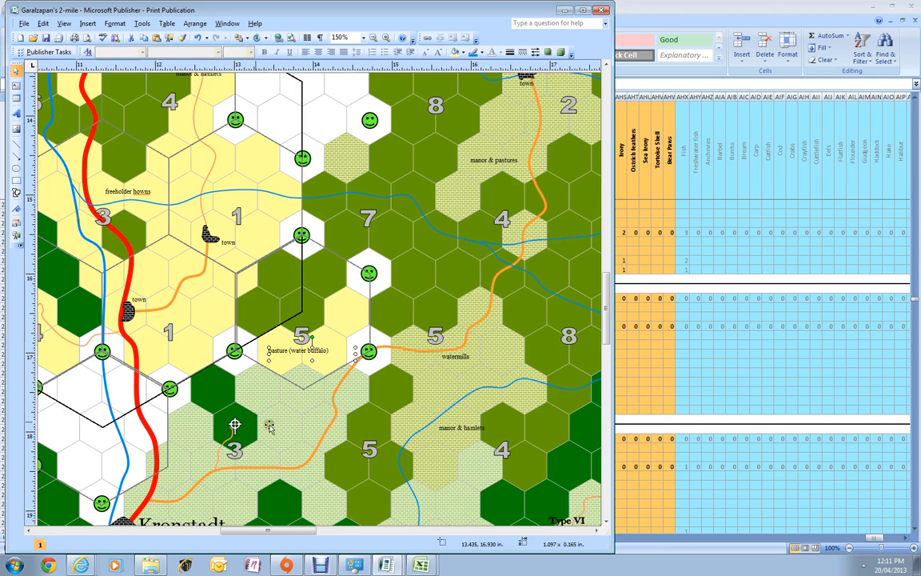
Break the pasture label into two lines before "(water buffalo)", narrow its text box to about 0.83 in and centre the text
{"action": "left_click", "coordinate": [298, 359]}
{"action": "key", "text": "Return"}
{"action": "left_click_drag", "start_coordinate": [267, 345], "coordinate": [288, 340]}
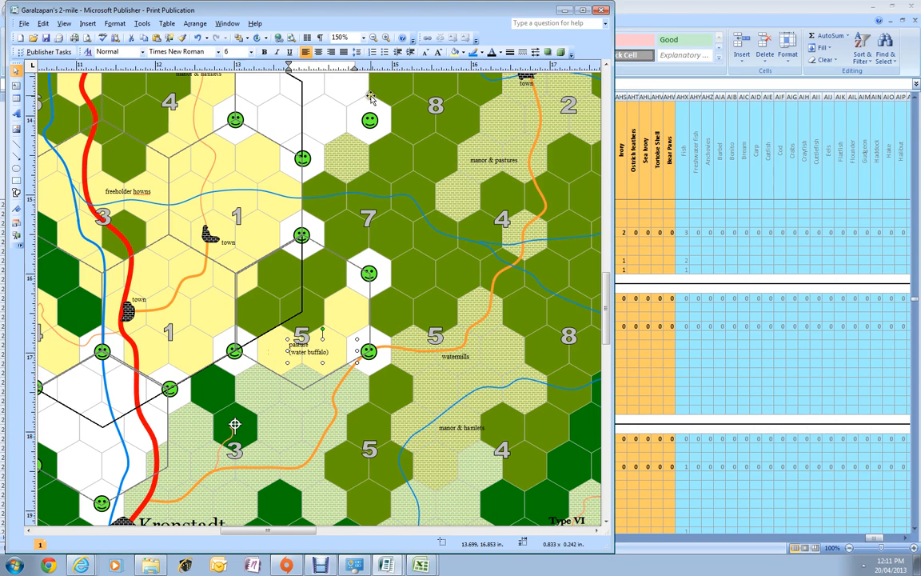
{"action": "key", "text": "ctrl+a"}
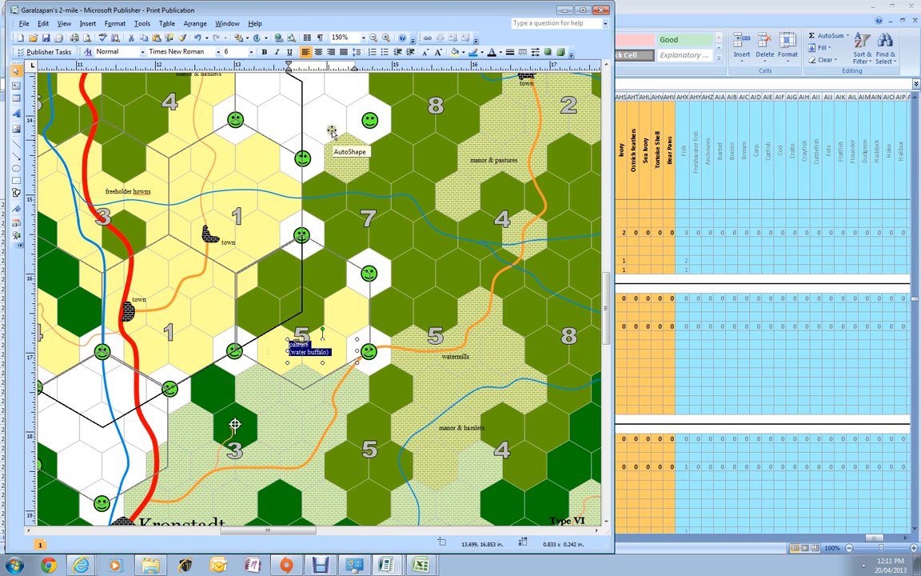
{"action": "left_click", "coordinate": [318, 52]}
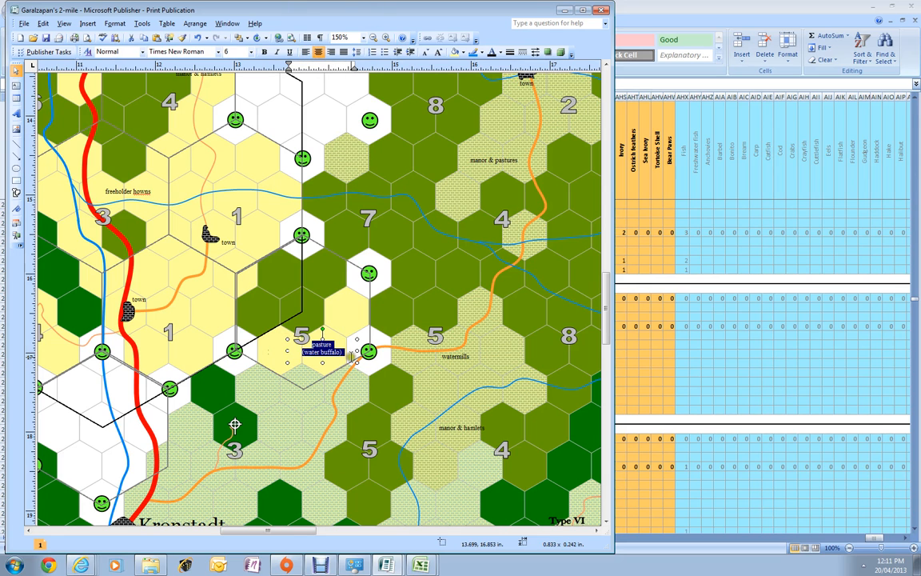
Nudge the two-line pasture label slightly right and down within its yellow hexes
{"action": "left_click", "coordinate": [329, 369]}
{"action": "left_click", "coordinate": [334, 362]}
{"action": "key", "text": "Right"}
{"action": "key", "text": "Right"}
{"action": "key", "text": "Down"}
{"action": "key", "text": "Down"}
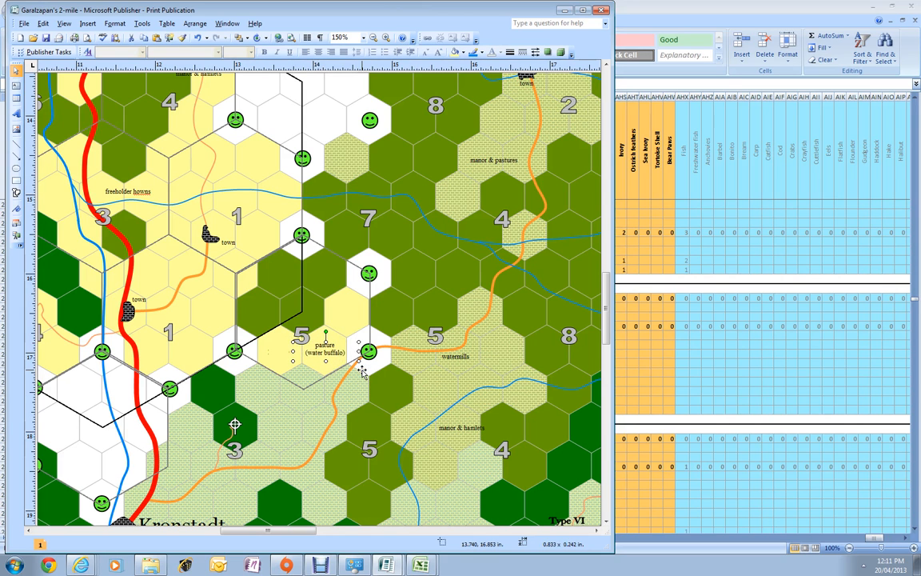
Fill the white corner hexes on either side of the water buffalo pasture light yellow
{"action": "left_click", "coordinate": [428, 269]}
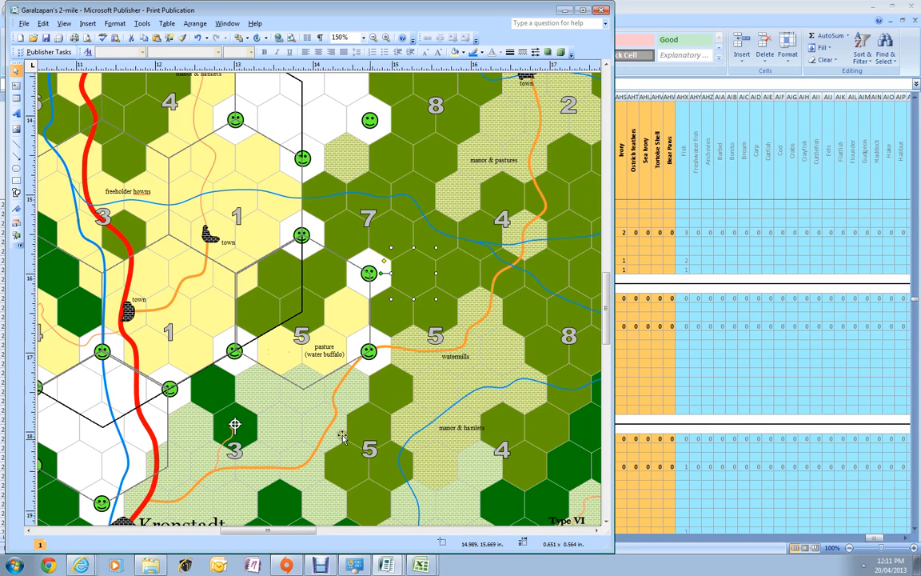
{"action": "left_click_drag", "start_coordinate": [265, 530], "coordinate": [257, 536]}
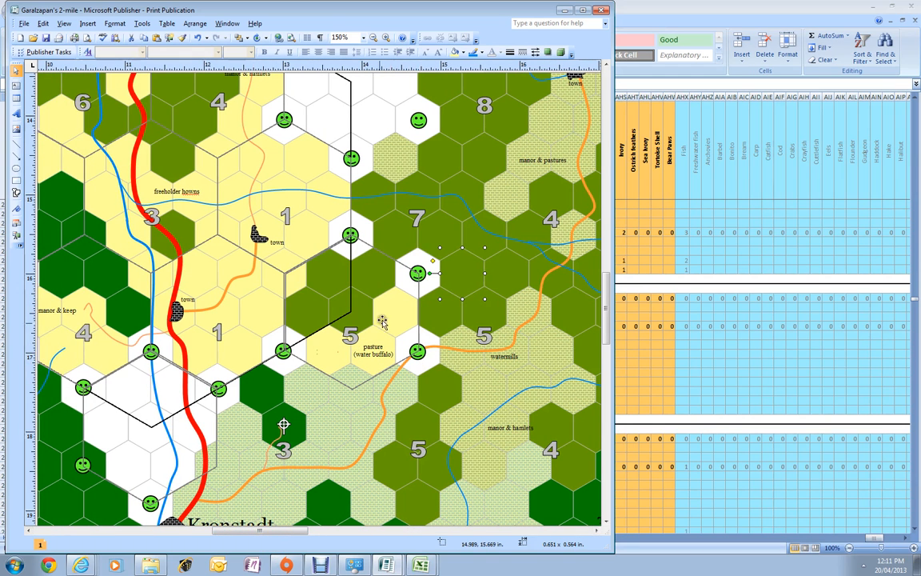
{"action": "left_click", "coordinate": [431, 359]}
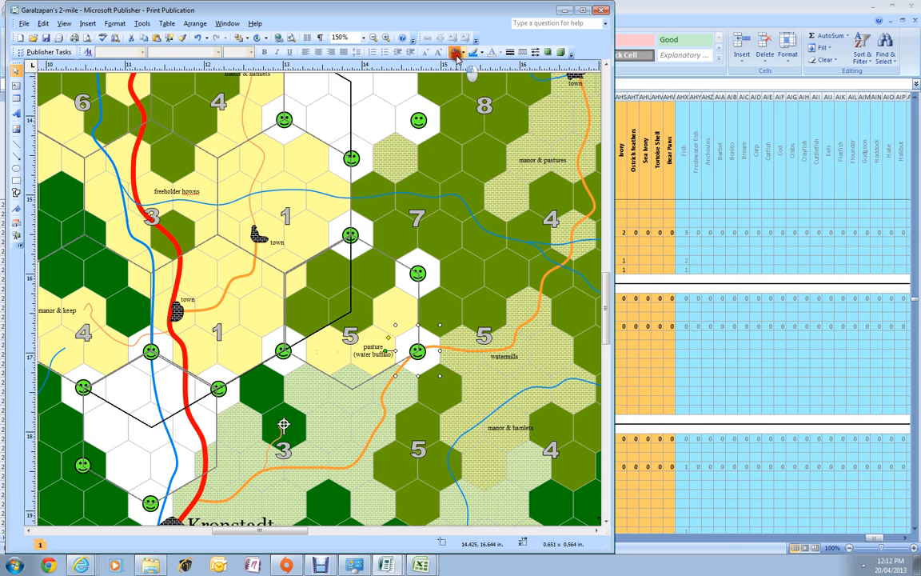
{"action": "left_click", "coordinate": [432, 264]}
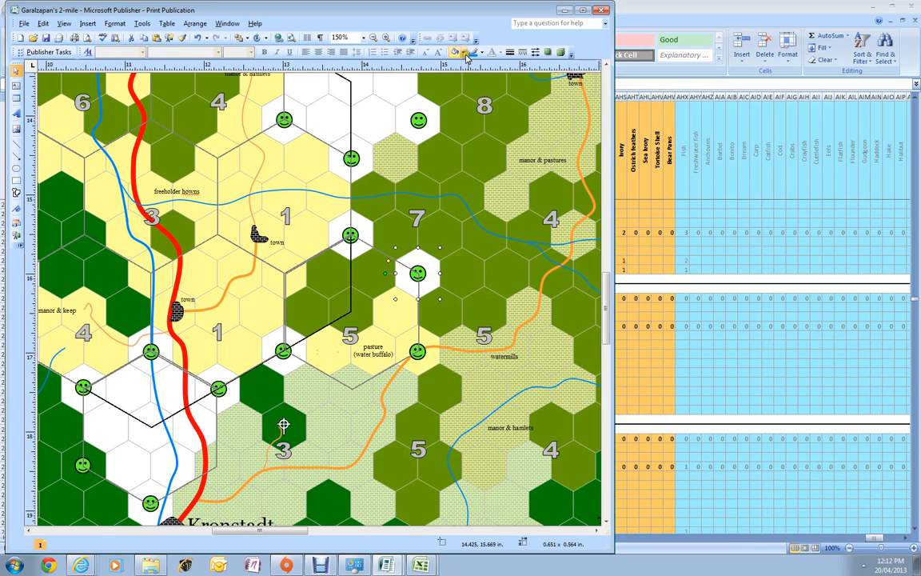
{"action": "left_click", "coordinate": [284, 360]}
Fill the two white corner hexes on the upper edge of the water buffalo group olive green
{"action": "left_click", "coordinate": [356, 219]}
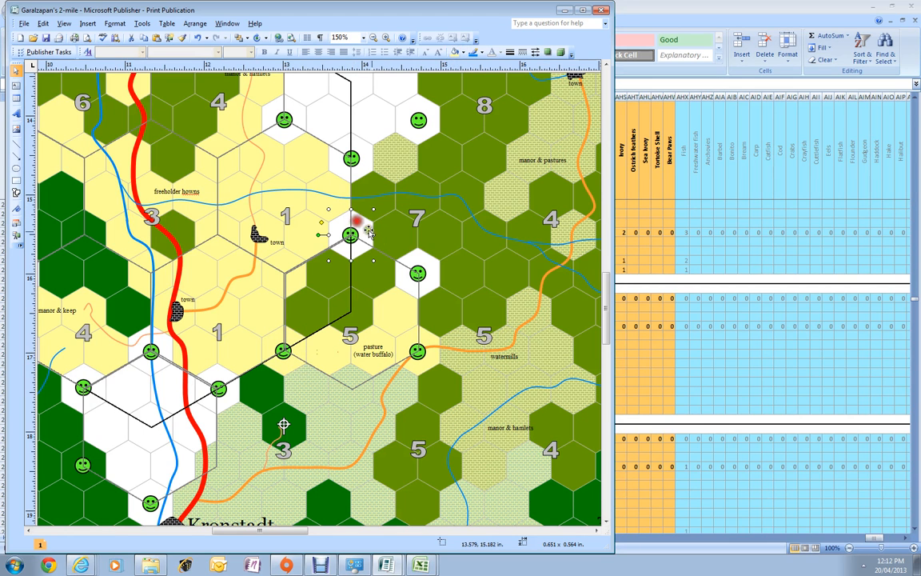
{"action": "left_click", "coordinate": [425, 258], "text": "shift"}
{"action": "left_click", "coordinate": [460, 52]}
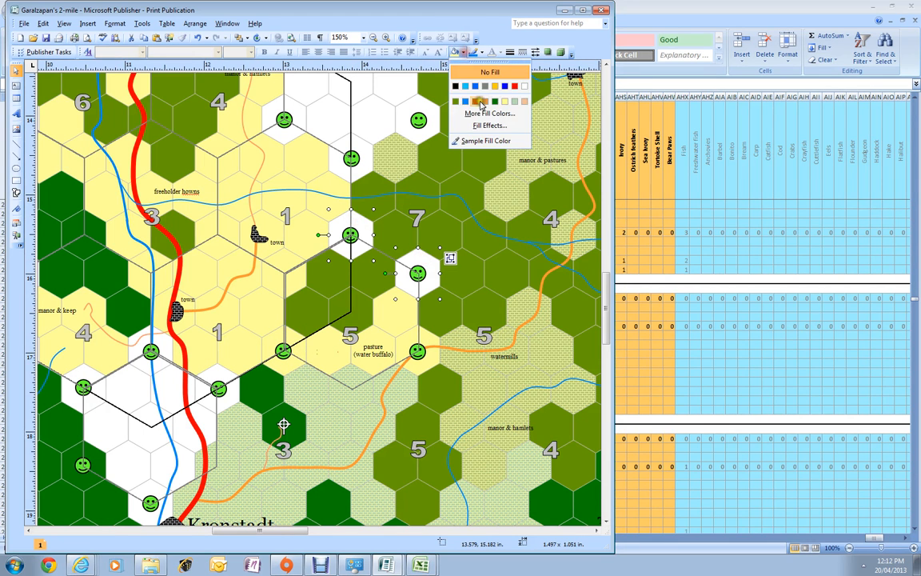
{"action": "left_click", "coordinate": [455, 102]}
Delete the four smiley markers at the corners of the water buffalo group
{"action": "left_click", "coordinate": [417, 272]}
{"action": "left_click", "coordinate": [419, 352], "text": "shift"}
{"action": "left_click", "coordinate": [283, 350], "text": "shift"}
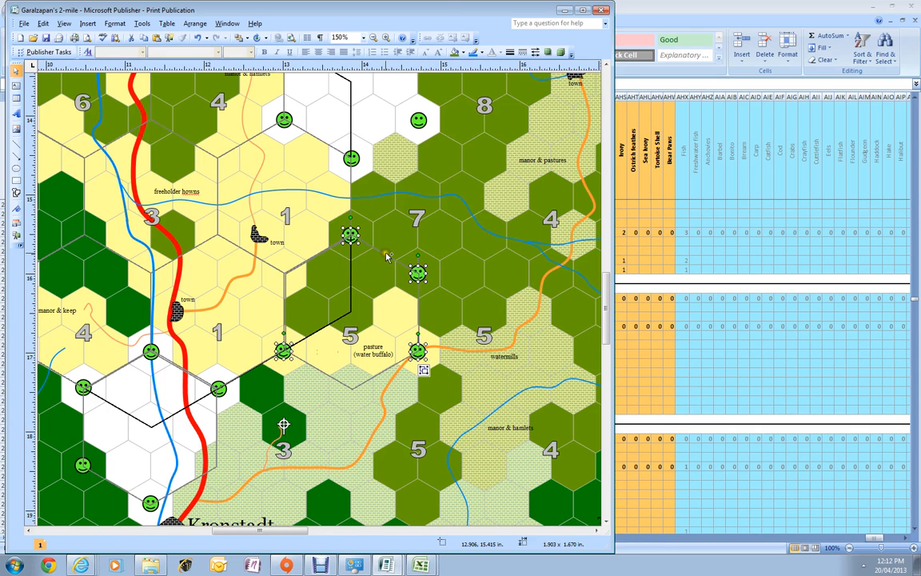
{"action": "left_click", "coordinate": [350, 235], "text": "shift"}
{"action": "key", "text": "Delete"}
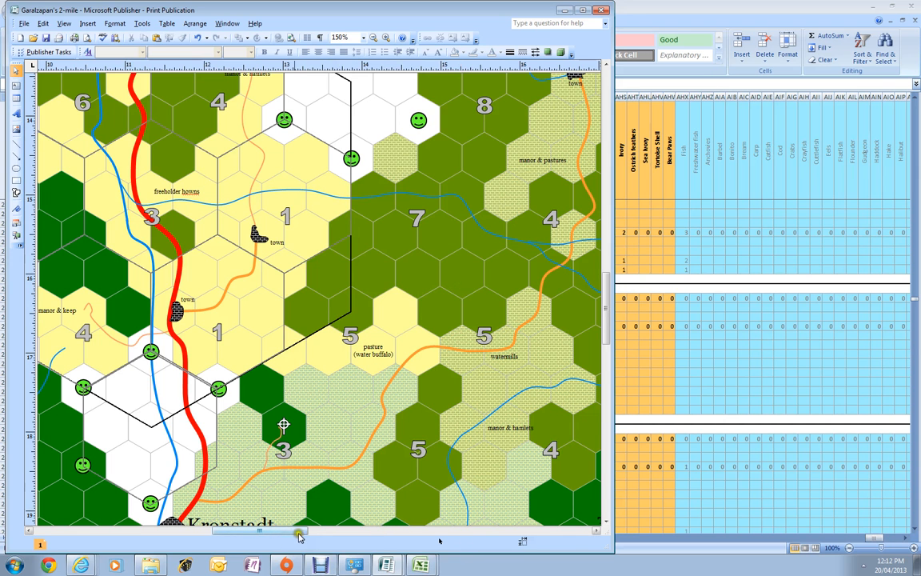
Go to the unfilled group north of Kronstadt and check Kronstadt's hex on the D 04 - Danube Mouth map
{"action": "left_click_drag", "start_coordinate": [301, 536], "coordinate": [263, 534]}
{"action": "scroll", "coordinate": [263, 534], "scroll_direction": "down", "scroll_amount": 3}
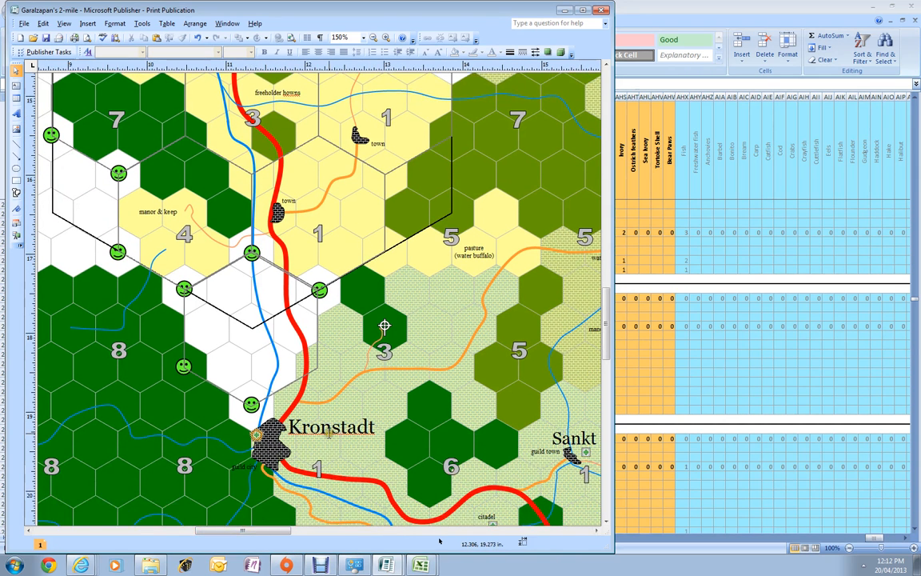
{"action": "scroll", "coordinate": [329, 434], "scroll_direction": "down", "scroll_amount": 1}
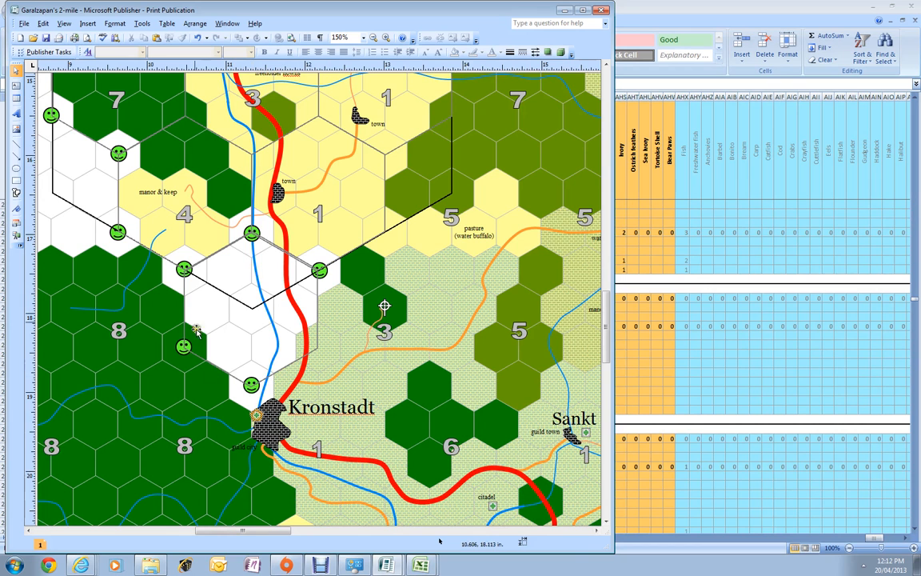
{"action": "left_click", "coordinate": [389, 569]}
{"action": "left_click", "coordinate": [395, 540]}
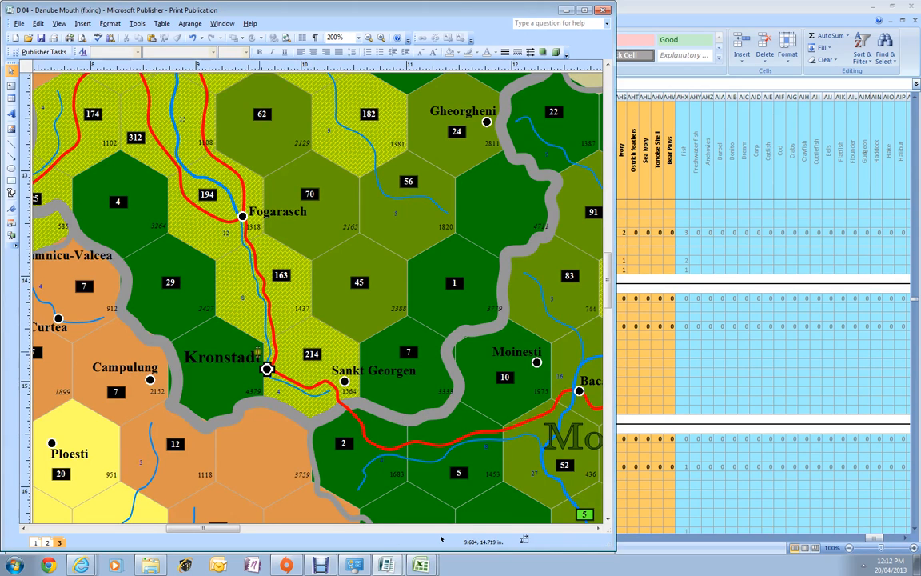
{"action": "left_click", "coordinate": [200, 352]}
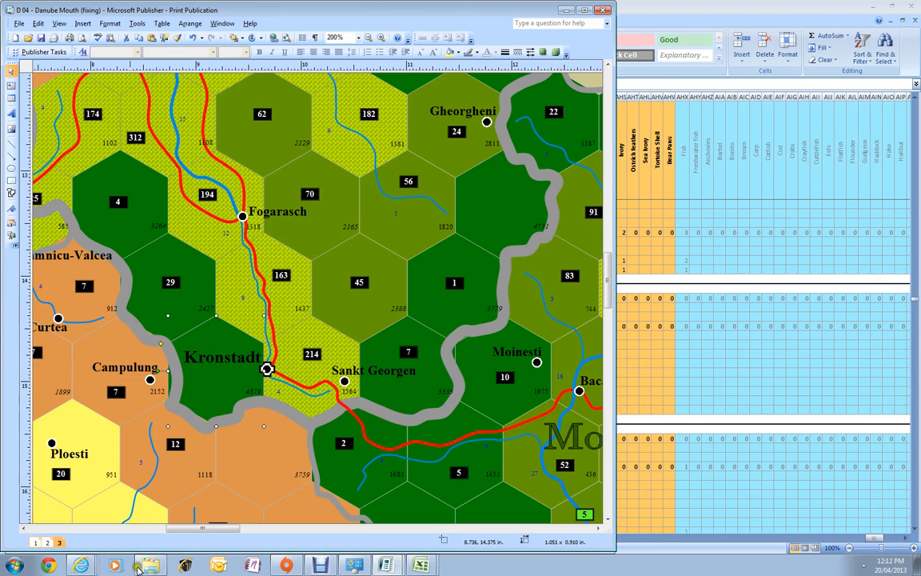
Switch to Internet Explorer and open The Tao of D&D blog from the bookmarks
{"action": "left_click", "coordinate": [77, 566]}
{"action": "left_click", "coordinate": [114, 538]}
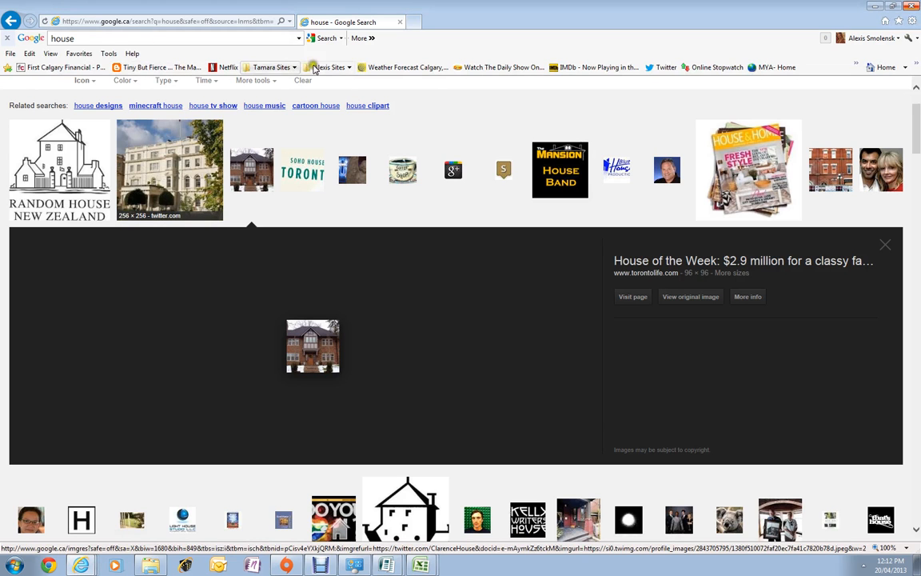
{"action": "left_click", "coordinate": [322, 68]}
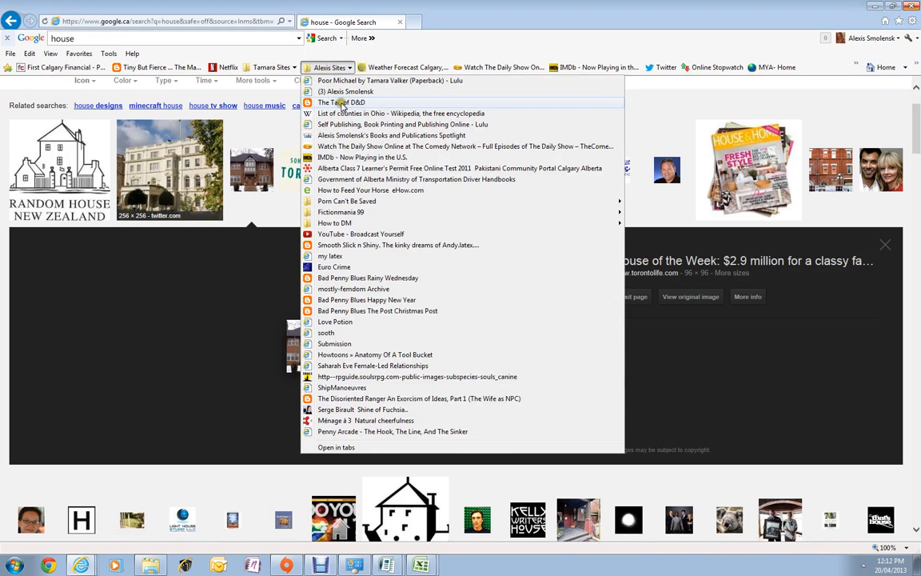
{"action": "left_click", "coordinate": [342, 104]}
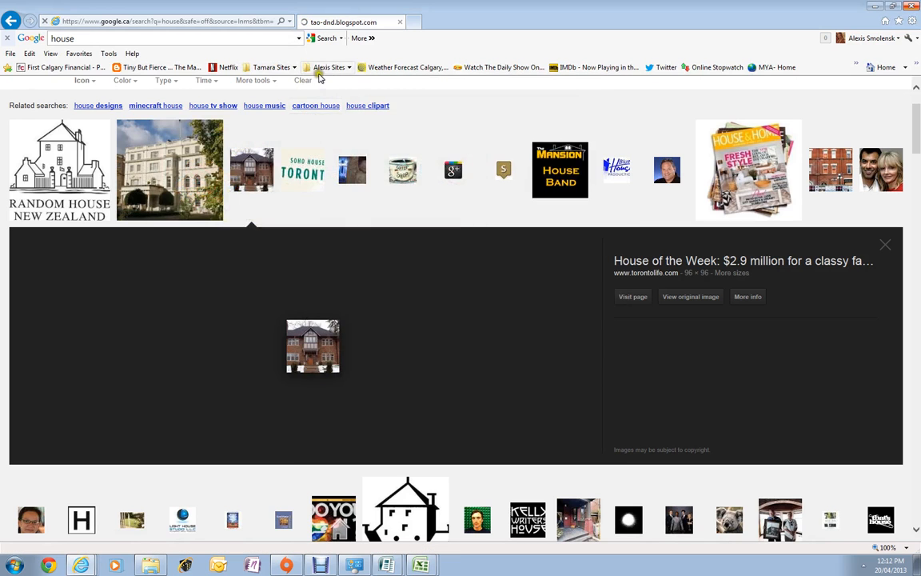
{"action": "left_click", "coordinate": [333, 69]}
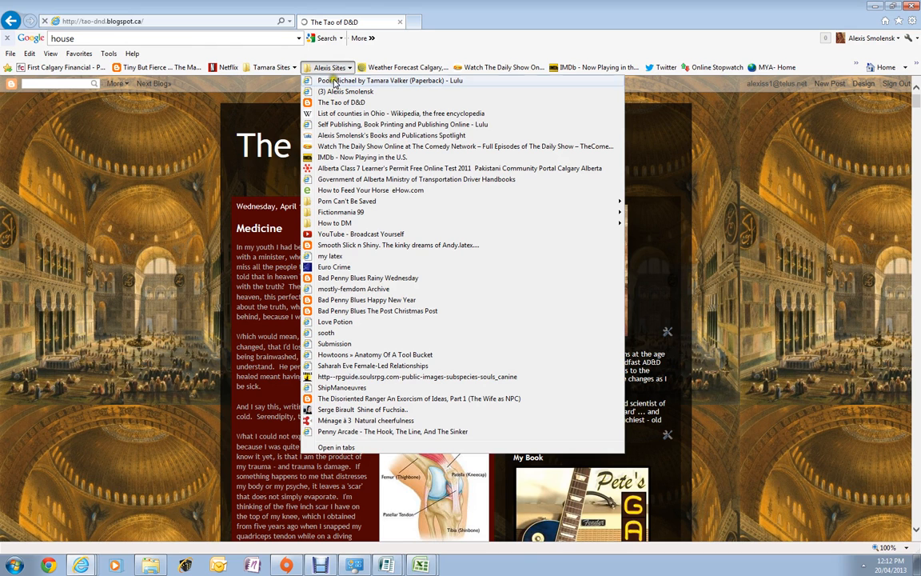
{"action": "left_click", "coordinate": [76, 56]}
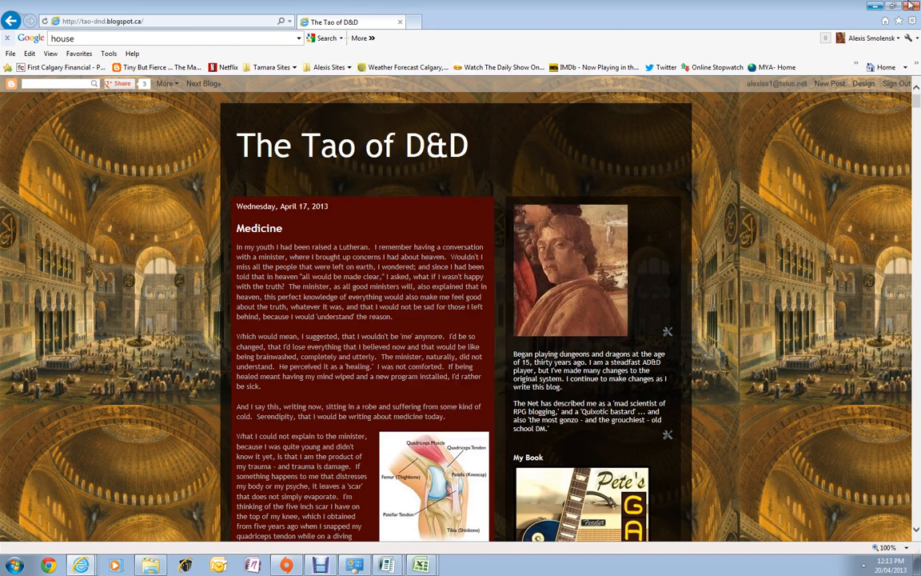
{"action": "left_click", "coordinate": [79, 52]}
{"action": "mouse_move", "coordinate": [125, 154]}
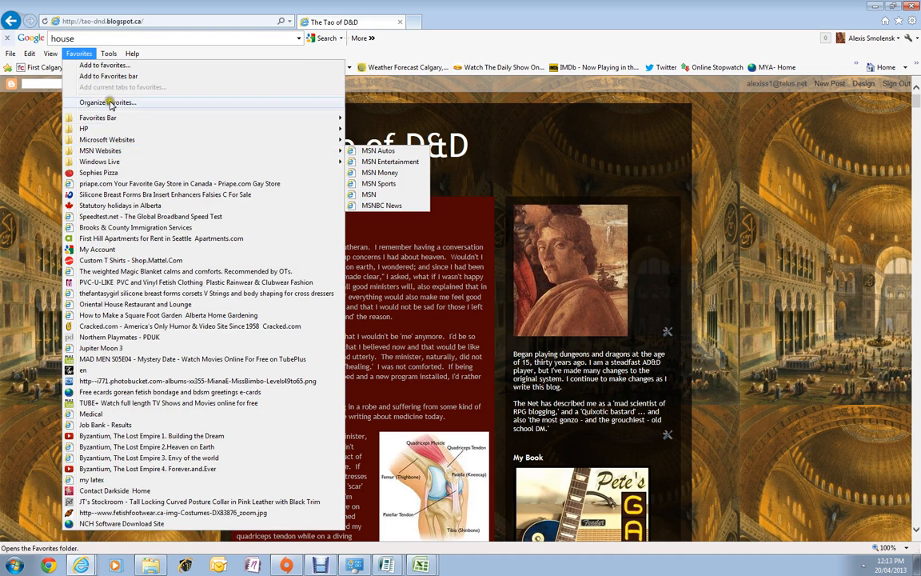
{"action": "left_click", "coordinate": [79, 54]}
{"action": "left_click", "coordinate": [81, 56]}
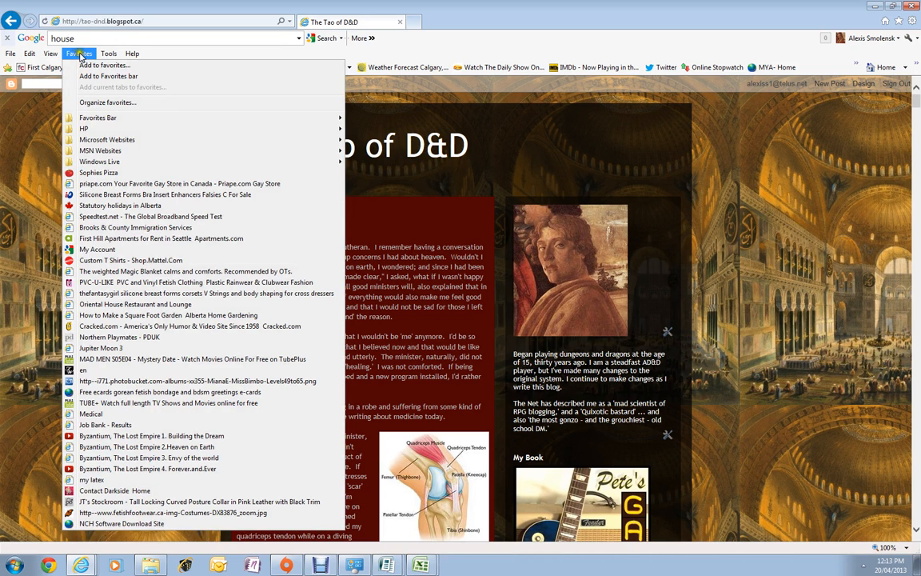
Search Google for "falling rain" and open the Fallingrain Global Gazetteer
{"action": "left_click", "coordinate": [22, 36]}
{"action": "left_click", "coordinate": [25, 38]}
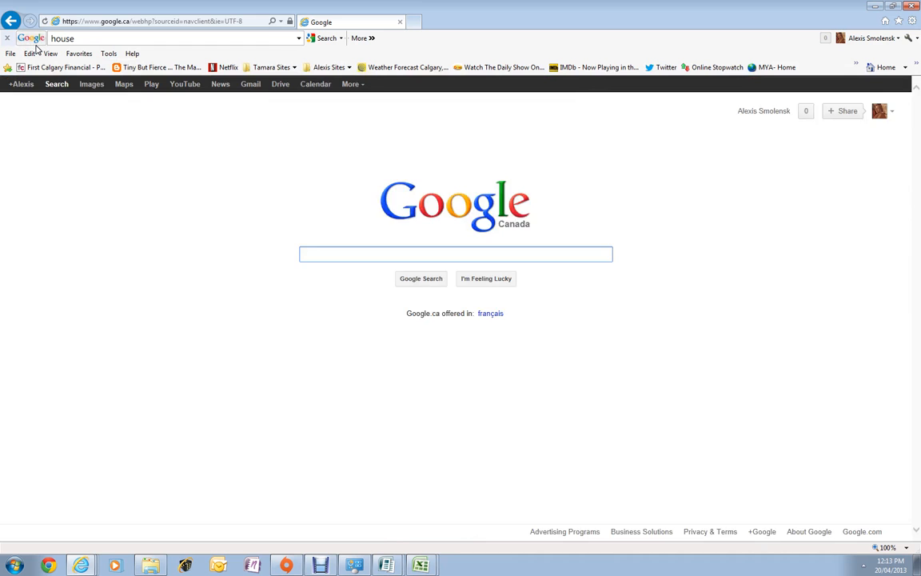
{"action": "type", "text": "falling r"}
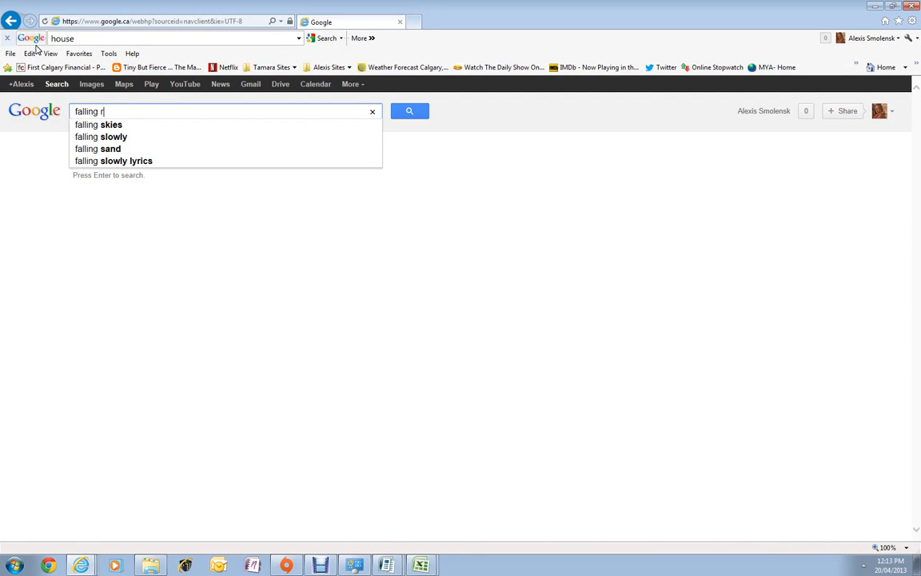
{"action": "type", "text": "ain"}
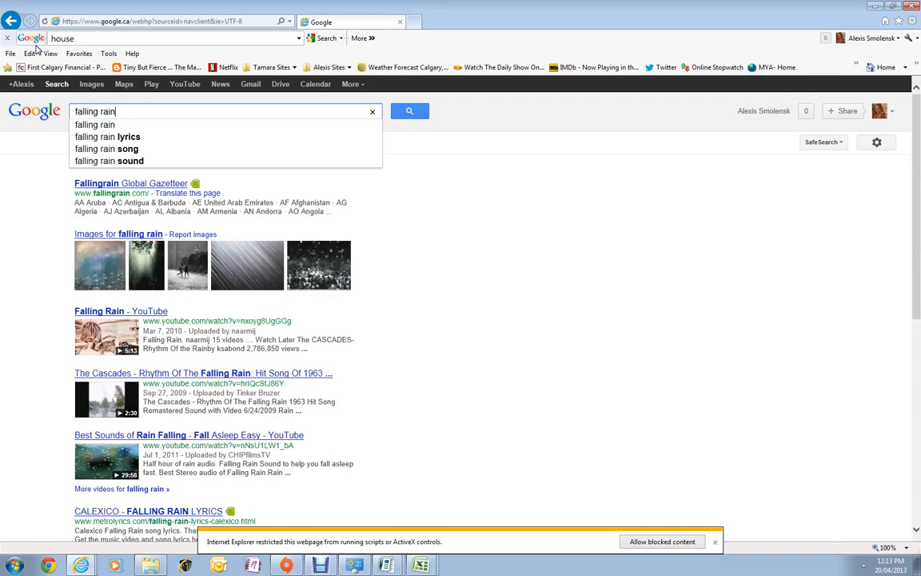
{"action": "key", "text": "Return"}
{"action": "left_click", "coordinate": [116, 183]}
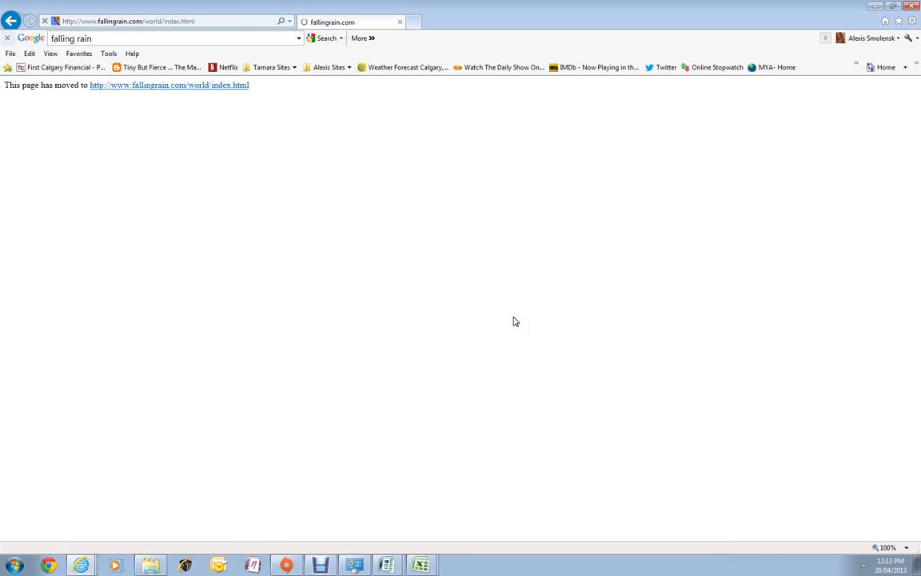
Look through the world directory's alphabetical place listing and open the places under B, down to Bb
{"action": "scroll", "coordinate": [588, 364], "scroll_direction": "down", "scroll_amount": 5}
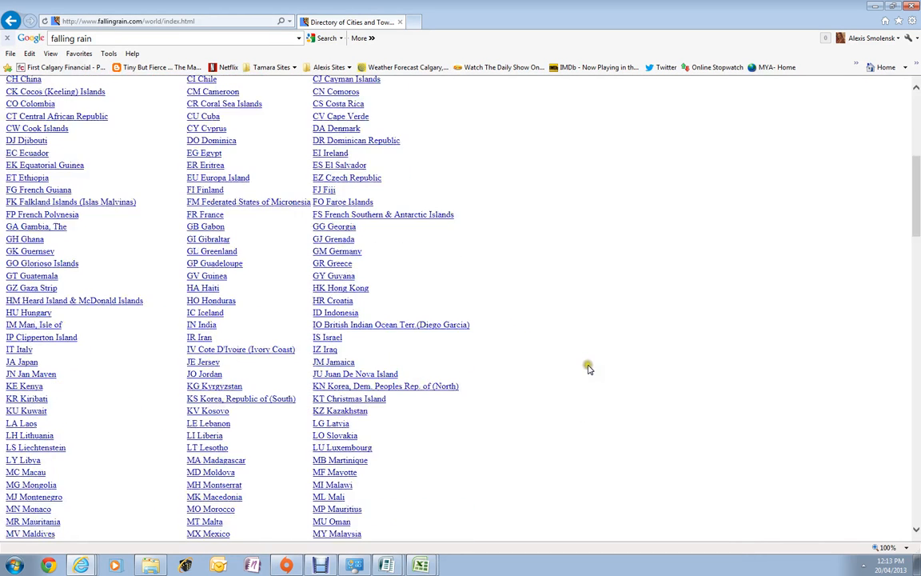
{"action": "scroll", "coordinate": [588, 366], "scroll_direction": "down", "scroll_amount": 10}
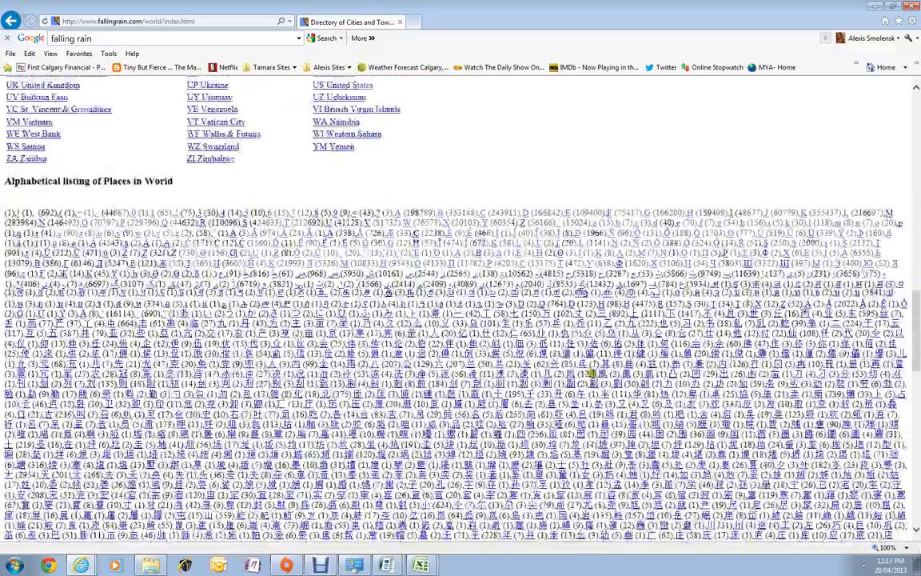
{"action": "scroll", "coordinate": [592, 374], "scroll_direction": "down", "scroll_amount": 20}
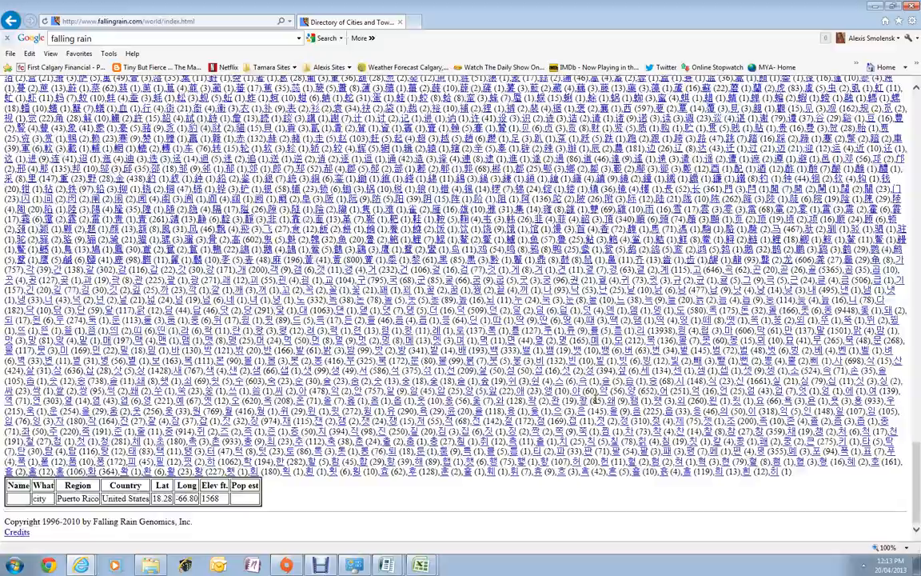
{"action": "scroll", "coordinate": [594, 399], "scroll_direction": "up", "scroll_amount": 15}
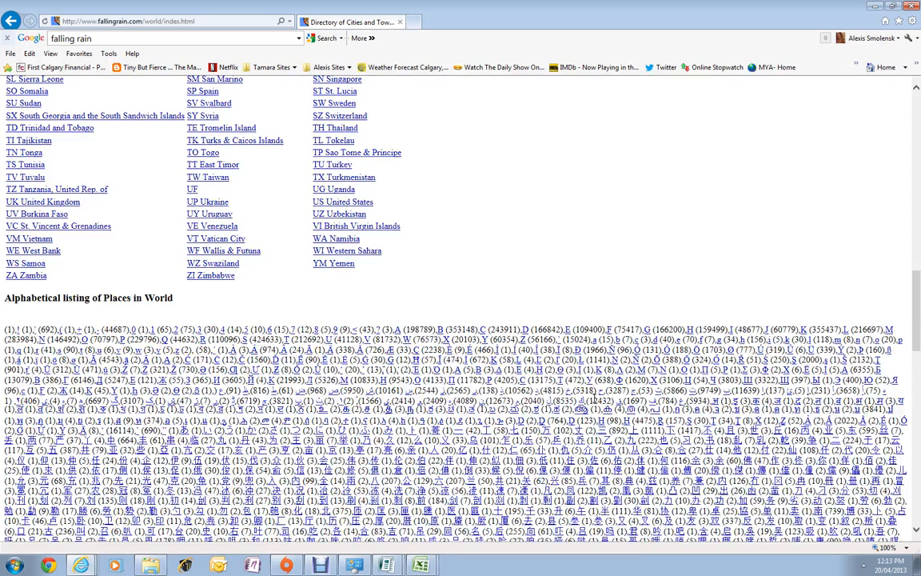
{"action": "left_click", "coordinate": [438, 330]}
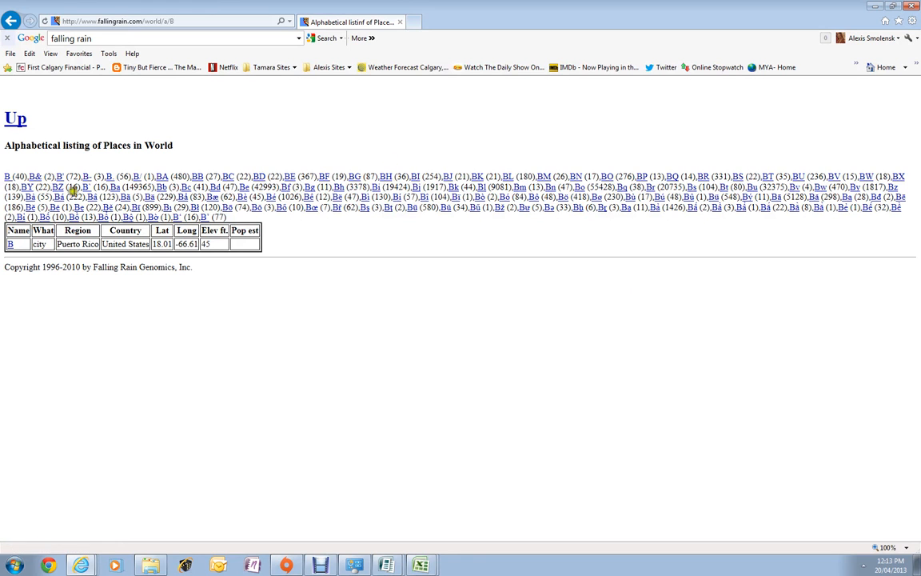
{"action": "left_click", "coordinate": [160, 189]}
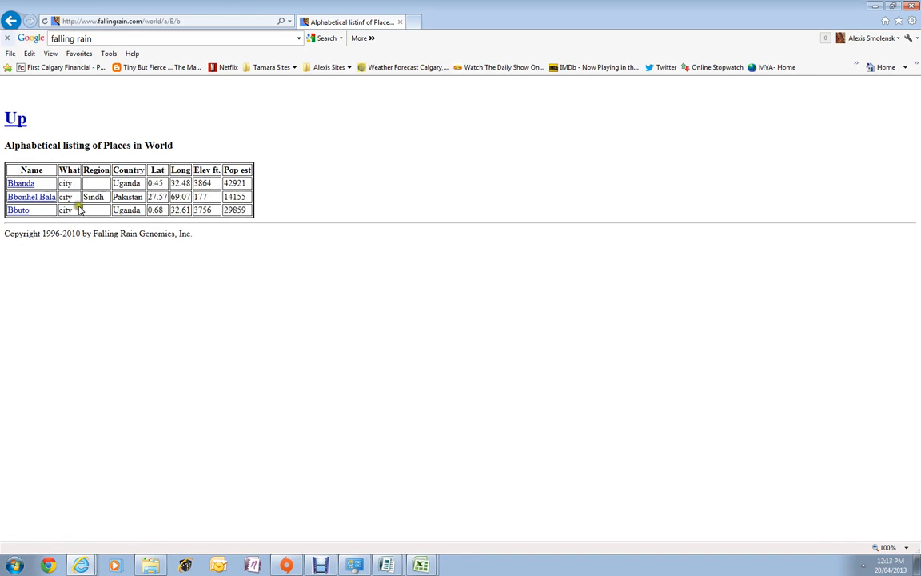
Examine the country, longitude and elevation entries of the cities listed under Bb
{"action": "left_click", "coordinate": [139, 185]}
{"action": "left_click", "coordinate": [137, 195]}
{"action": "left_click", "coordinate": [136, 210]}
{"action": "double_click", "coordinate": [205, 182]}
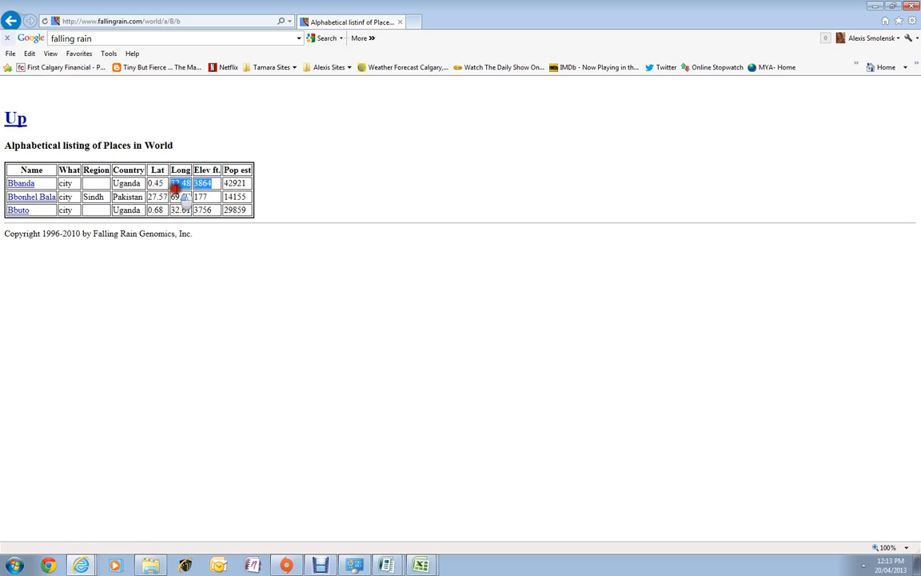
{"action": "left_click", "coordinate": [226, 240]}
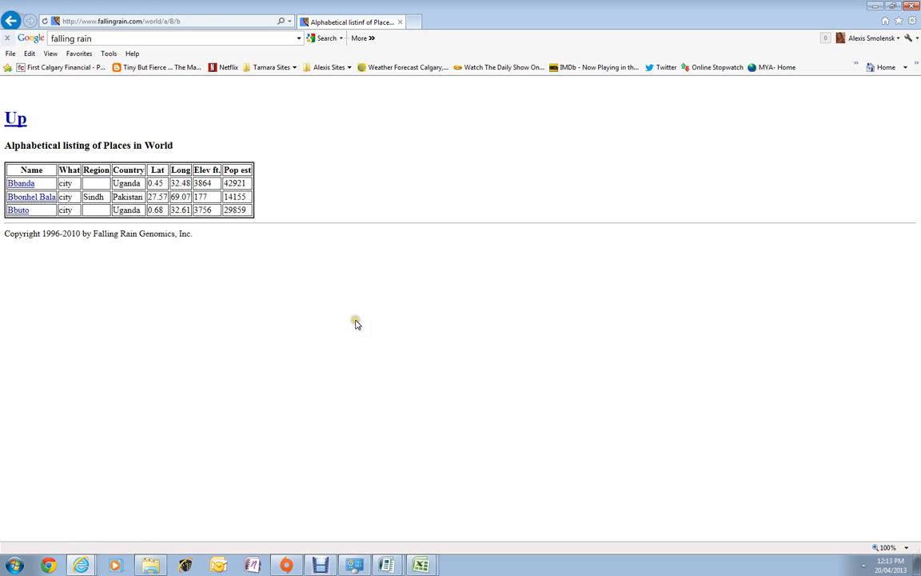
Return to the listing under B and select the longitude of the Puerto Rico city
{"action": "left_click", "coordinate": [12, 20]}
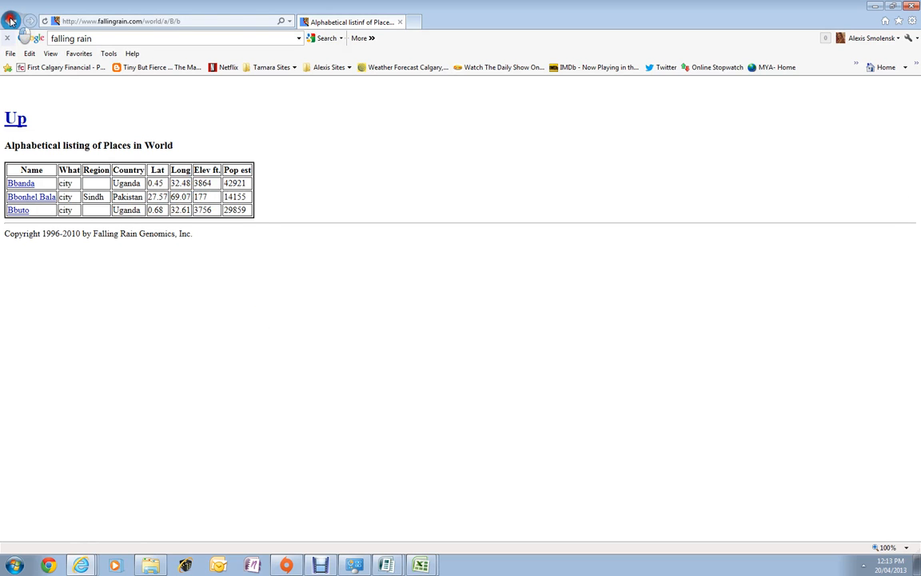
{"action": "left_click", "coordinate": [251, 292]}
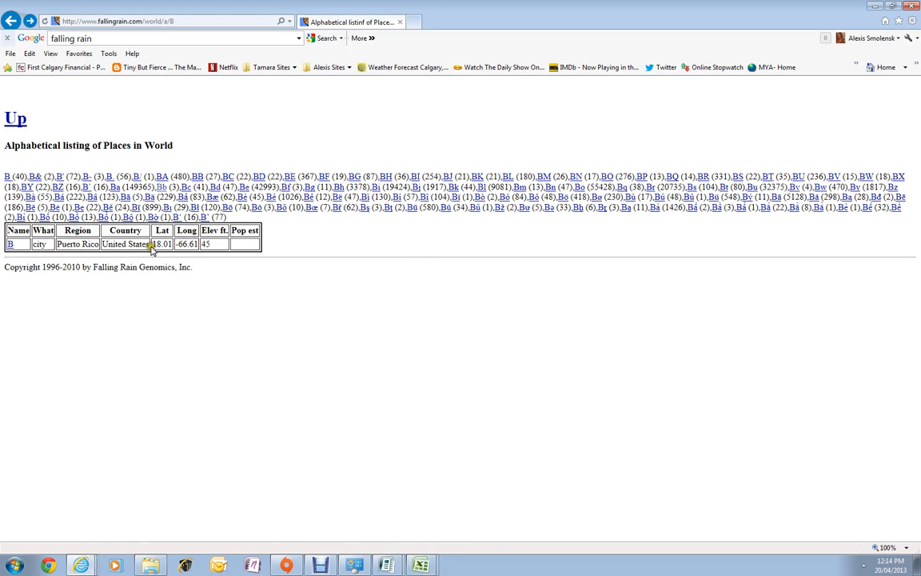
{"action": "left_click_drag", "start_coordinate": [175, 244], "coordinate": [439, 512]}
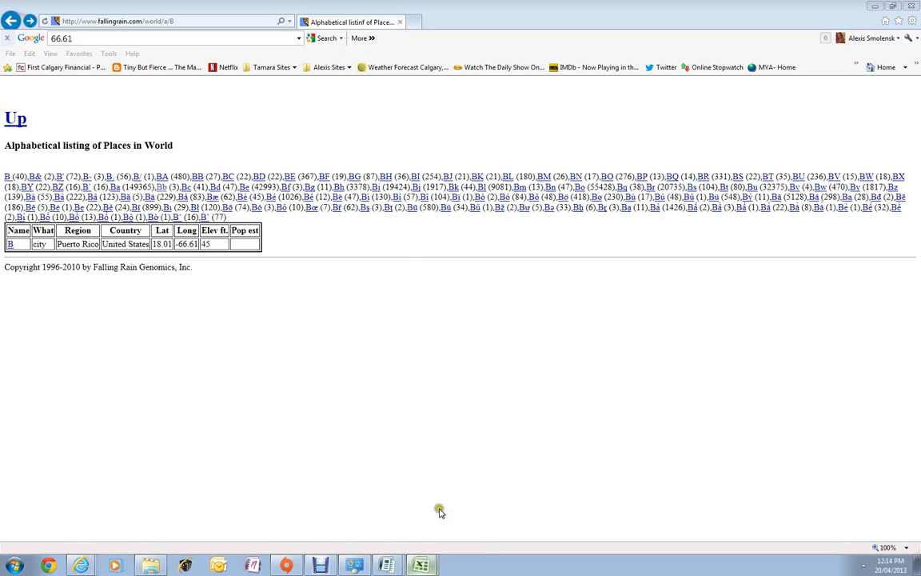
Switch to the D 04 - Danube Mouth map in Publisher and draw a rectangle about 0.917 x 0.755 in over hex 45
{"action": "left_click", "coordinate": [401, 526]}
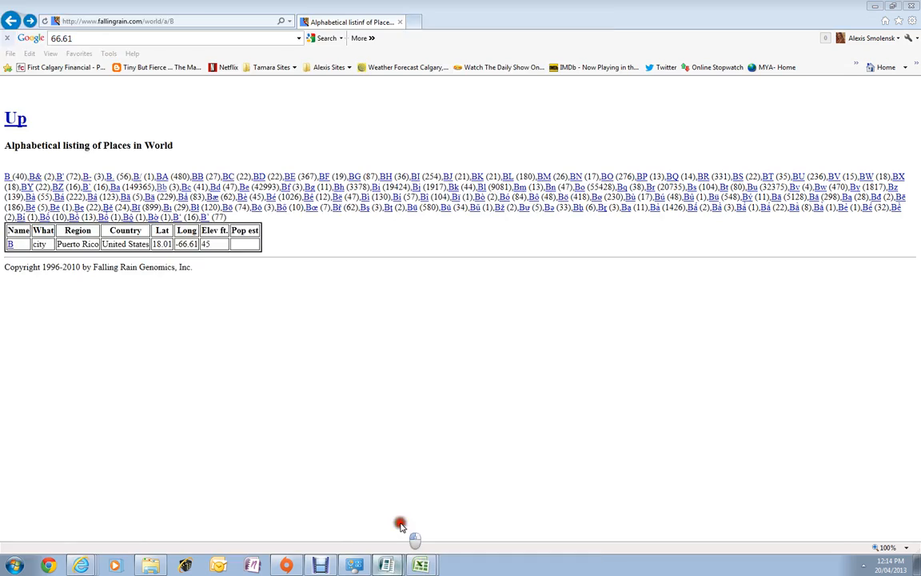
{"action": "left_click", "coordinate": [387, 570]}
{"action": "left_click", "coordinate": [417, 538]}
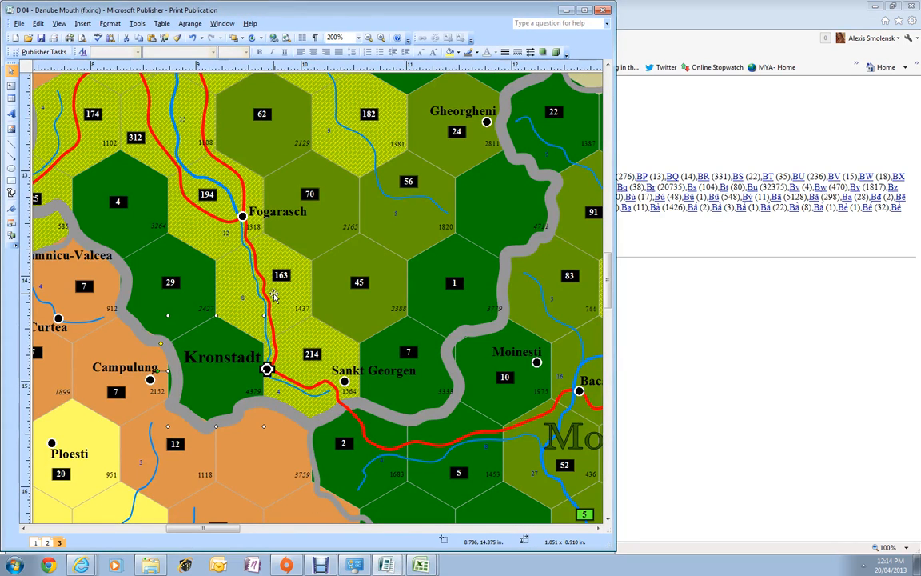
{"action": "left_click", "coordinate": [11, 179]}
{"action": "left_click", "coordinate": [320, 246]}
{"action": "left_click_drag", "start_coordinate": [320, 246], "coordinate": [408, 326]}
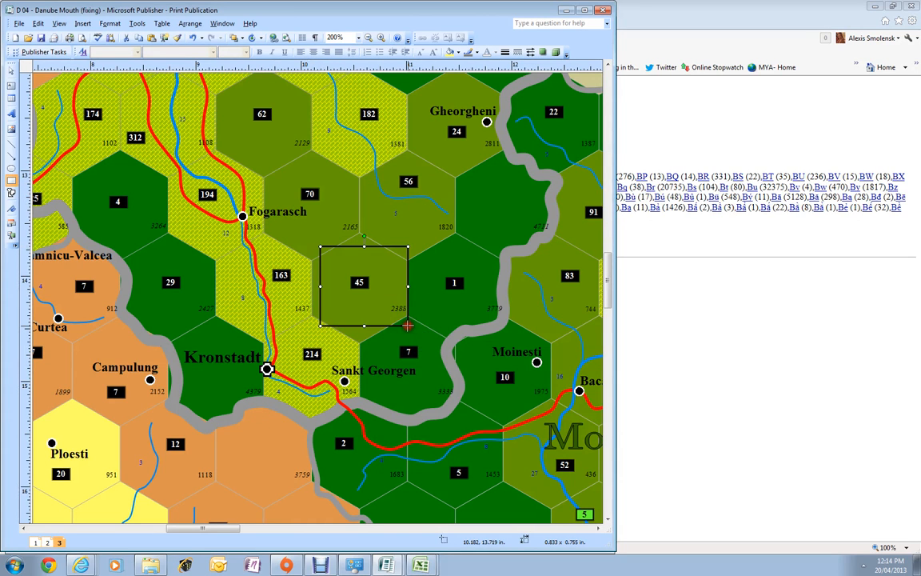
{"action": "left_click_drag", "start_coordinate": [319, 285], "coordinate": [311, 284]}
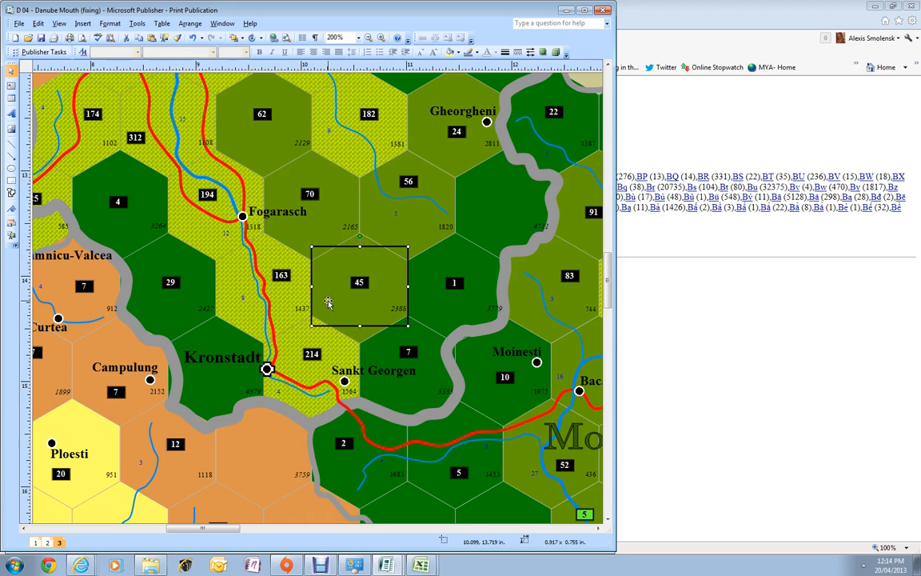
Copy the rectangle onto hexes 70 and 56, and check the elevation labels of hexes 45 and 163
{"action": "left_click_drag", "start_coordinate": [409, 273], "coordinate": [361, 195]}
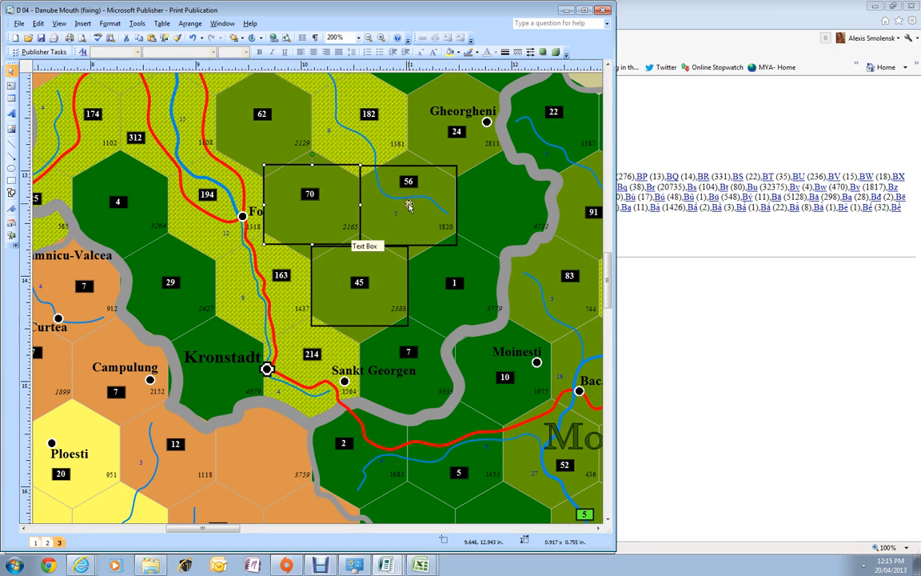
{"action": "left_click", "coordinate": [428, 246]}
{"action": "left_click", "coordinate": [272, 236], "text": "shift"}
{"action": "left_click", "coordinate": [328, 296], "text": "shift"}
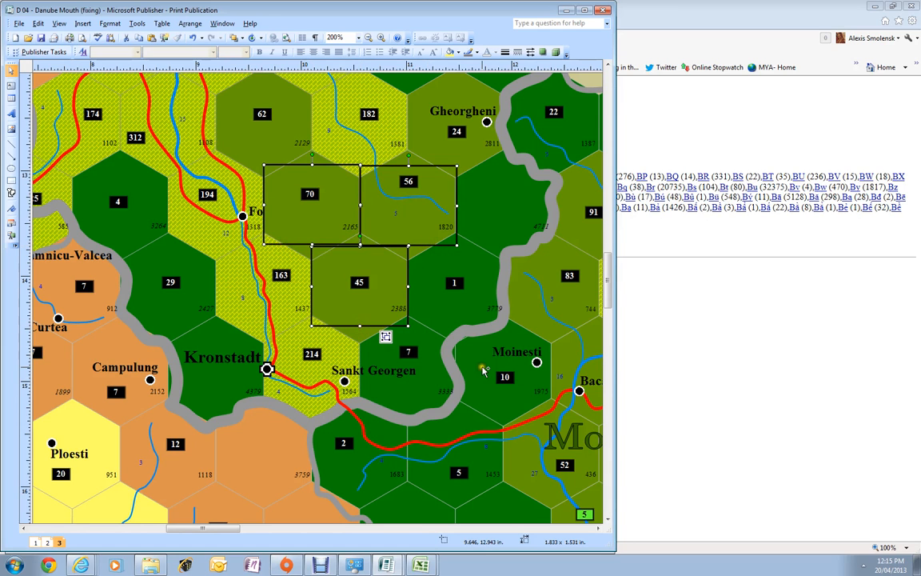
{"action": "left_click", "coordinate": [395, 308]}
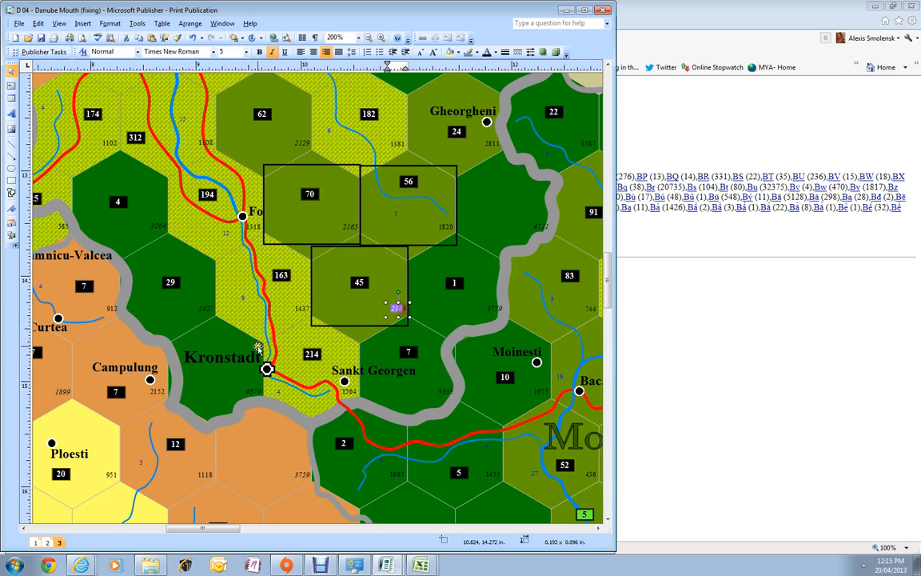
{"action": "left_click", "coordinate": [298, 309]}
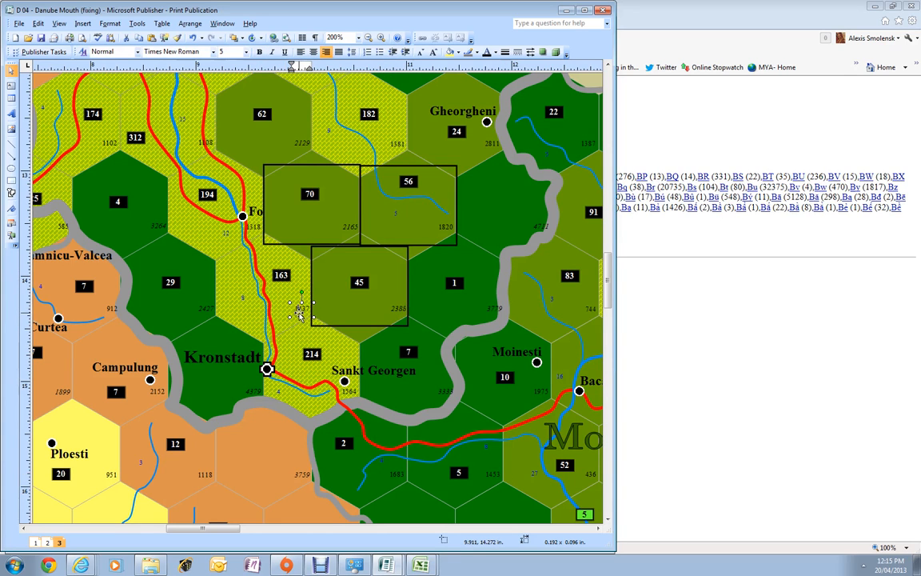
Delete the three rectangles over hexes 45, 56 and 70
{"action": "left_click", "coordinate": [406, 282]}
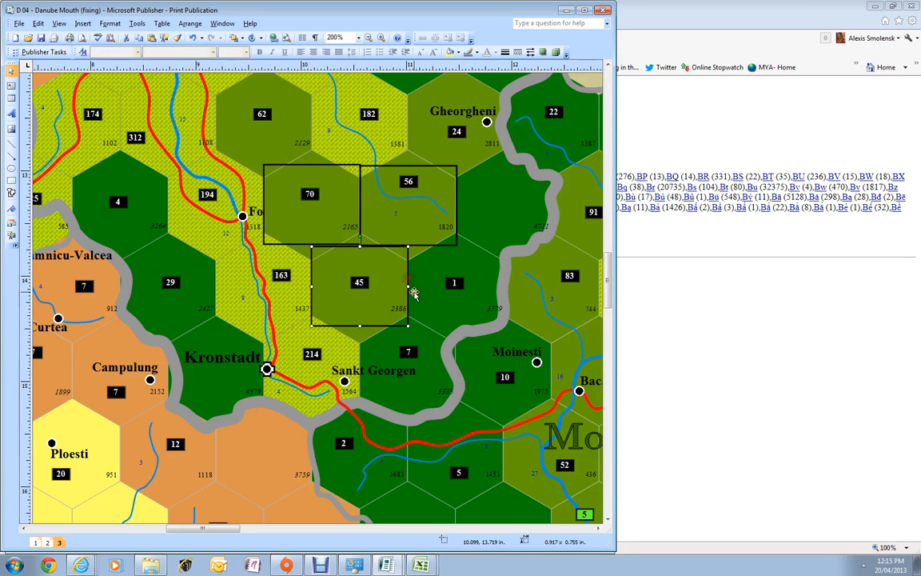
{"action": "key", "text": "Delete"}
{"action": "left_click", "coordinate": [423, 245]}
{"action": "key", "text": "Delete"}
{"action": "left_click", "coordinate": [280, 220]}
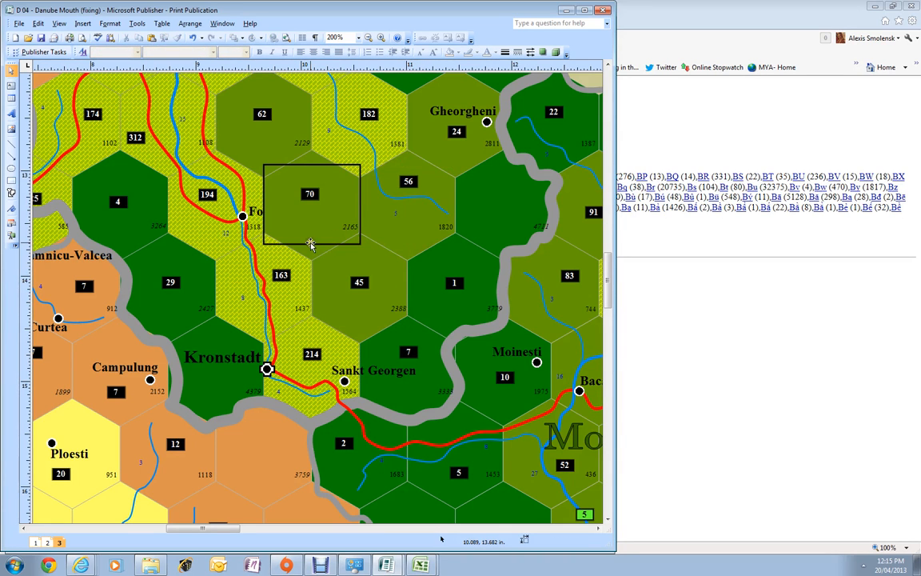
{"action": "key", "text": "Delete"}
Check hex 56's elevation label and river and Kronstadt's hex, and return to the gazetteer in Internet Explorer
{"action": "left_click", "coordinate": [442, 227]}
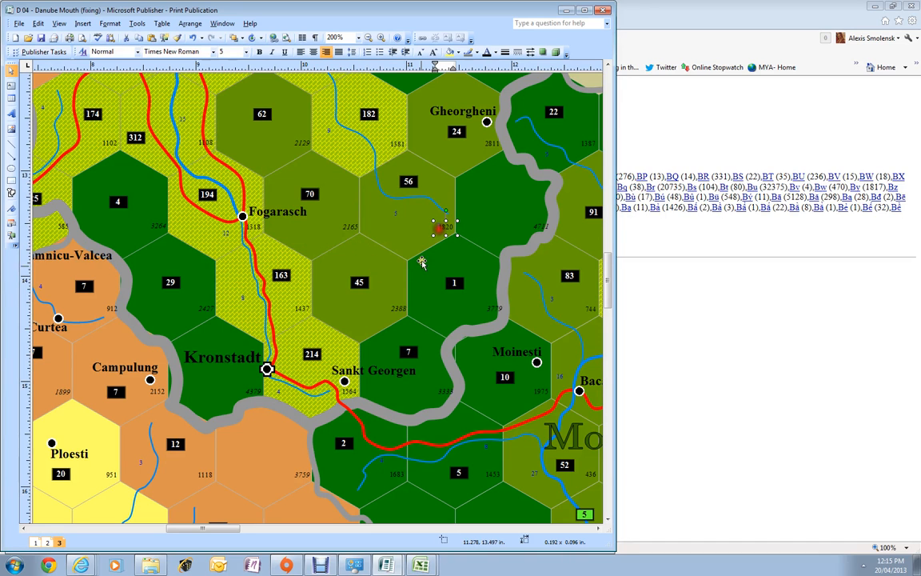
{"action": "left_click", "coordinate": [440, 206]}
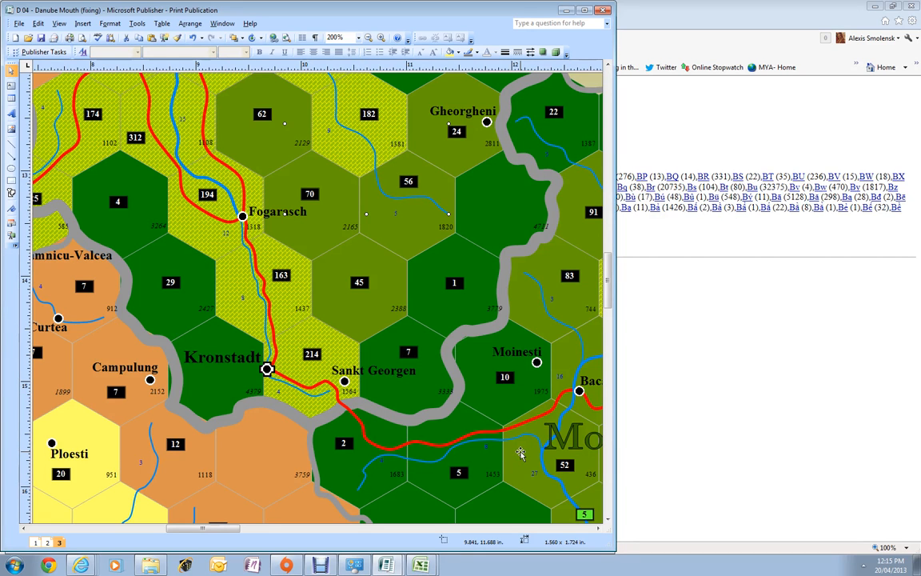
{"action": "left_click", "coordinate": [213, 399]}
{"action": "left_click", "coordinate": [767, 346]}
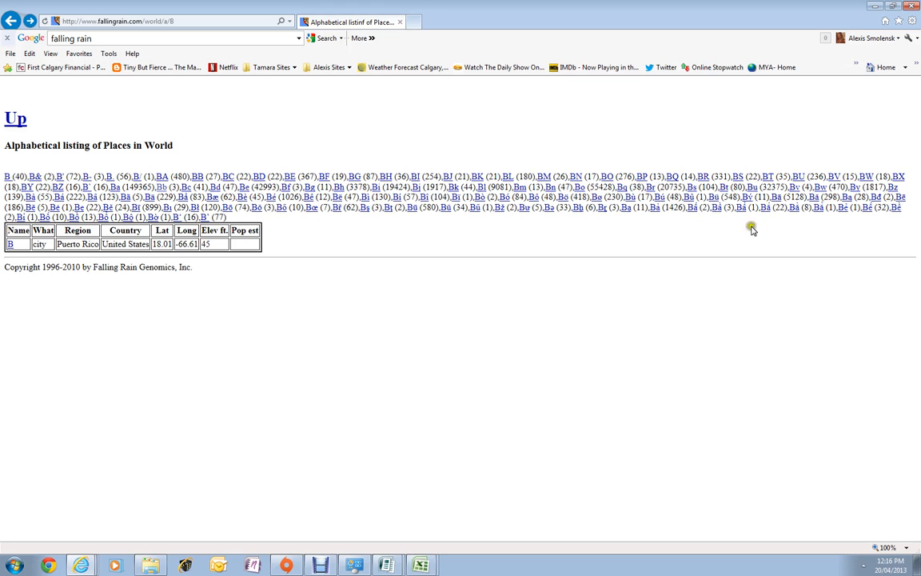
Close the browser and resize the New Sources 6feb13 Excel window to fit beside the Danube Mouth map
{"action": "left_click", "coordinate": [912, 5]}
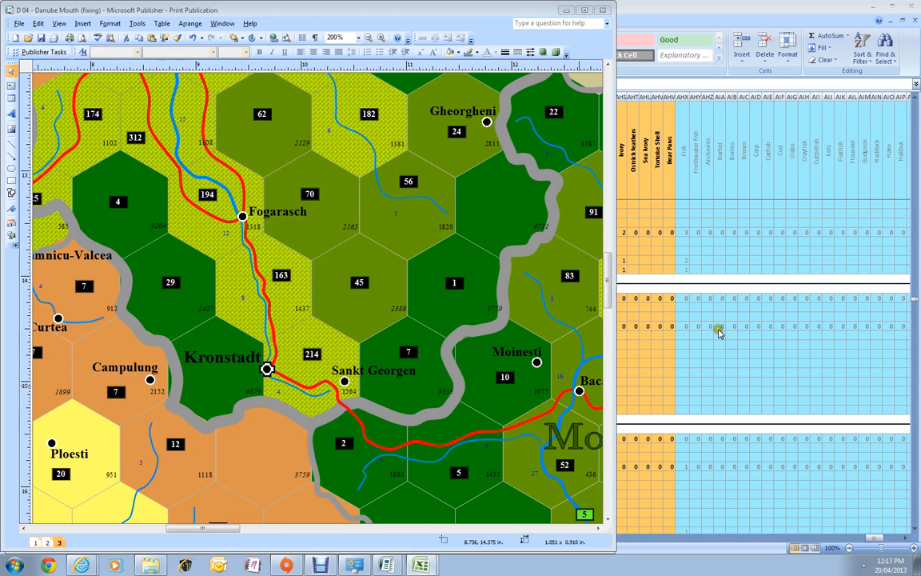
{"action": "left_click", "coordinate": [681, 232]}
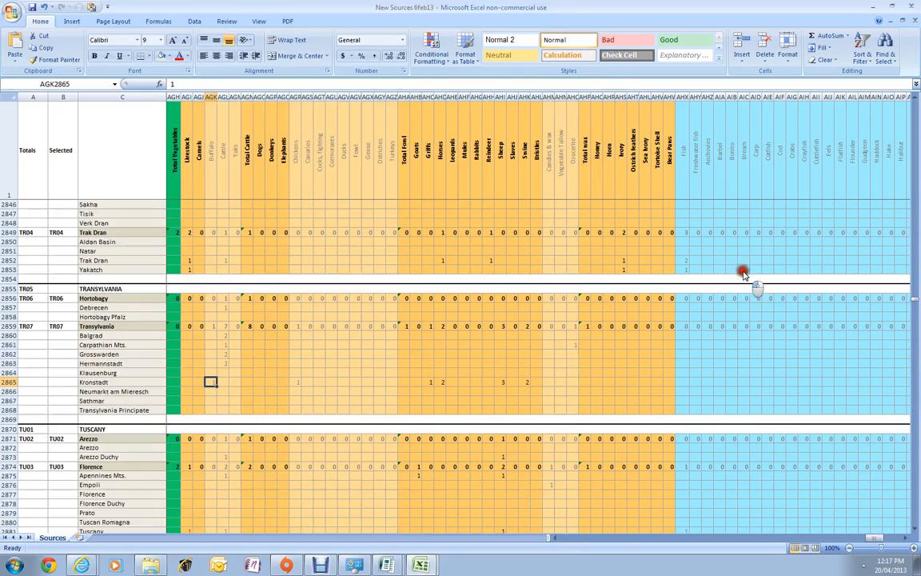
{"action": "left_click", "coordinate": [893, 7]}
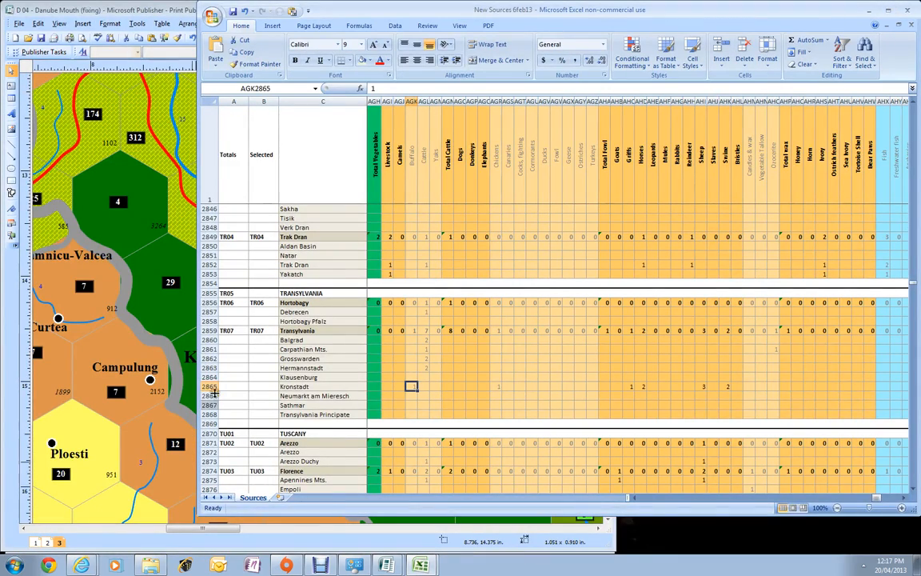
{"action": "left_click_drag", "start_coordinate": [198, 516], "coordinate": [620, 552]}
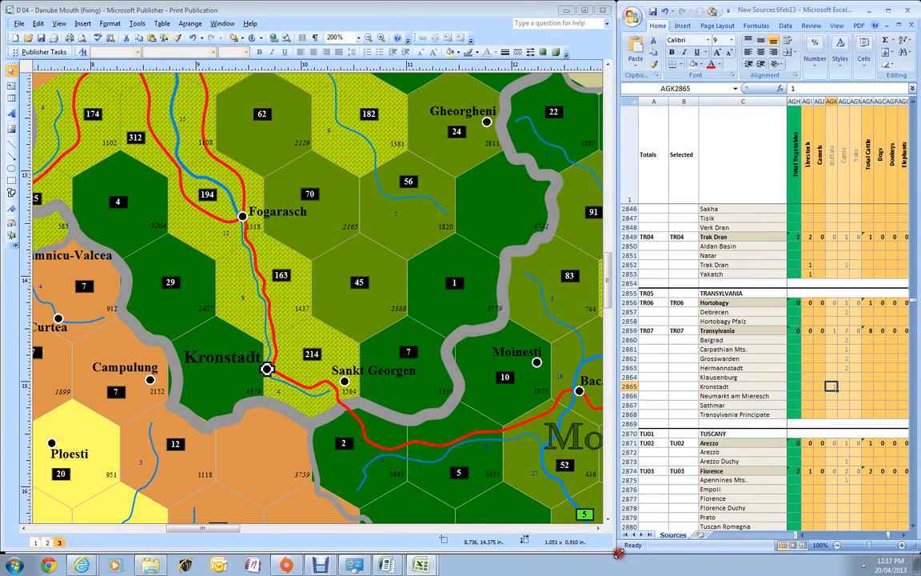
{"action": "left_click", "coordinate": [262, 227]}
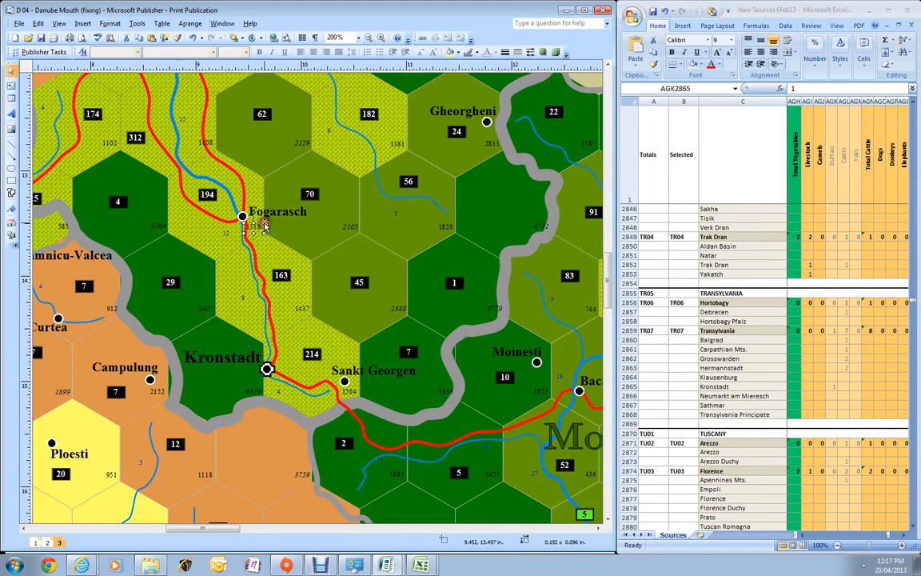
Examine the white hexes north of Kronstadt on the two-mile map and their counterpart hexes and labels 163 and 214 on the Danube Mouth map
{"action": "left_click", "coordinate": [410, 528]}
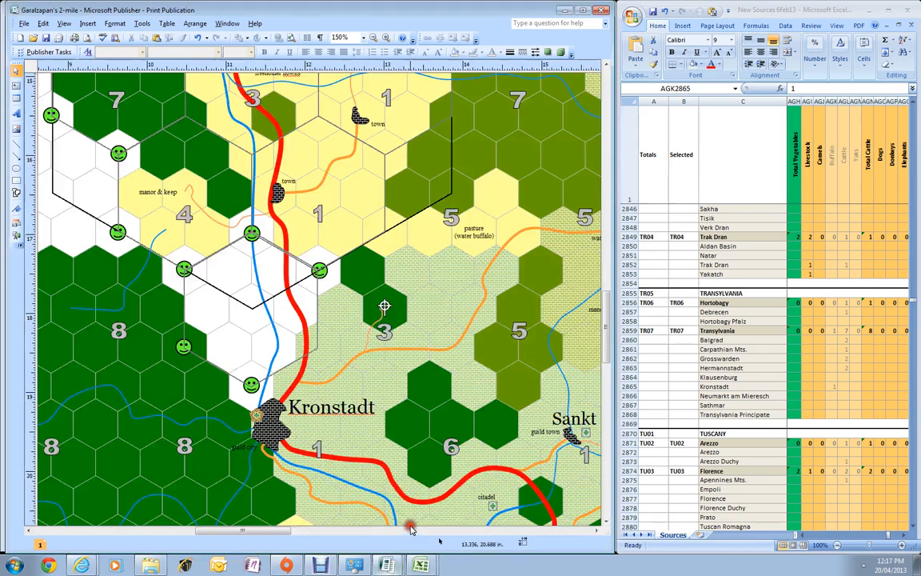
{"action": "left_click", "coordinate": [247, 330]}
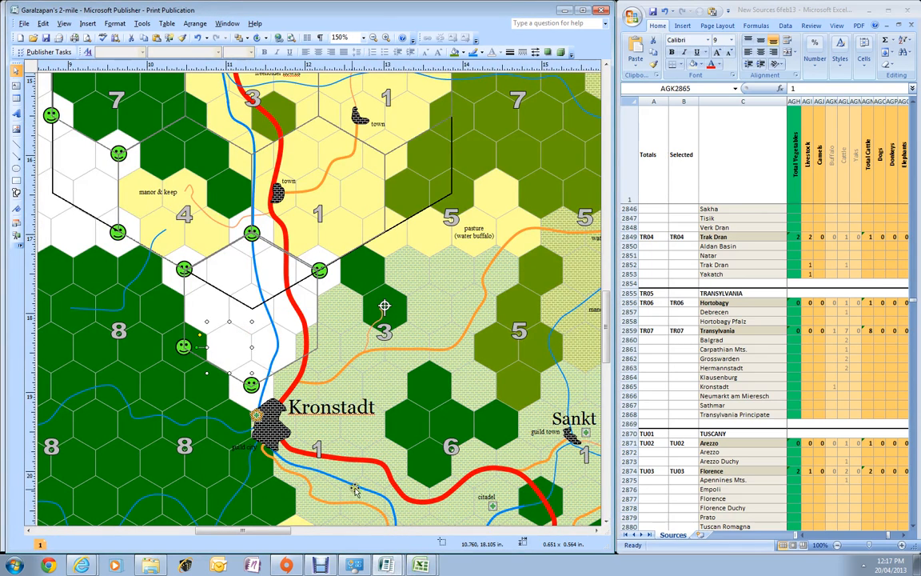
{"action": "left_click_drag", "start_coordinate": [263, 530], "coordinate": [247, 534]}
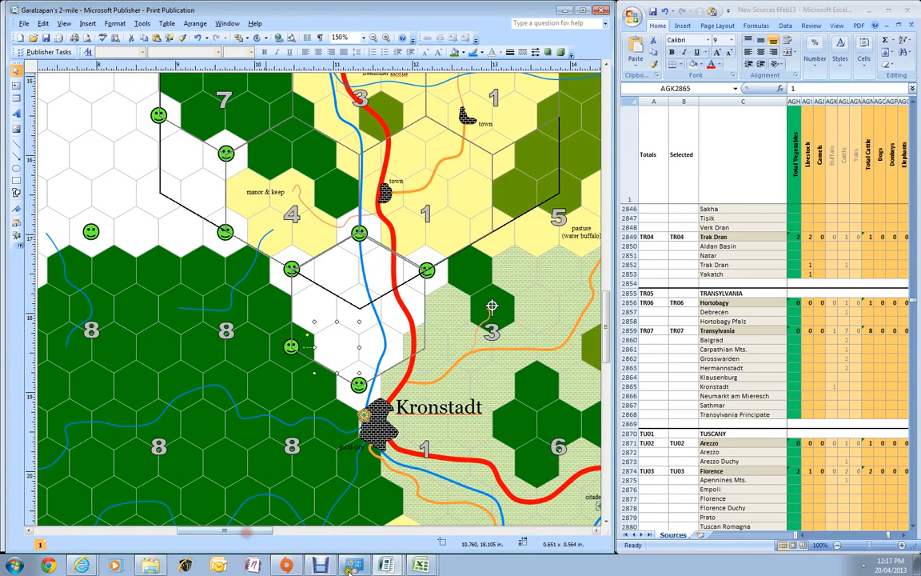
{"action": "left_click", "coordinate": [397, 544]}
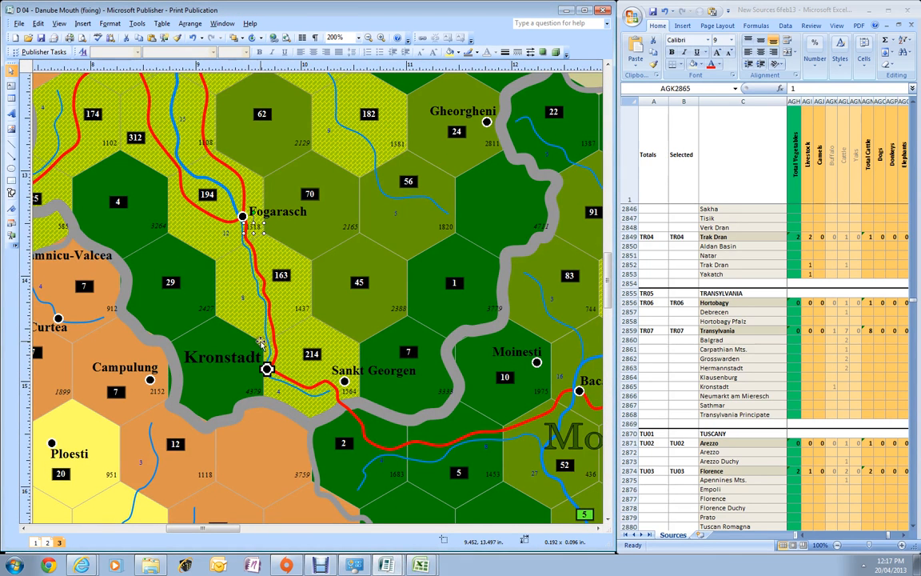
{"action": "left_click", "coordinate": [199, 394]}
{"action": "left_click", "coordinate": [231, 271]}
{"action": "left_click", "coordinate": [312, 339]}
{"action": "left_click", "coordinate": [251, 392]}
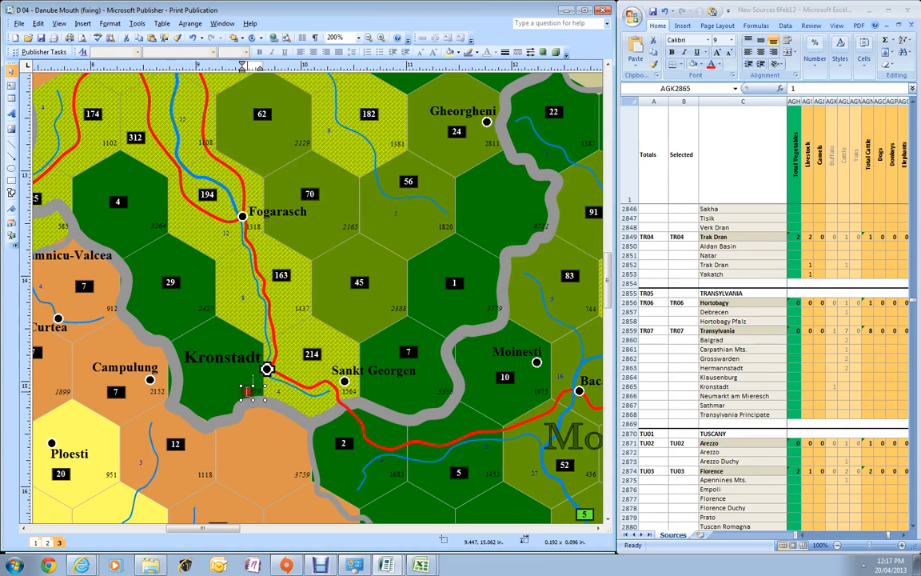
{"action": "left_click", "coordinate": [214, 384]}
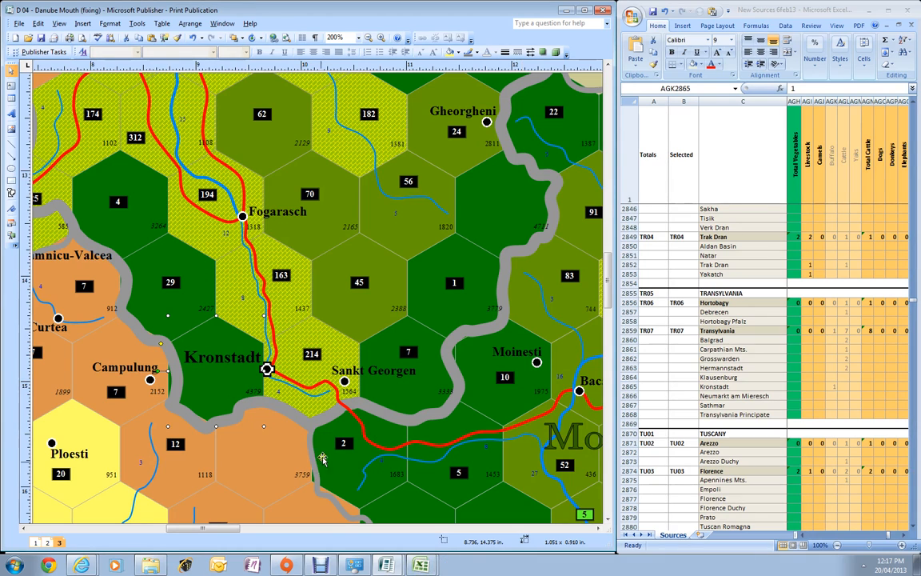
{"action": "left_click", "coordinate": [307, 352]}
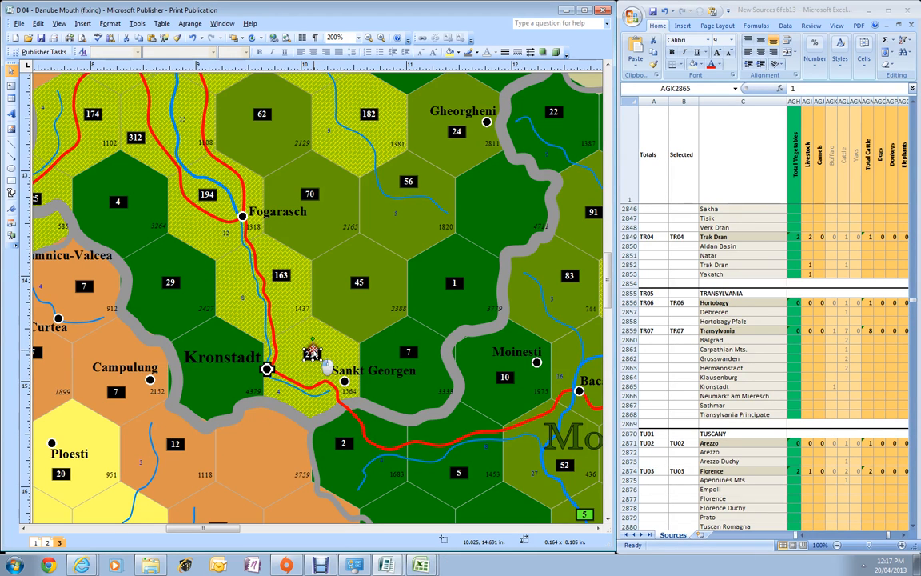
{"action": "left_click", "coordinate": [283, 274]}
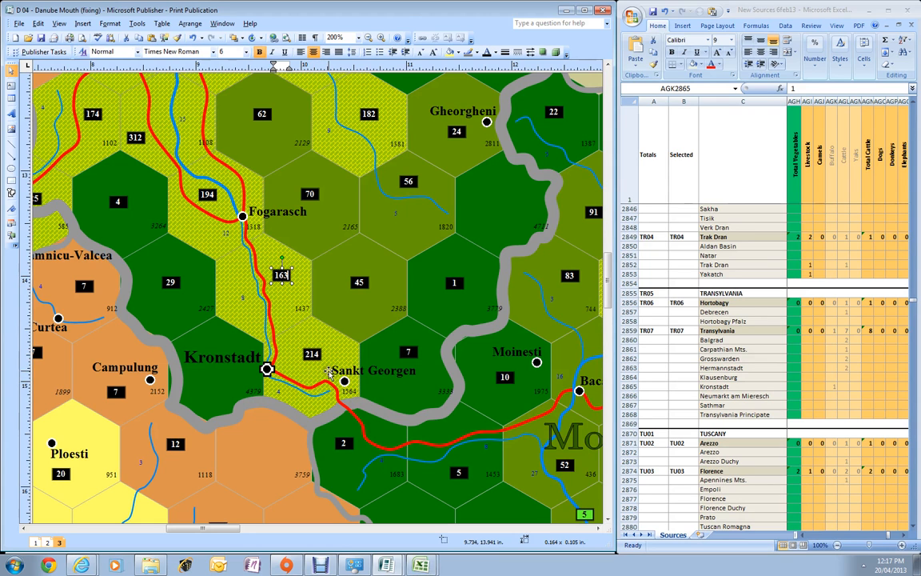
In the Hex Generator workbook's Entry sheet, change the formula in A12 to =377/3
{"action": "left_click", "coordinate": [420, 564]}
{"action": "left_click", "coordinate": [442, 527]}
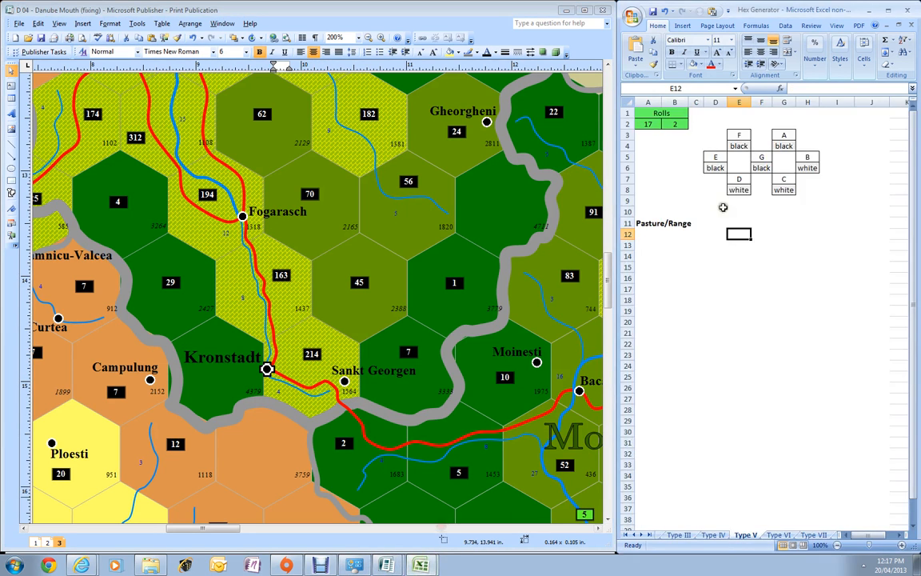
{"action": "left_click", "coordinate": [631, 534]}
{"action": "left_click", "coordinate": [666, 535]}
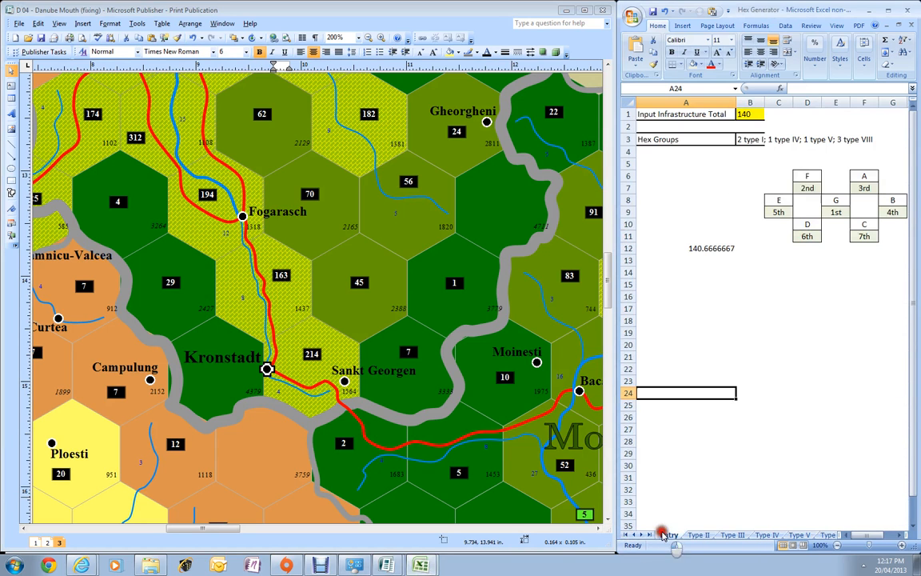
{"action": "left_click", "coordinate": [643, 248]}
{"action": "left_click", "coordinate": [802, 90]}
{"action": "double_click", "coordinate": [802, 90]}
{"action": "type", "text": "3"}
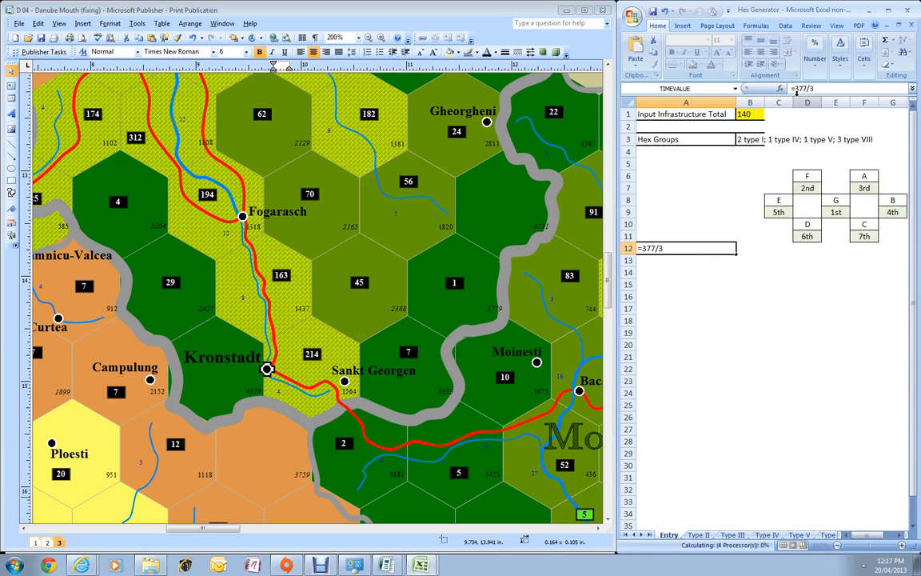
{"action": "type", "text": "77"}
{"action": "key", "text": "Return"}
Set the input infrastructure total to 125 and review the generated hex groups
{"action": "left_click", "coordinate": [744, 113]}
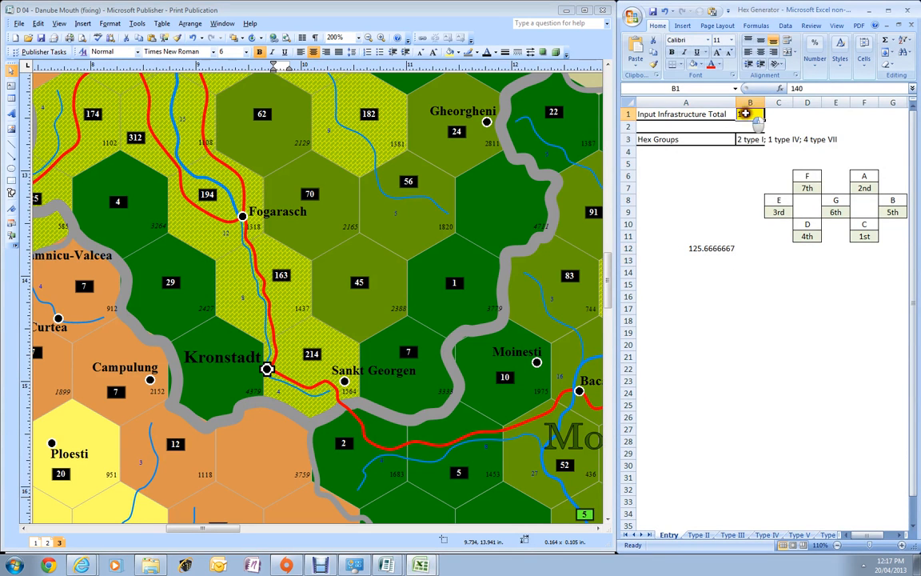
{"action": "type", "text": "1"}
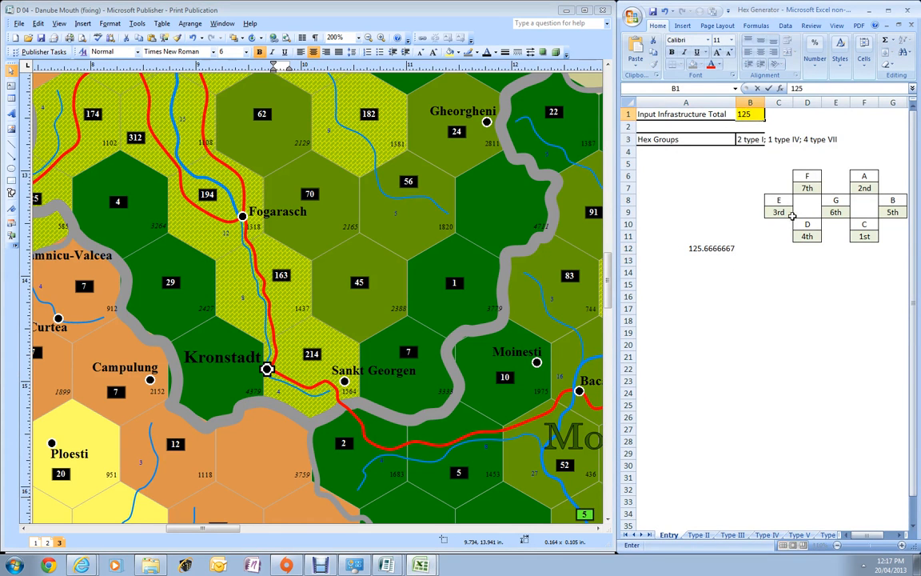
{"action": "type", "text": "25"}
{"action": "key", "text": "ctrl+Return"}
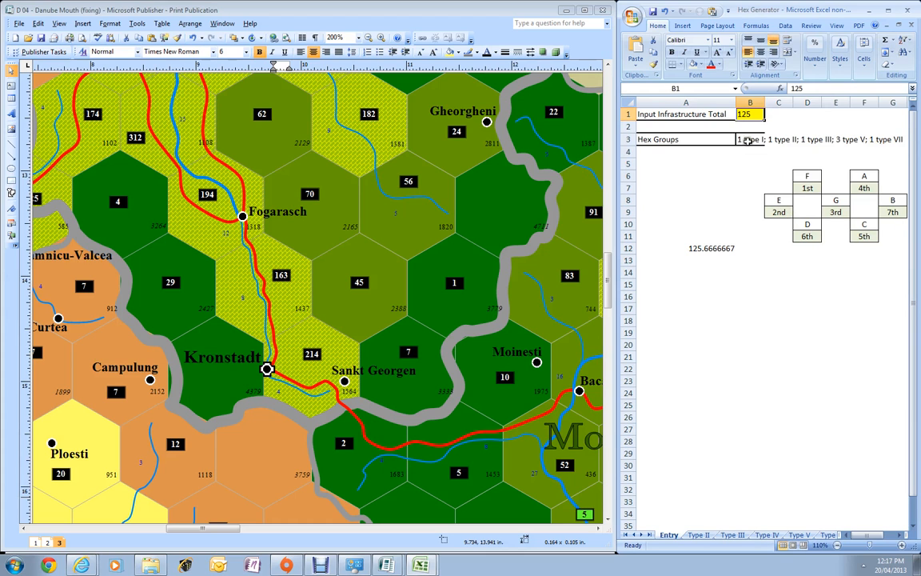
{"action": "left_click", "coordinate": [779, 140]}
{"action": "left_click", "coordinate": [809, 140]}
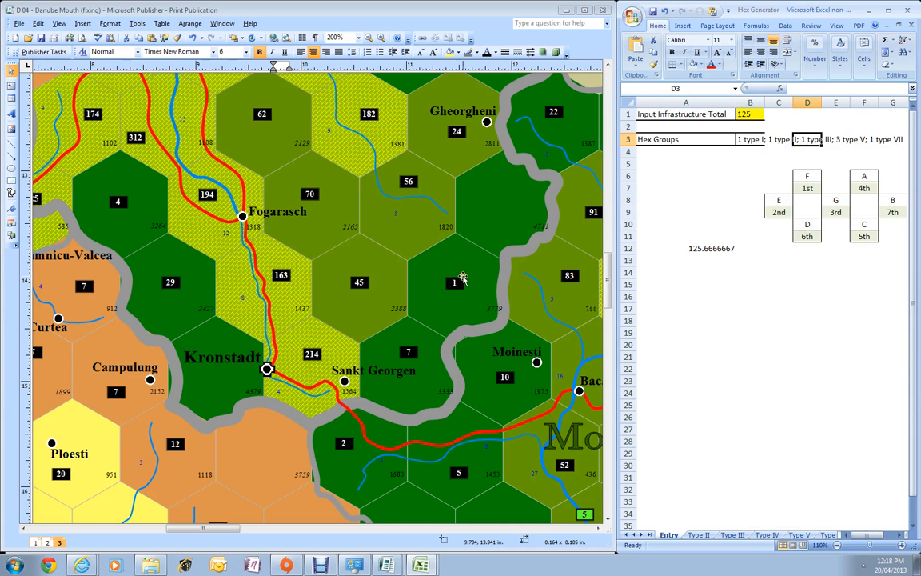
On the two-mile map, copy the WordArt label 5 onto the centre of the white hex group north of Kronstadt
{"action": "left_click", "coordinate": [387, 568]}
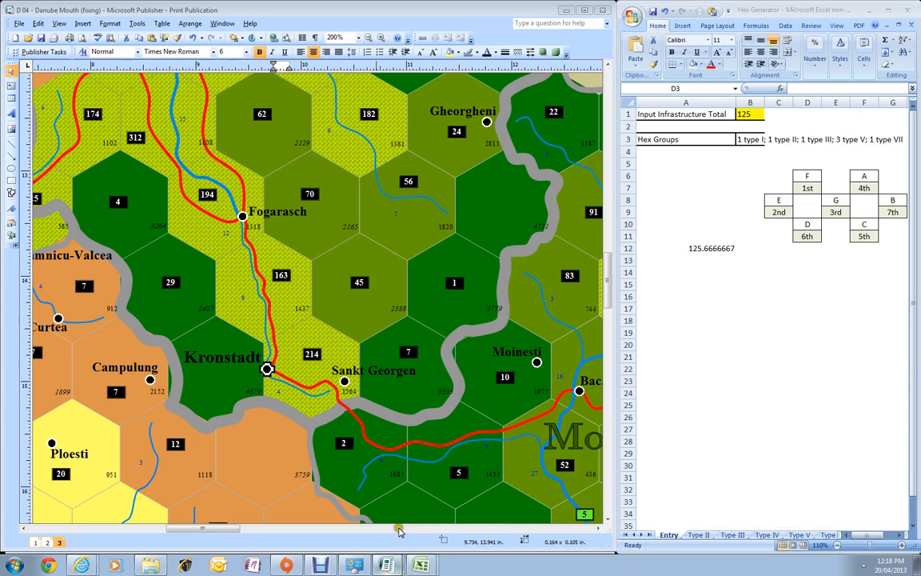
{"action": "left_click", "coordinate": [395, 524]}
{"action": "left_click", "coordinate": [559, 217]}
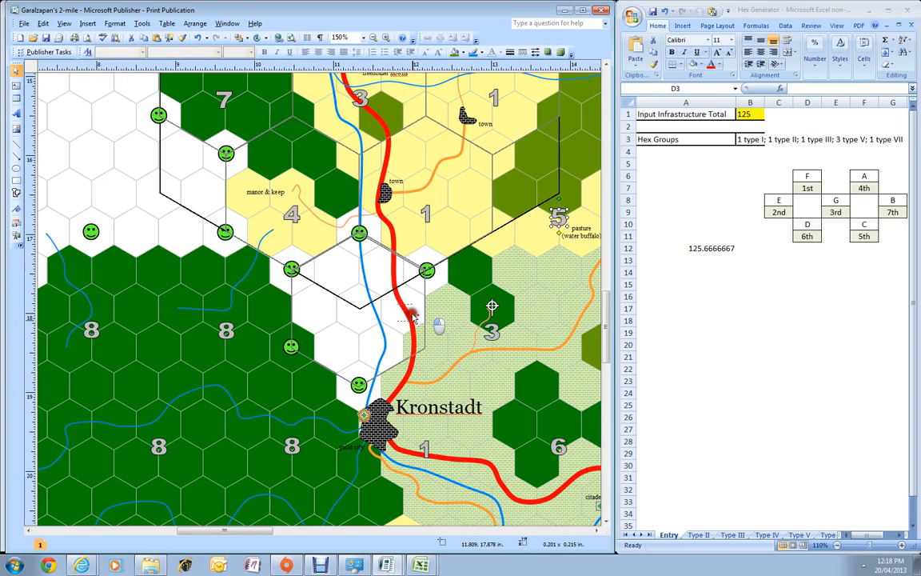
{"action": "left_click_drag", "start_coordinate": [361, 335], "coordinate": [359, 331]}
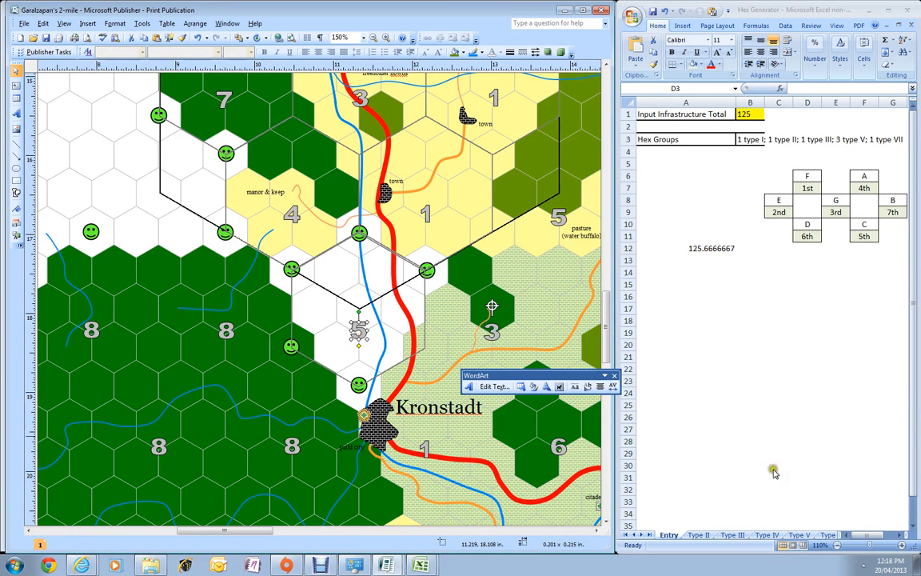
Reroll the hex pattern and feature on the Hex Generator's Type V sheet
{"action": "left_click", "coordinate": [800, 534]}
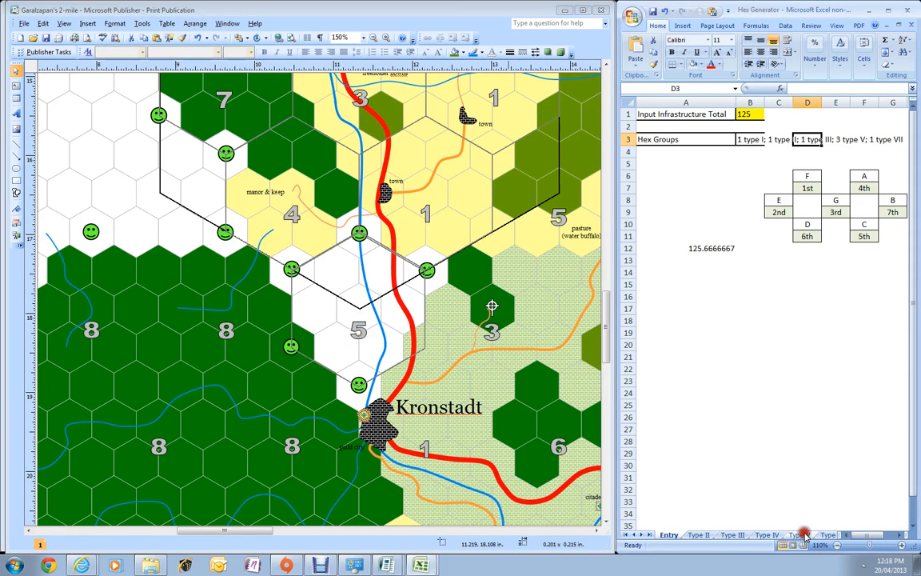
{"action": "left_click", "coordinate": [692, 256]}
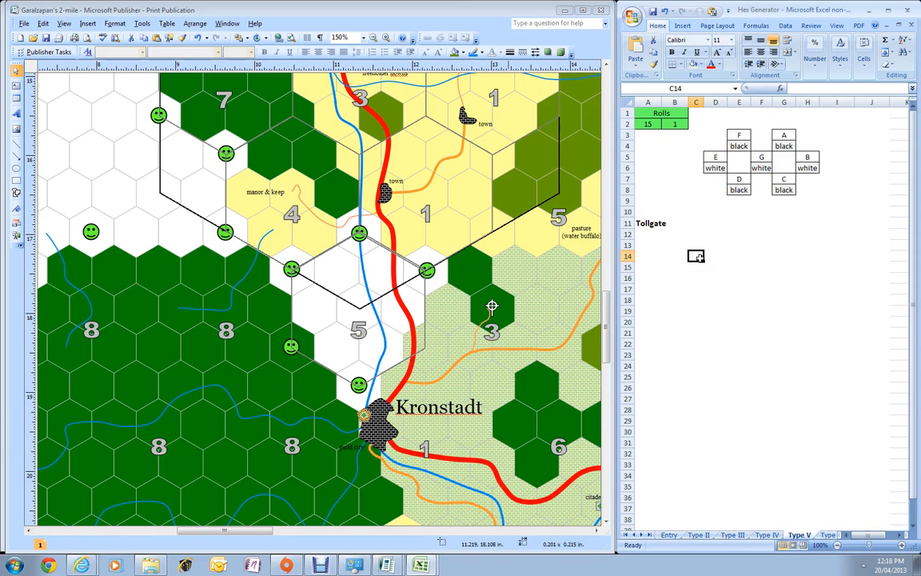
{"action": "key", "text": "F9"}
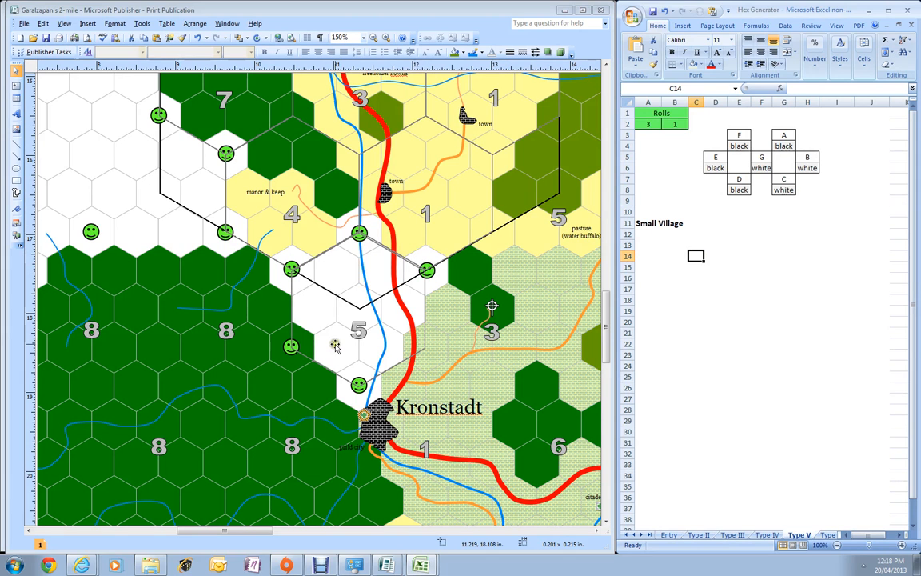
Fill the new group 5's black-rolled hexes F, A, E and D with dark green
{"action": "left_click", "coordinate": [302, 312]}
{"action": "left_click", "coordinate": [383, 266], "text": "ctrl"}
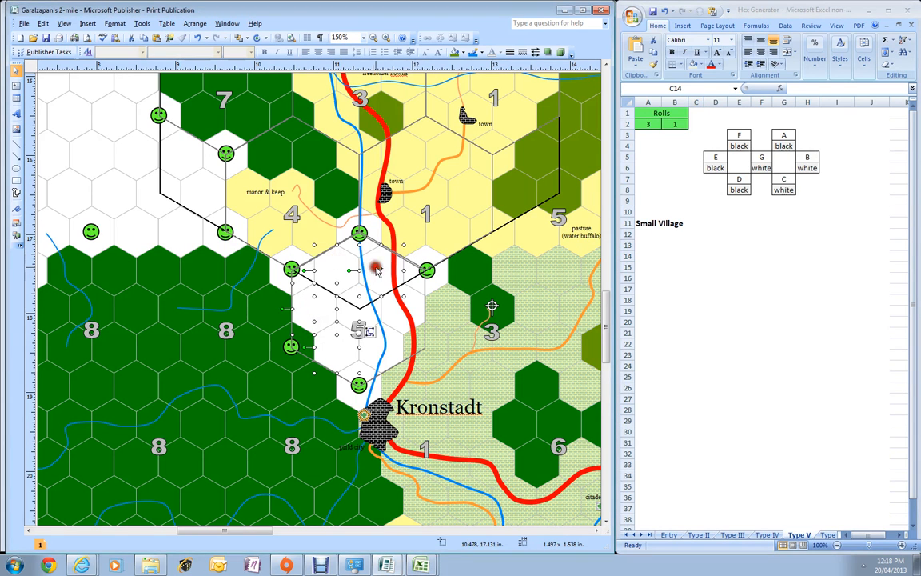
{"action": "left_click", "coordinate": [463, 54]}
{"action": "left_click", "coordinate": [433, 128]}
Fill the remaining white-rolled hexes of group 5 north of Kronstadt with pale yellow
{"action": "left_click", "coordinate": [268, 314]}
{"action": "scroll", "coordinate": [264, 360], "scroll_direction": "down", "scroll_amount": 3}
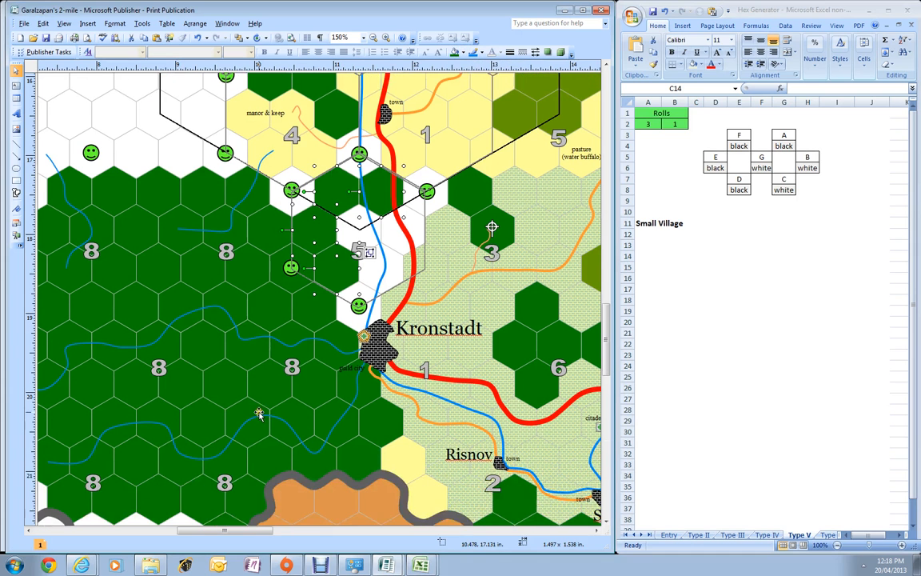
{"action": "left_click_drag", "start_coordinate": [252, 534], "coordinate": [231, 534]}
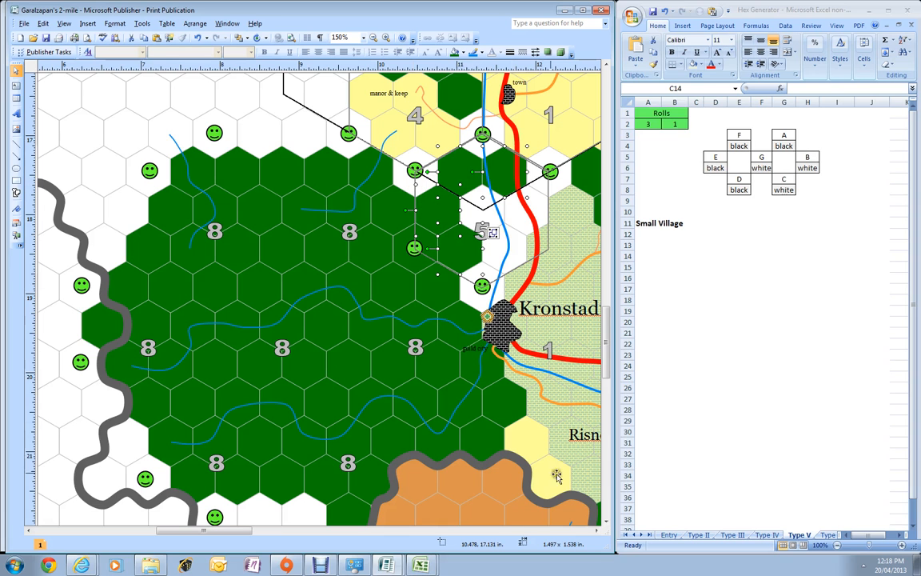
{"action": "left_click_drag", "start_coordinate": [213, 530], "coordinate": [242, 528]}
{"action": "scroll", "coordinate": [466, 404], "scroll_direction": "up", "scroll_amount": 1}
{"action": "scroll", "coordinate": [466, 404], "scroll_direction": "up", "scroll_amount": 1}
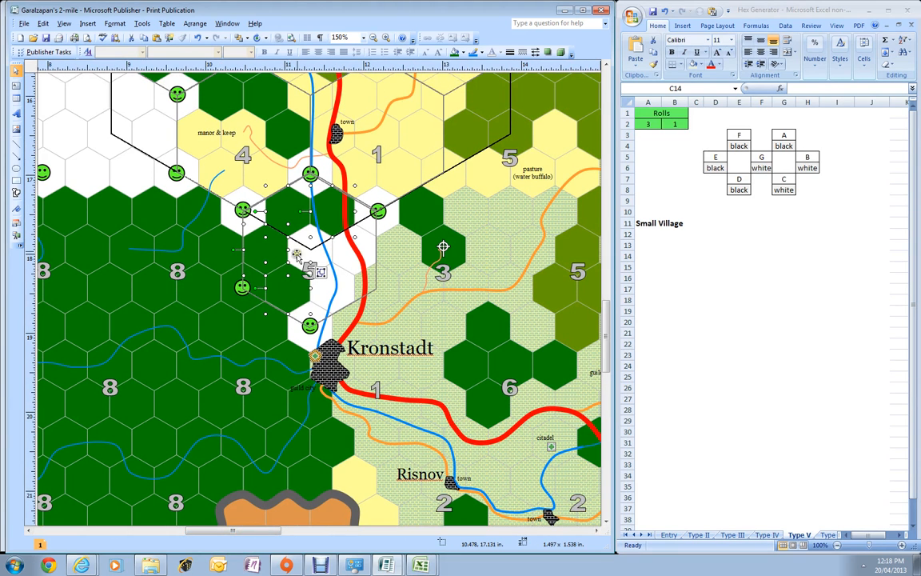
{"action": "left_click", "coordinate": [344, 266], "text": "shift"}
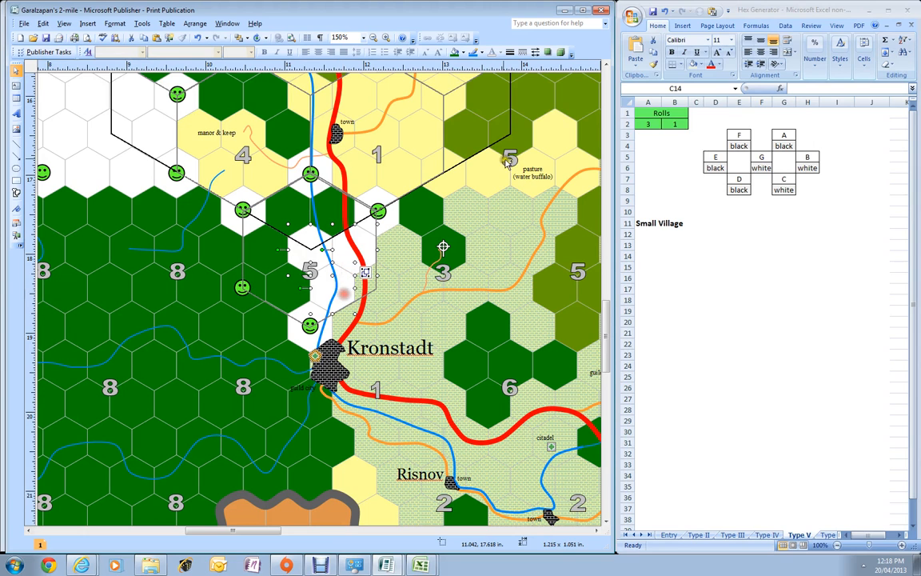
{"action": "left_click", "coordinate": [464, 52]}
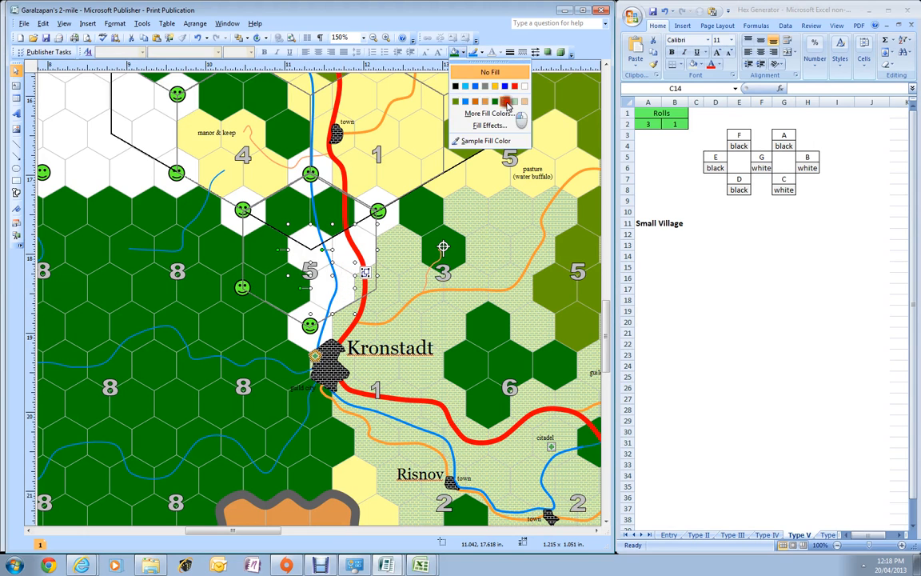
{"action": "left_click", "coordinate": [457, 91]}
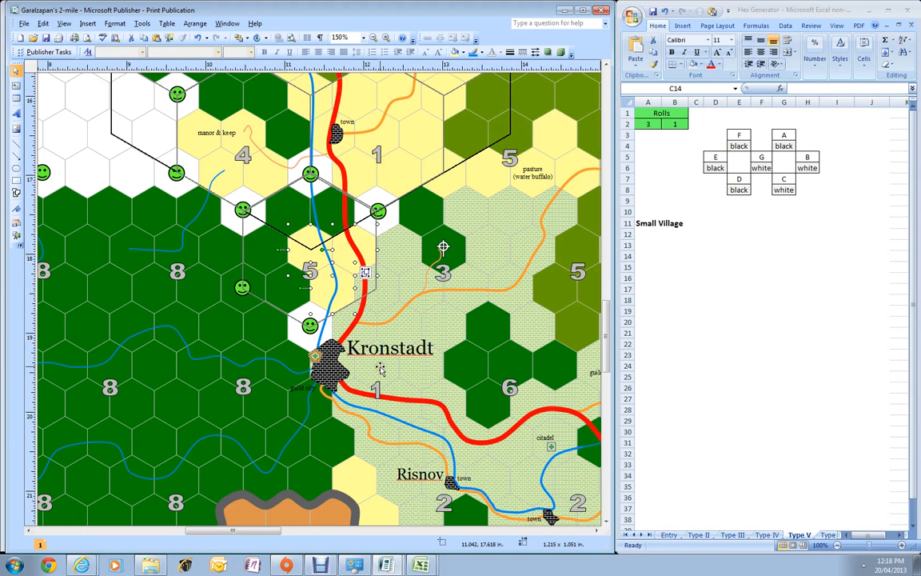
Reroll the hex order on the Entry sheet and inspect the matching hex of group 5 beside the red road
{"action": "left_click", "coordinate": [761, 269]}
{"action": "left_click", "coordinate": [667, 534]}
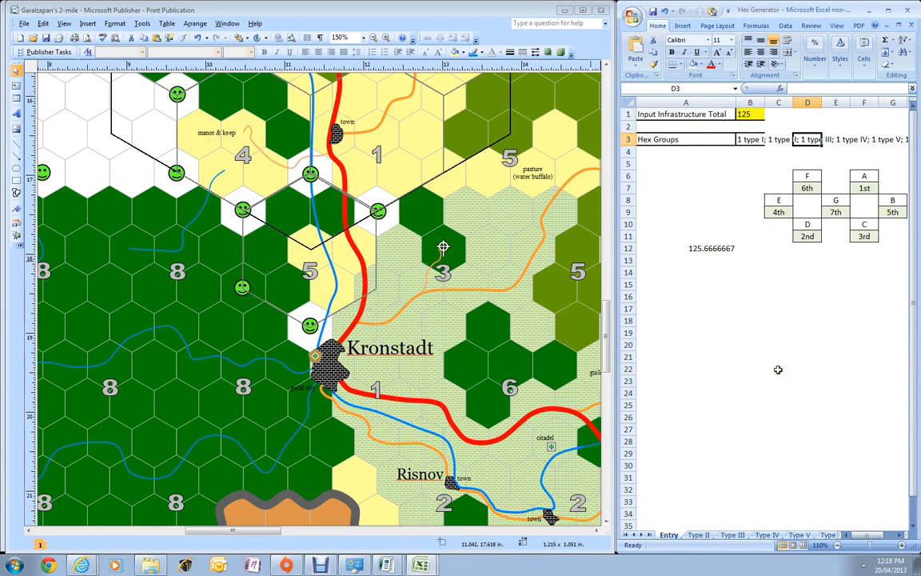
{"action": "key", "text": "F9"}
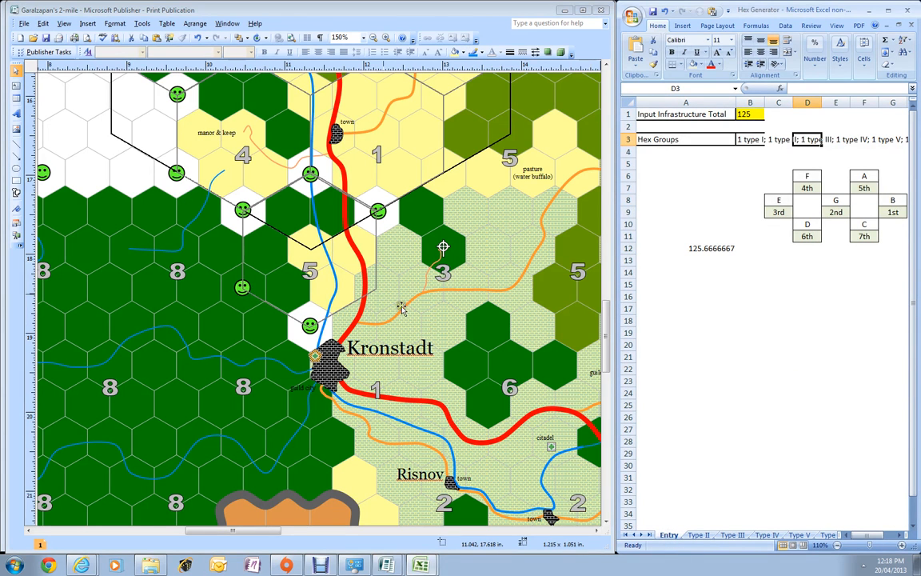
{"action": "left_click", "coordinate": [318, 232]}
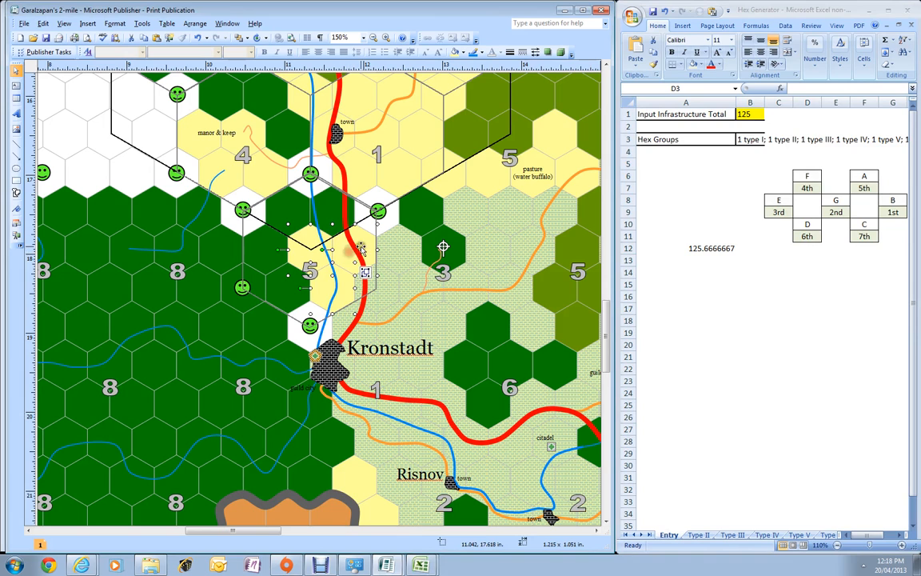
{"action": "left_click", "coordinate": [360, 238]}
{"action": "left_click", "coordinate": [431, 242]}
{"action": "left_click", "coordinate": [360, 241]}
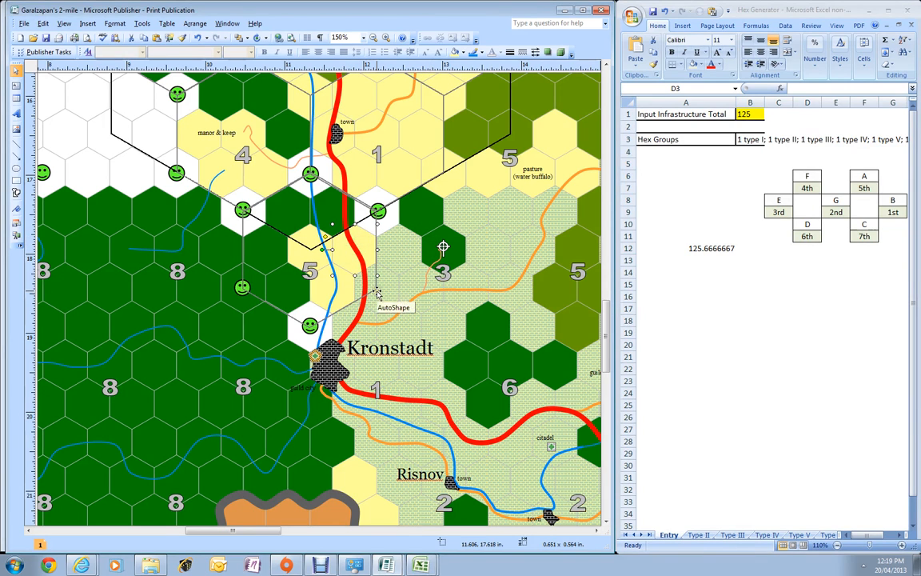
Apply the black brick fill and 0.25 pt line of the town shape north of Kronstadt to new AutoShapes
{"action": "left_click", "coordinate": [337, 136]}
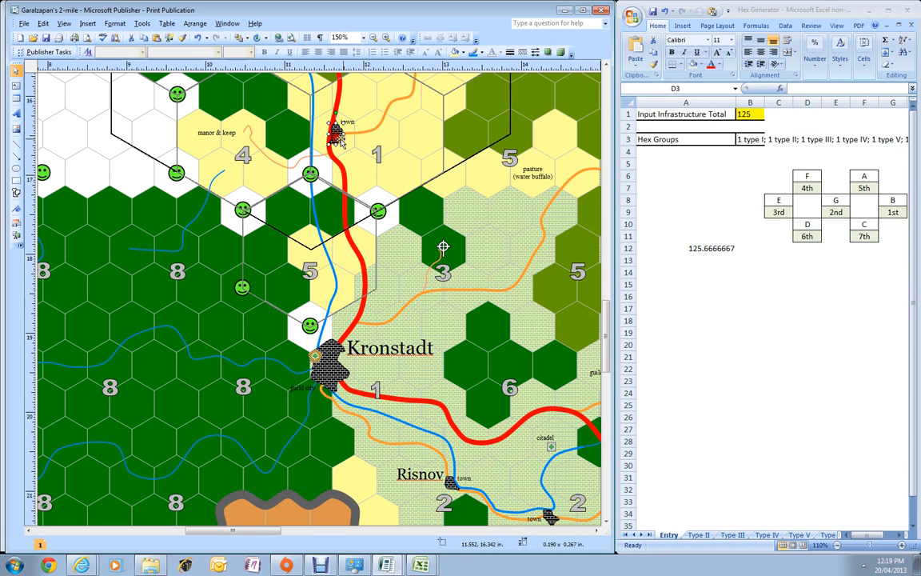
{"action": "left_click", "coordinate": [510, 52]}
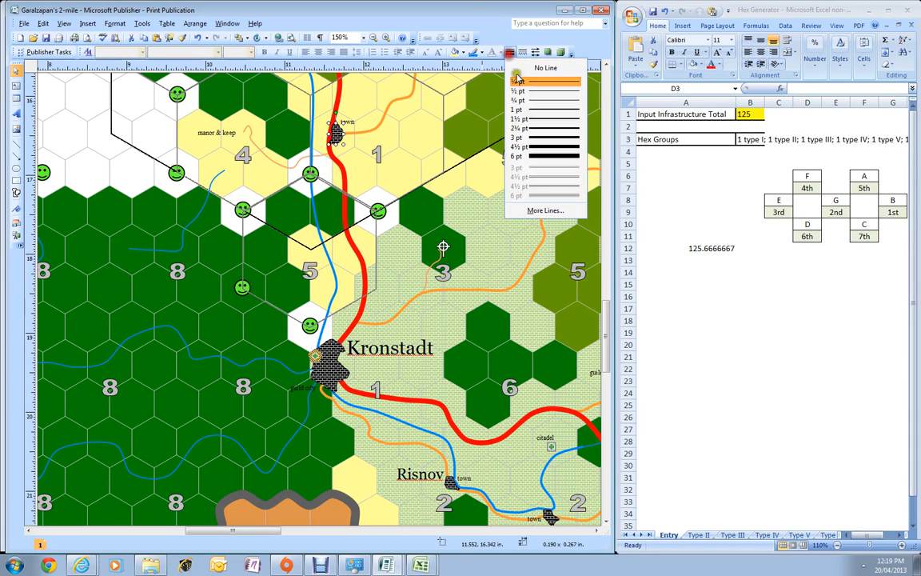
{"action": "left_click", "coordinate": [545, 211]}
{"action": "left_click", "coordinate": [198, 365]}
{"action": "left_click", "coordinate": [318, 386]}
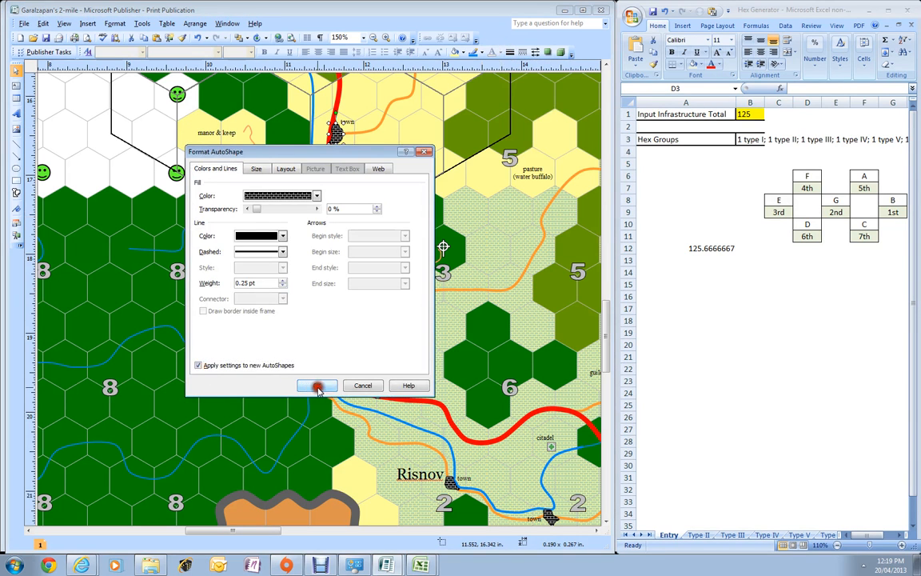
{"action": "left_click", "coordinate": [16, 192]}
{"action": "mouse_move", "coordinate": [56, 198]}
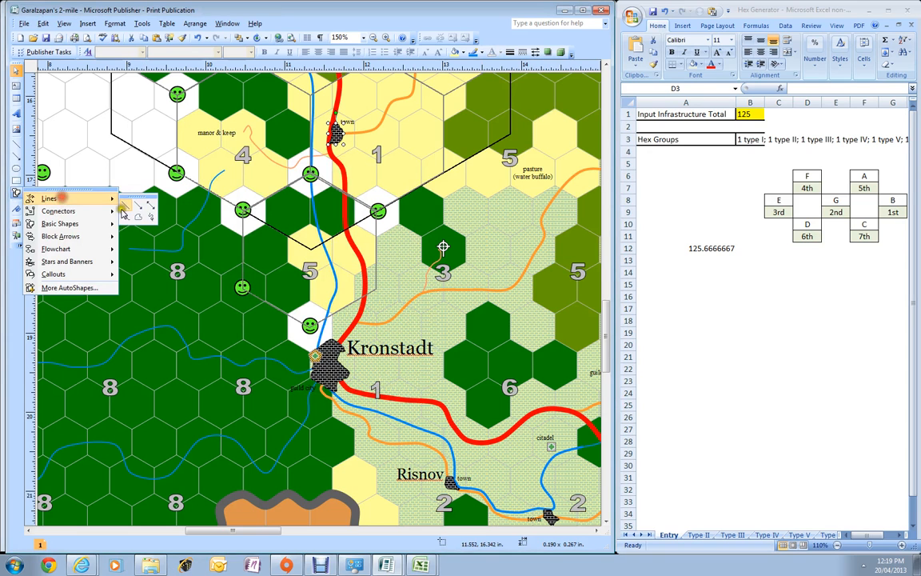
{"action": "left_click", "coordinate": [124, 207]}
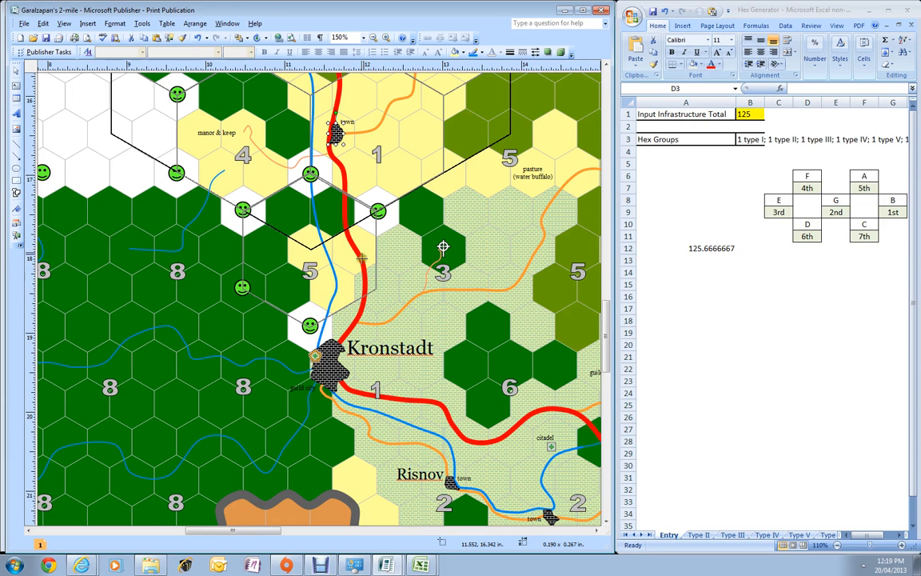
{"action": "left_click_drag", "start_coordinate": [354, 233], "coordinate": [387, 260]}
{"action": "left_click", "coordinate": [386, 260]}
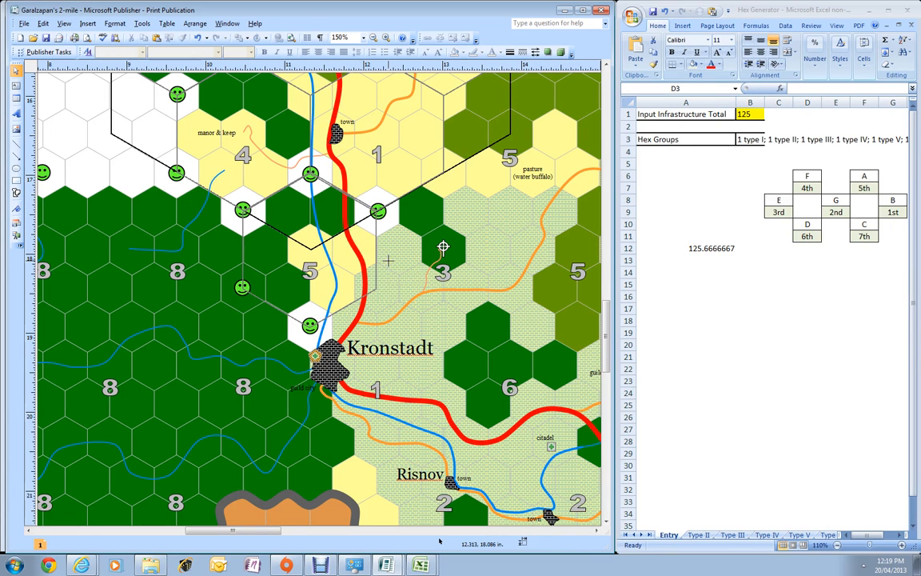
Draw a small freeform settlement shape, about 0.17 x 0.15 in, on the red road in group 5 north of Kronstadt
{"action": "left_click", "coordinate": [81, 203]}
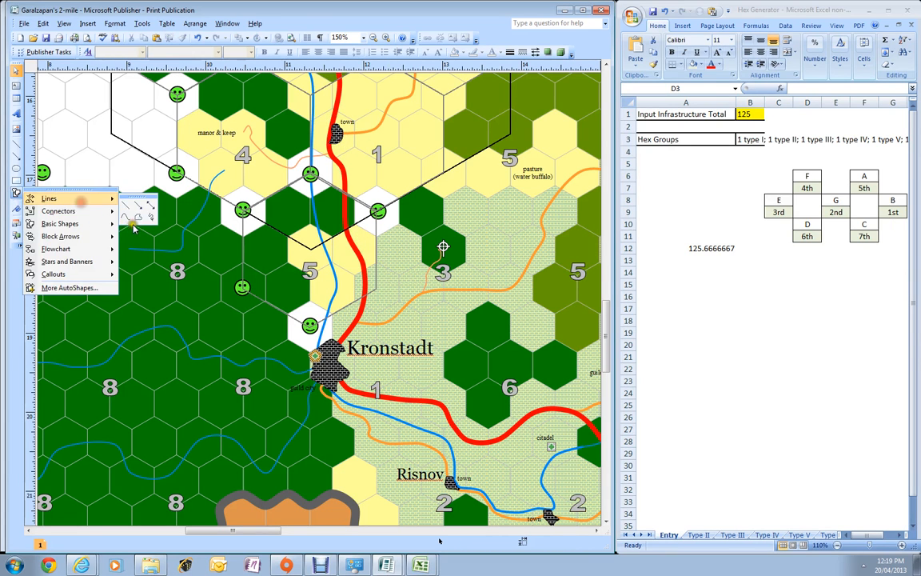
{"action": "left_click", "coordinate": [154, 216]}
{"action": "left_click", "coordinate": [361, 254]}
{"action": "left_click_drag", "start_coordinate": [364, 245], "coordinate": [358, 247]}
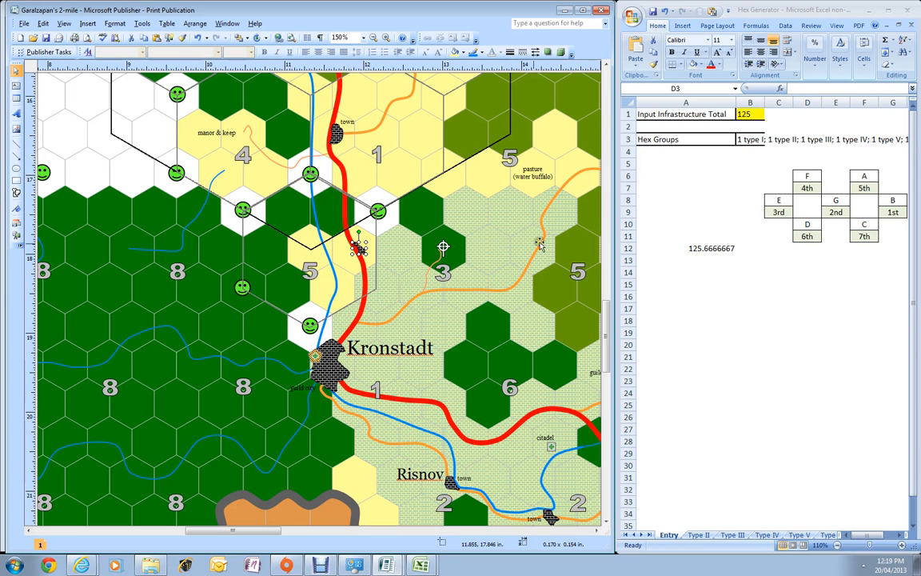
Copy the northern town's label next to the new settlement shape and change its text to "village"
{"action": "left_click", "coordinate": [351, 122]}
{"action": "left_click_drag", "start_coordinate": [351, 122], "coordinate": [376, 253]}
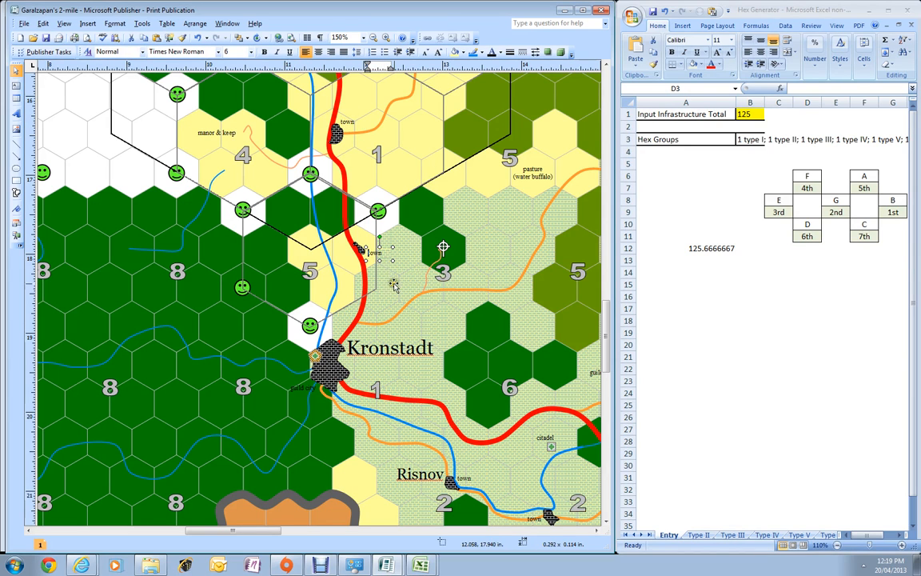
{"action": "key", "text": "ctrl+a"}
{"action": "type", "text": "vi"}
Fill the white hex directly north of Kronstadt with pale yellow
{"action": "left_click", "coordinate": [311, 312]}
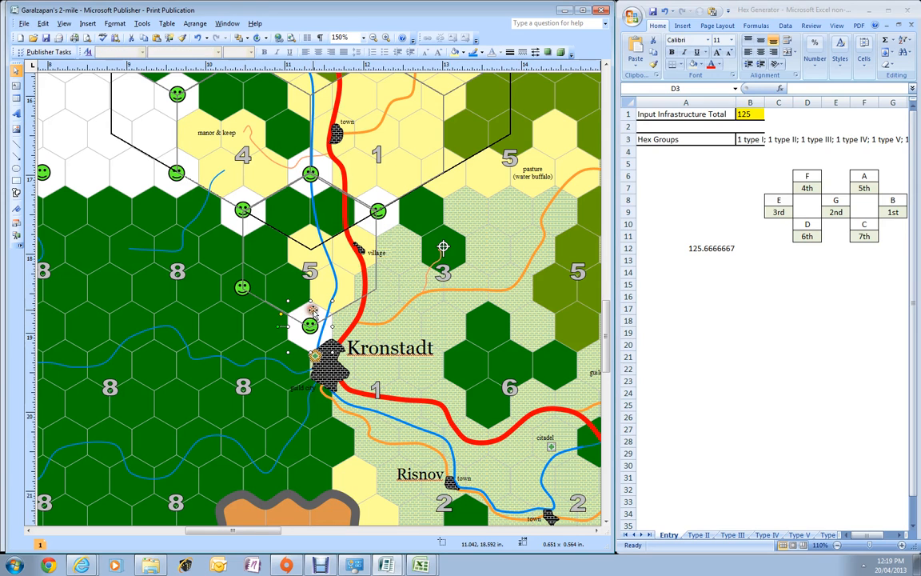
{"action": "left_click", "coordinate": [293, 366]}
{"action": "left_click", "coordinate": [271, 331]}
{"action": "left_click", "coordinate": [290, 290]}
{"action": "left_click", "coordinate": [350, 367]}
{"action": "left_click", "coordinate": [354, 372]}
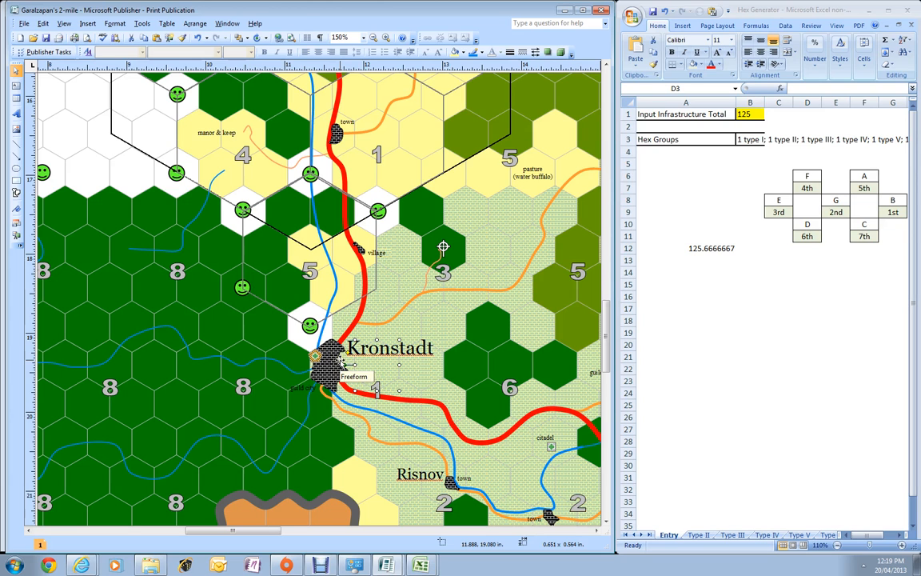
{"action": "left_click", "coordinate": [317, 314]}
{"action": "left_click", "coordinate": [452, 53]}
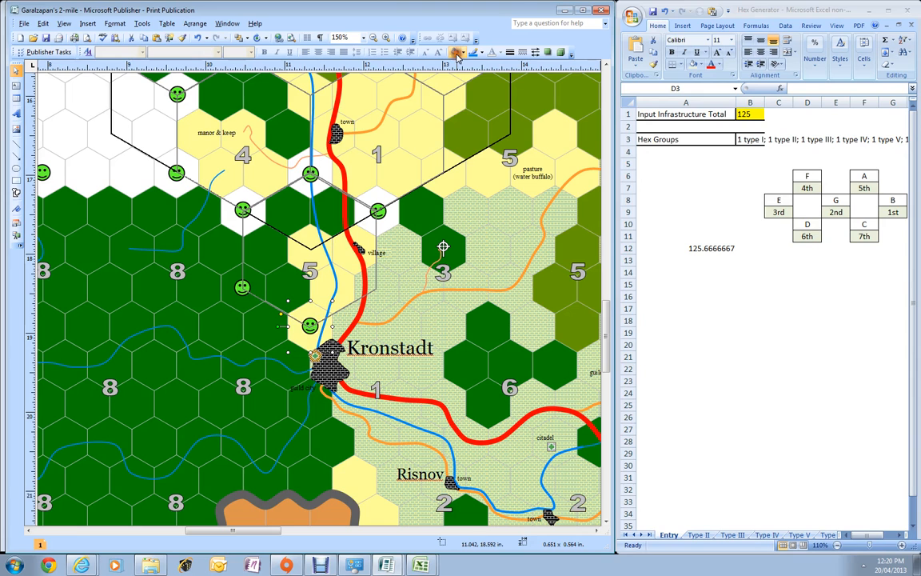
Delete the grey outline of group 5 north of Kronstadt and the two smiley markers along its southern side
{"action": "left_click", "coordinate": [311, 329]}
{"action": "key", "text": "Delete"}
{"action": "left_click", "coordinate": [244, 290]}
{"action": "key", "text": "Delete"}
{"action": "left_click", "coordinate": [302, 325]}
{"action": "key", "text": "Delete"}
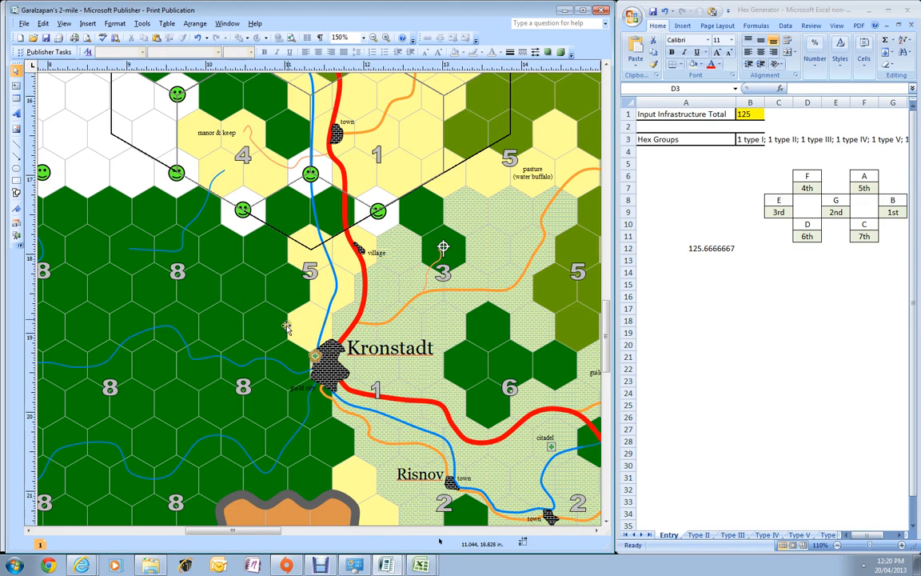
Fill group 5's white northeast corner hex with pale yellow and its northwest one with dark green, and delete both smiley markers
{"action": "left_click", "coordinate": [379, 212]}
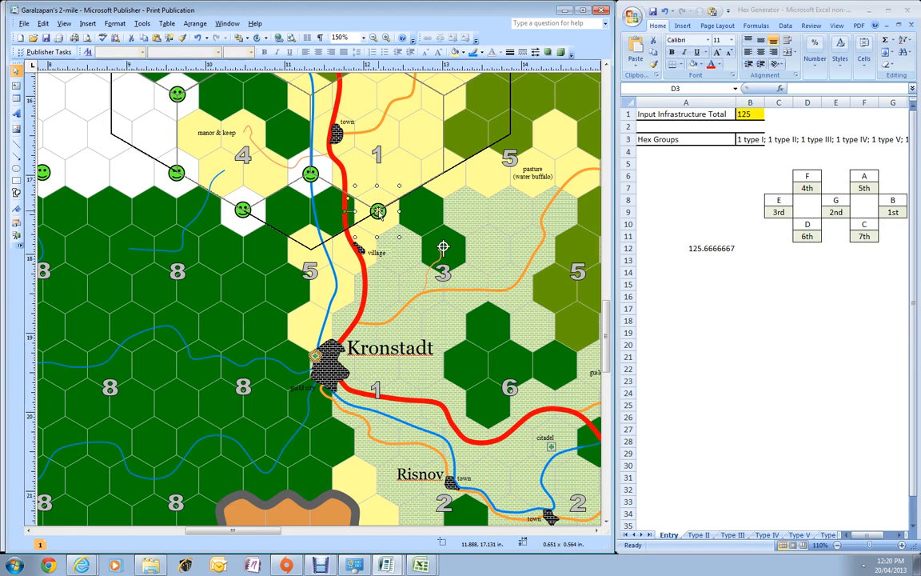
{"action": "key", "text": "Delete"}
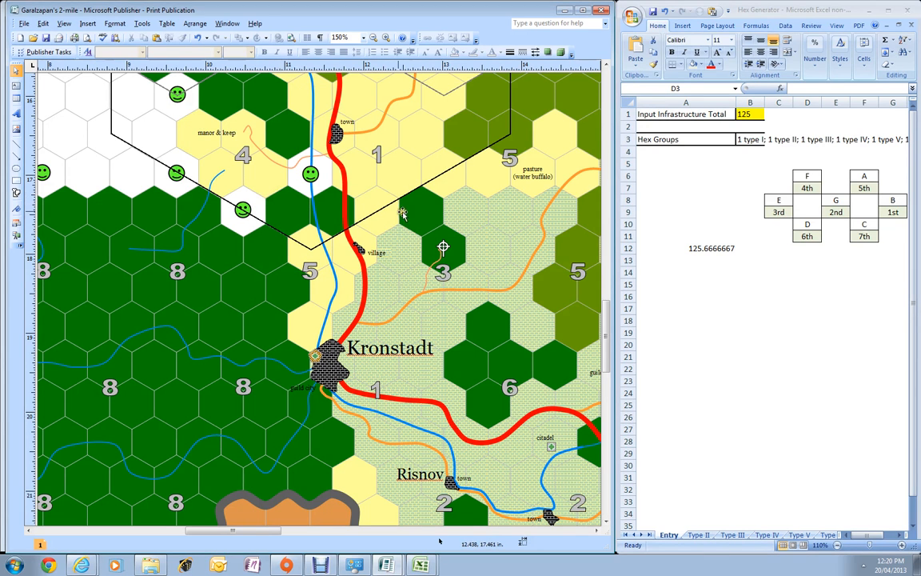
{"action": "scroll", "coordinate": [402, 213], "scroll_direction": "up", "scroll_amount": 2}
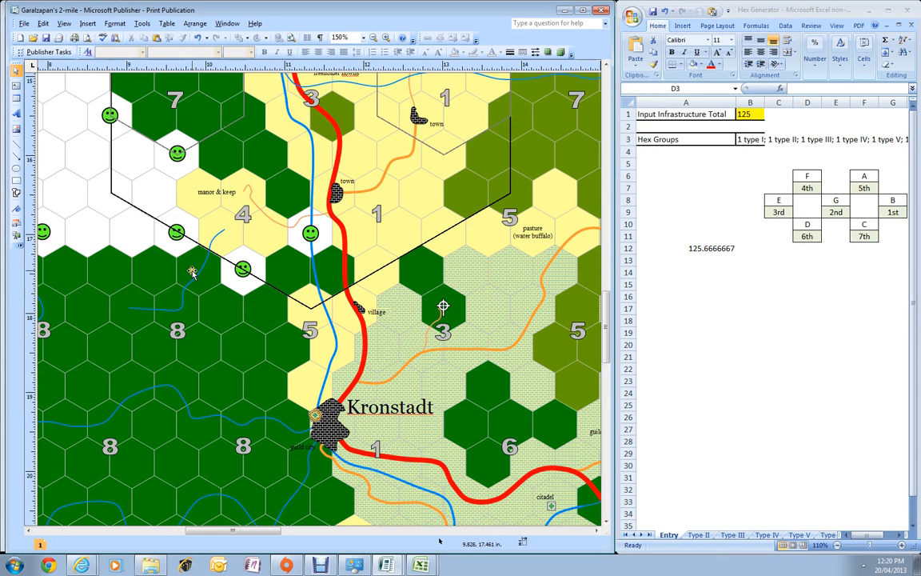
{"action": "left_click", "coordinate": [243, 268]}
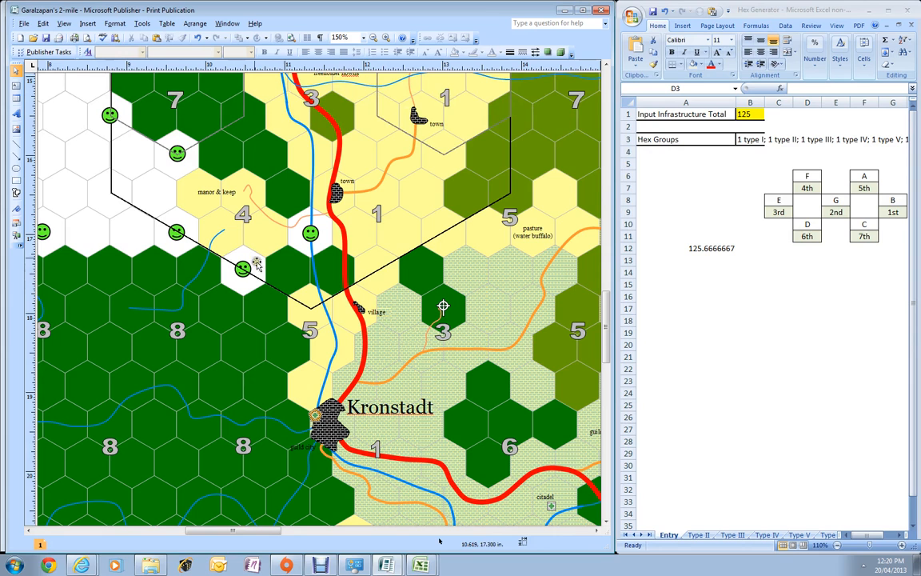
{"action": "left_click", "coordinate": [460, 55]}
{"action": "left_click", "coordinate": [494, 100]}
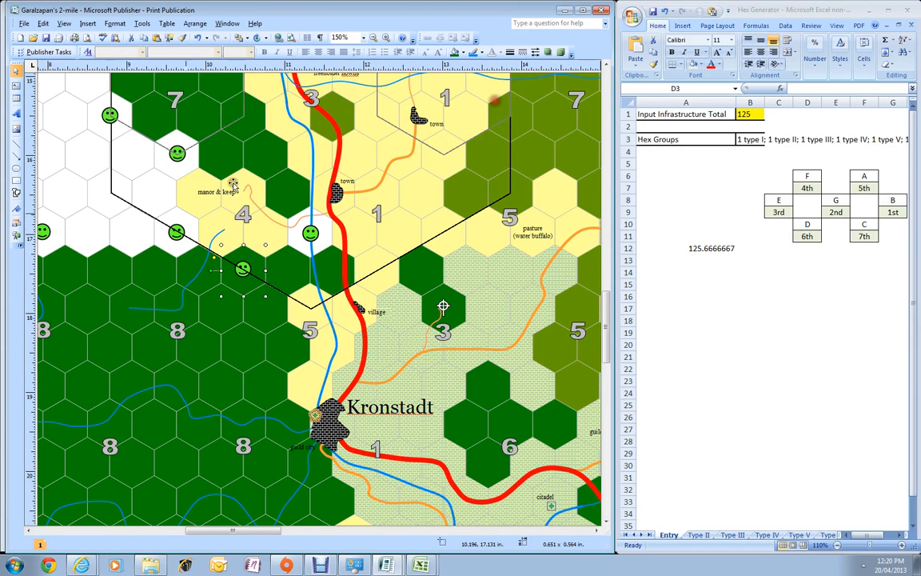
{"action": "left_click", "coordinate": [243, 270]}
{"action": "key", "text": "Delete"}
Fill the white hex between group 4 and the red road with pale yellow and delete its smiley marker
{"action": "left_click", "coordinate": [313, 243]}
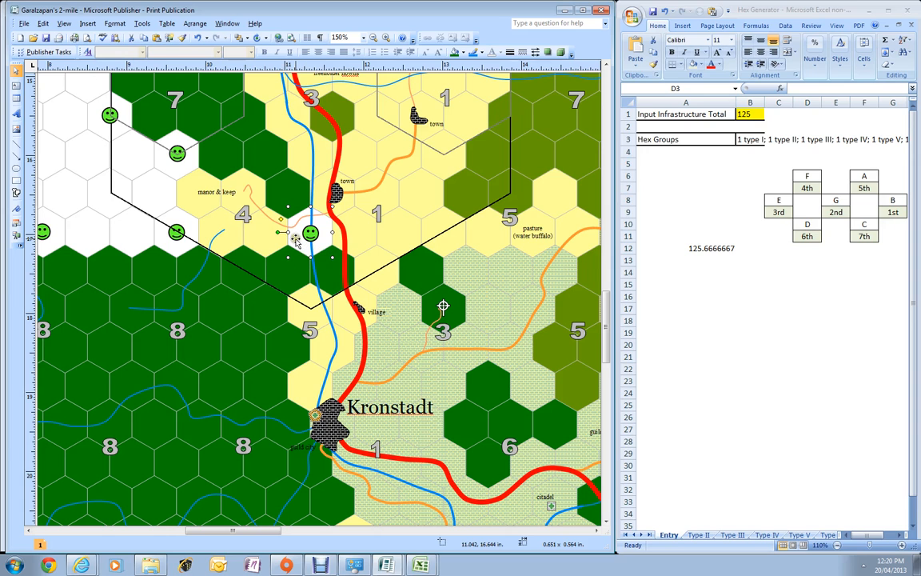
{"action": "left_click", "coordinate": [461, 53]}
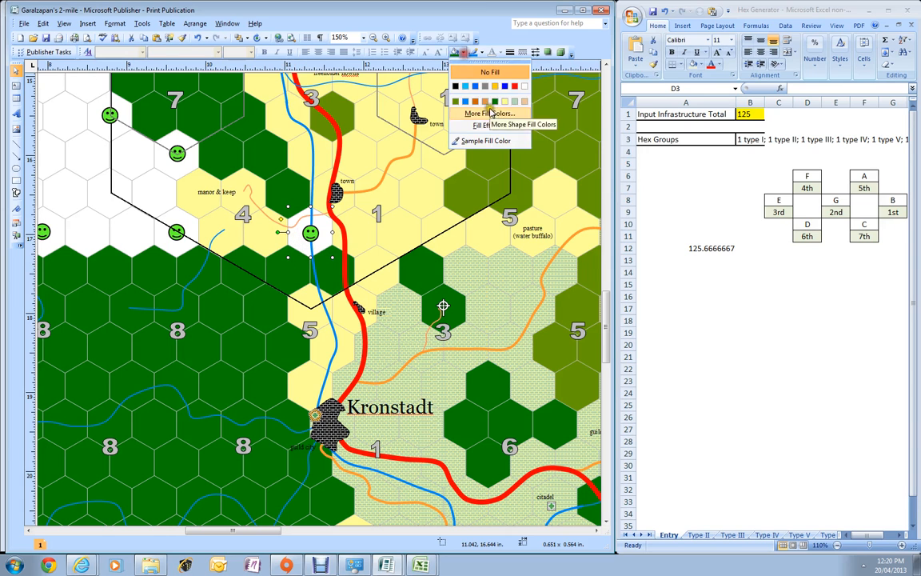
{"action": "left_click", "coordinate": [509, 106]}
{"action": "key", "text": "Delete"}
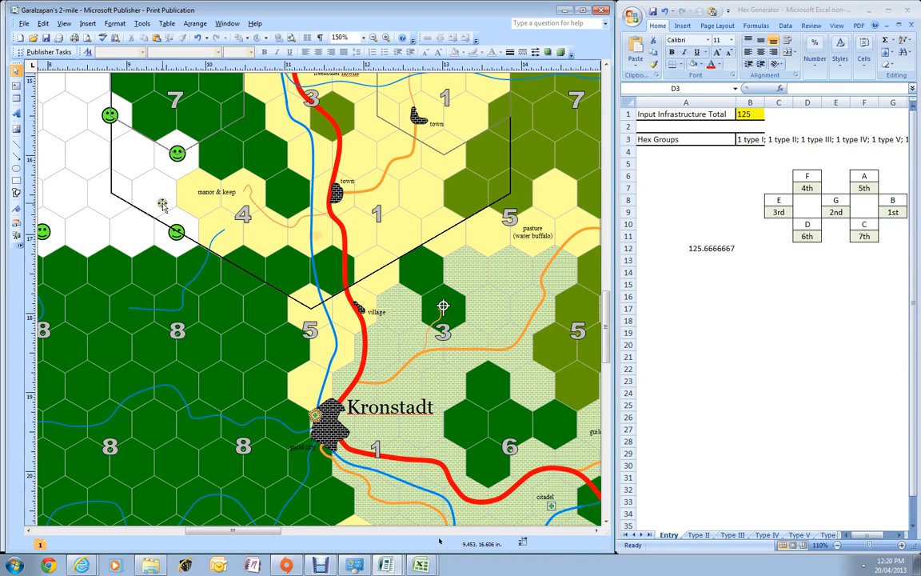
Delete the black boundary line north of Kronstadt and the grey outline around the northern group 1
{"action": "left_click", "coordinate": [183, 166]}
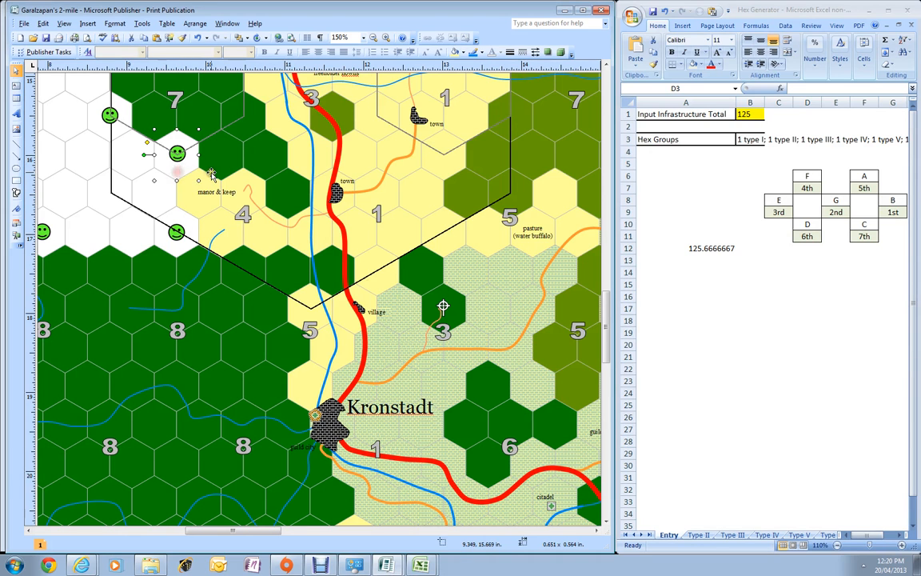
{"action": "left_click", "coordinate": [325, 156]}
{"action": "scroll", "coordinate": [358, 177], "scroll_direction": "up", "scroll_amount": 4}
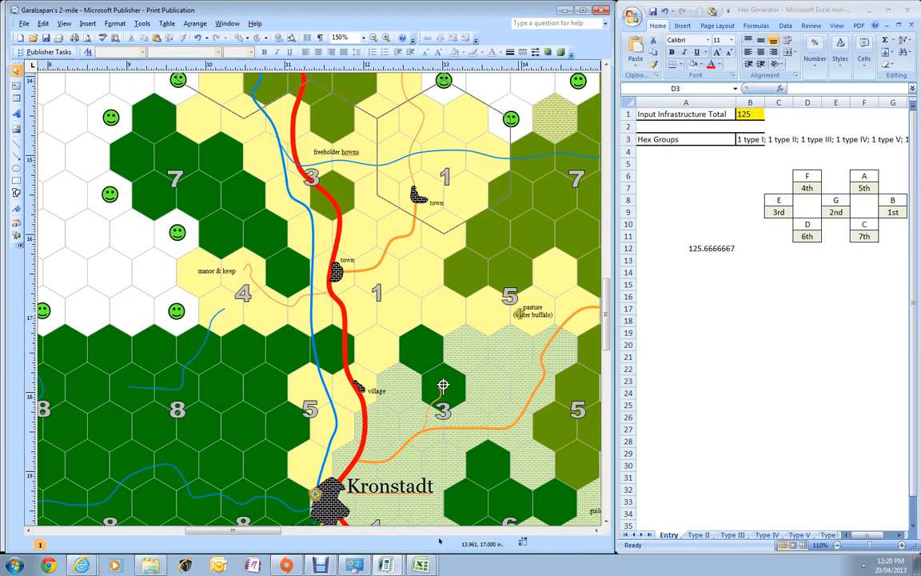
{"action": "scroll", "coordinate": [510, 312], "scroll_direction": "up", "scroll_amount": 3}
{"action": "scroll", "coordinate": [510, 312], "scroll_direction": "up", "scroll_amount": 2}
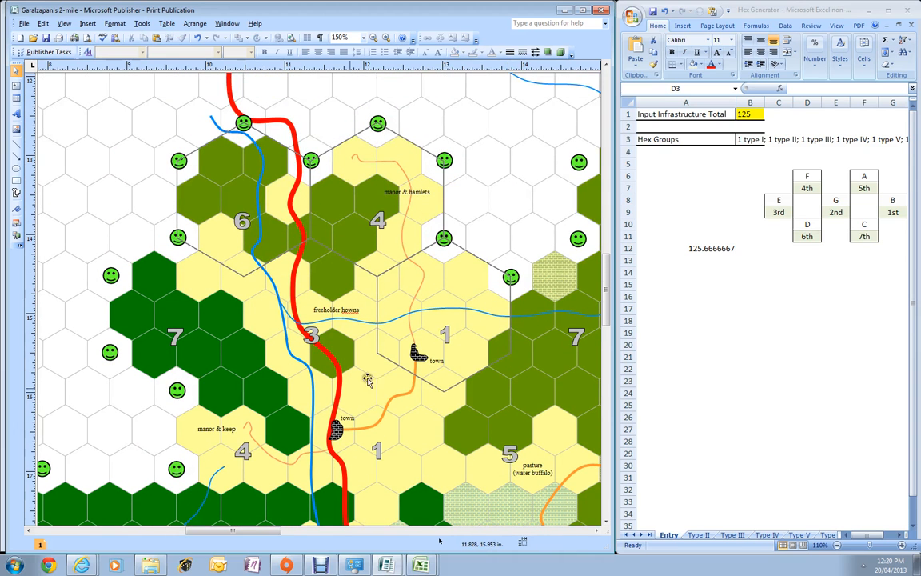
{"action": "left_click", "coordinate": [443, 392]}
{"action": "key", "text": "Delete"}
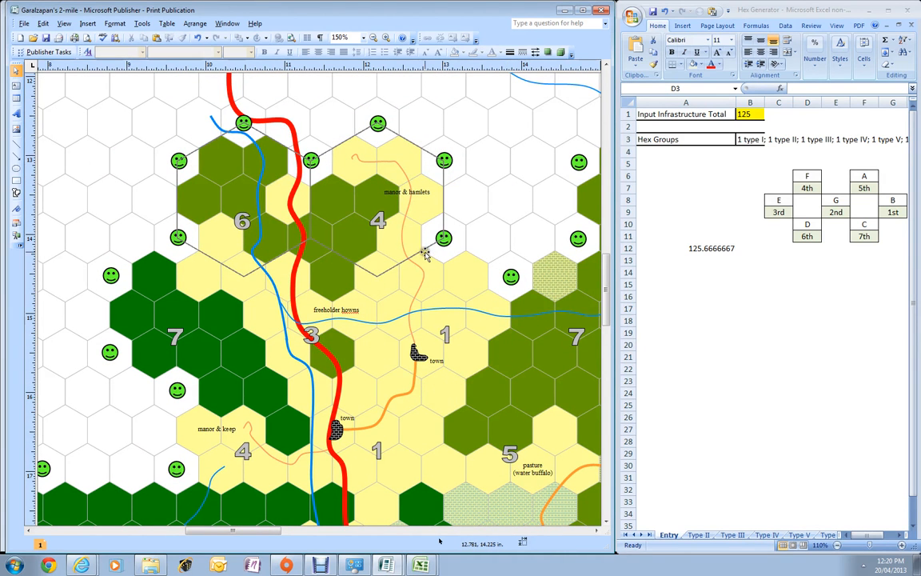
Fill the white hex between the northern groups 4 and 1 with pale yellow and delete the outline around group 4
{"action": "left_click", "coordinate": [439, 254]}
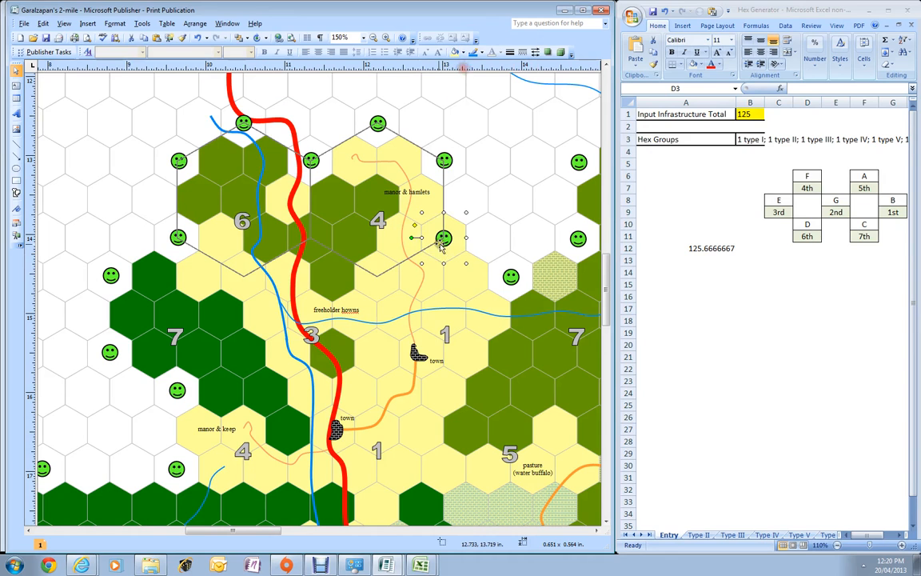
{"action": "left_click", "coordinate": [422, 251]}
{"action": "key", "text": "Delete"}
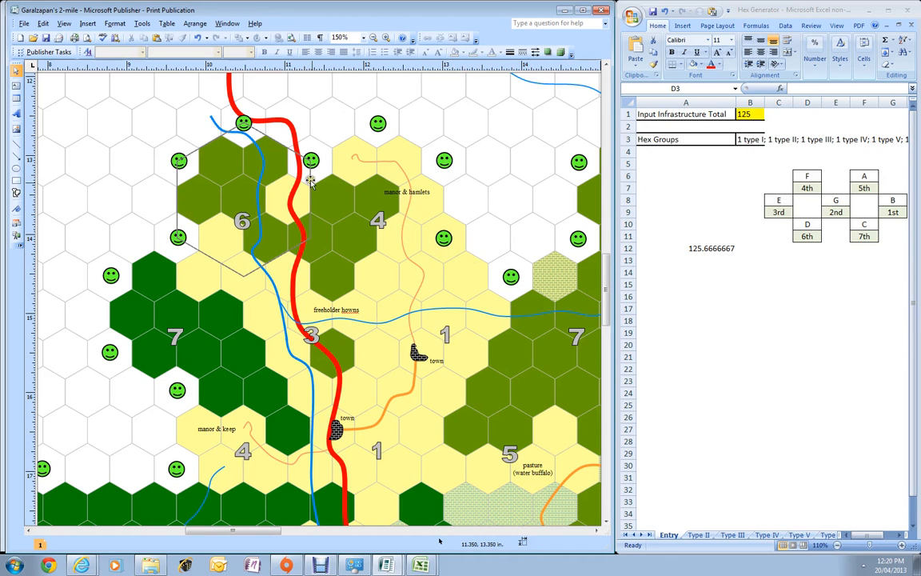
Delete the outline around group 6 and the smiley marker on the pale yellow hex between groups 4 and 1
{"action": "left_click", "coordinate": [276, 144]}
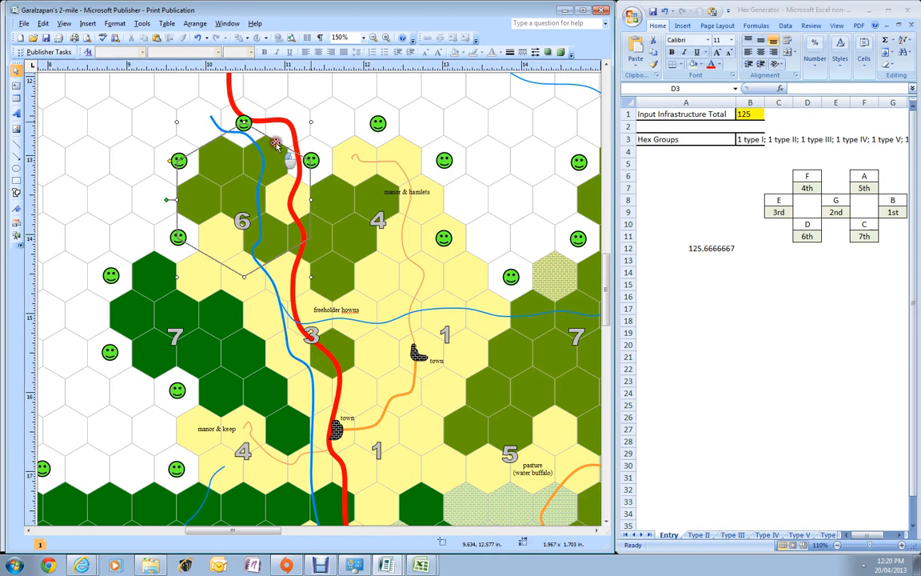
{"action": "key", "text": "Delete"}
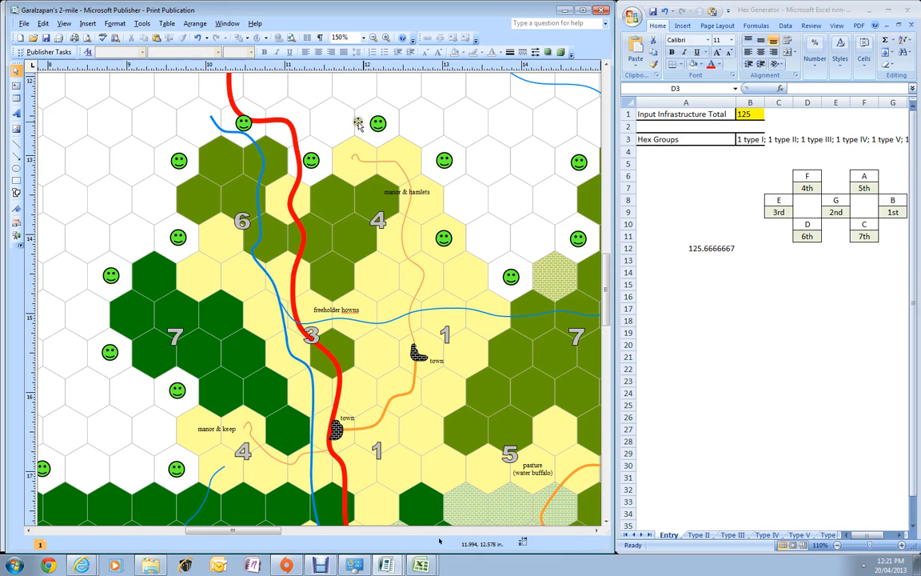
{"action": "scroll", "coordinate": [561, 414], "scroll_direction": "down", "scroll_amount": 1}
{"action": "left_click", "coordinate": [448, 186]}
{"action": "key", "text": "Delete"}
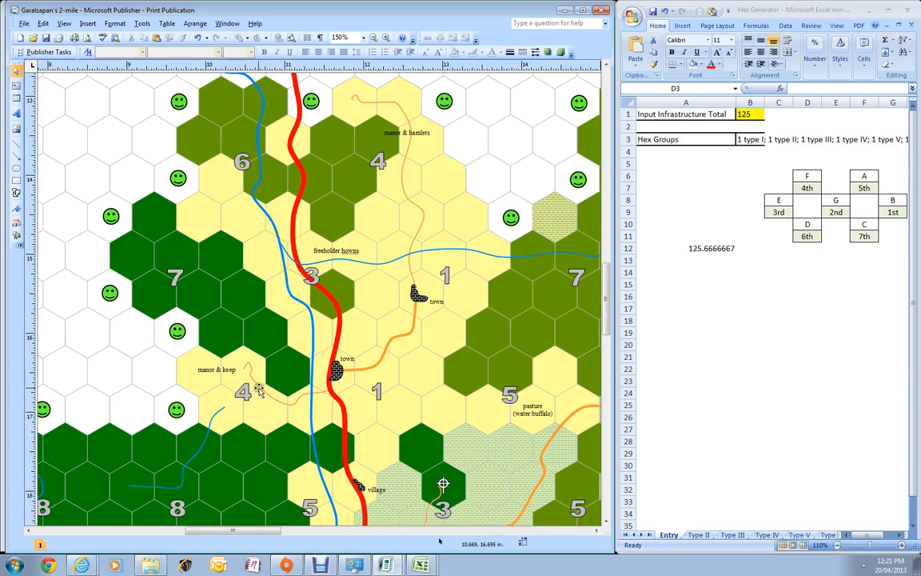
Select the pale yellow hexes around southern groups 4 and 1, the village hex, and the group 5 hexes just north of Kronstadt
{"action": "left_click", "coordinate": [223, 427]}
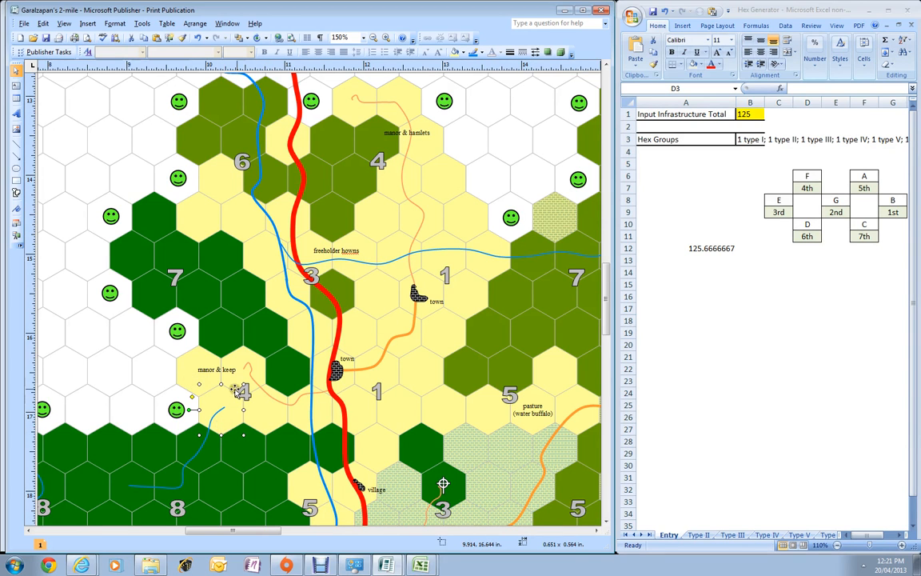
{"action": "left_click", "coordinate": [191, 376], "text": "shift"}
{"action": "left_click", "coordinate": [247, 354], "text": "shift"}
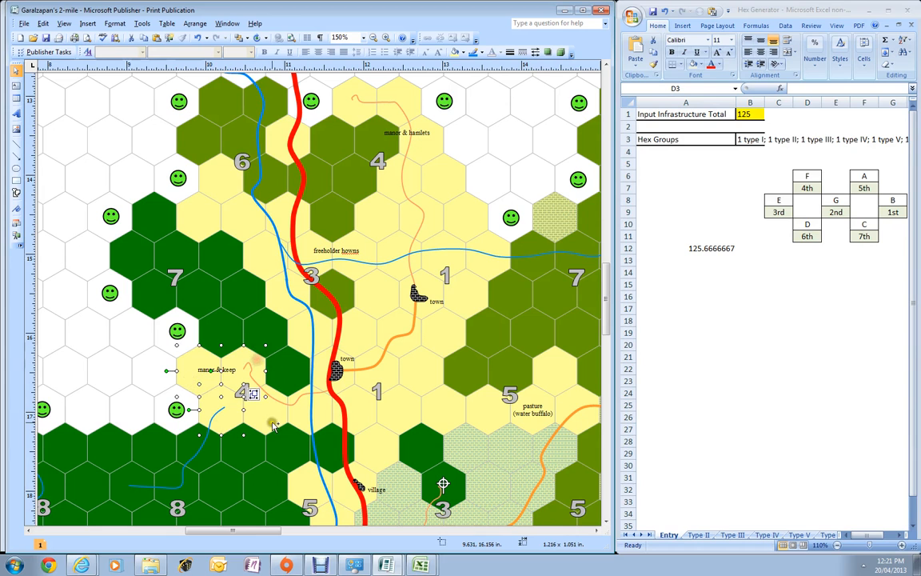
{"action": "left_click", "coordinate": [320, 382], "text": "shift"}
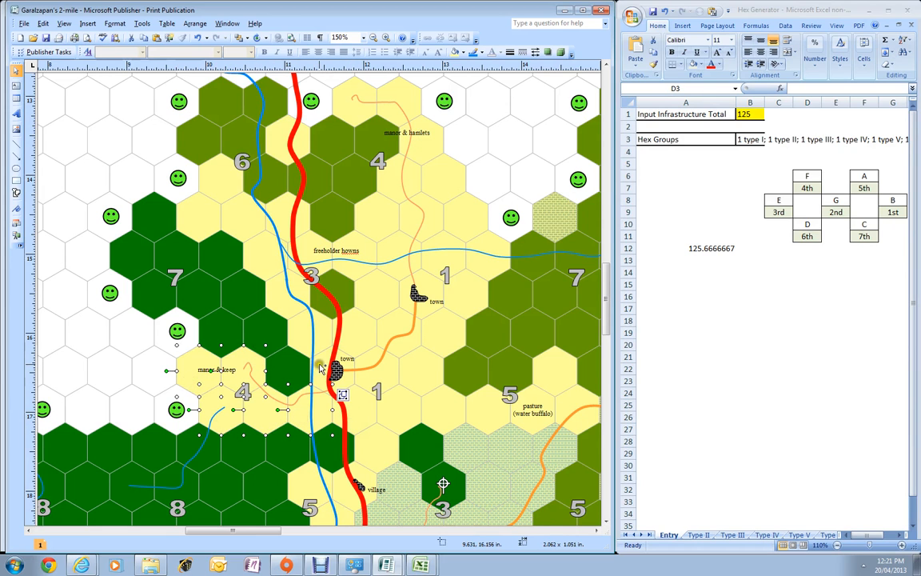
{"action": "left_click", "coordinate": [374, 462], "text": "shift"}
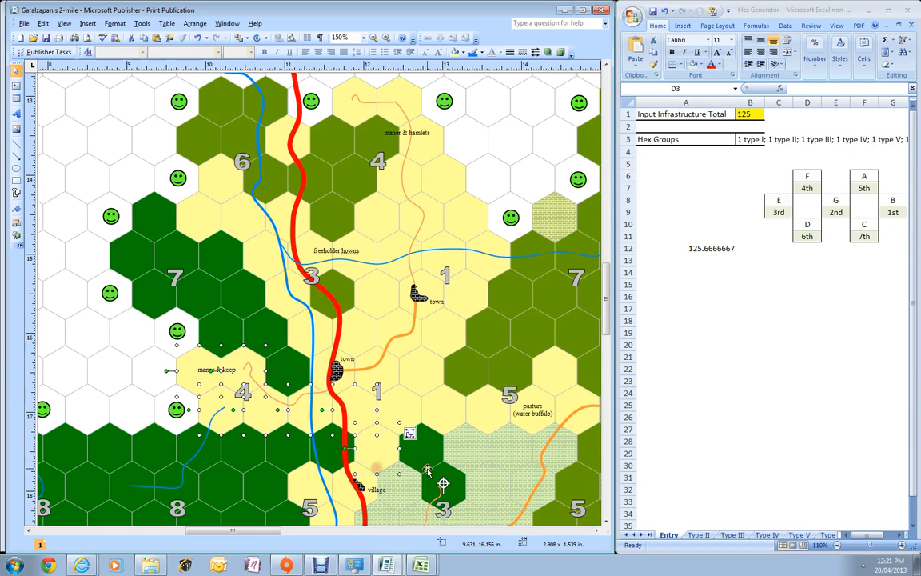
{"action": "scroll", "coordinate": [427, 470], "scroll_direction": "down", "scroll_amount": 4}
{"action": "left_click", "coordinate": [436, 257], "text": "shift"}
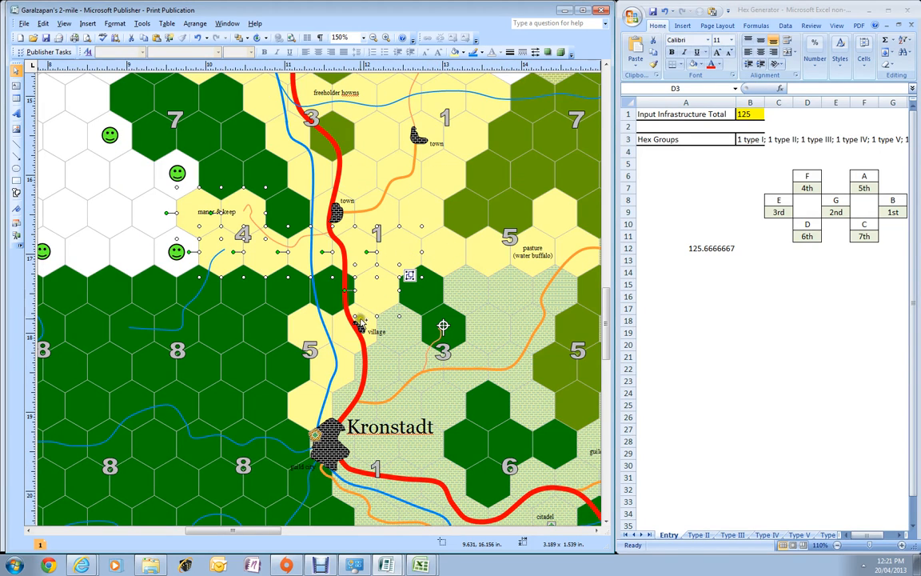
{"action": "left_click", "coordinate": [291, 336], "text": "shift"}
{"action": "left_click", "coordinate": [300, 411], "text": "shift"}
Set up a pattern fill with a dark green background for the selected hexes, keeping the pale yellow foreground
{"action": "left_click", "coordinate": [464, 52]}
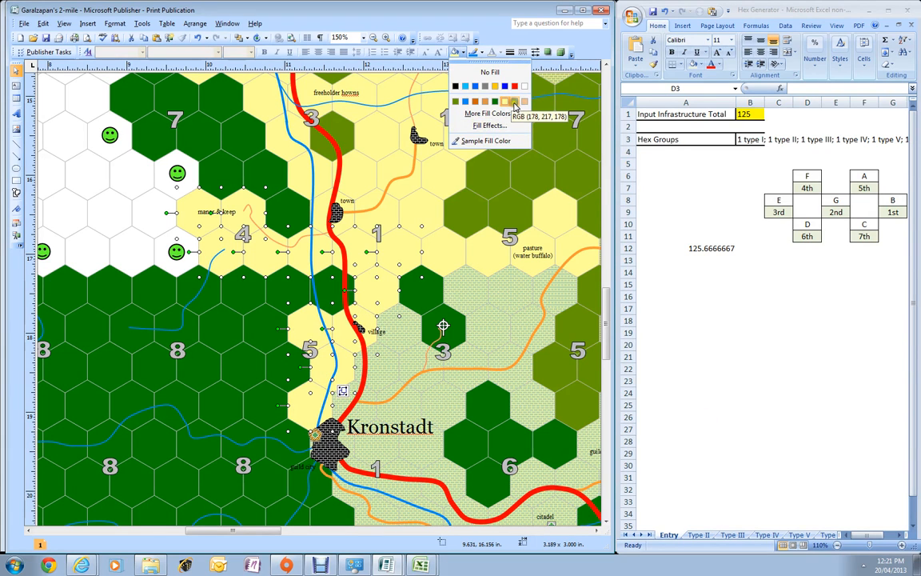
{"action": "left_click", "coordinate": [489, 125]}
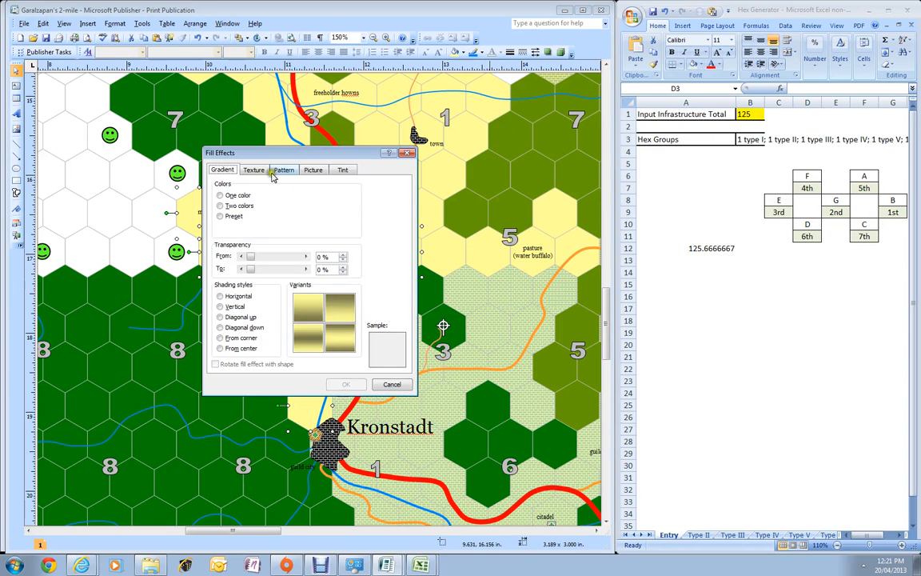
{"action": "left_click", "coordinate": [274, 174]}
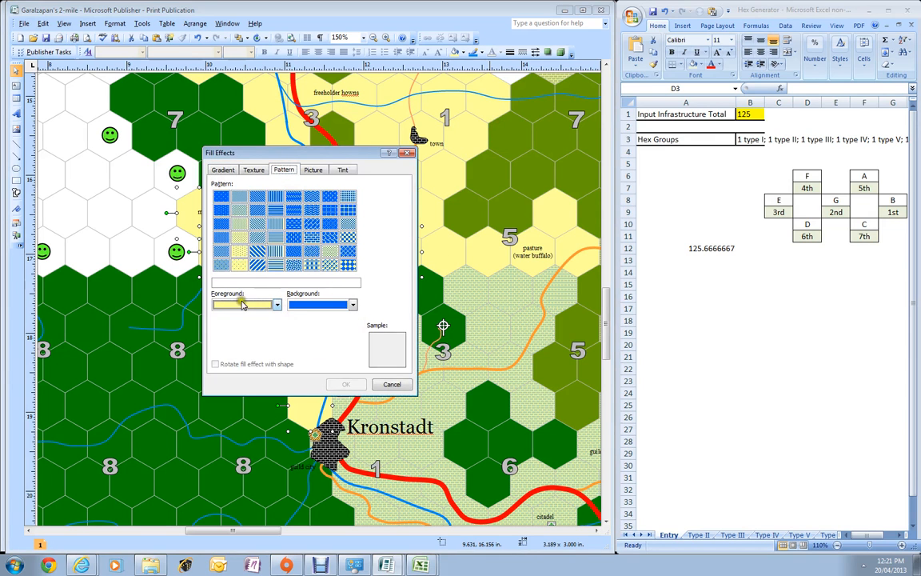
{"action": "left_click", "coordinate": [351, 306]}
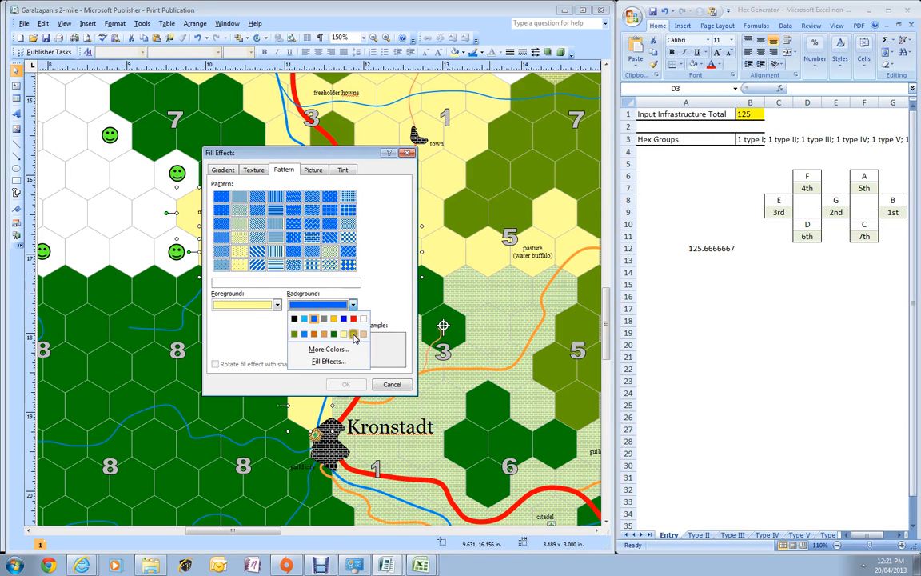
{"action": "left_click", "coordinate": [354, 334]}
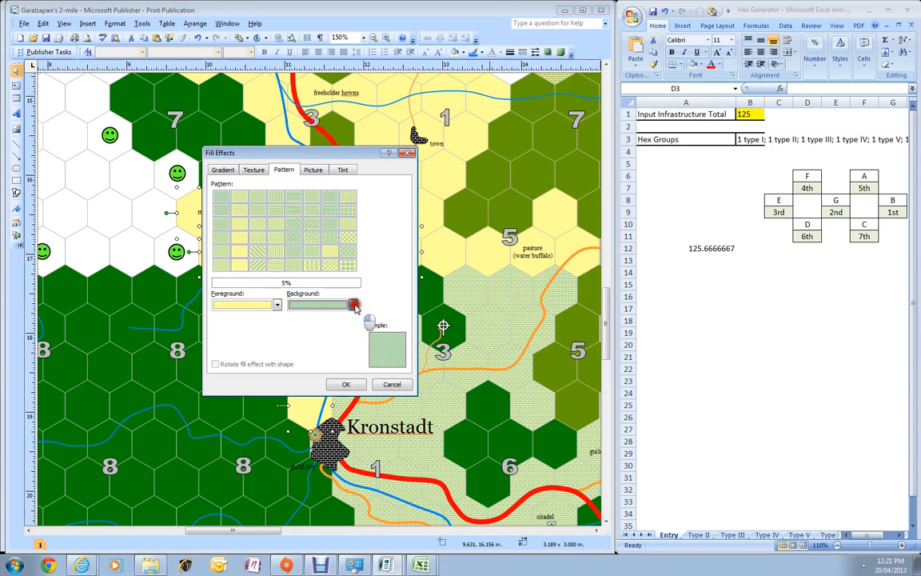
{"action": "left_click", "coordinate": [353, 304]}
{"action": "left_click", "coordinate": [325, 348]}
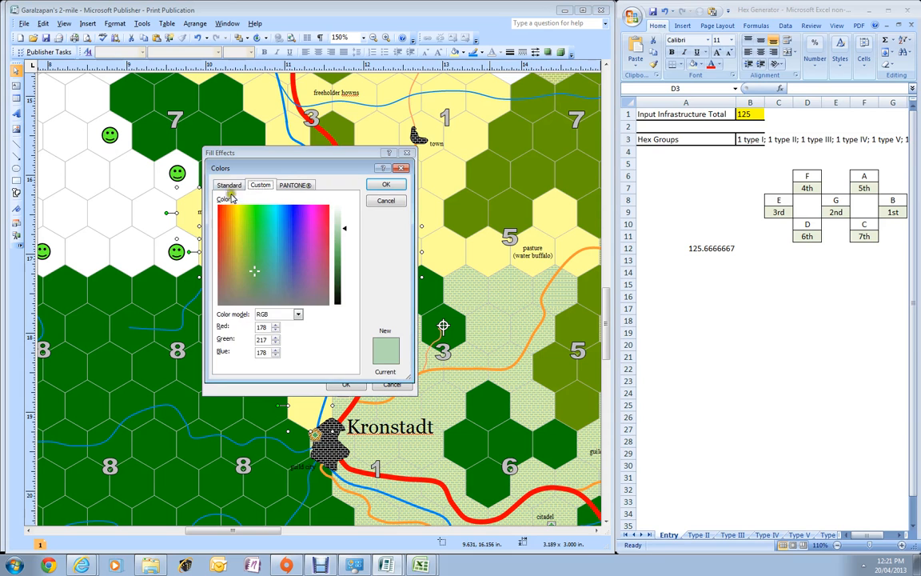
{"action": "left_click", "coordinate": [229, 186]}
{"action": "left_click", "coordinate": [230, 249]}
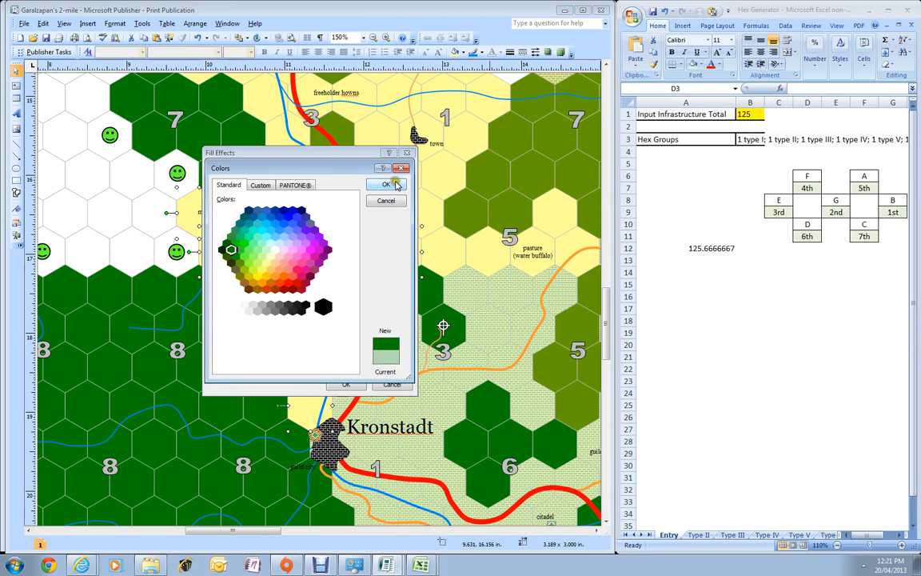
{"action": "left_click", "coordinate": [386, 185]}
Lighten the pattern's dark green background to a 40% tint and apply the horizontal brick pattern to the selected hexes
{"action": "left_click", "coordinate": [353, 304]}
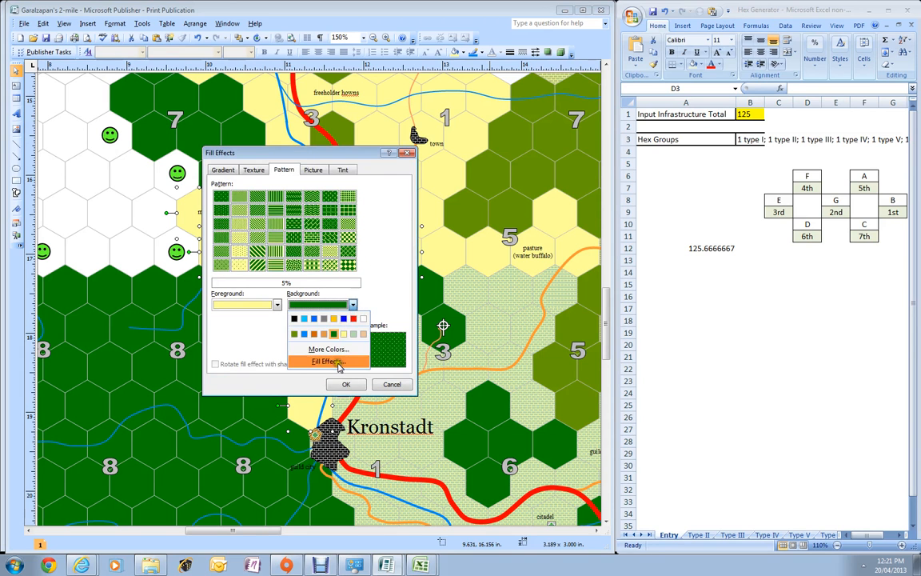
{"action": "left_click", "coordinate": [338, 362]}
{"action": "left_click", "coordinate": [304, 204]}
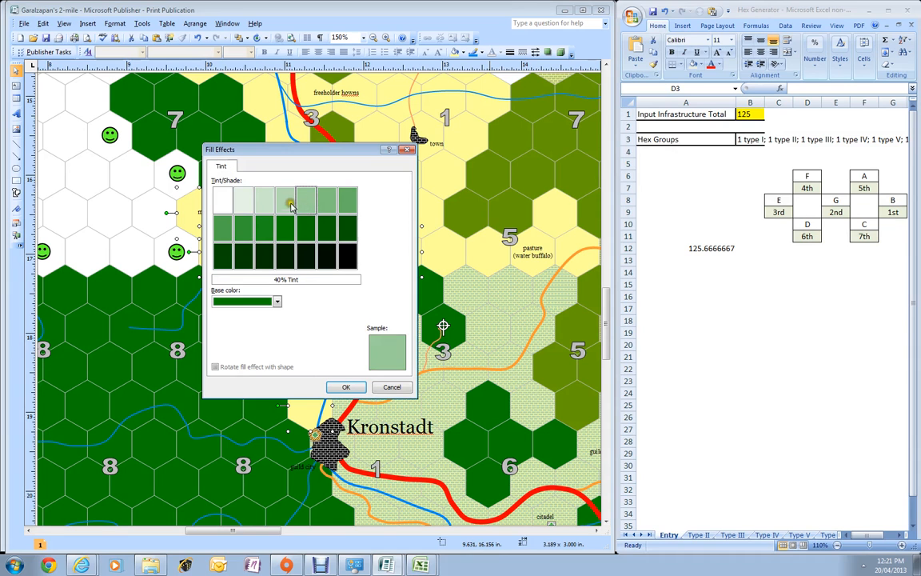
{"action": "left_click", "coordinate": [346, 386]}
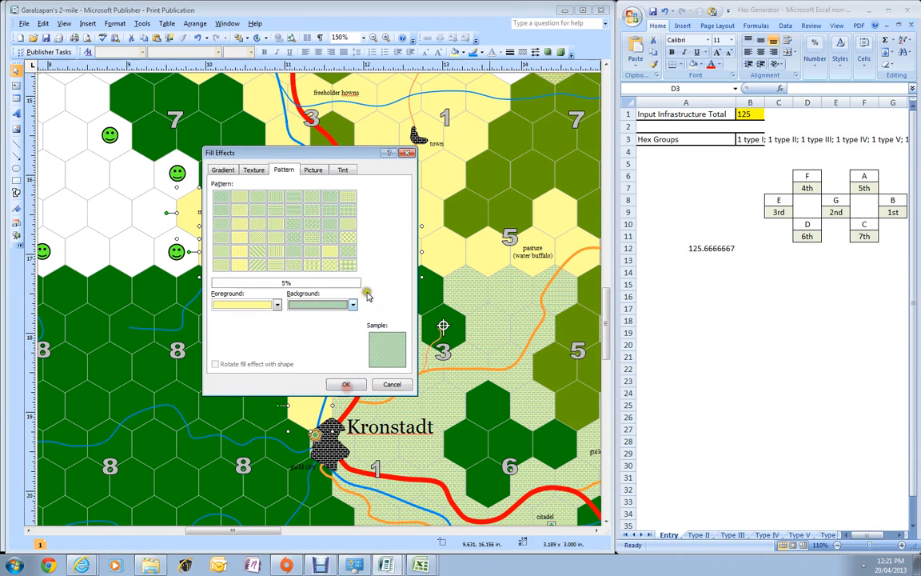
{"action": "left_click", "coordinate": [291, 242]}
{"action": "left_click", "coordinate": [358, 383]}
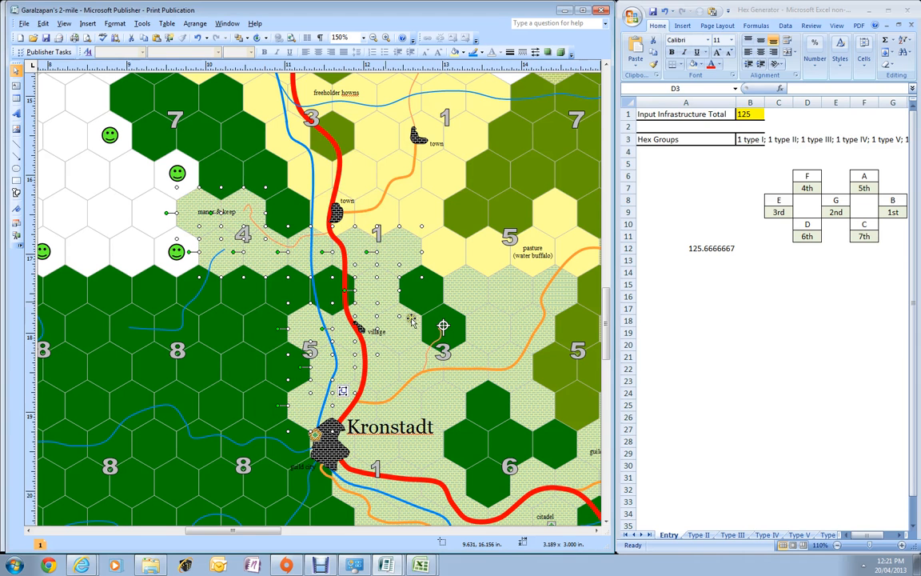
{"action": "scroll", "coordinate": [374, 301], "scroll_direction": "up", "scroll_amount": 4}
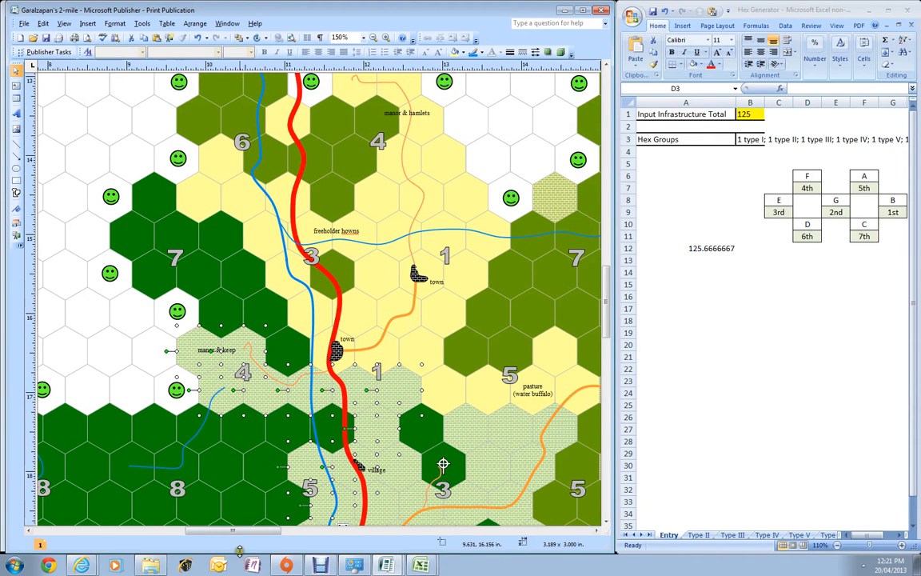
{"action": "left_click_drag", "start_coordinate": [247, 530], "coordinate": [266, 530]}
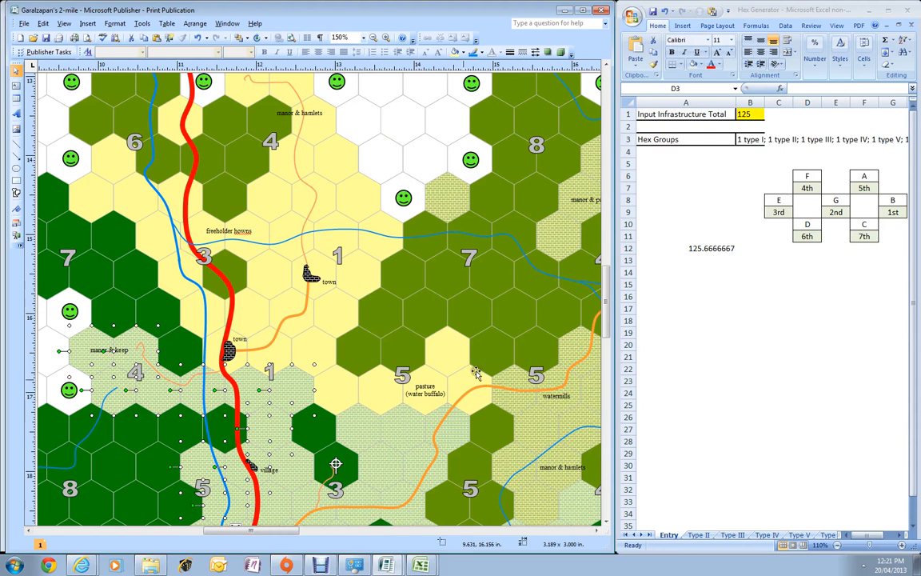
{"action": "left_click", "coordinate": [473, 380]}
{"action": "left_click", "coordinate": [456, 352], "text": "shift"}
{"action": "left_click", "coordinate": [422, 406], "text": "shift"}
{"action": "left_click", "coordinate": [375, 393], "text": "shift"}
{"action": "left_click", "coordinate": [330, 385], "text": "shift"}
Examine the pattern, colours and background tint used in the fill of the olive brick hex below the watermills label
{"action": "left_click", "coordinate": [537, 431]}
{"action": "left_click", "coordinate": [463, 52]}
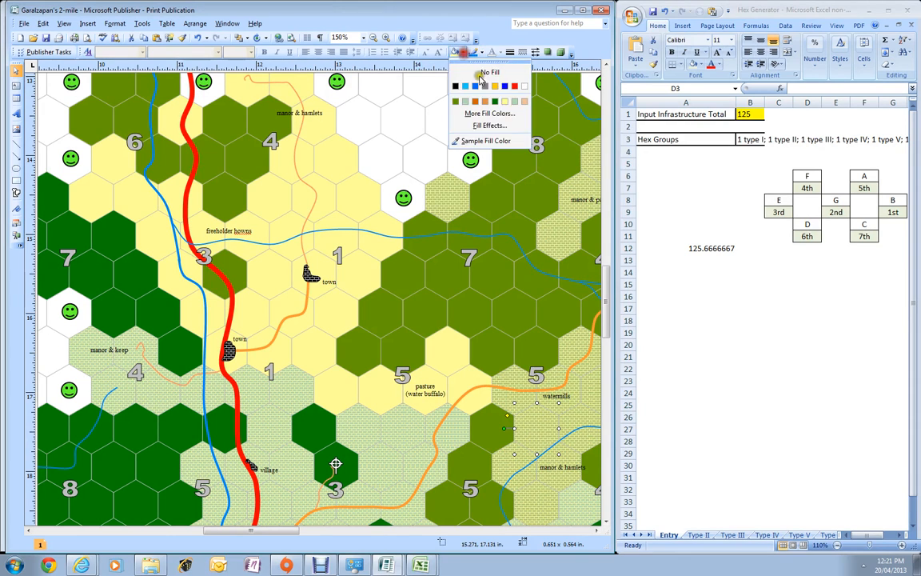
{"action": "left_click", "coordinate": [489, 125]}
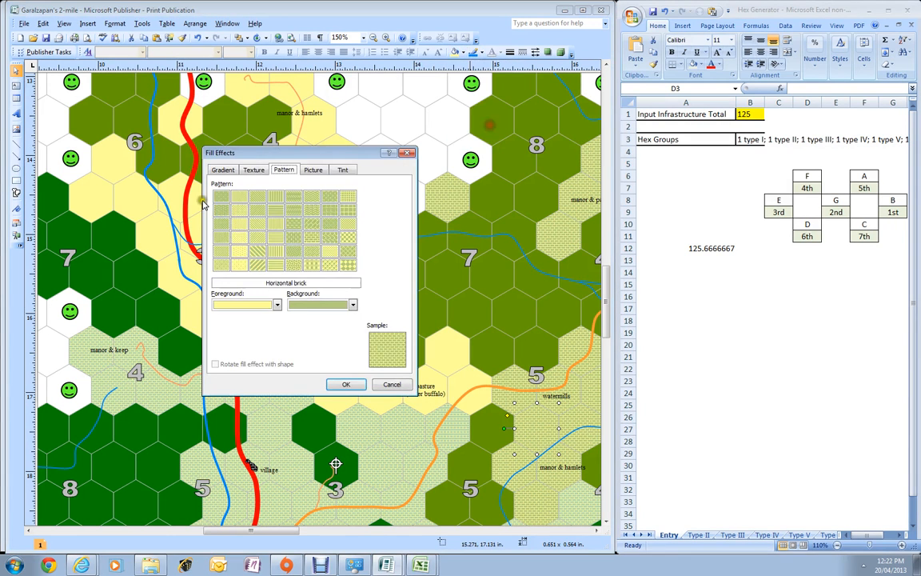
{"action": "left_click", "coordinate": [354, 304]}
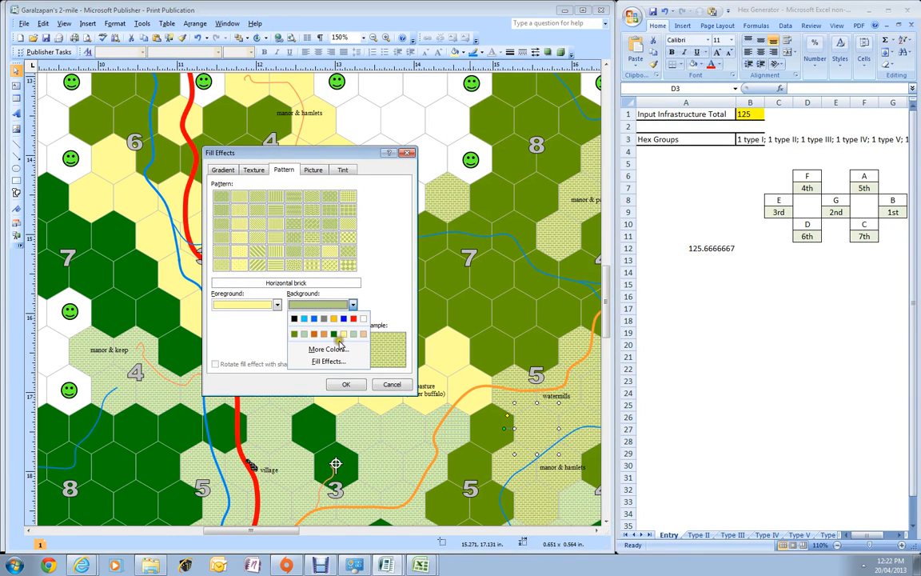
{"action": "left_click", "coordinate": [327, 360]}
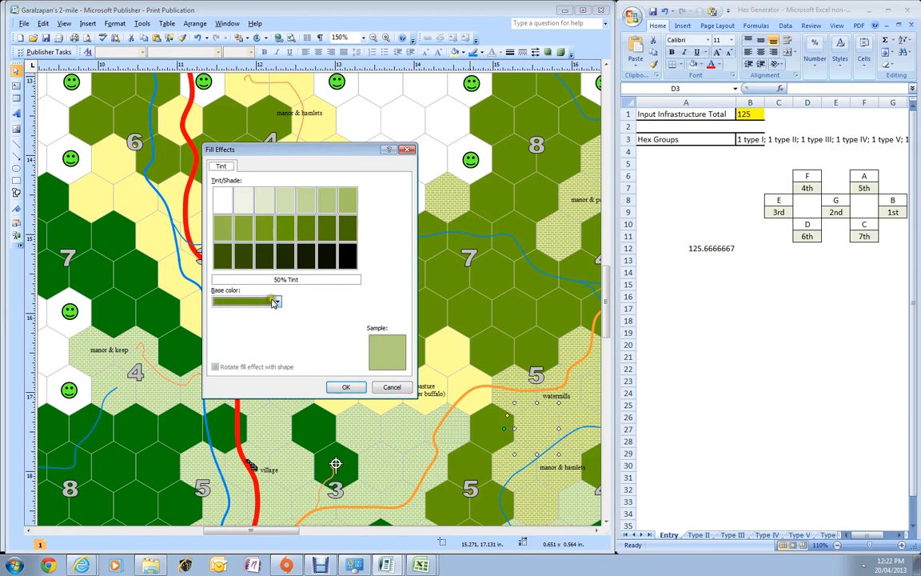
{"action": "left_click", "coordinate": [389, 387]}
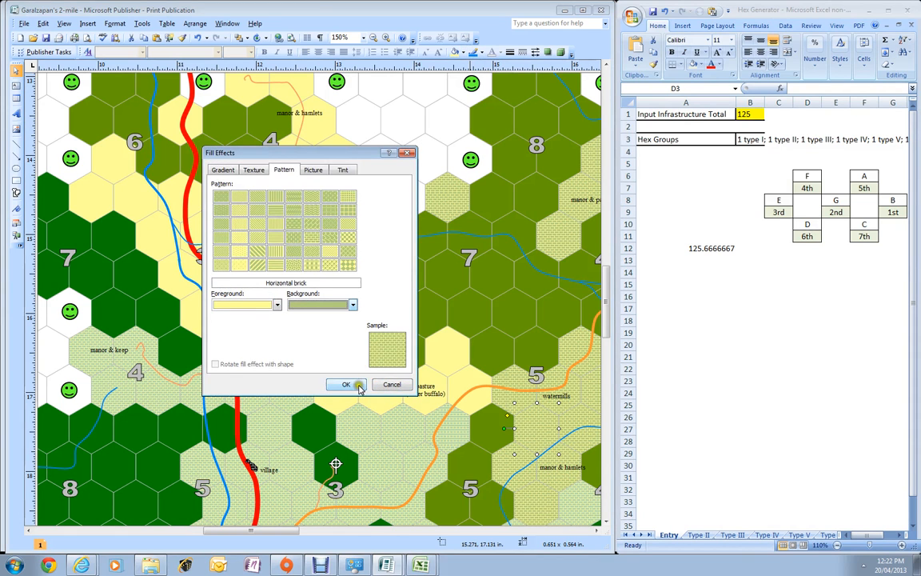
{"action": "left_click", "coordinate": [350, 384]}
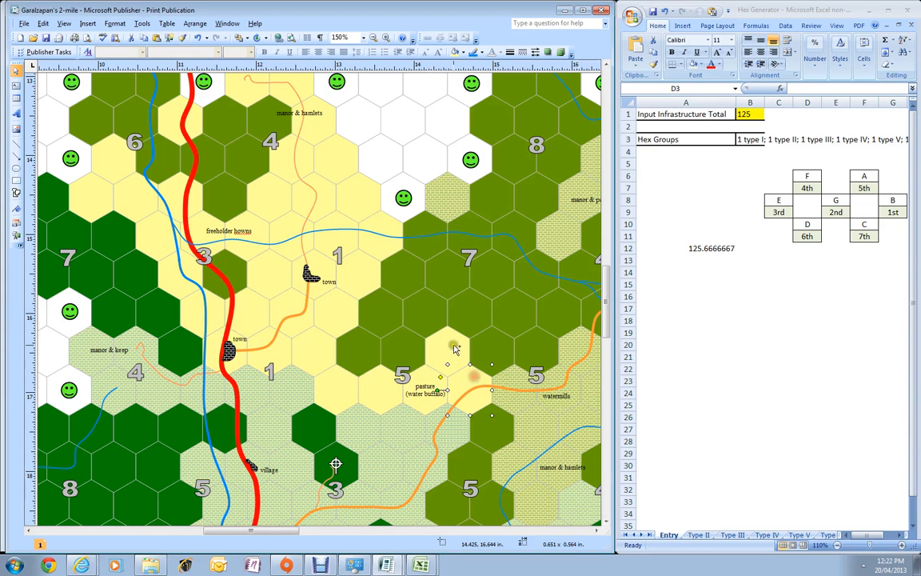
Select the remaining pale yellow hexes from the water buffalo pasture through groups 1 and 3 up to groups 6 and 4
{"action": "left_click", "coordinate": [419, 387]}
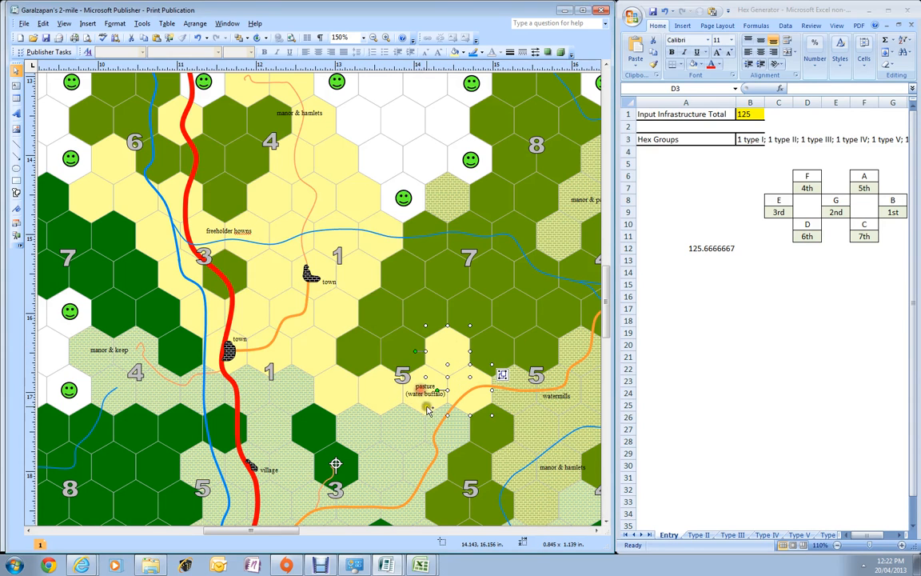
{"action": "left_click", "coordinate": [326, 370], "text": "shift"}
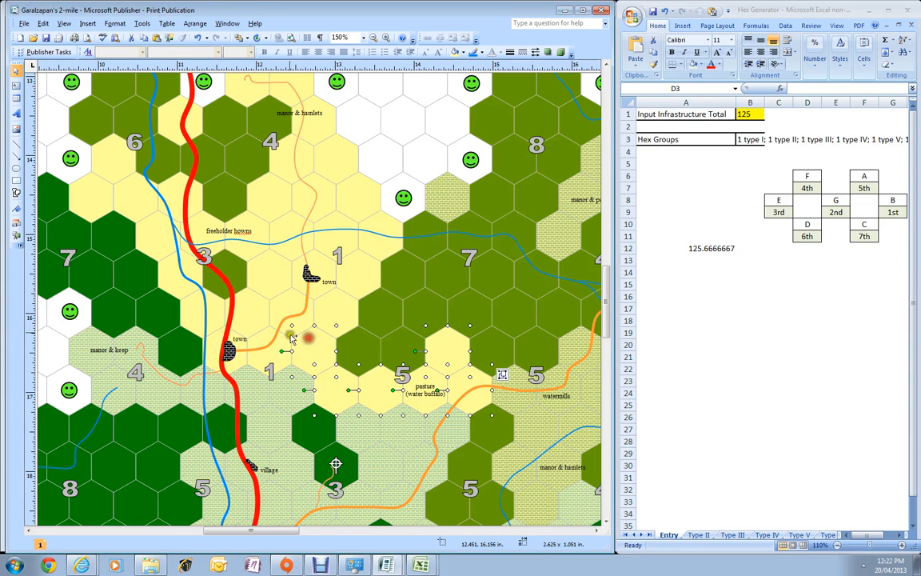
{"action": "left_click", "coordinate": [255, 327], "text": "shift"}
{"action": "left_click", "coordinate": [276, 353], "text": "shift"}
{"action": "left_click", "coordinate": [248, 302], "text": "shift"}
{"action": "left_click", "coordinate": [265, 265], "text": "shift"}
{"action": "left_click", "coordinate": [208, 233], "text": "shift"}
{"action": "left_click", "coordinate": [175, 180], "text": "shift"}
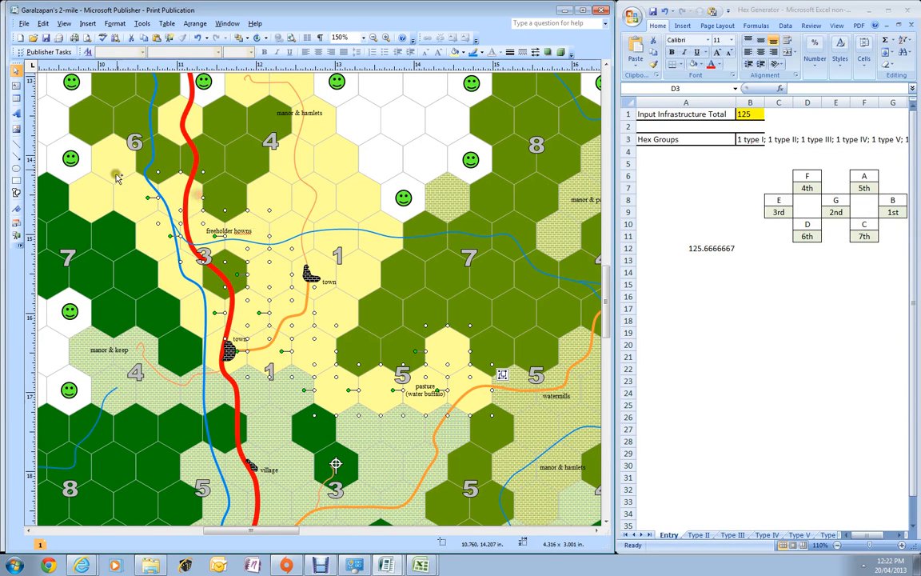
{"action": "left_click", "coordinate": [116, 156], "text": "shift"}
{"action": "left_click", "coordinate": [128, 200], "text": "shift"}
{"action": "left_click", "coordinate": [273, 193], "text": "shift"}
{"action": "left_click", "coordinate": [283, 164], "text": "shift"}
{"action": "left_click", "coordinate": [340, 162], "text": "shift"}
{"action": "left_click", "coordinate": [358, 192], "text": "shift"}
{"action": "left_click", "coordinate": [378, 244], "text": "shift"}
{"action": "left_click", "coordinate": [321, 207], "text": "shift"}
{"action": "left_click", "coordinate": [357, 284], "text": "shift"}
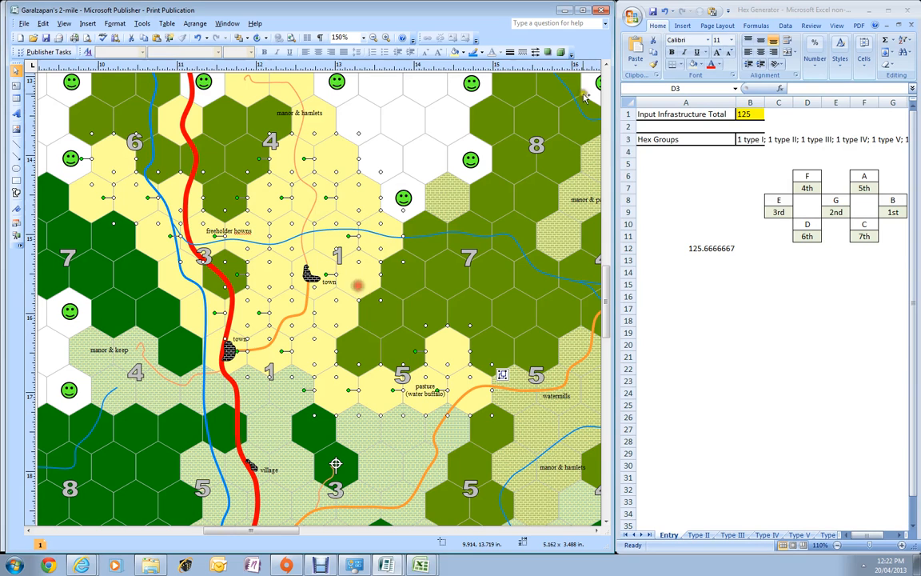
Set up a pattern fill with an olive green background for the selected hexes, keeping the pale yellow foreground
{"action": "left_click", "coordinate": [464, 53]}
{"action": "left_click", "coordinate": [444, 125]}
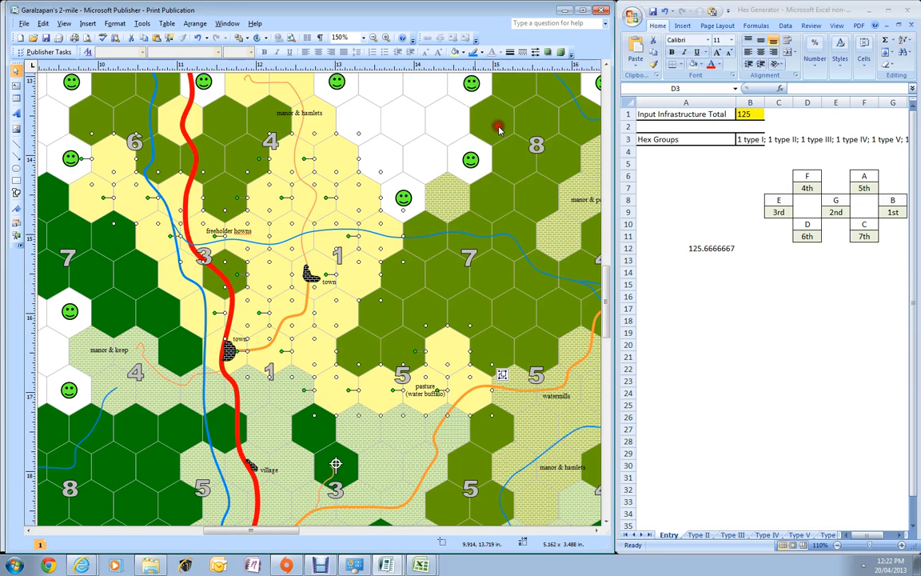
{"action": "left_click", "coordinate": [289, 172]}
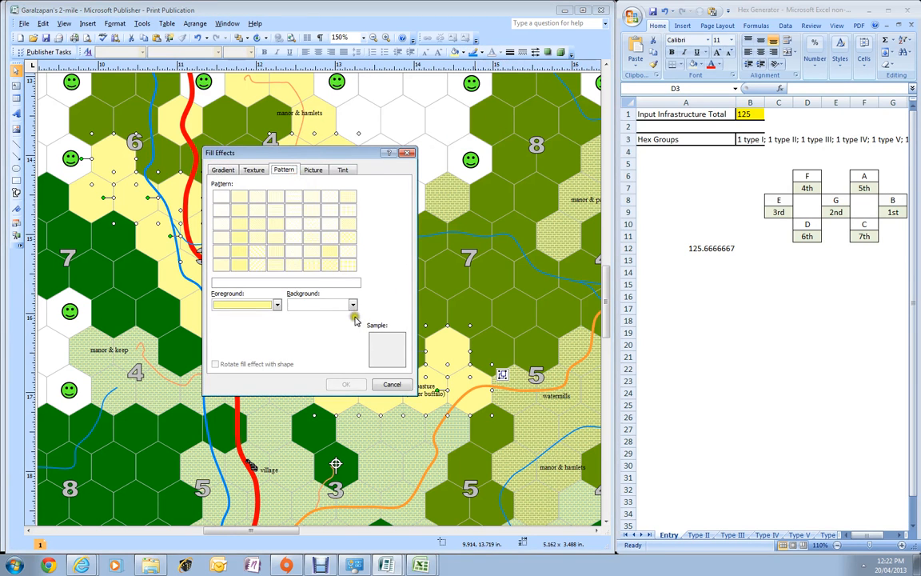
{"action": "left_click", "coordinate": [353, 304]}
{"action": "left_click", "coordinate": [334, 349]}
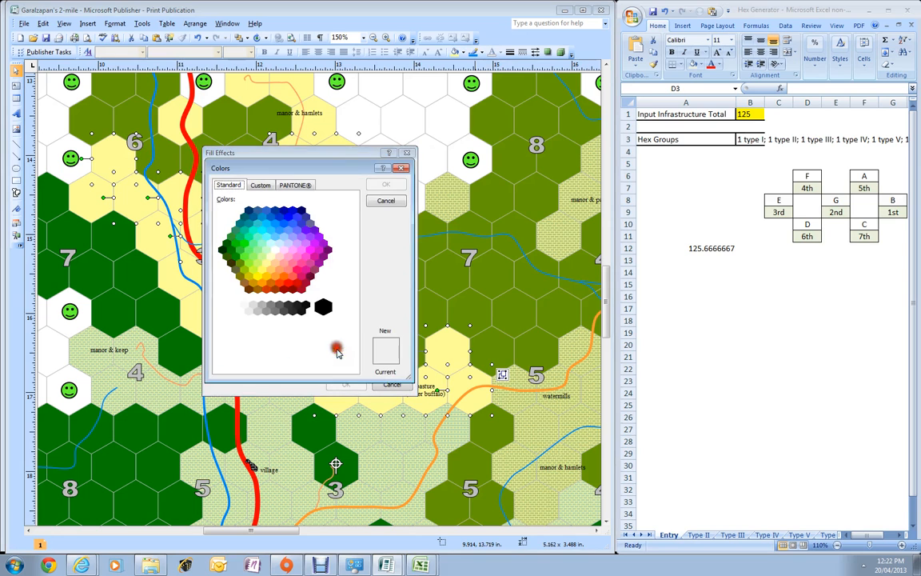
{"action": "left_click", "coordinate": [231, 250]}
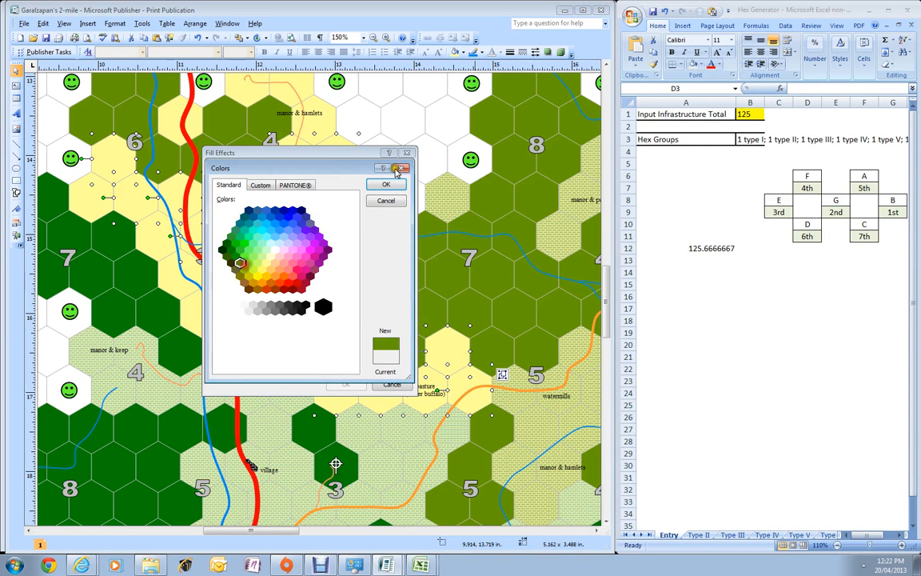
{"action": "left_click", "coordinate": [386, 184]}
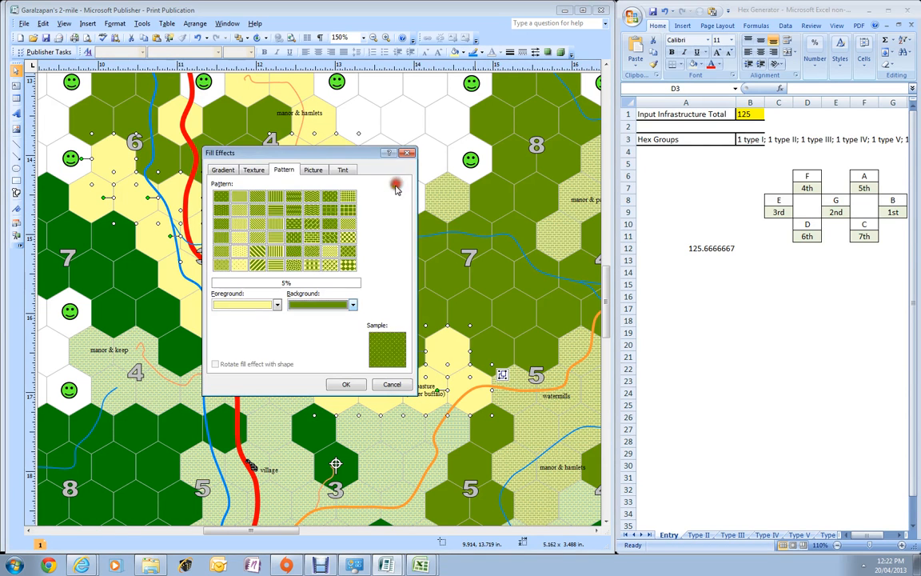
Lighten the pattern's olive green background to a 50% tint and apply the horizontal brick pattern to the selected hexes
{"action": "left_click", "coordinate": [352, 306]}
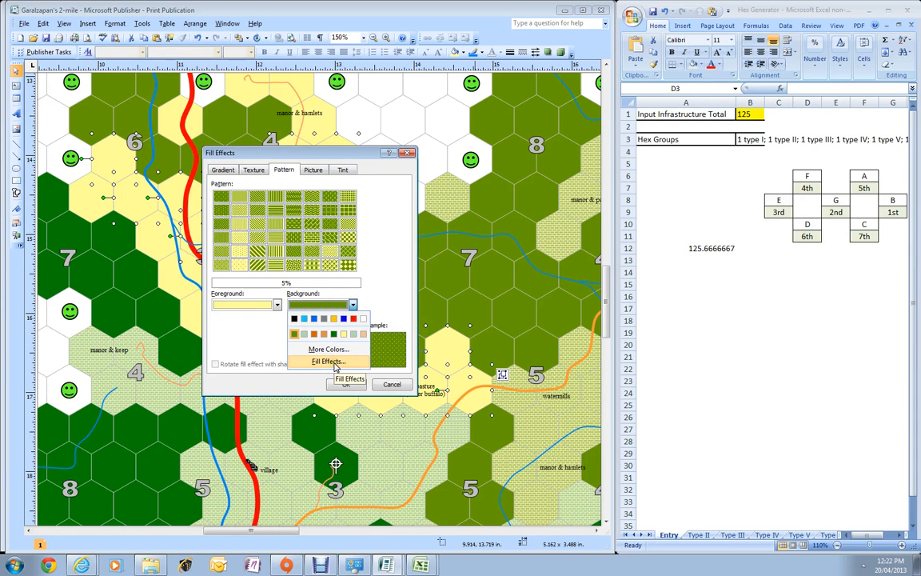
{"action": "left_click", "coordinate": [330, 363]}
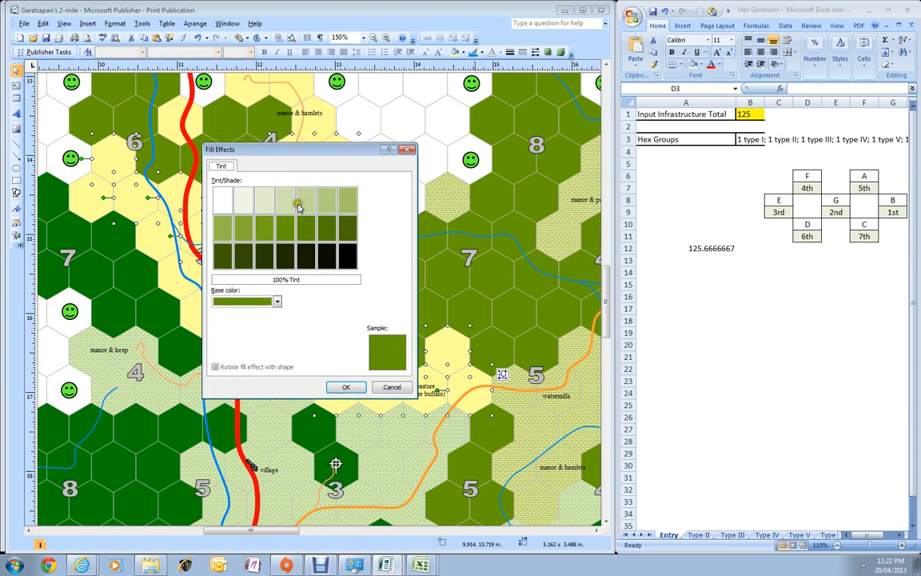
{"action": "left_click", "coordinate": [330, 201]}
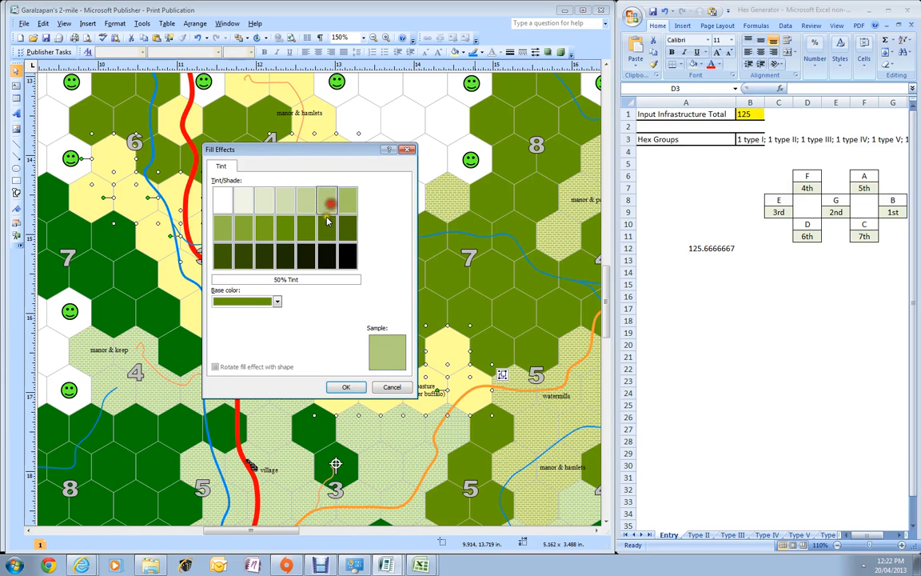
{"action": "left_click", "coordinate": [347, 388]}
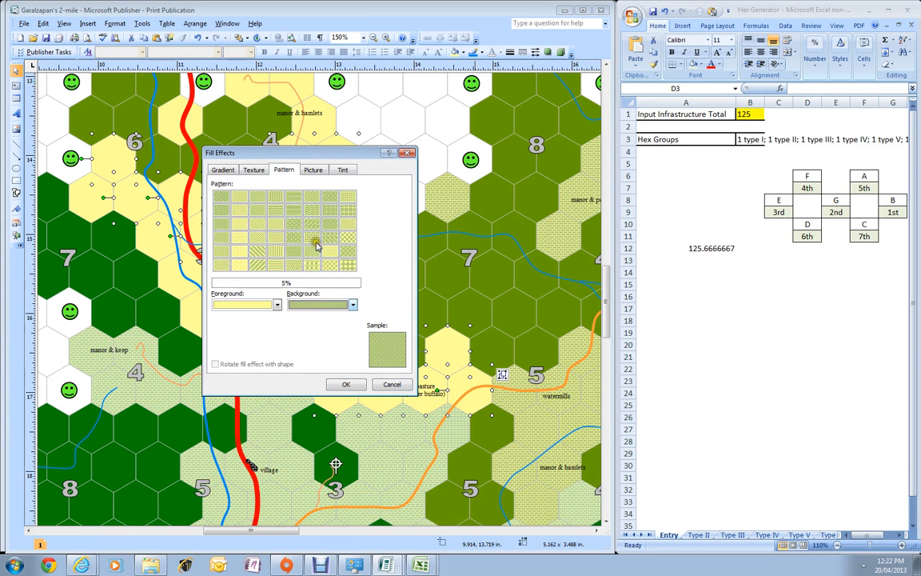
{"action": "left_click", "coordinate": [279, 211]}
{"action": "left_click", "coordinate": [346, 383]}
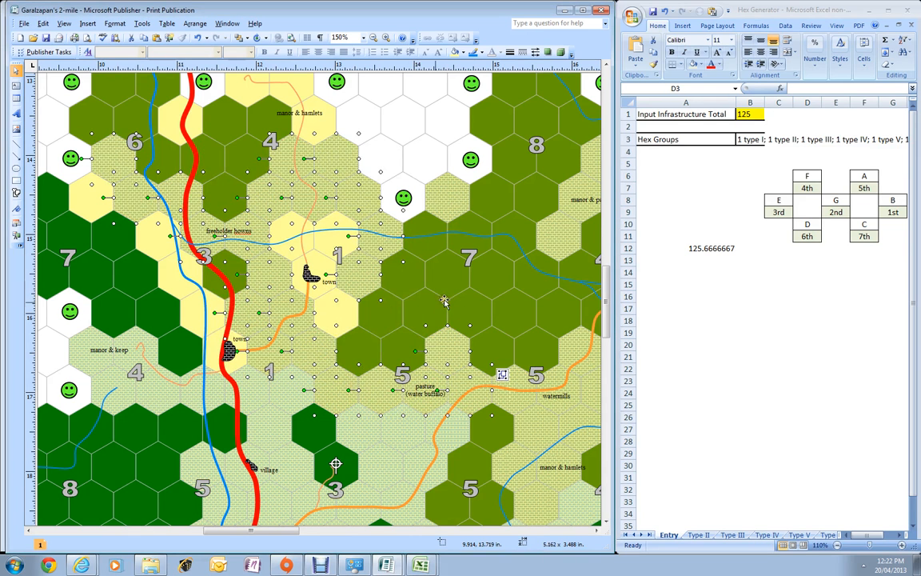
Select the pale yellow hexes around group 1's upper town, along the manor & hamlets road, and on the red road between groups 6 and 4
{"action": "left_click", "coordinate": [312, 252]}
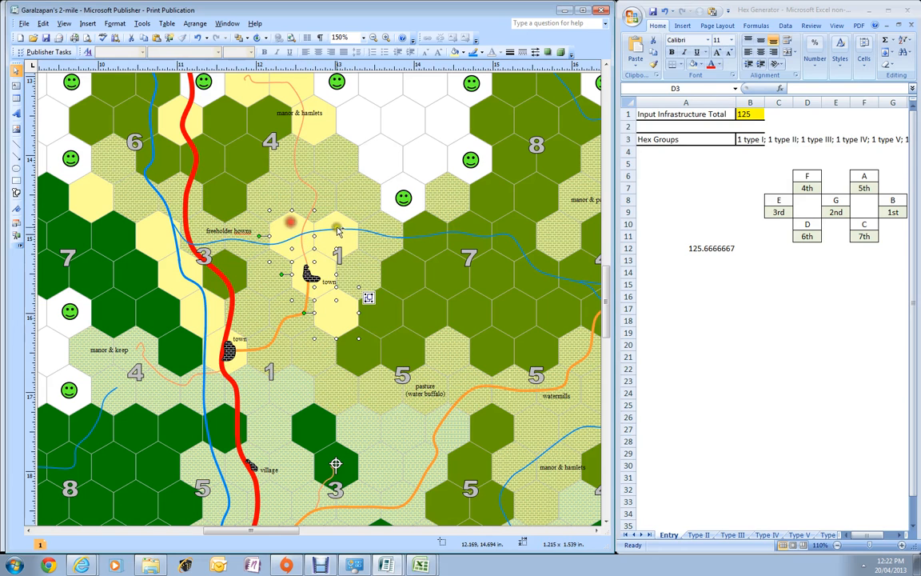
{"action": "left_click", "coordinate": [344, 239]}
{"action": "left_click", "coordinate": [291, 234], "text": "shift"}
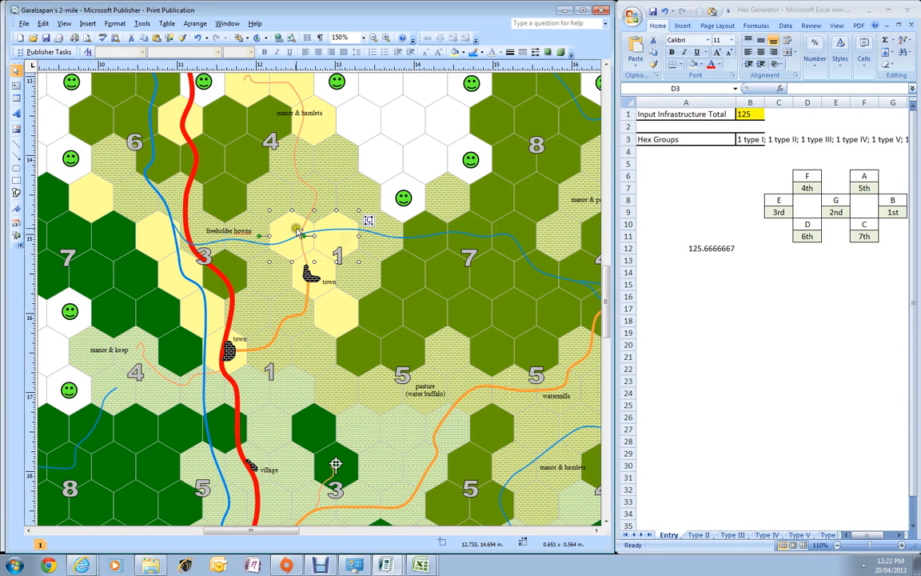
{"action": "left_click", "coordinate": [320, 261], "text": "shift"}
{"action": "left_click", "coordinate": [341, 314], "text": "shift"}
{"action": "scroll", "coordinate": [381, 292], "scroll_direction": "up", "scroll_amount": 3}
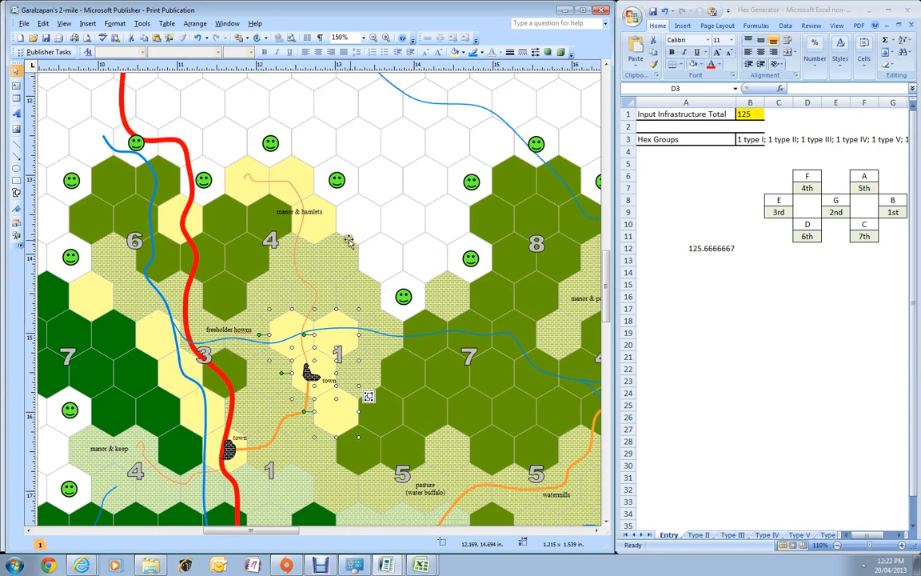
{"action": "left_click", "coordinate": [297, 169], "text": "shift"}
{"action": "left_click", "coordinate": [234, 171], "text": "shift"}
{"action": "left_click", "coordinate": [160, 211], "text": "shift"}
Fill the selected hexes with the horizontal brick pattern, using the 50% olive green tint as background over pale yellow
{"action": "left_click", "coordinate": [463, 54]}
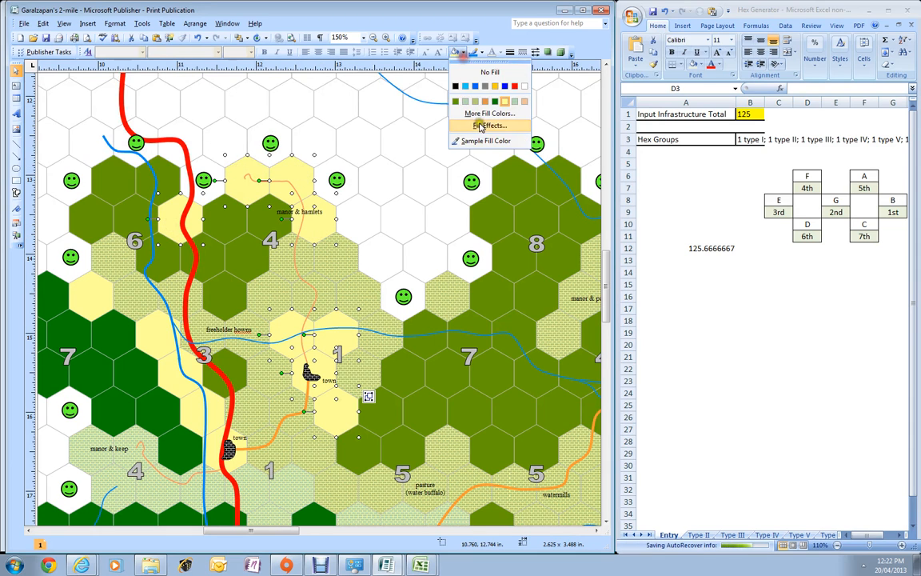
{"action": "left_click", "coordinate": [470, 116]}
{"action": "left_click", "coordinate": [284, 170]}
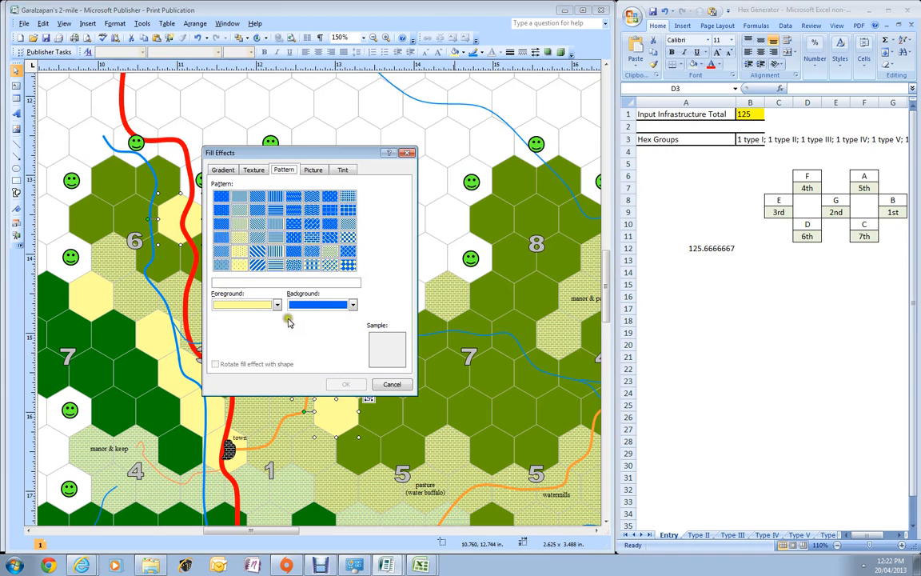
{"action": "left_click", "coordinate": [352, 305]}
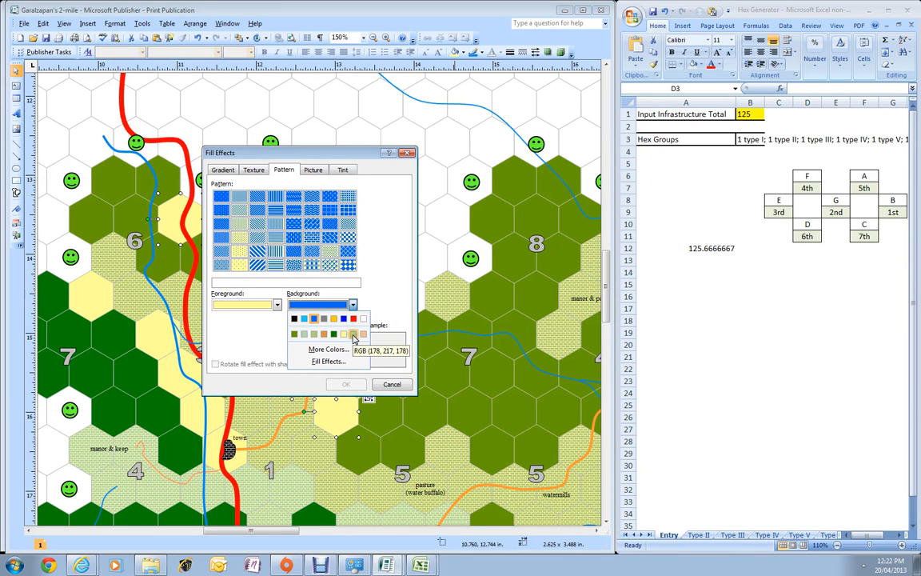
{"action": "left_click", "coordinate": [304, 334]}
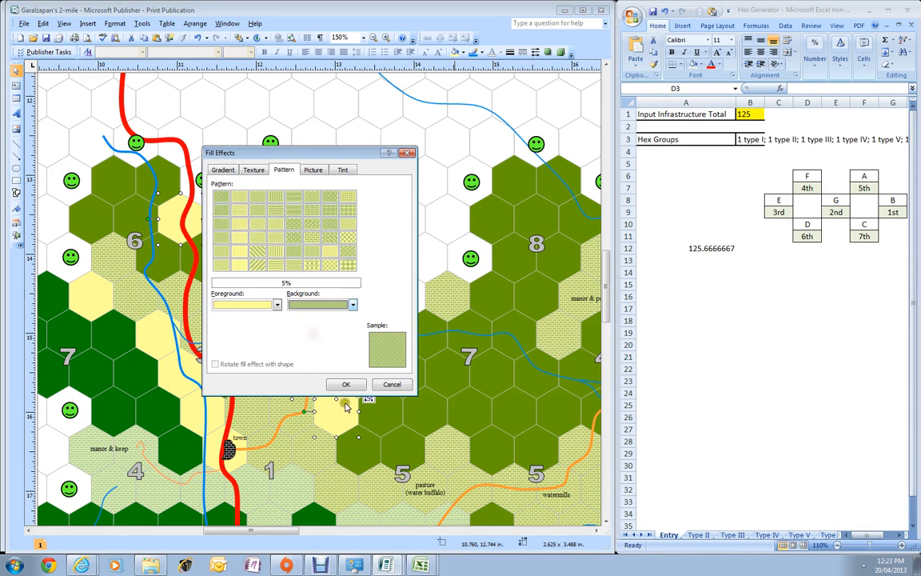
{"action": "left_click", "coordinate": [311, 257]}
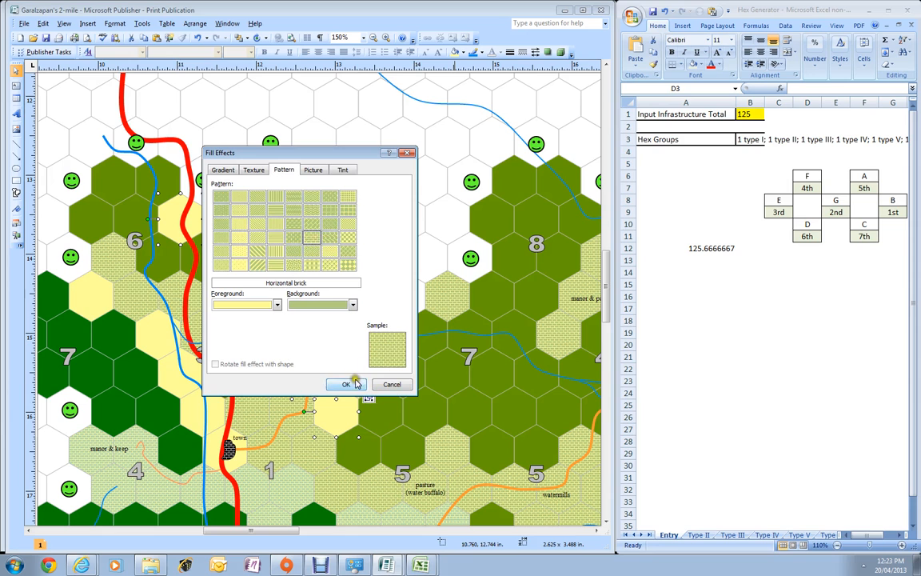
{"action": "left_click", "coordinate": [352, 384]}
Give the pale yellow hex directly northwest of the red-road town a pattern fill with a 50% tint of RGB (102, 153, 0) as background
{"action": "scroll", "coordinate": [281, 381], "scroll_direction": "down", "scroll_amount": 2}
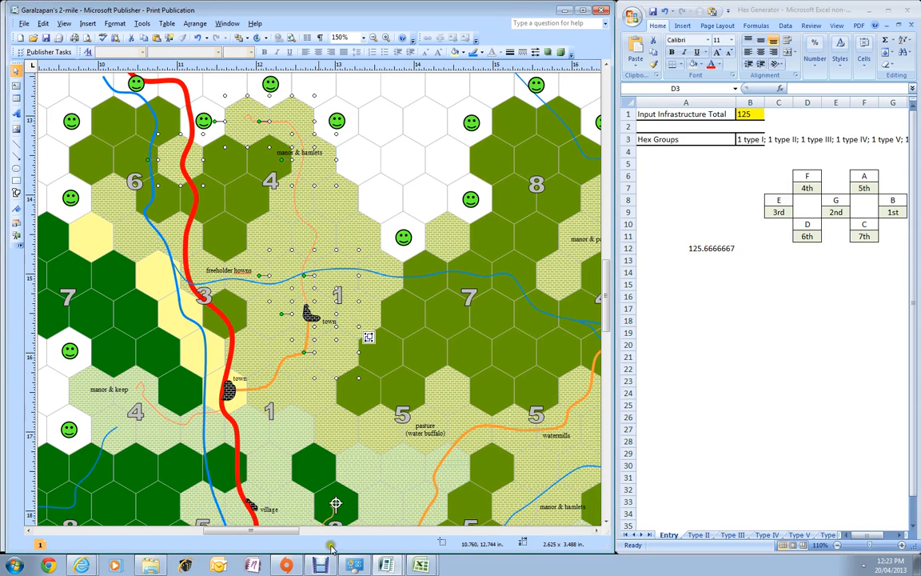
{"action": "left_click_drag", "start_coordinate": [254, 534], "coordinate": [218, 534]}
{"action": "left_click", "coordinate": [421, 382]}
{"action": "left_click", "coordinate": [420, 353], "text": "shift"}
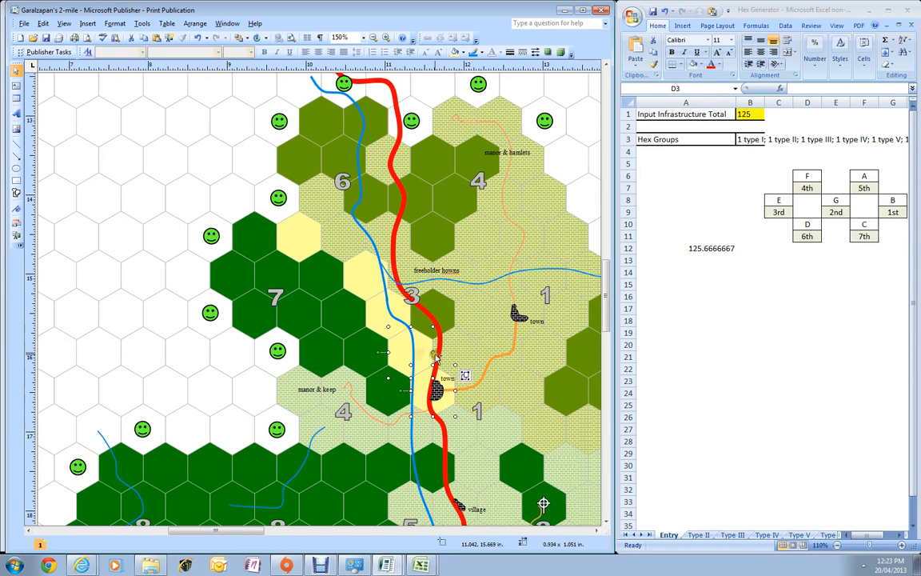
{"action": "left_click", "coordinate": [124, 334]}
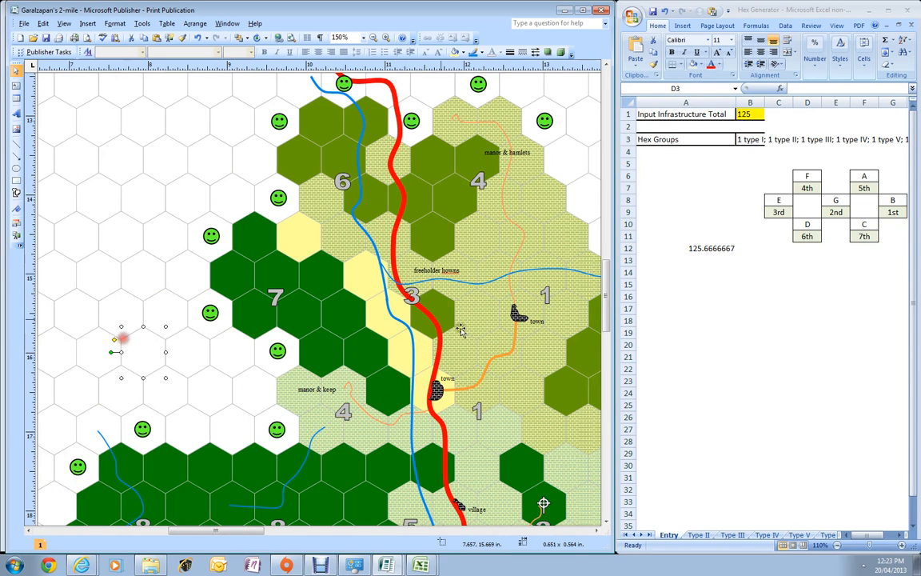
{"action": "left_click", "coordinate": [390, 329]}
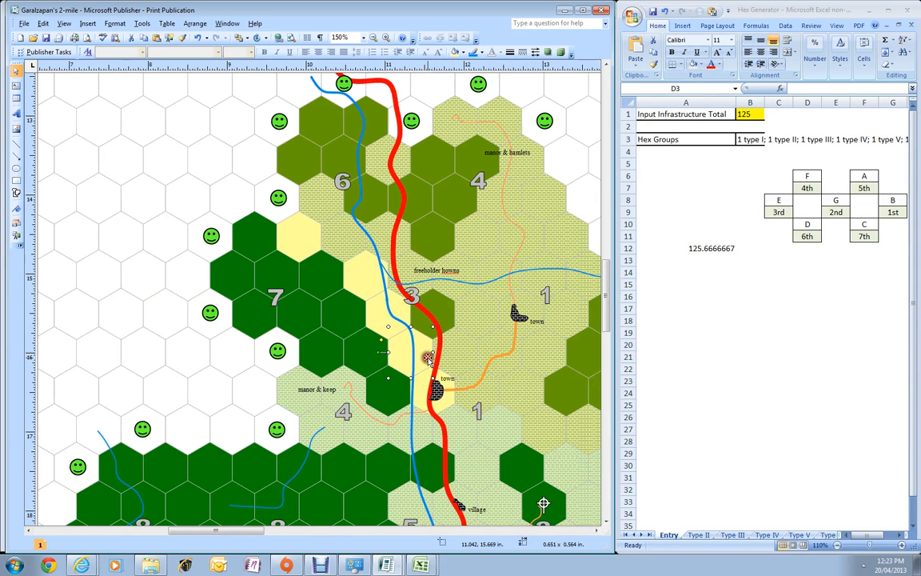
{"action": "left_click", "coordinate": [466, 53]}
{"action": "left_click", "coordinate": [488, 125]}
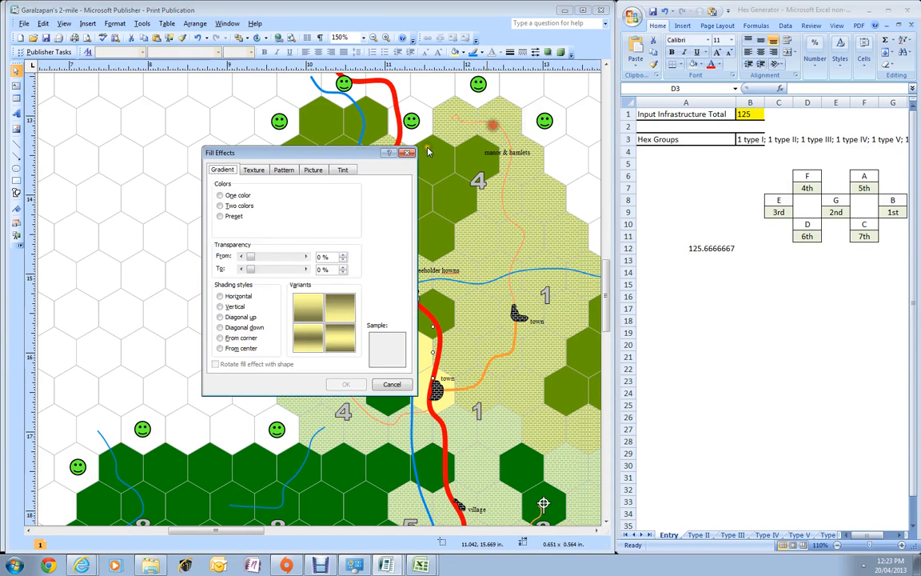
{"action": "left_click", "coordinate": [284, 169]}
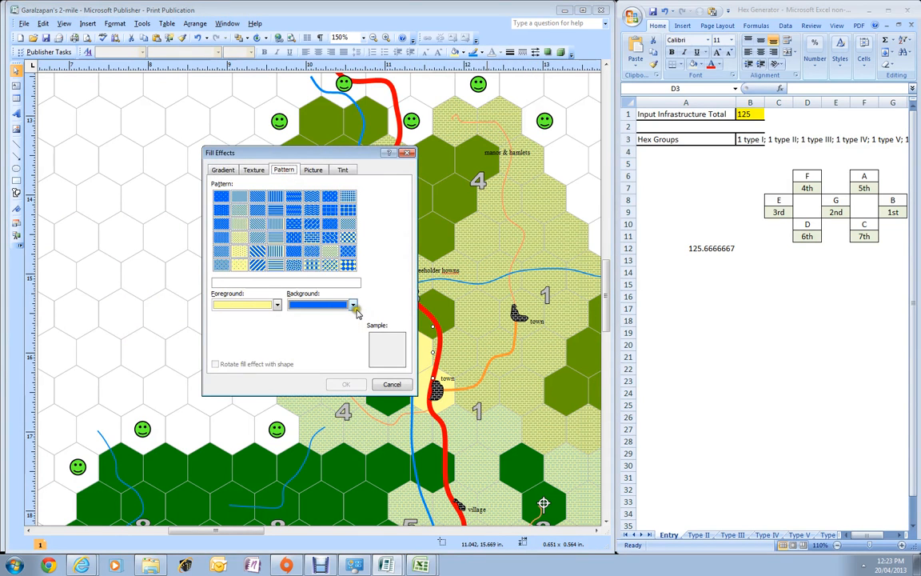
{"action": "left_click", "coordinate": [351, 305]}
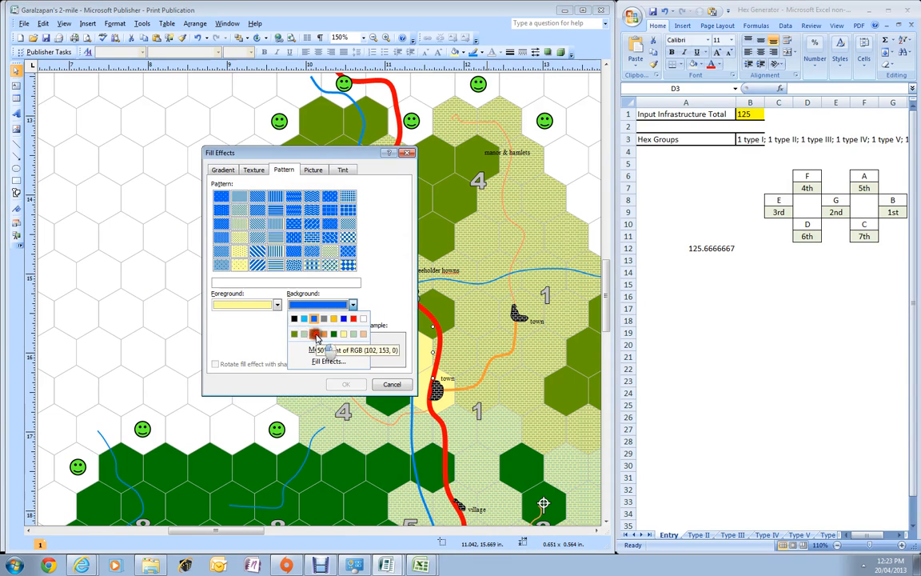
{"action": "left_click", "coordinate": [315, 333]}
{"action": "left_click", "coordinate": [351, 385]}
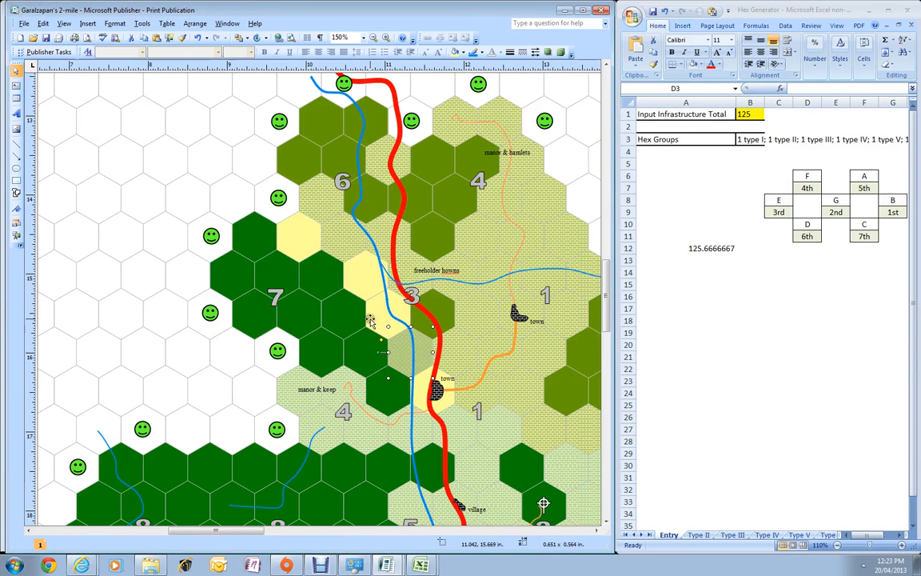
Change that hex's pattern to horizontal brick, keeping its pale yellow and tinted olive colours
{"action": "left_click", "coordinate": [462, 52]}
{"action": "left_click", "coordinate": [468, 120]}
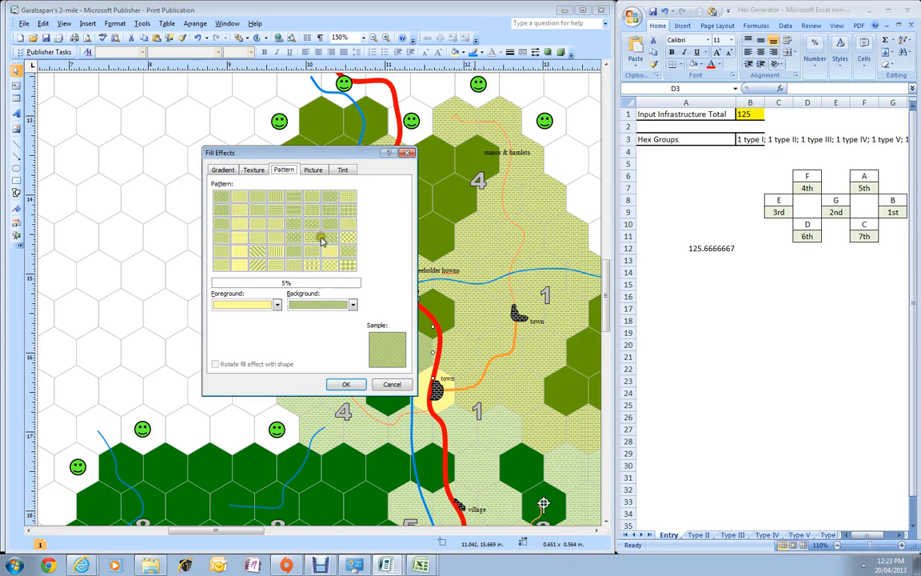
{"action": "left_click", "coordinate": [311, 236]}
{"action": "left_click", "coordinate": [352, 383]}
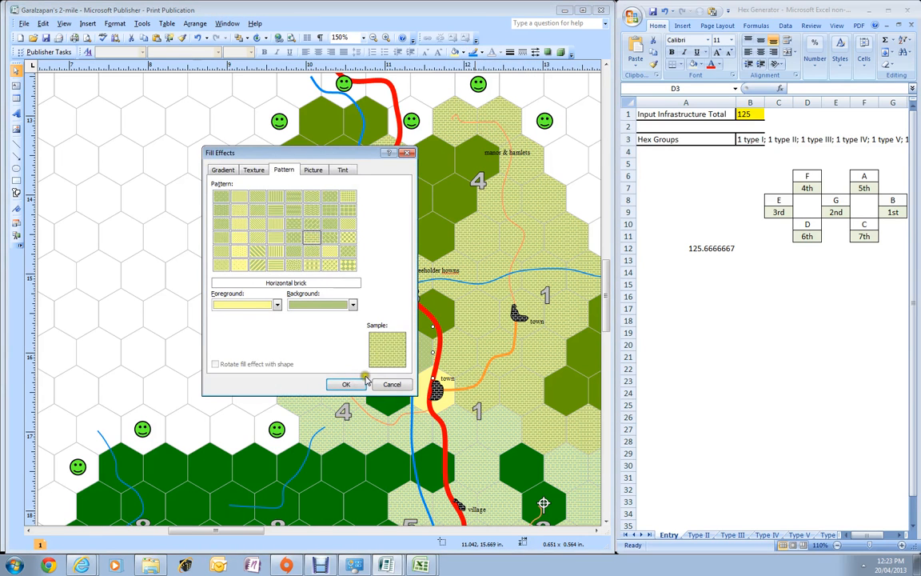
Fill the three pale yellow hexes bordering group 7's eastern side with horizontal brick, using the light tint of dark green as background
{"action": "left_click", "coordinate": [373, 319]}
{"action": "left_click", "coordinate": [358, 267], "text": "shift"}
{"action": "left_click", "coordinate": [299, 236], "text": "shift"}
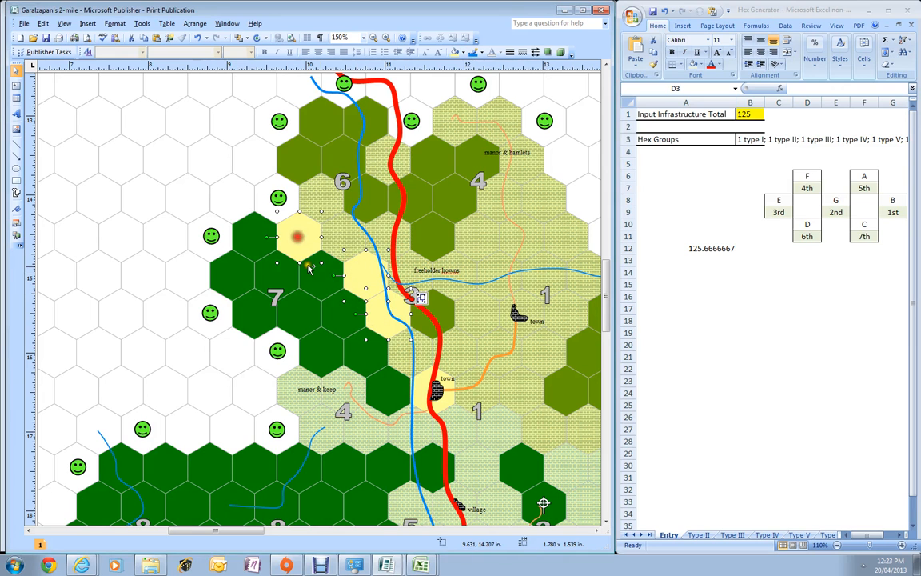
{"action": "left_click", "coordinate": [462, 52]}
{"action": "left_click", "coordinate": [487, 128]}
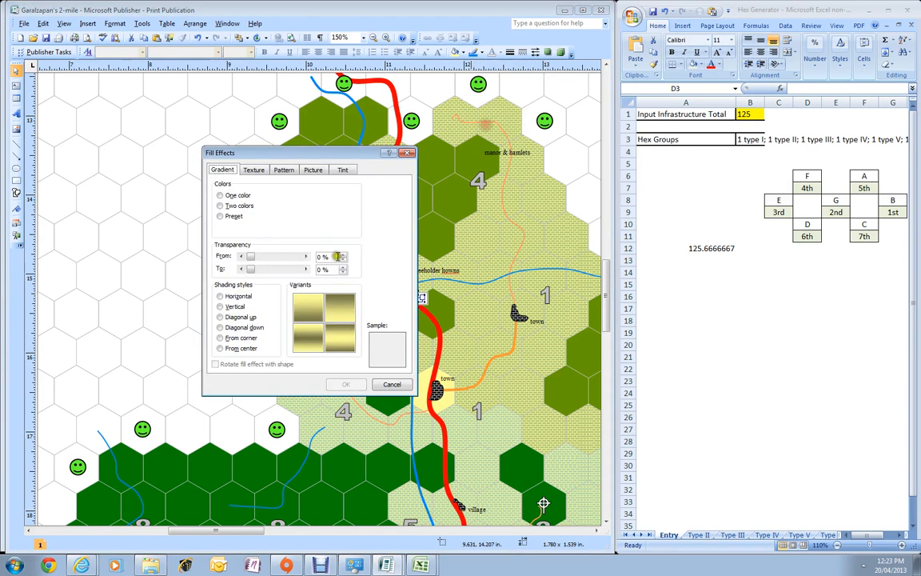
{"action": "left_click", "coordinate": [284, 170]}
{"action": "left_click", "coordinate": [352, 306]}
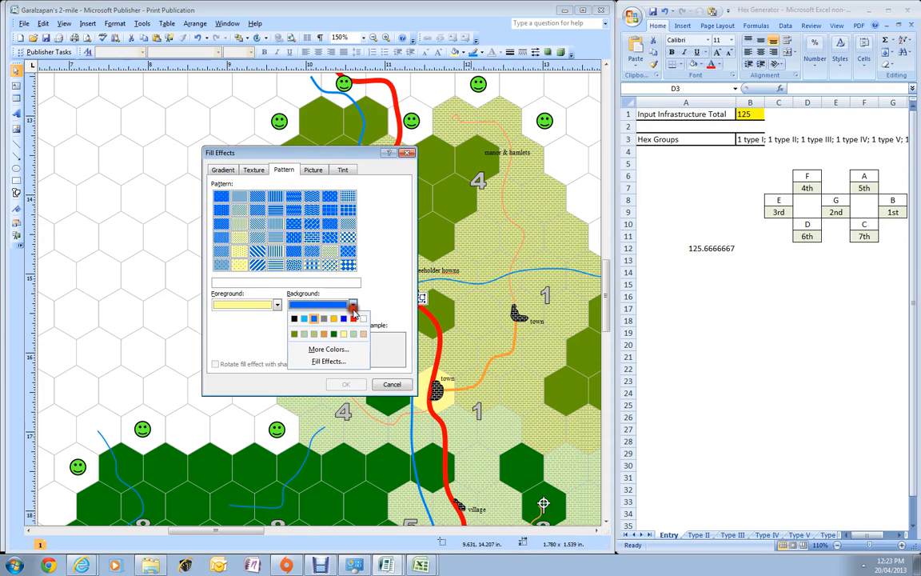
{"action": "left_click", "coordinate": [304, 337]}
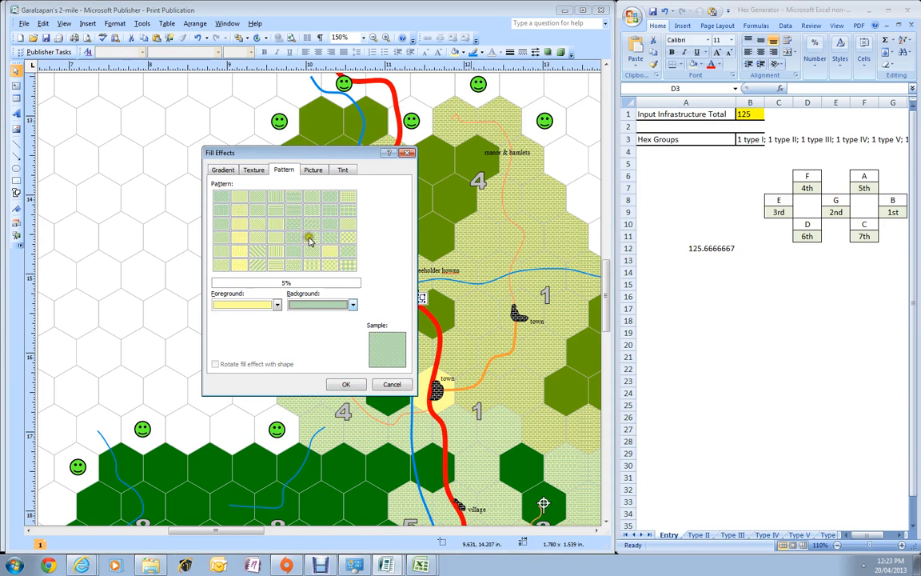
{"action": "left_click", "coordinate": [312, 235]}
{"action": "left_click", "coordinate": [346, 385]}
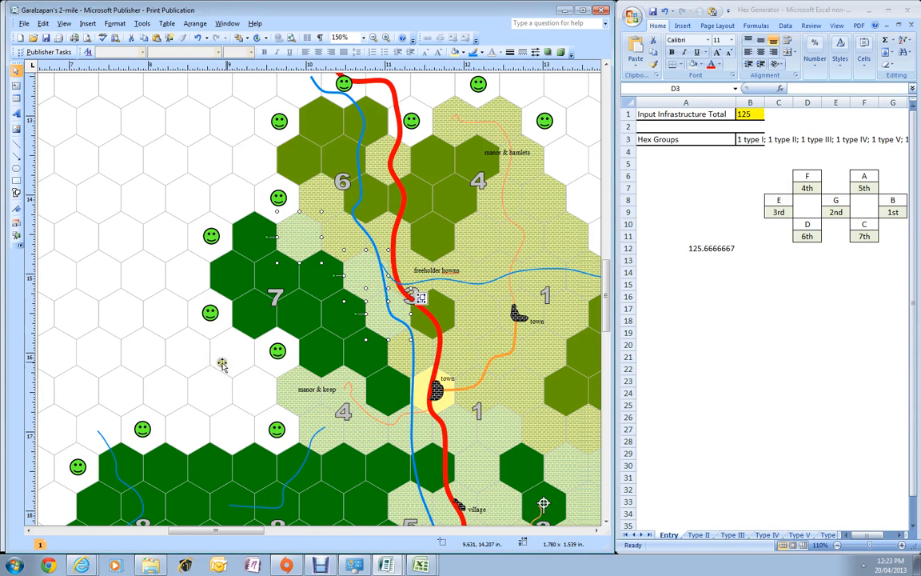
Fill the pale yellow hex under the red-road town with a horizontal brick pattern, using the light green tint as background
{"action": "left_click", "coordinate": [417, 389]}
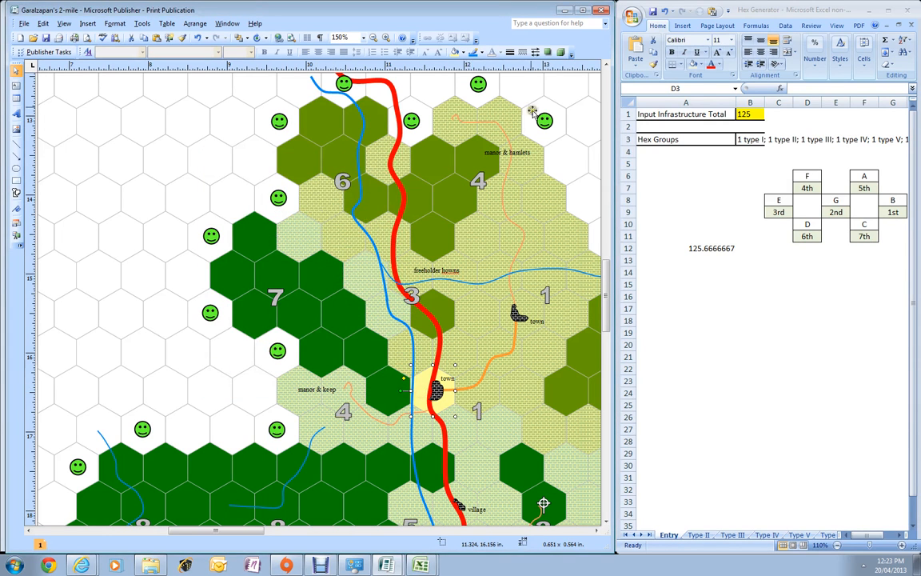
{"action": "left_click", "coordinate": [471, 52]}
{"action": "left_click", "coordinate": [438, 120]}
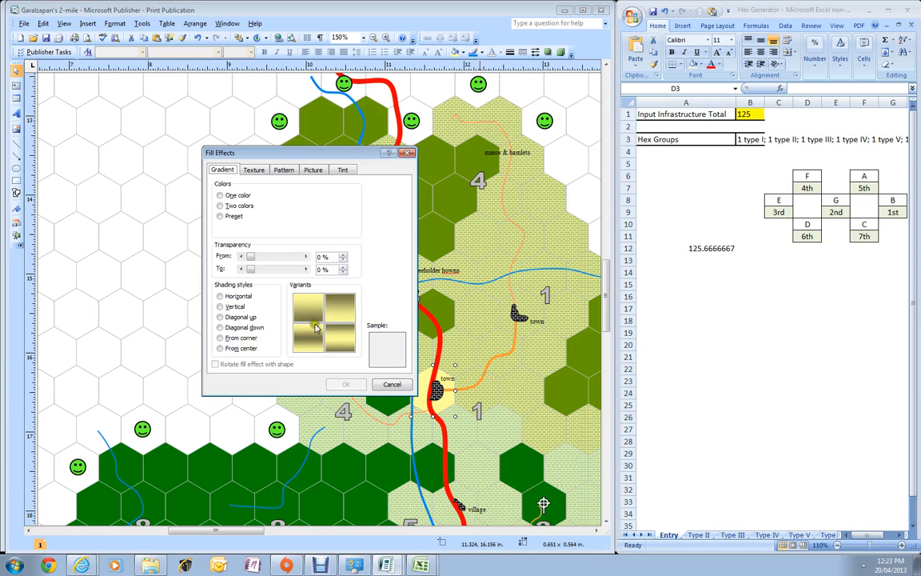
{"action": "left_click", "coordinate": [284, 170]}
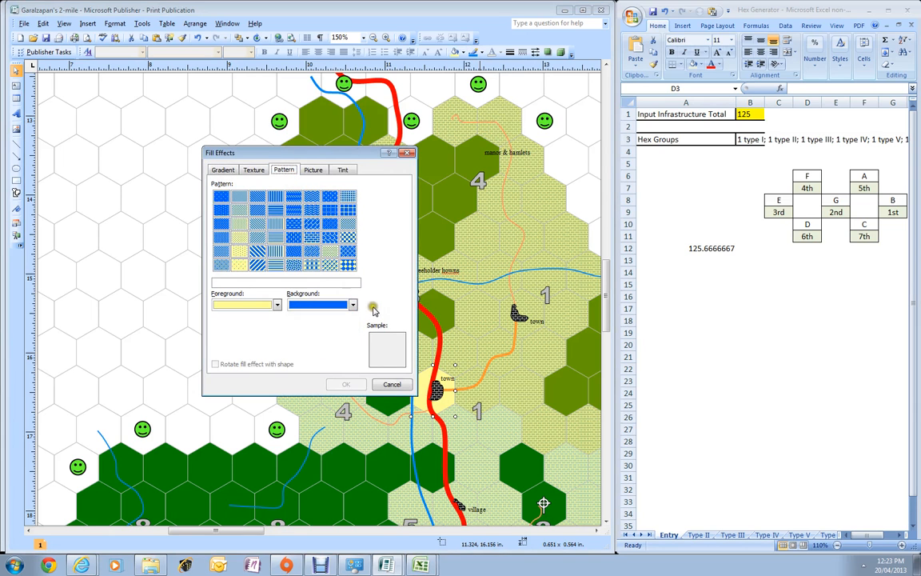
{"action": "left_click", "coordinate": [353, 306]}
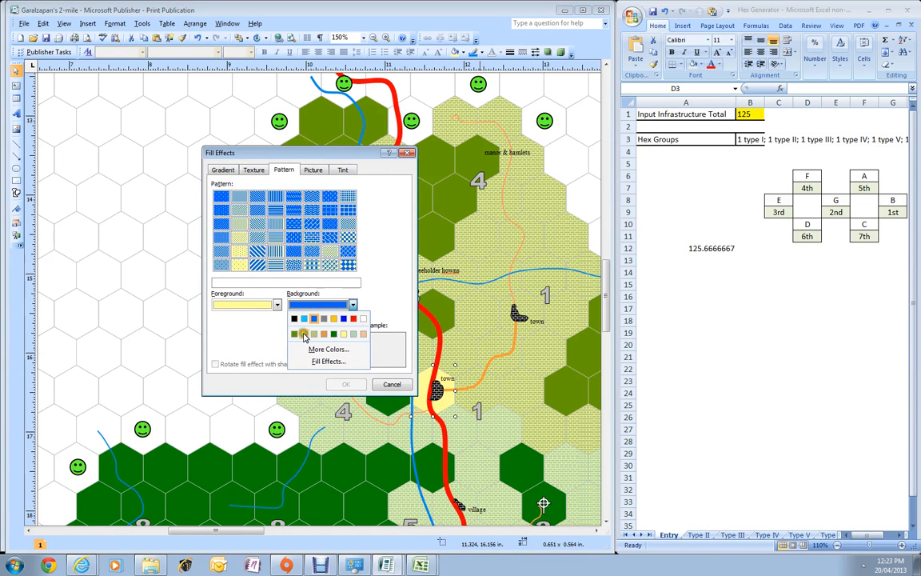
{"action": "left_click", "coordinate": [304, 335]}
{"action": "left_click", "coordinate": [310, 246]}
{"action": "key", "text": "Return"}
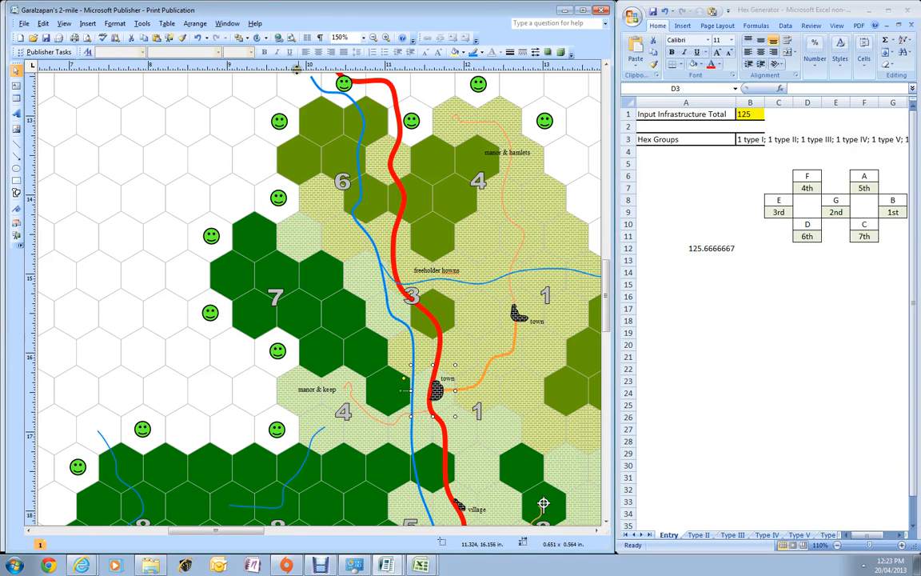
Examine the finished hex groups, roads and settlements between Kronstadt and Homorod at 100% zoom
{"action": "left_click", "coordinate": [373, 38]}
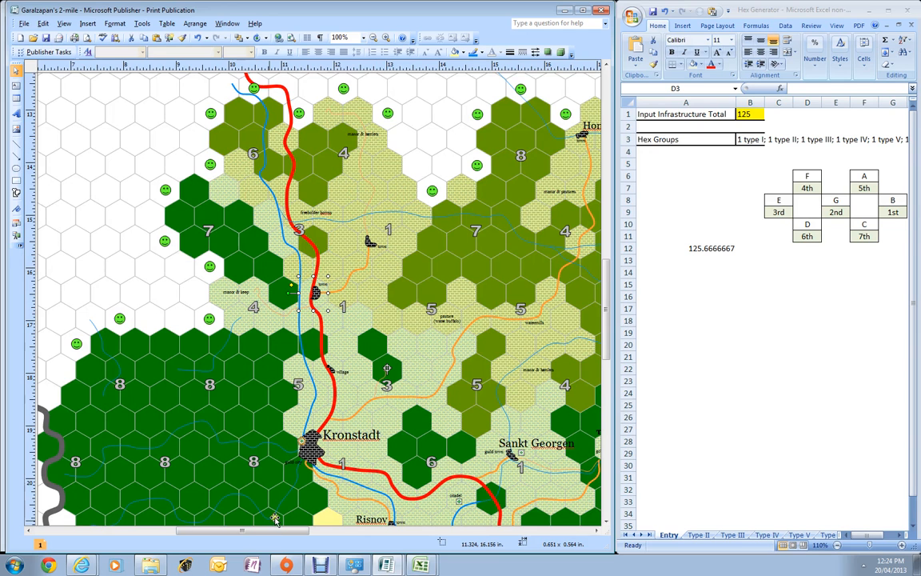
{"action": "left_click_drag", "start_coordinate": [256, 534], "coordinate": [277, 533]}
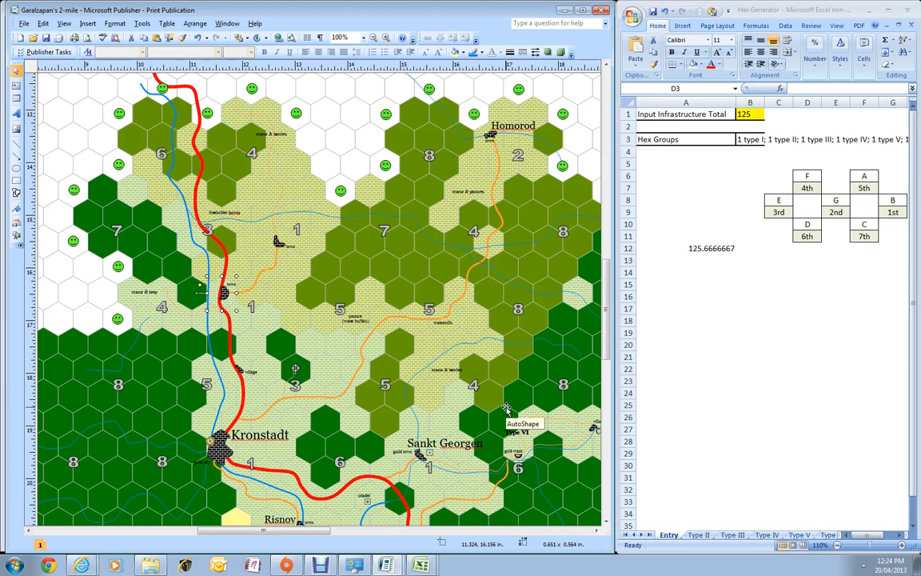
{"action": "left_click", "coordinate": [281, 235]}
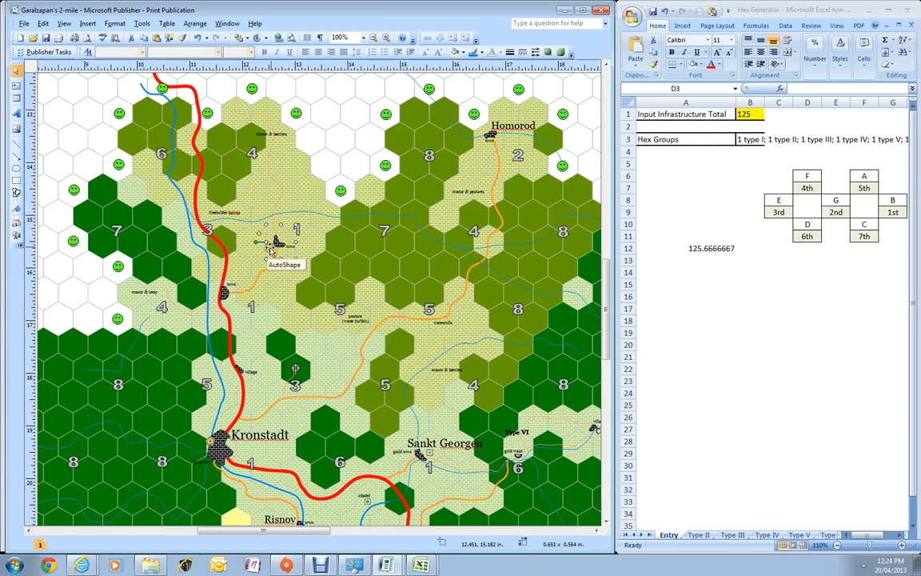
{"action": "left_click_drag", "start_coordinate": [277, 246], "coordinate": [261, 210]}
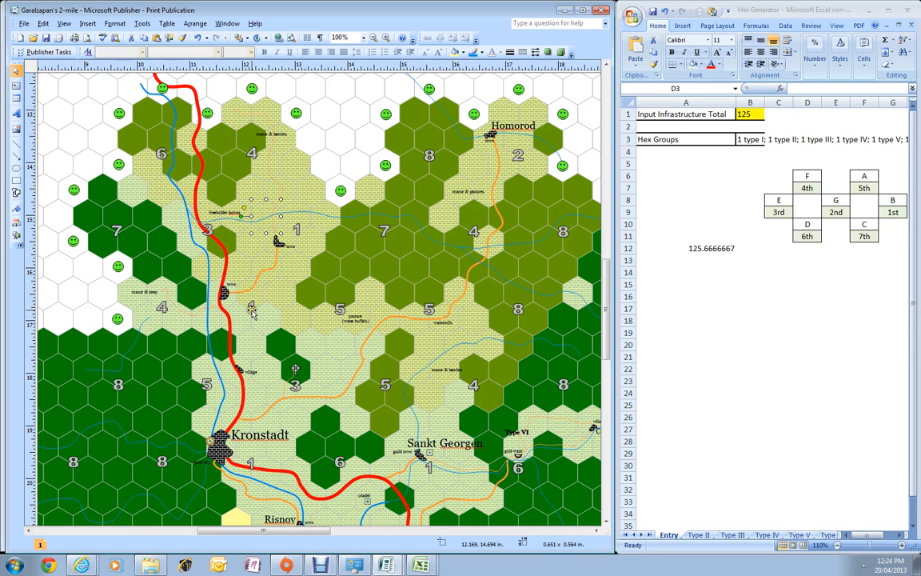
{"action": "left_click_drag", "start_coordinate": [265, 217], "coordinate": [326, 269]}
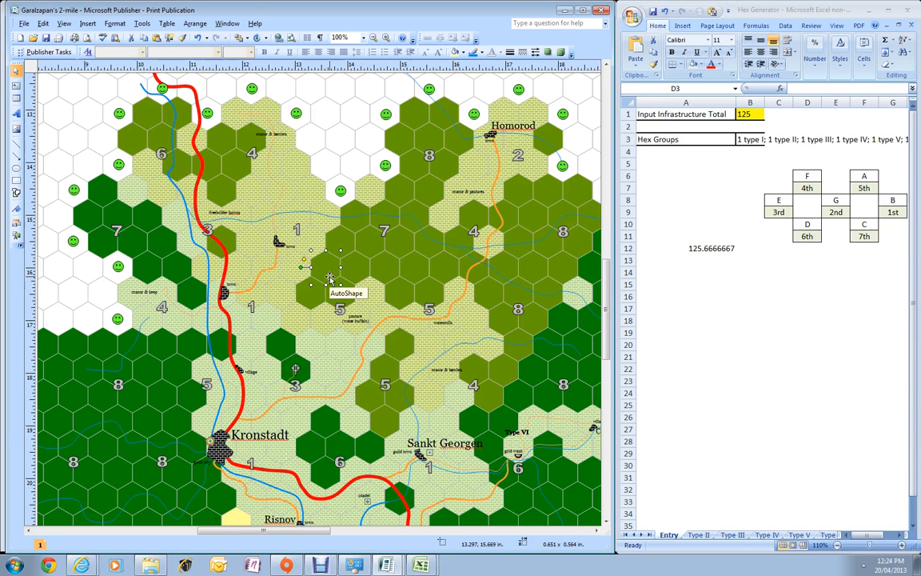
{"action": "left_click", "coordinate": [207, 226]}
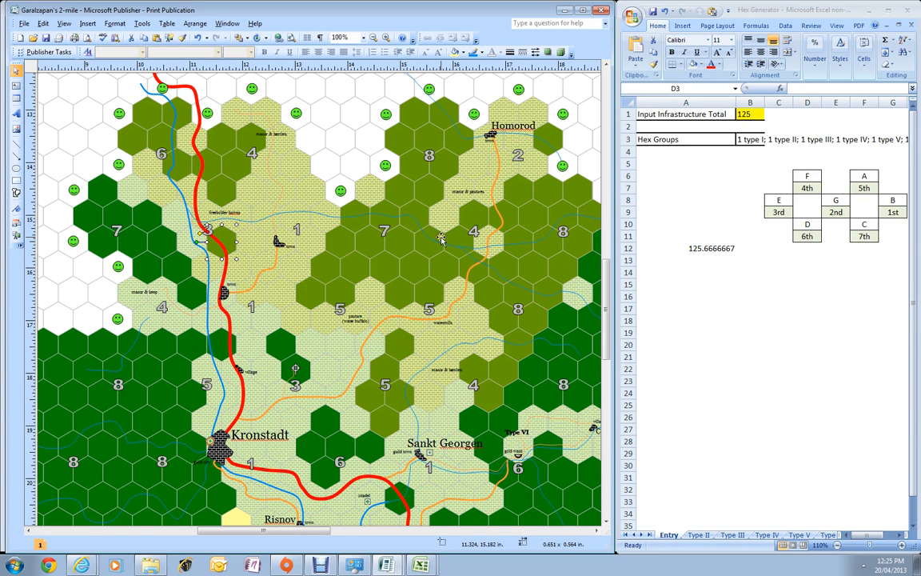
{"action": "mouse_move", "coordinate": [267, 530]}
{"action": "left_mouse_down"}
{"action": "mouse_move", "coordinate": [282, 532]}
{"action": "mouse_move", "coordinate": [273, 530]}
{"action": "left_mouse_up"}
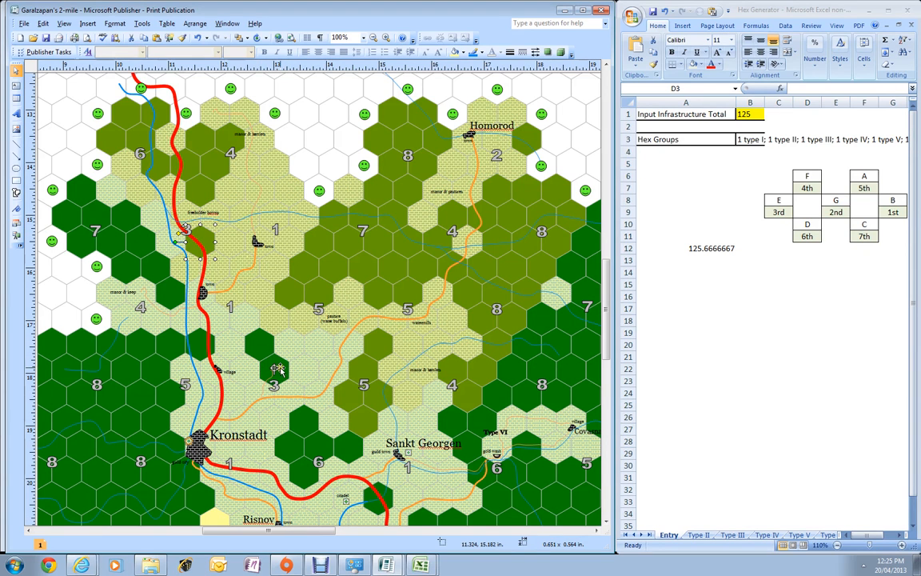
{"action": "left_click", "coordinate": [312, 390]}
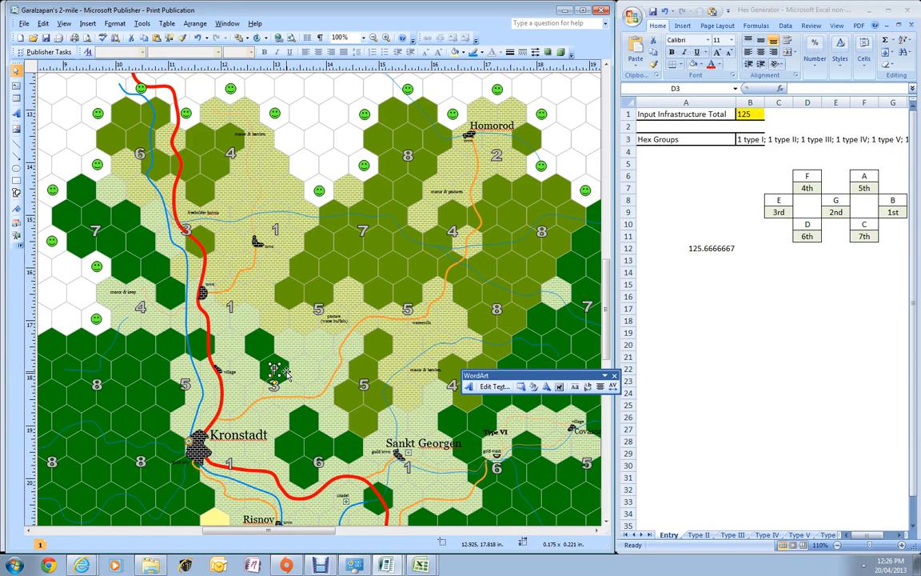
{"action": "left_click", "coordinate": [259, 346]}
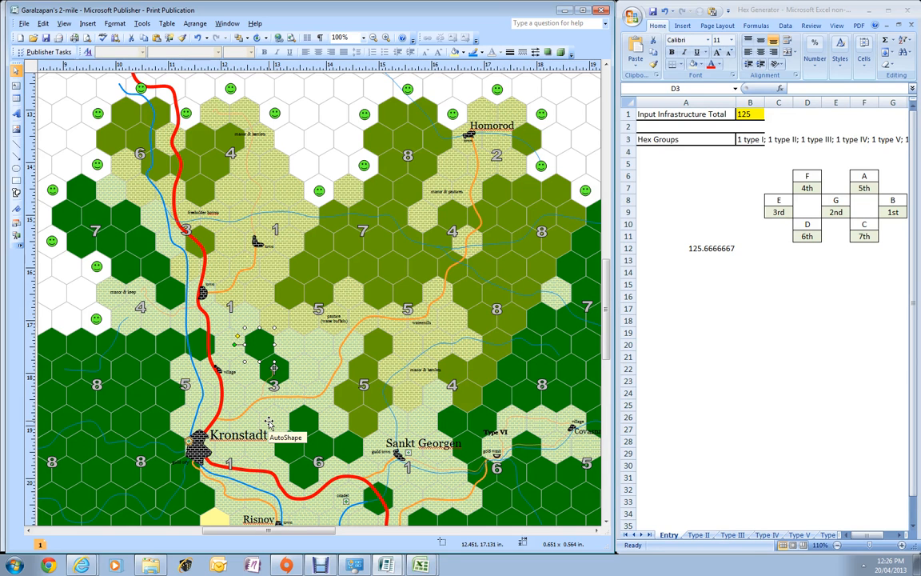
{"action": "left_click", "coordinate": [299, 356]}
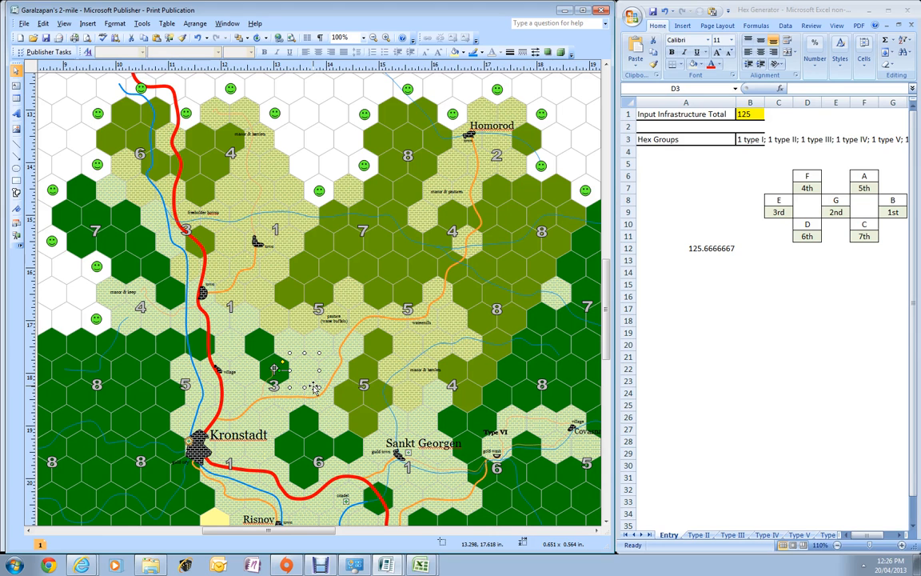
Examine the watermills label's hex in group 5 and the stream running south of it towards Sankt Georgen
{"action": "left_click", "coordinate": [419, 322]}
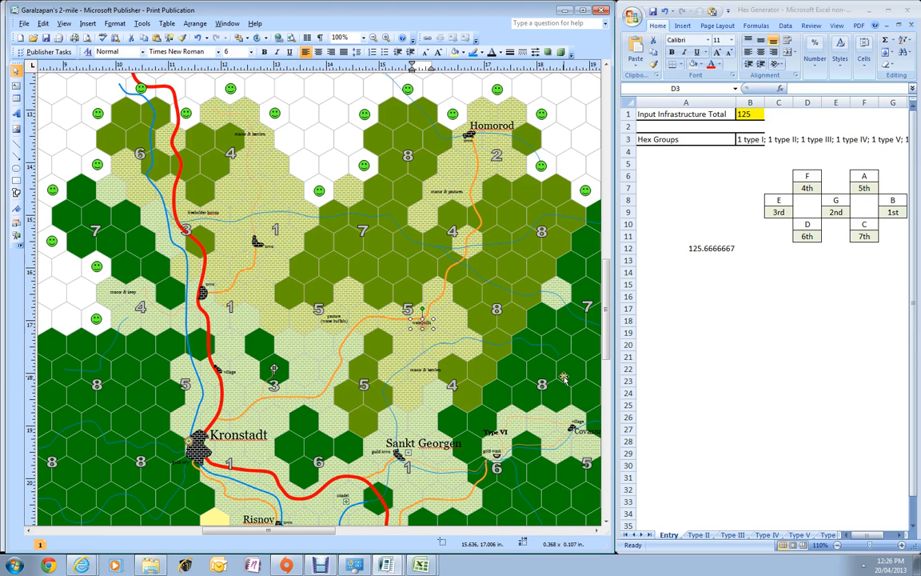
{"action": "left_click", "coordinate": [390, 39]}
{"action": "left_click", "coordinate": [389, 40]}
{"action": "left_click", "coordinate": [390, 40]}
{"action": "left_click", "coordinate": [391, 41]}
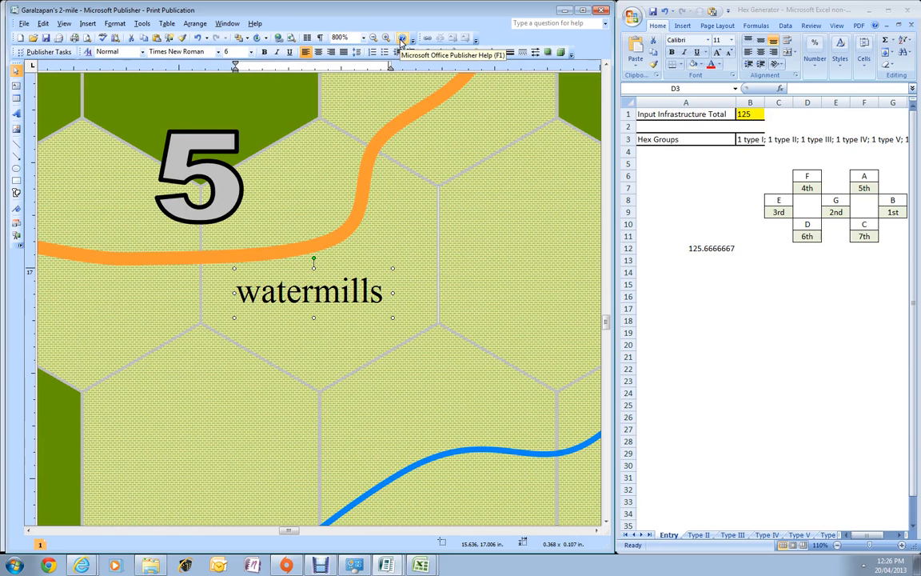
{"action": "left_click", "coordinate": [373, 39]}
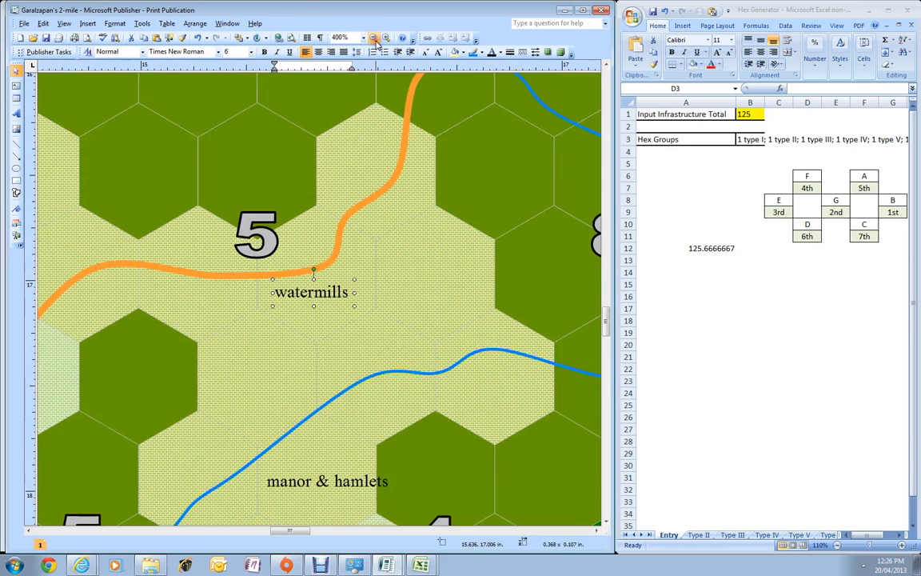
{"action": "left_click", "coordinate": [374, 40]}
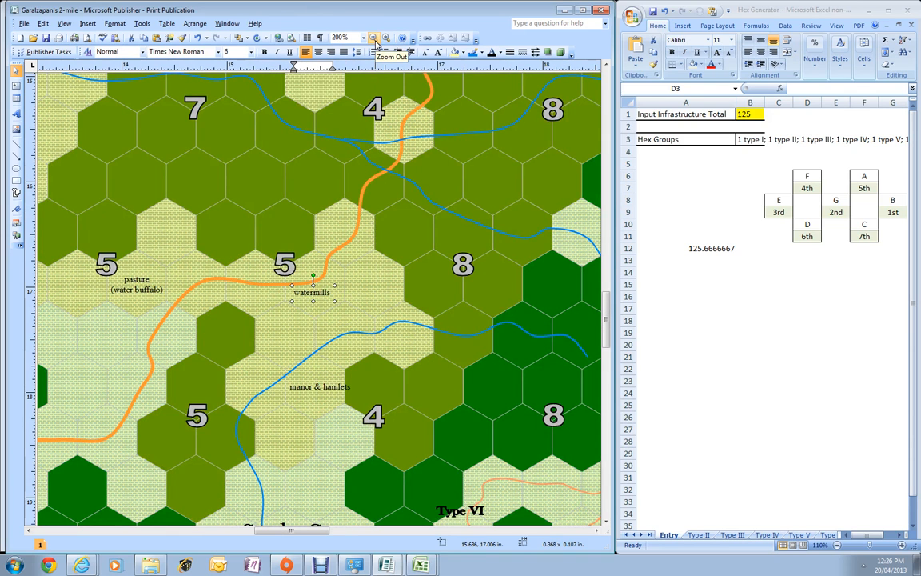
{"action": "left_click", "coordinate": [373, 39]}
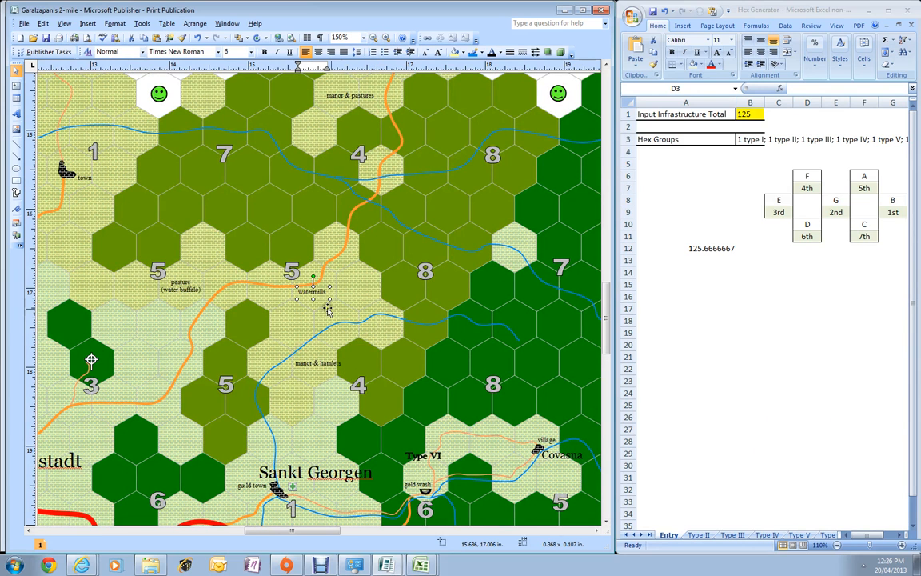
{"action": "scroll", "coordinate": [327, 310], "scroll_direction": "down", "scroll_amount": 2}
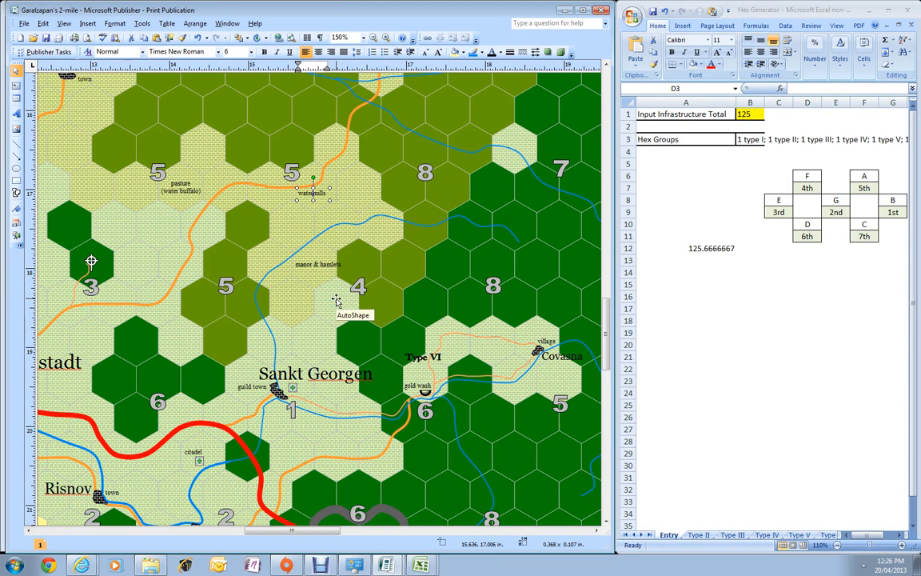
{"action": "left_click", "coordinate": [337, 226]}
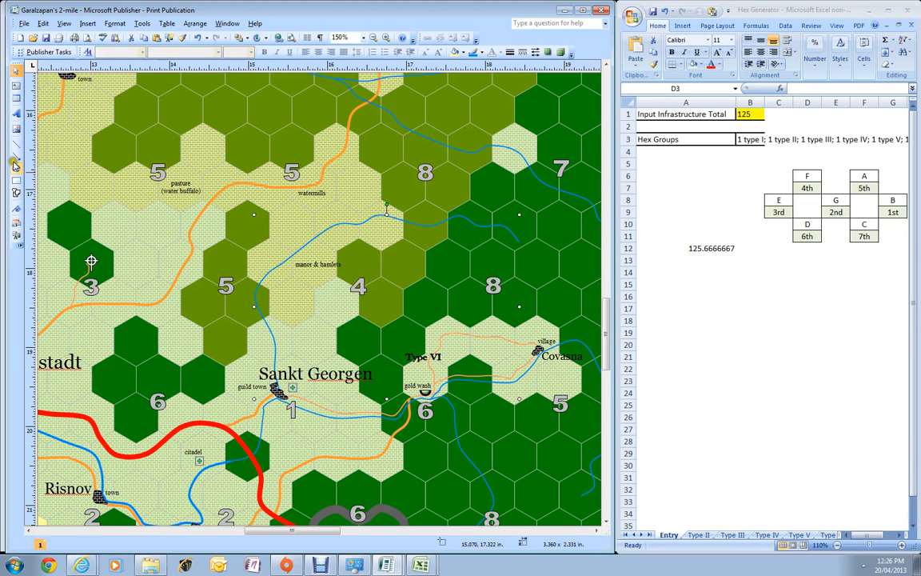
Switch to the Hex Generator workbook, reroll the Type V sheet until Water/Windmills comes up, and read its stream and road rule
{"action": "left_click", "coordinate": [617, 313]}
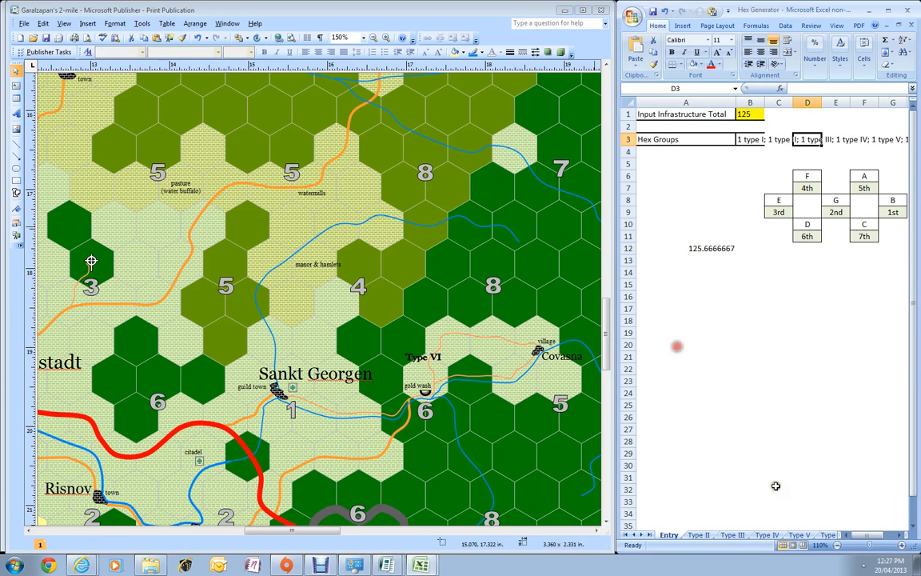
{"action": "left_click", "coordinate": [825, 535]}
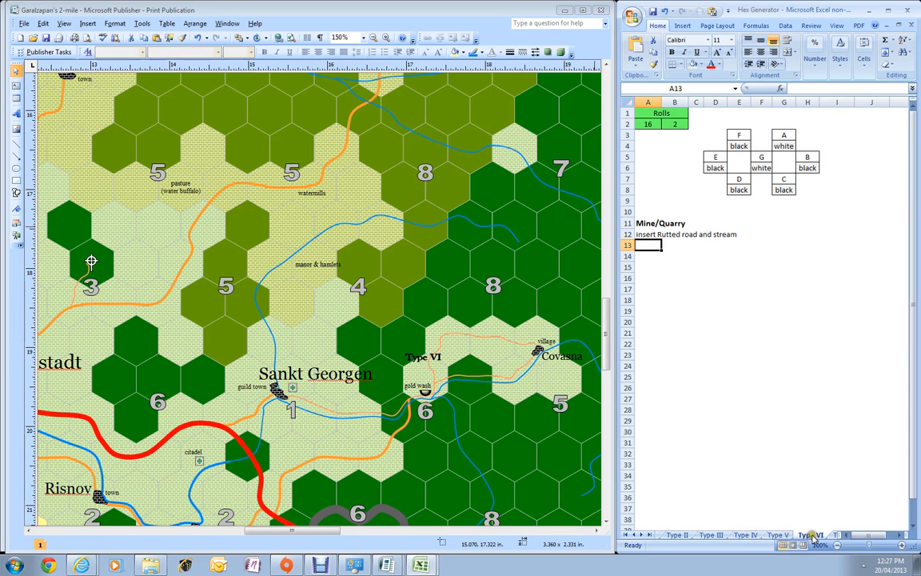
{"action": "left_click", "coordinate": [778, 534]}
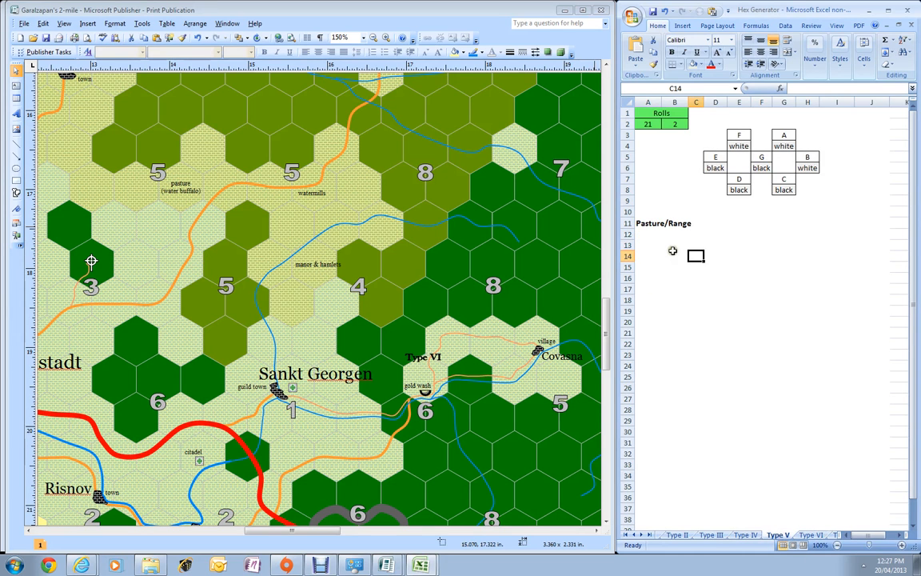
{"action": "key", "text": "F9"}
{"action": "key", "text": "F9"}
{"action": "key", "text": "F9"}
{"action": "key", "text": "F9"}
{"action": "key", "text": "F9"}
{"action": "key", "text": "F9"}
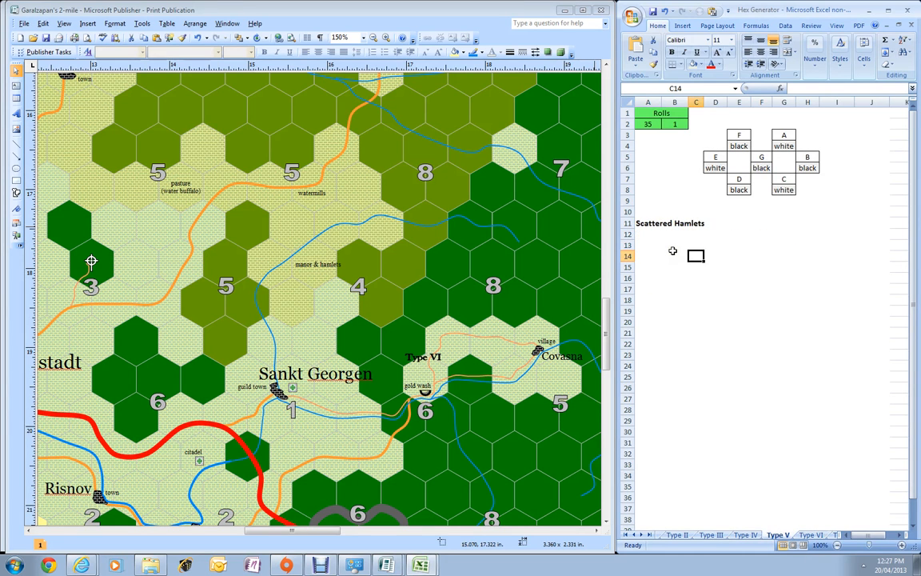
{"action": "key", "text": "F9"}
{"action": "key", "text": "F9"}
{"action": "key", "text": "F9"}
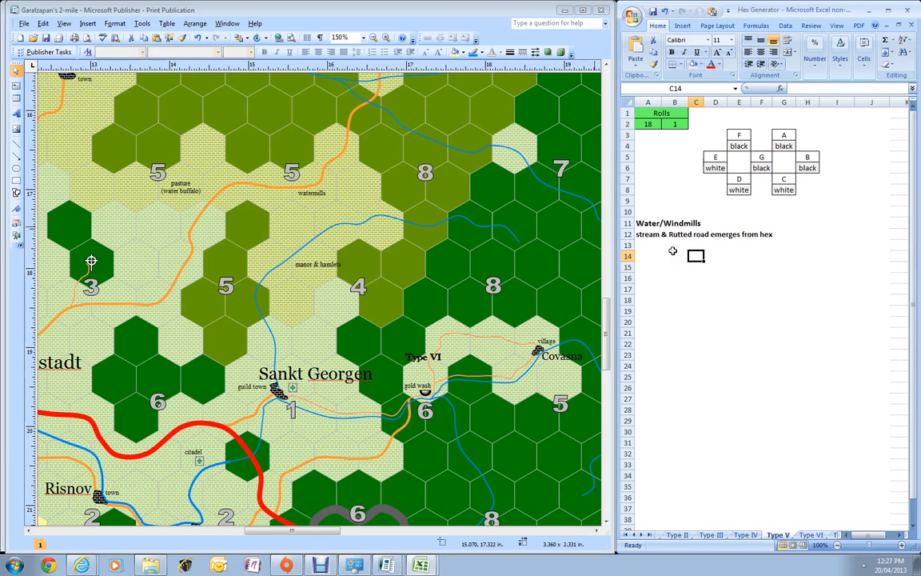
{"action": "left_click", "coordinate": [644, 236]}
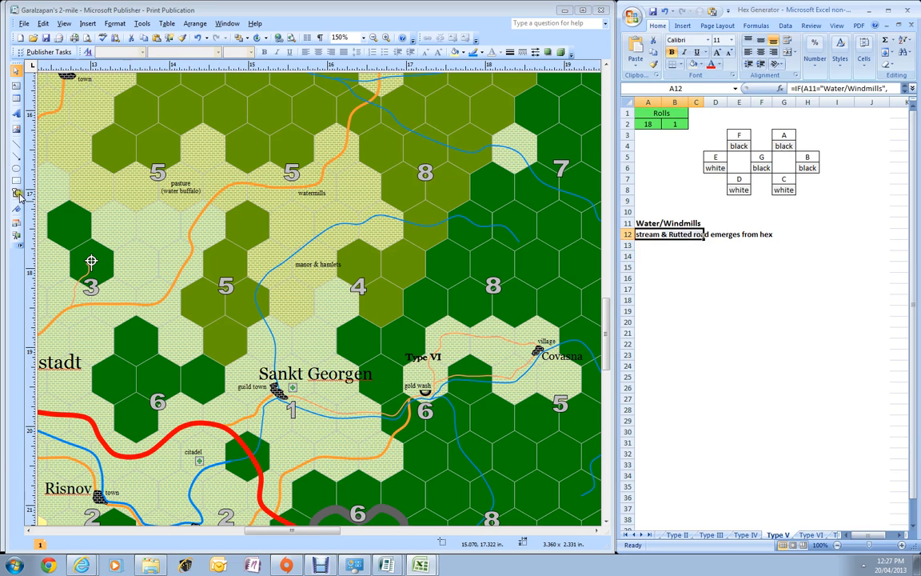
In the Publisher map, make the line formatting of the blue stream north of Sankt Georgen the default for new shapes
{"action": "left_click", "coordinate": [325, 232]}
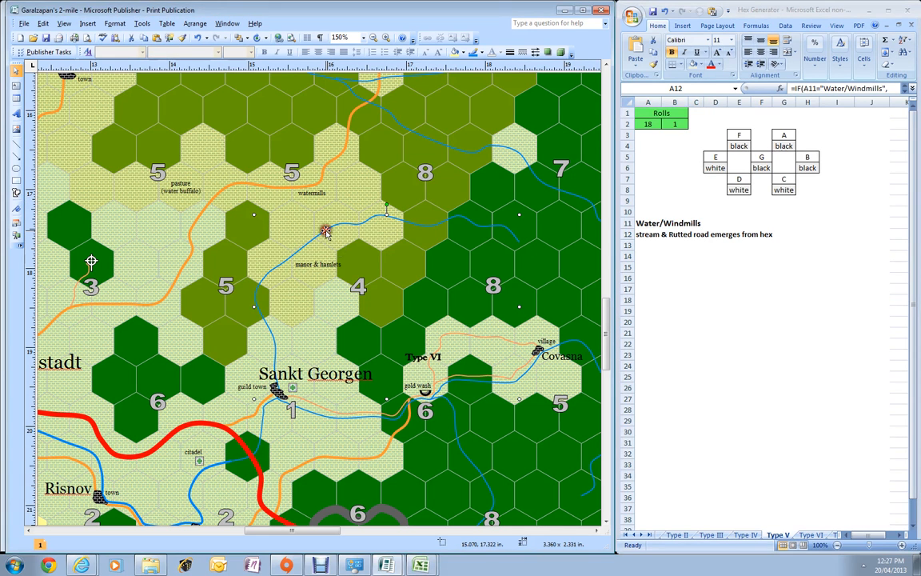
{"action": "left_click", "coordinate": [480, 54]}
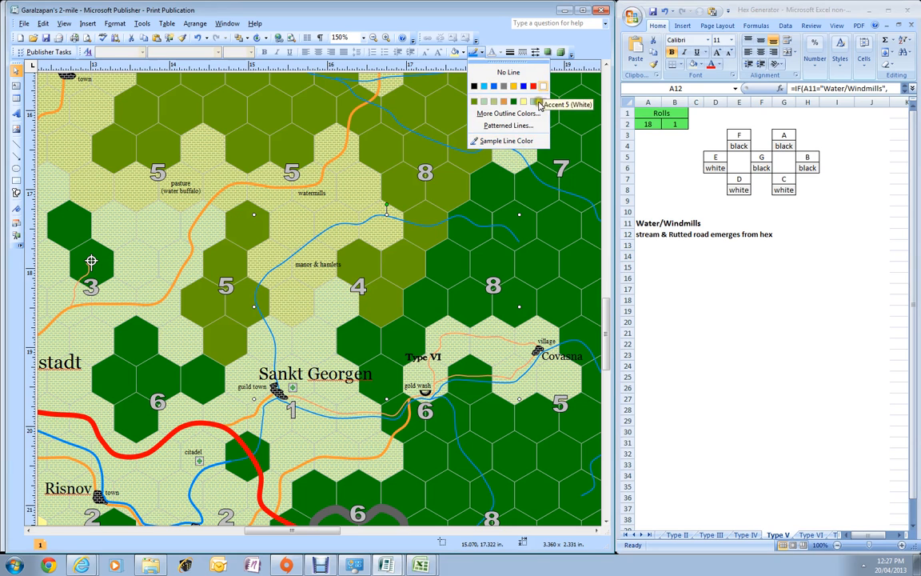
{"action": "left_click", "coordinate": [511, 53]}
{"action": "left_click", "coordinate": [519, 53]}
{"action": "left_click", "coordinate": [537, 187]}
{"action": "left_click", "coordinate": [197, 364]}
{"action": "left_click", "coordinate": [317, 384]}
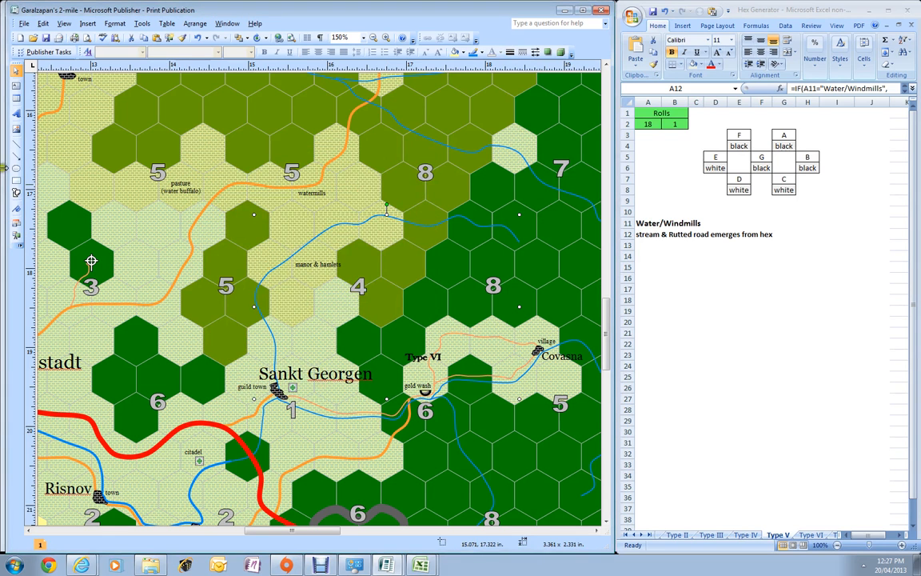
Draw a curved stream about 0.86 by 1.76 in from the river by manor & hamlets north past watermills into the olive hexes
{"action": "left_click", "coordinate": [16, 192]}
{"action": "left_click", "coordinate": [57, 198]}
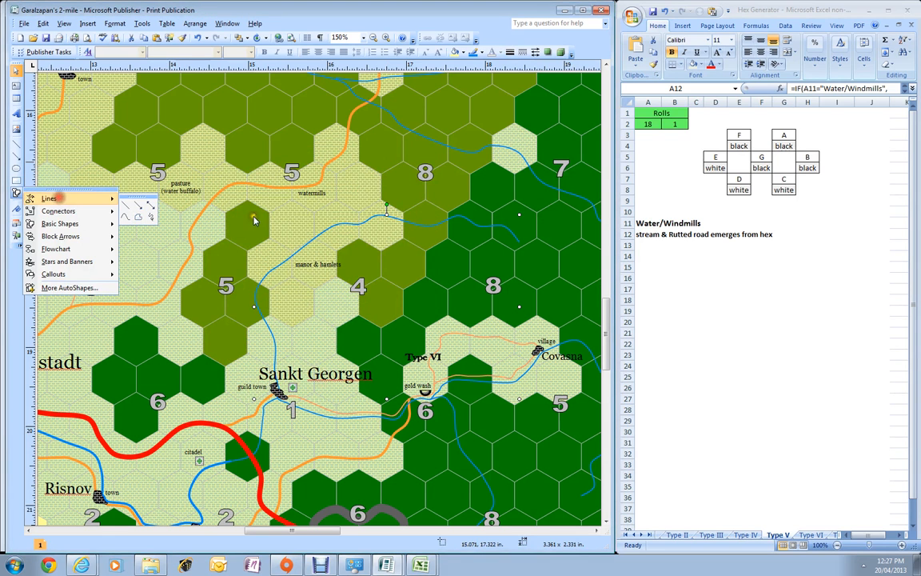
{"action": "left_click", "coordinate": [124, 204]}
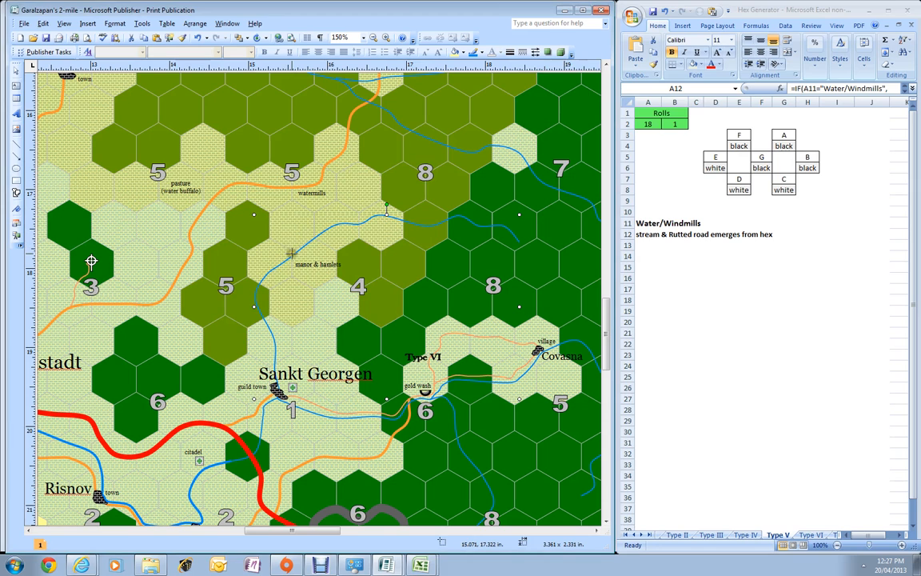
{"action": "left_click", "coordinate": [292, 254]}
{"action": "left_click", "coordinate": [295, 226]}
{"action": "left_click", "coordinate": [285, 211]}
{"action": "left_click", "coordinate": [290, 196]}
{"action": "left_click", "coordinate": [297, 191]}
{"action": "left_click", "coordinate": [314, 191]}
{"action": "left_click", "coordinate": [323, 188]}
{"action": "left_click", "coordinate": [327, 183]}
{"action": "left_click", "coordinate": [329, 172]}
{"action": "left_click", "coordinate": [339, 163]}
{"action": "left_click", "coordinate": [349, 149]}
{"action": "left_click", "coordinate": [335, 138]}
{"action": "left_click", "coordinate": [327, 131]}
{"action": "left_click", "coordinate": [319, 117]}
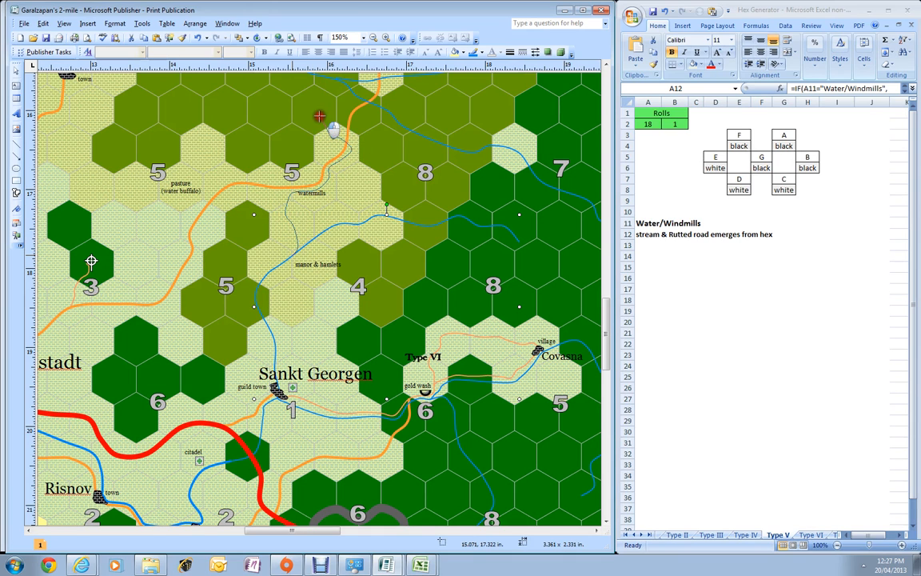
{"action": "double_click", "coordinate": [319, 116]}
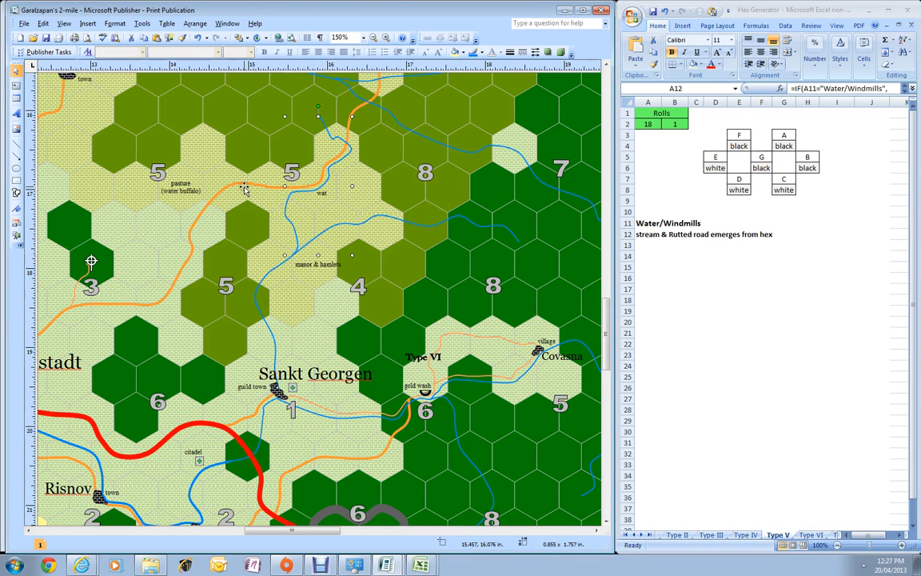
Open the points of the newly drawn stream north of manor & hamlets for editing
{"action": "right_click", "coordinate": [330, 138]}
{"action": "left_click", "coordinate": [351, 174]}
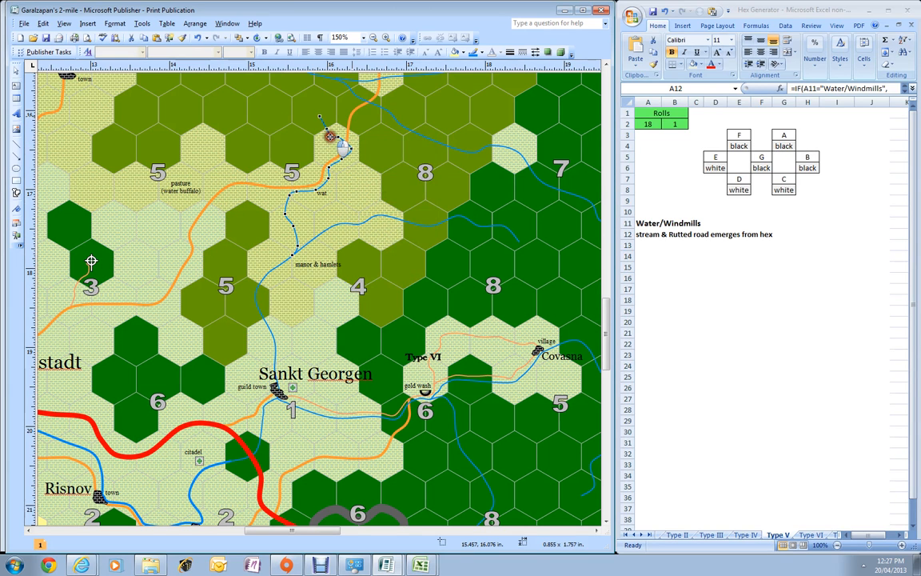
{"action": "left_click", "coordinate": [438, 142]}
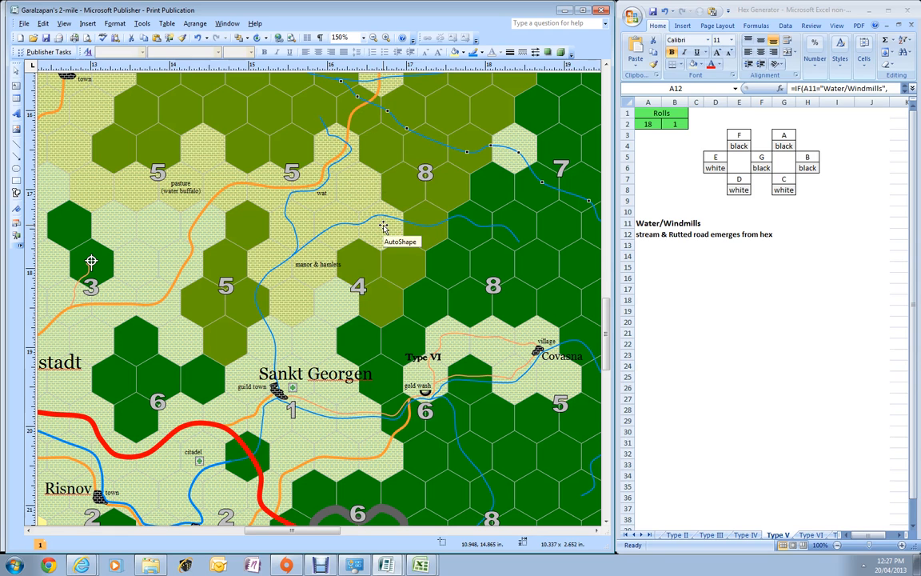
Bring the watermills label in front of the overlapping shapes and nudge it about 0.26 in east, clear of the new stream
{"action": "left_click", "coordinate": [322, 194]}
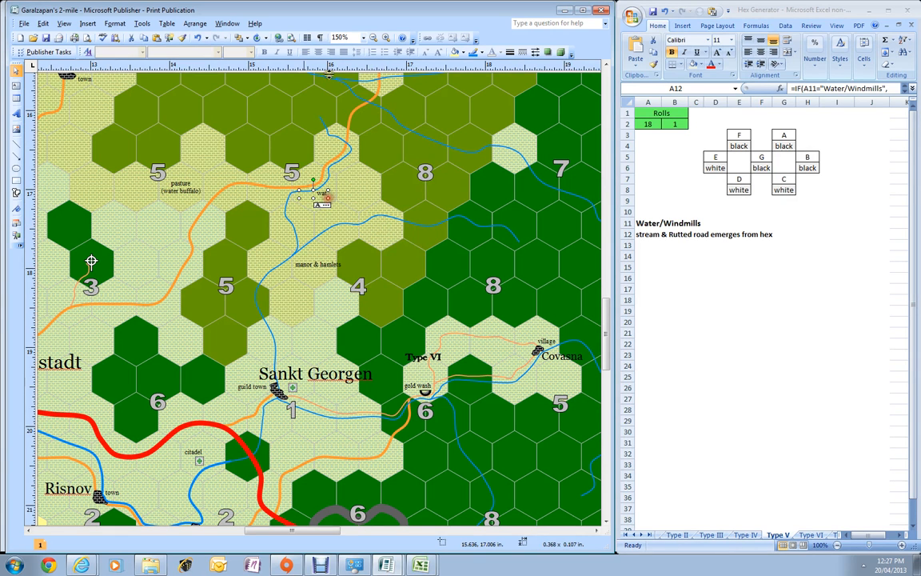
{"action": "left_click", "coordinate": [243, 39]}
{"action": "left_click", "coordinate": [247, 38]}
{"action": "left_click", "coordinate": [236, 56]}
{"action": "key", "text": "Right"}
{"action": "key", "text": "Right"}
{"action": "key", "text": "Right"}
{"action": "key", "text": "Right"}
{"action": "key", "text": "Right"}
{"action": "key", "text": "Right"}
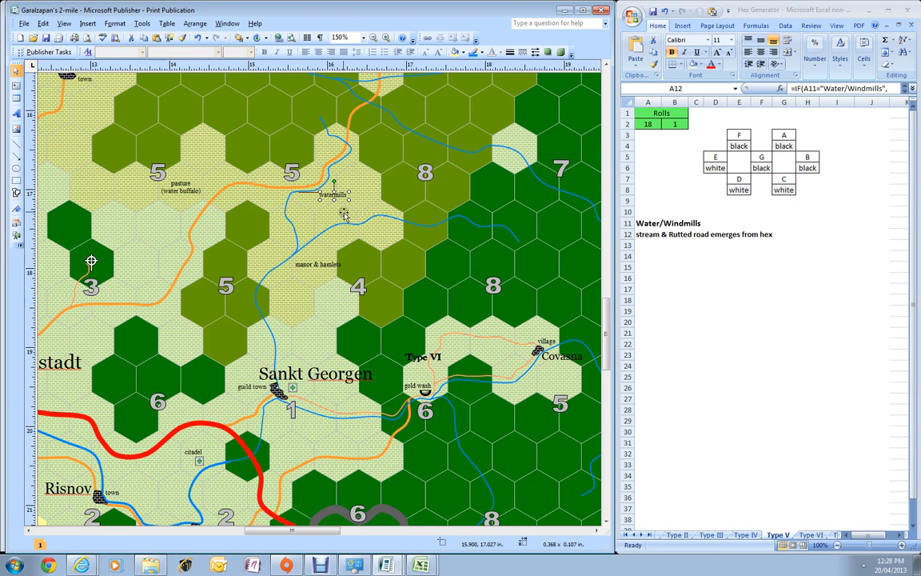
{"action": "left_click", "coordinate": [377, 160]}
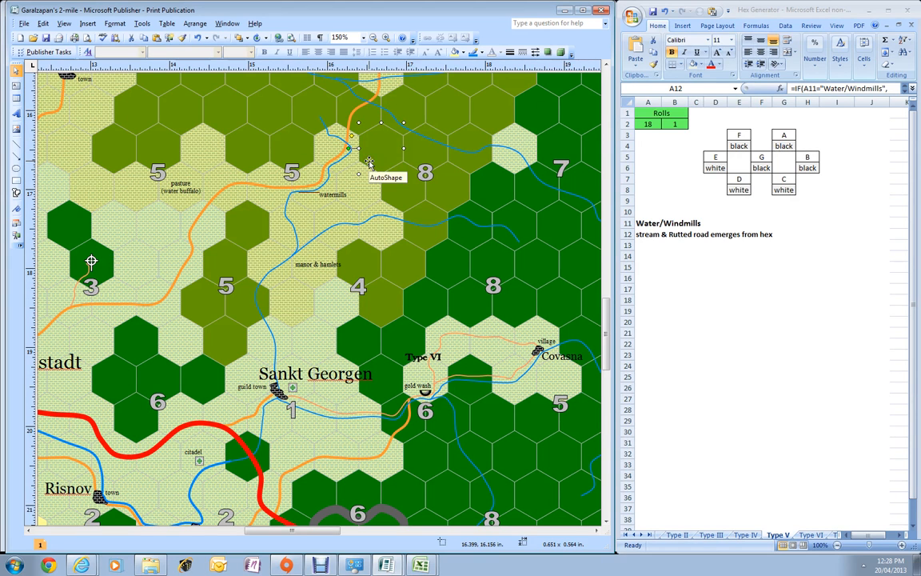
{"action": "left_click", "coordinate": [326, 196]}
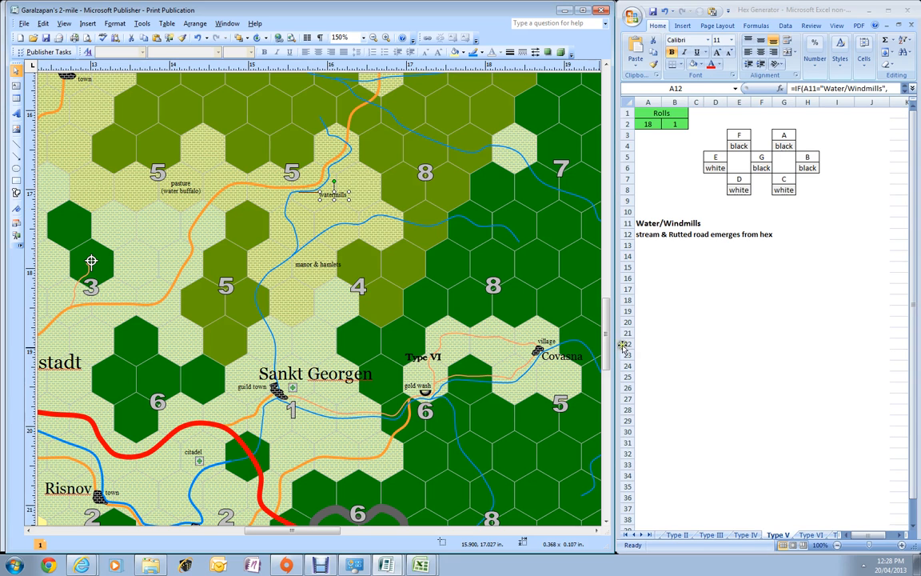
{"action": "left_click", "coordinate": [537, 349]}
{"action": "left_click", "coordinate": [424, 389]}
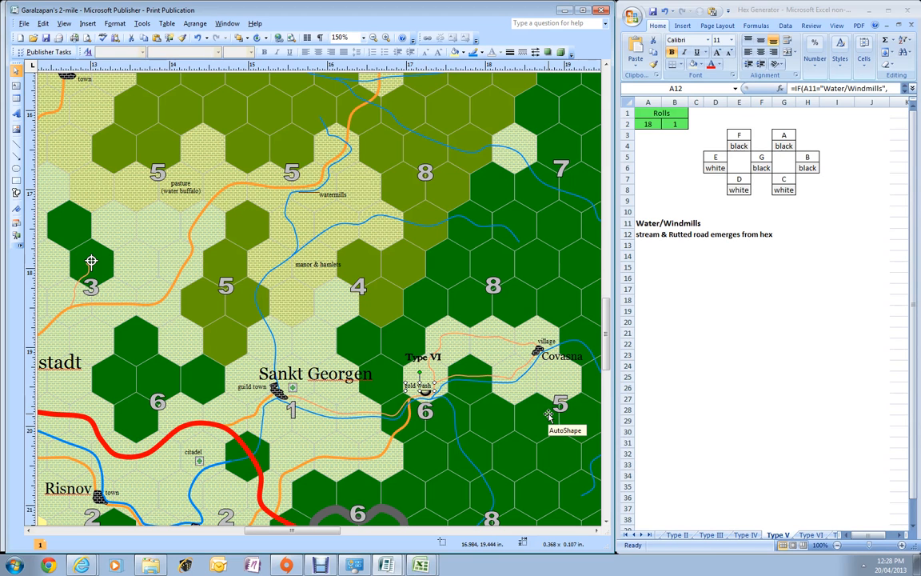